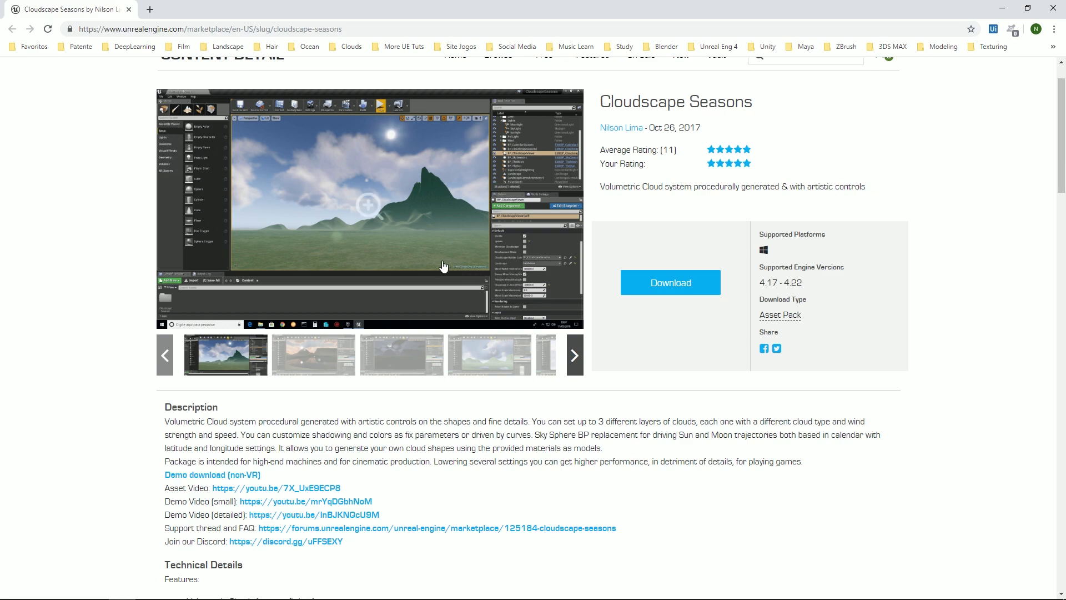
Step: Review the Cloudscape Seasons marketplace page down to its important notes, close it and switch to the Unreal Editor
scroll(415, 262, "down", 12)
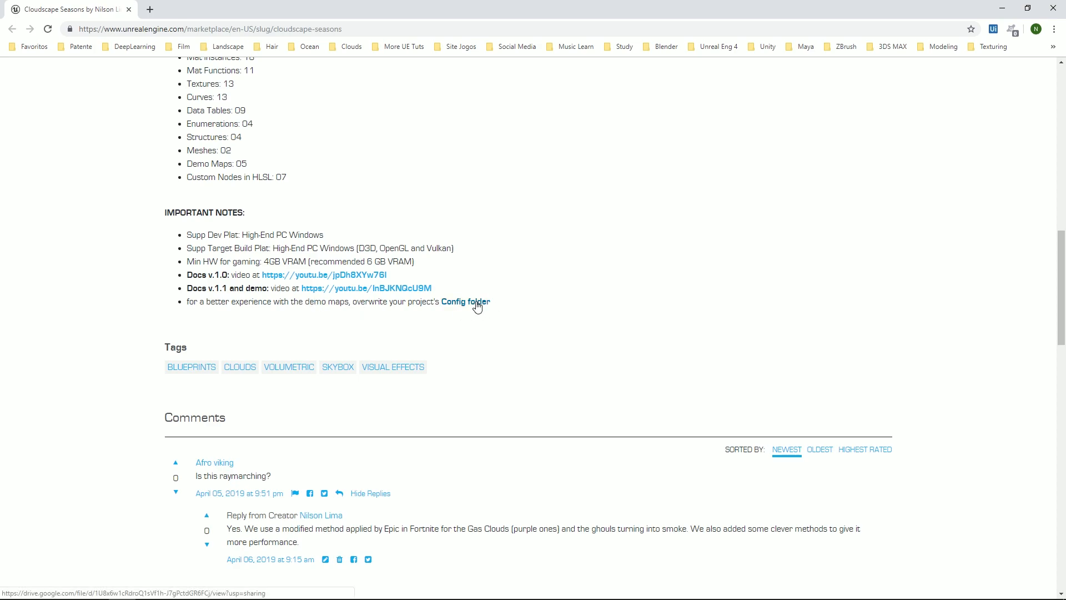
scroll(477, 307, "up", 15)
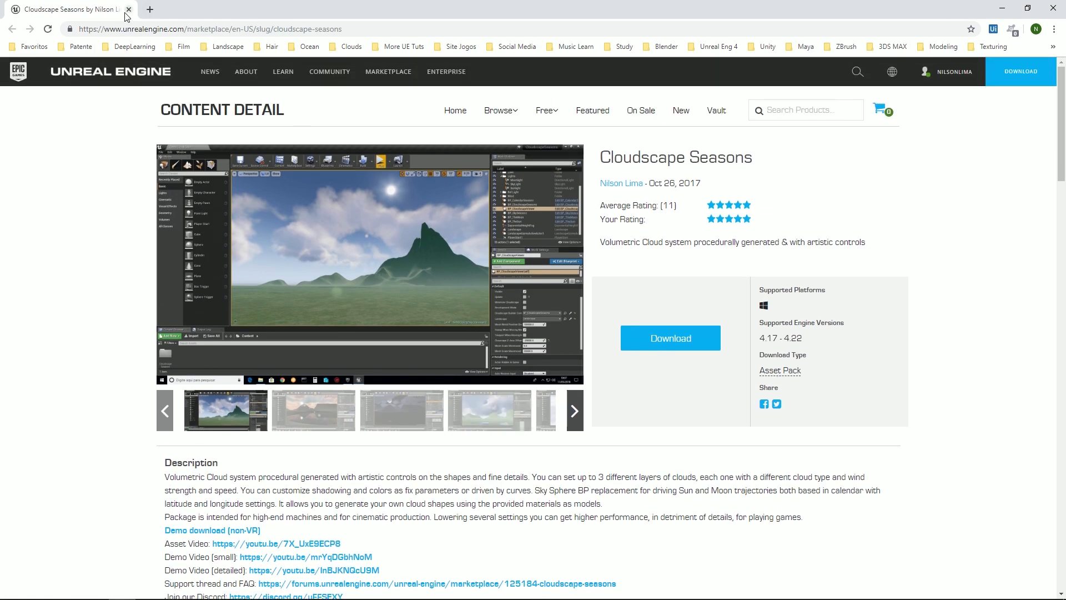
left_click(128, 9)
key("alt+Tab")
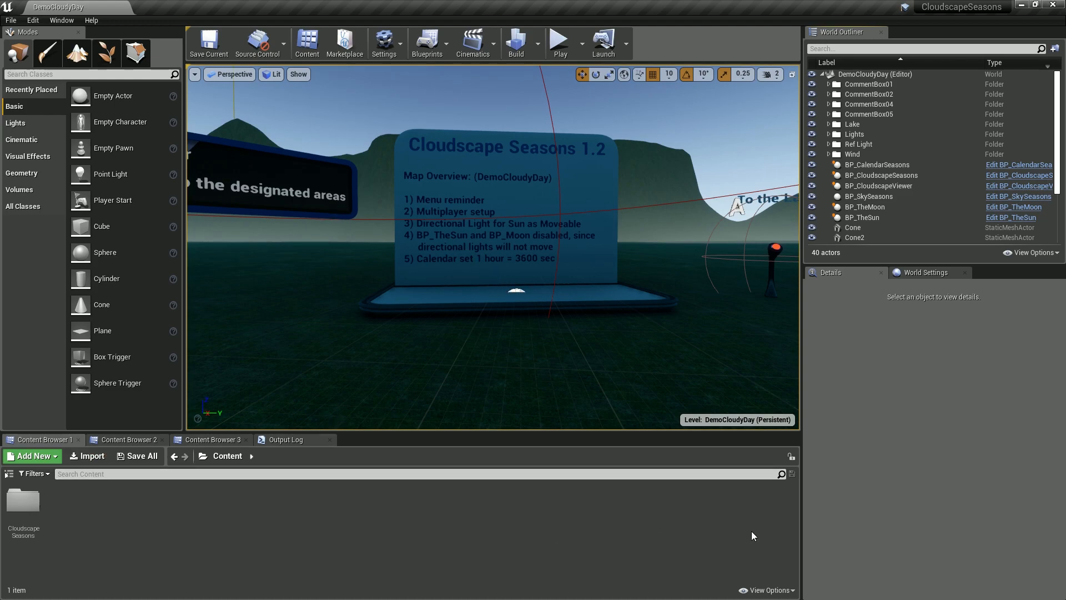
Step: Enable Development Mode on the BP_CloudscapeSeasons actor in the DemoCloudyDay level
left_click_drag(804, 381, 816, 381)
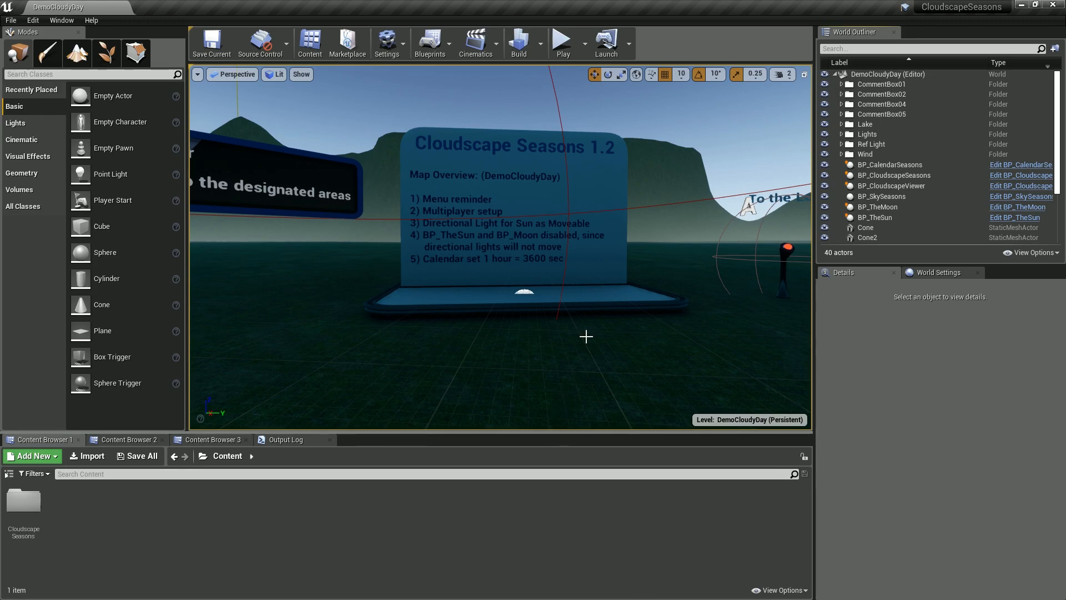
right_click_drag(547, 273, 630, 271)
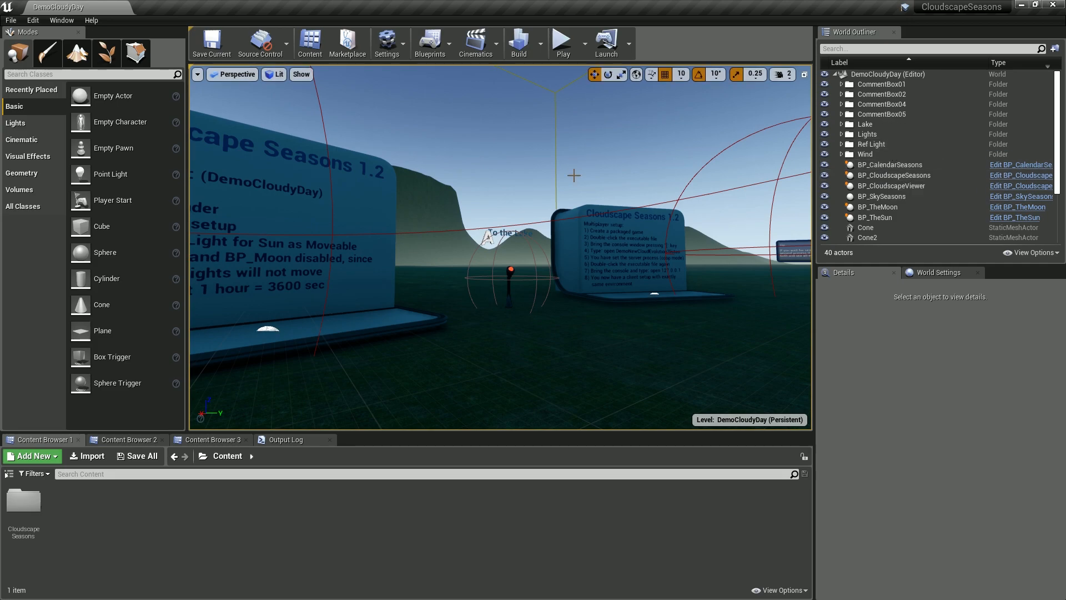
left_click(900, 176)
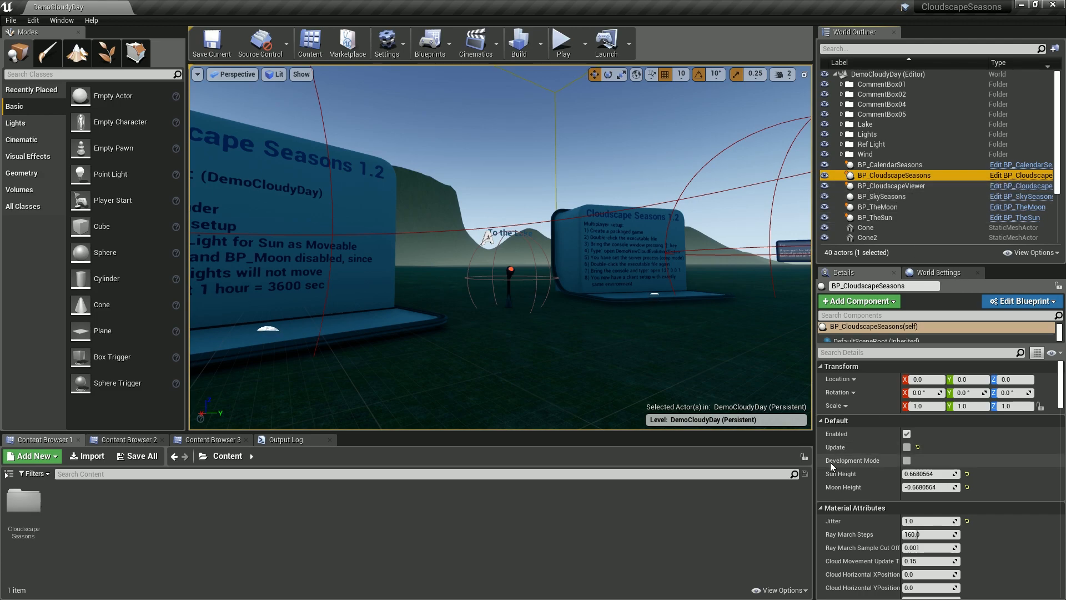
left_click(907, 460)
left_click_drag(649, 269, 683, 244)
mouse_move(500, 250)
right_mouse_down()
mouse_move(594, 249)
mouse_move(639, 233)
mouse_move(433, 235)
mouse_move(499, 238)
right_mouse_up()
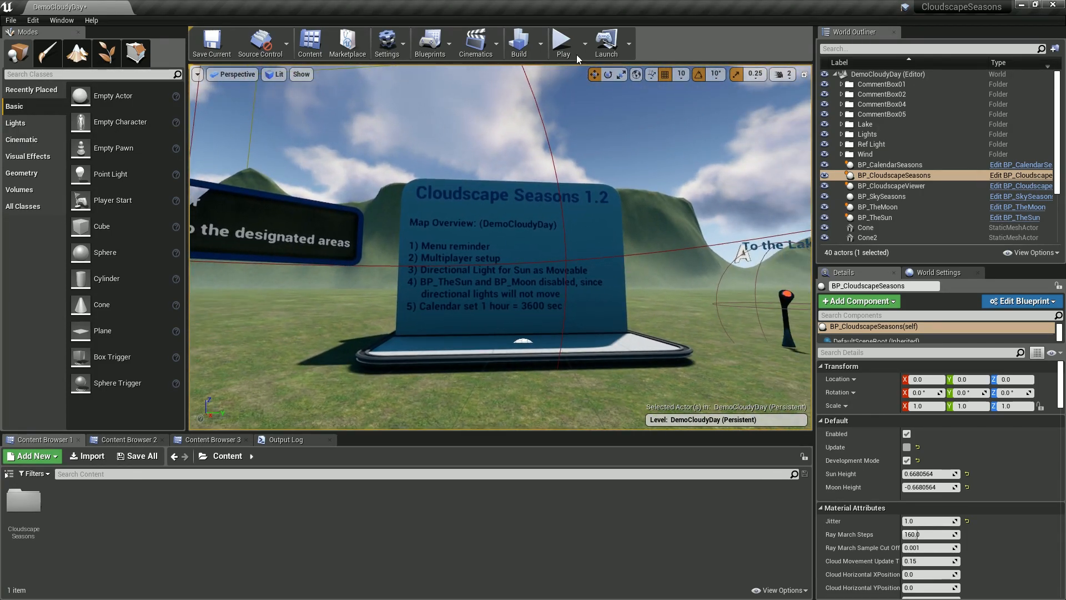
Step: Play the level and compare cloud quality at texture resolution 4096 with 256, 384, 512 and 160 rays
left_click(561, 41)
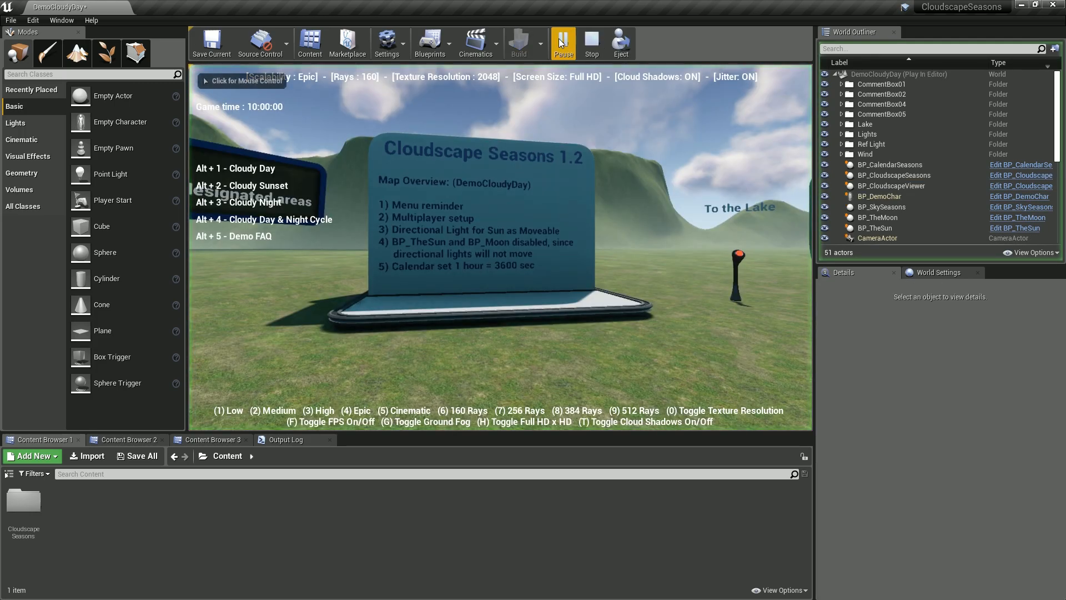
left_click(596, 133)
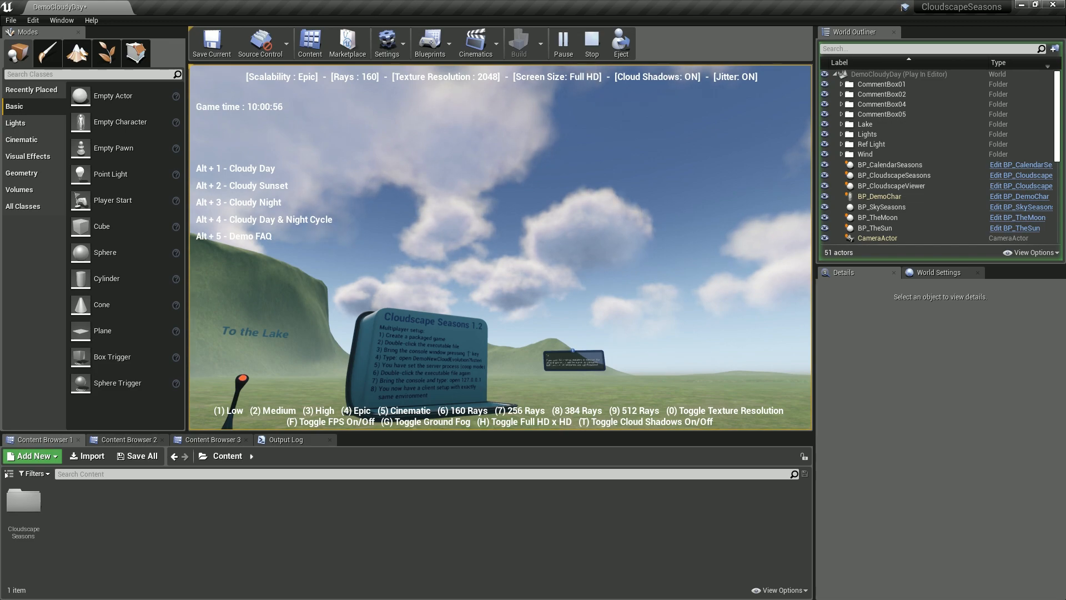
key("0")
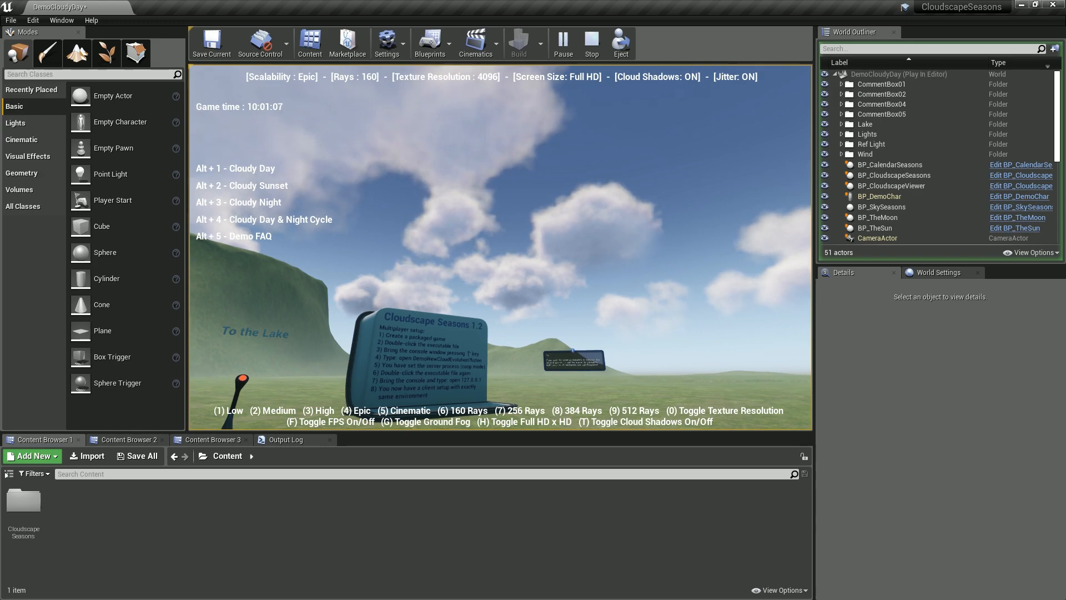
key("7")
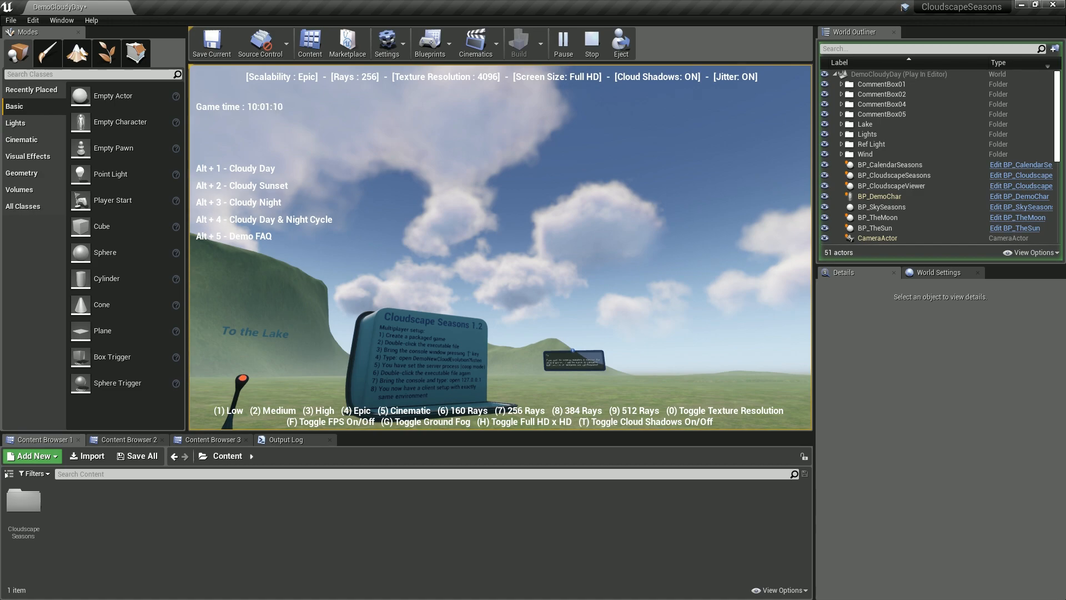
key("8")
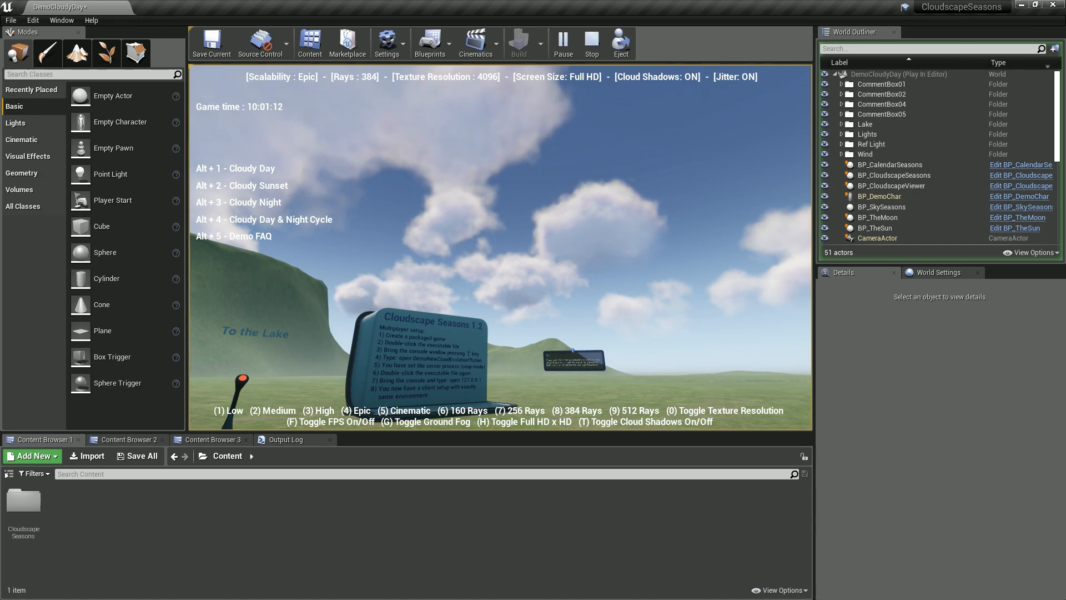
key("9")
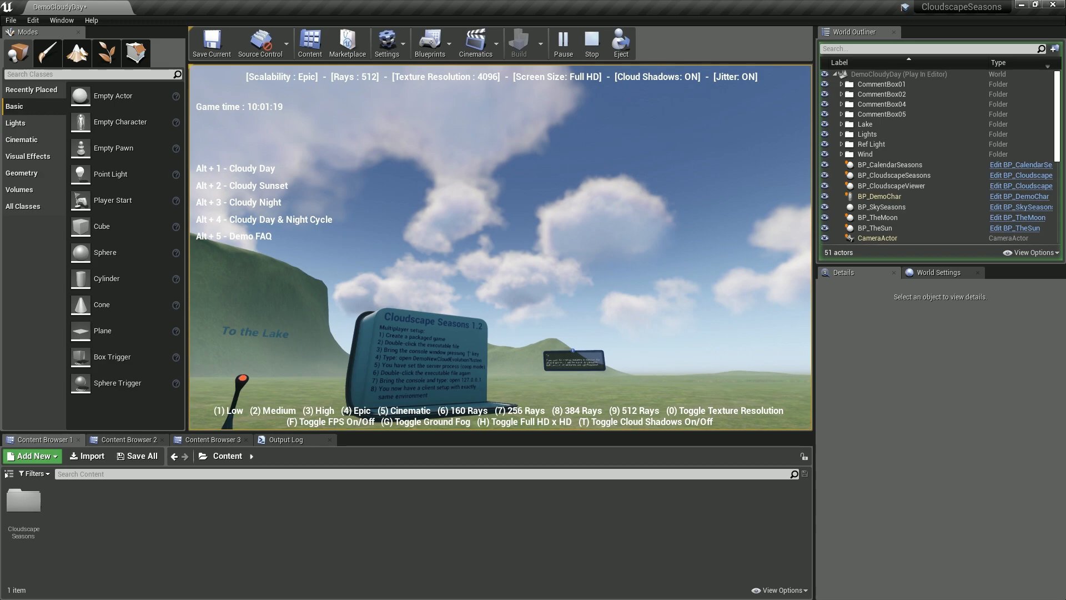
key("6")
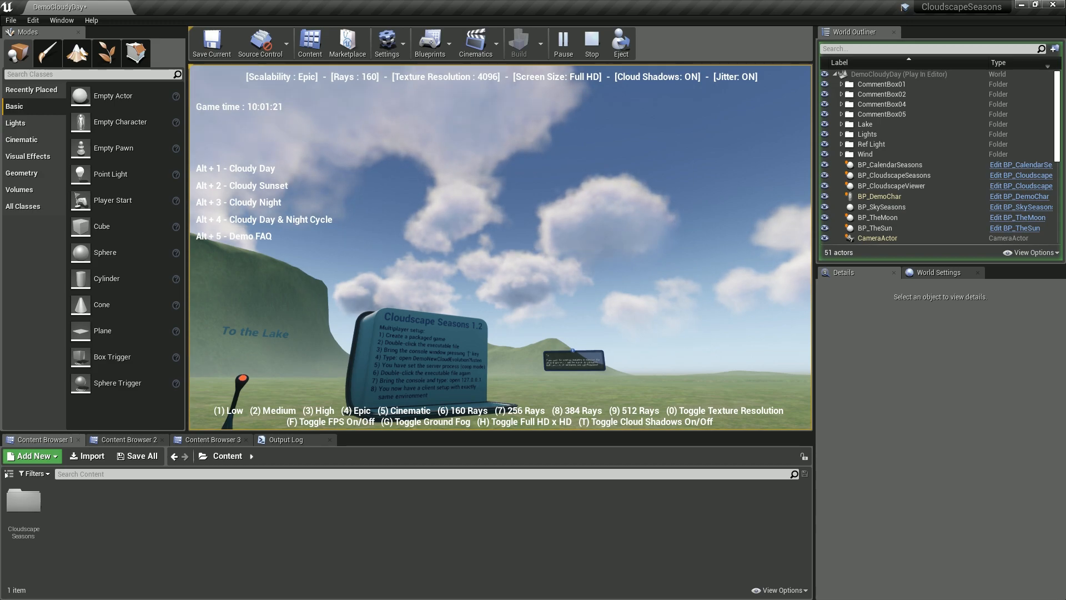
Step: Compare cloud texture resolutions 2048 and 4096, raise the rays to 512, and stop the play session
key("0")
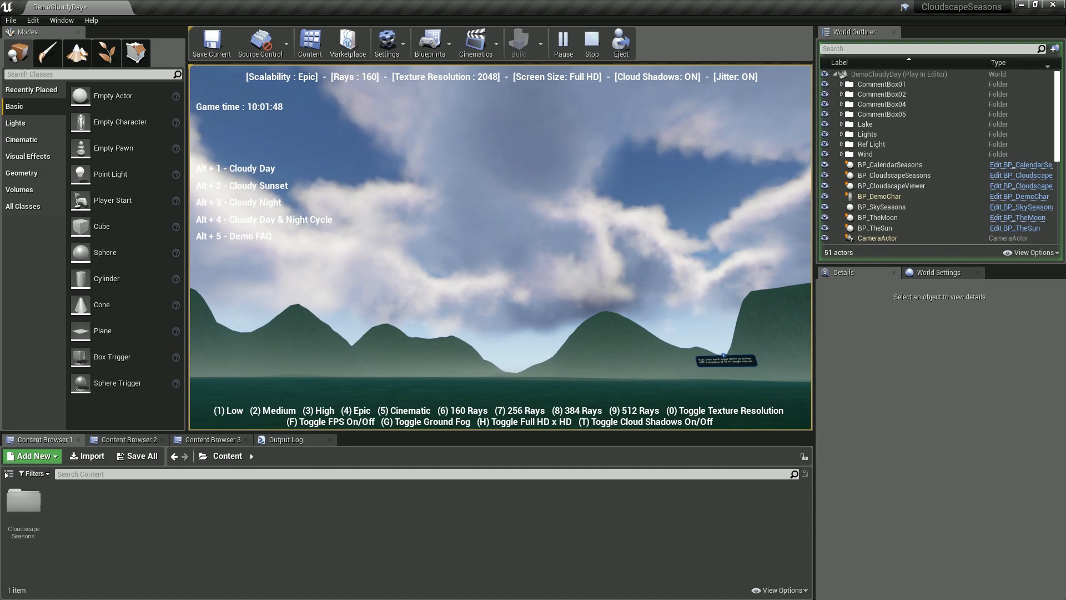
key("0")
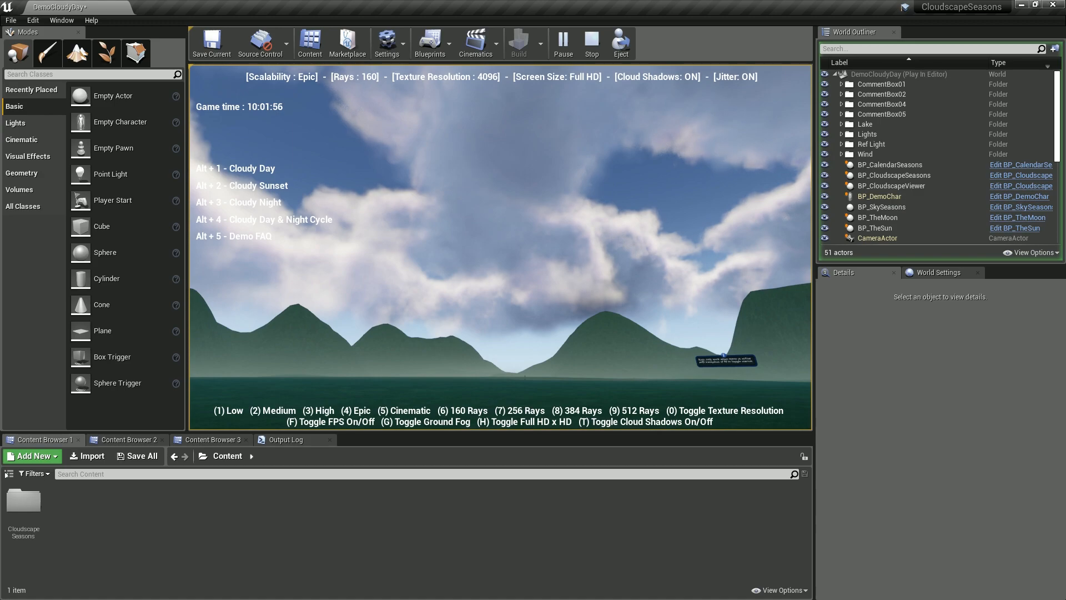
key("7")
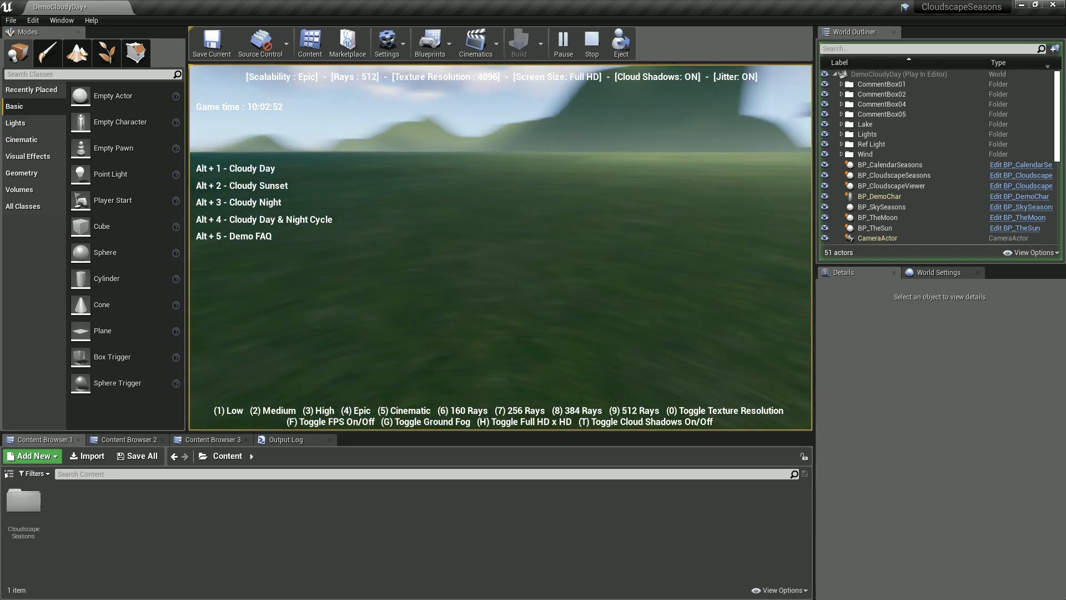
key("Escape")
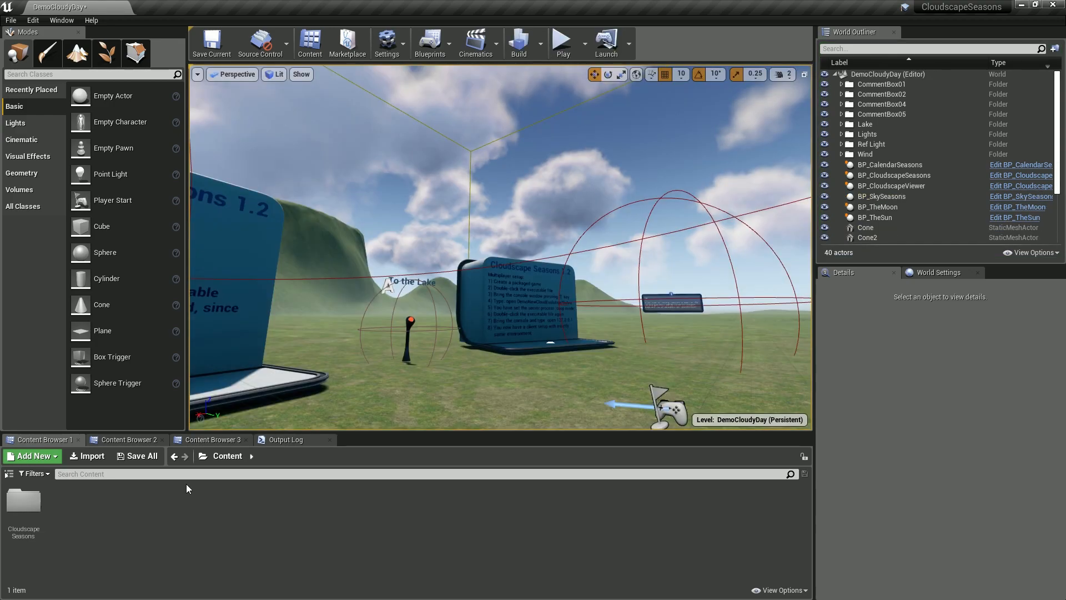
Step: Open DemoCloudyNight from CloudscapeSeasons/Maps without saving the current level, and enable Development Mode on its BP_CloudscapeSeasons actor
double_click(23, 503)
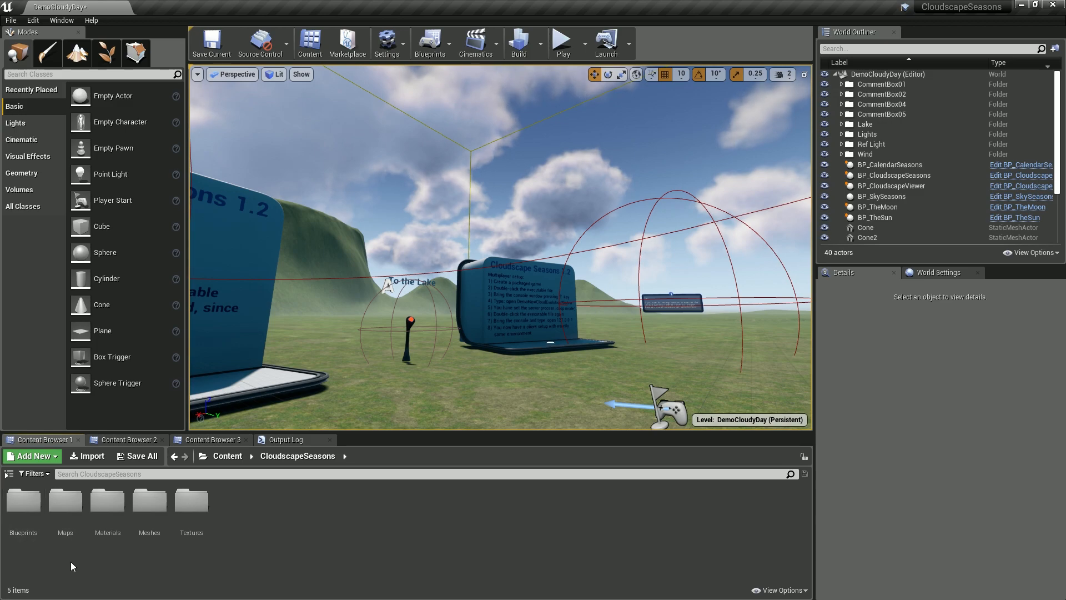
double_click(66, 502)
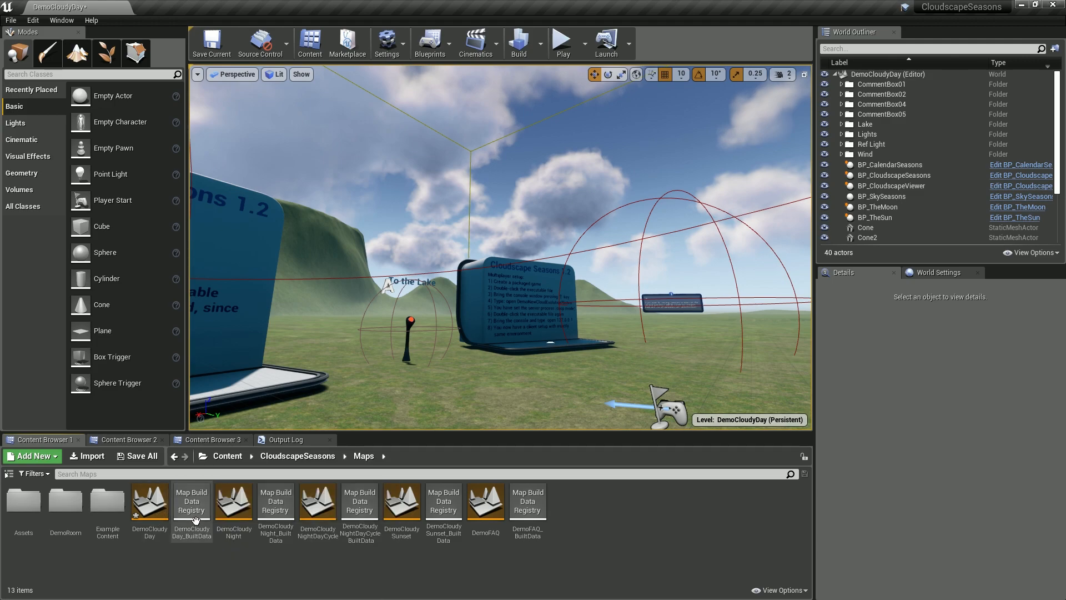
double_click(237, 519)
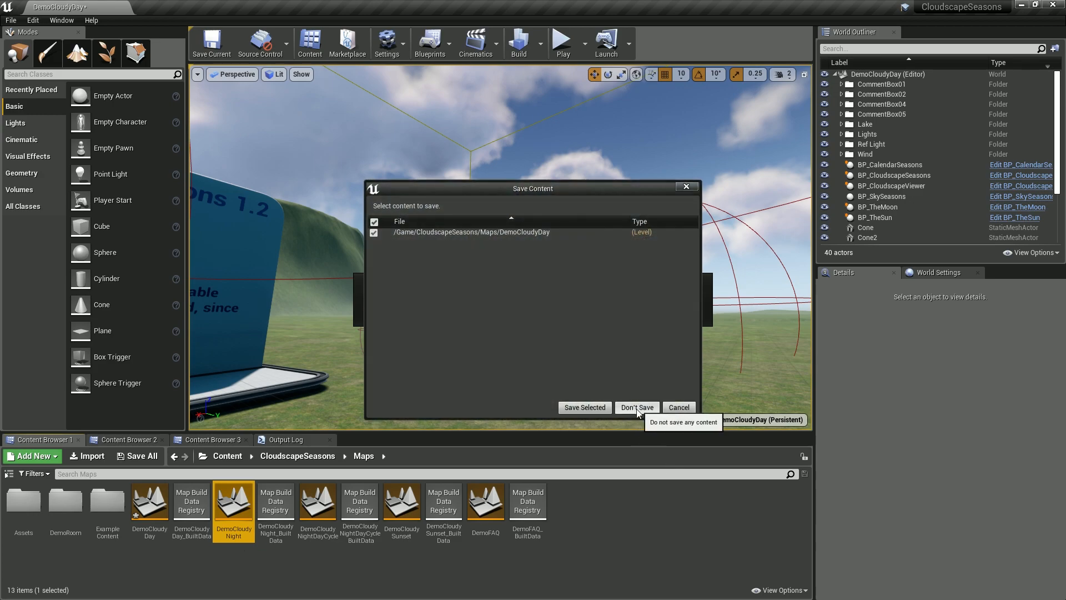
left_click(637, 409)
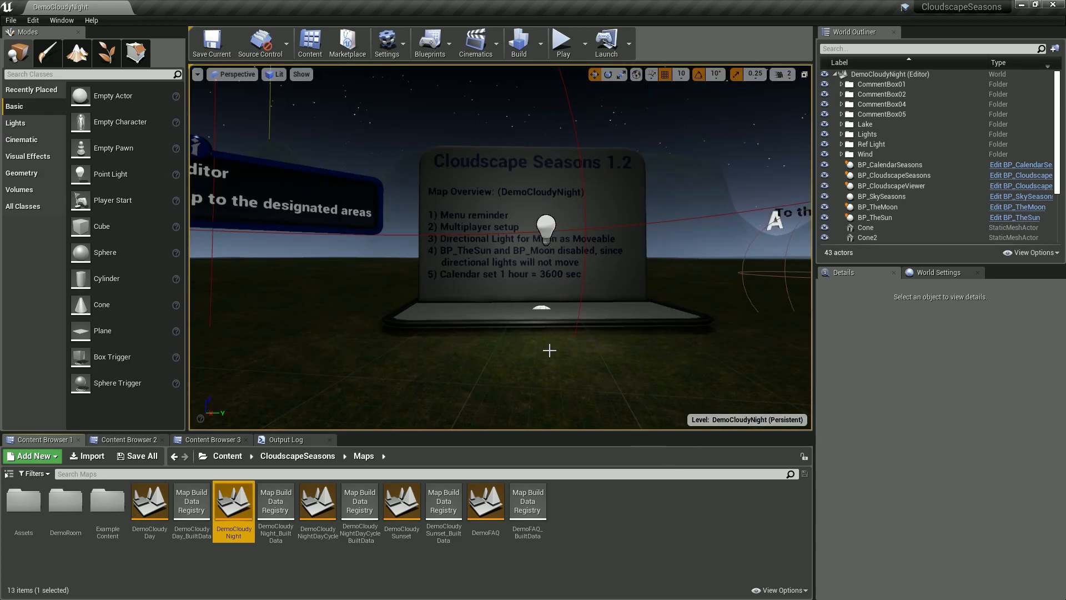
left_click(893, 175)
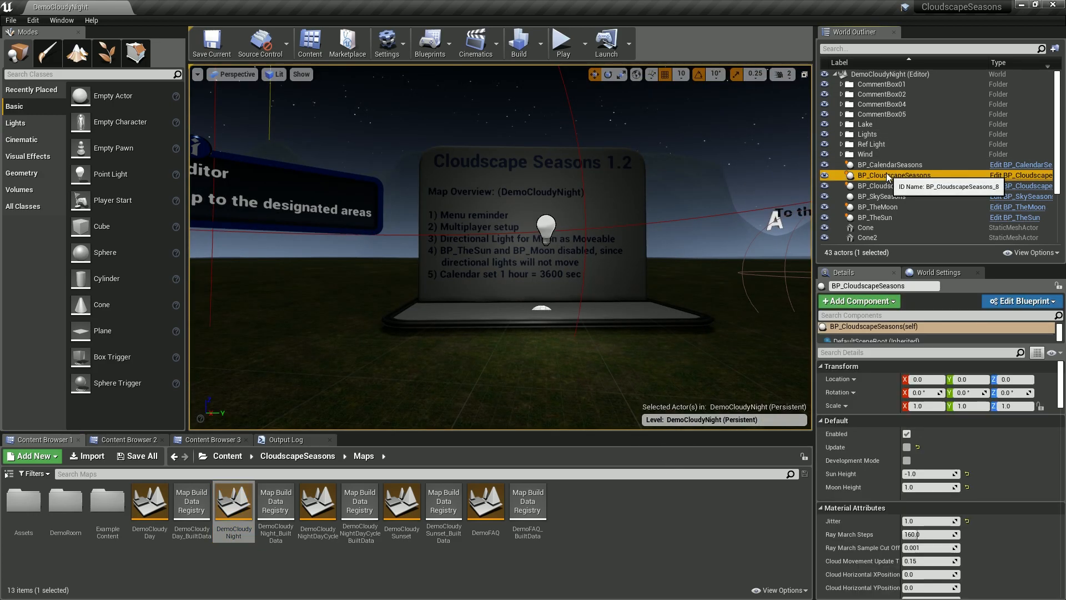
left_click(906, 460)
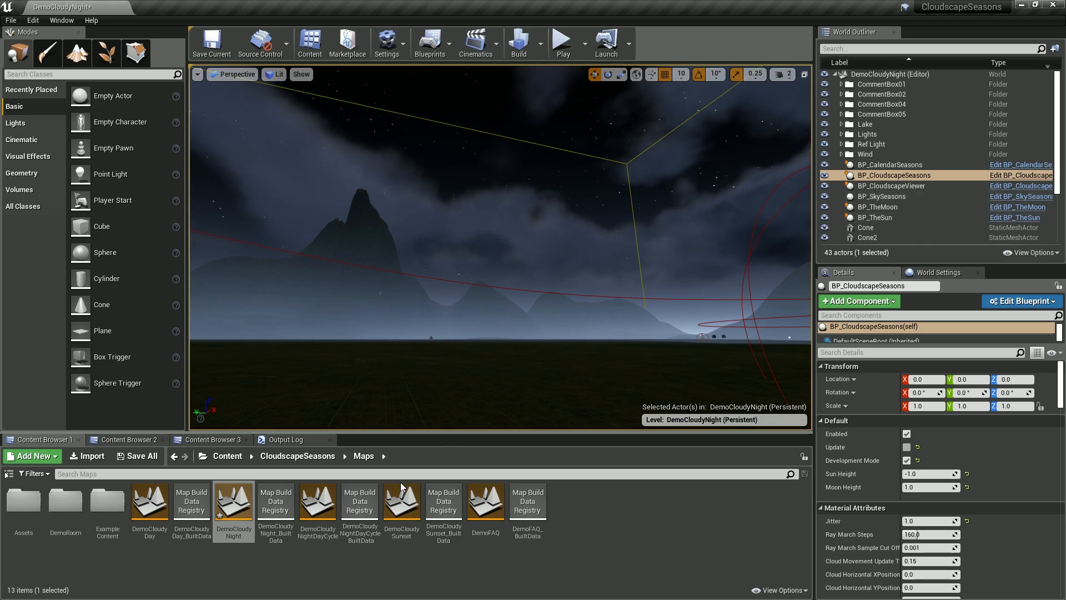
Step: Open the DemoCloudyNightDayCycle map without saving the current level, and enable Development Mode on its BP_CloudscapeSeasons actor
double_click(327, 509)
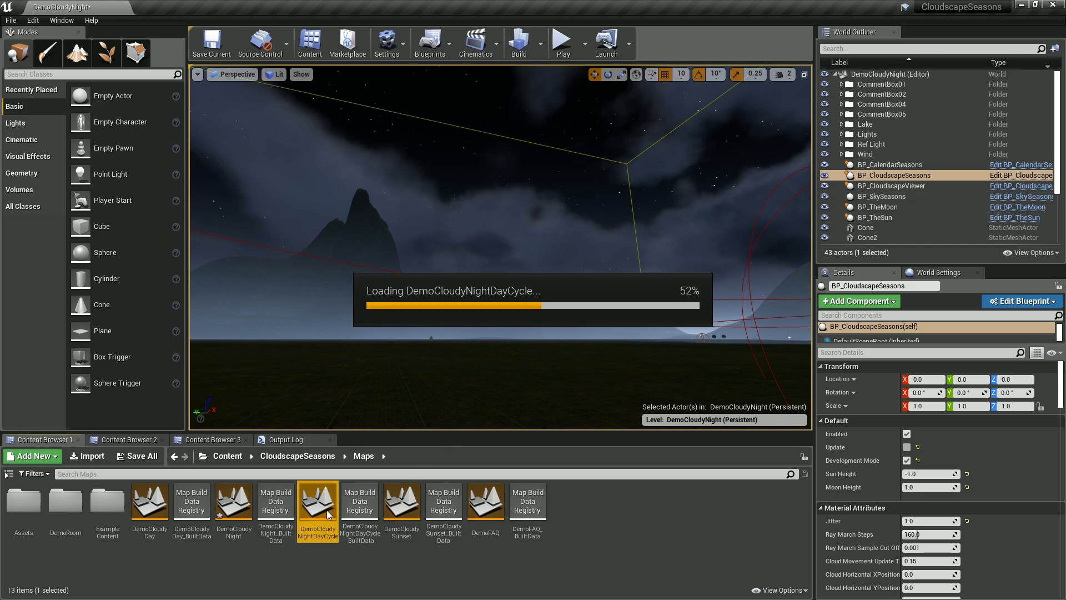
left_click(632, 410)
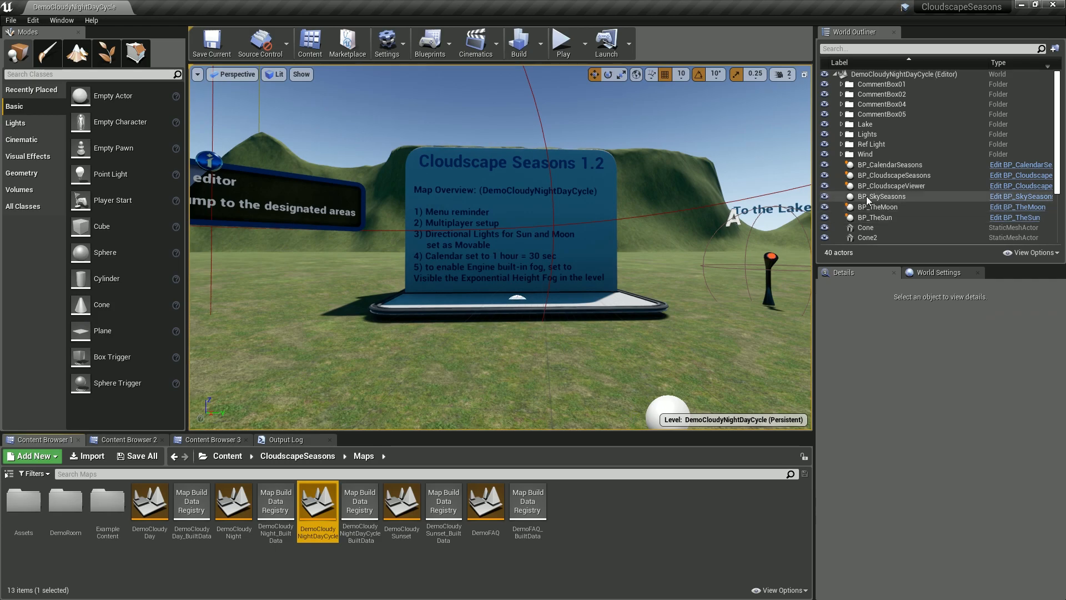
left_click(888, 175)
left_click(906, 460)
right_click_drag(582, 92, 533, 70)
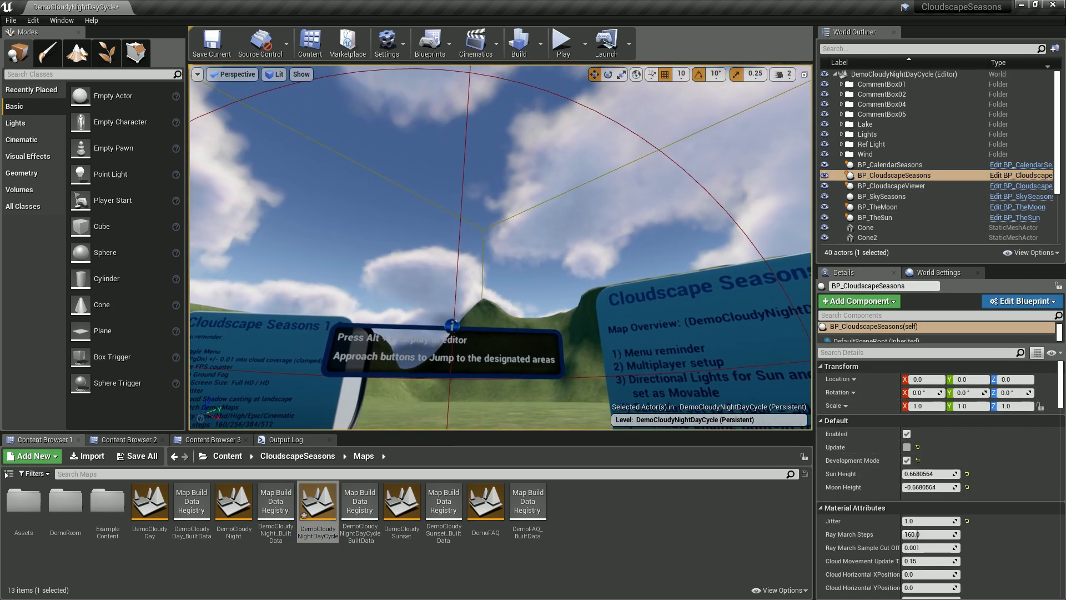
Step: Play the DemoCloudyNightDayCycle level to preview its clouds and game clock, and stop the session
left_click(560, 43)
left_click(581, 229)
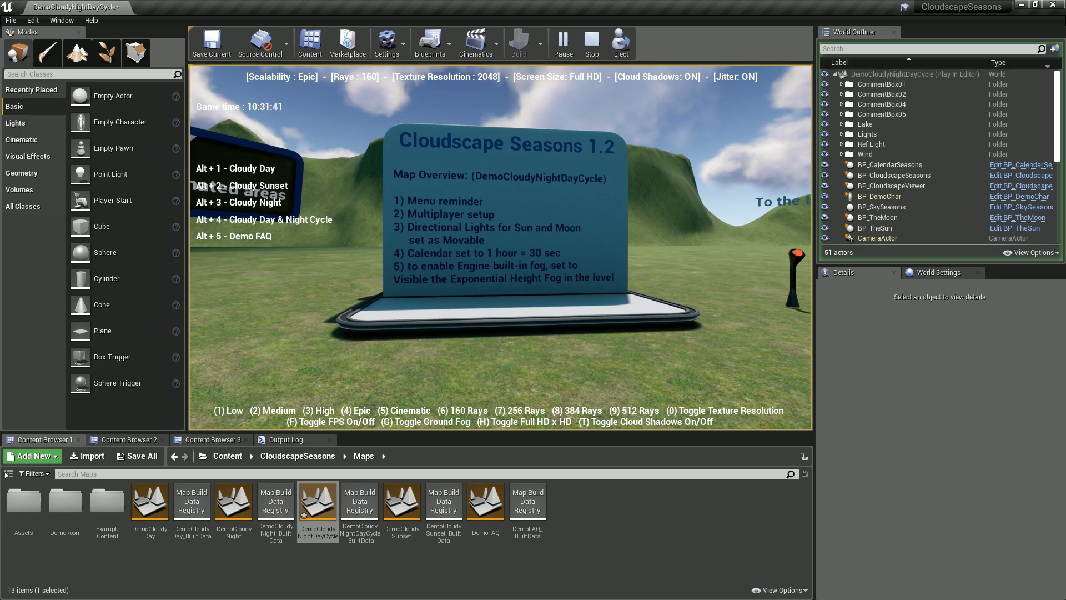
key("Escape")
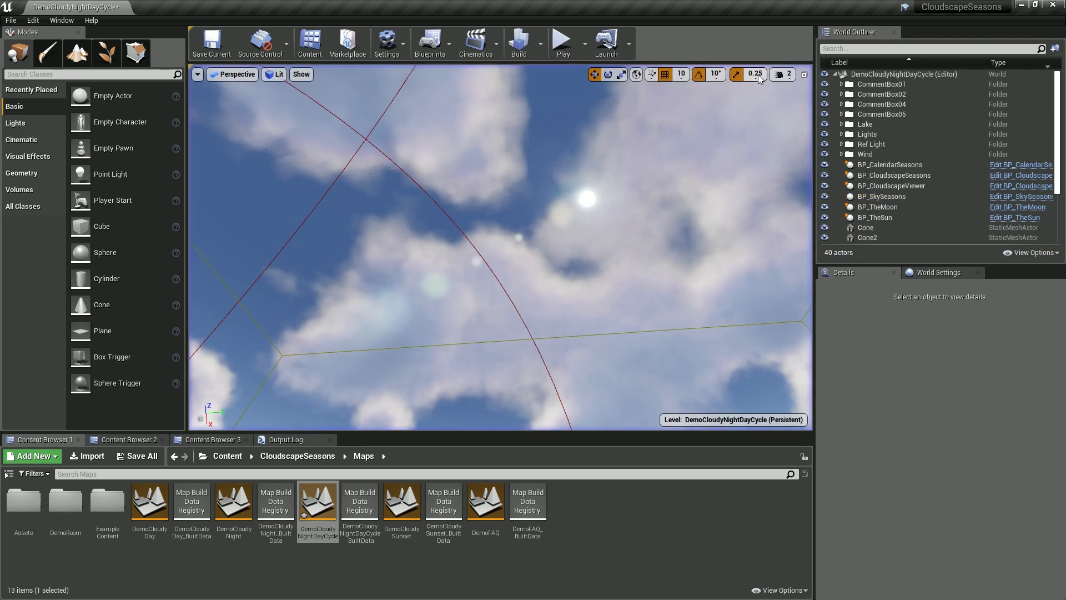
Step: Set the Time Unit of the BP_CalendarSeasons actor to 2 seconds per hour
left_click(916, 168)
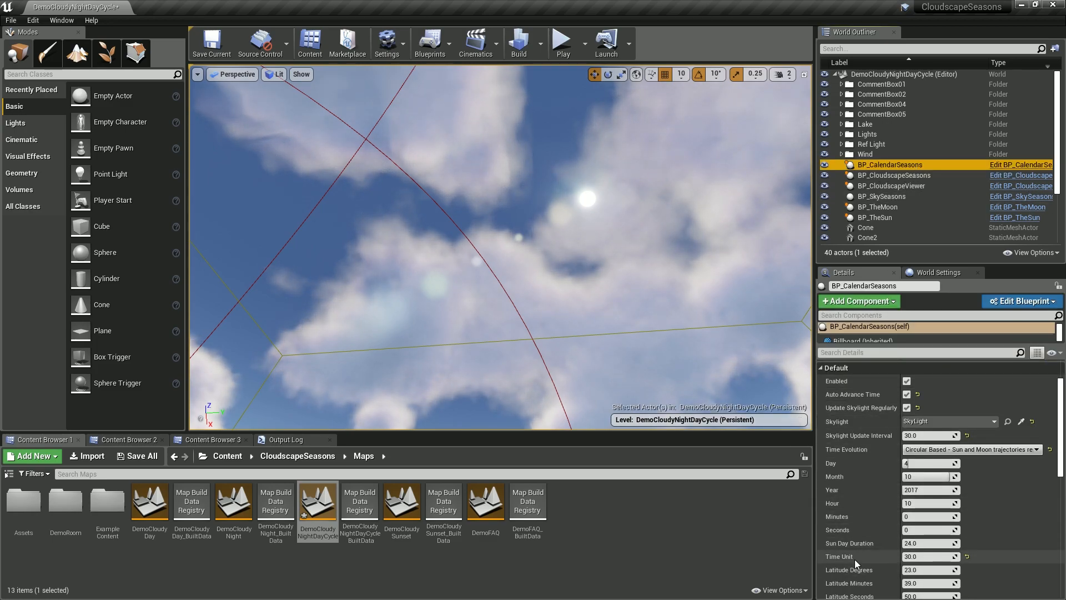
left_click(928, 556)
type("2")
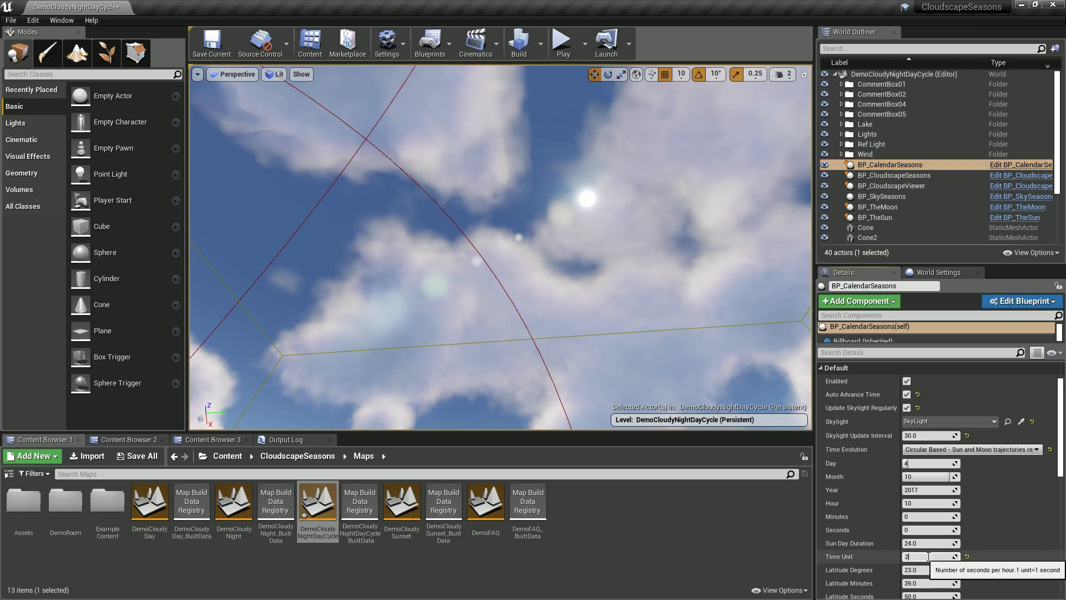
Step: Play the level through the accelerated day and night cycle, stop the session and inspect the overview sign
left_click(560, 44)
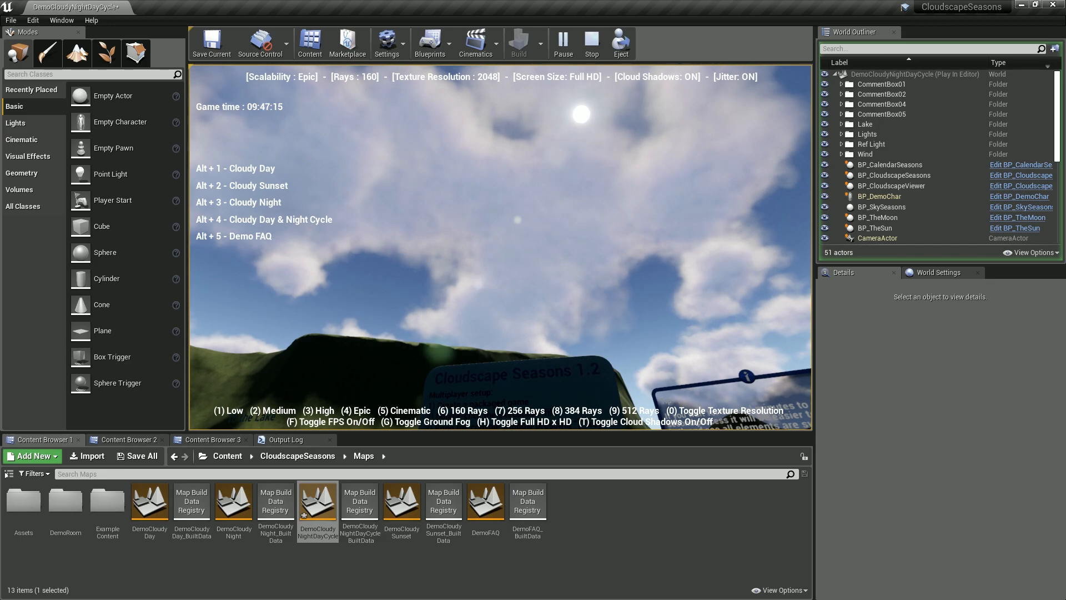
key("Escape")
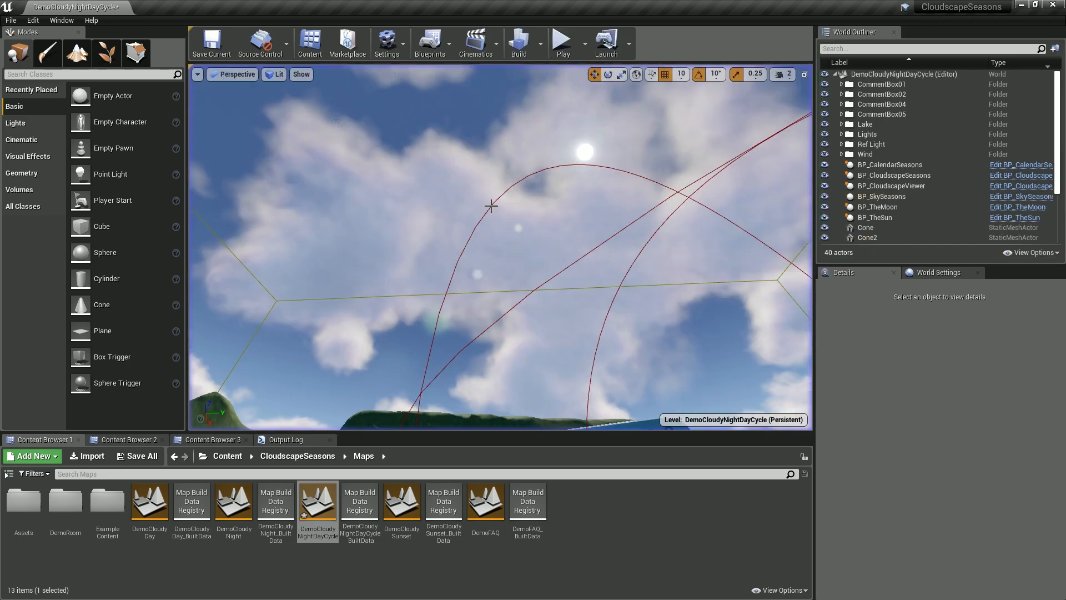
right_click_drag(499, 247, 494, 341)
key("w")
key("w")
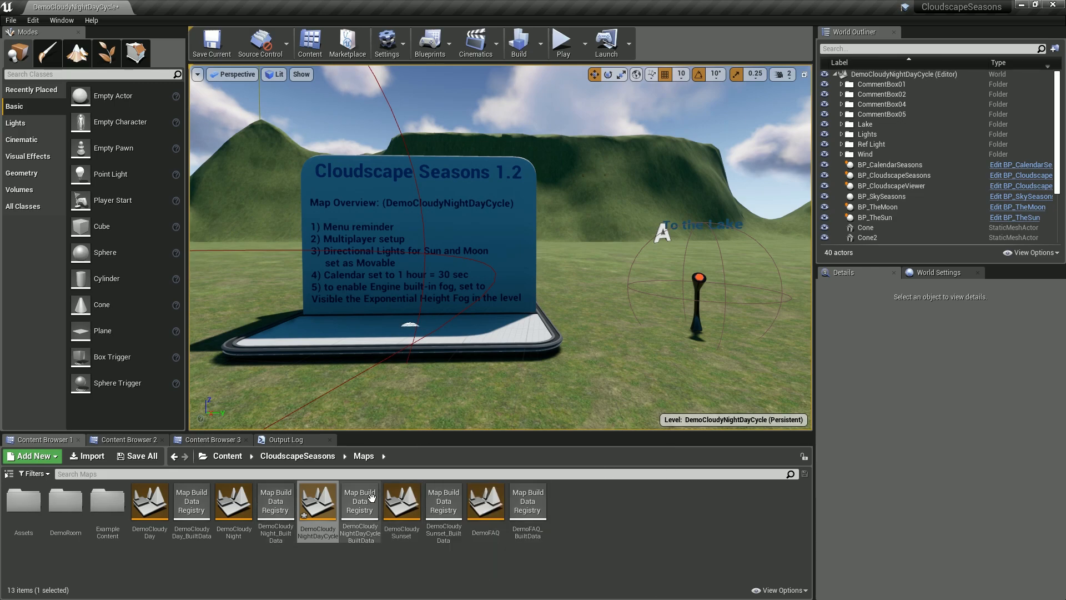
Step: Open the DemoCloudyDay map without saving the current level and look at its overview sign and sky
double_click(149, 503)
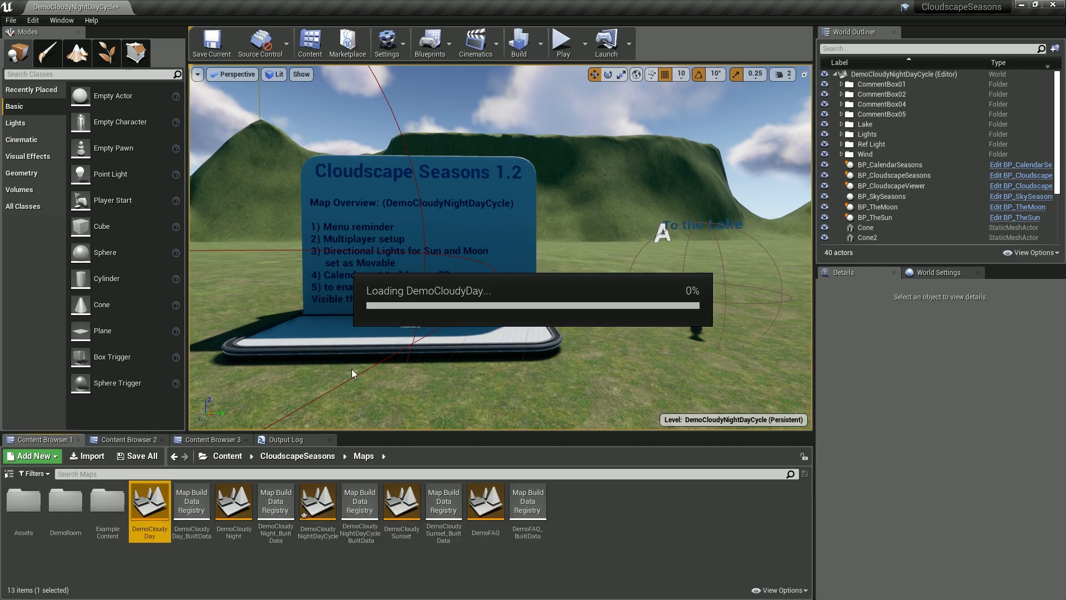
left_click(636, 407)
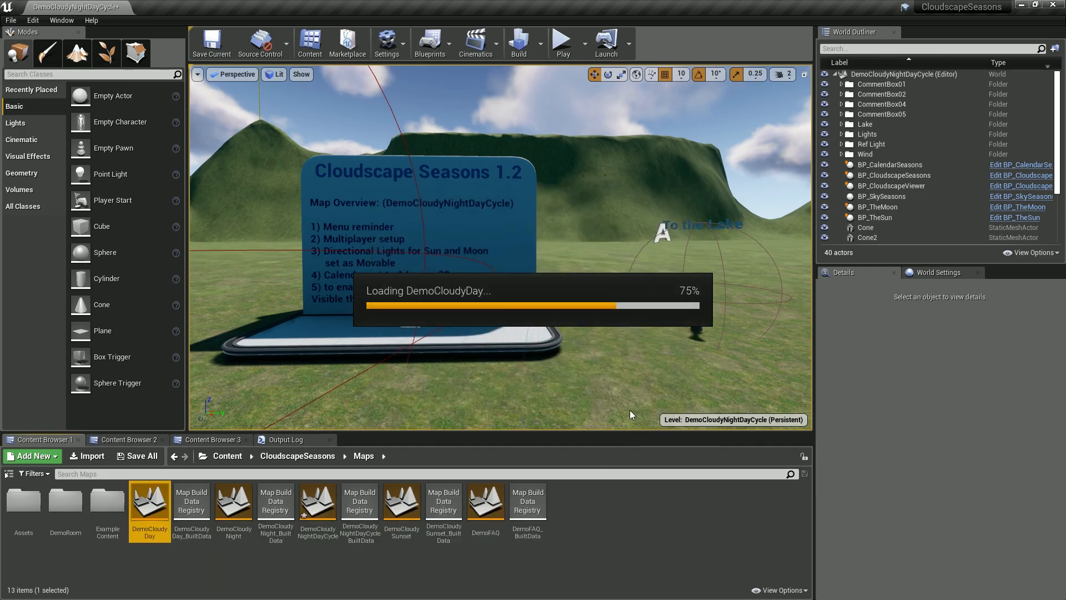
right_click_drag(554, 313, 666, 261)
right_click_drag(677, 171, 665, 214)
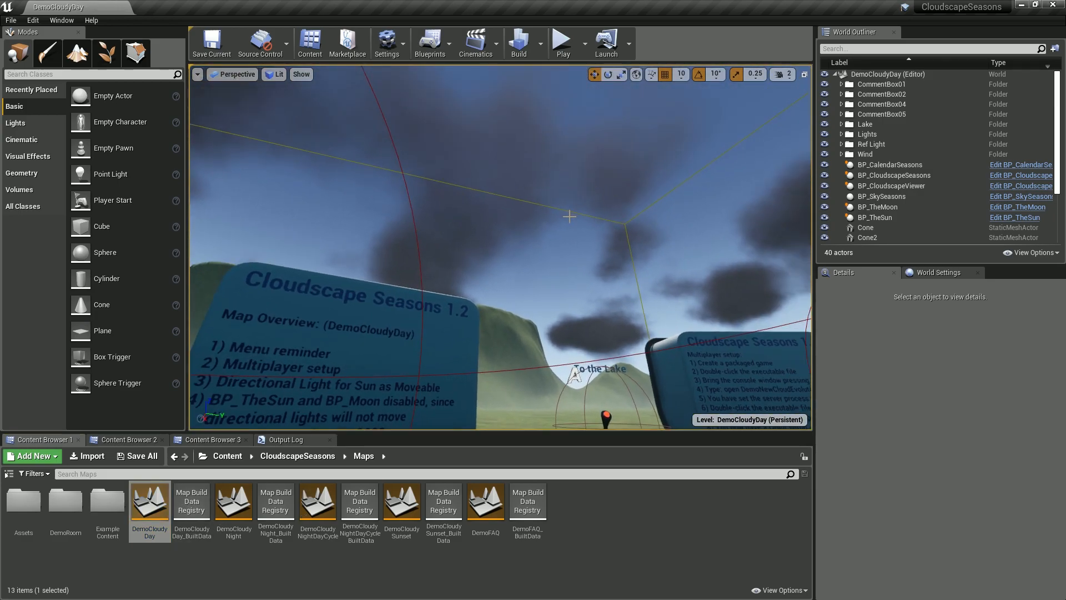
Step: Enable Development Mode on the BP_CloudscapeSeasons actor and look over the clouds and the map overview sign
left_click(871, 177)
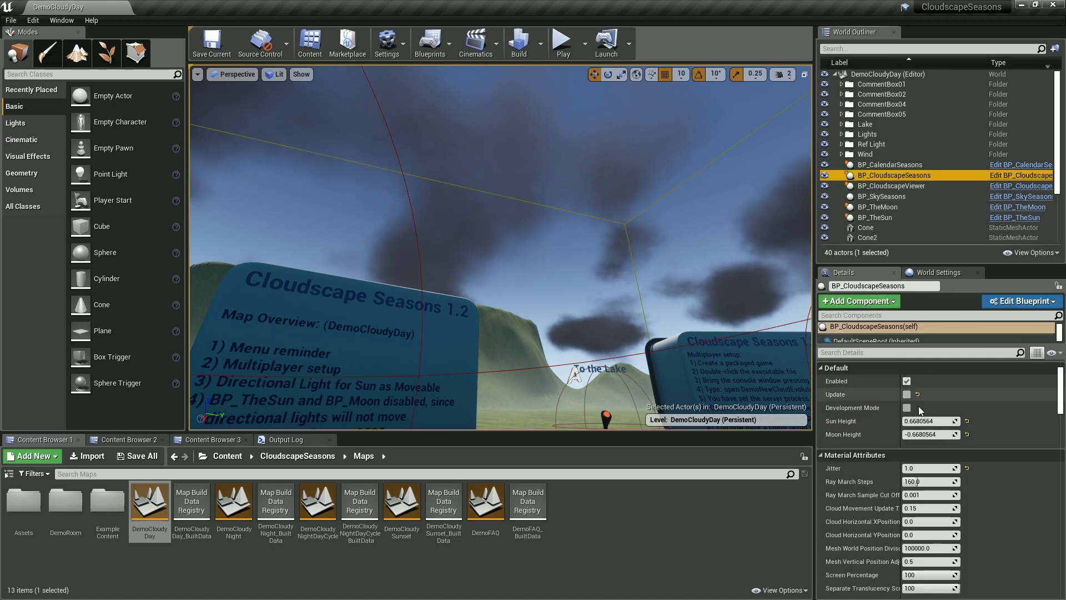
left_click(906, 408)
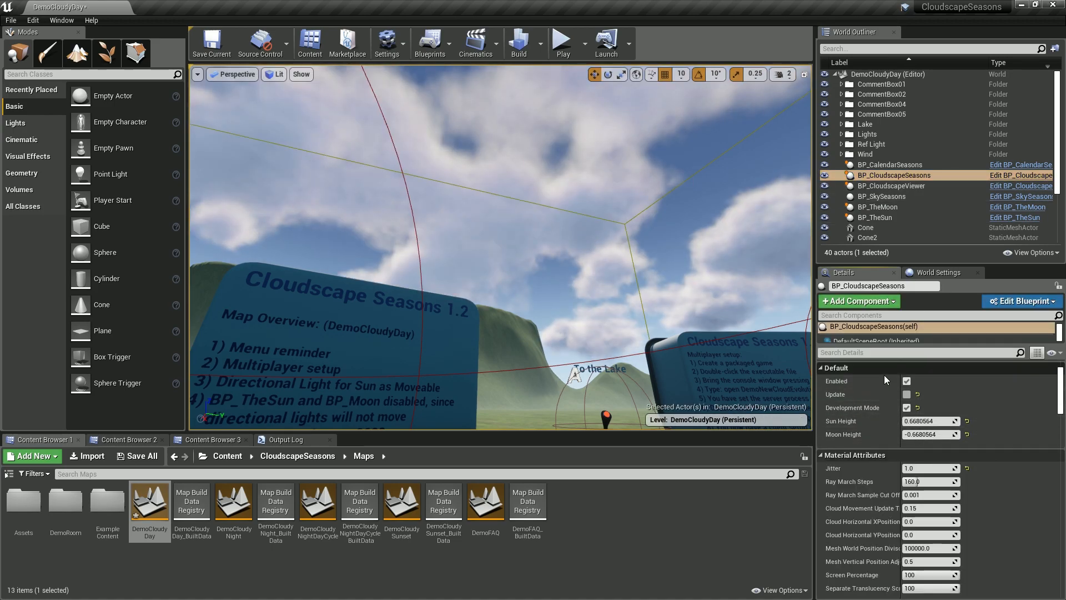
left_click(906, 409)
right_click_drag(694, 311, 616, 370)
mouse_move(755, 305)
right_mouse_down()
mouse_move(694, 279)
mouse_move(728, 264)
mouse_move(753, 289)
right_mouse_up()
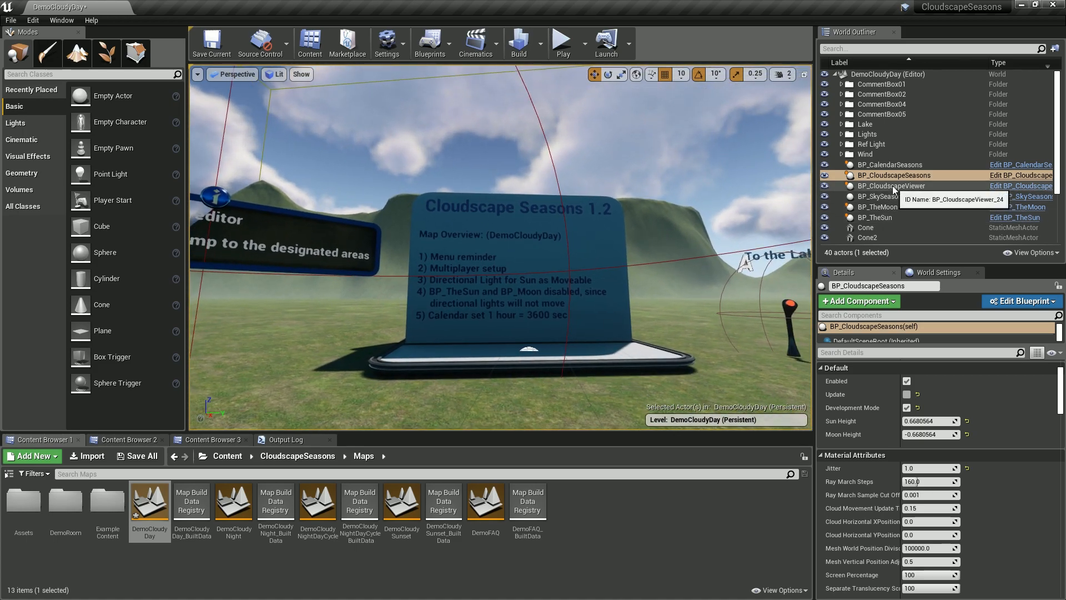
Step: Delete every folder and actor from the DemoCloudyDay level except the Landscape and its gizmo actor
left_click(881, 89)
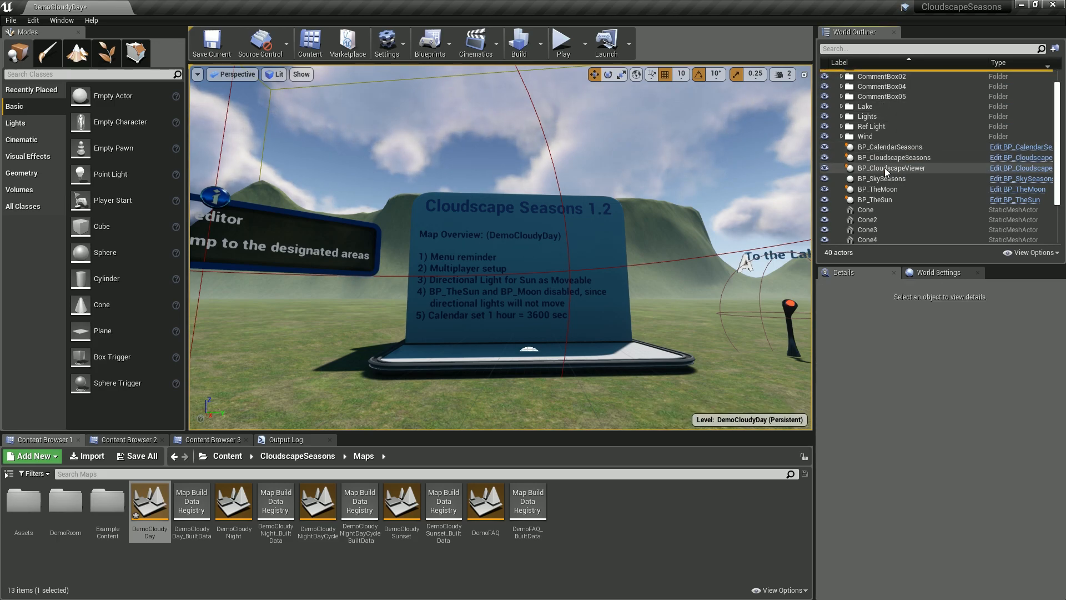
scroll(884, 168, "down", 3)
left_click(885, 237, "shift")
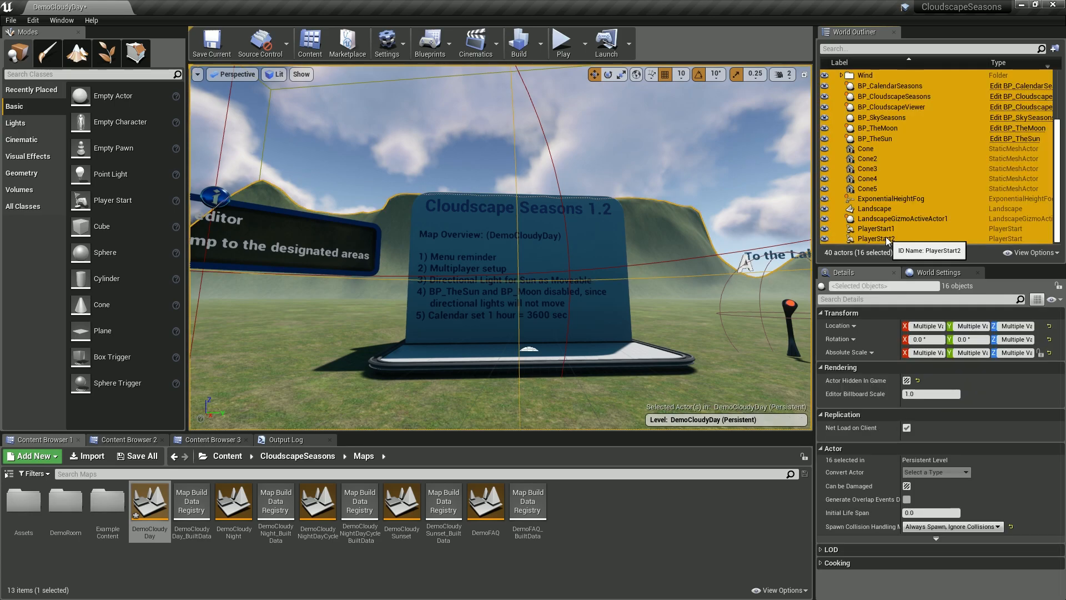
left_click(885, 220, "ctrl")
key("Delete")
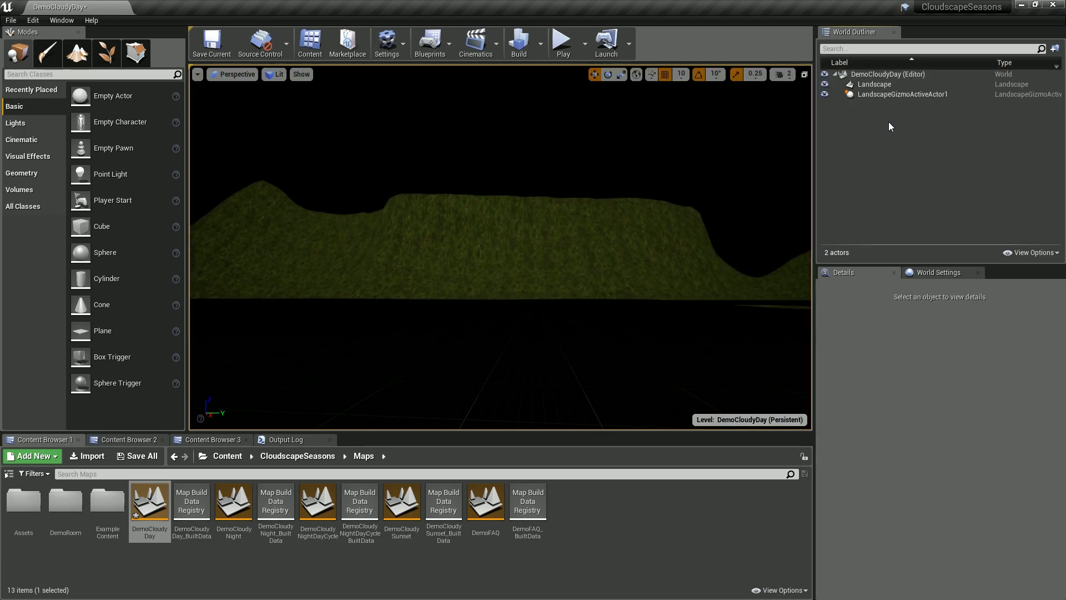
Step: Place BP_CloudscapeSeasons at about X 2400, Y -2420 and BP_CloudscapeViewer at about X 2490, Y -2270 from the CloudscapeSeasons Blueprints folder
right_click_drag(697, 172, 1052, 187)
right_click_drag(633, 201, 721, 201)
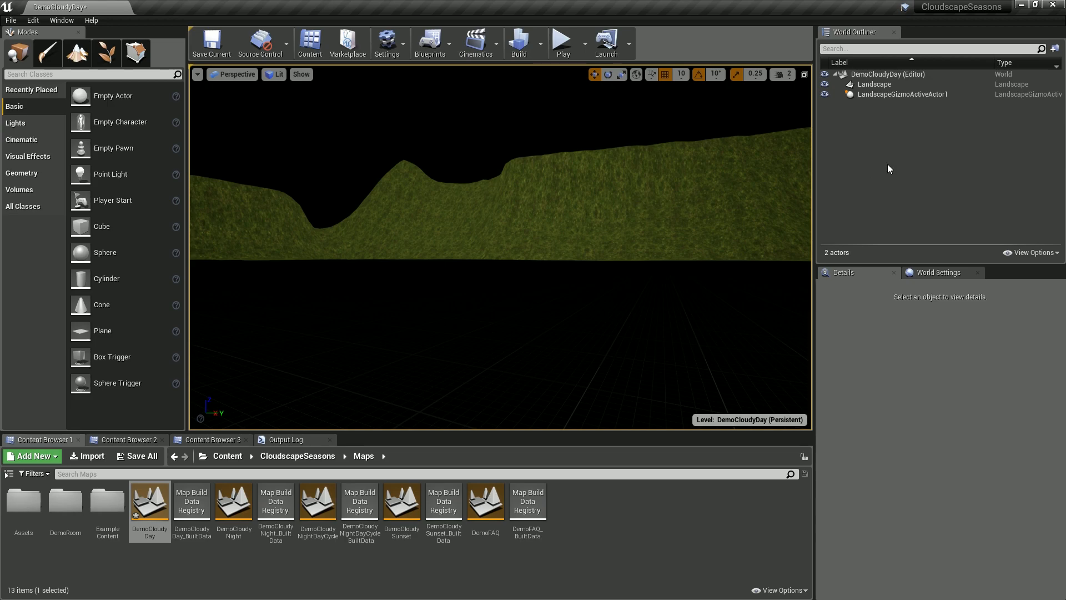
mouse_move(614, 178)
right_mouse_down()
mouse_move(588, 183)
mouse_move(612, 178)
right_mouse_up()
scroll(472, 258, "down", 3)
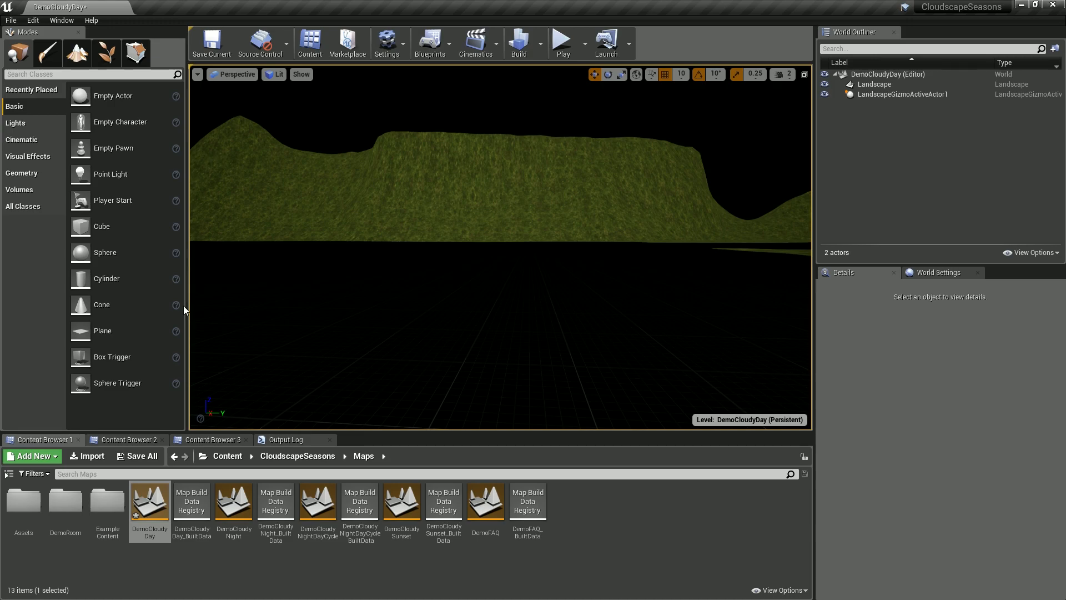
left_click(280, 456)
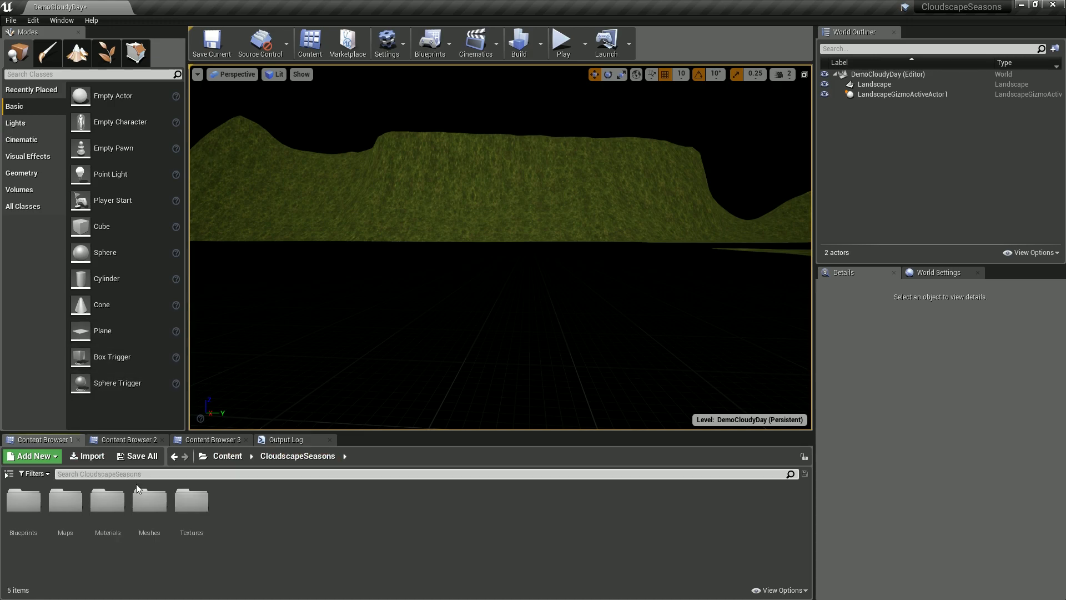
double_click(24, 501)
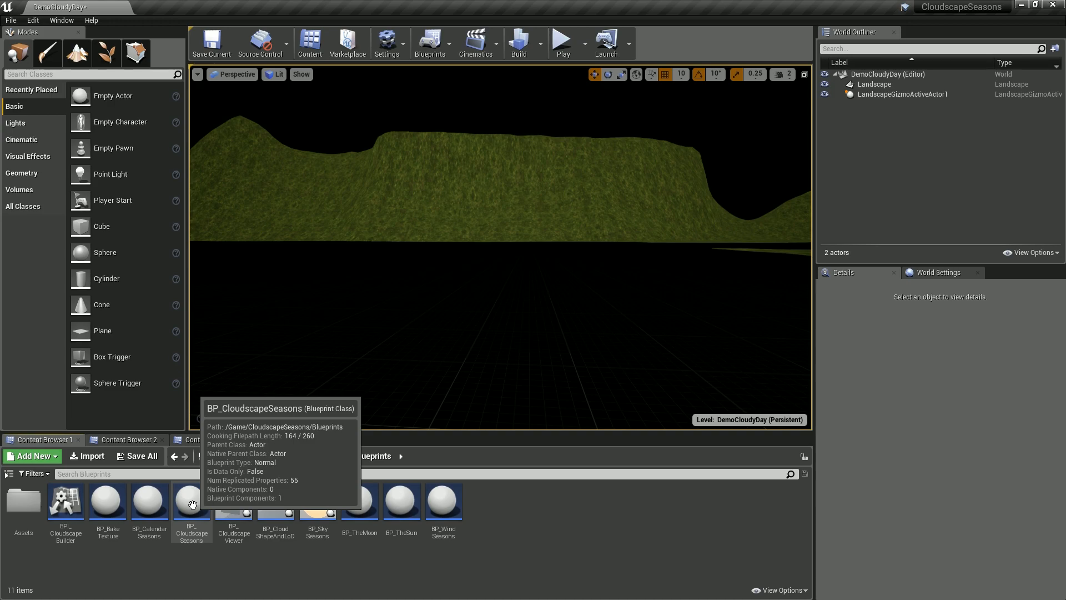
left_click_drag(192, 504, 387, 327)
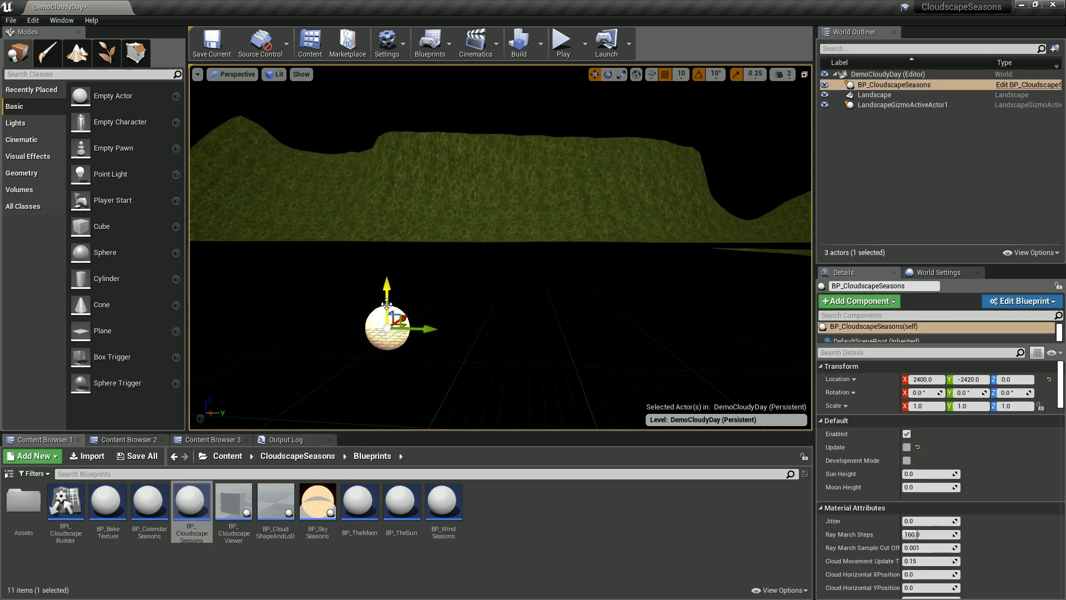
left_click_drag(230, 520, 512, 302)
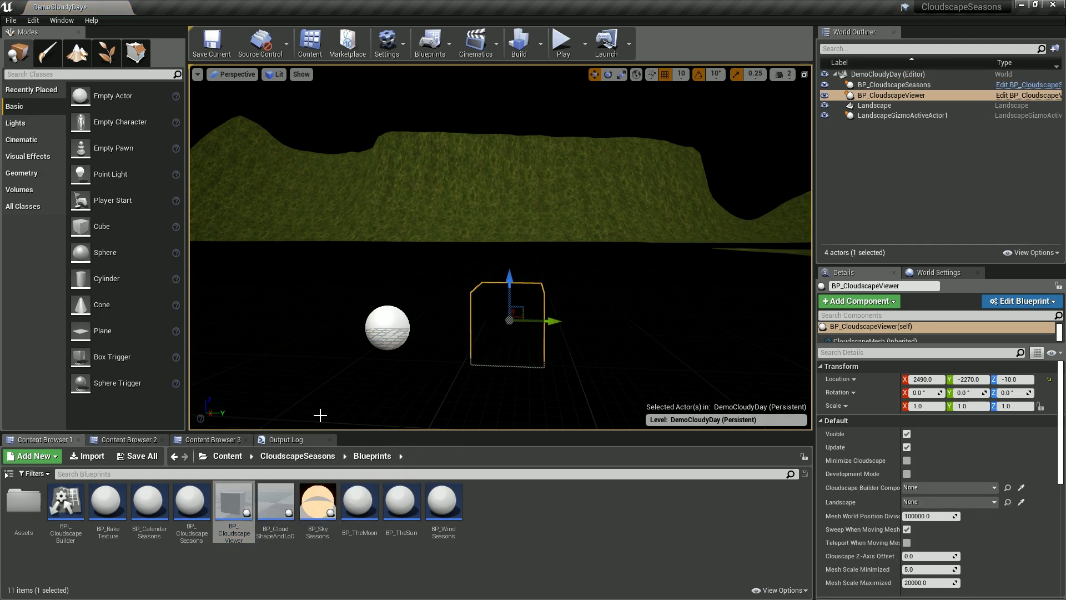
Step: Add BP_SkySeasons to the level and place BP_WindSeasons at about X 2390, Y -1980
left_click_drag(317, 497, 609, 350)
right_click_drag(460, 386, 537, 397)
left_click_drag(442, 502, 529, 291)
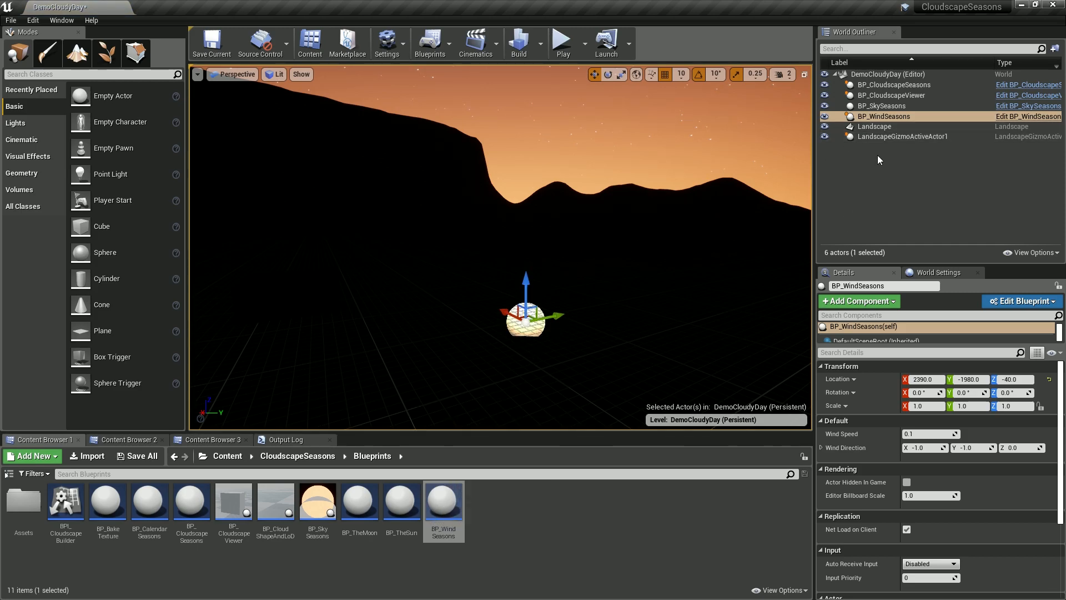
Step: Duplicate the BP_WindSeasons actor twice so the level has three wind actors
left_click(891, 118)
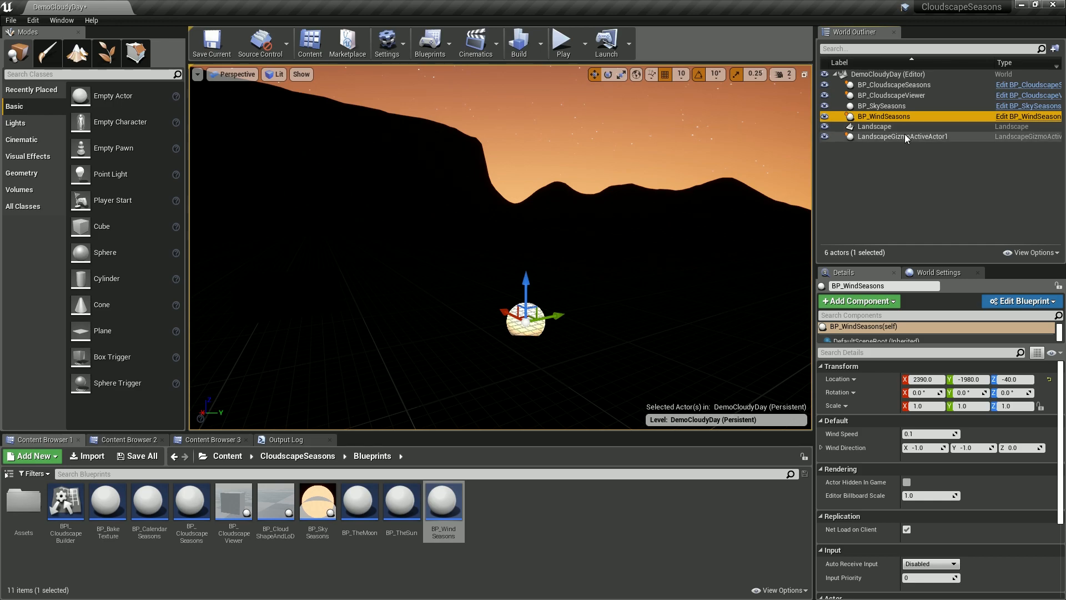
key("ctrl+w")
key("ctrl+w")
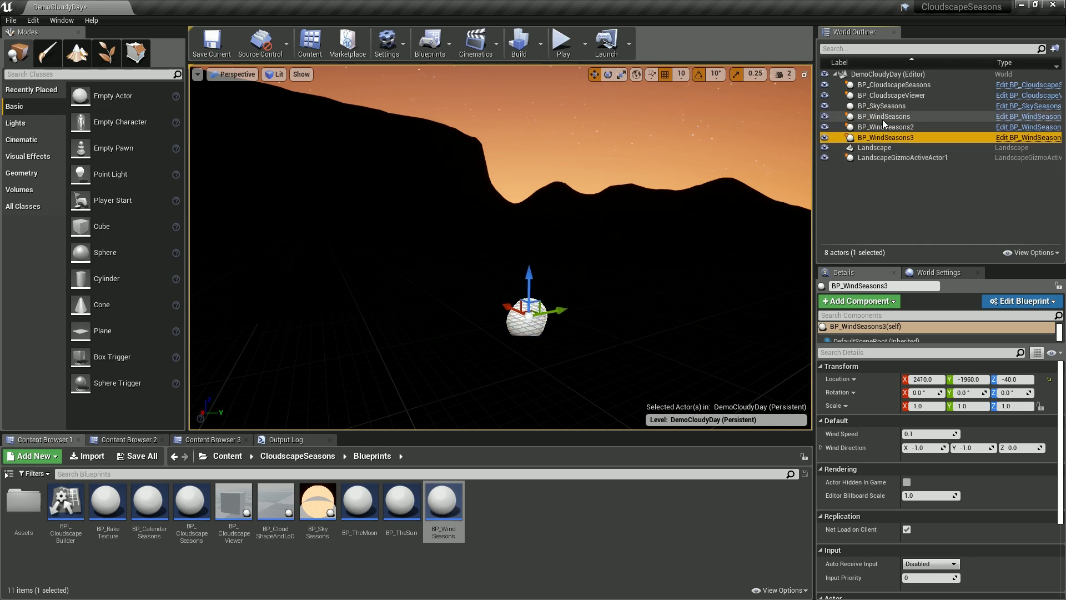
Step: Rename the original BP_WindSeasons actor to BP_WindSeasons1
left_click(912, 119)
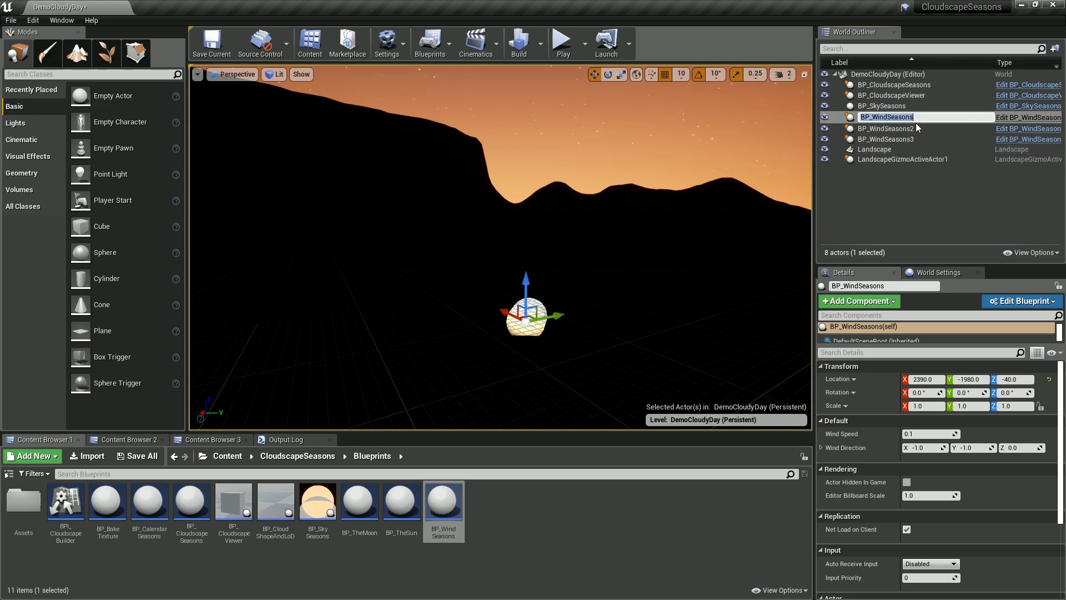
left_click(912, 117)
left_click(919, 118)
type("1")
key("Return")
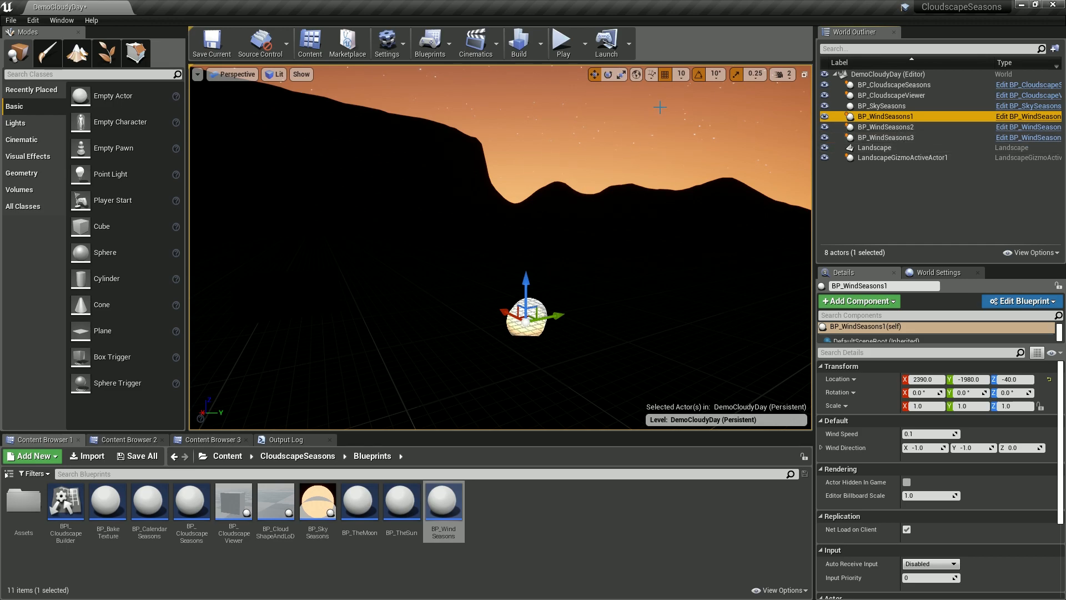
Step: Add a Sky Light to the level at about X 2500, Y -2100, Z 0
right_click_drag(584, 156, 444, 161)
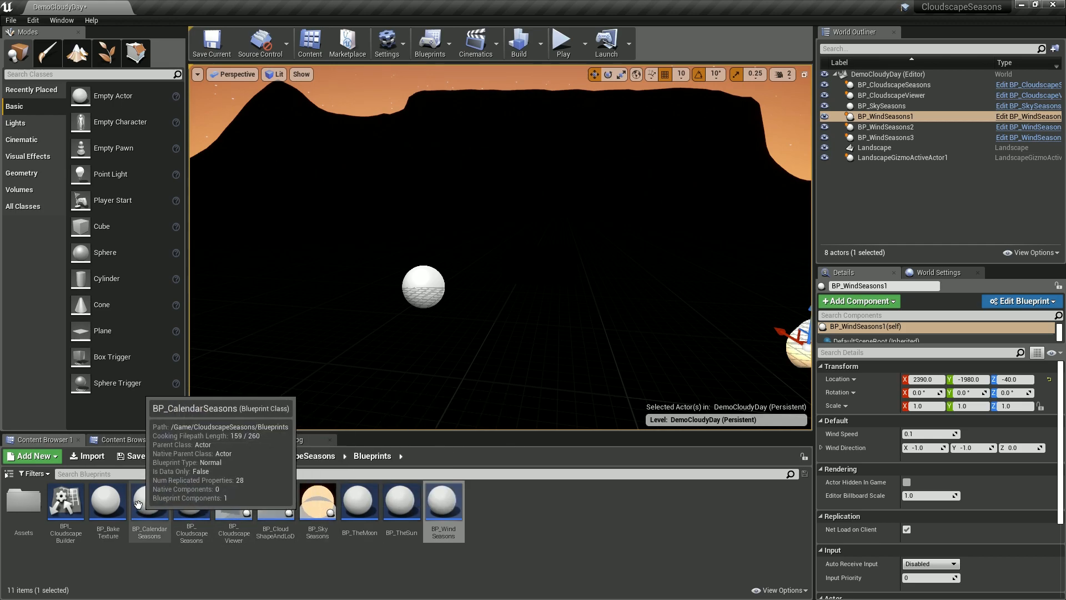
right_click_drag(552, 308, 552, 308)
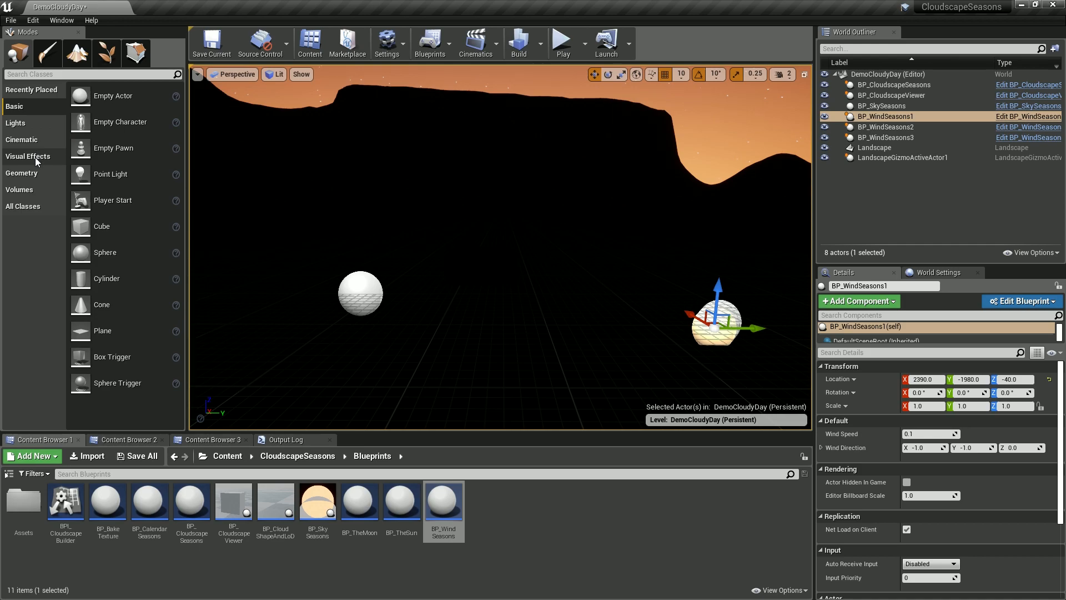
left_click(14, 127)
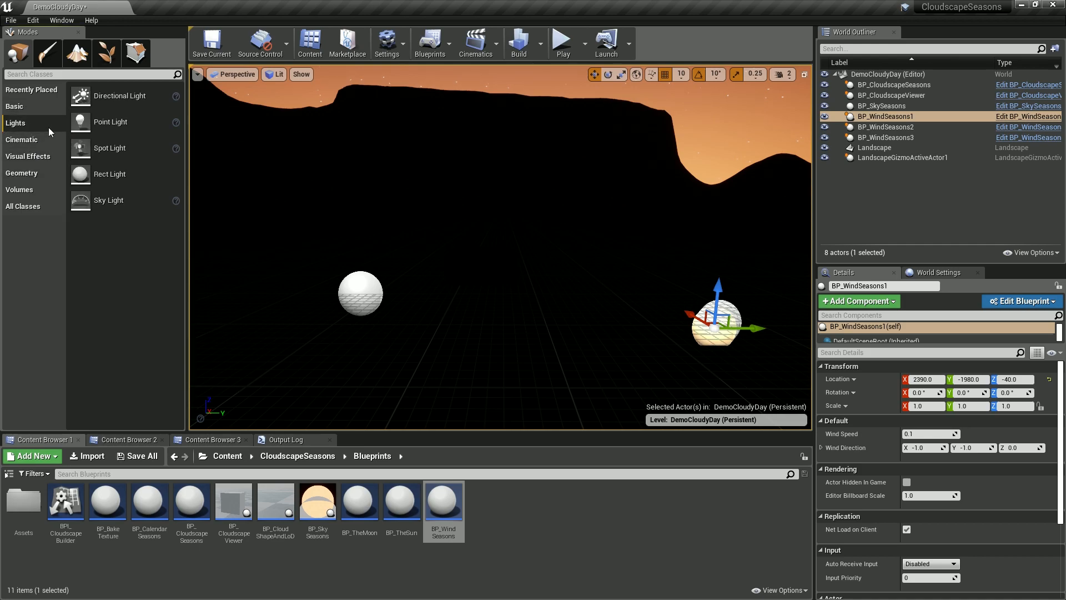
left_click_drag(80, 201, 597, 241)
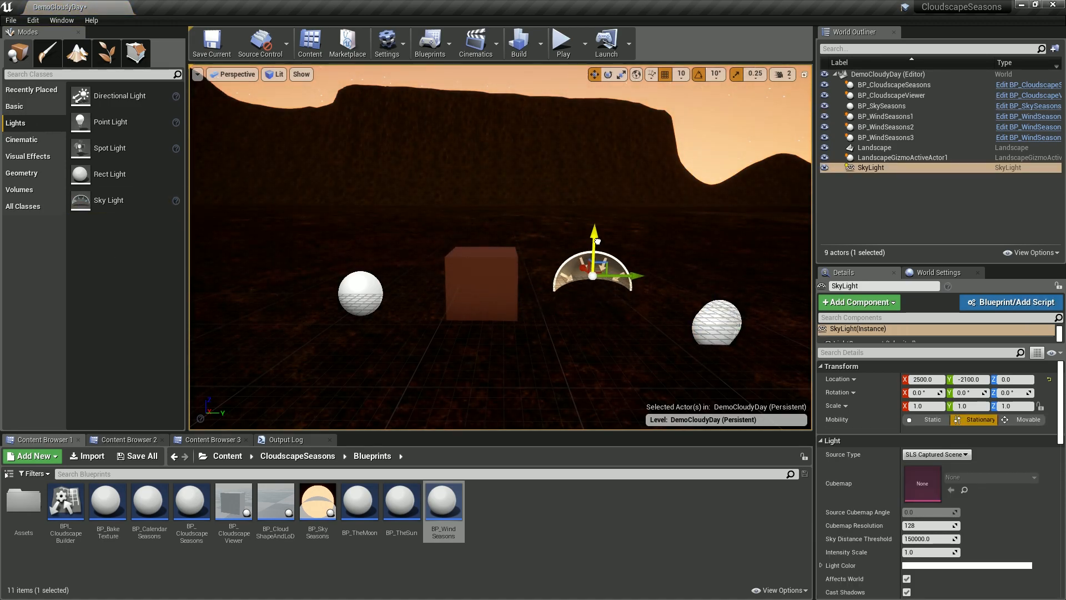
Step: Set the mobility of the SkyLight actor to Movable
mouse_move(634, 309)
right_mouse_down()
mouse_move(612, 300)
mouse_move(627, 303)
right_mouse_up()
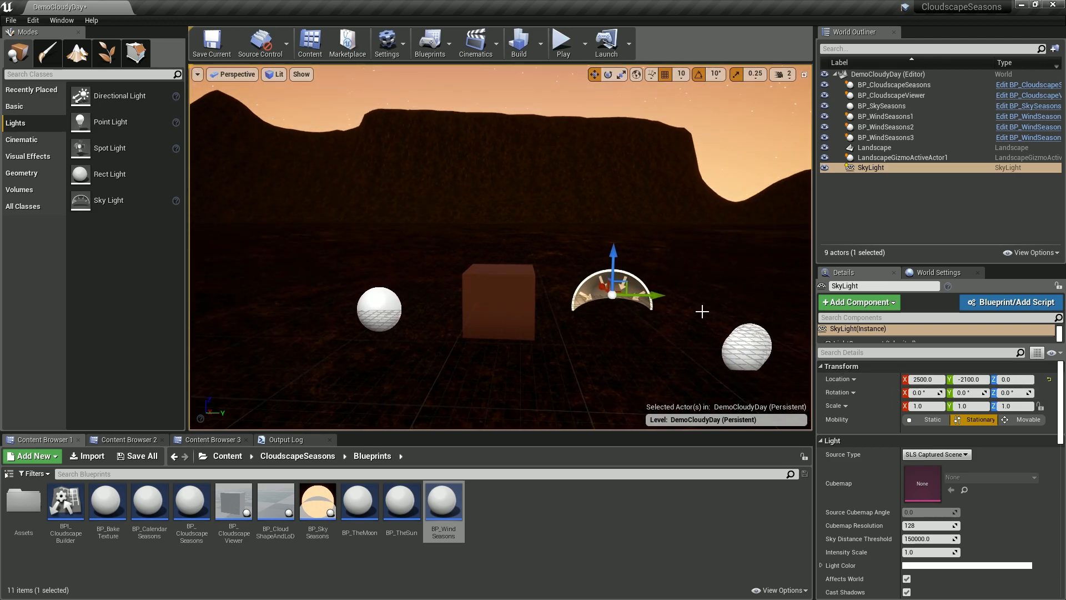
mouse_move(491, 189)
right_mouse_down()
mouse_move(541, 195)
mouse_move(488, 204)
right_mouse_up()
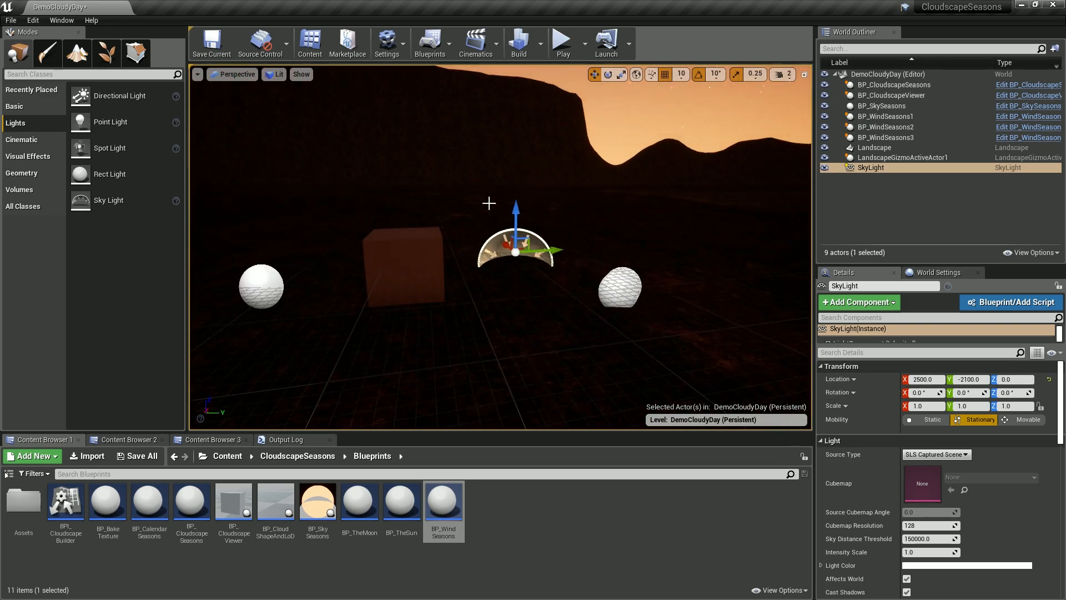
right_click_drag(586, 233, 589, 231)
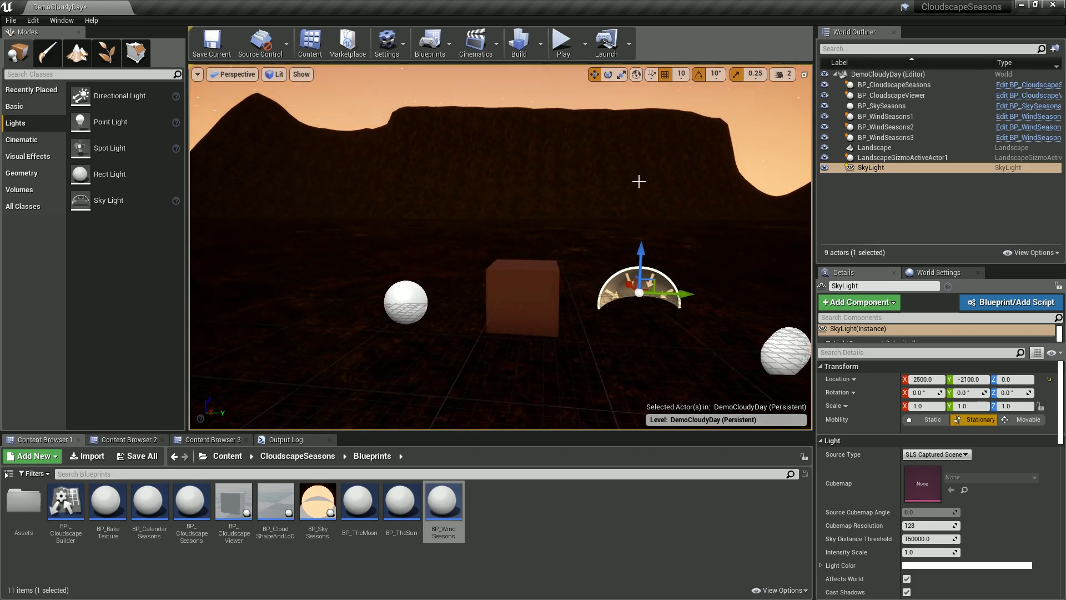
right_click_drag(595, 227, 595, 227)
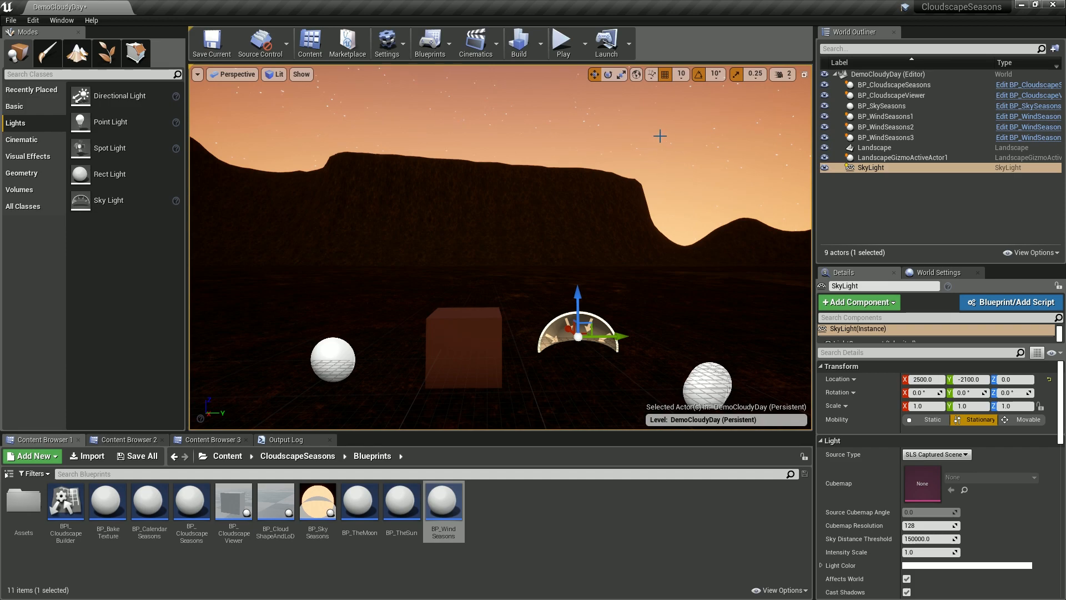
right_click_drag(550, 209, 562, 219)
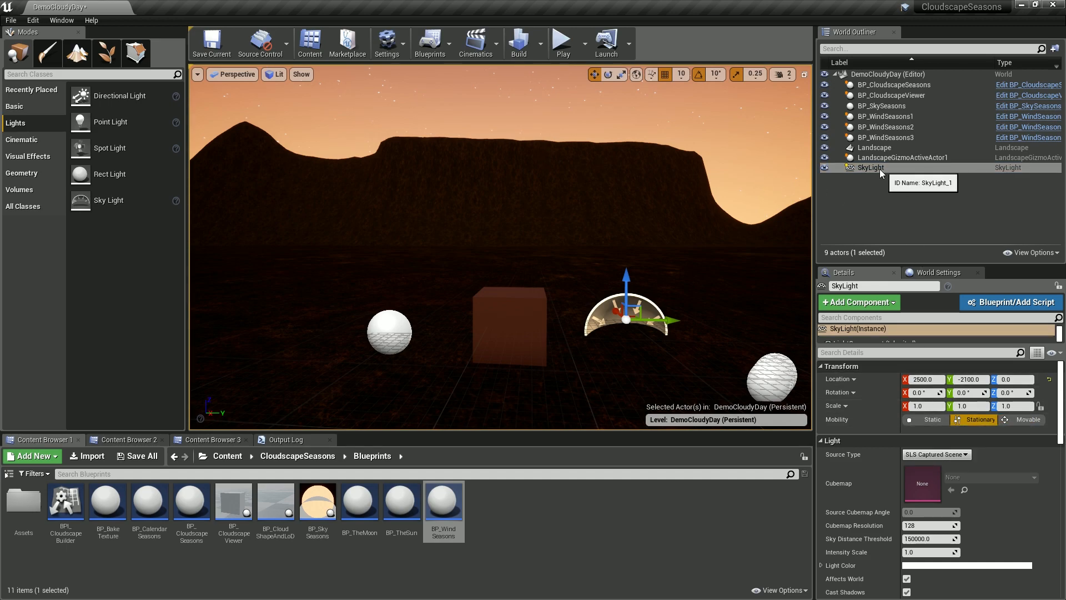
left_click(1029, 422)
Step: Add two Directional Lights, one at about X 2750, Y -2700 and one at about X 2870, Y -2530
right_click_drag(635, 245, 611, 238)
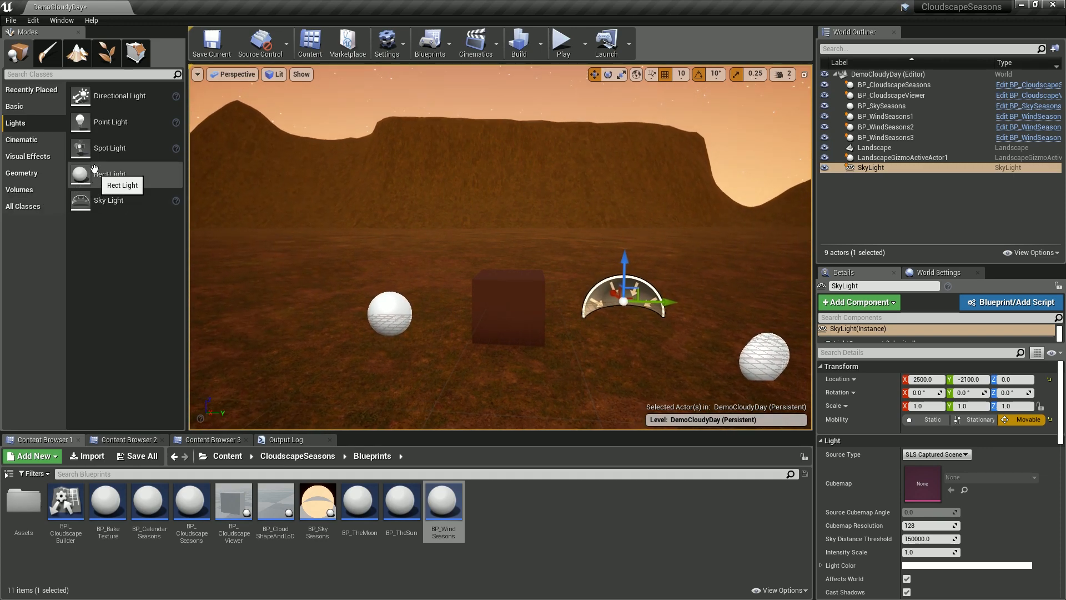
left_click_drag(88, 98, 351, 281)
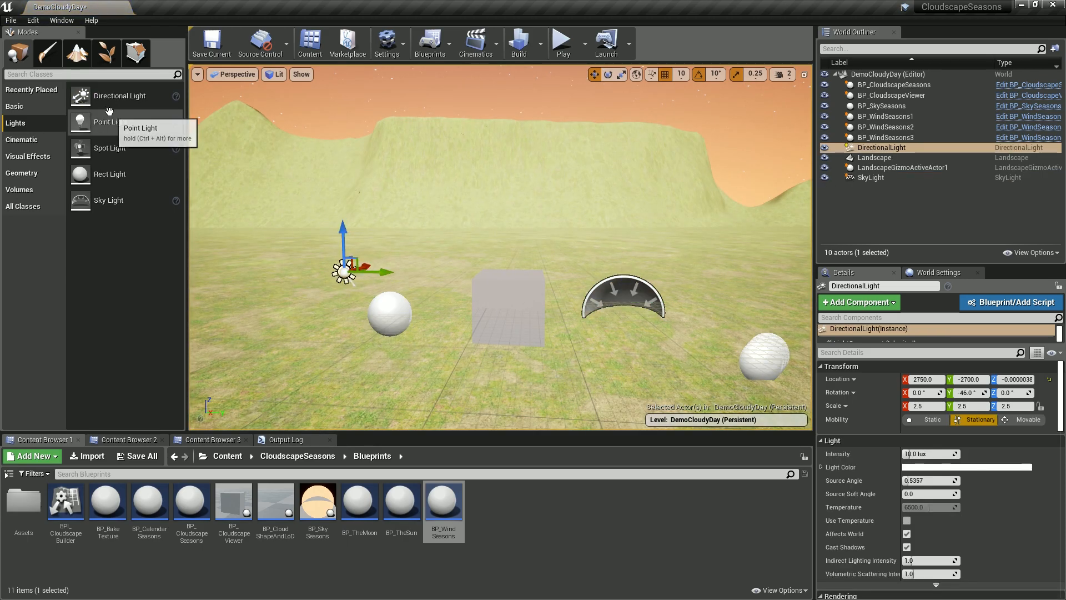
left_click_drag(84, 95, 426, 281)
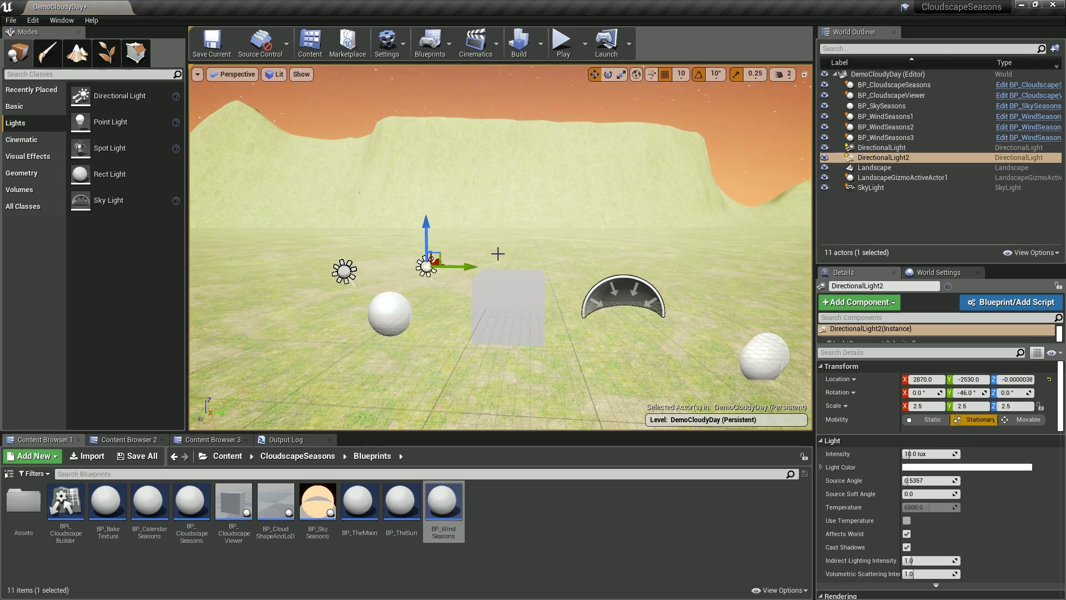
Step: Set the mobility of both Directional Lights to Movable
left_click(882, 149)
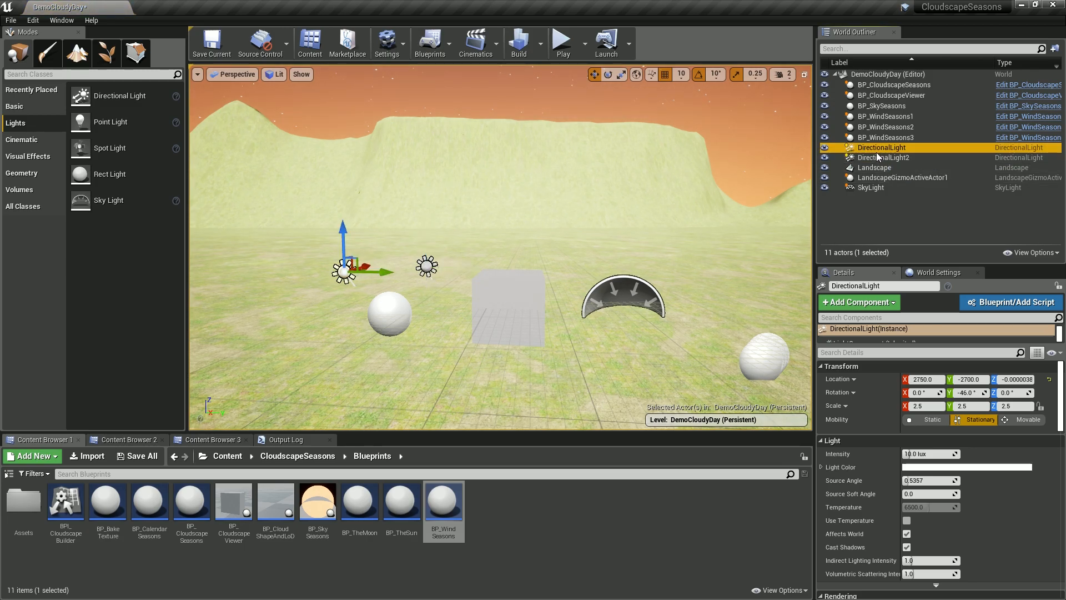
left_click(1024, 419)
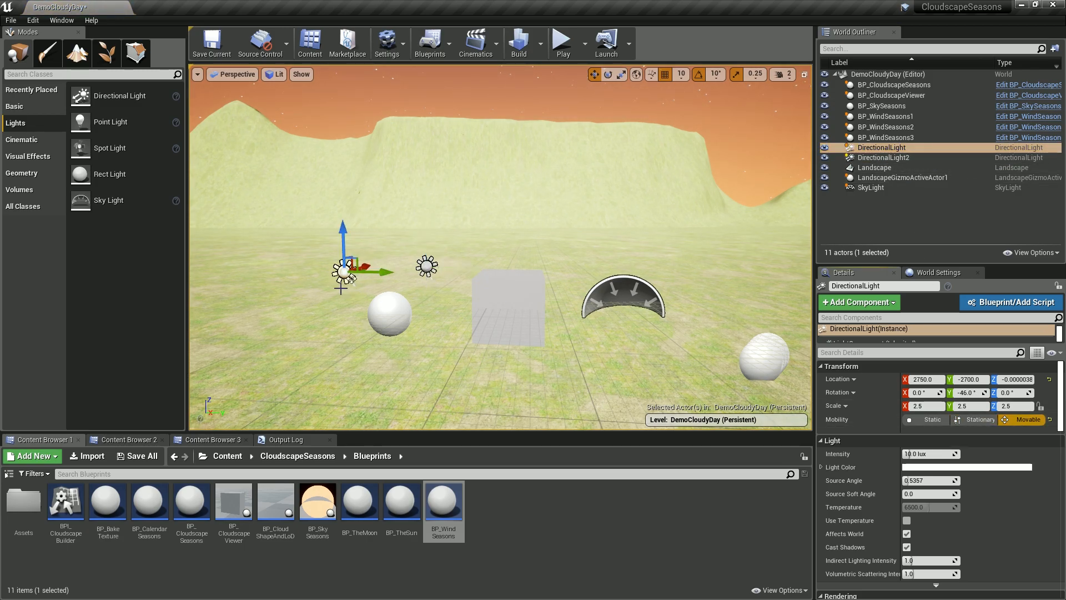
left_click(883, 158)
left_click(1021, 421)
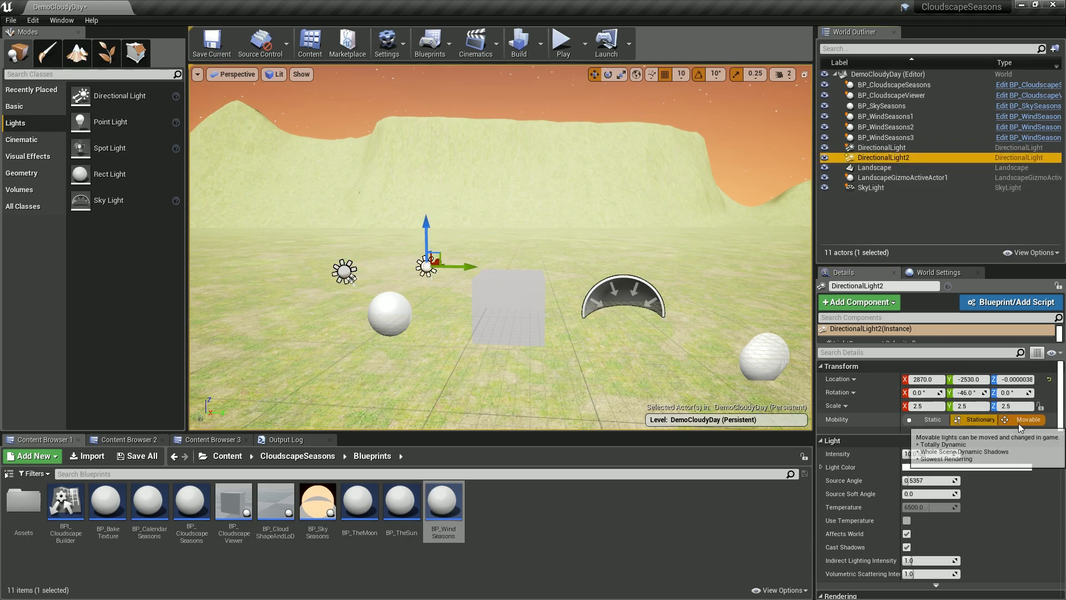
Step: Rename the first Directional Light actor to Sunlight
left_click(881, 149)
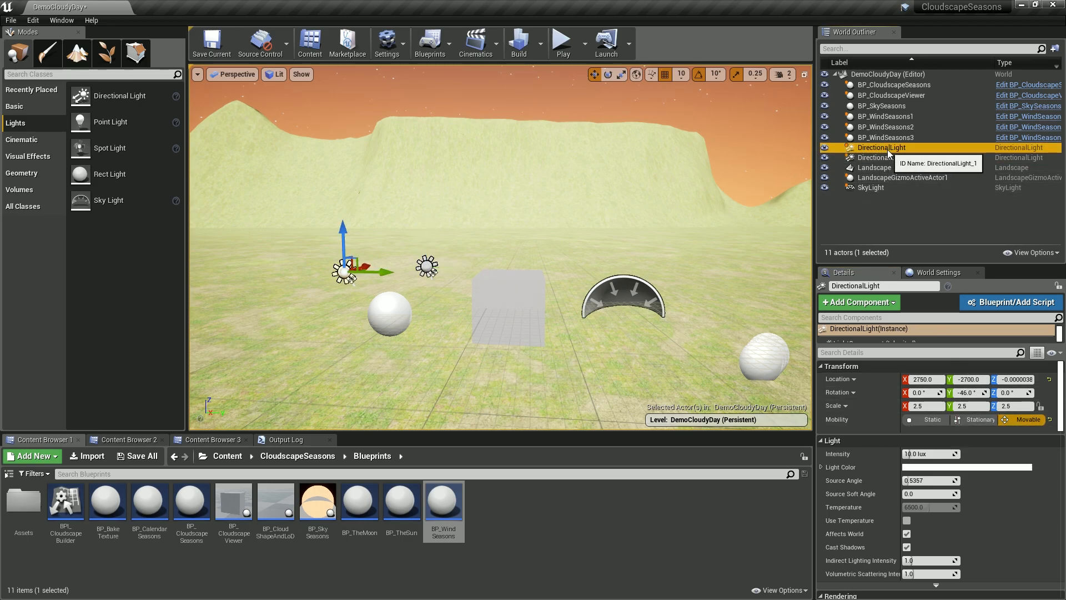
left_click(885, 149)
type("Subnlight")
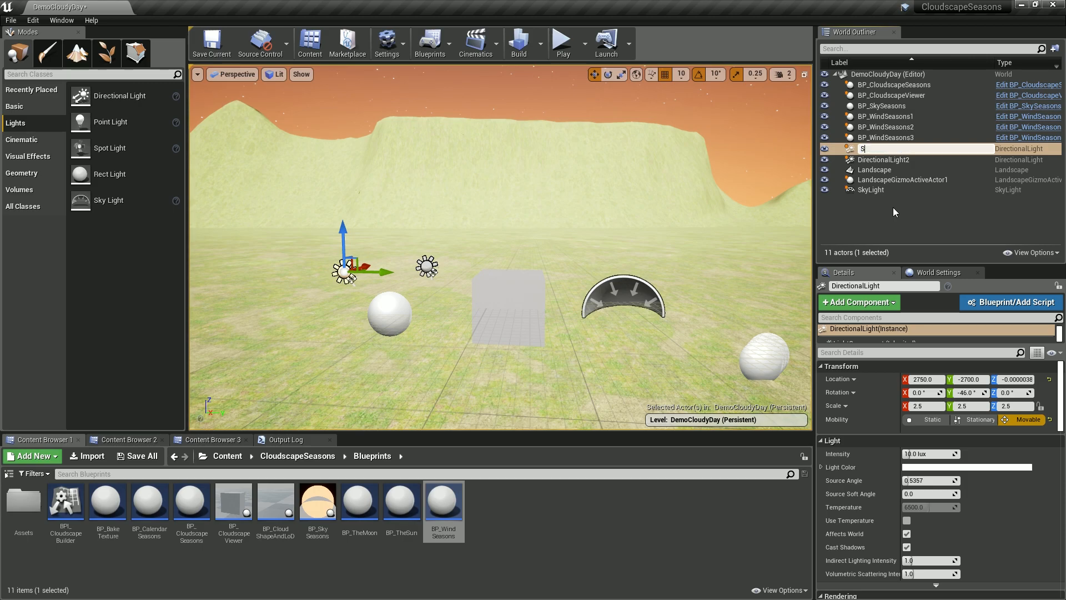
key("BackSpace")
key("BackSpace")
key("BackSpace")
key("BackSpace")
key("BackSpace")
key("BackSpace")
key("BackSpace")
type("nlight")
key("Return")
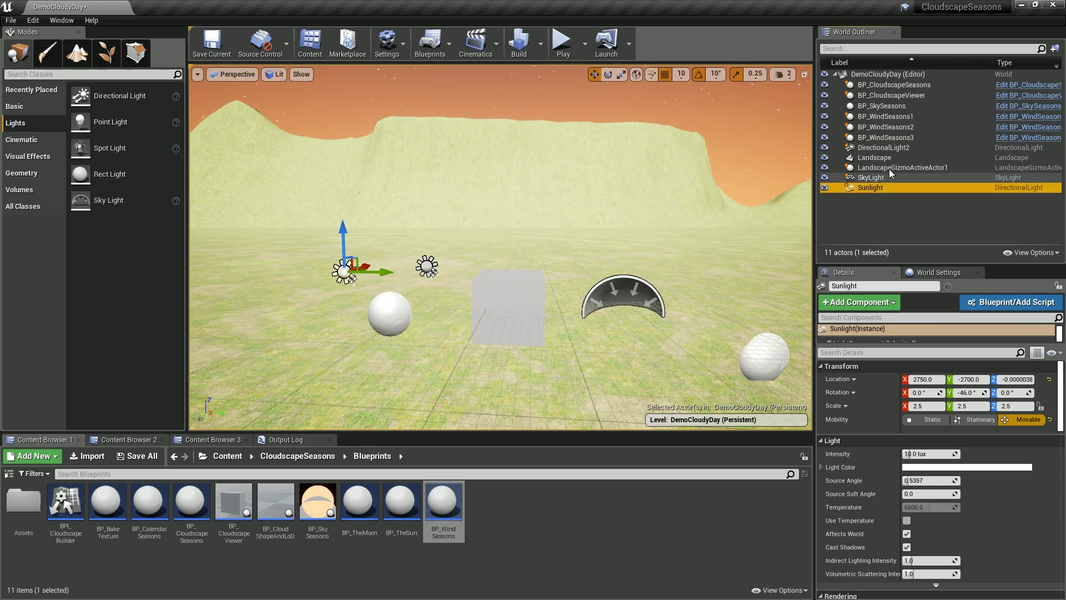
Step: Rename the DirectionalLight2 actor to Moonlight
left_click(887, 147)
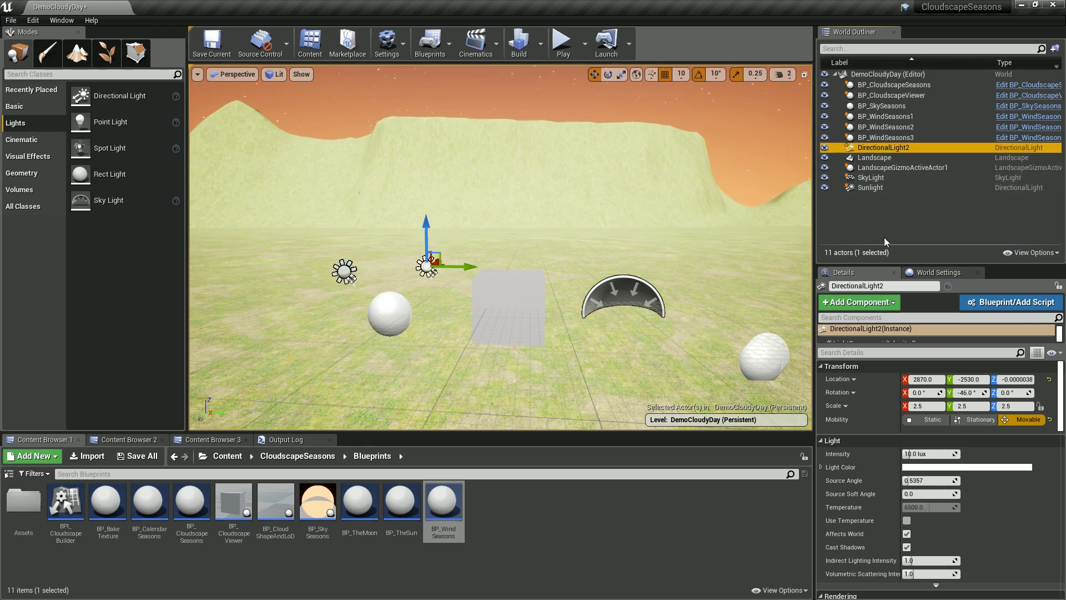
key("F2")
type("Moonlight")
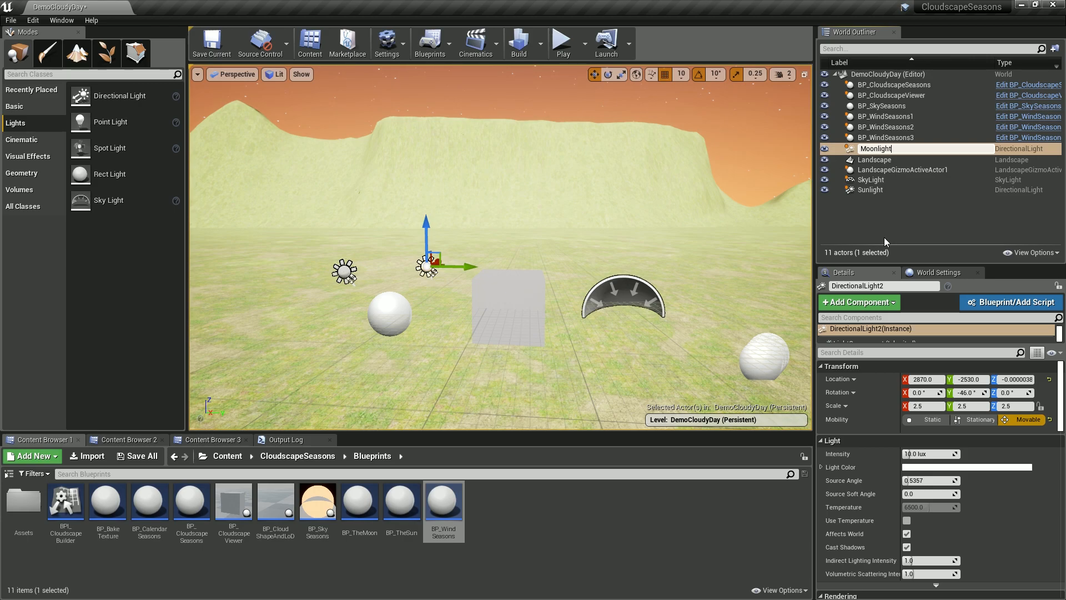
key("Return")
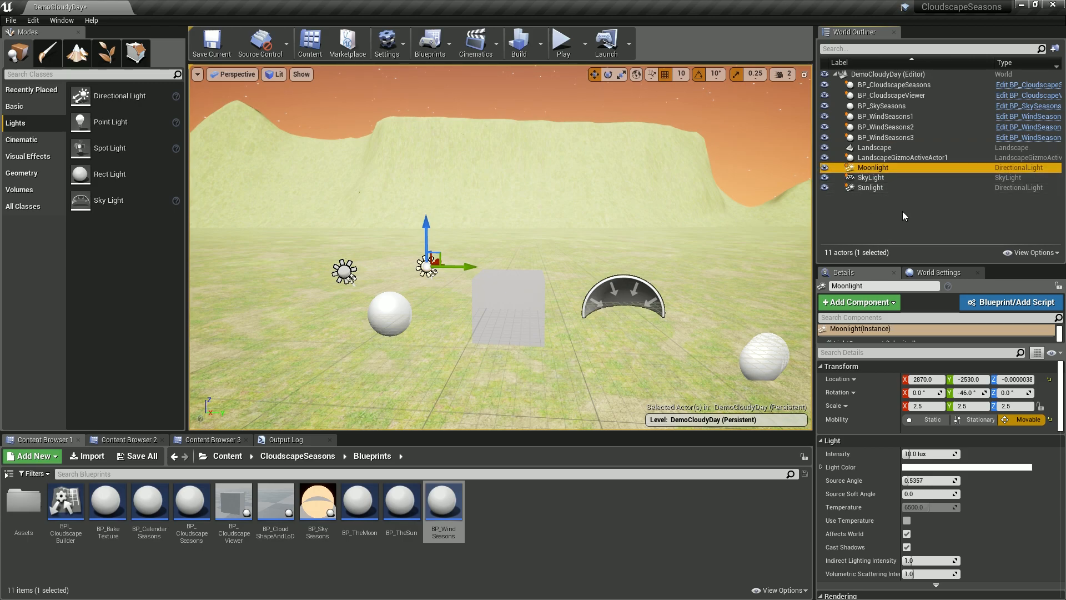
Step: Set the intensity of the Sunlight actor to 3.141593 lux
left_click(869, 192)
left_click(933, 453)
type("3.141593")
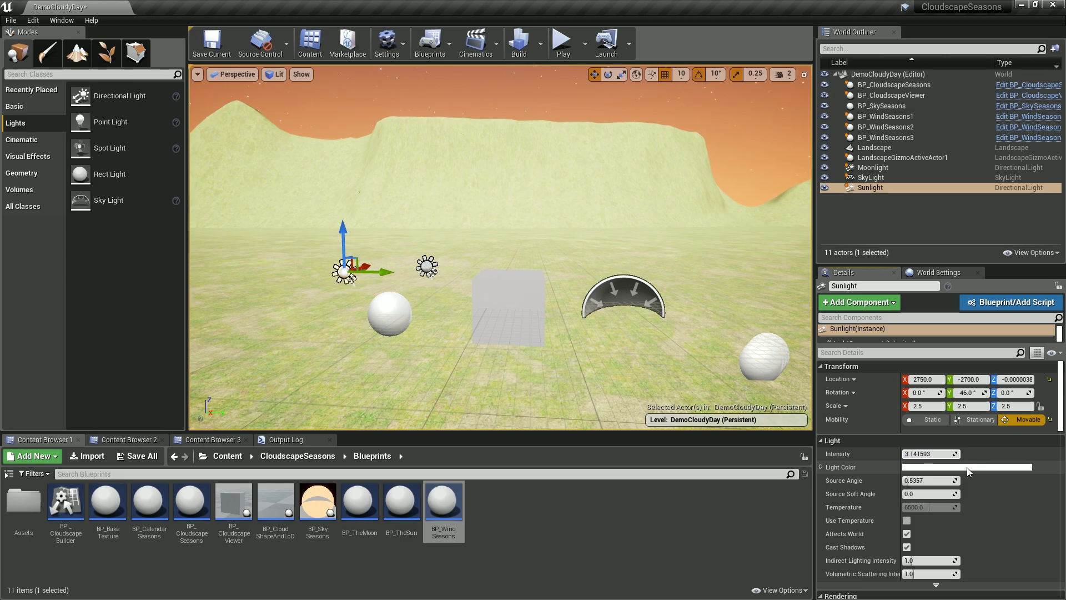
left_click(947, 455)
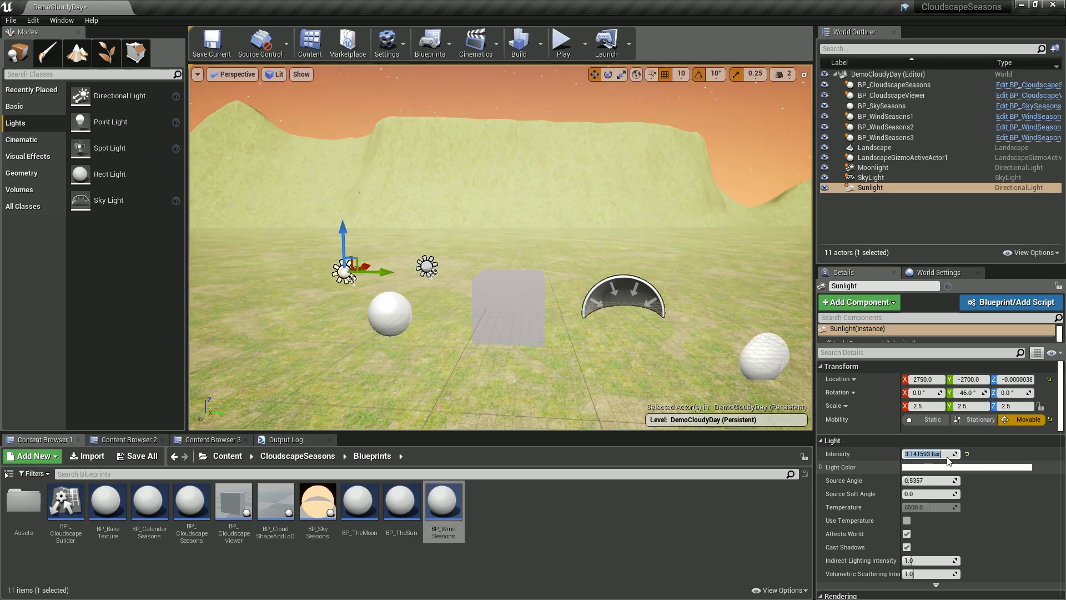
Step: Set the intensity of the Moonlight actor to 0.15 lux
left_click(873, 167)
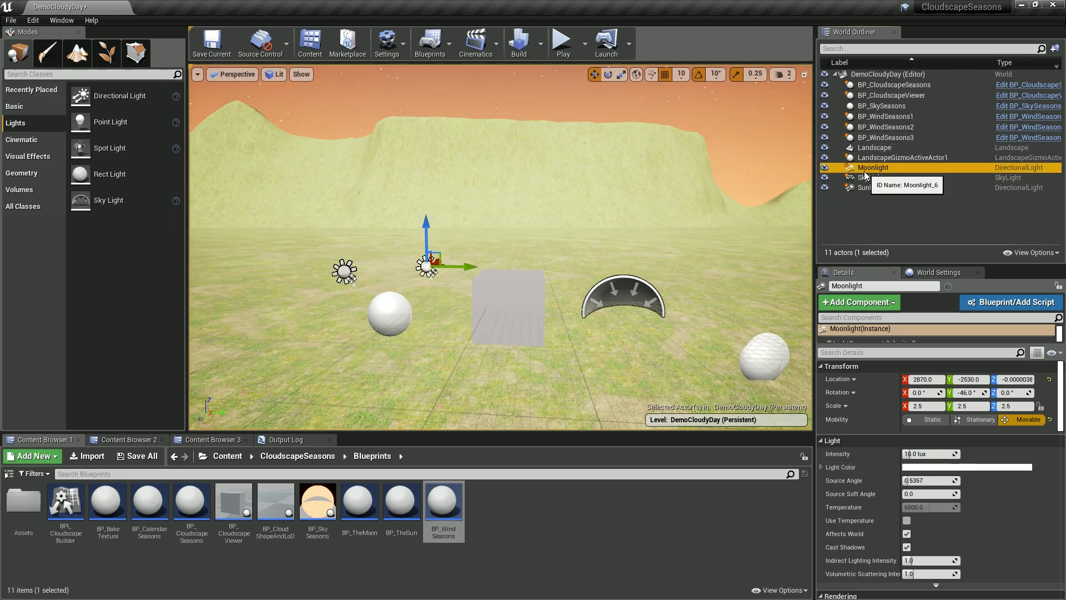
left_click(924, 454)
type("0.15")
key("Return")
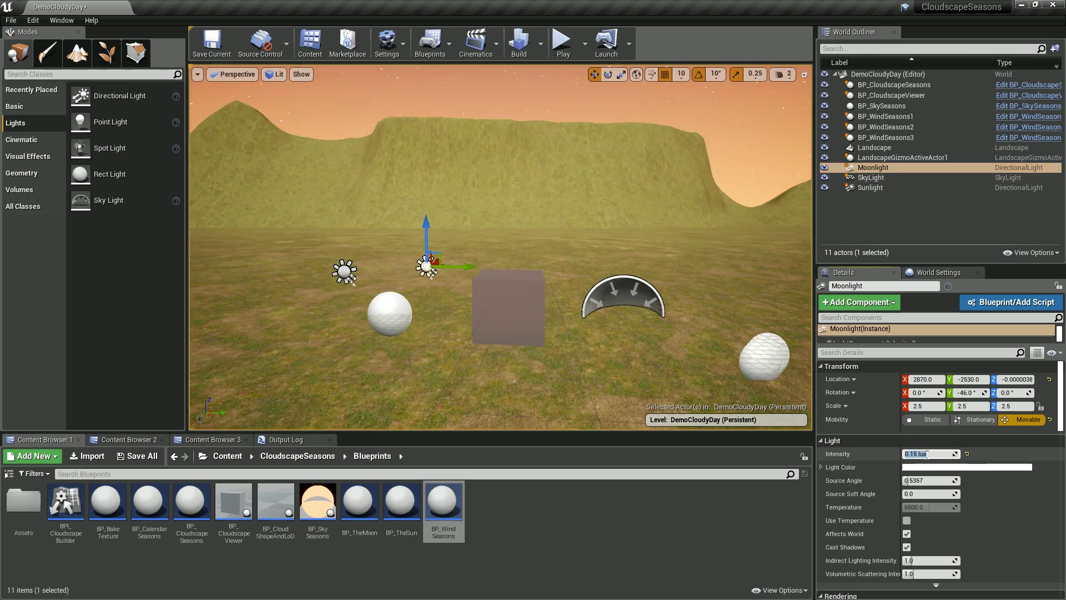
Step: Examine the sky and landscape from several directions and review the BP_CloudscapeSeasons, BP_CloudscapeViewer and BP_SkySeasons actors
right_click_drag(677, 240, 662, 235)
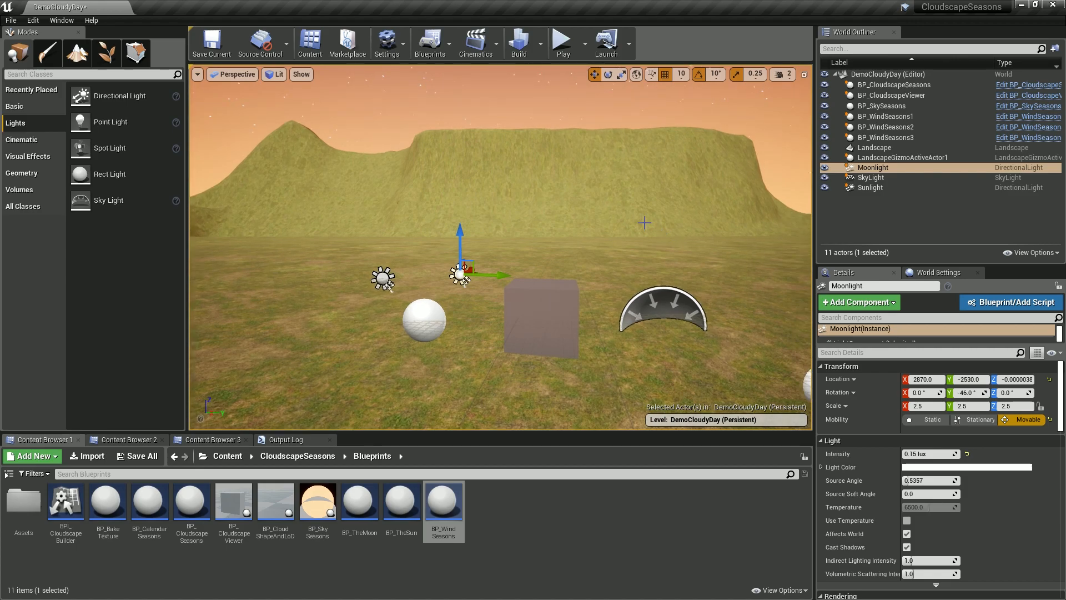
right_click_drag(627, 211, 728, 202)
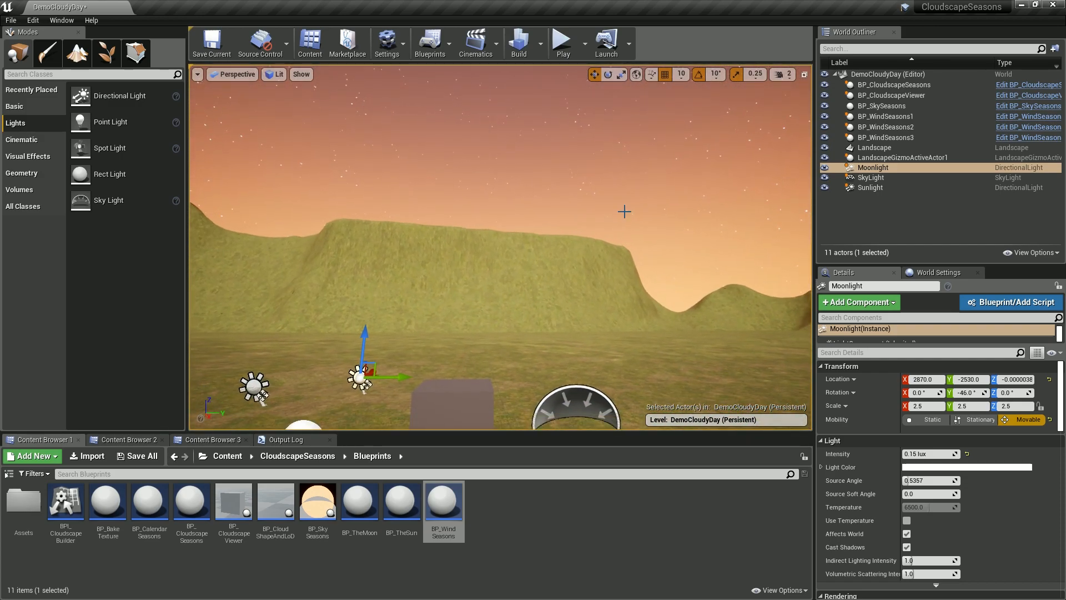
right_click_drag(614, 216, 589, 233)
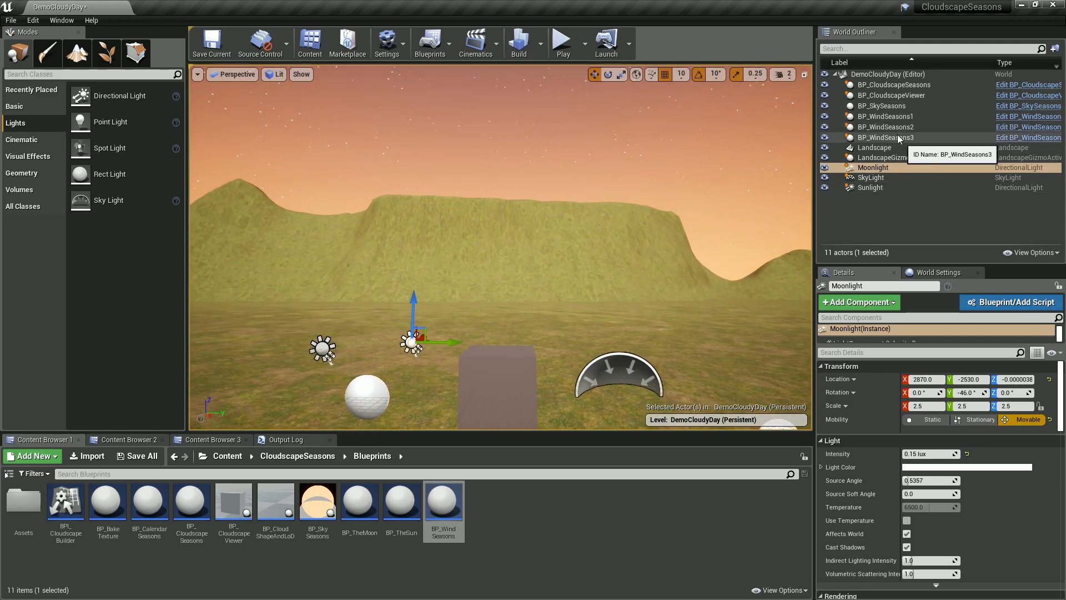
left_click(895, 88)
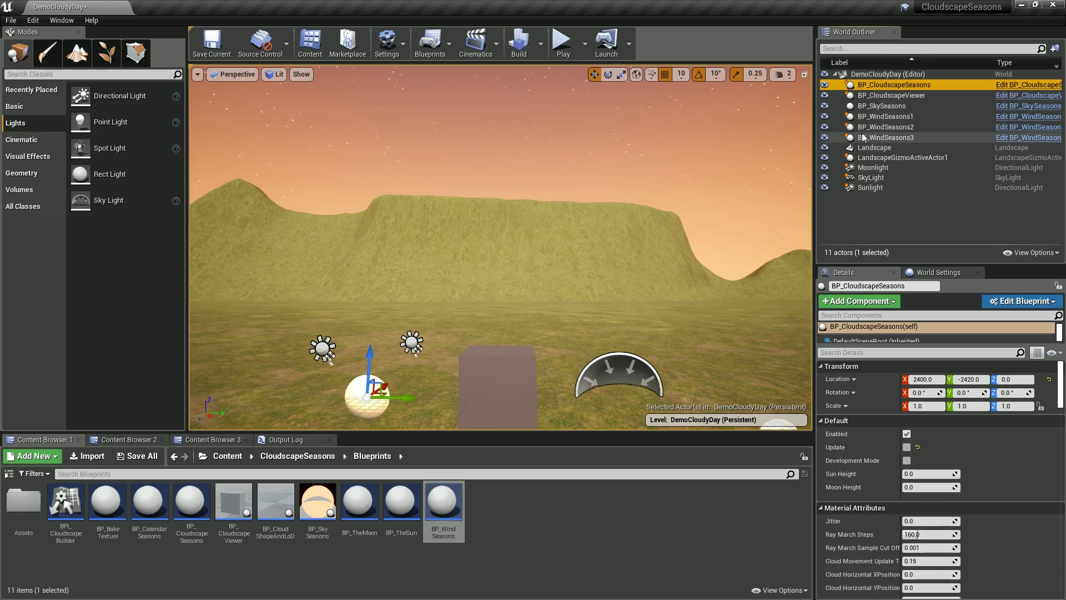
left_click(892, 96)
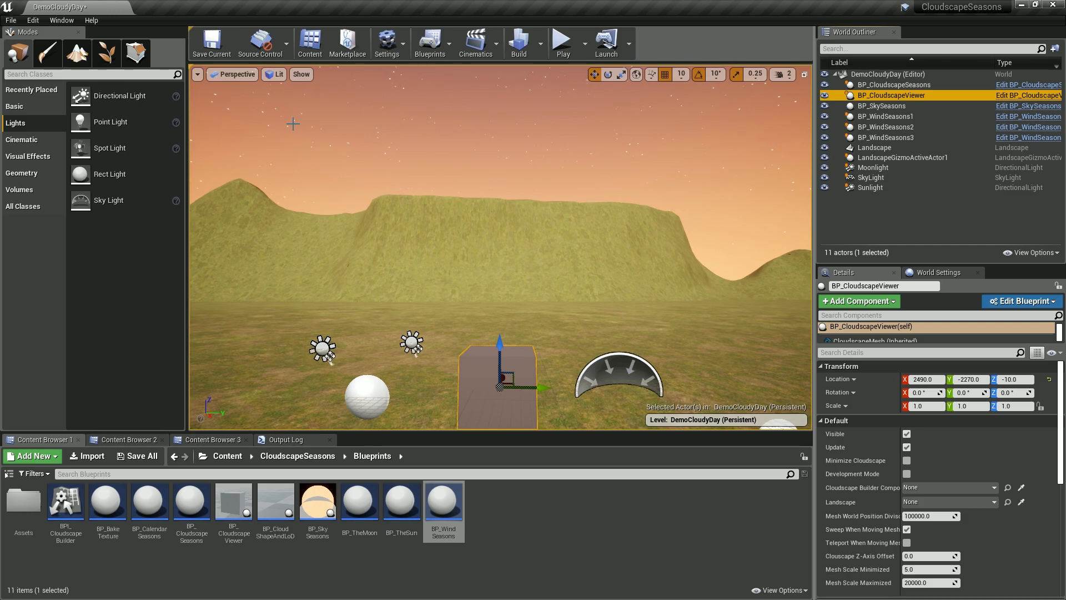
left_click(880, 106)
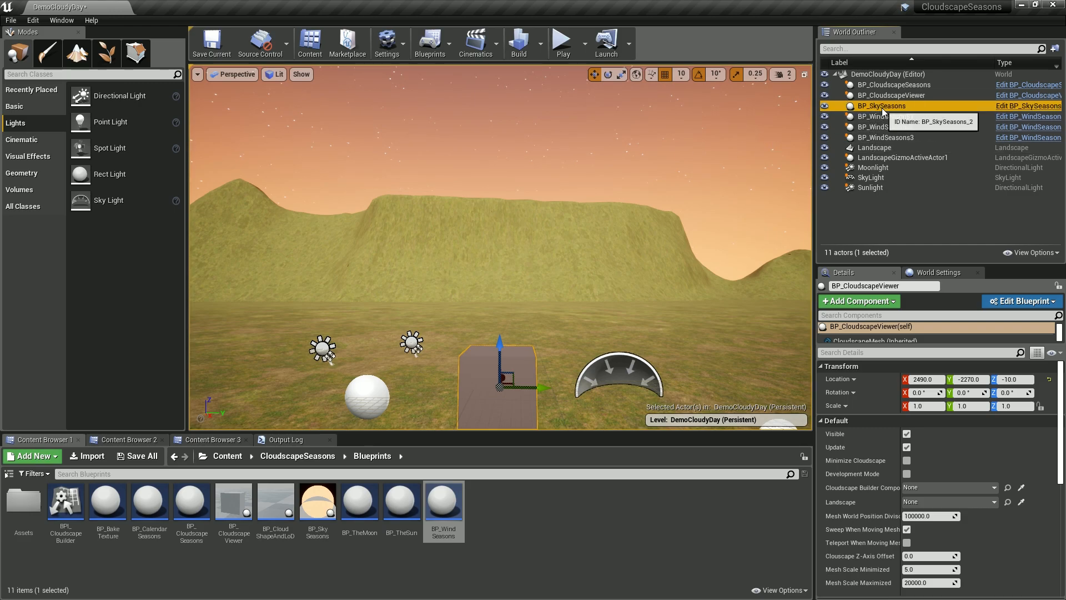
right_click_drag(671, 183, 638, 182)
right_click_drag(695, 156, 669, 185)
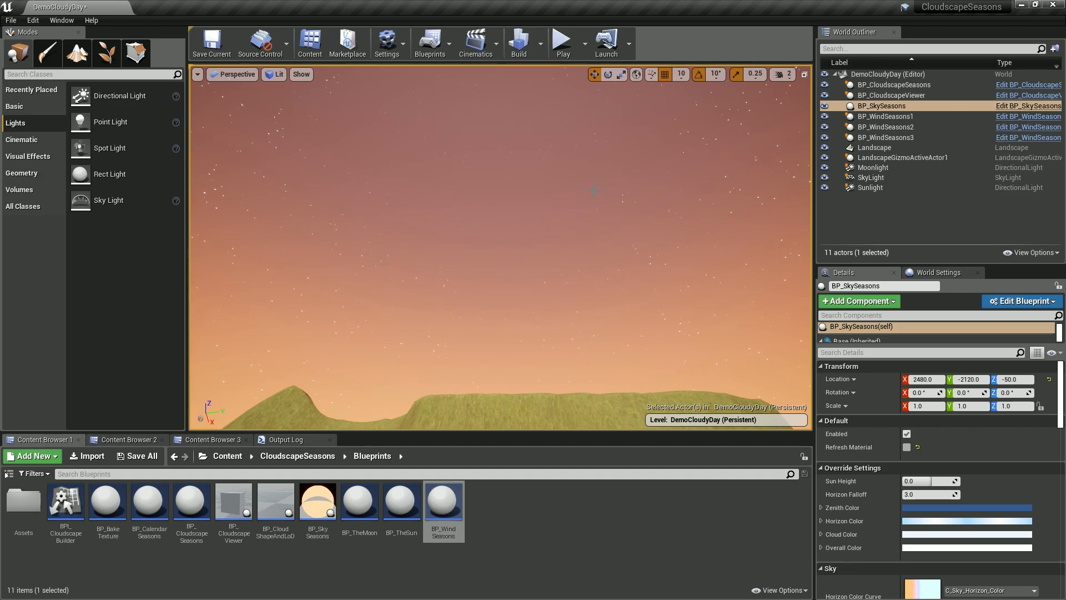
right_click_drag(549, 225, 550, 251)
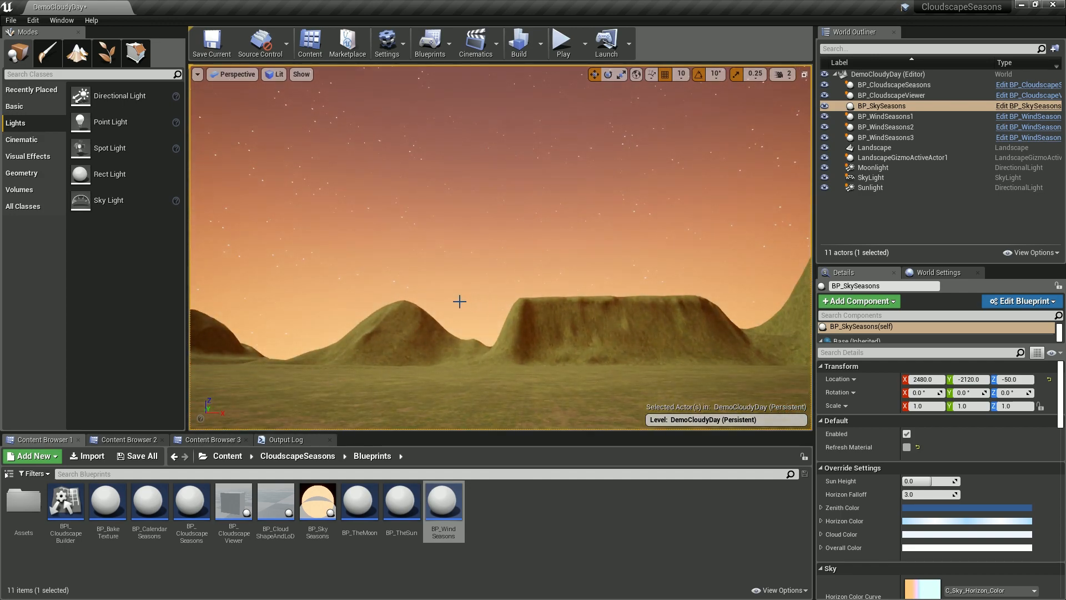
right_click_drag(498, 292, 542, 246)
right_click_drag(620, 200, 761, 250)
right_click_drag(749, 164, 702, 184)
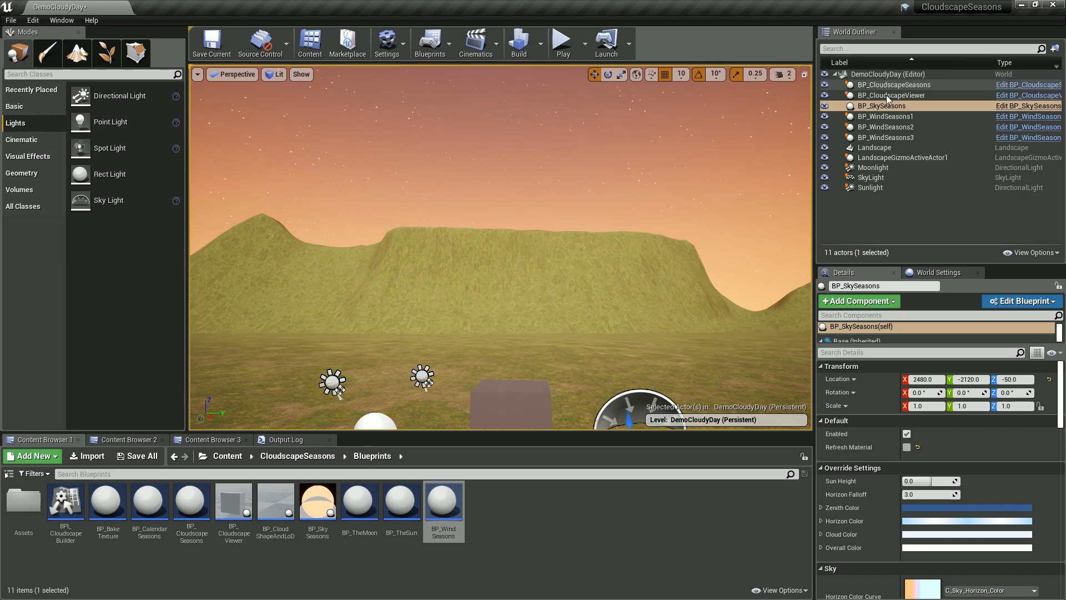
Step: Assign the SkyLight actor as the Sky Light of BP_SkySeasons
left_click(870, 108)
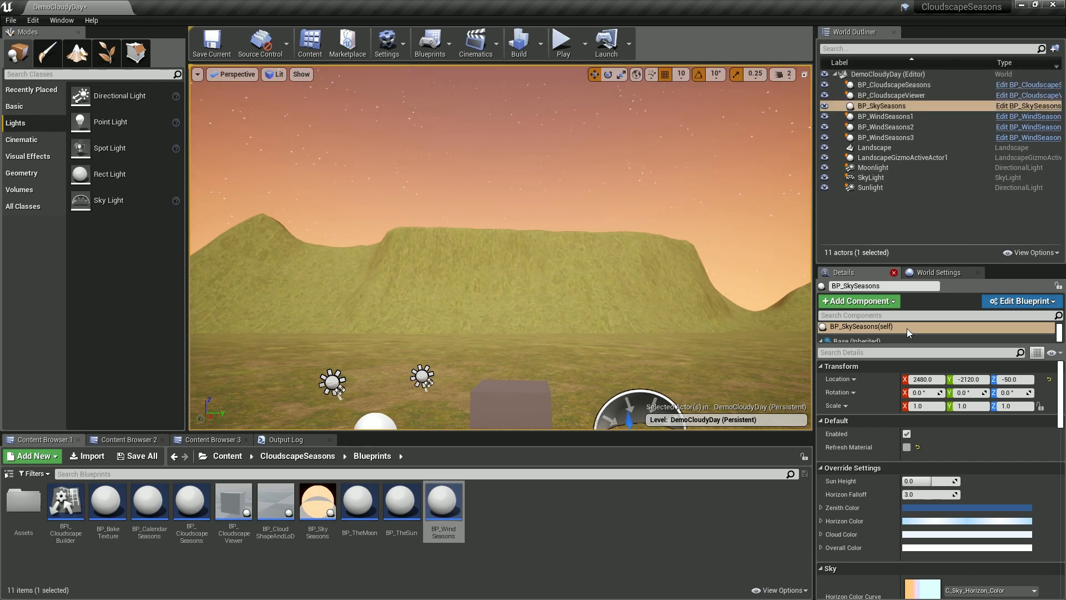
scroll(940, 422, "down", 1)
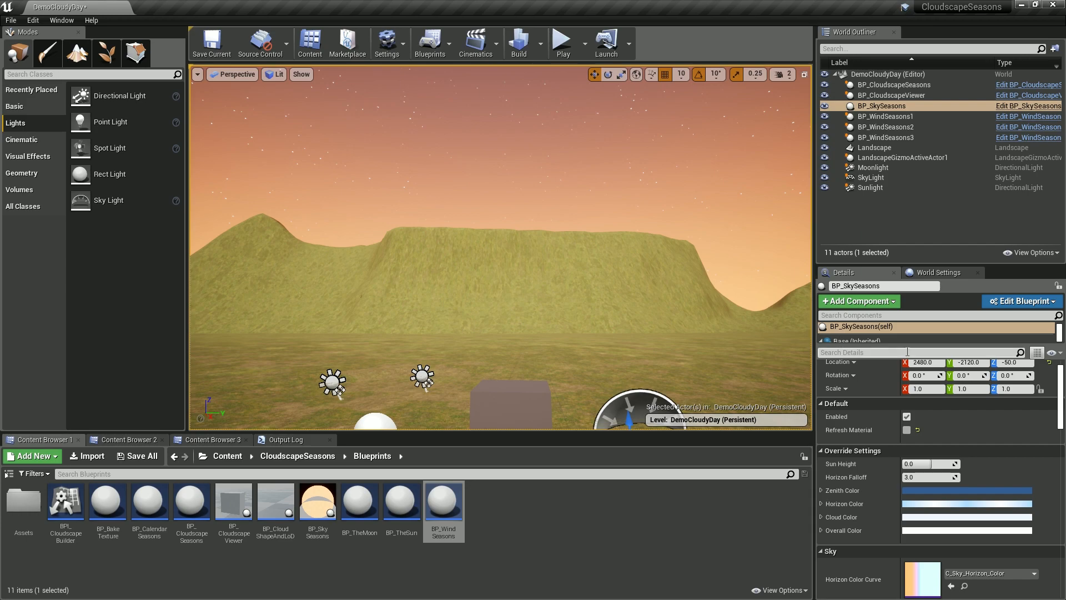
scroll(916, 458, "down", 3)
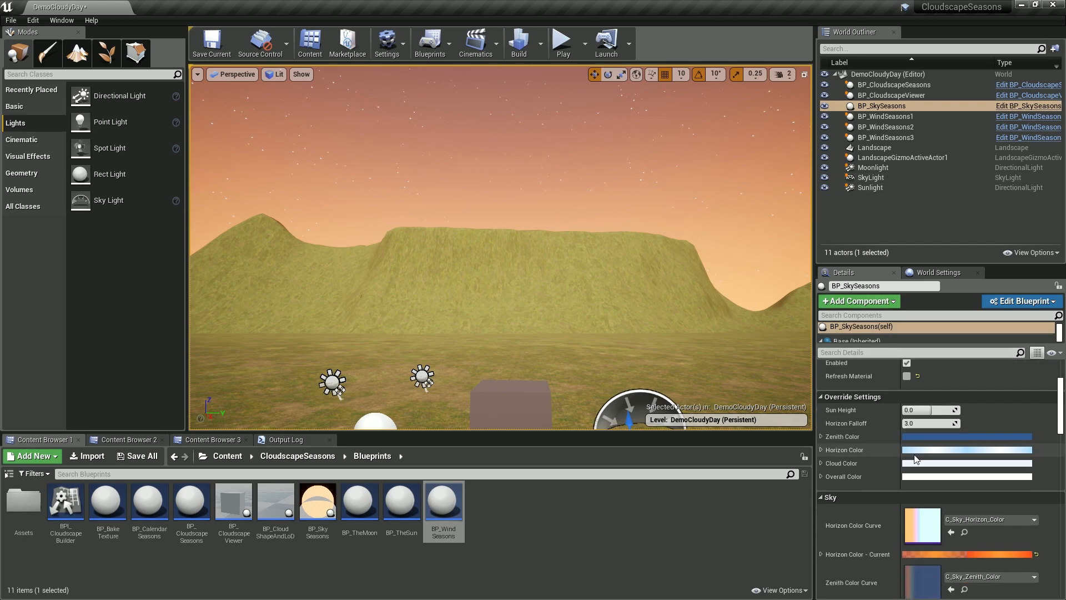
scroll(915, 459, "down", 8)
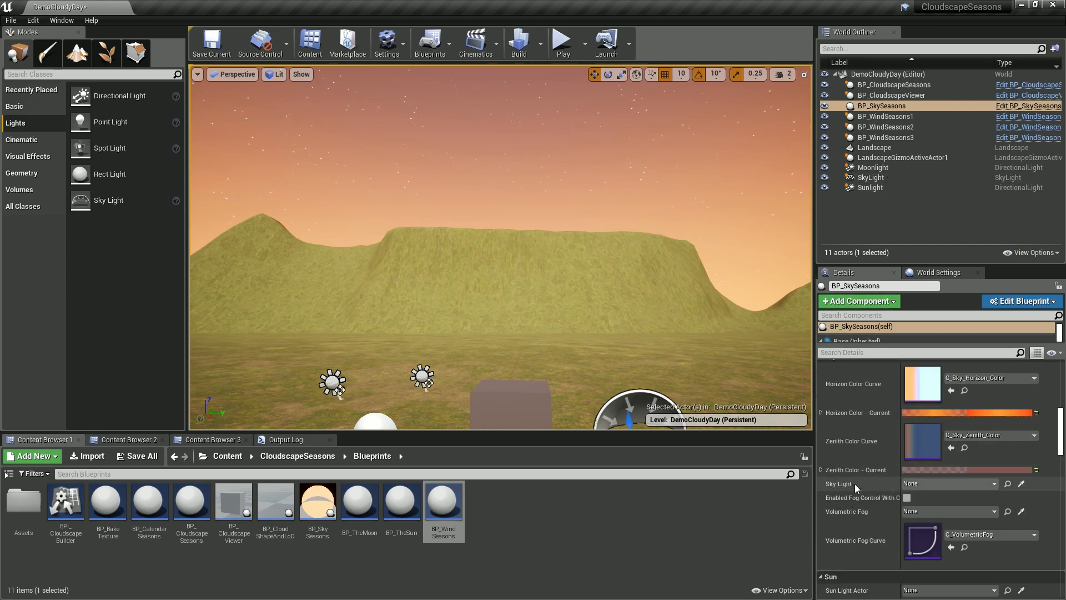
left_click(919, 485)
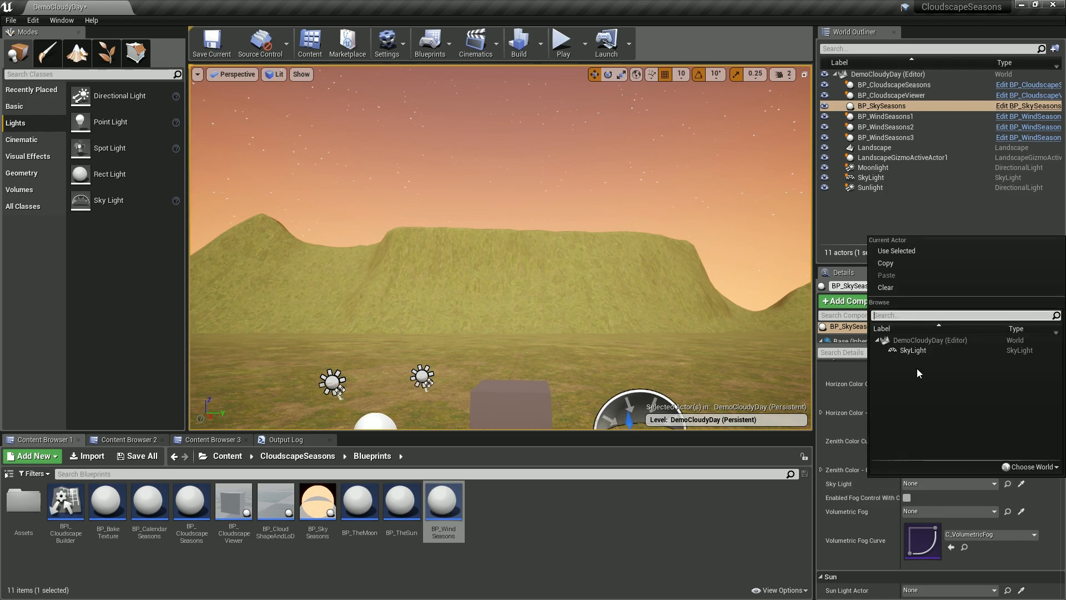
left_click(913, 350)
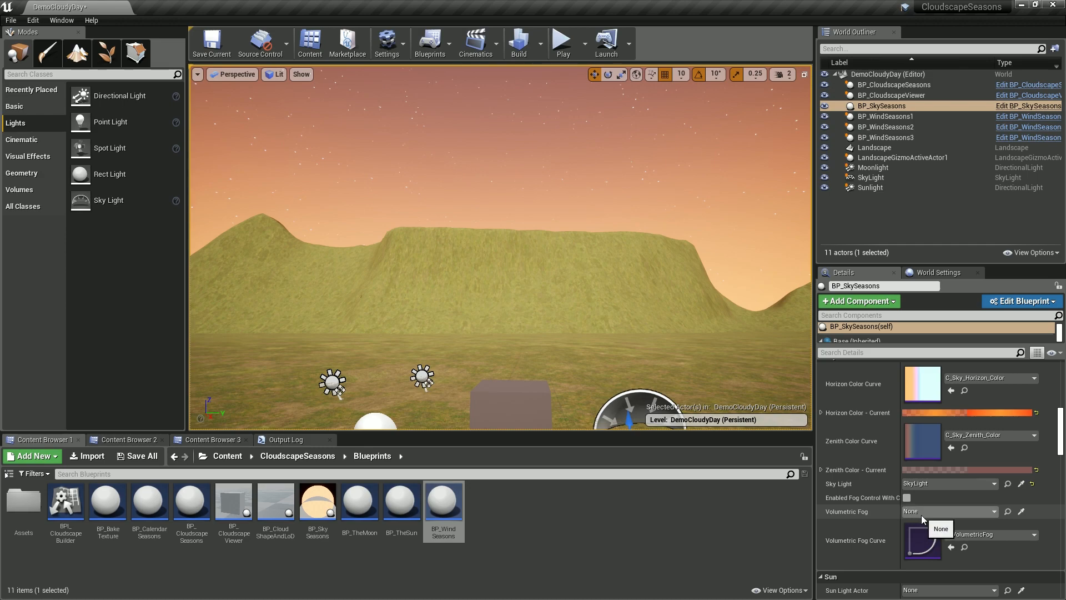
Step: Assign Sunlight as the Sun Light Actor of BP_SkySeasons and check the sky
scroll(921, 514, "down", 3)
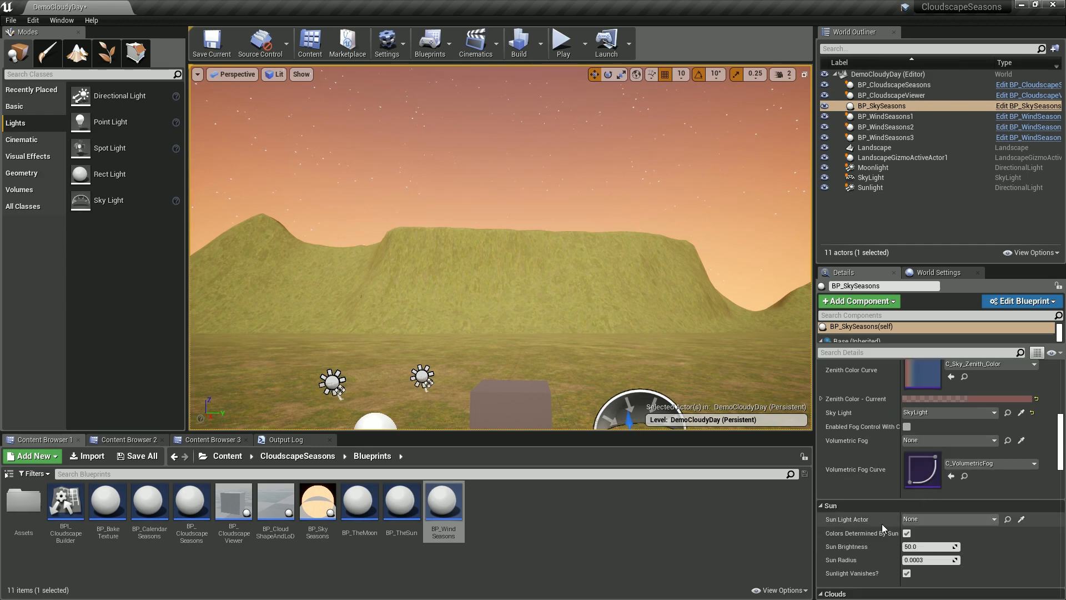
left_click(922, 521)
left_click(918, 397)
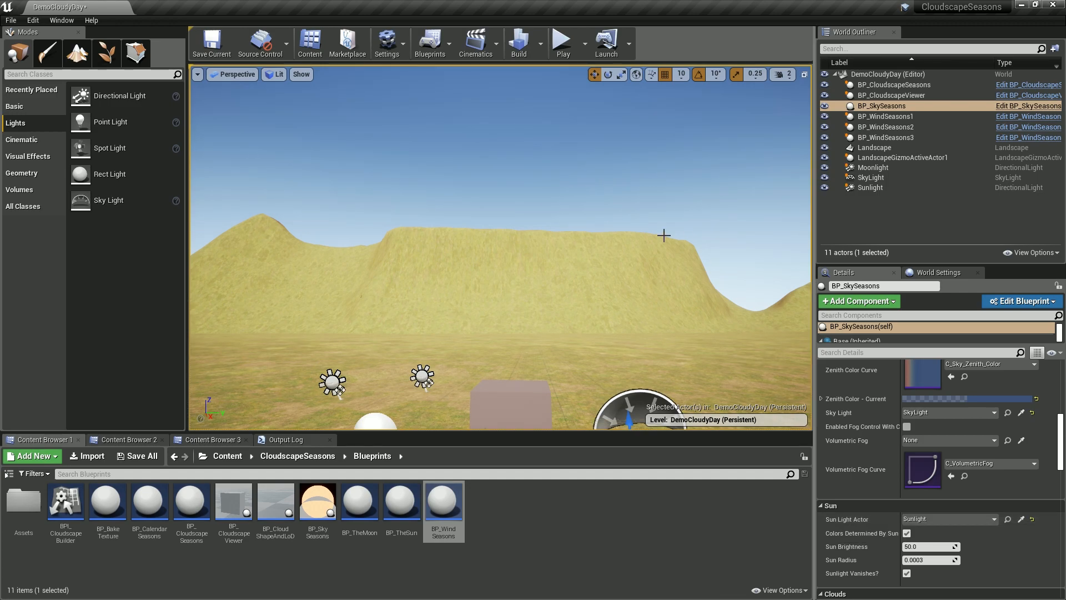
right_click_drag(690, 259, 383, 244)
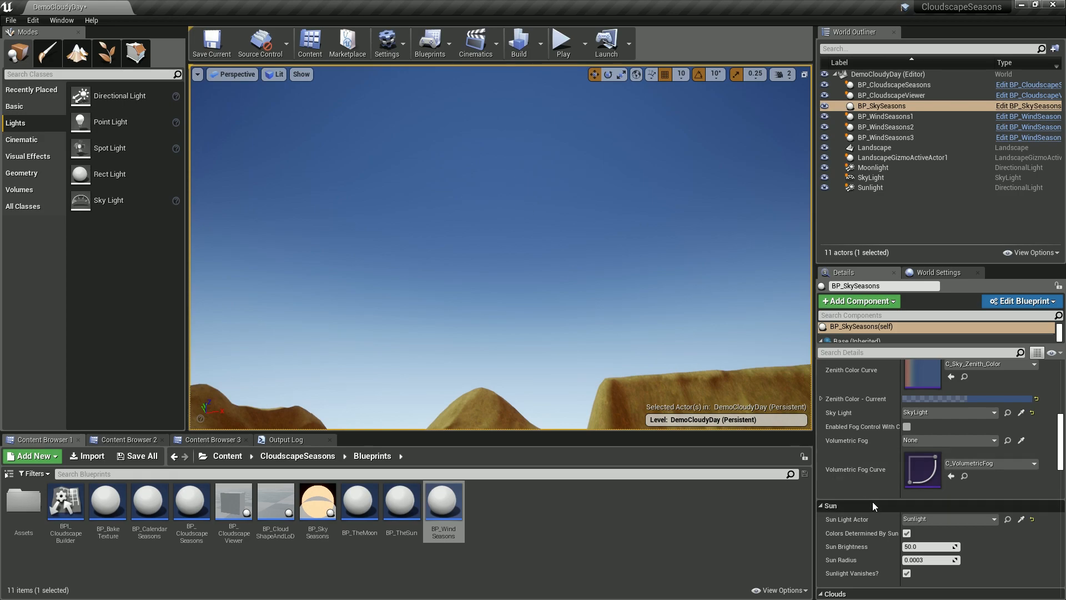
Step: Assign BP_CloudscapeSeasons as the Cloudscape Component in the cloud settings of BP_SkySeasons
scroll(946, 531, "down", 2)
scroll(946, 531, "down", 3)
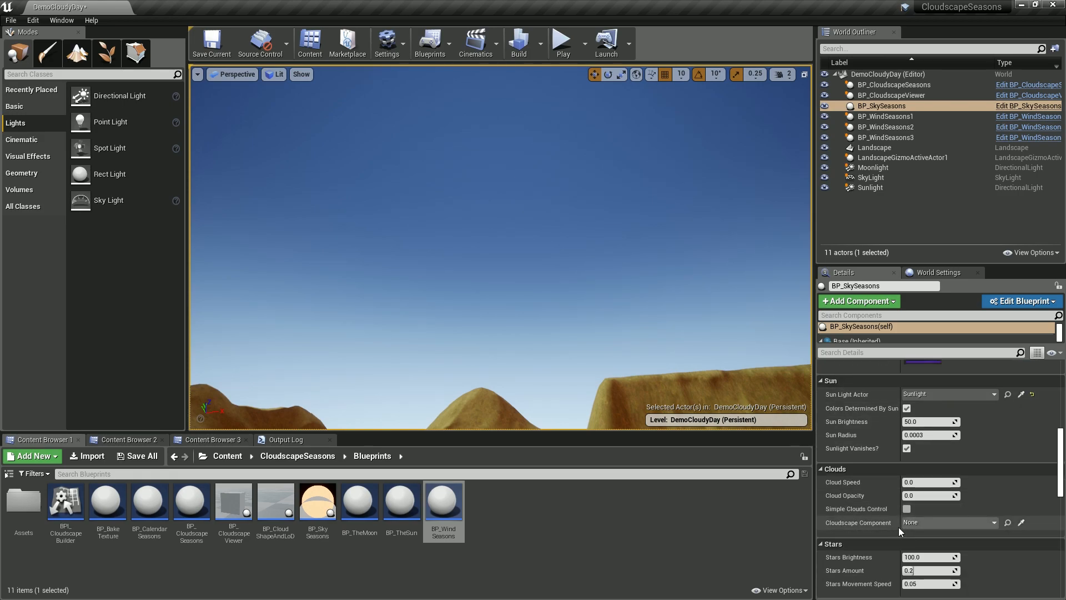
left_click(915, 523)
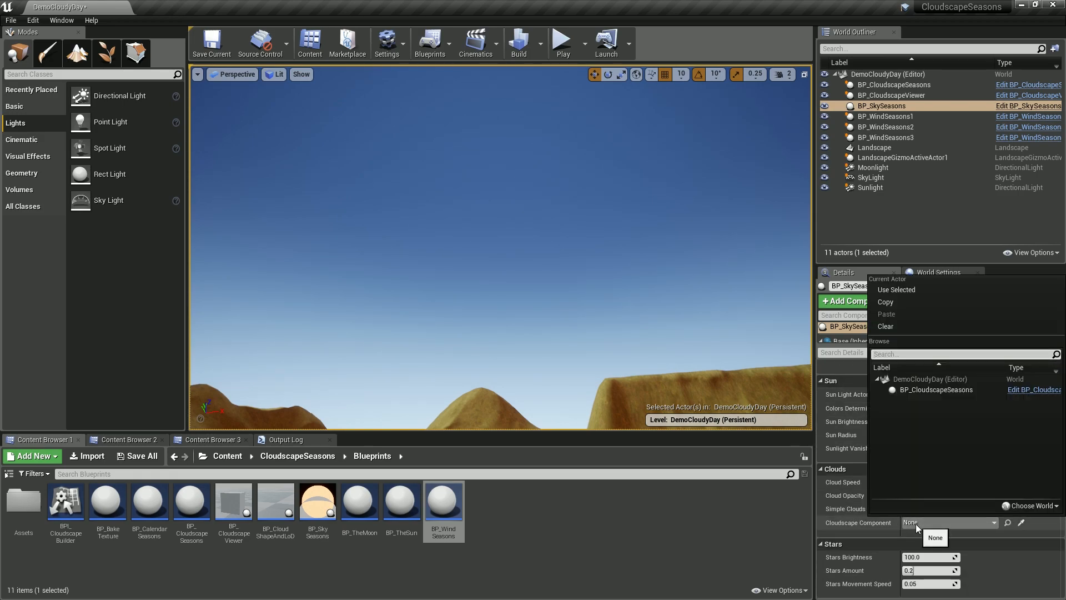
left_click(925, 393)
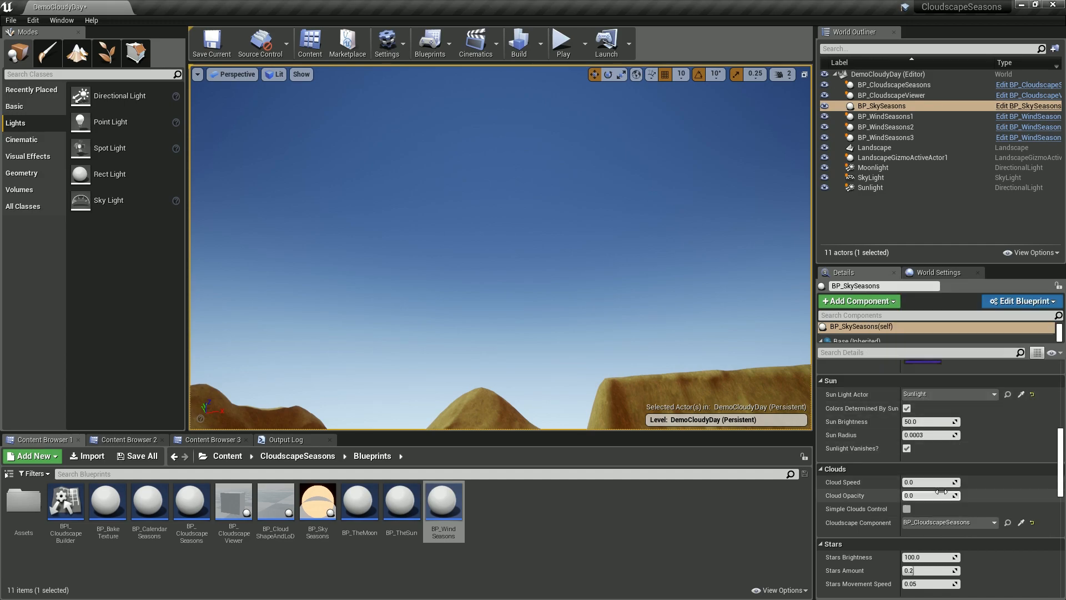
Step: Enable the moon in BP_SkySeasons and assign Moonlight as its Moon Light Actor
scroll(946, 491, "down", 4)
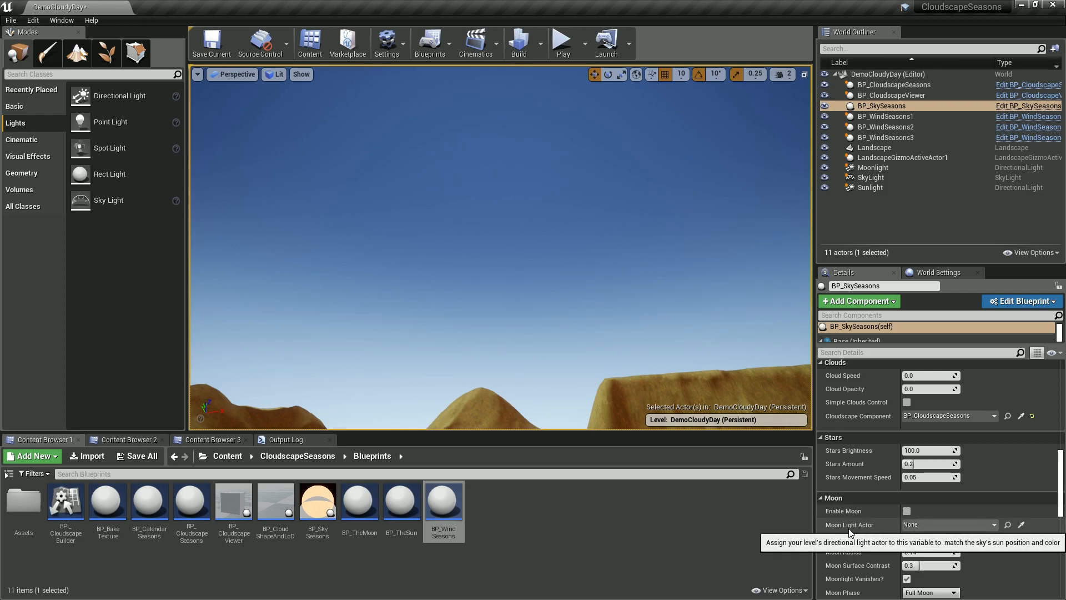
left_click(906, 510)
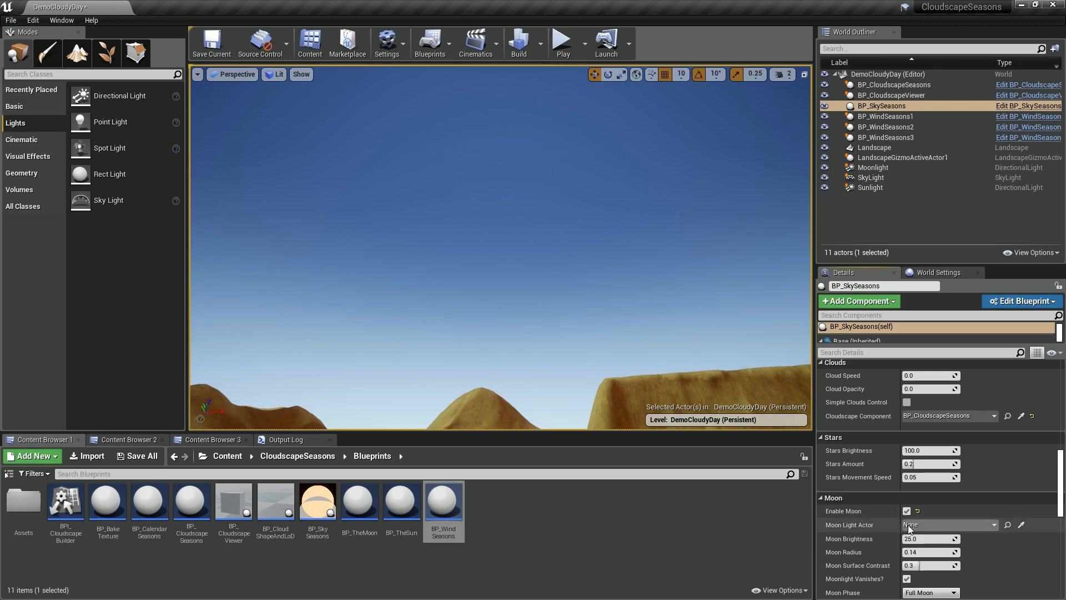
left_click(917, 528)
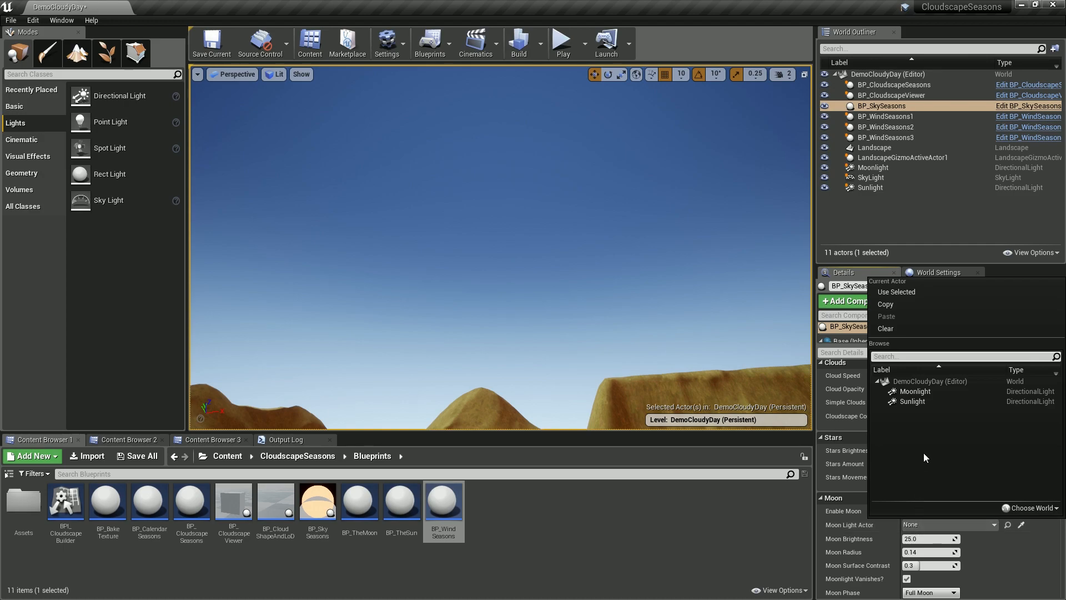
left_click(920, 392)
scroll(990, 538, "down", 3)
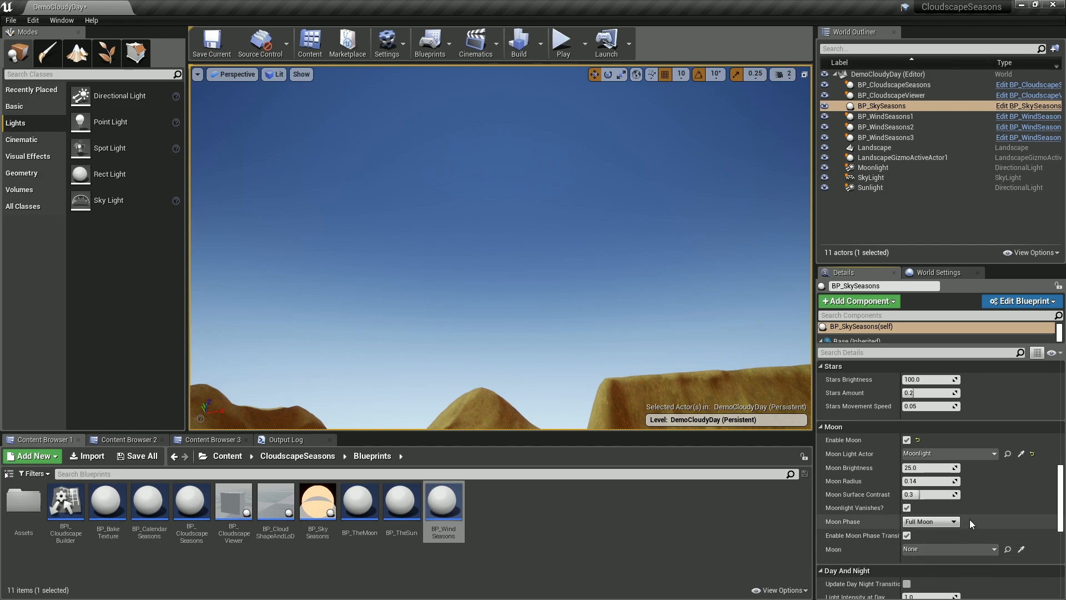
scroll(955, 521, "down", 4)
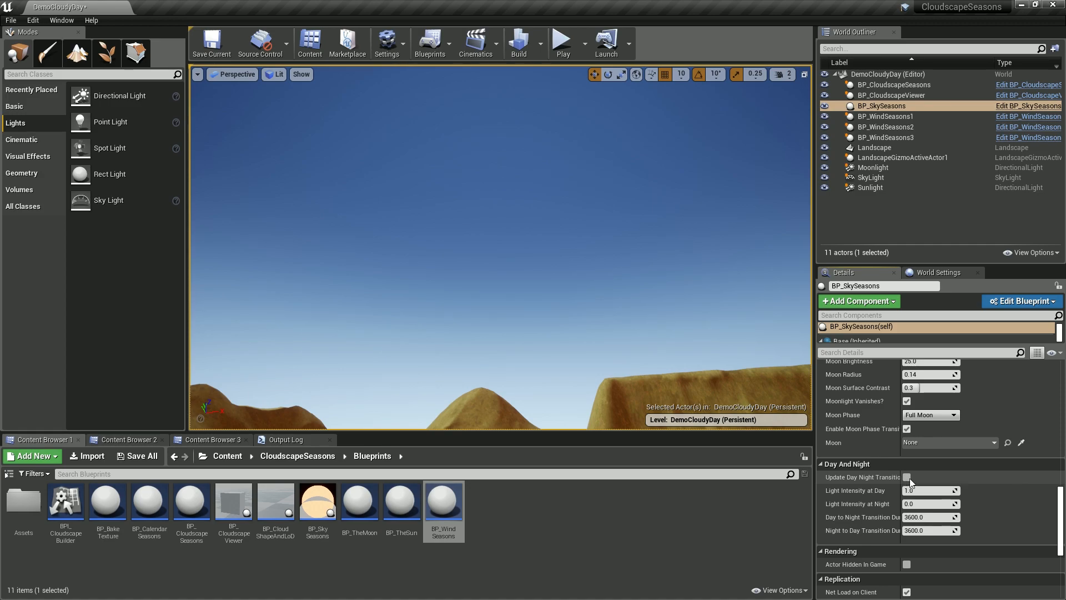
right_click_drag(675, 316, 676, 313)
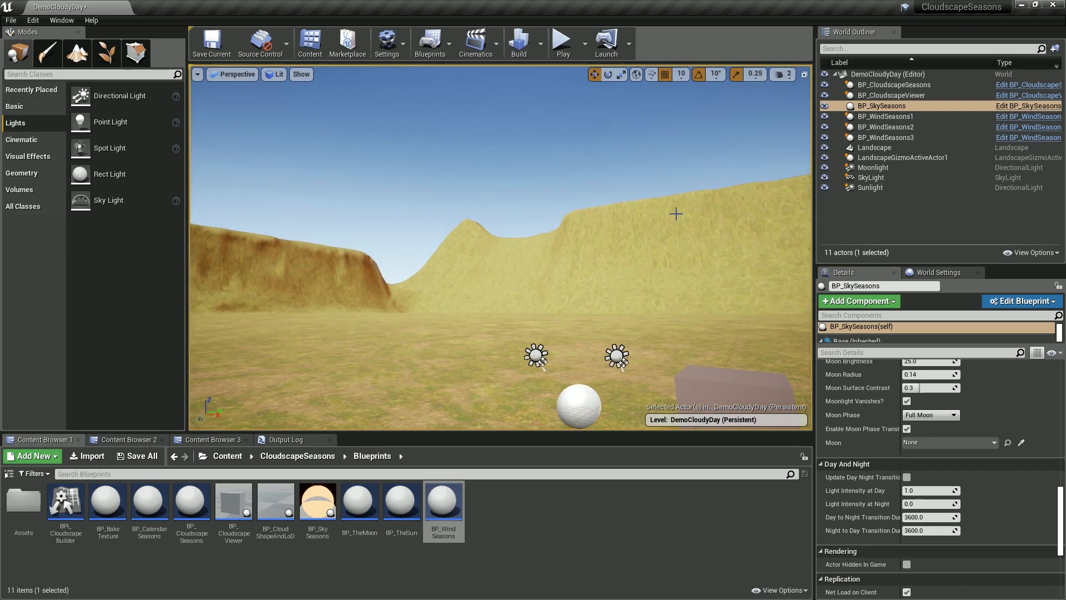
right_click_drag(676, 213, 675, 213)
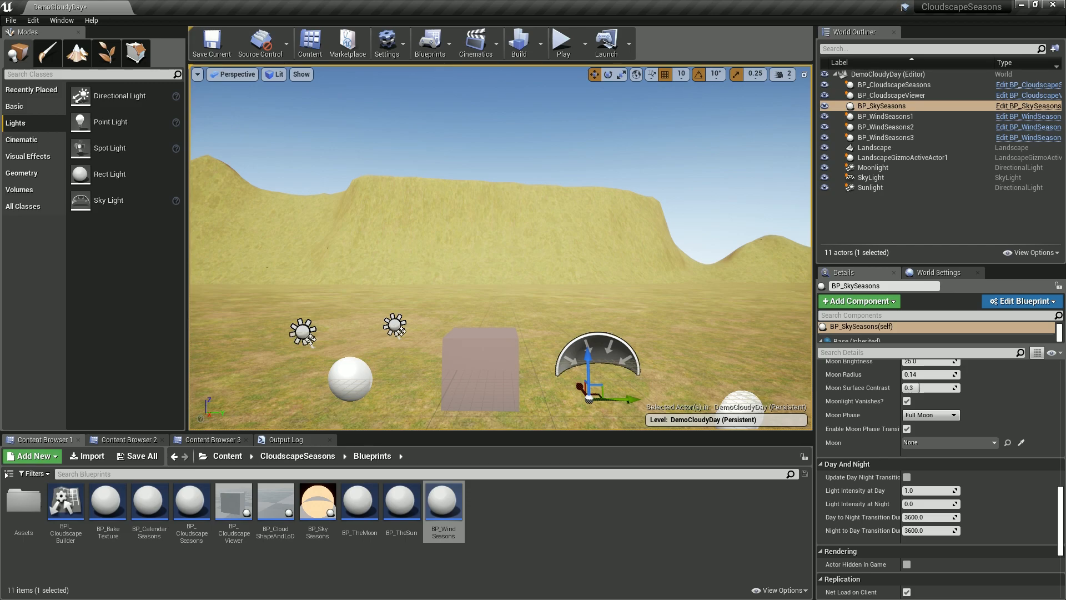
right_click(662, 216)
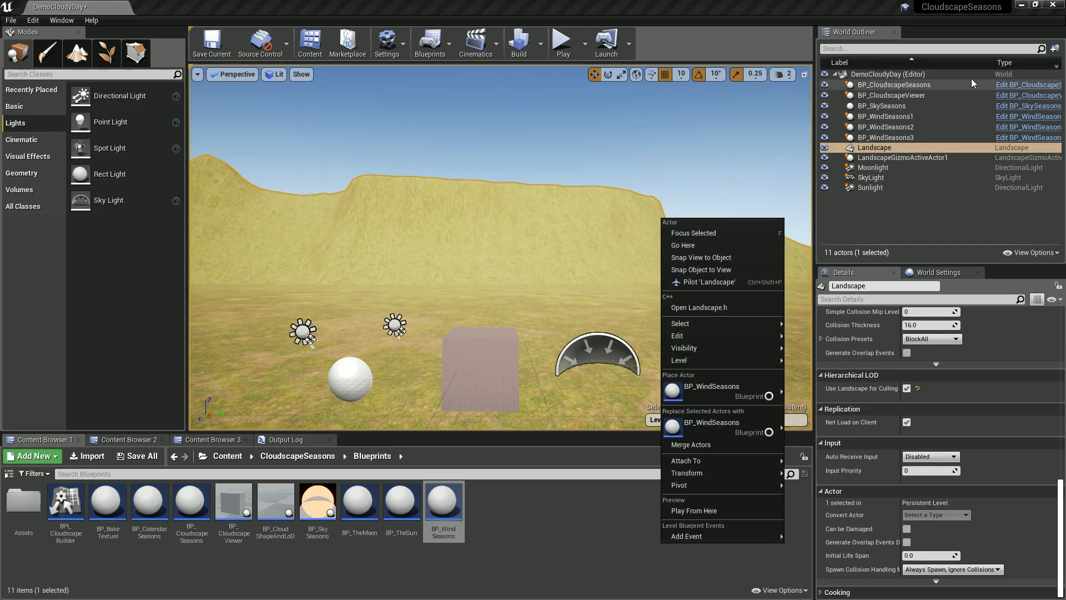
left_click(903, 216)
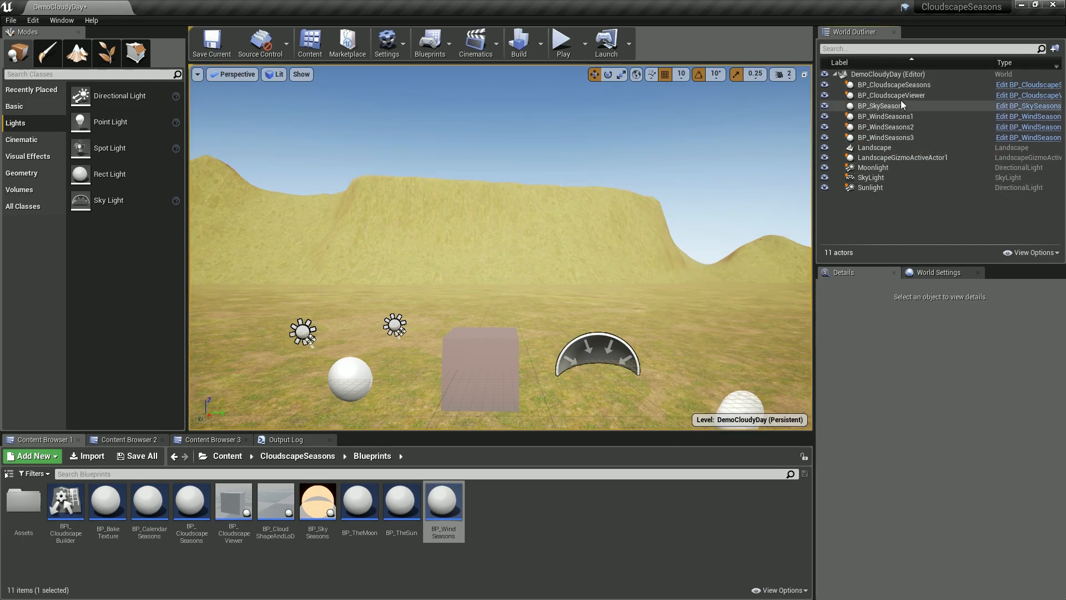
left_click(884, 106)
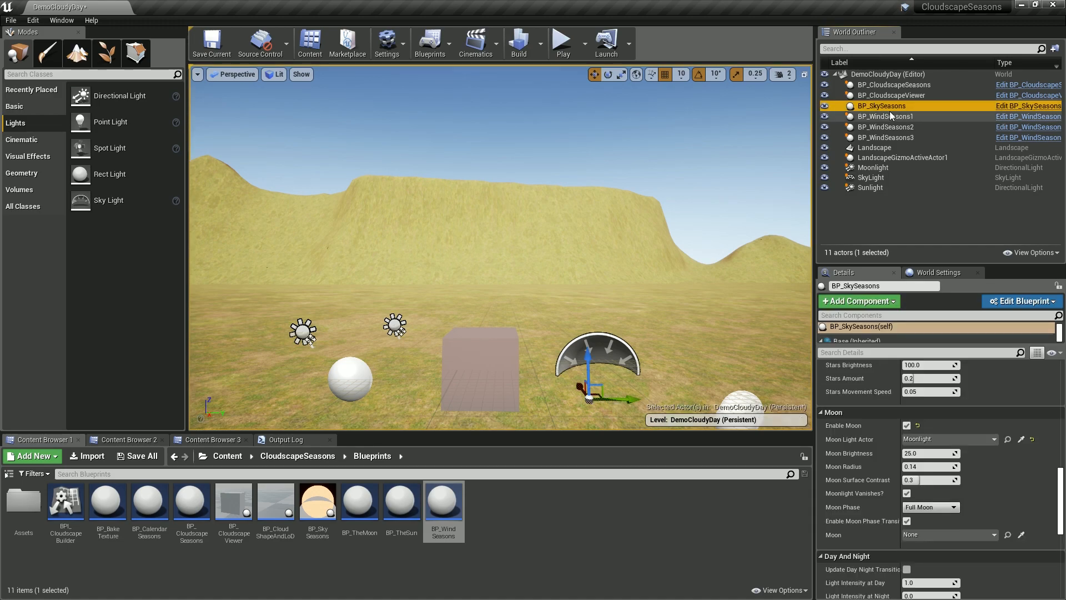
Step: Assign BP_CloudscapeSeasons as the Cloudscape Builder Component of BP_CloudscapeViewer and the Landscape actor as its Landscape
left_click(895, 97)
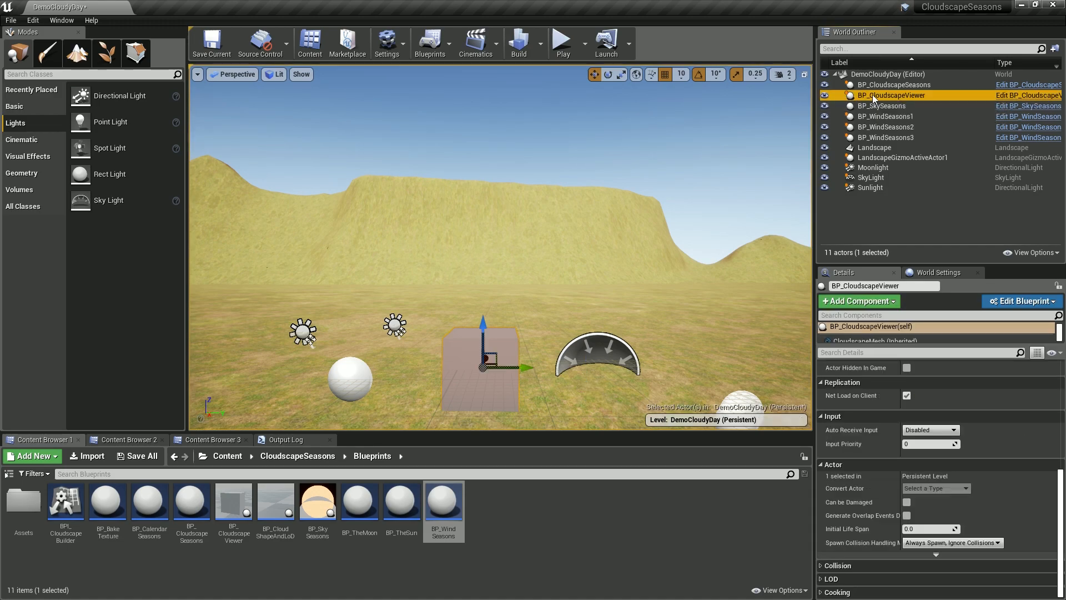
scroll(942, 426, "up", 5)
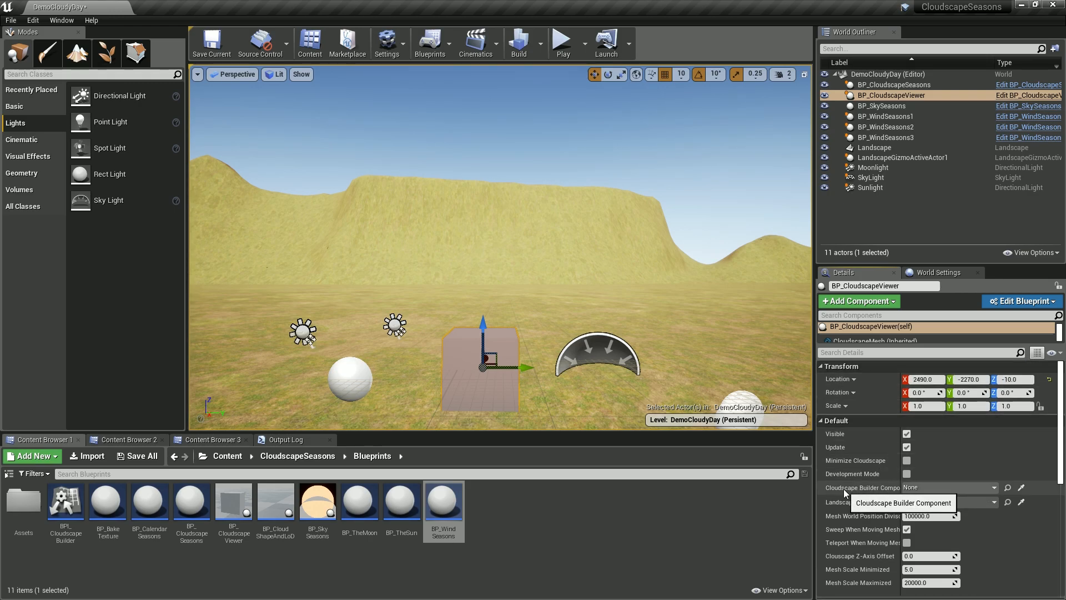
left_click(926, 487)
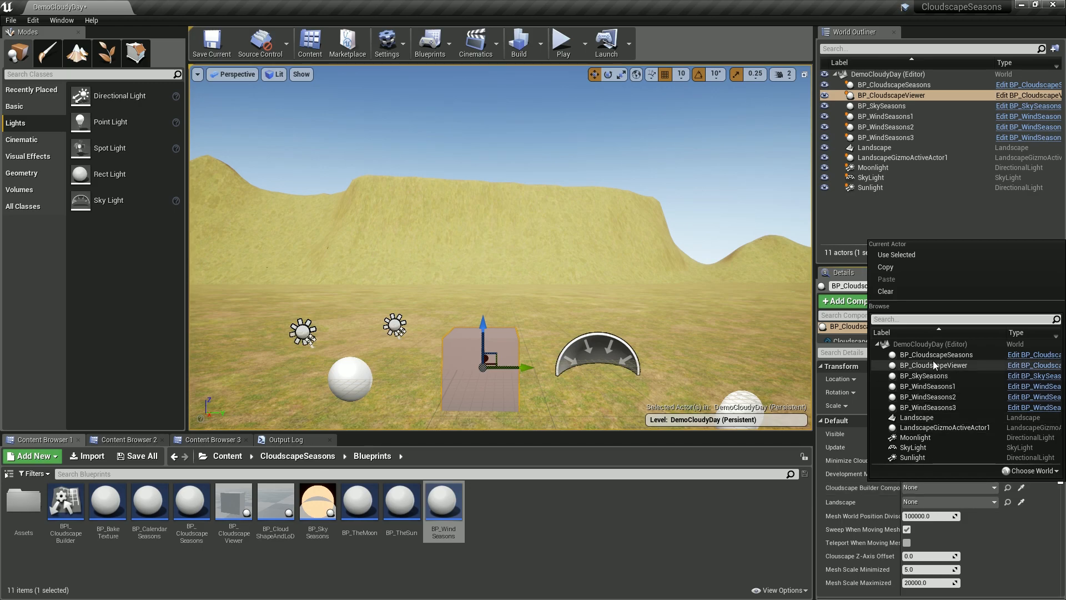
left_click(937, 355)
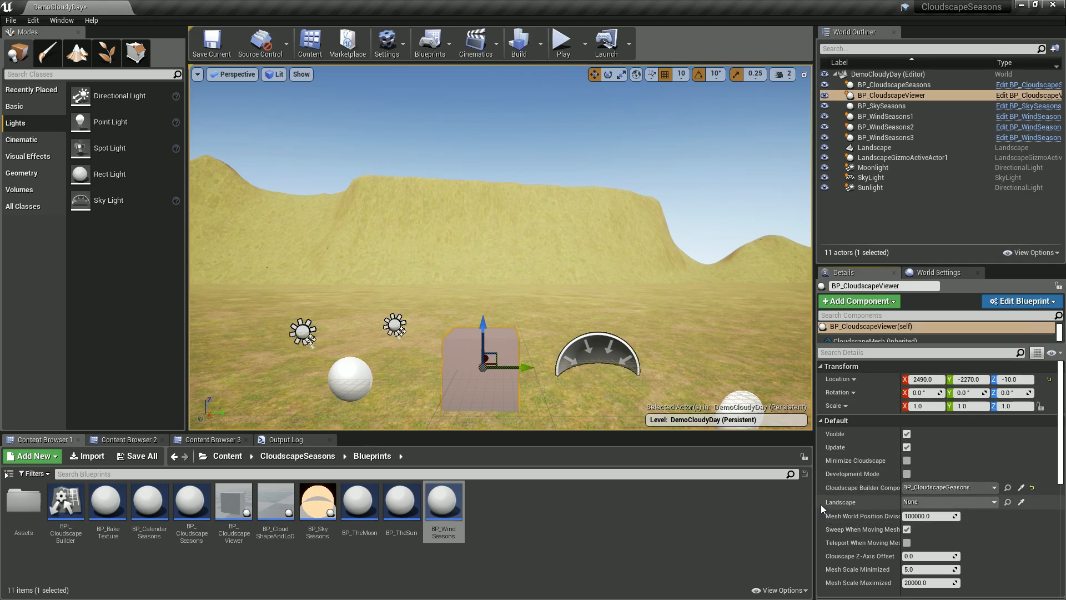
left_click(916, 502)
left_click(917, 369)
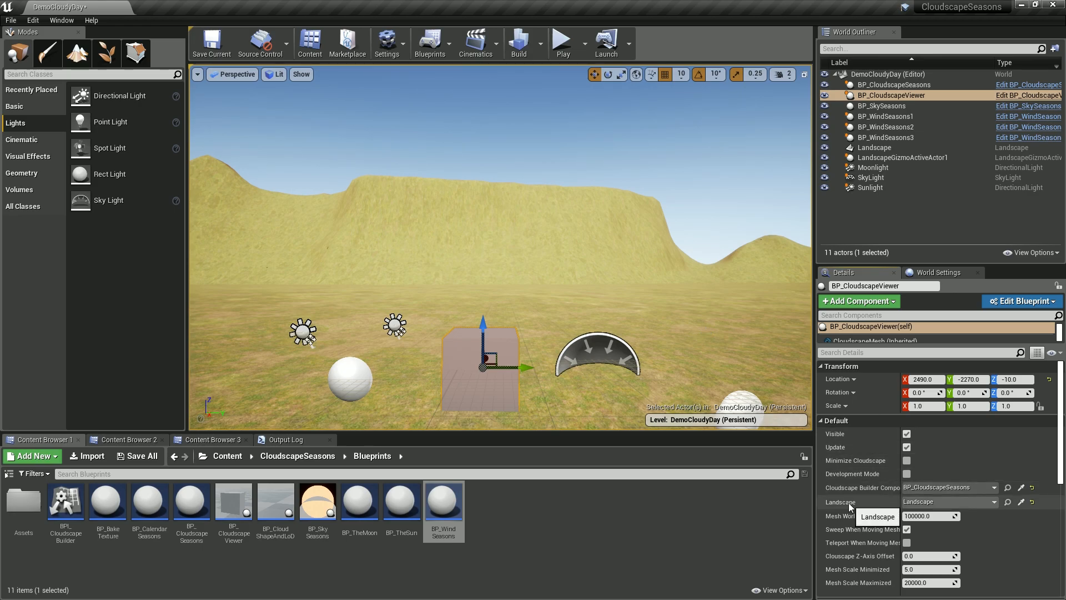
Step: Set the cloudscape Z-axis offset of BP_CloudscapeViewer to -40000
left_click(932, 556)
type("-40")
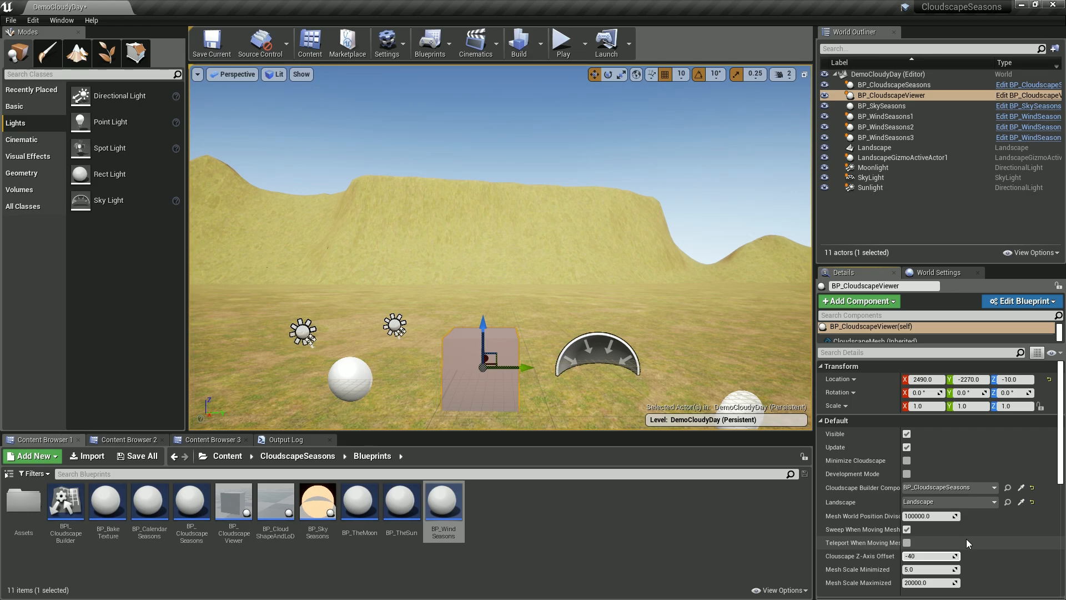
type("000")
key("Return")
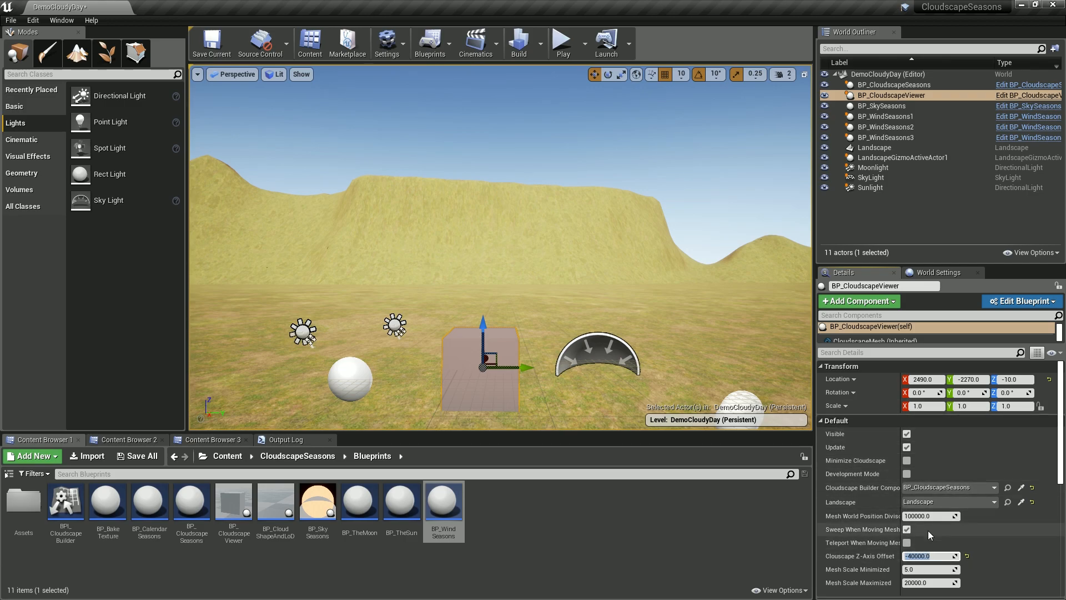
Step: Assign BP_CloudscapeViewer as the Cloudscape Viewer Component of BP_CloudscapeSeasons
left_click(896, 86)
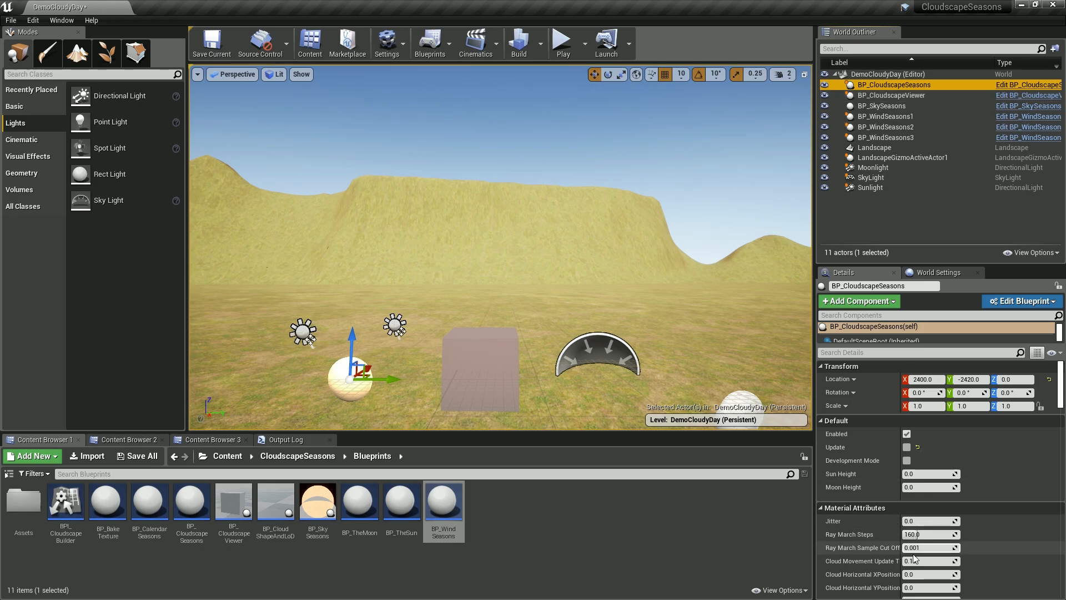
scroll(950, 544, "down", 4)
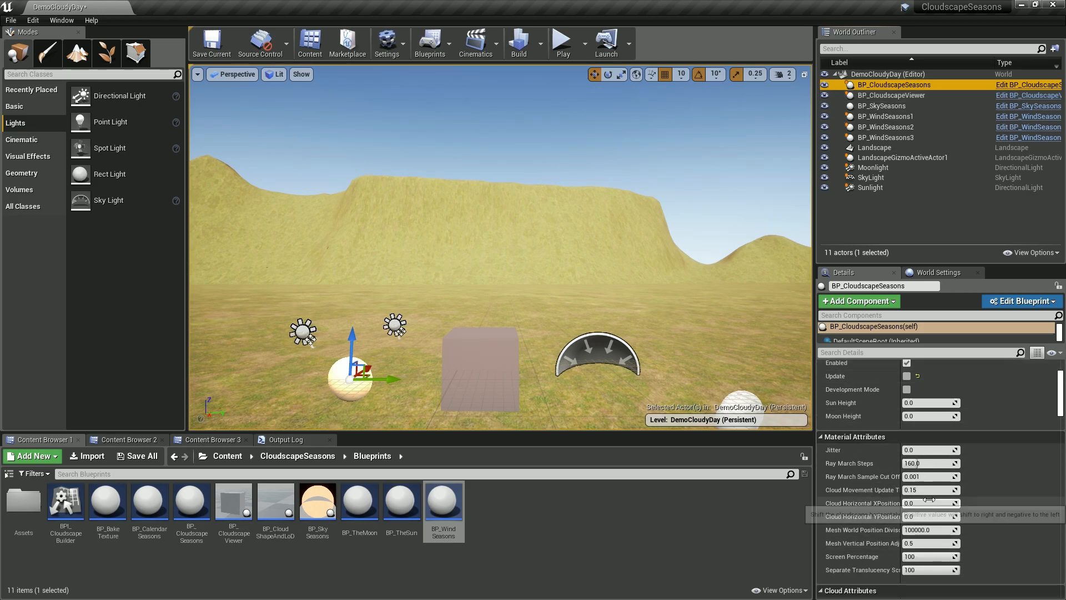
scroll(927, 533, "down", 3)
scroll(928, 532, "down", 5)
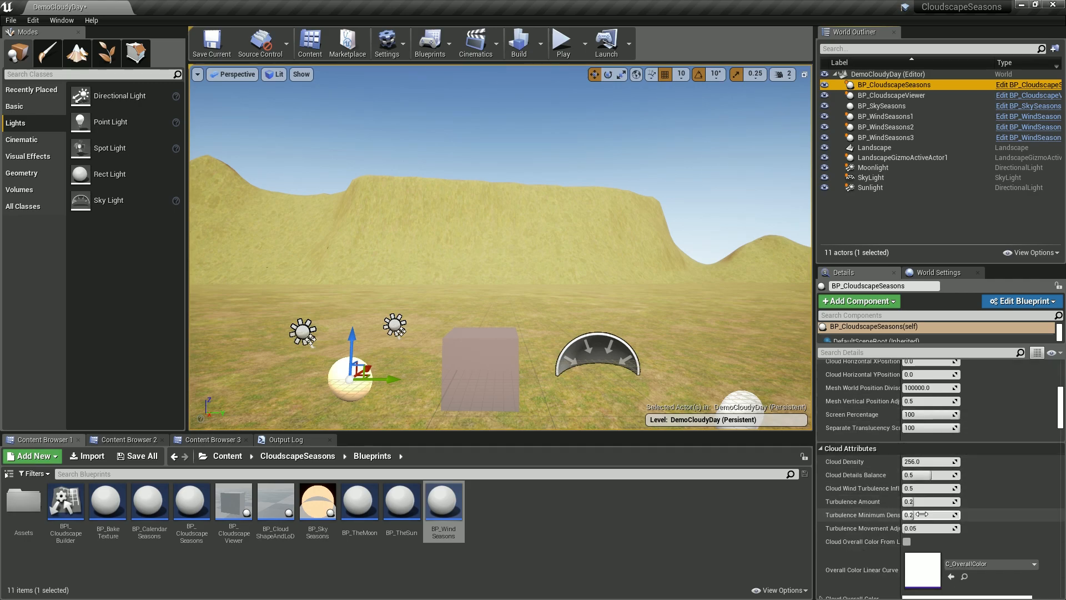
scroll(921, 513, "down", 2)
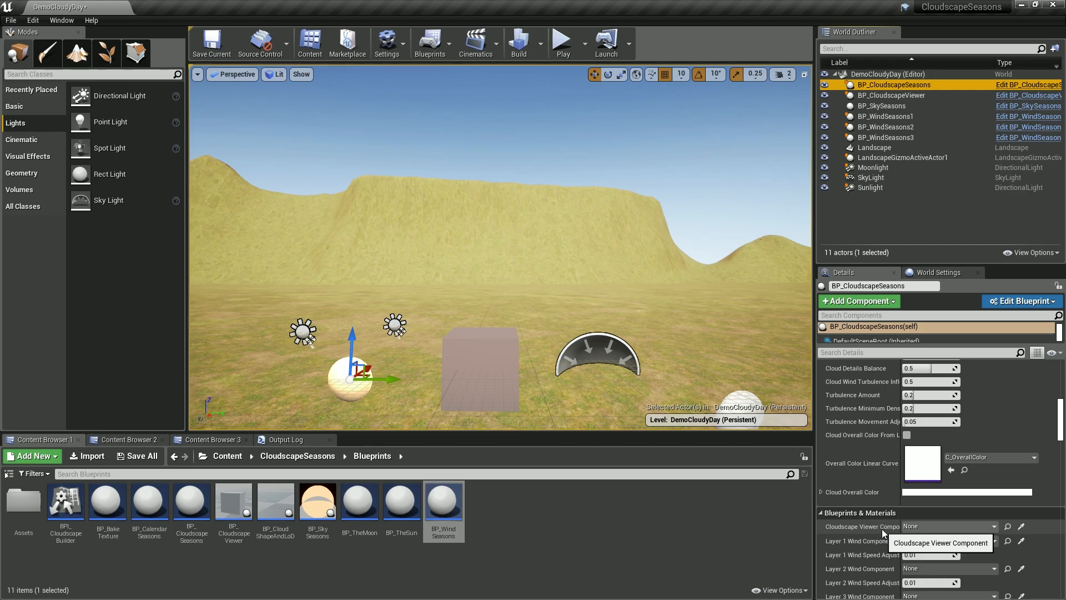
left_click(923, 526)
left_click(937, 395)
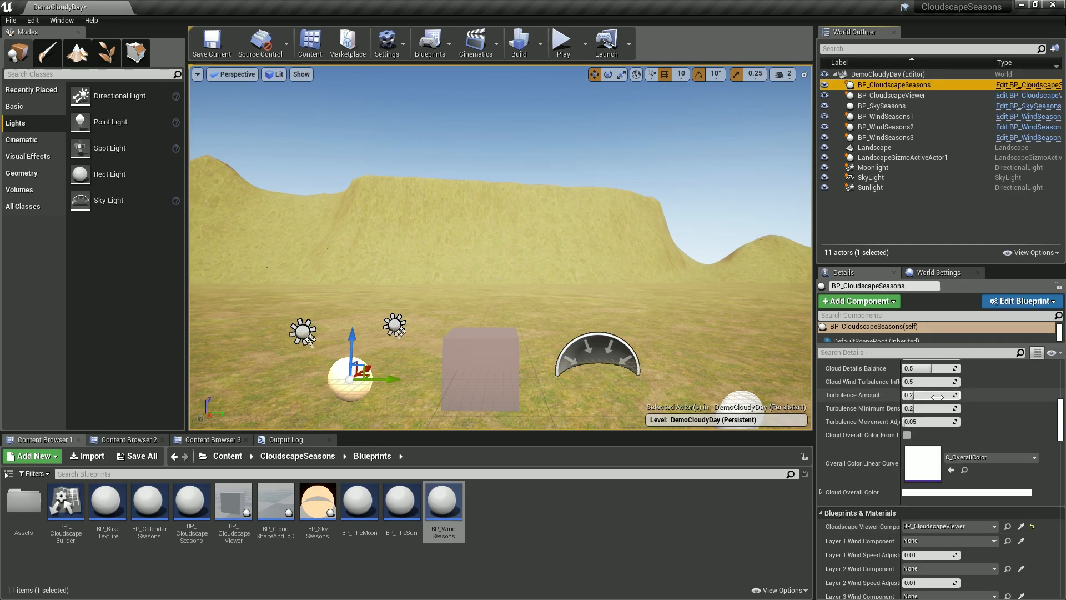
Step: Assign BP_WindSeasons1, BP_WindSeasons2 and BP_WindSeasons3 as the Layer 1, 2 and 3 Wind Components of BP_CloudscapeSeasons
left_click(920, 542)
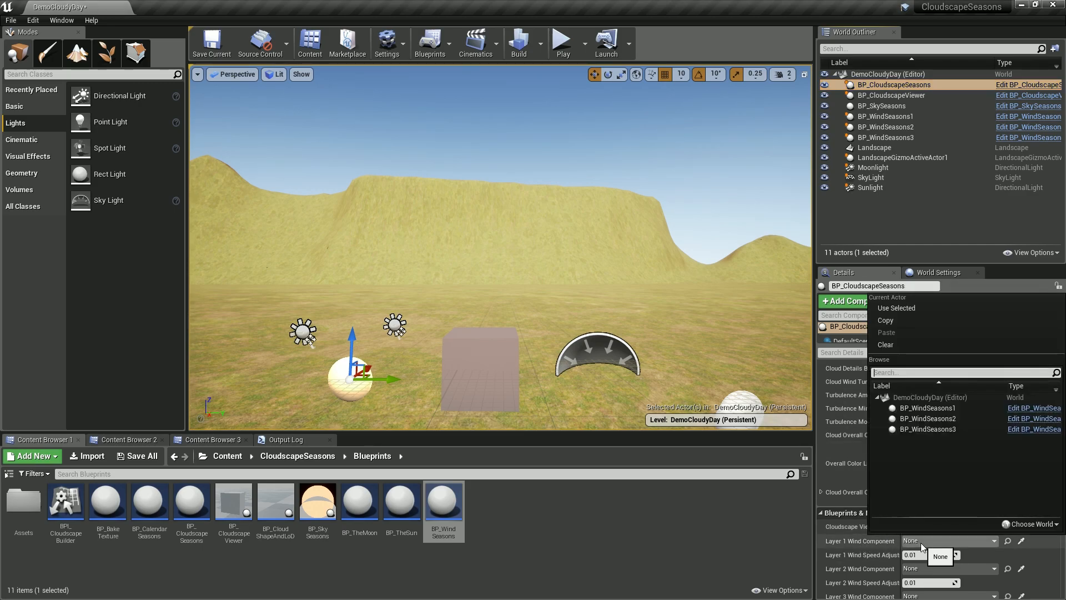
left_click(910, 407)
scroll(922, 489, "down", 2)
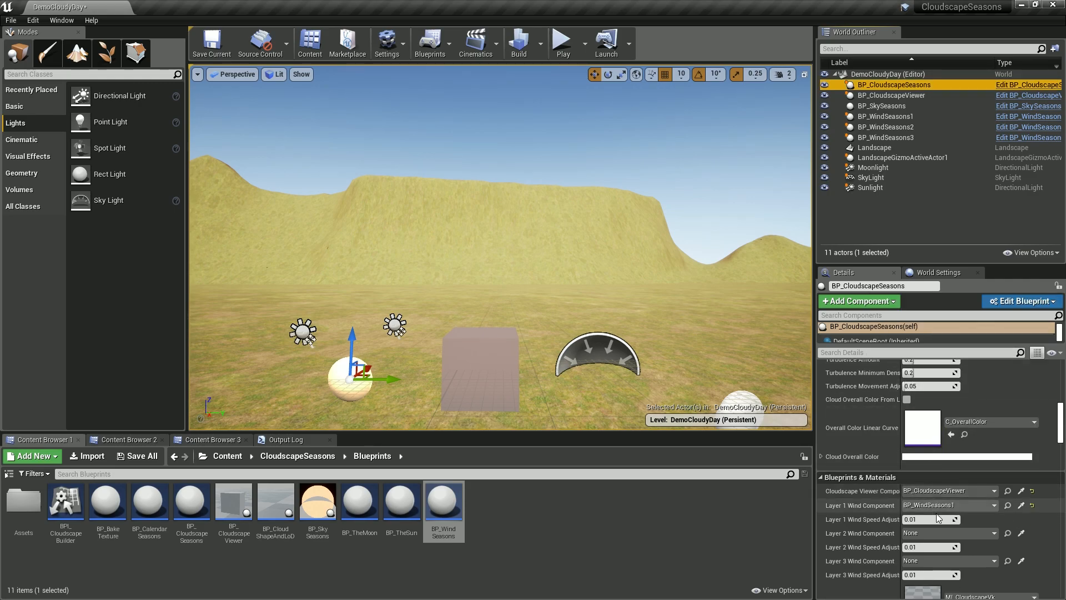
left_click(924, 534)
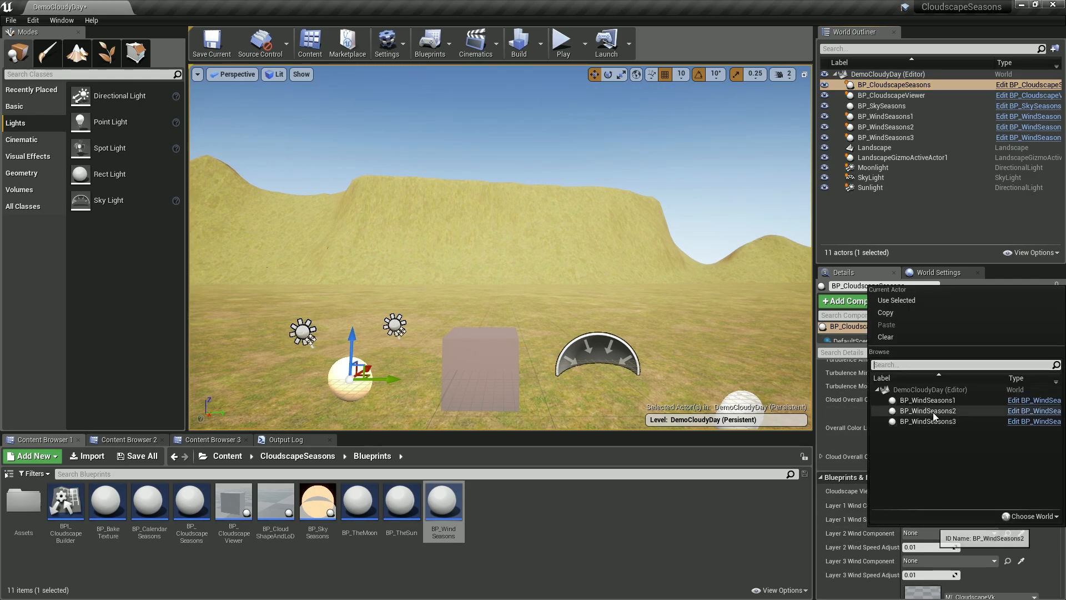
left_click(932, 411)
left_click(921, 560)
left_click(928, 450)
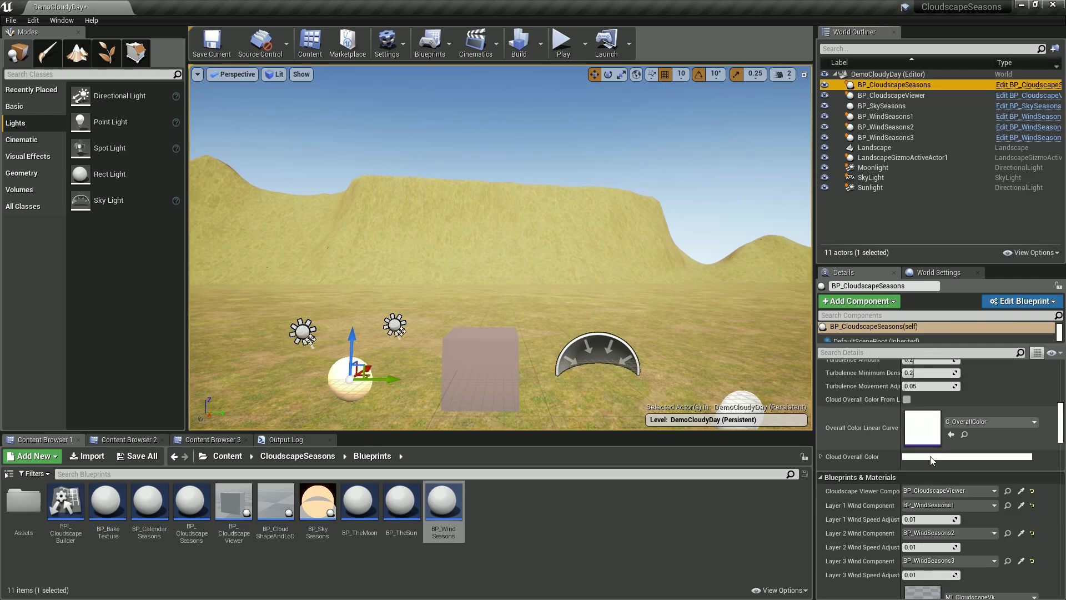
Step: Assign the Sunlight directional light as the Sunlight of BP_CloudscapeSeasons in its sun, moon and sky attributes
scroll(941, 501, "down", 8)
scroll(940, 501, "down", 10)
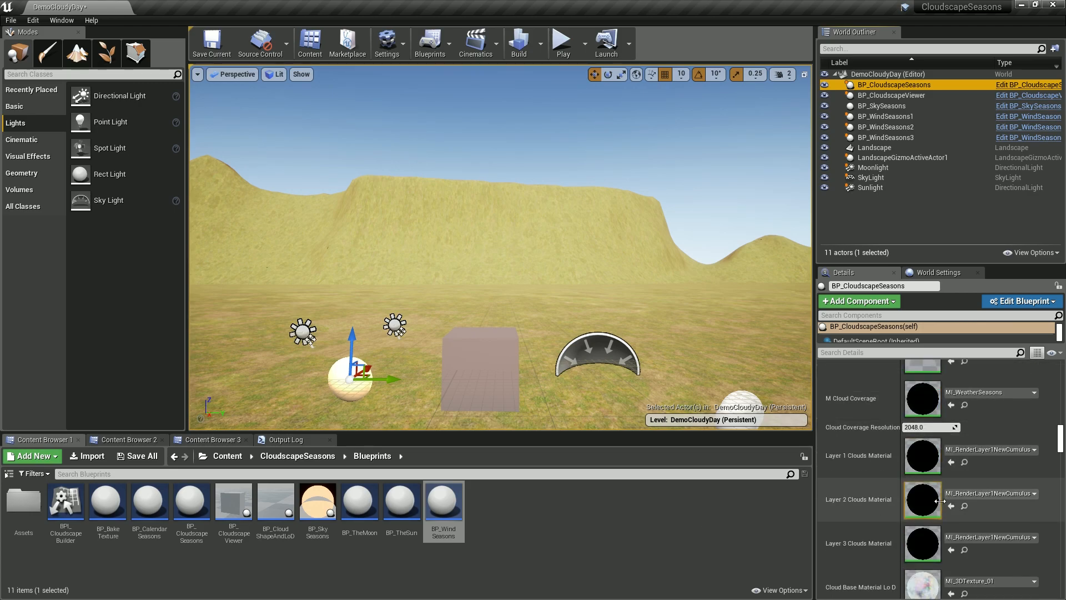
scroll(940, 502, "down", 10)
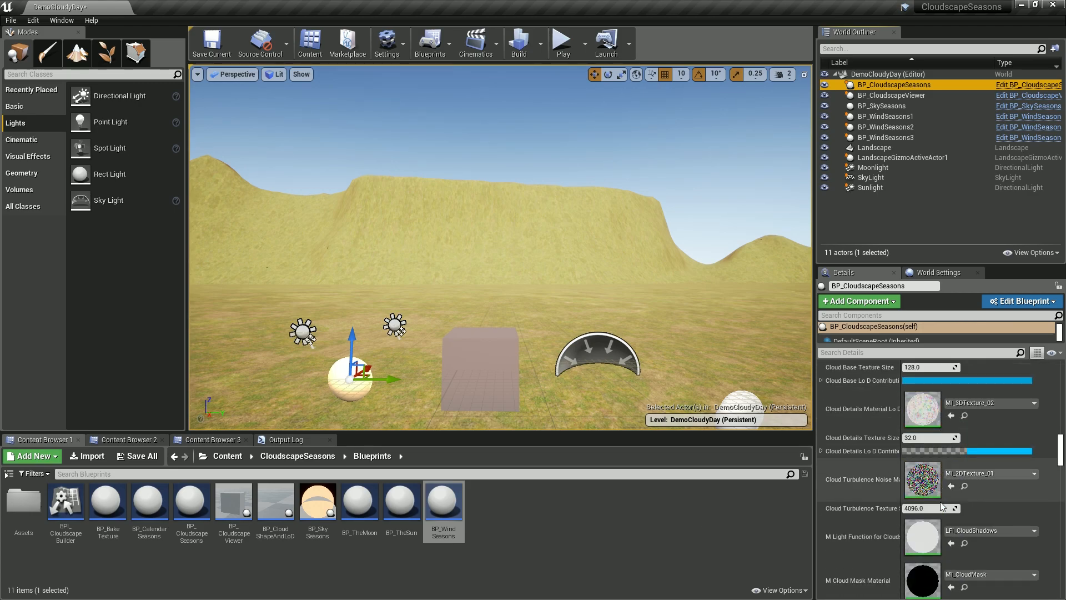
scroll(940, 501, "down", 9)
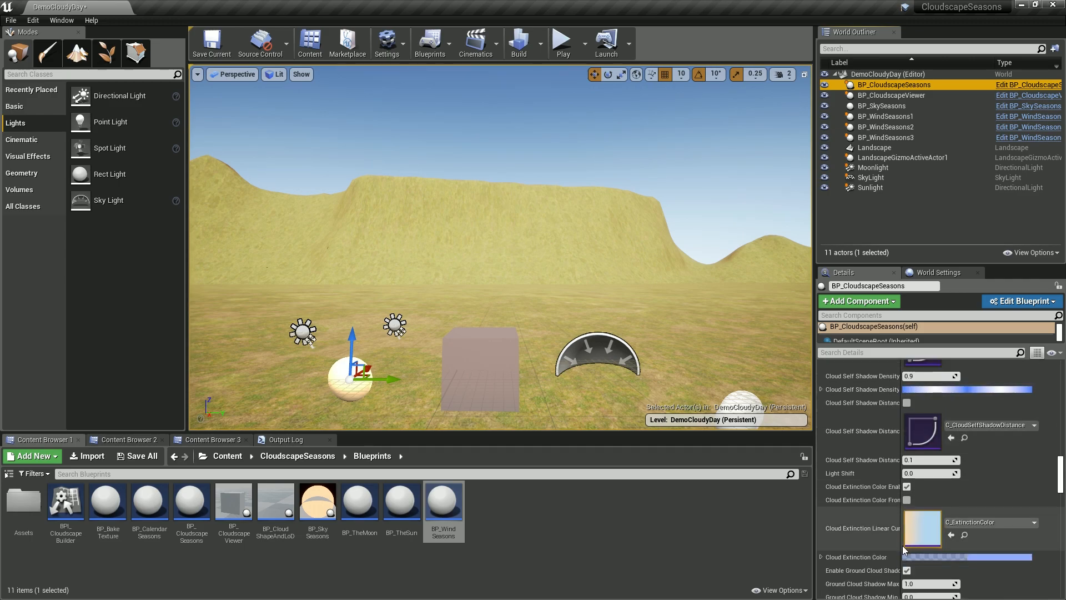
scroll(900, 526, "down", 5)
scroll(899, 526, "down", 4)
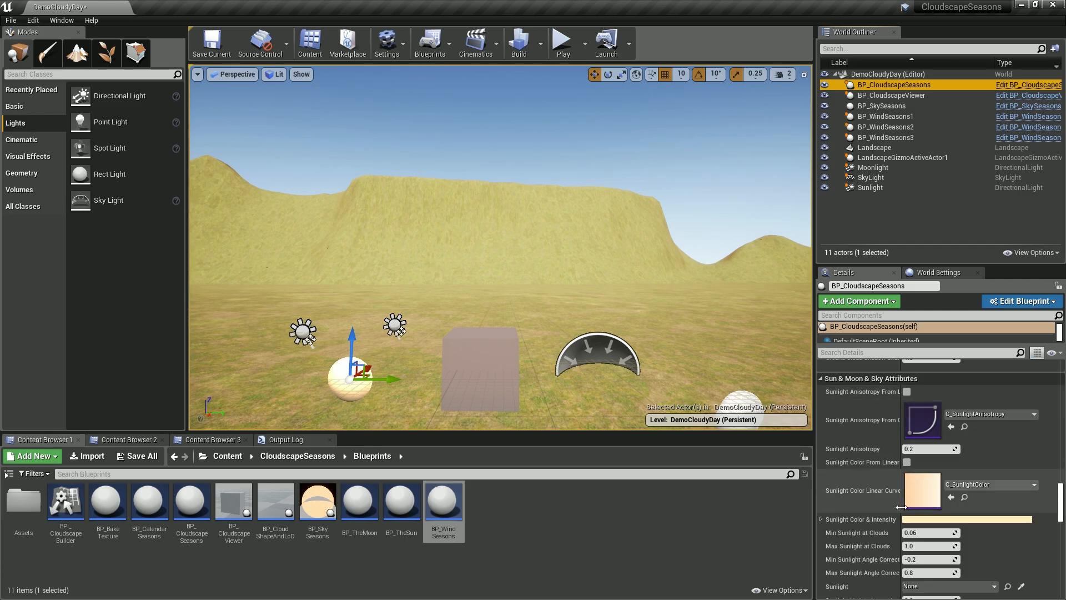
scroll(848, 532, "down", 3)
left_click(910, 534)
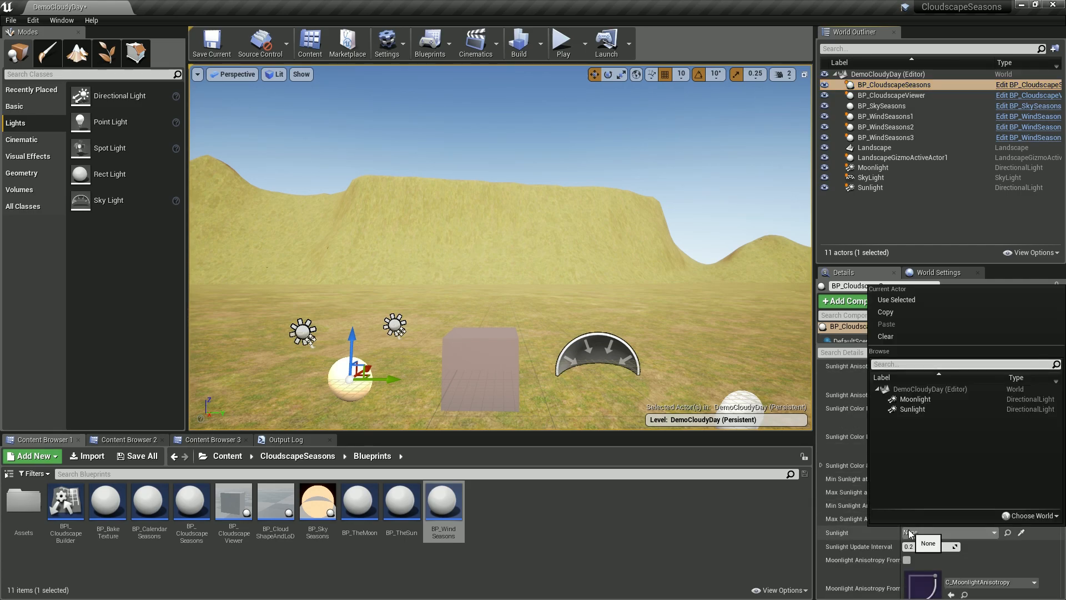
left_click(914, 417)
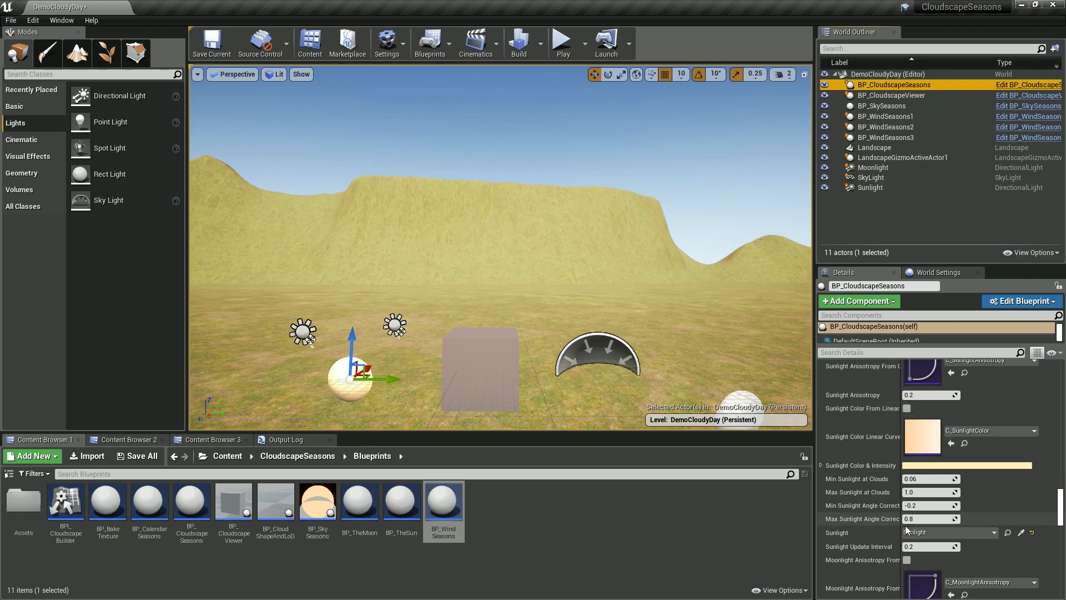
Step: Assign the Moonlight directional light as the Moonlight of BP_CloudscapeSeasons
scroll(902, 505, "down", 3)
scroll(866, 535, "down", 2)
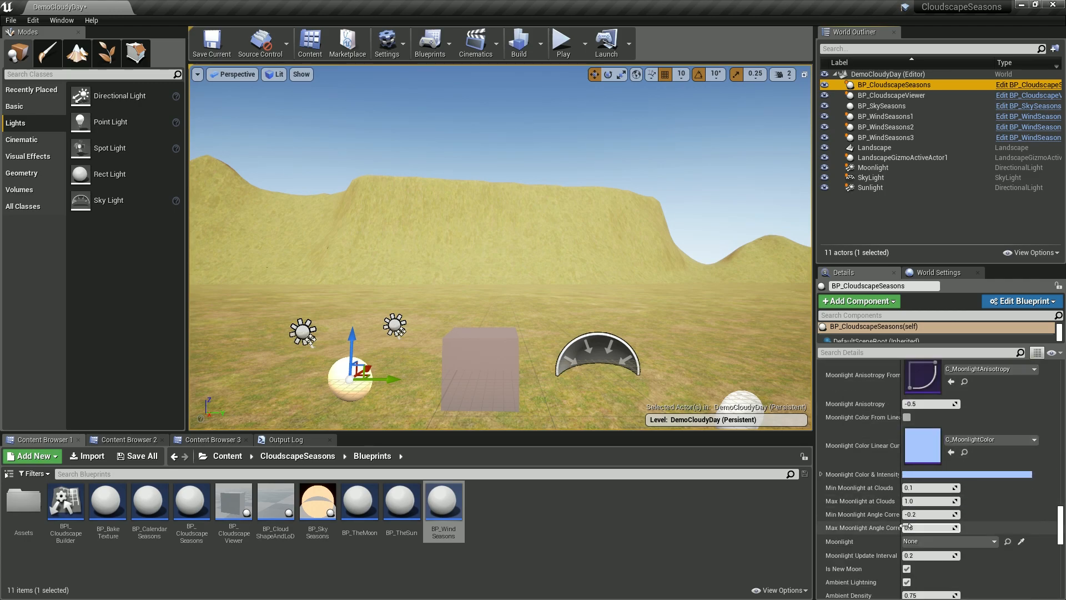
left_click(907, 538)
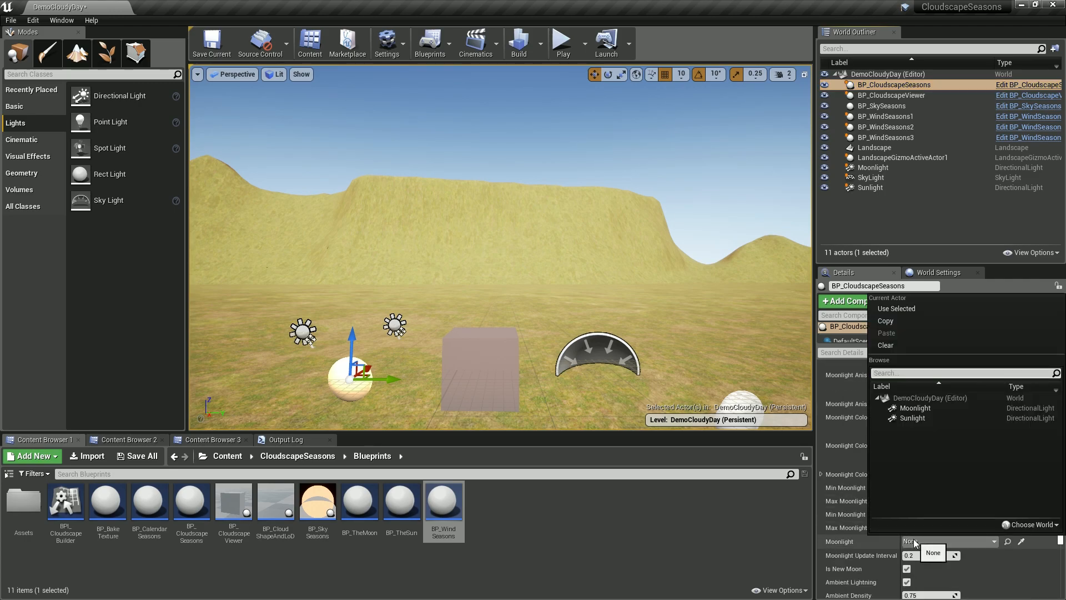
left_click(914, 411)
Step: Expand the Layer 1, Layer 2 and Layer 3 cloud type settings of BP_CloudscapeSeasons and look through their attributes
scroll(895, 498, "down", 4)
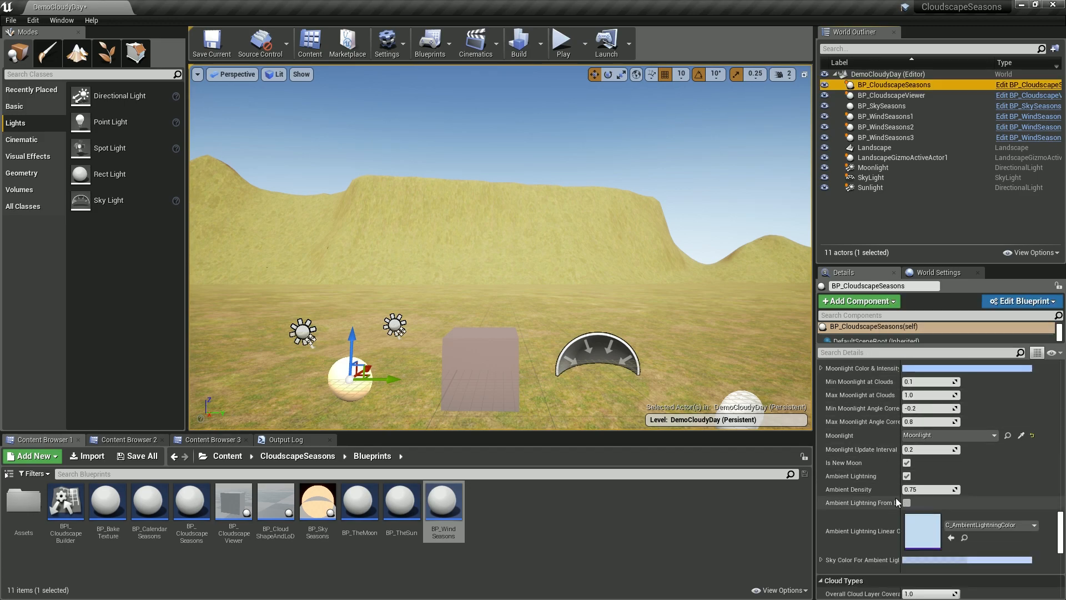
scroll(895, 497, "down", 1)
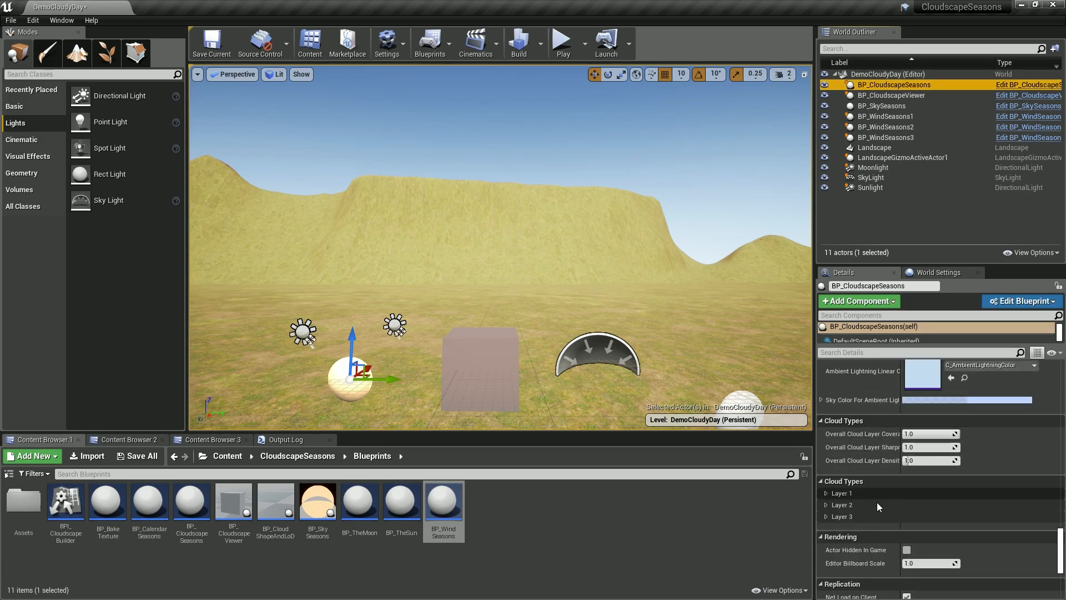
left_click(825, 493)
scroll(882, 500, "down", 1)
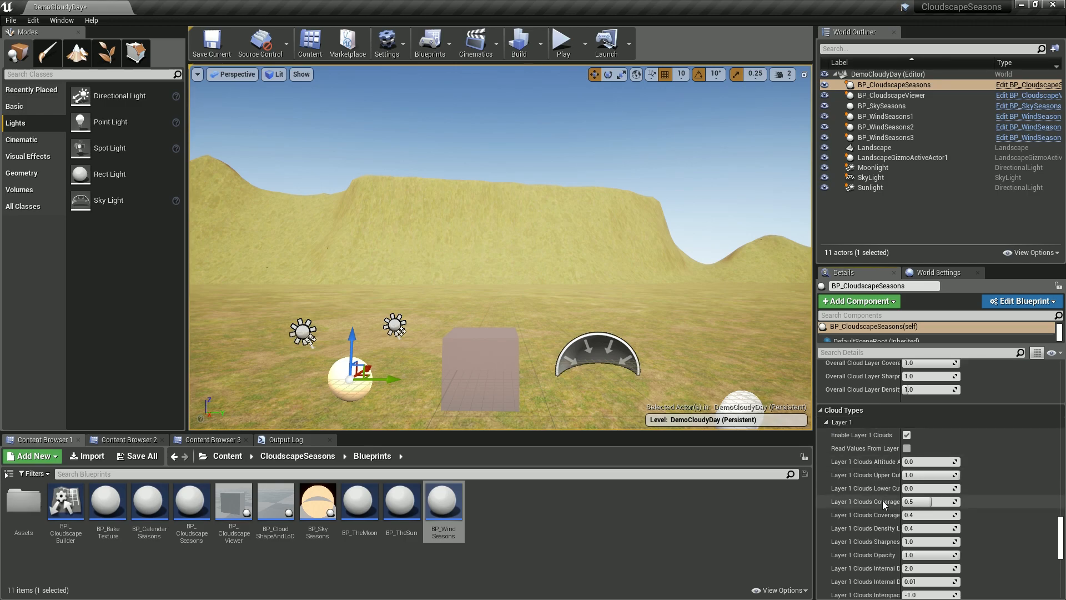
scroll(882, 501, "down", 3)
left_click(824, 532)
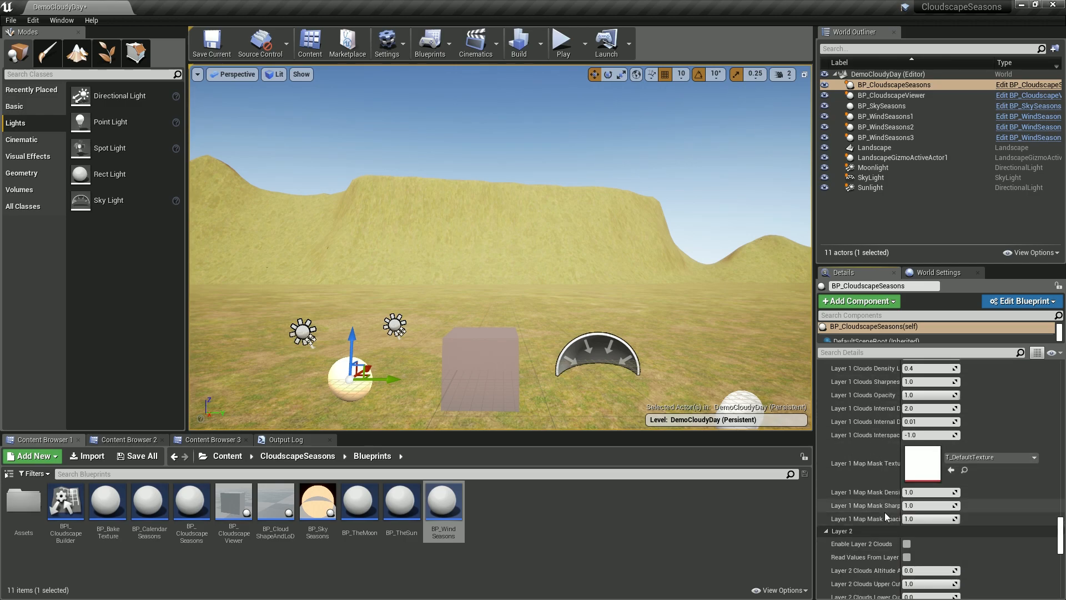
scroll(885, 514, "down", 5)
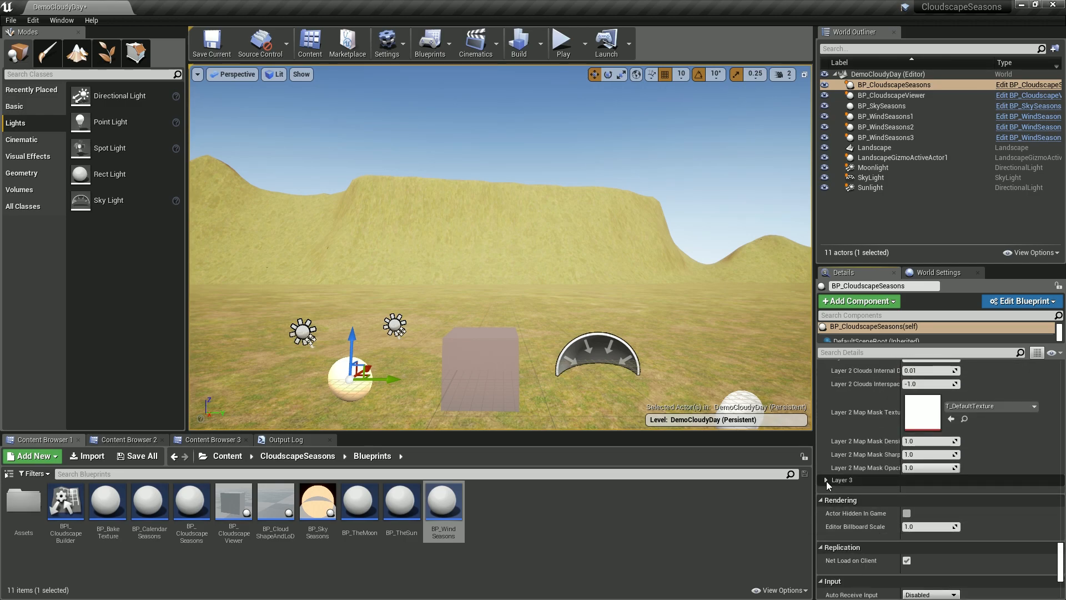
left_click(826, 481)
Step: Enable Development Mode on BP_CloudscapeSeasons and look around at the clouds in the viewport
scroll(917, 534, "up", 10)
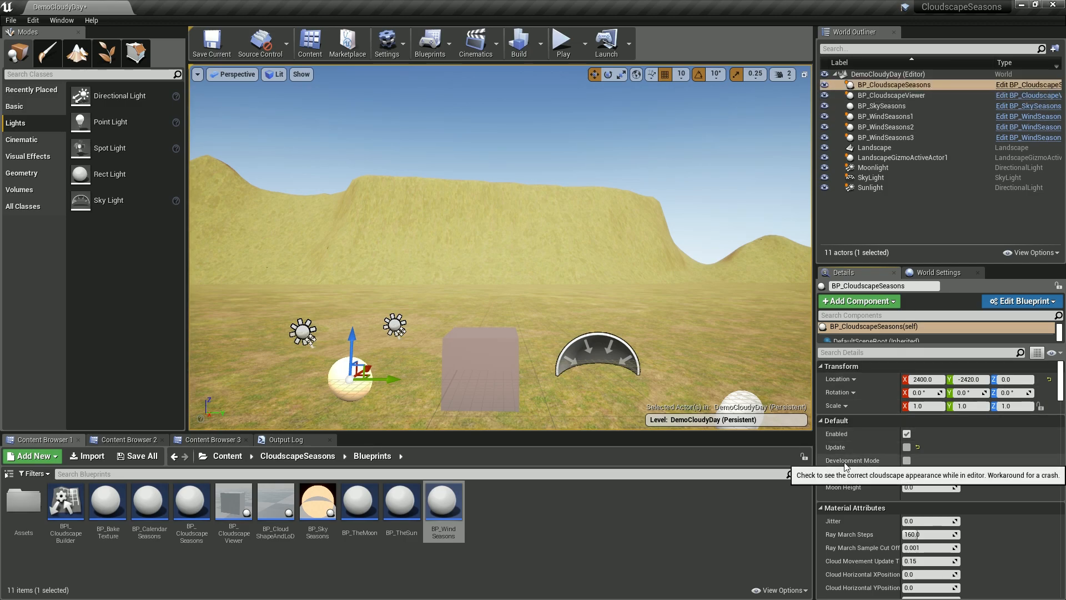
left_click(907, 460)
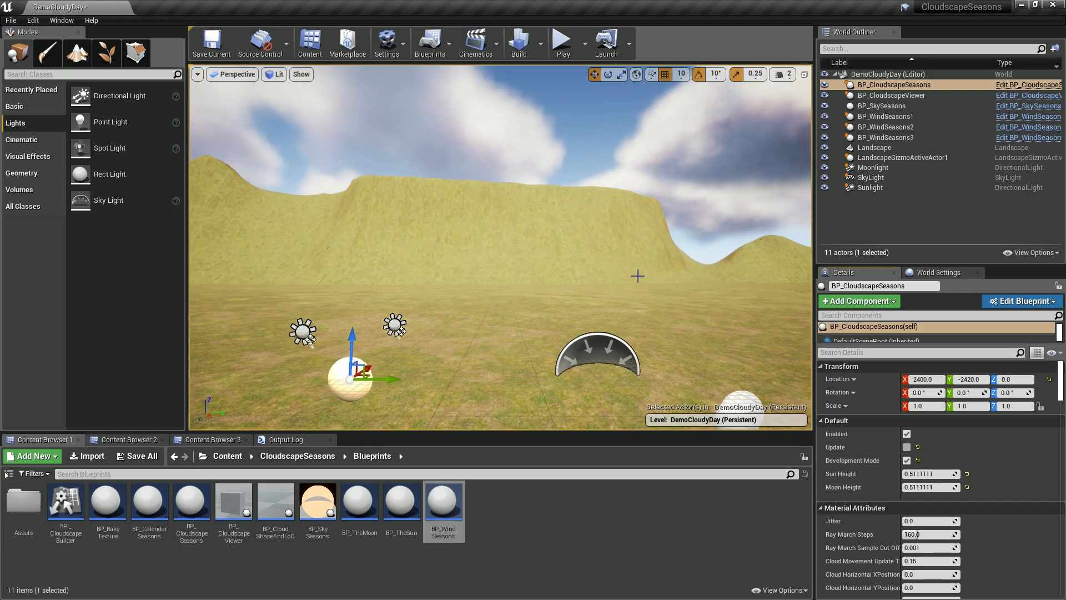
right_click_drag(644, 277, 700, 278)
right_click_drag(555, 278, 843, 259)
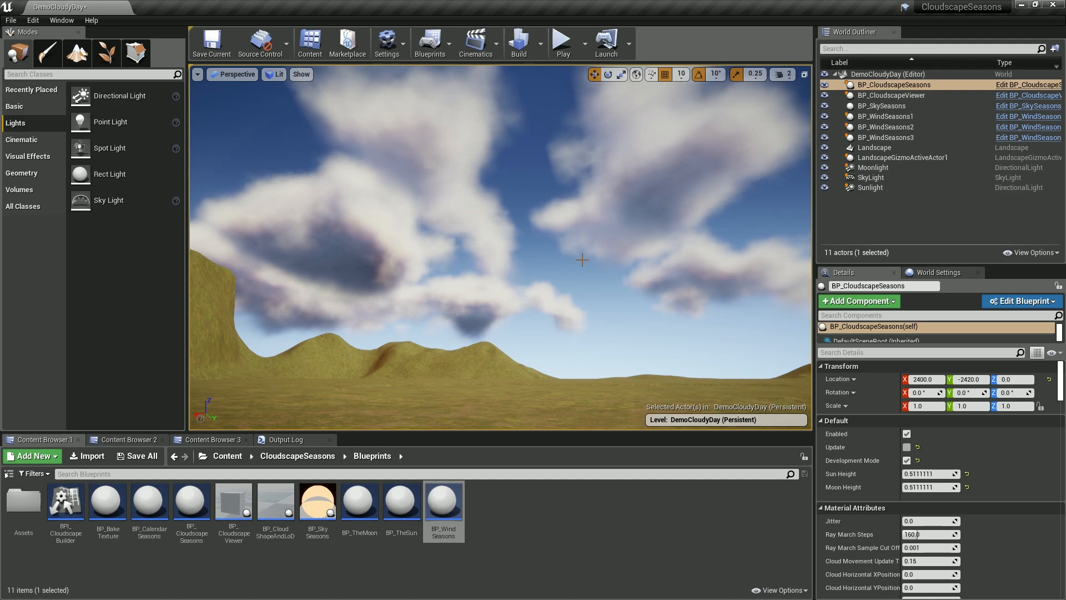
right_click_drag(574, 264, 570, 267)
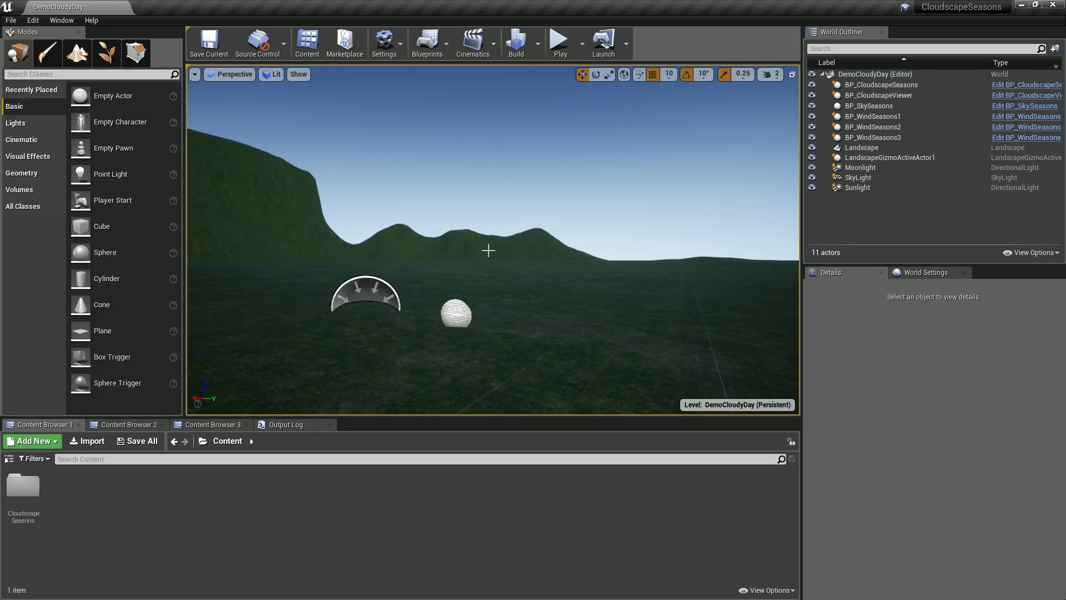
Step: Open the level blueprint, check its Event Graph for nodes, and close it again
left_click(428, 41)
left_click(448, 140)
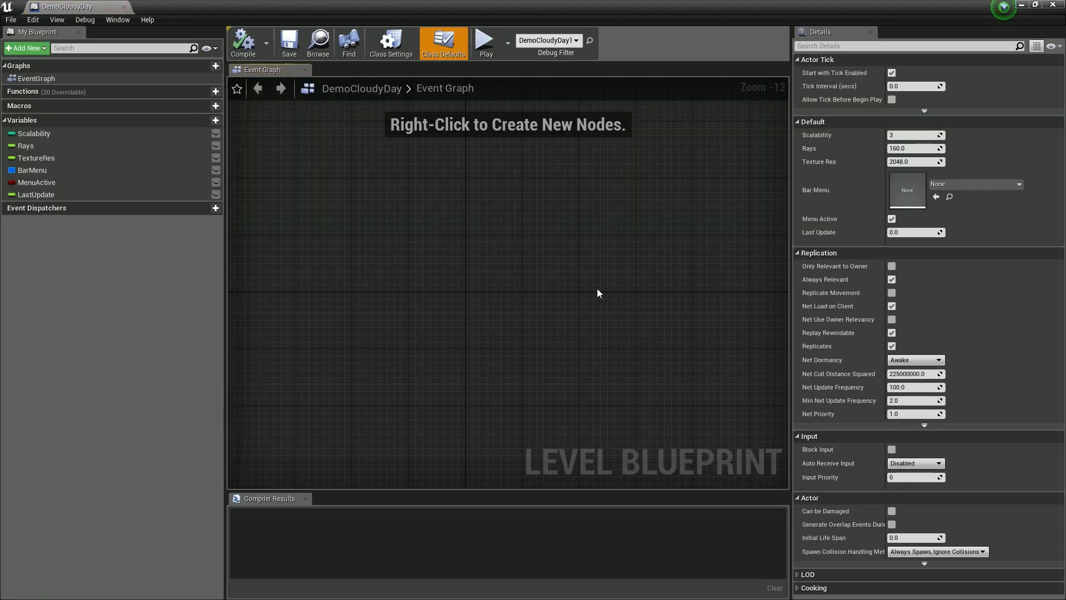
left_click(124, 7)
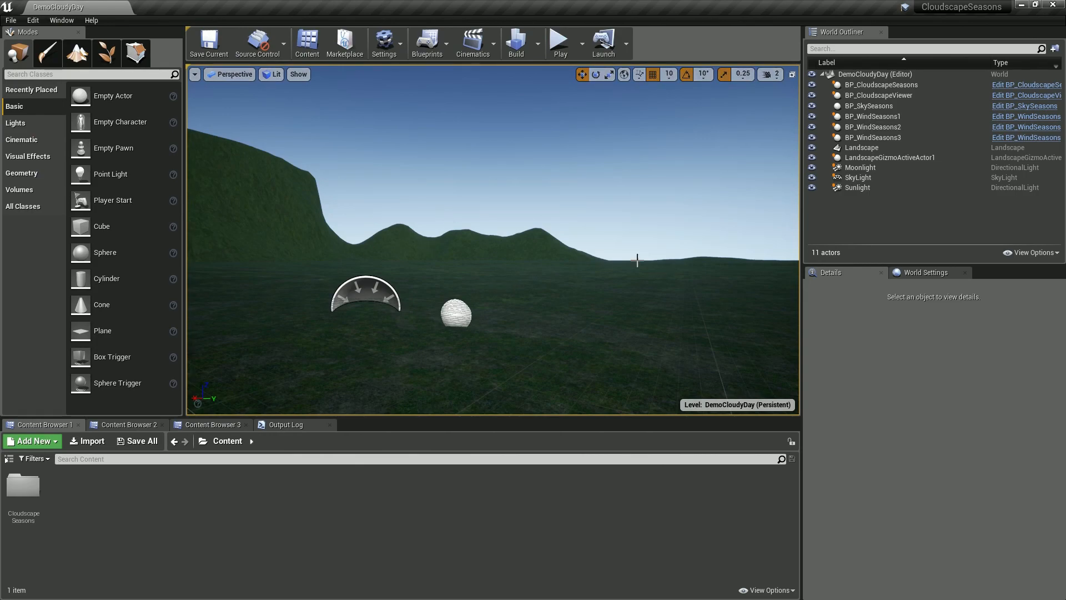
Step: Inspect the default settings of BP_CloudscapeSeasons and briefly play the level to check the clouds
left_click(881, 84)
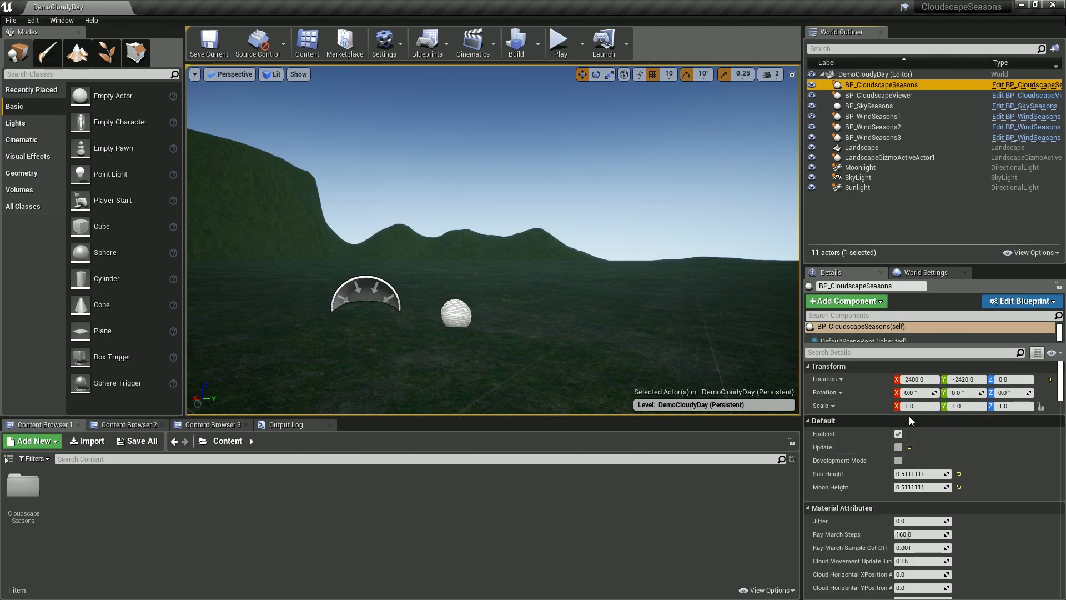
left_click(559, 41)
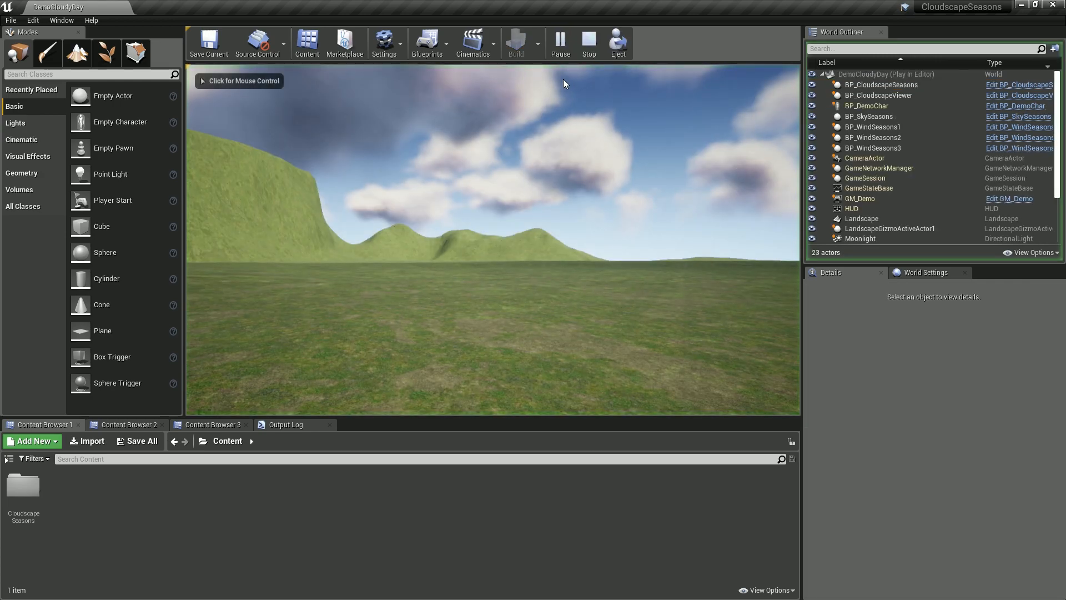
key("Escape")
Step: Turn Development Mode on again for BP_CloudscapeSeasons and view the clouds above the hills
left_click(866, 85)
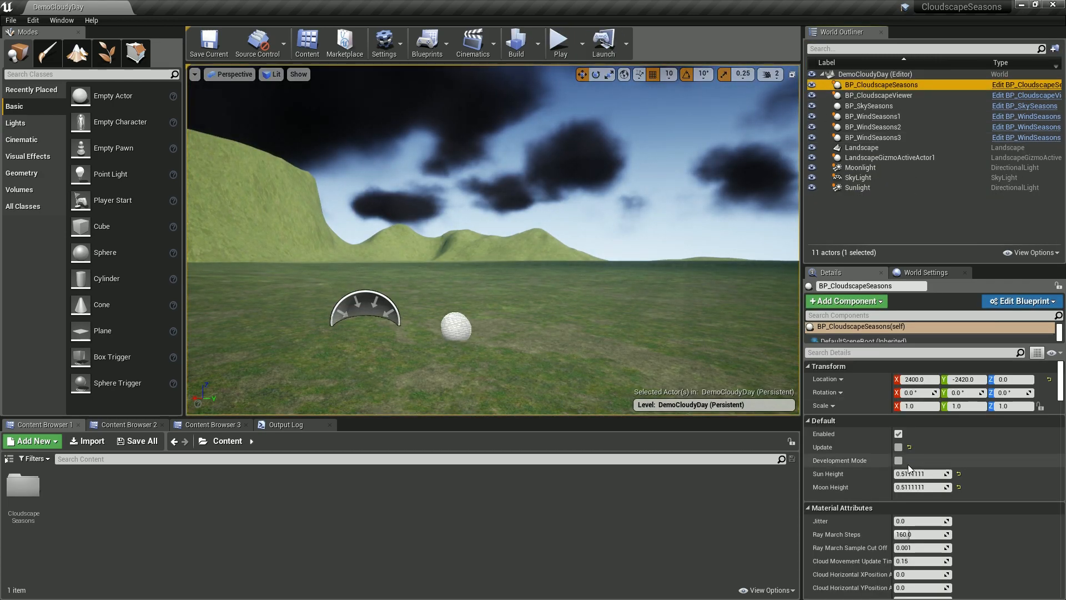
left_click(898, 460)
right_click_drag(493, 238, 464, 220)
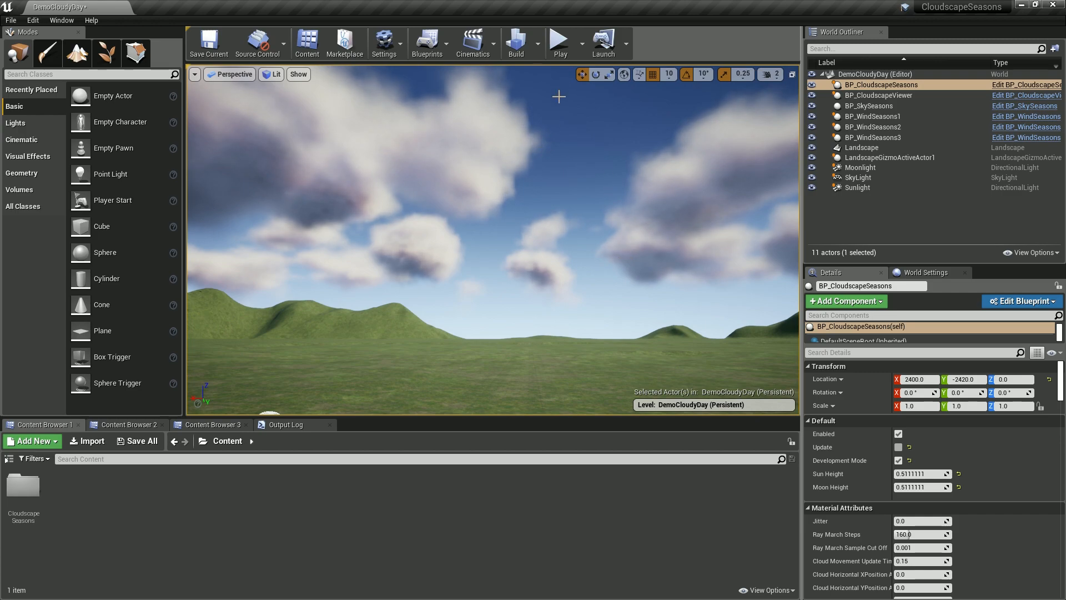
right_click_drag(502, 187, 444, 172)
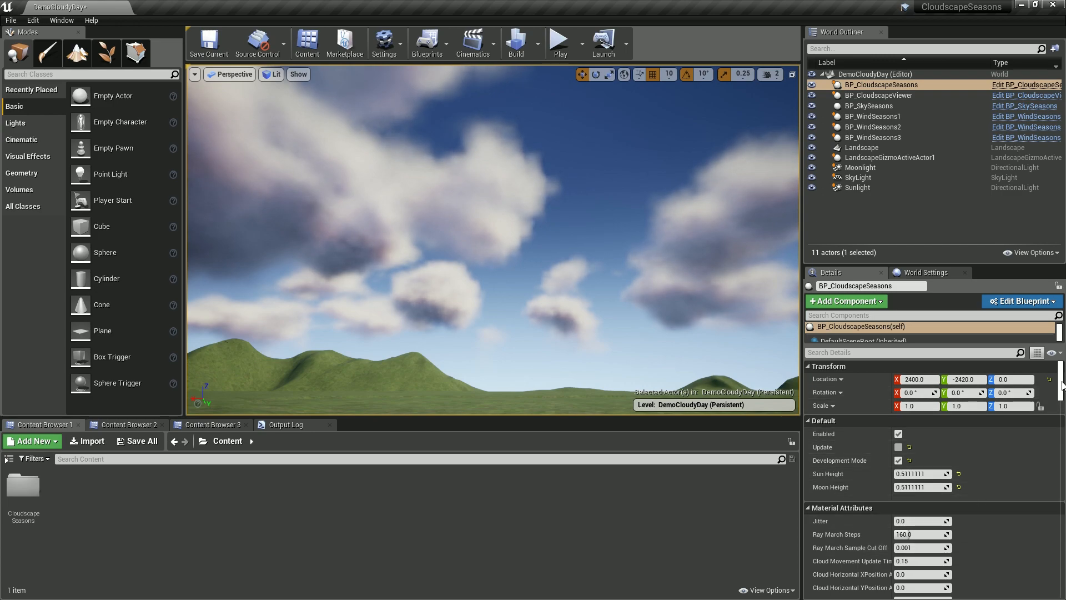
Step: Look up at a cloud and set the Jitter of BP_CloudscapeSeasons to 1 in its material attributes
left_click_drag(1062, 387, 1063, 381)
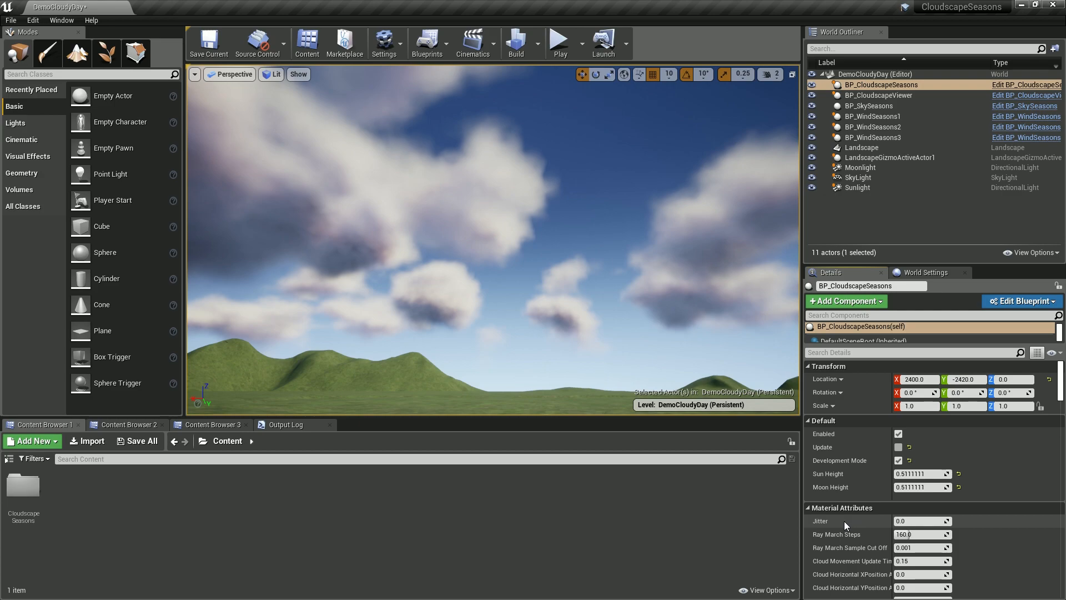
right_click_drag(564, 311, 564, 293)
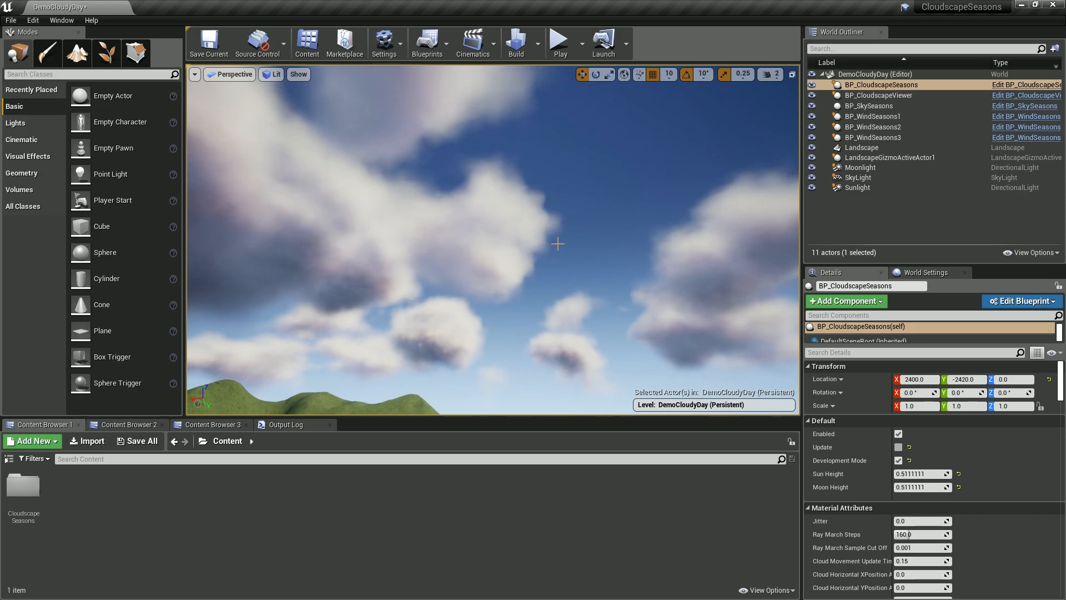
right_click_drag(559, 246, 530, 255)
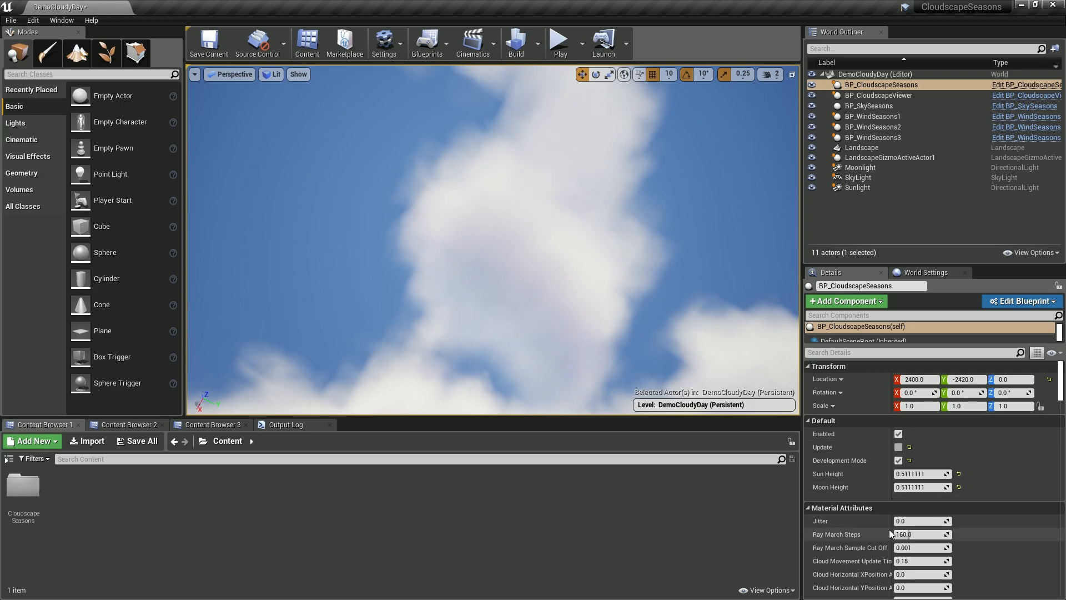
left_click(908, 521)
type("1")
key("Return")
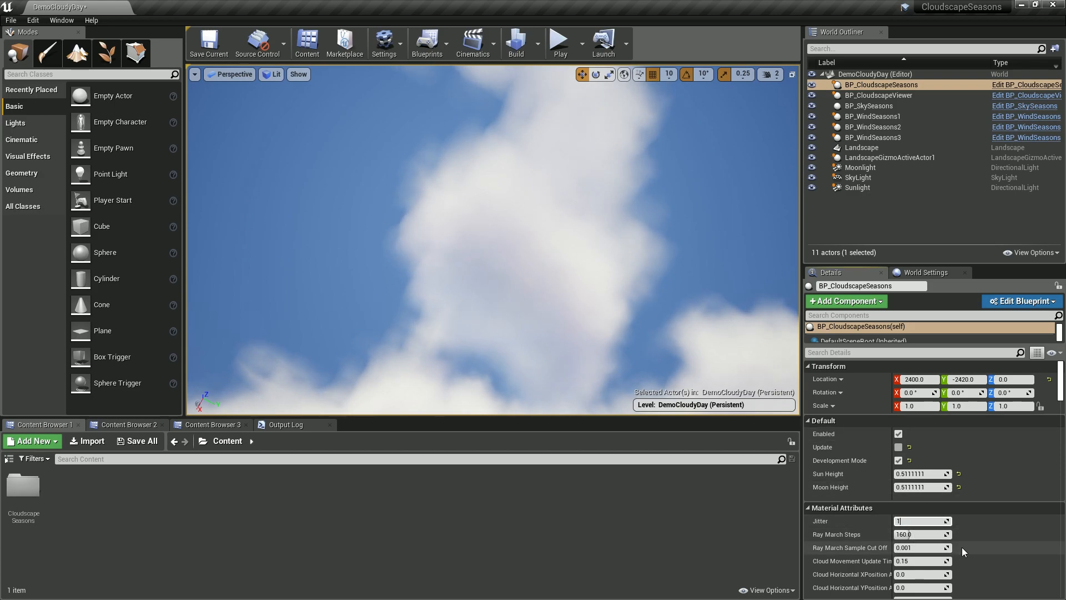
Step: Raise the viewport camera speed to 8 and fly up close to the clouds
mouse_move(597, 254)
right_mouse_down()
mouse_move(596, 322)
mouse_move(616, 278)
mouse_move(599, 233)
mouse_move(600, 272)
right_mouse_up()
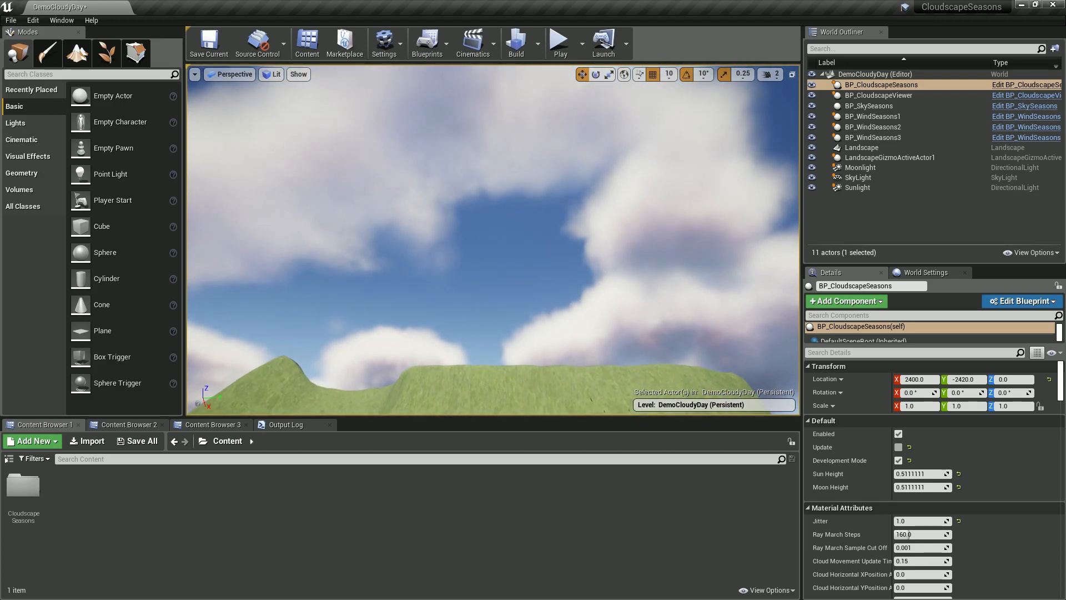
left_click(771, 74)
left_click_drag(780, 104, 839, 110)
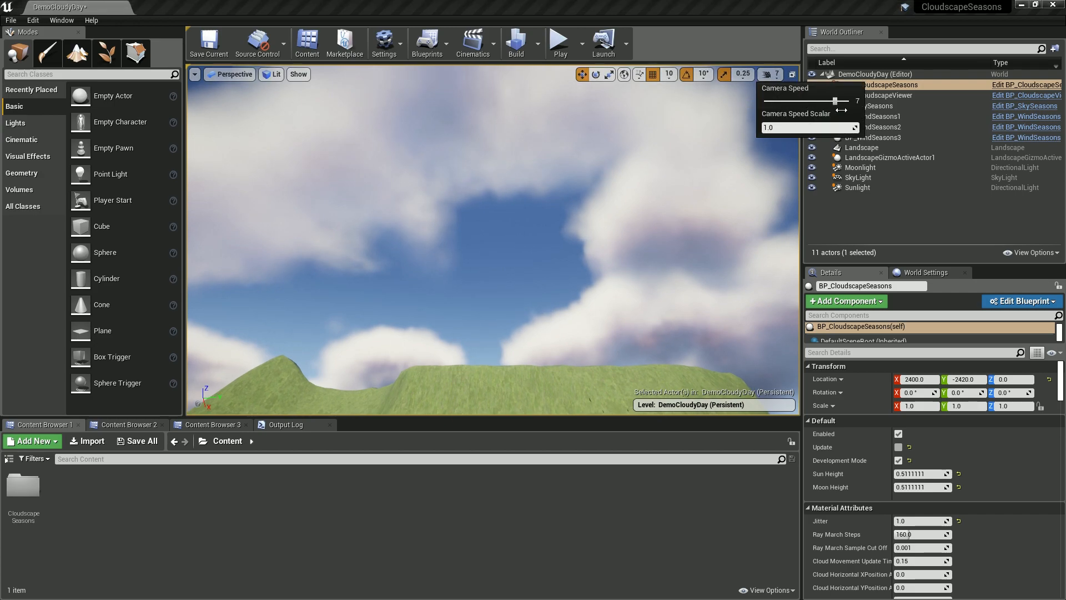
right_click_drag(585, 227, 522, 224)
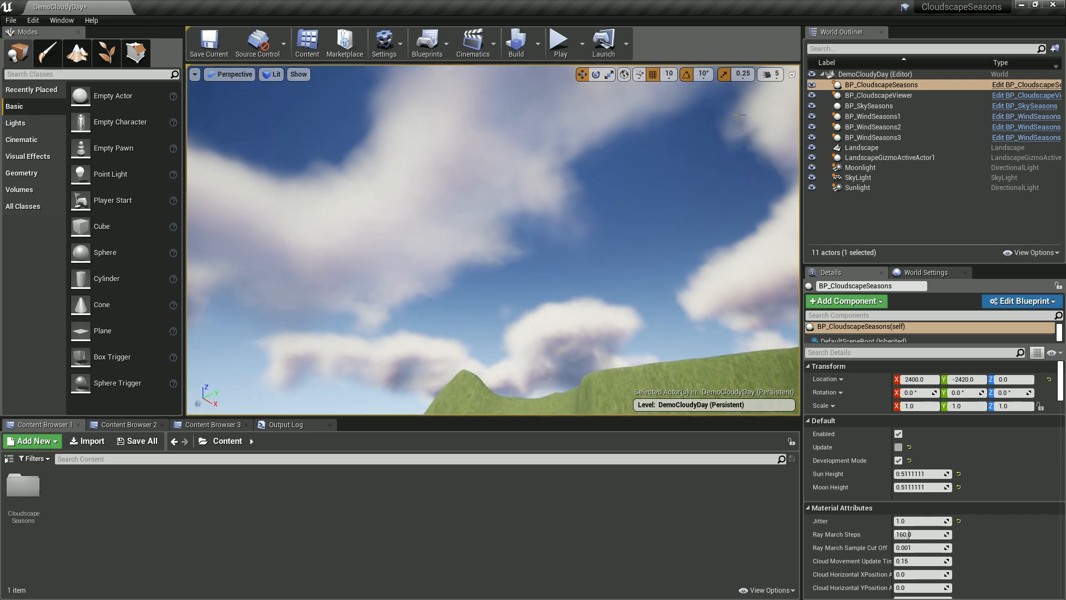
left_click(777, 78)
left_click_drag(811, 102, 857, 104)
right_click_drag(627, 213, 533, 170)
key("w")
key("w")
key("w")
key("w")
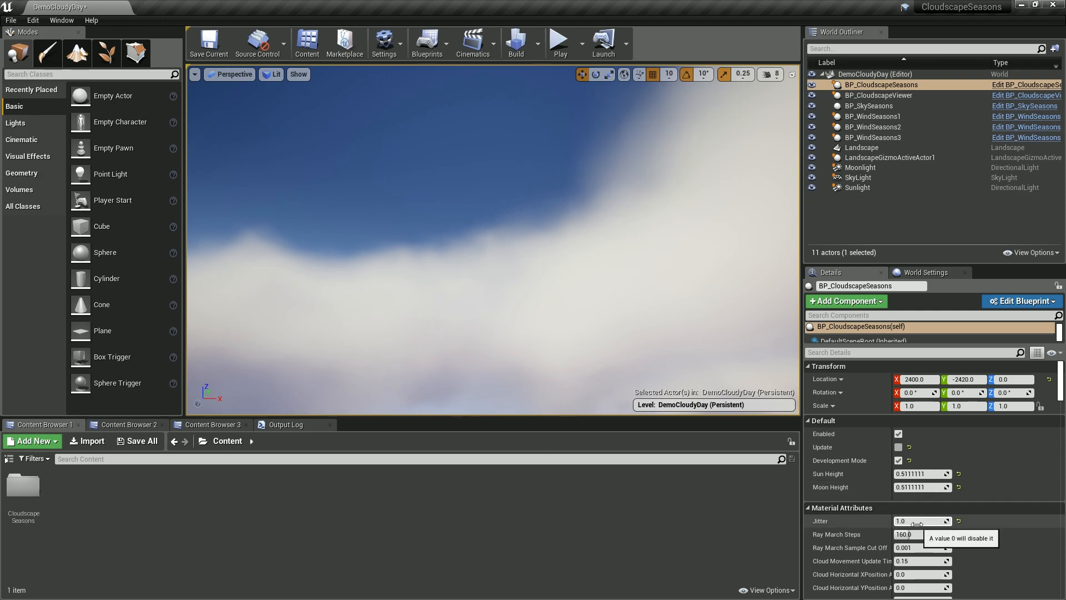
Step: Disable Jitter on BP_CloudscapeSeasons by setting it to 0, and examine the cloud edges up close
left_click(917, 524)
type("0")
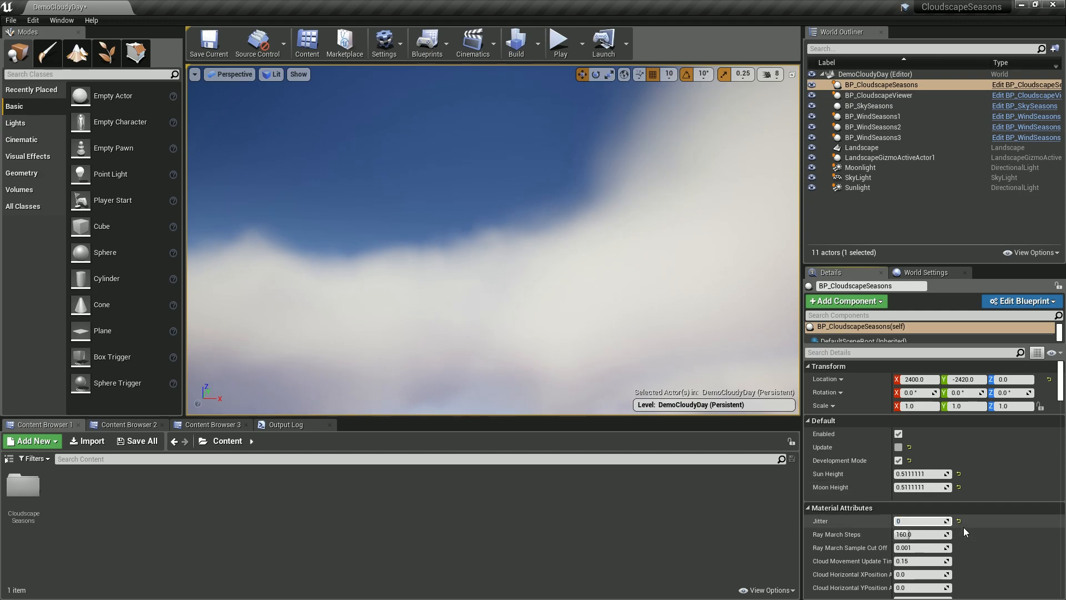
key("Return")
right_click_drag(627, 261, 577, 217)
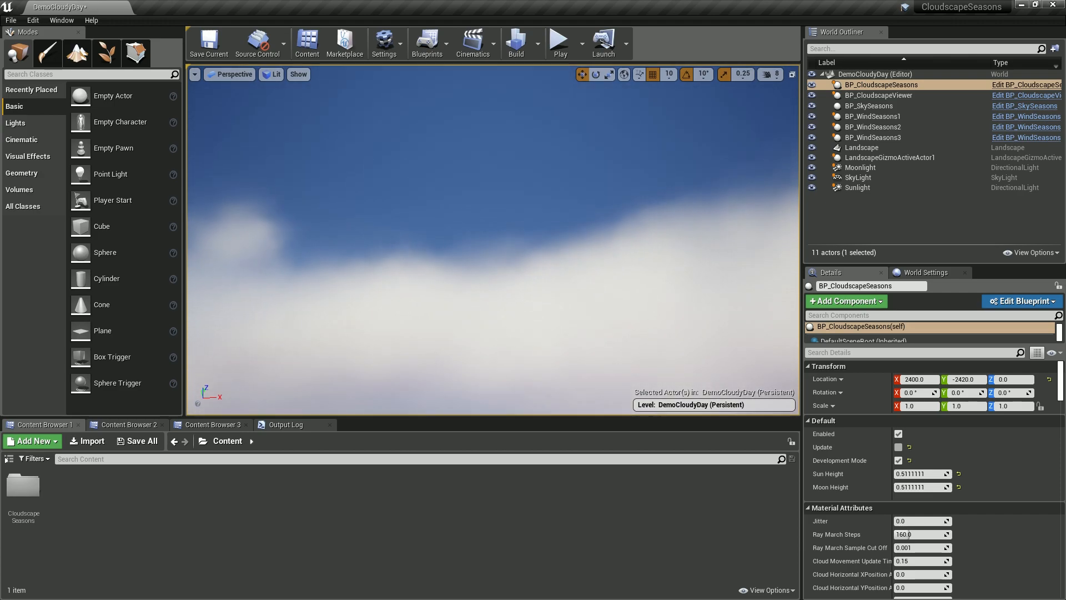
right_click_drag(577, 216, 678, 249)
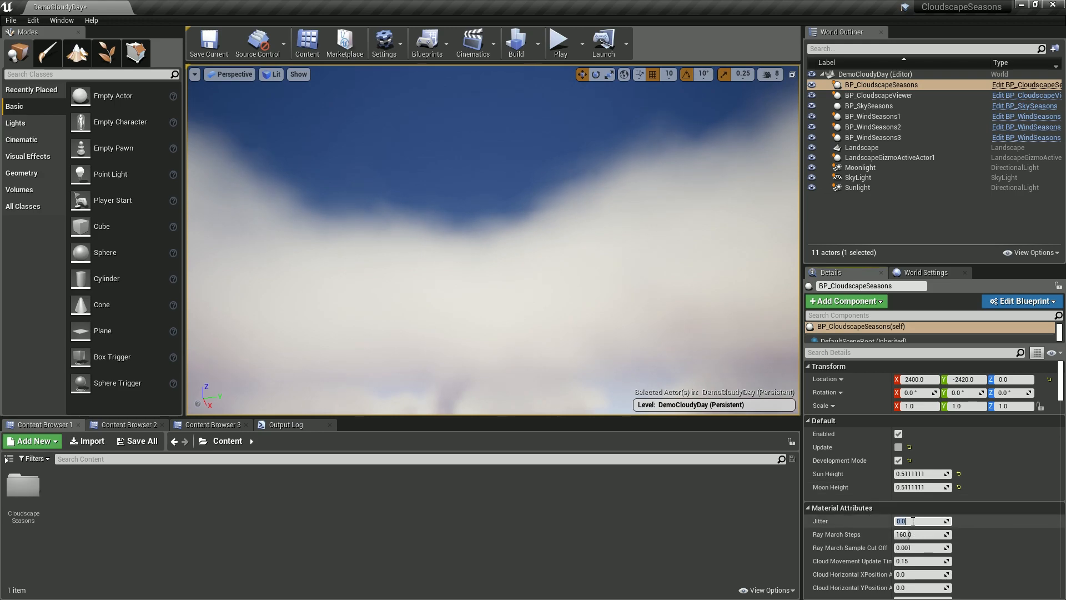
Step: Set Jitter back to 1 and Ray March Steps to 320, viewing the clouds from nearby
type("1")
key("Return")
mouse_move(494, 193)
right_mouse_down()
mouse_move(466, 205)
mouse_move(492, 193)
right_mouse_up()
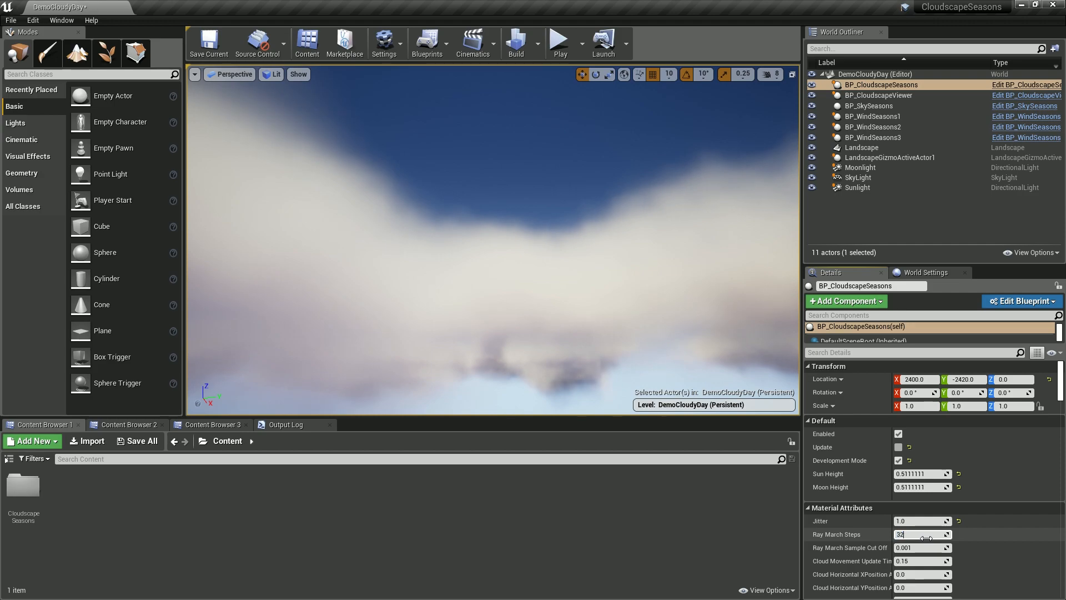
key("Return")
right_click_drag(613, 289, 551, 318)
mouse_move(880, 545)
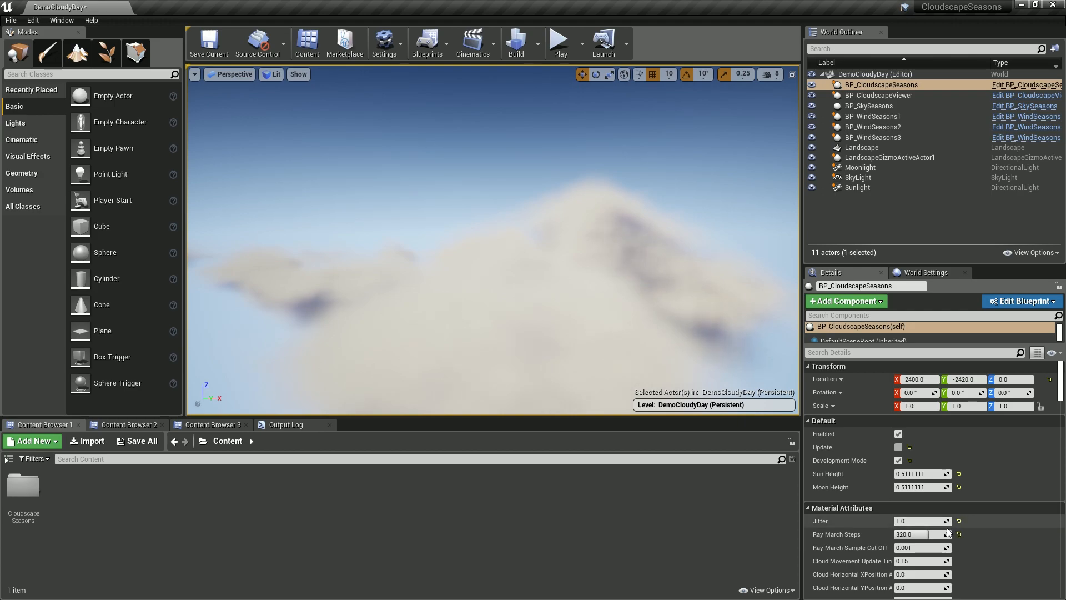
Step: Try a Jitter of about 1.12, restore it to 1, and widen the property name column
left_click_drag(946, 523, 952, 523)
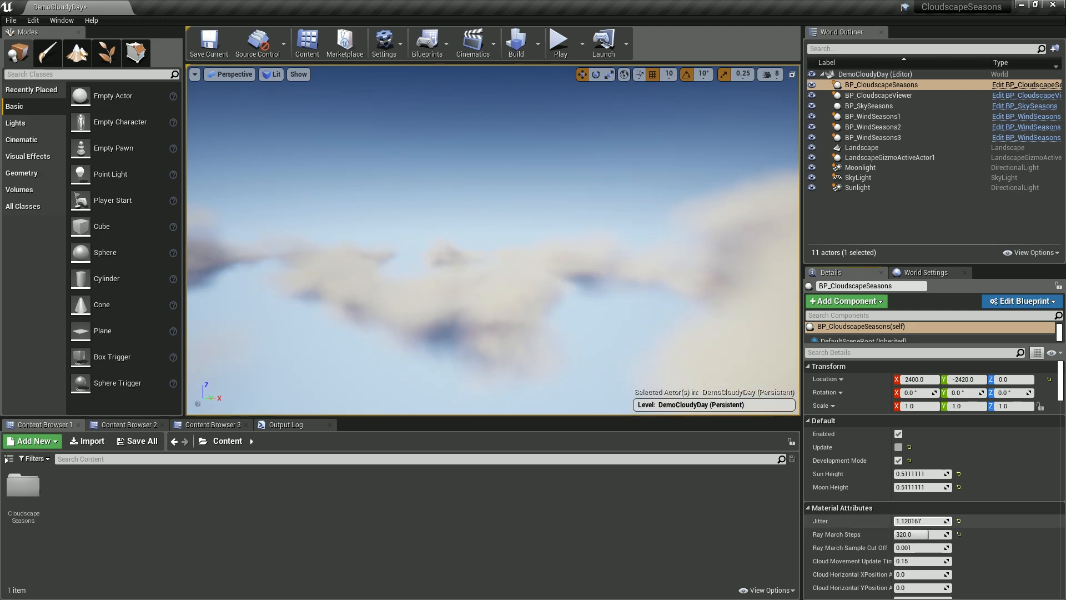
left_click(958, 521)
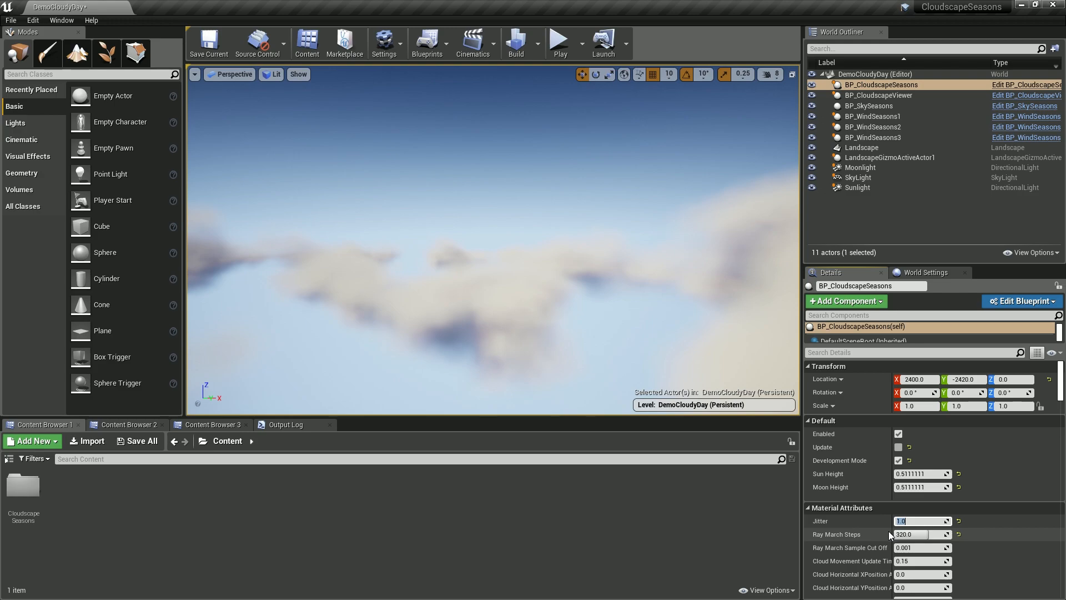
left_click_drag(889, 530, 913, 531)
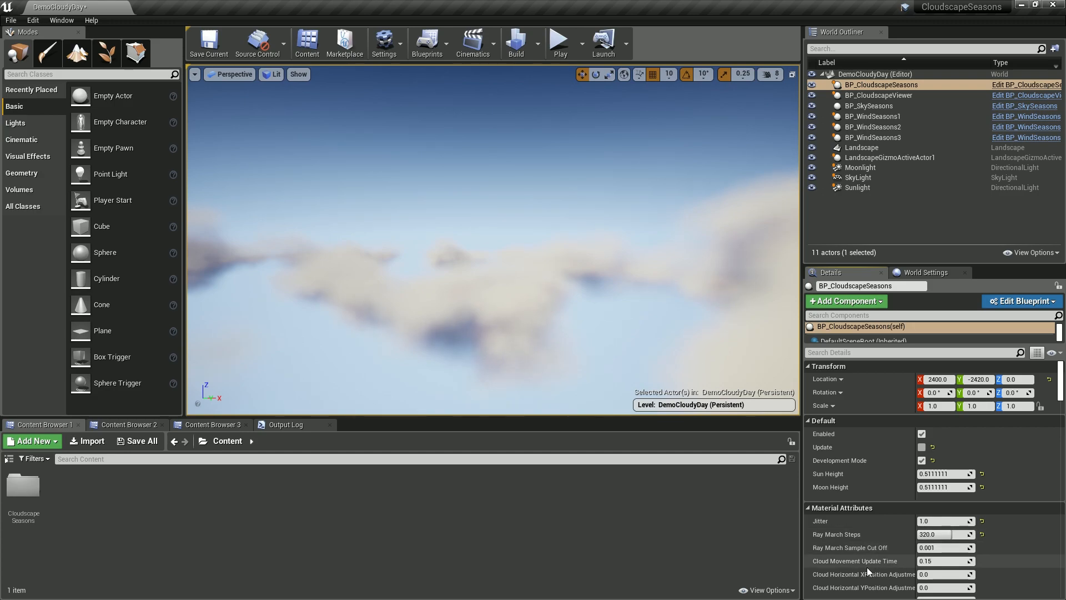
Step: Play the level in the editor, end the session, and fly the view down to the landscape
left_click(555, 33)
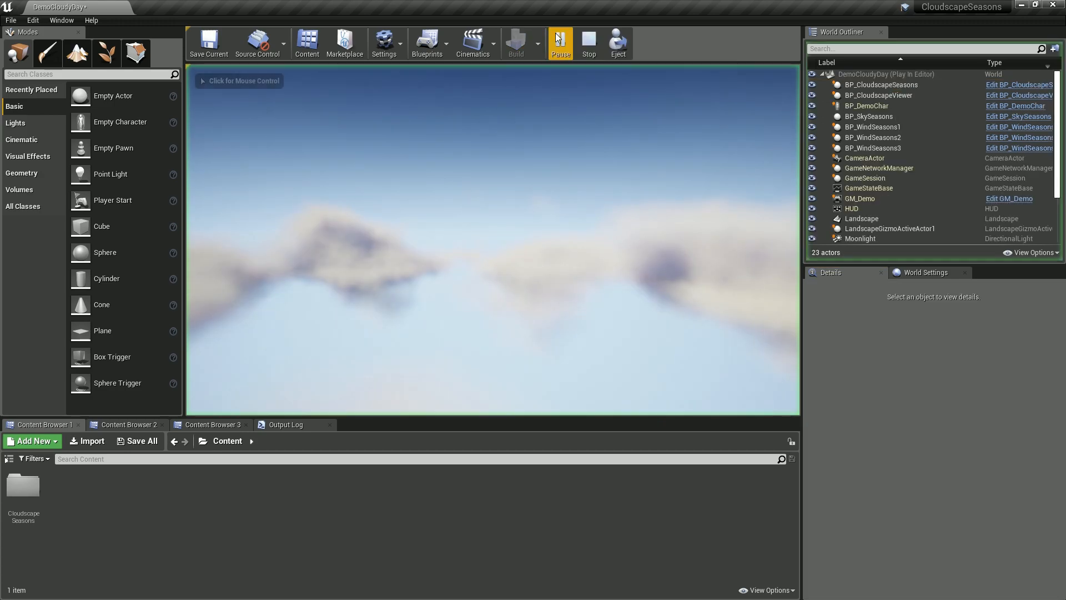
left_click(617, 42)
key("w")
right_click_drag(492, 239, 528, 267)
key("w")
key("w")
key("Escape")
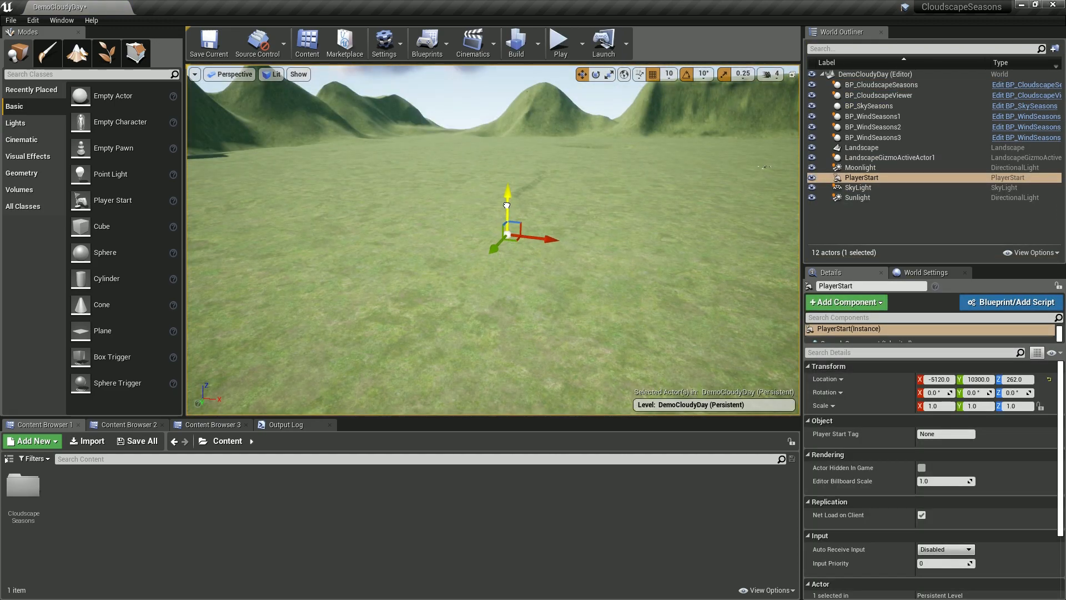
Step: Play the level in the editor, look up at the clouds, and end the session
left_click(561, 44)
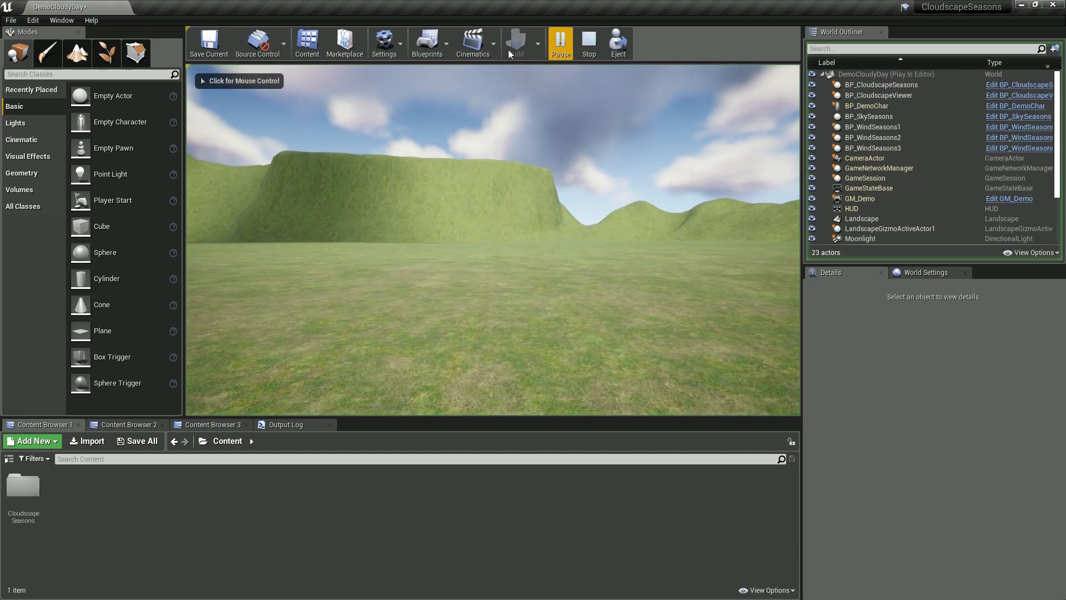
left_click(493, 239)
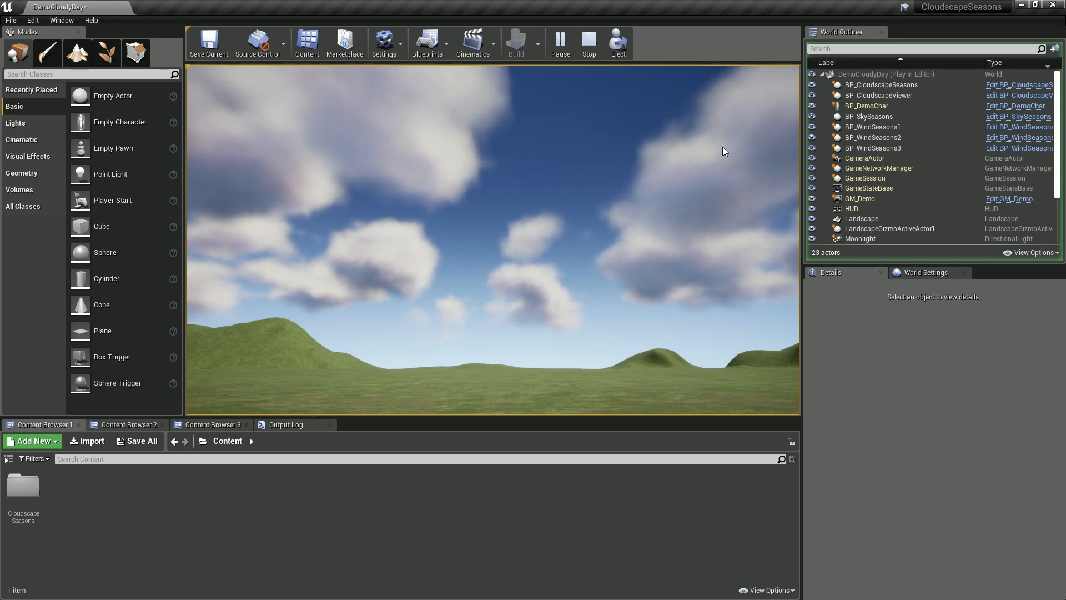
key("Escape")
Step: Select BP_CloudscapeSeasons and widen the property name column so the full Material Attributes names fit
left_click(885, 85)
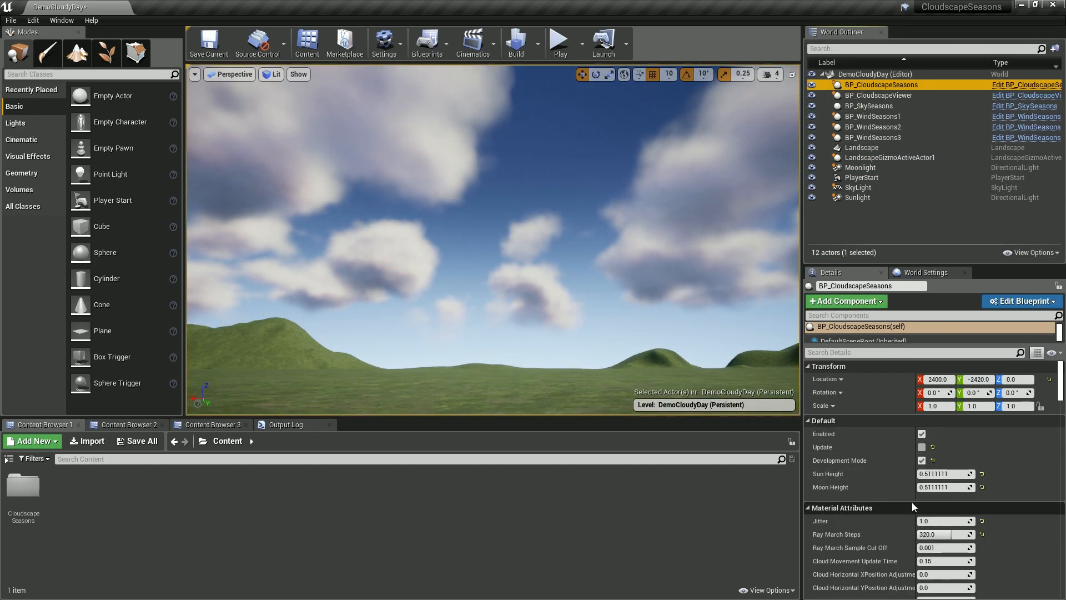
scroll(913, 507, "down", 1)
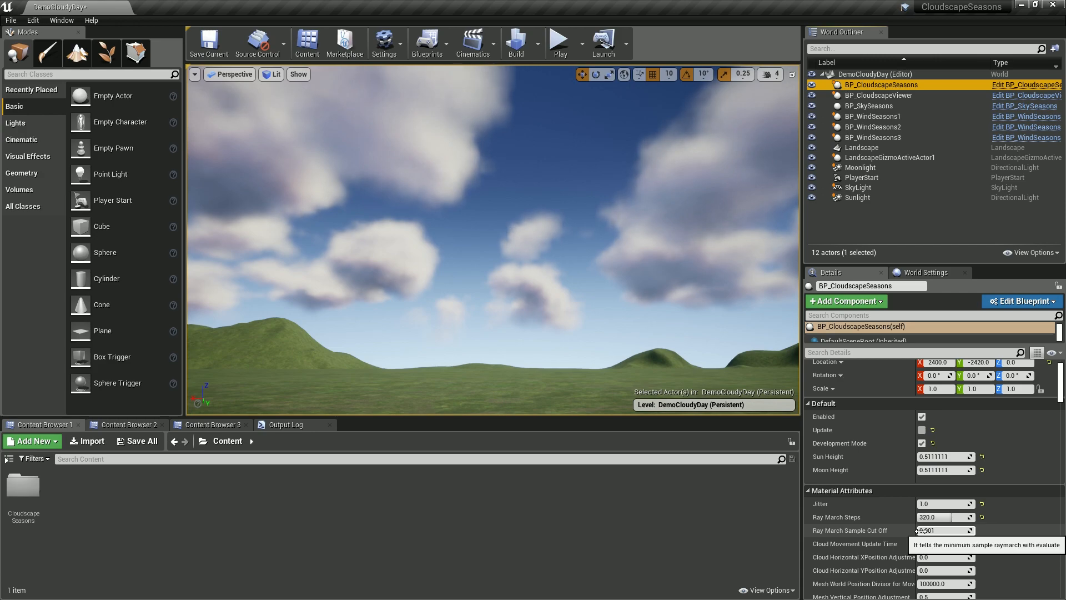
scroll(985, 544, "down", 1)
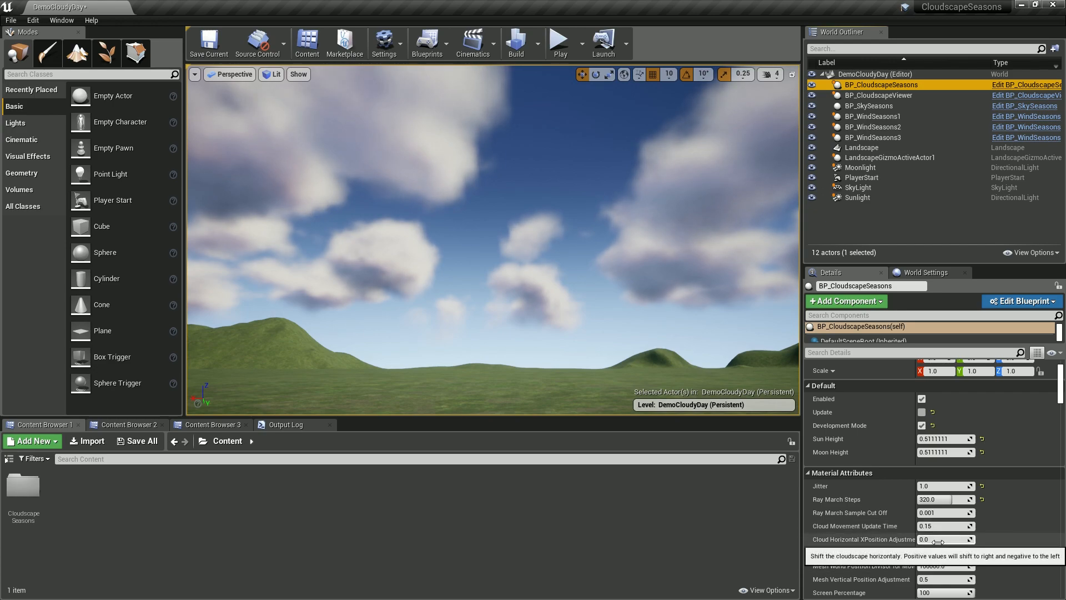
left_click_drag(917, 536, 937, 536)
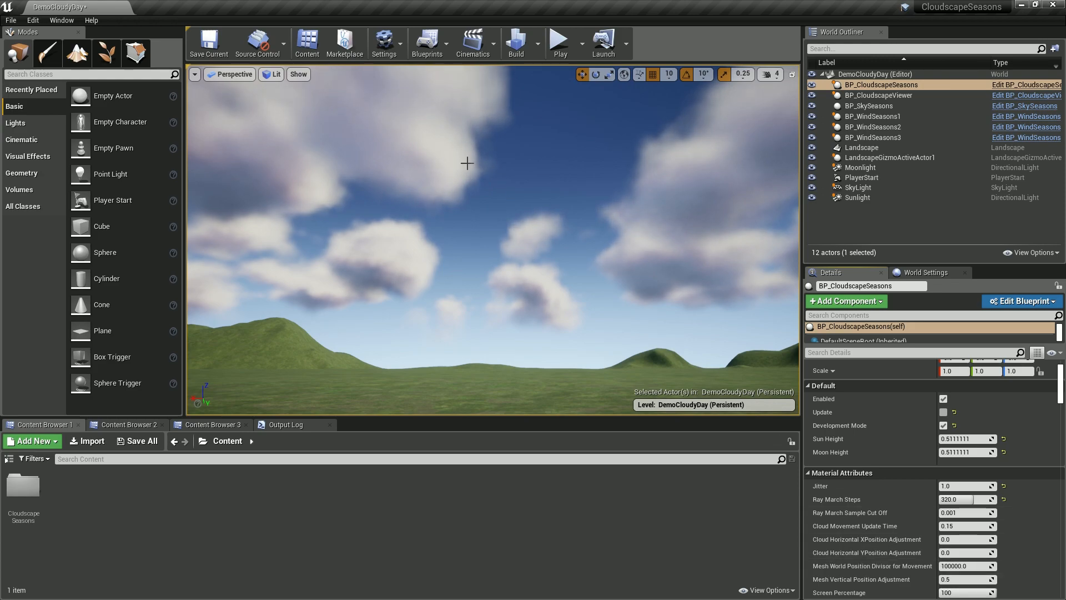
Step: Frame BP_CloudscapeViewer to inspect its bounding mesh, and run a brief play session to return to the ground
left_click(877, 97)
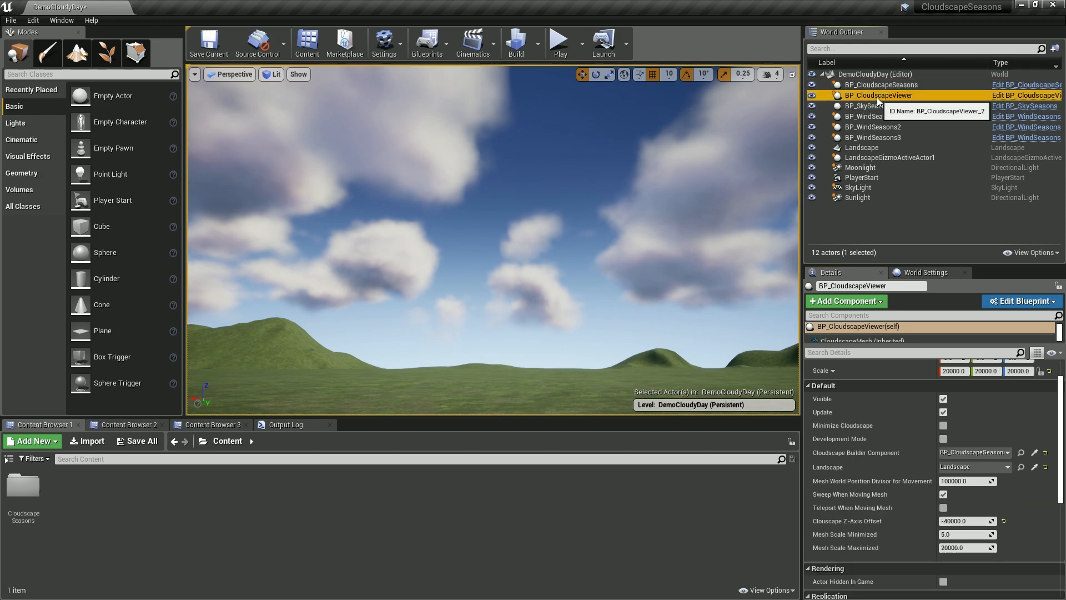
mouse_move(595, 196)
right_mouse_down()
mouse_move(515, 260)
mouse_move(594, 181)
mouse_move(581, 204)
right_mouse_up()
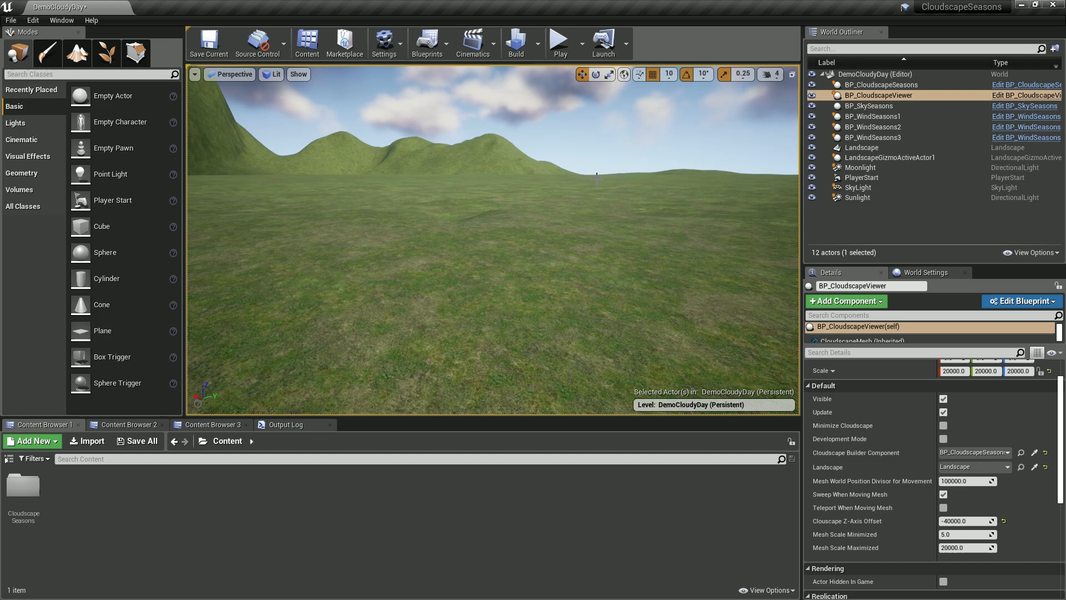
key("f")
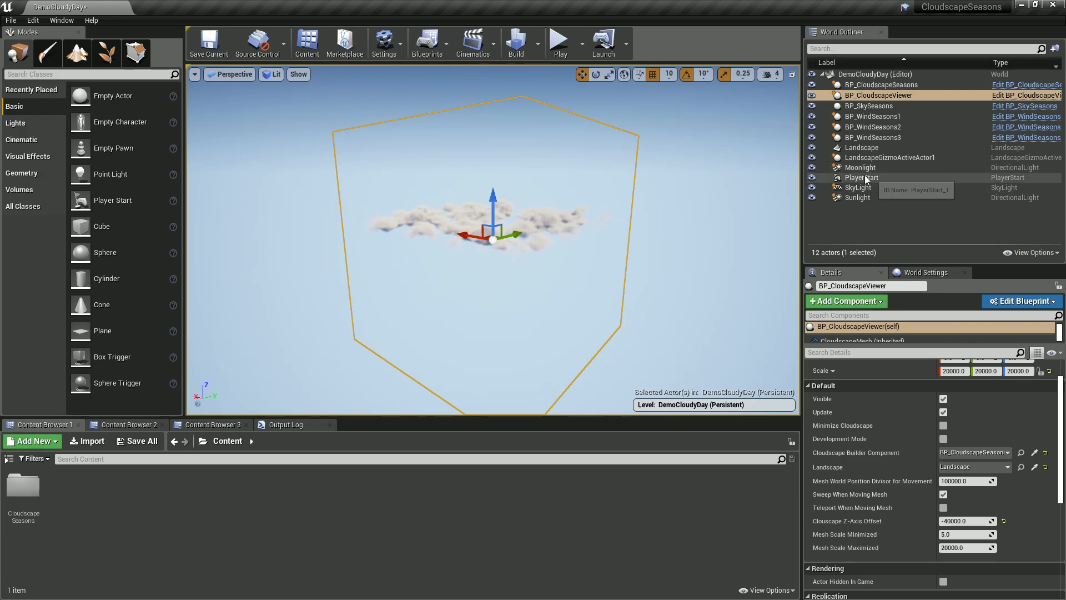
left_click(569, 49)
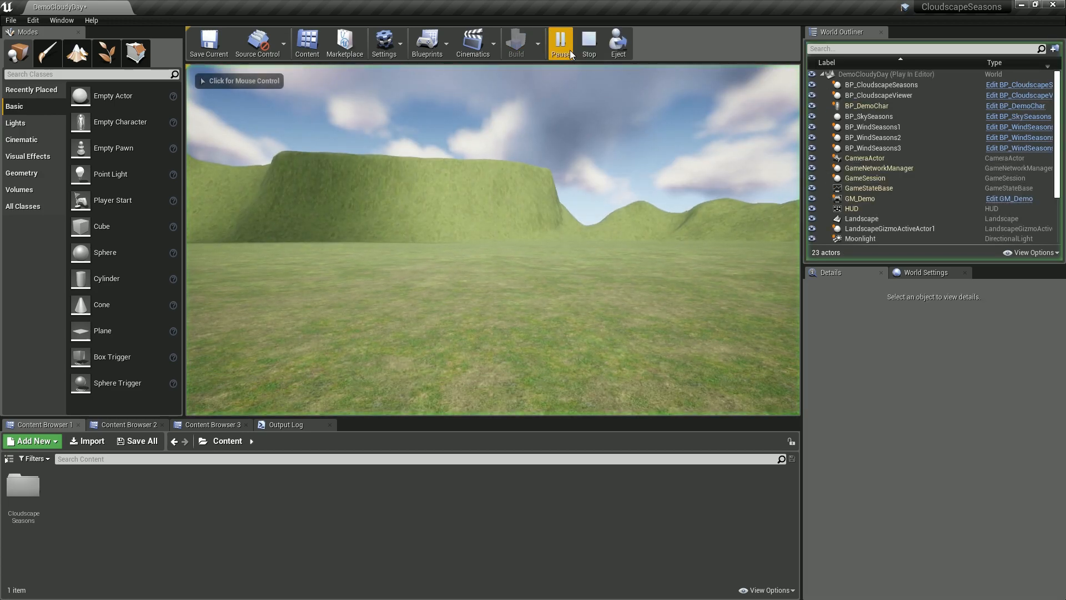
key("Escape")
Step: Select BP_CloudscapeSeasons, fly through the clouds to view them above the landscape, and run a brief play session
left_click(891, 86)
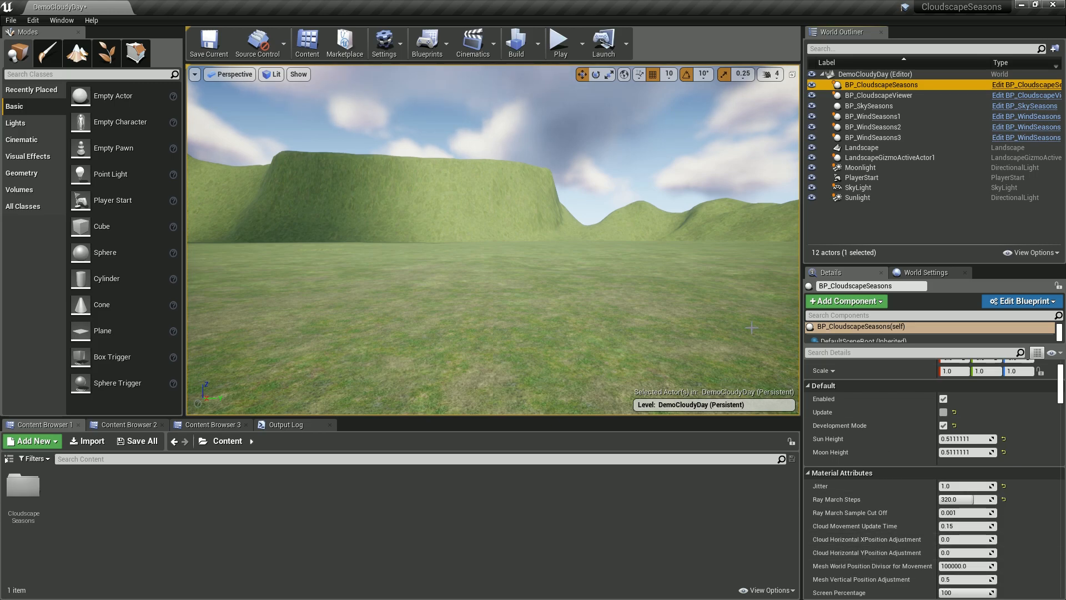
right_click_drag(493, 240, 577, 194)
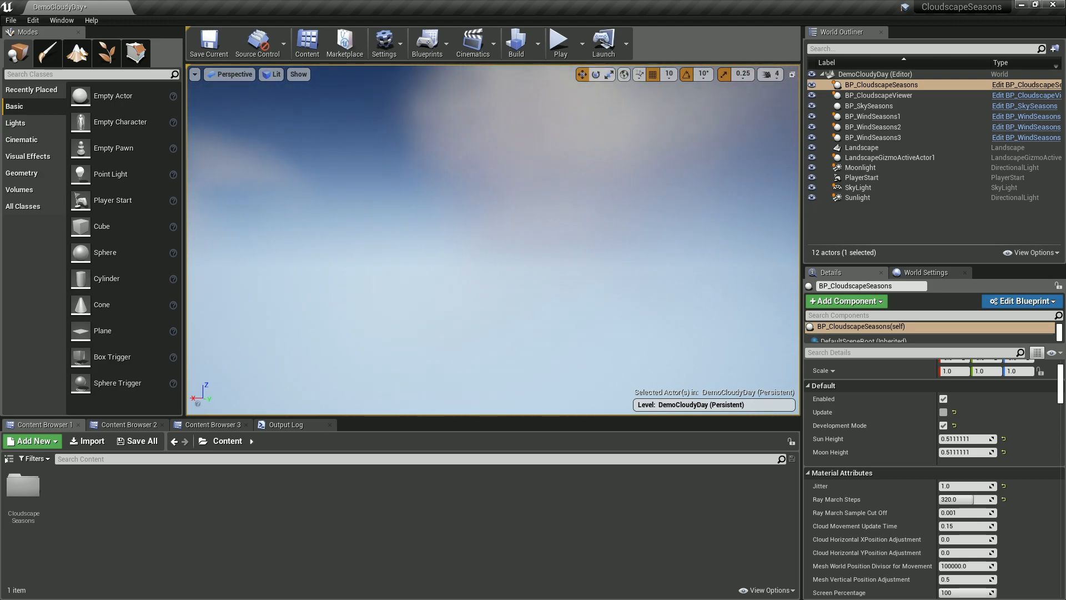
right_click_drag(493, 239, 294, 269)
key("w")
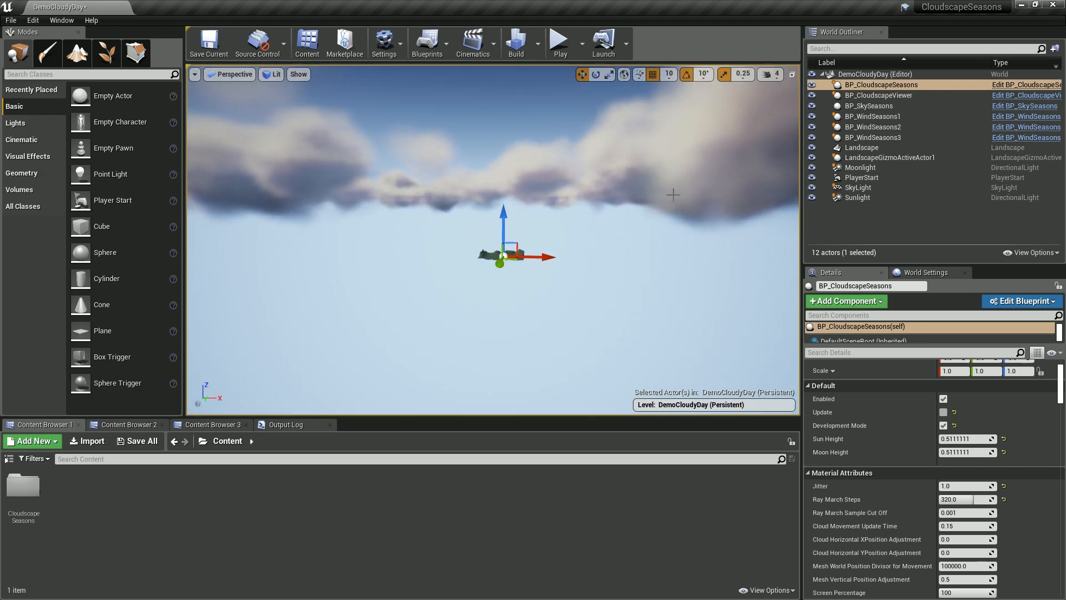
left_click(556, 41)
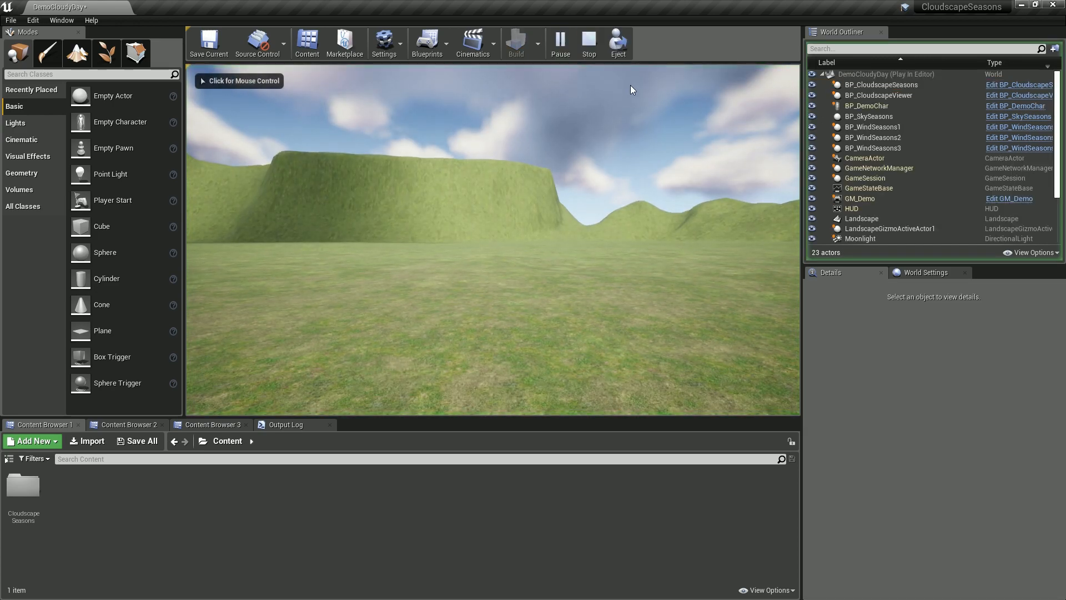
key("Escape")
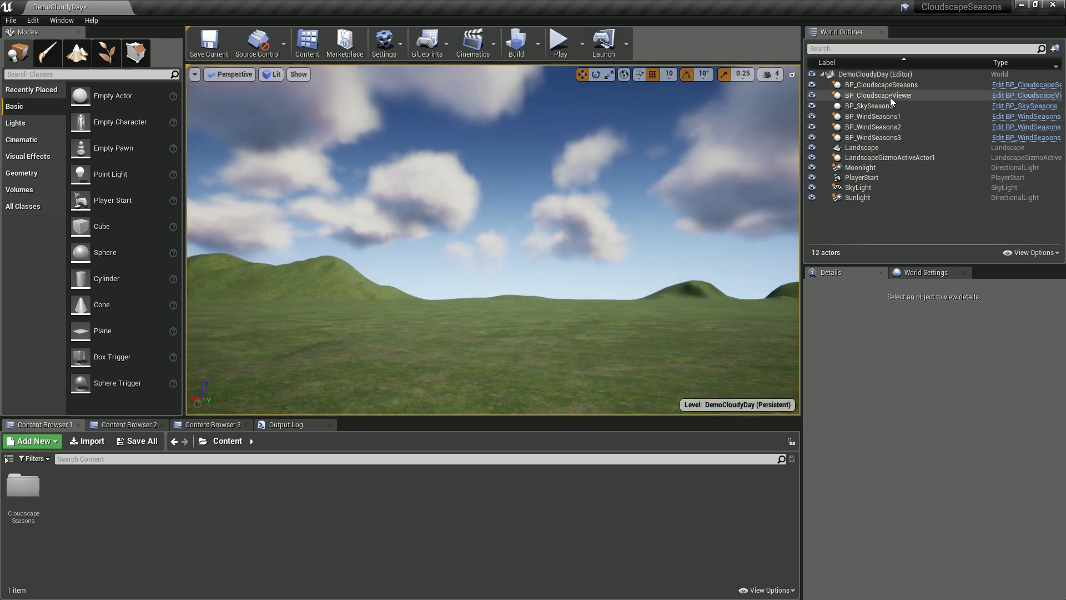
Step: Select BP_CloudscapeSeasons again and review its Material Attributes alongside the clouds seen from the ground
left_click(895, 87)
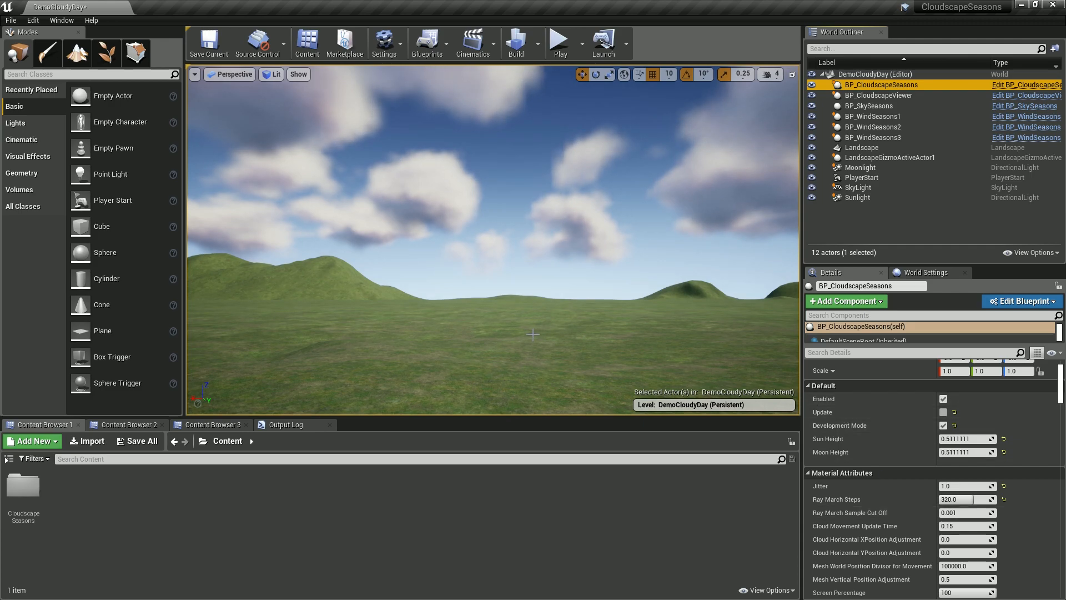
key("f")
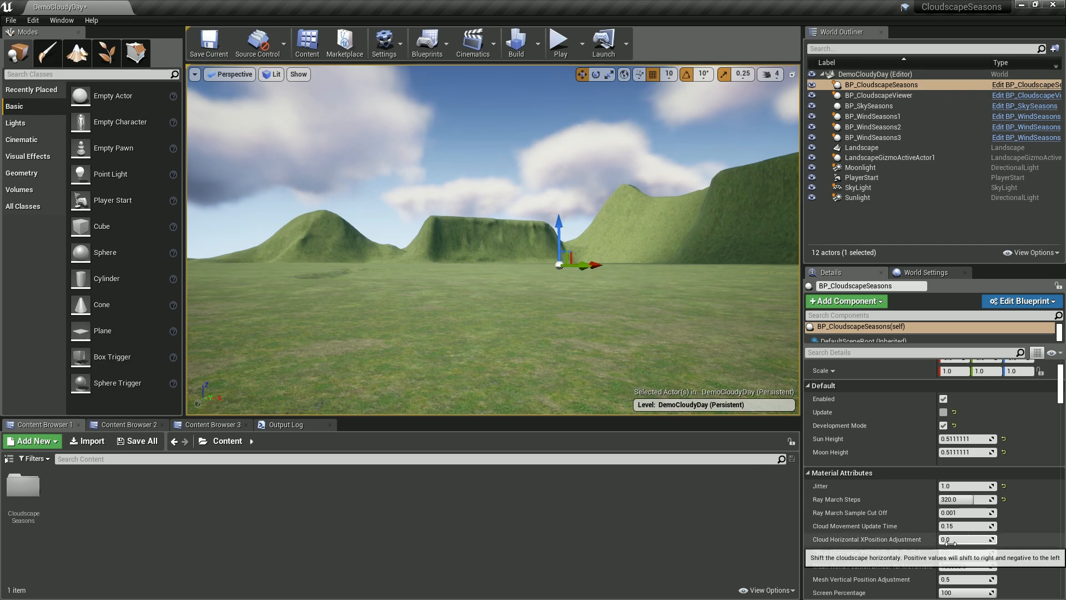
scroll(935, 528, "down", 2)
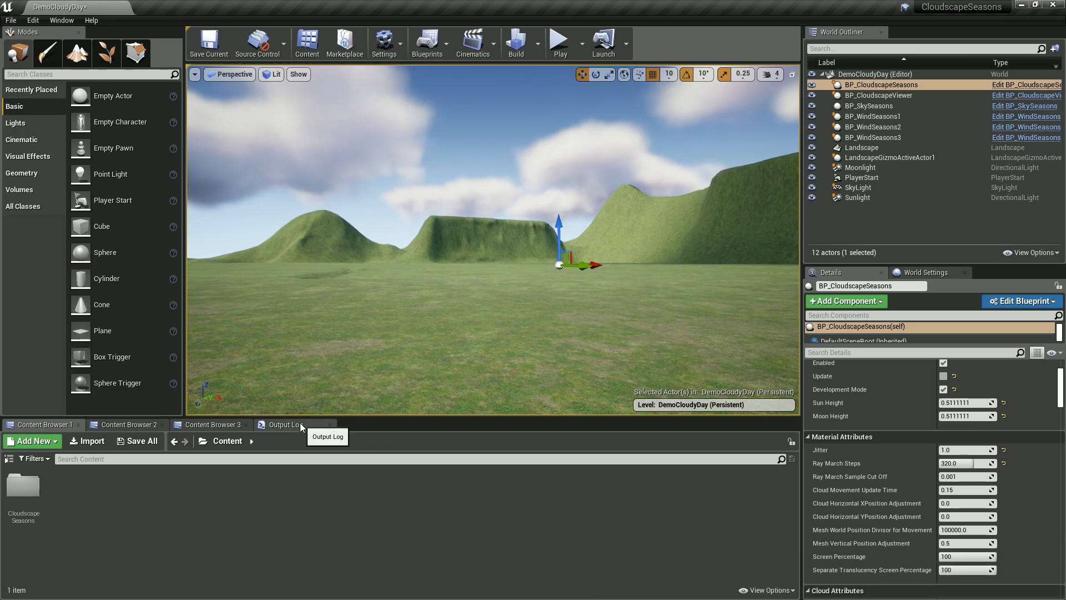
right_click_drag(606, 317, 750, 283)
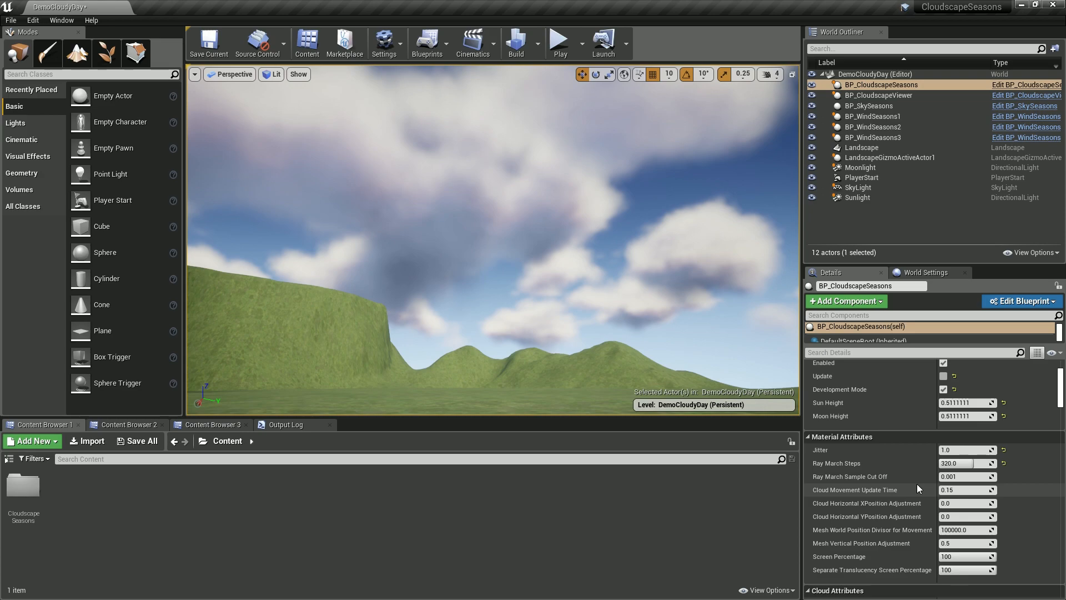
Step: Try lower Cloud Density values down to 18 on BP_CloudscapeSeasons, and restore the density to 256
scroll(917, 485, "down", 4)
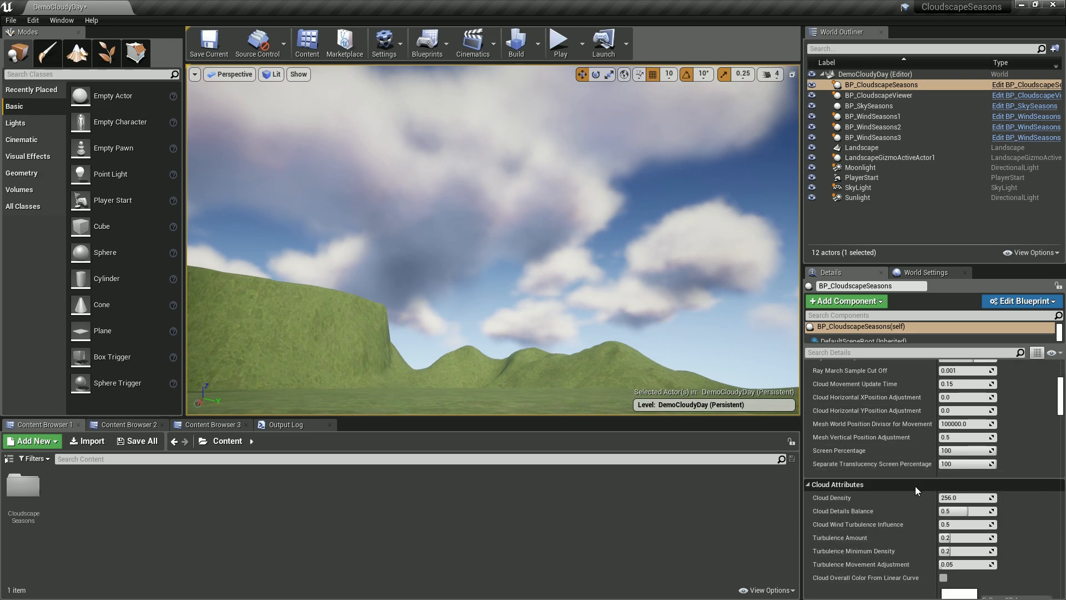
left_click_drag(986, 498, 913, 498)
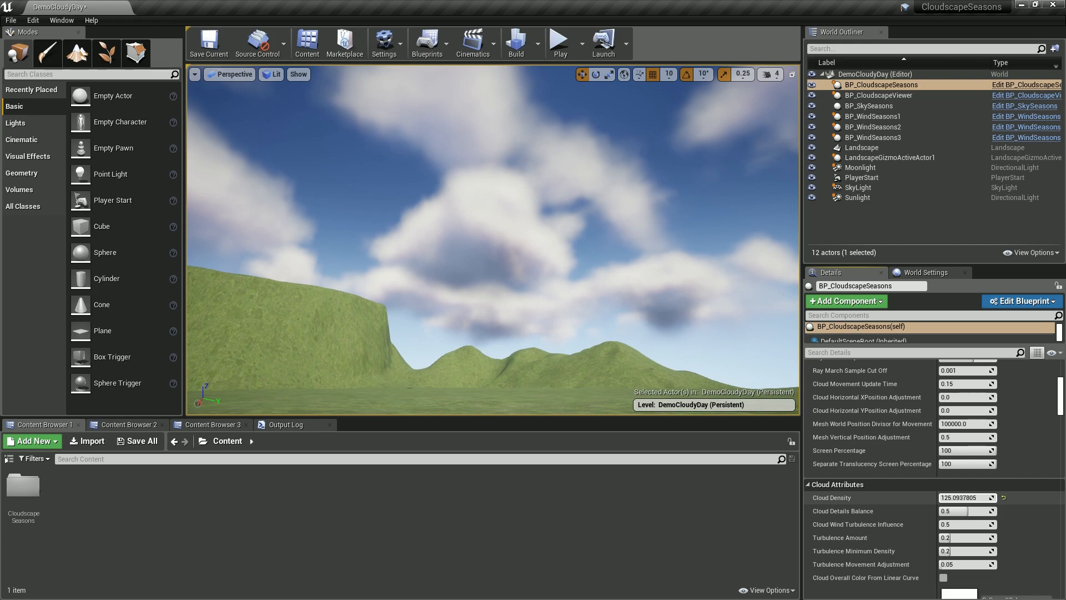
left_click_drag(892, 498, 943, 498)
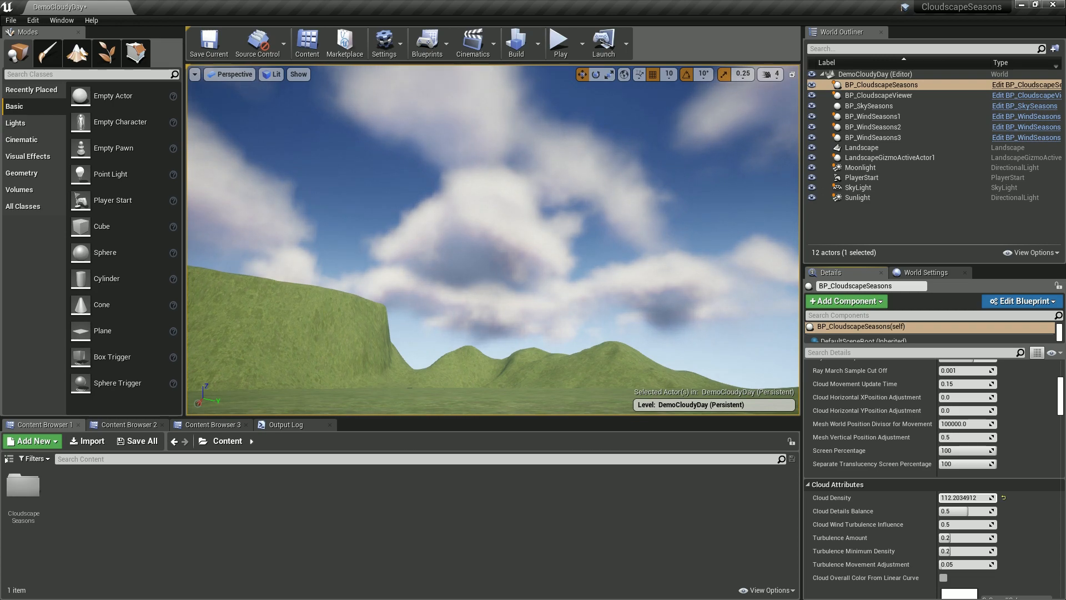
left_click_drag(966, 498, 949, 498)
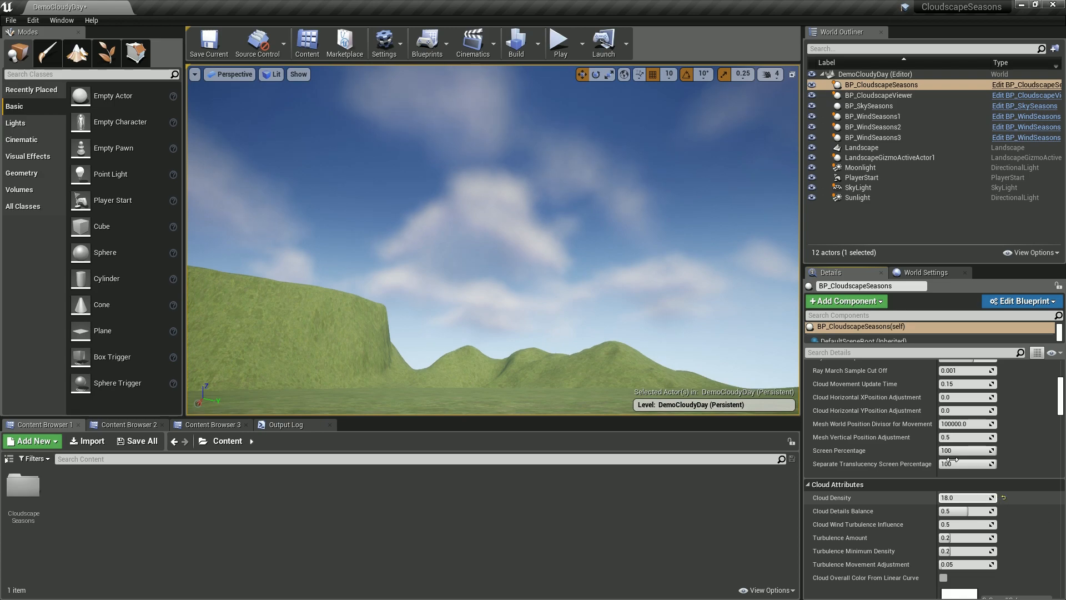
right_click_drag(555, 250, 866, 250)
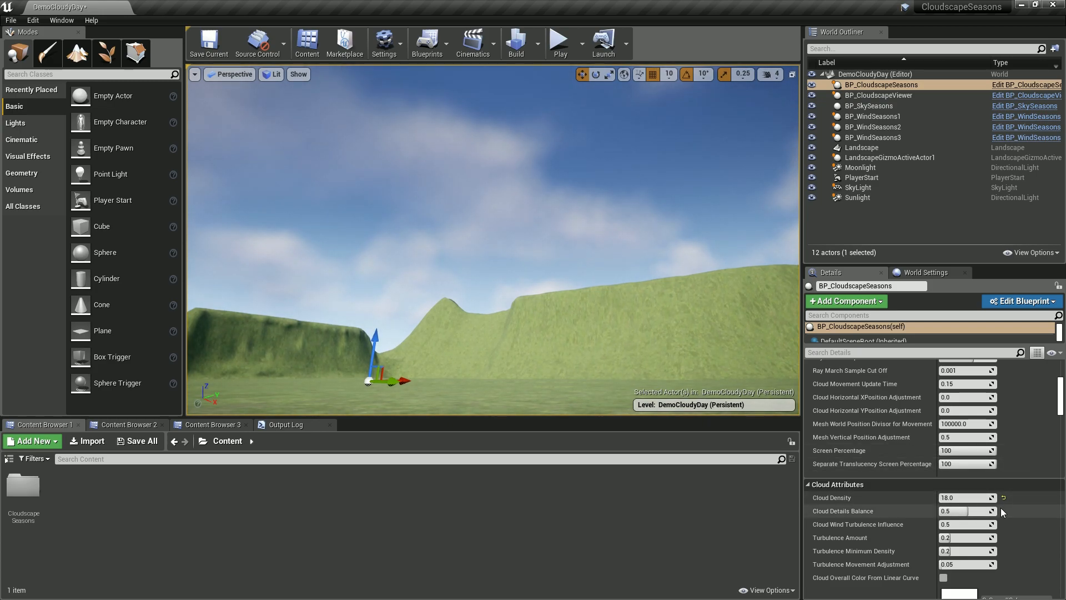
left_click_drag(966, 498, 983, 498)
right_click_drag(637, 338, 239, 310)
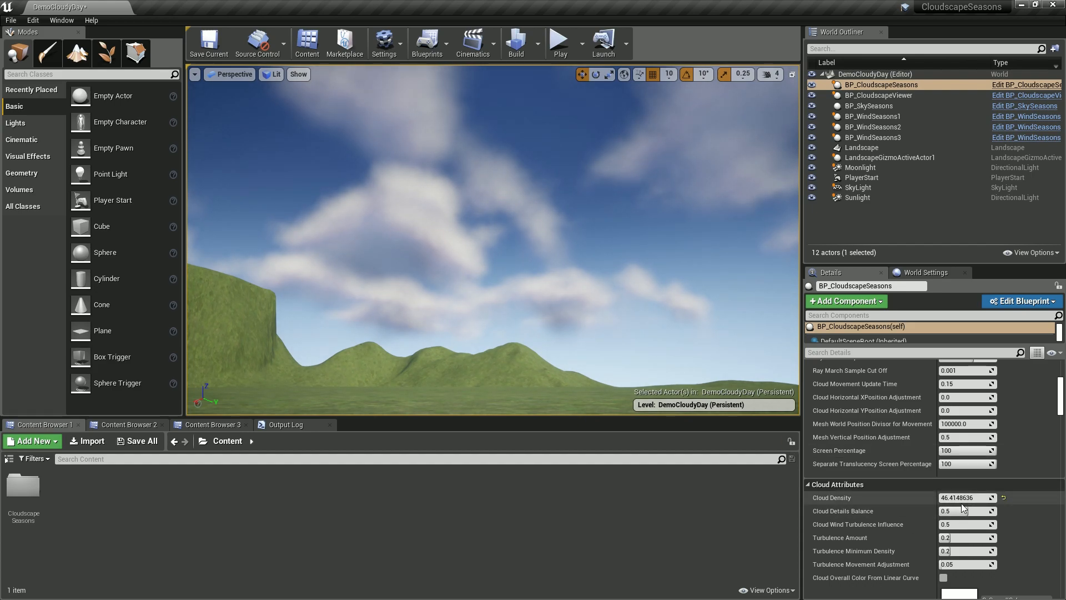
left_click_drag(954, 498, 1009, 495)
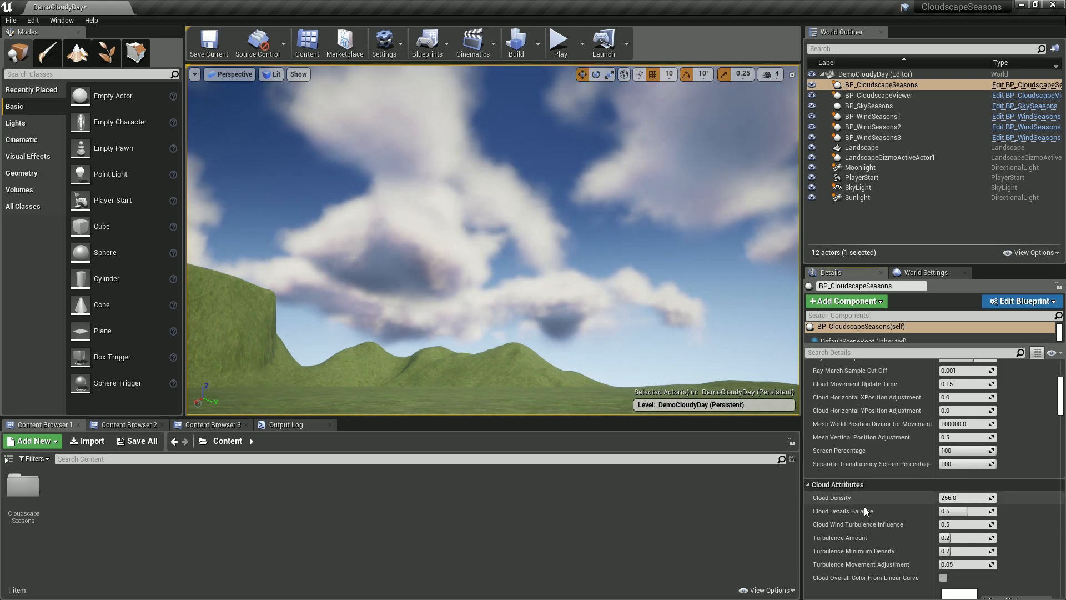
Step: Try a Cloud Details Balance of 0 and restore its default of 0.5
left_click_drag(955, 512, 987, 511)
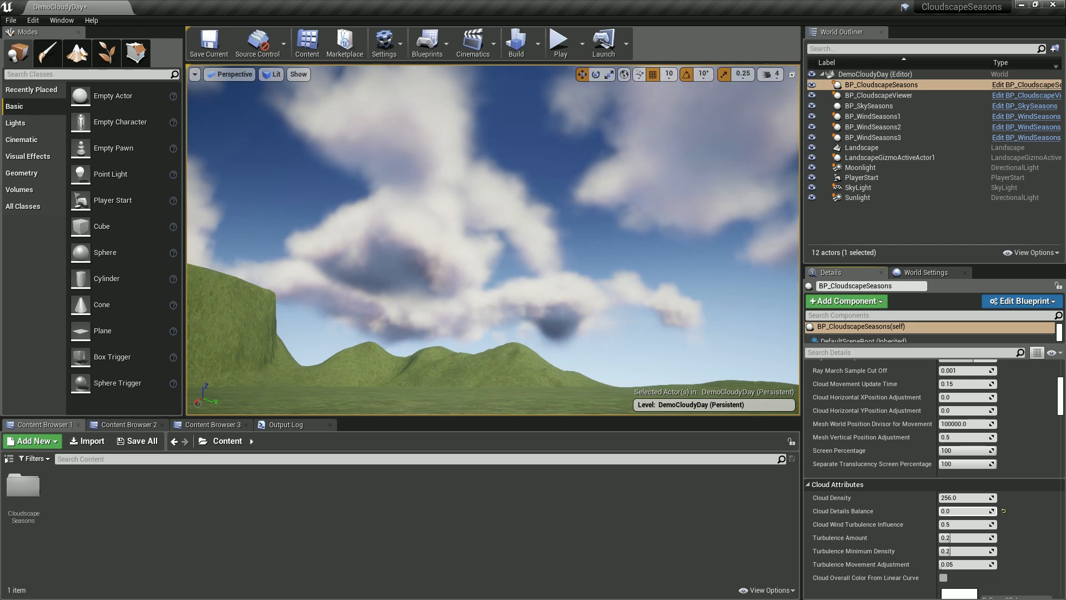
left_click(1003, 511)
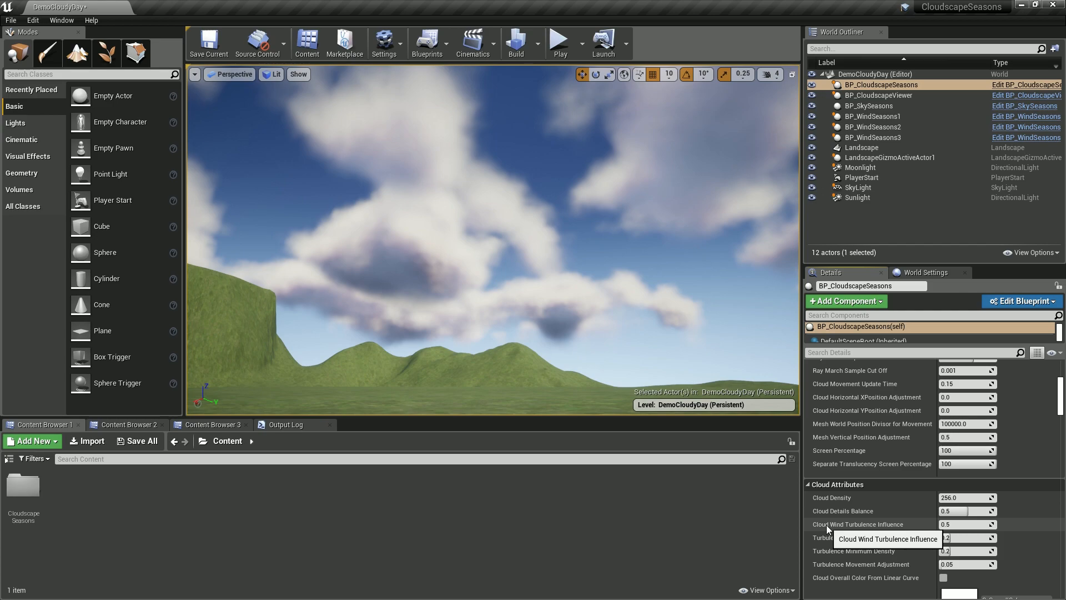
Step: Test a Cloud Wind Turbulence Influence of about 3.78 with a play session, and restore its default of 0.5
left_click_drag(964, 528, 1063, 528)
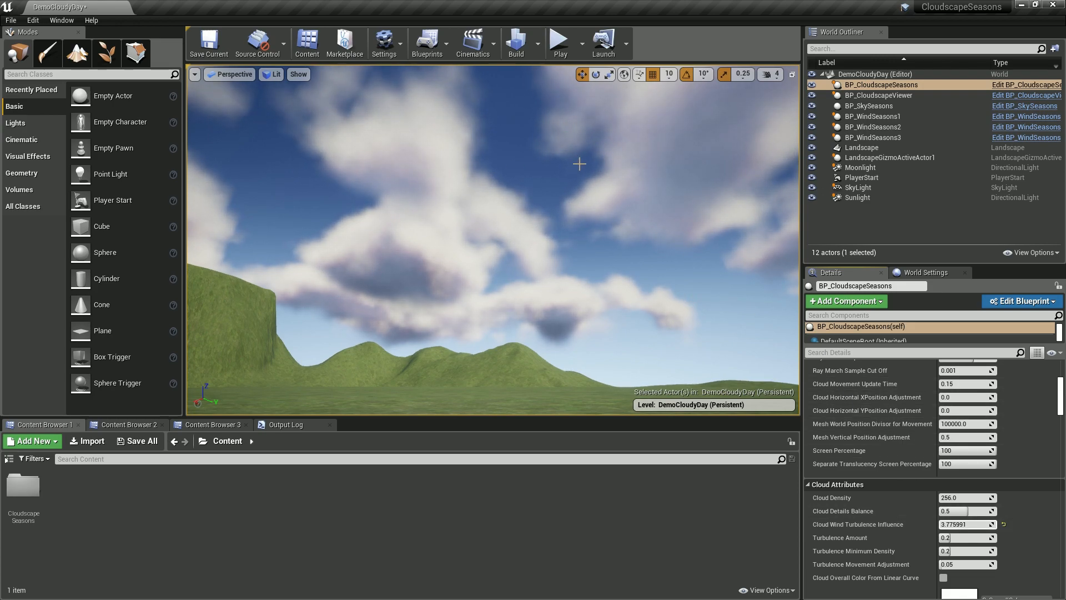
right_click_drag(530, 233, 619, 242)
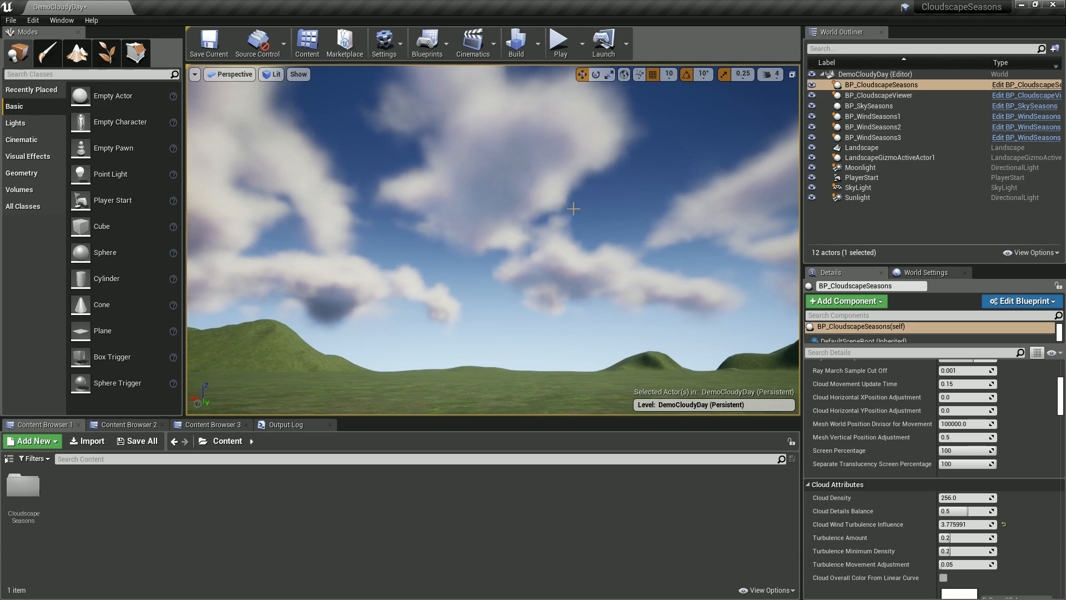
left_click(559, 42)
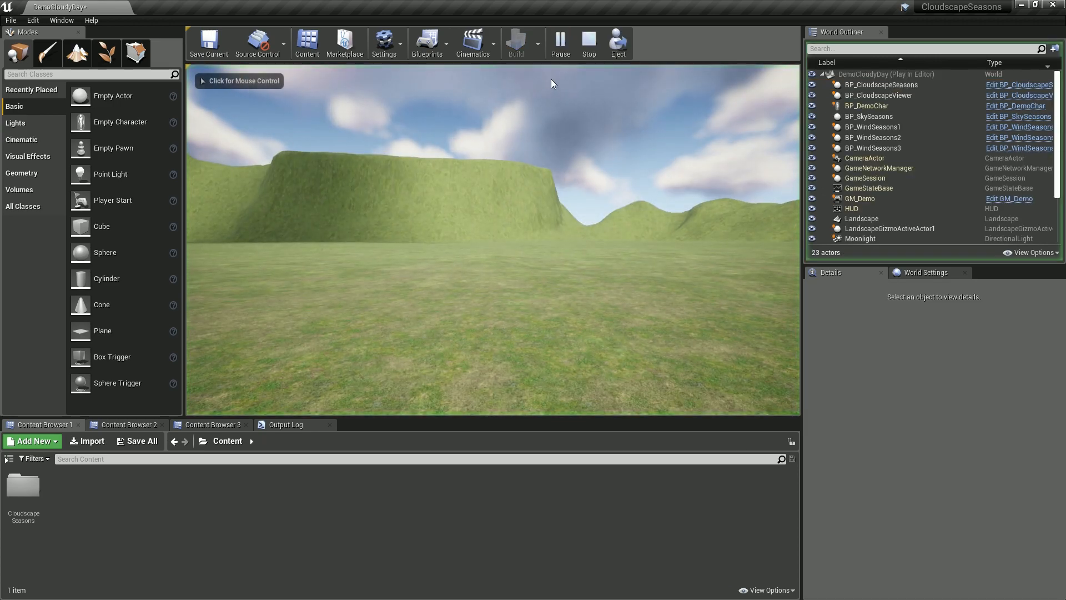
left_click(552, 80)
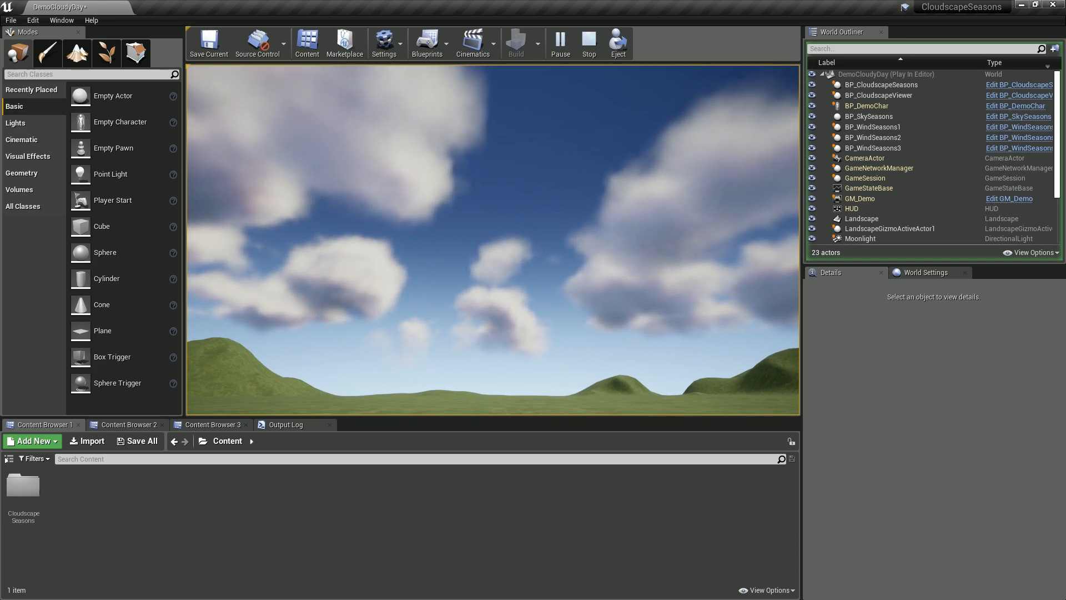
key("Escape")
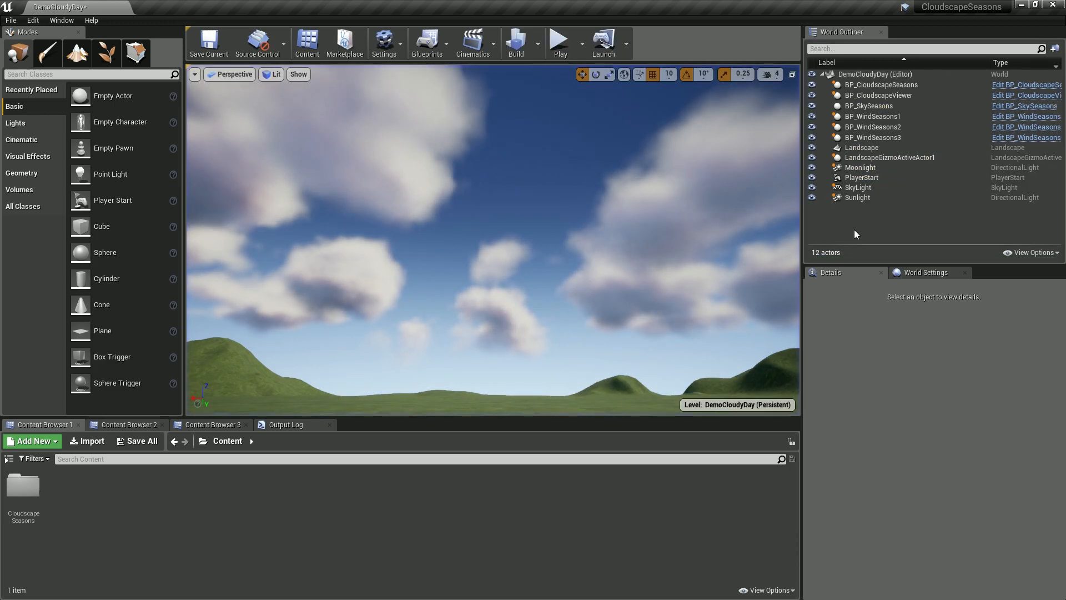
left_click(882, 85)
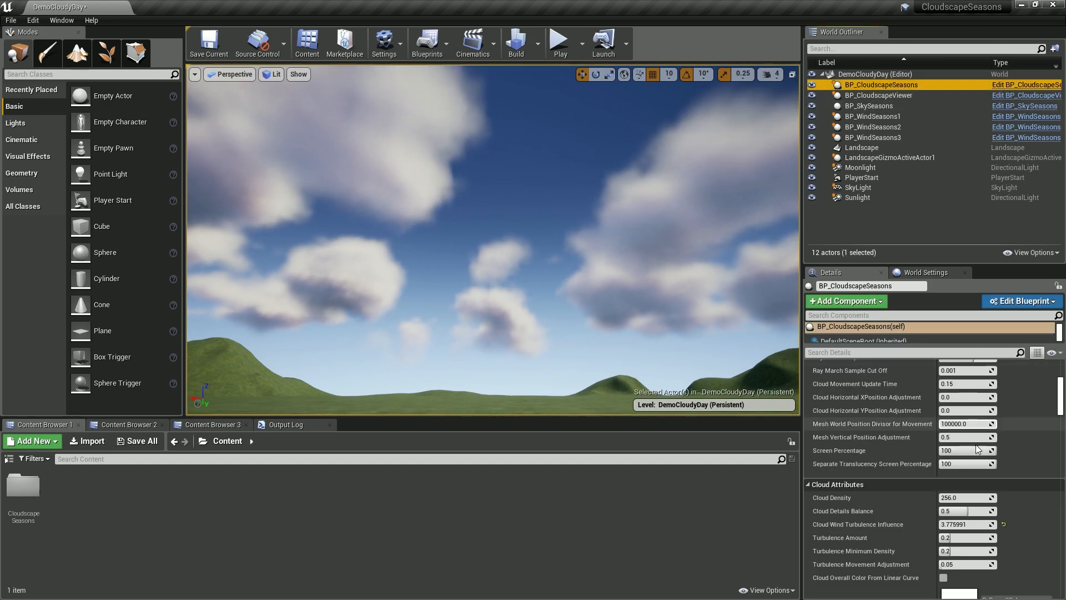
left_click(1003, 524)
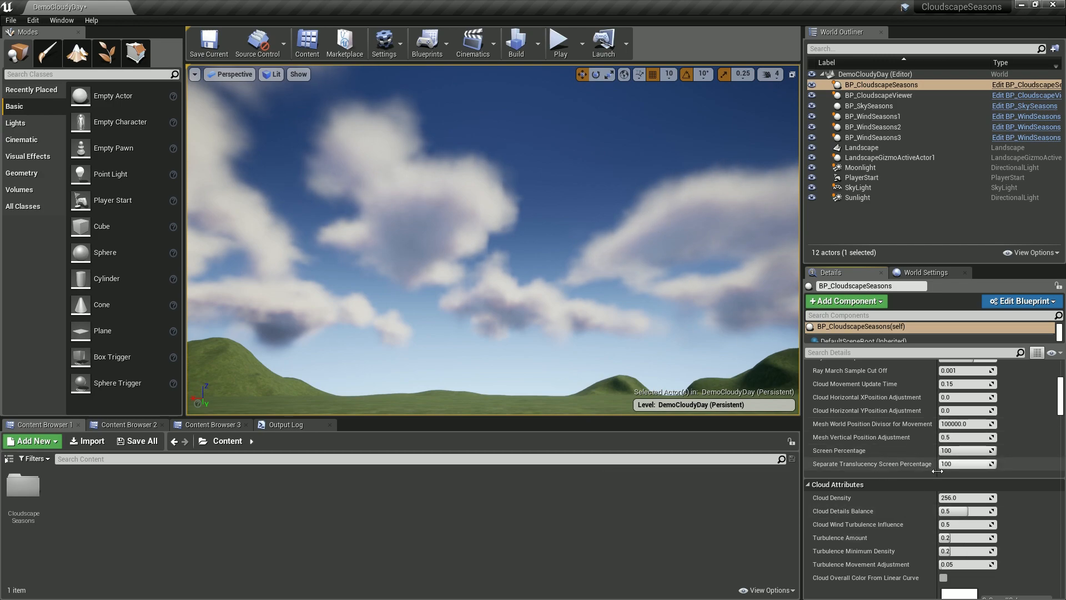
Step: Set Cloud Wind Turbulence Influence on BP_CloudscapeSeasons to 0.7
left_click(965, 524)
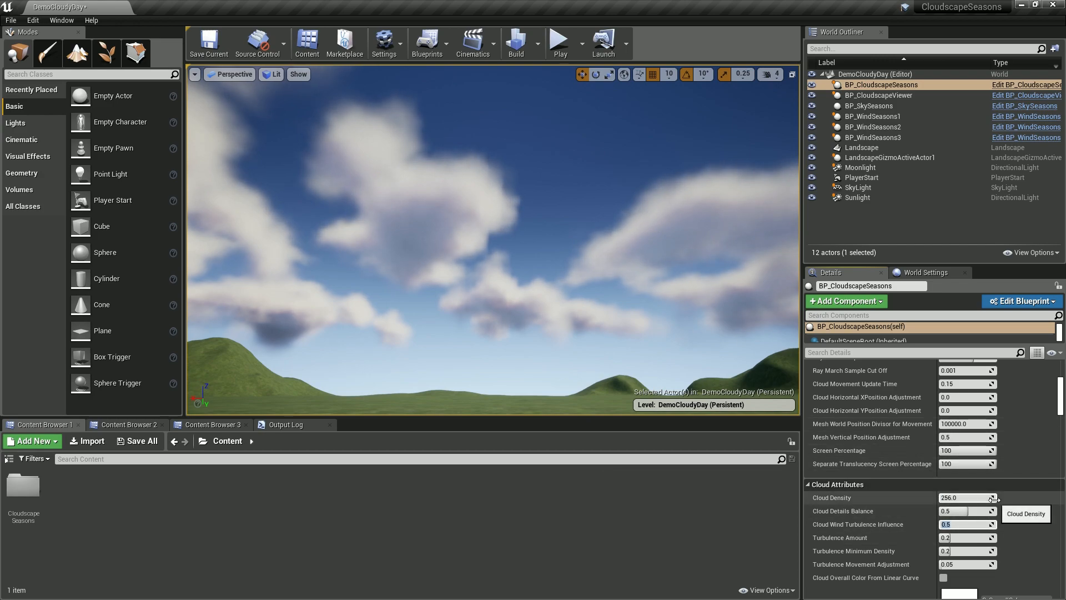
type(".7")
key("Return")
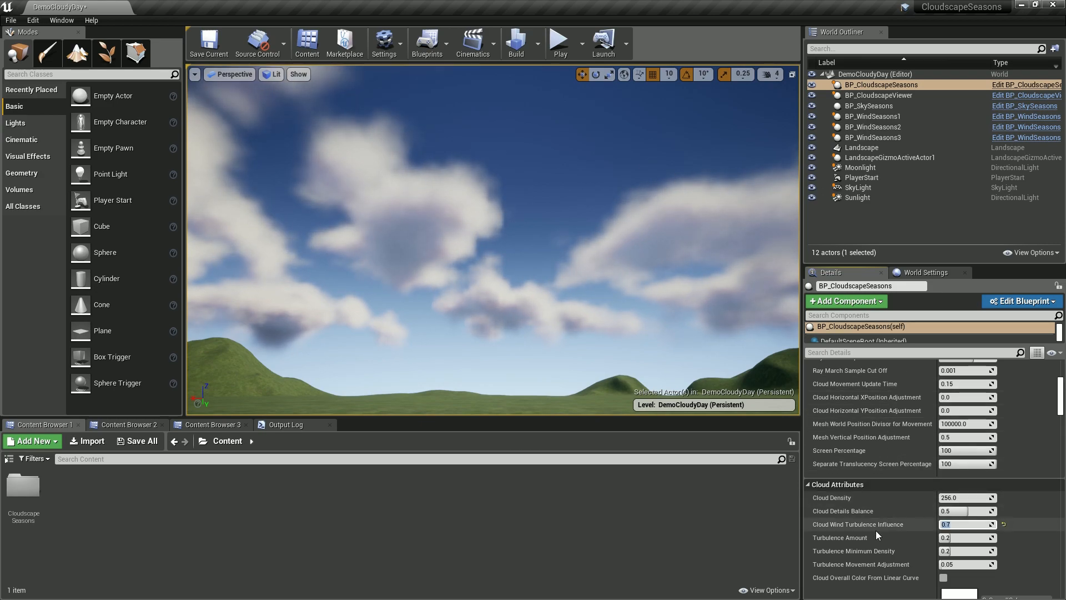
Step: Try raising Turbulence Amount to 1.0, check the clouds from another angle, and restore its default of 0.2
left_click_drag(950, 538, 955, 538)
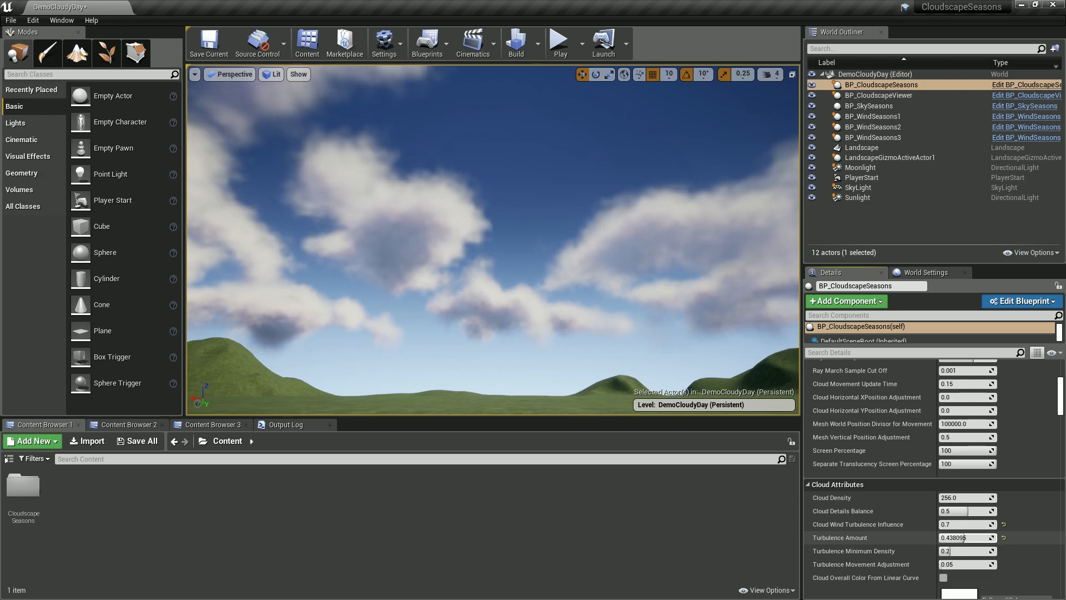
left_click_drag(983, 537, 997, 537)
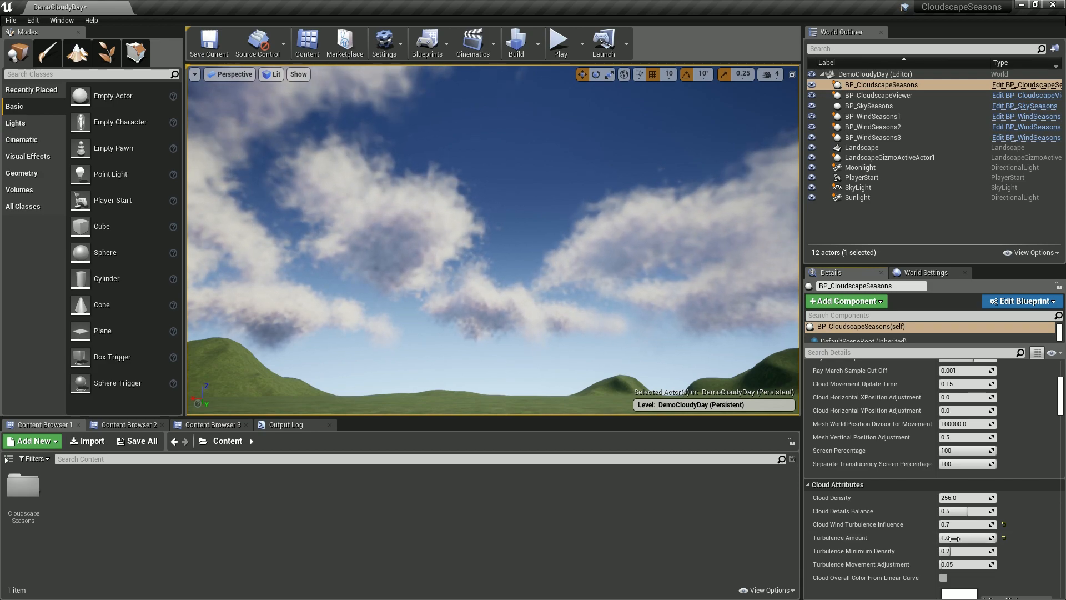
right_click_drag(571, 283, 702, 255)
right_click_drag(572, 283, 888, 294)
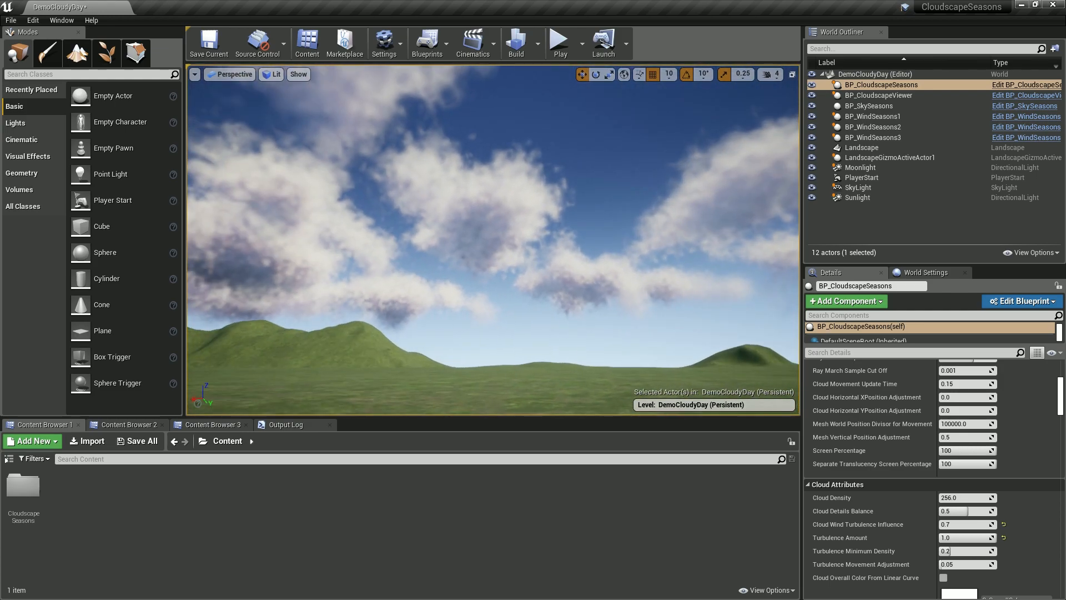
left_click(1005, 537)
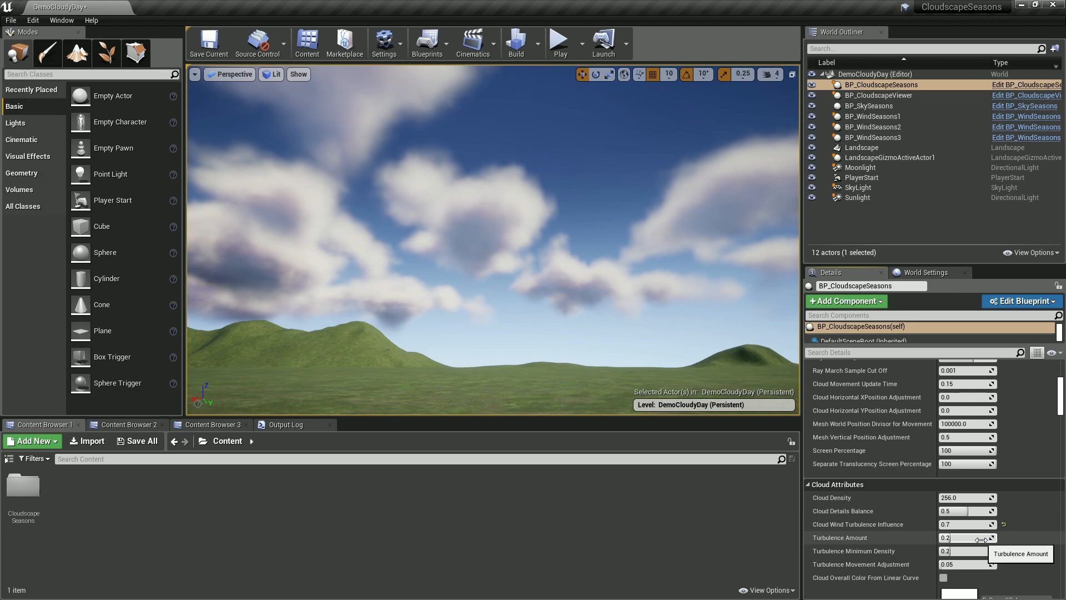
Step: Try a Turbulence Amount of 0.3 while inspecting the clouds overhead, and reset it to the default on BP_CloudscapeSeasons
left_click(955, 538)
type("0.3")
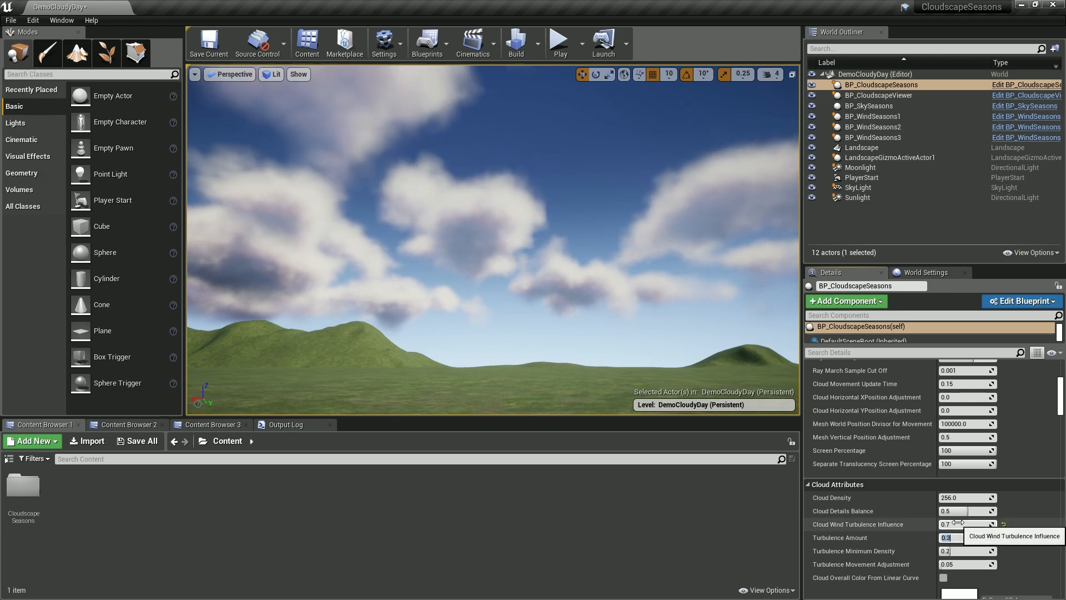
right_click_drag(566, 274, 560, 212)
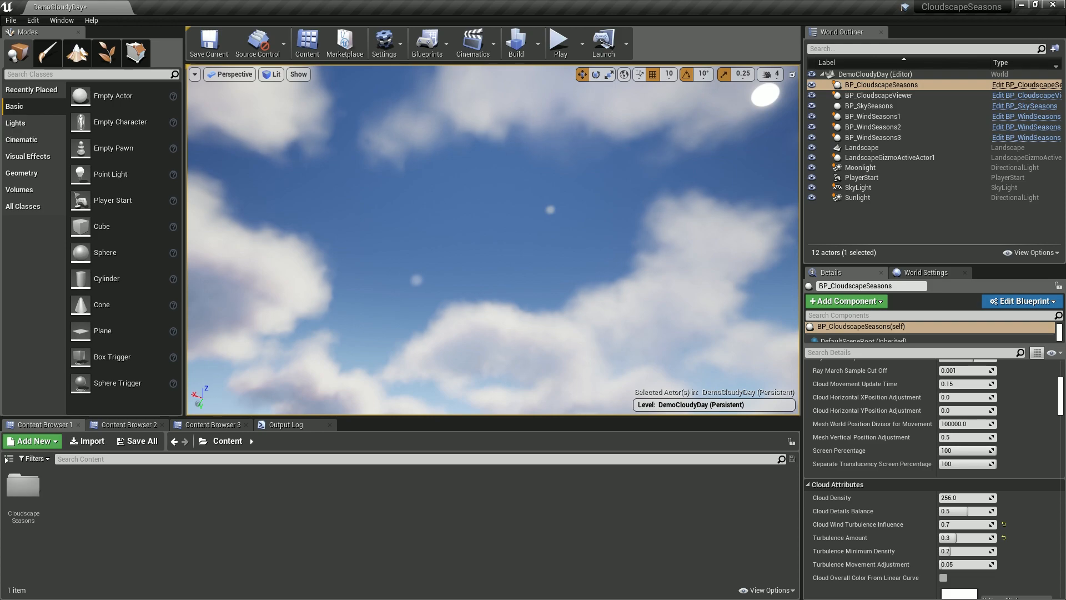
right_click_drag(577, 267, 578, 257)
right_click(578, 257)
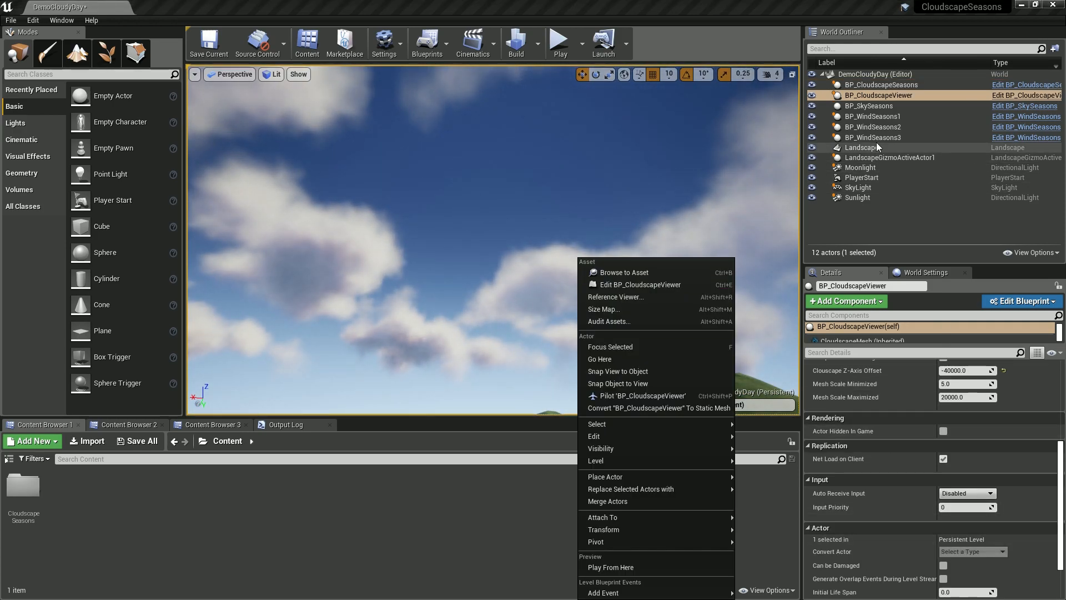
left_click(881, 85)
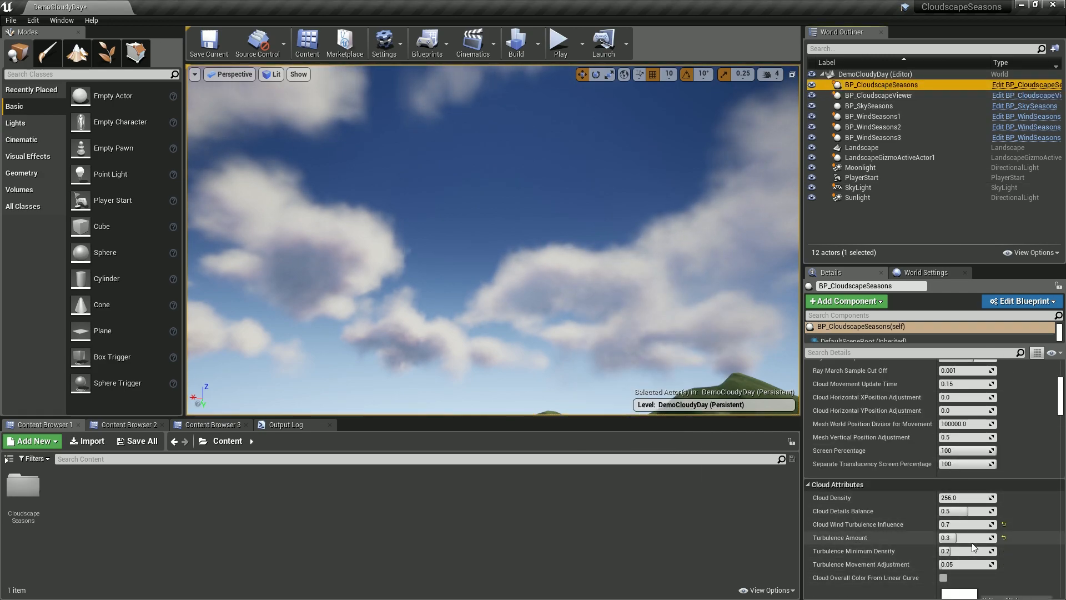
left_click(1003, 538)
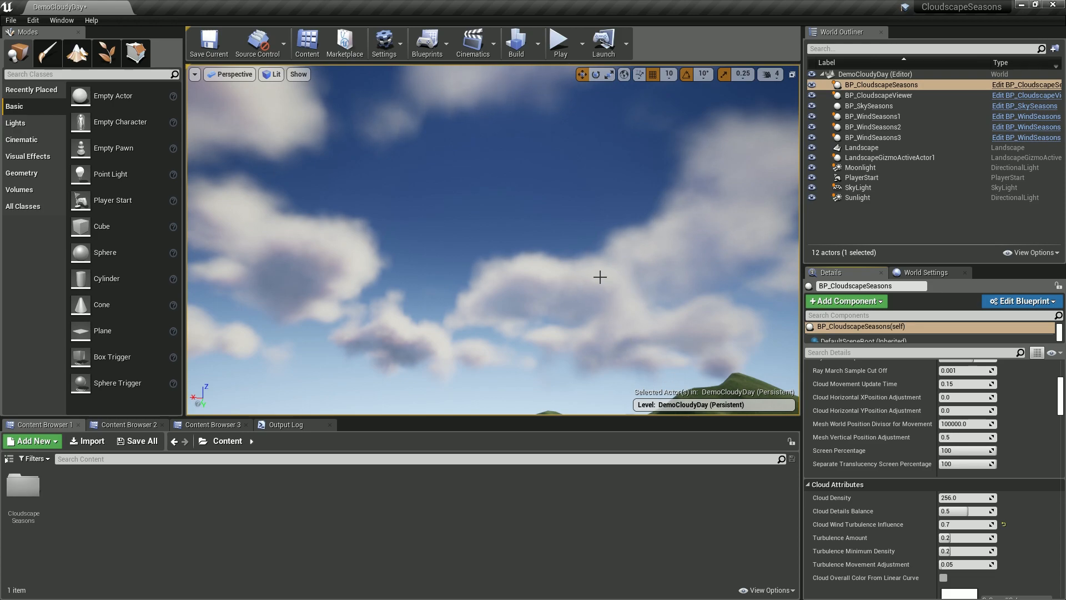
Step: Set Turbulence Minimum Density to 0.3 and inspect the clouds in several directions
left_click(968, 551)
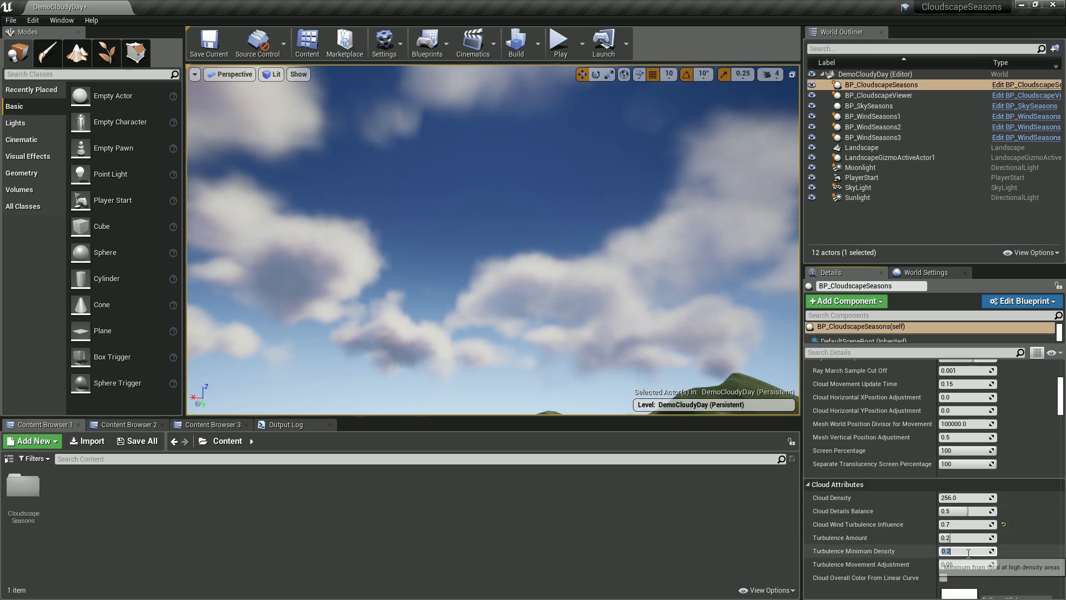
type("0.3")
key("Return")
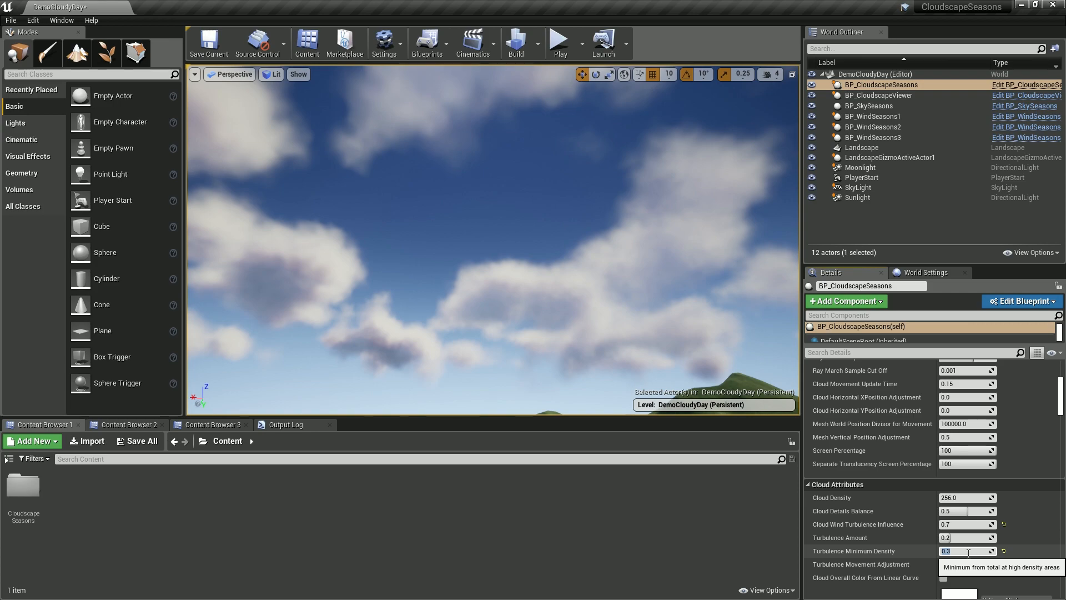
right_click_drag(559, 234, 765, 236)
right_click_drag(635, 231, 800, 266)
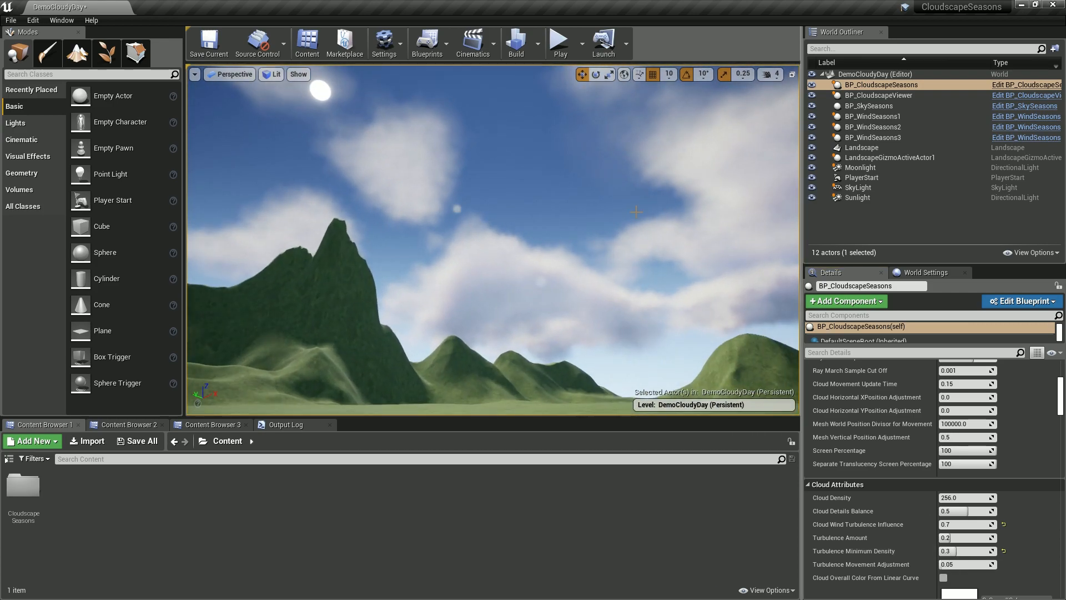
right_click_drag(649, 202, 510, 178)
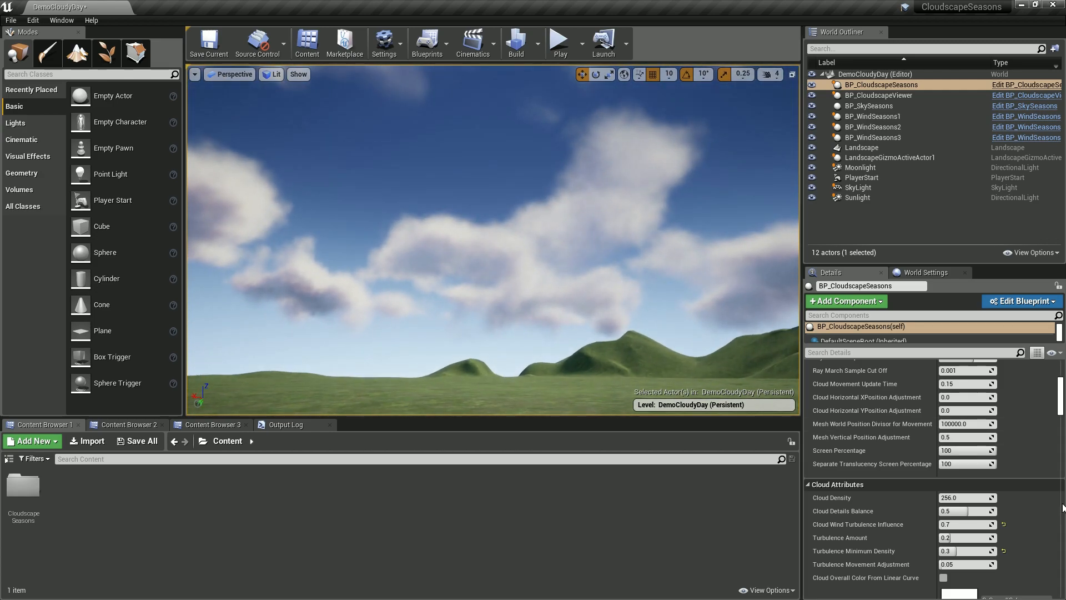
Step: Lower Turbulence Amount to 0.1, compare the clouds, and raise it to 0.15
left_click(958, 540)
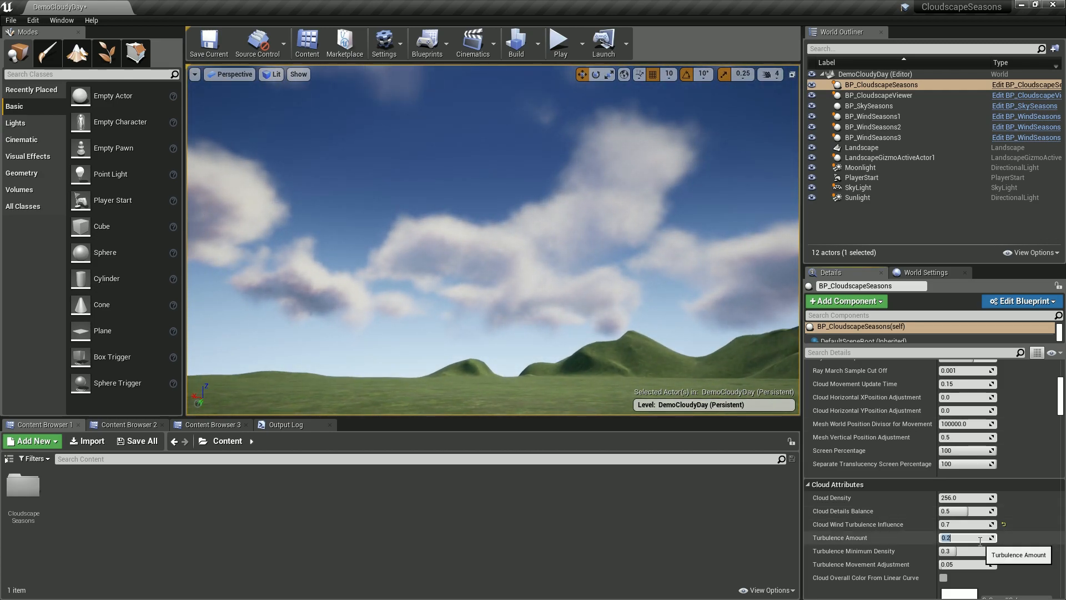
key("Return")
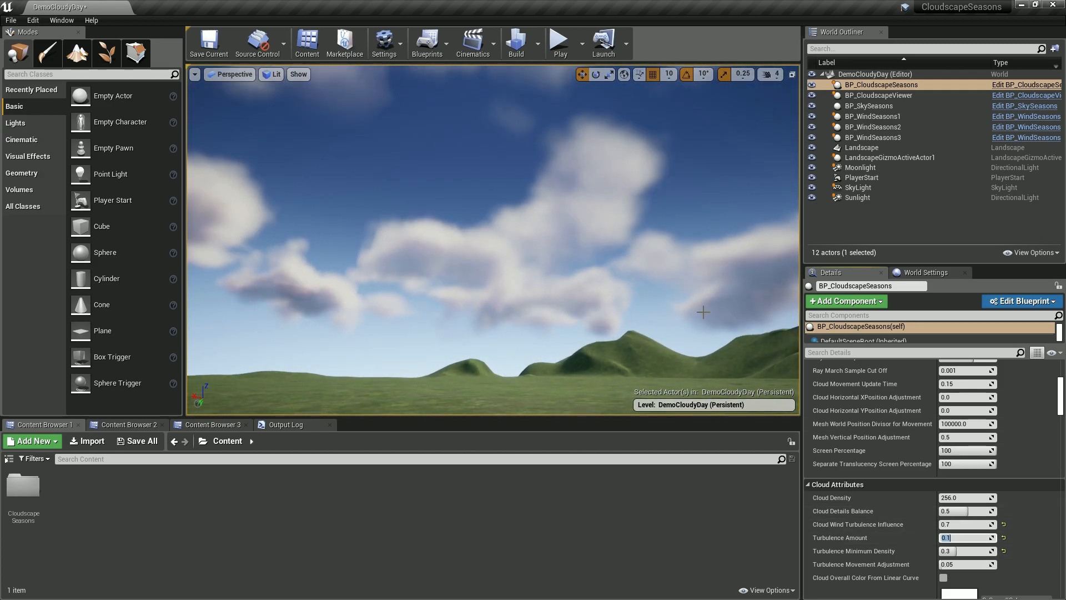
right_click_drag(702, 308, 791, 328)
left_click(955, 537)
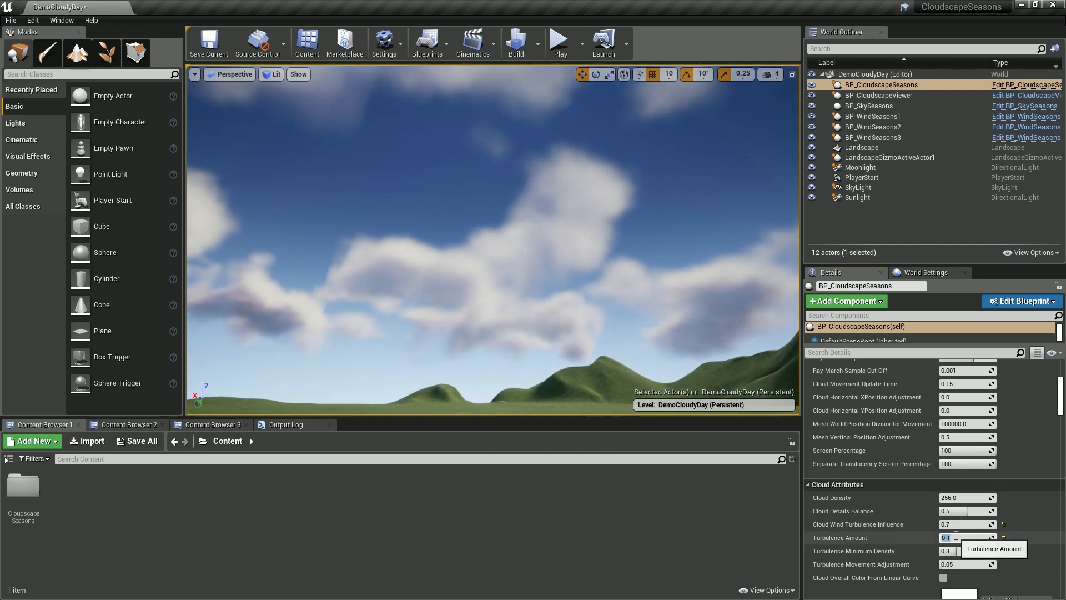
key("Return")
right_click_drag(510, 267, 432, 245)
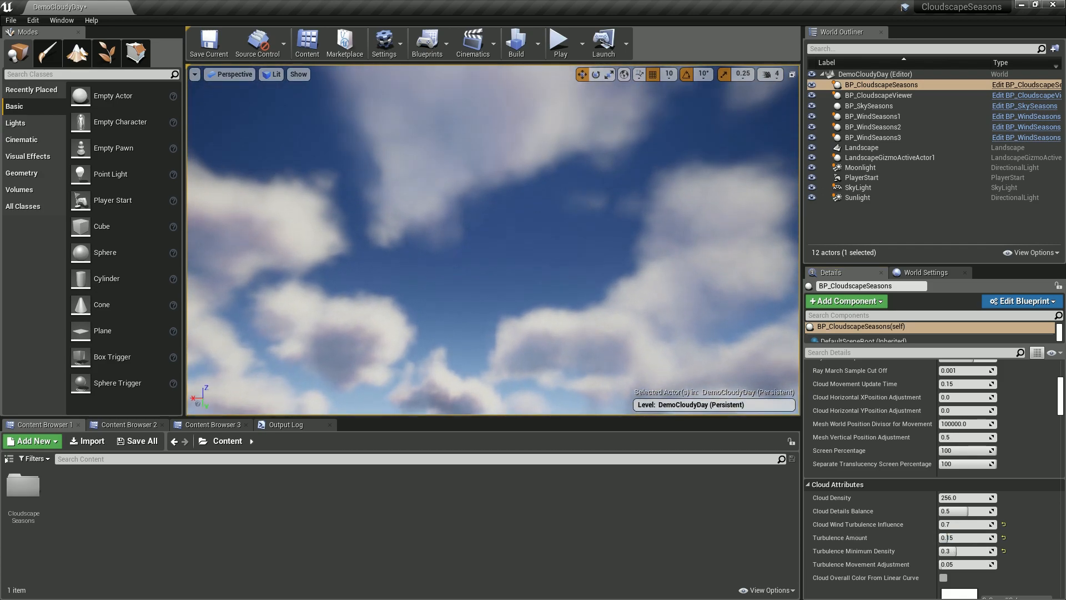
Step: Preview the clouds in a short play session, and restore the default Turbulence Amount, Turbulence Minimum Density and Cloud Wind Turbulence Influence
left_click(560, 46)
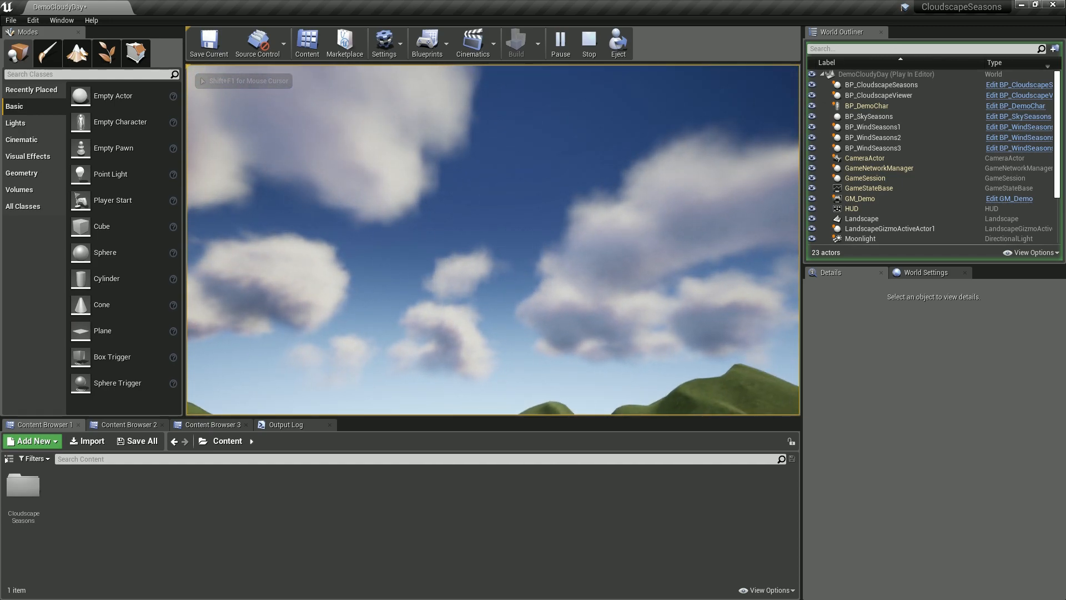
key("Escape")
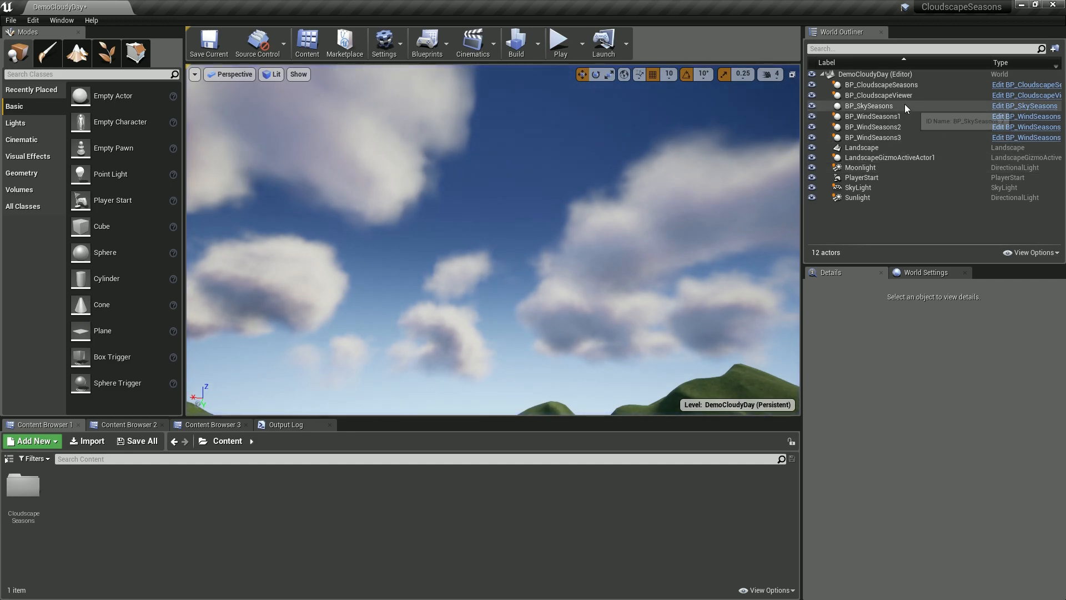
left_click(901, 87)
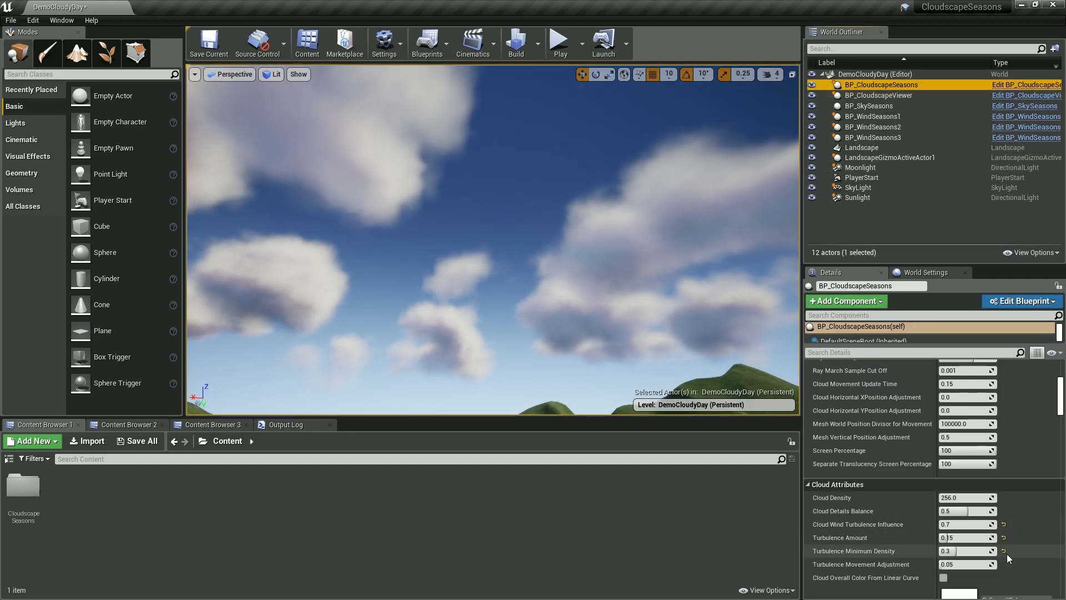
left_click(1004, 537)
left_click(1003, 551)
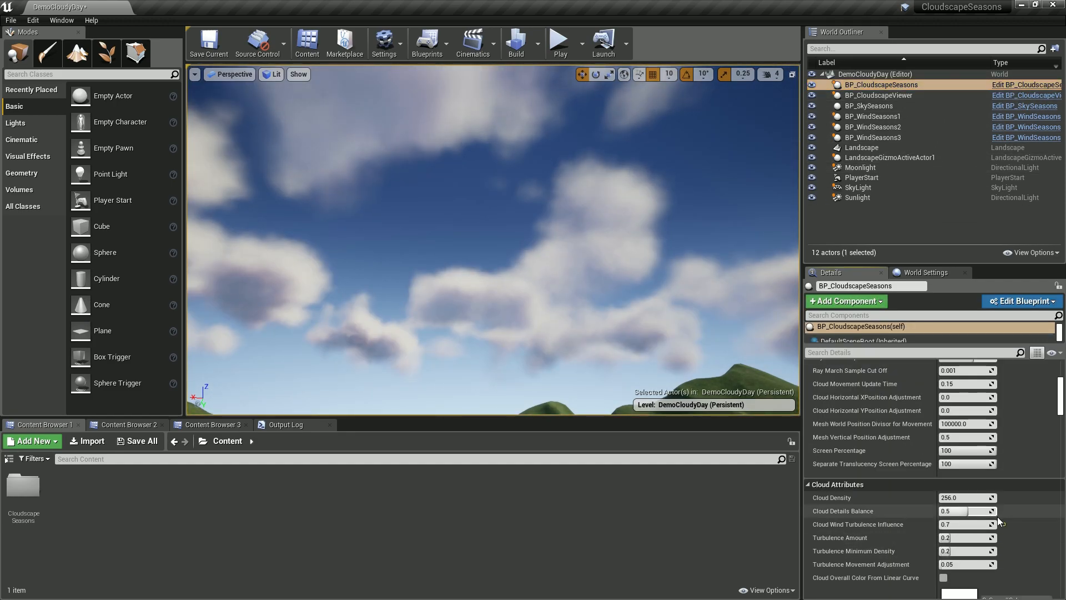
left_click(1003, 524)
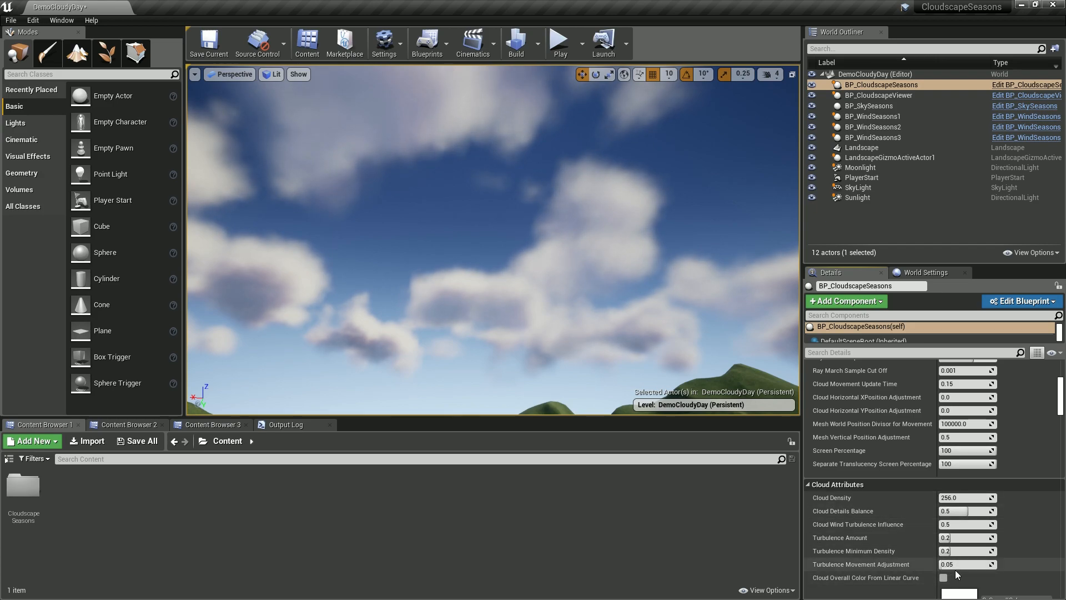
Step: Change the Cloud Overall Color of BP_CloudscapeSeasons to a light green, about sRGB 77FF96
scroll(974, 571, "down", 2)
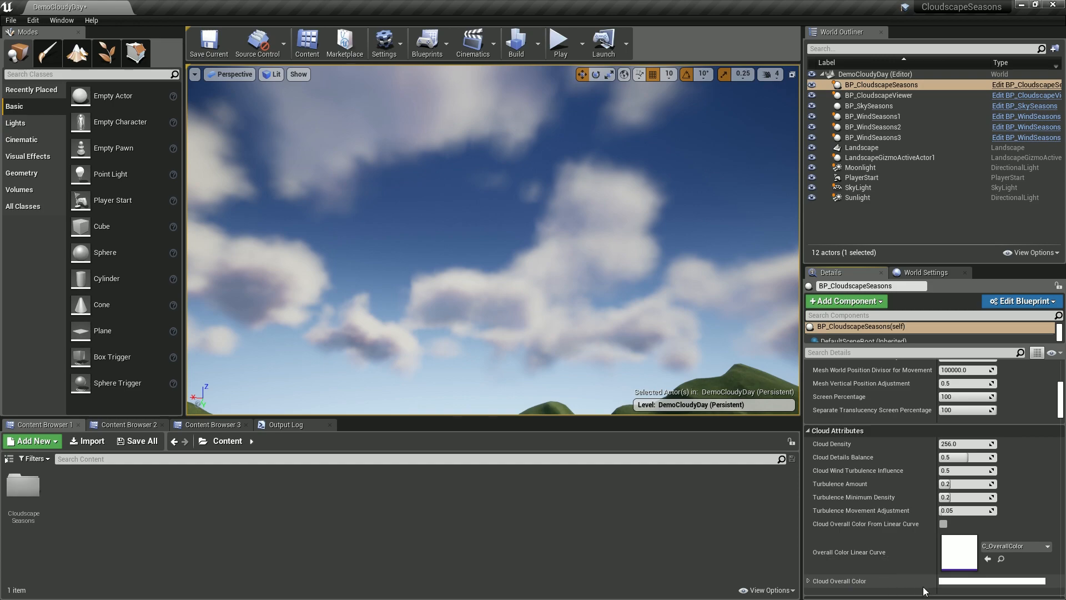
left_click(966, 582)
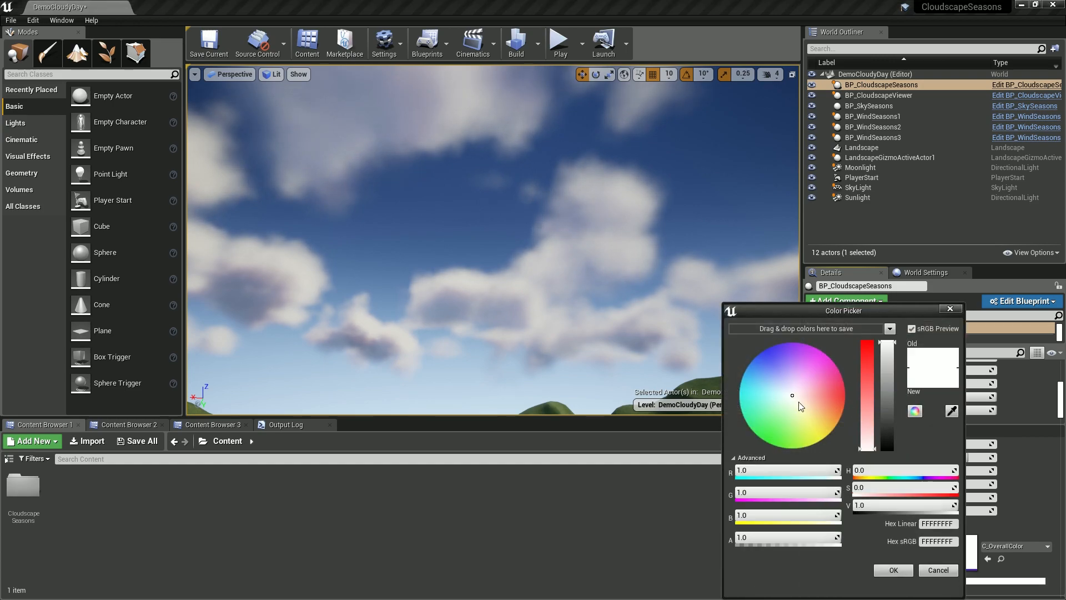
left_click_drag(810, 324, 636, 307)
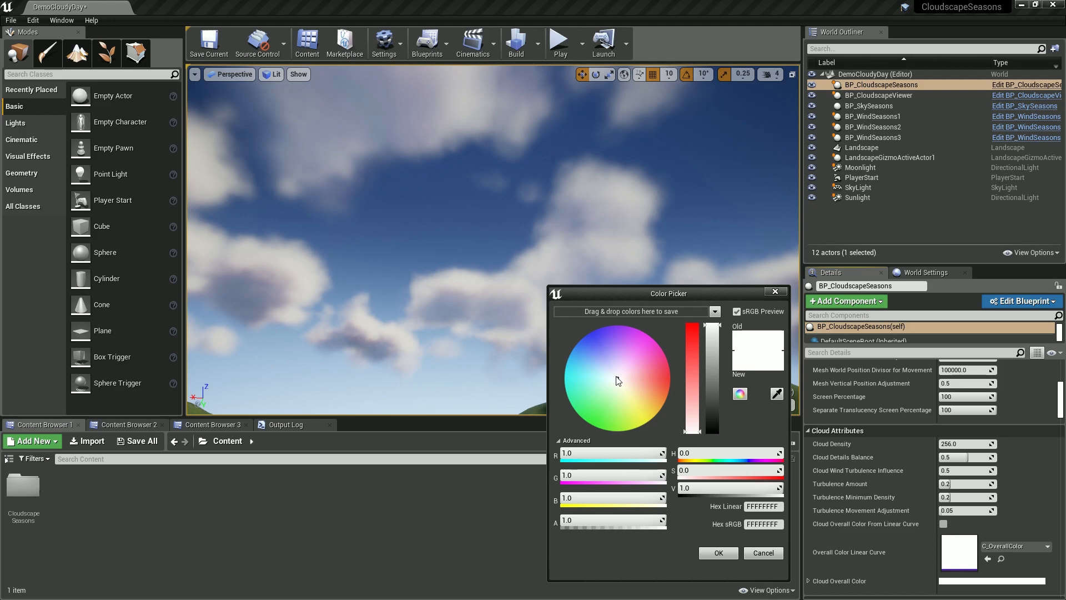
left_click(644, 380)
left_click_drag(647, 378, 590, 411)
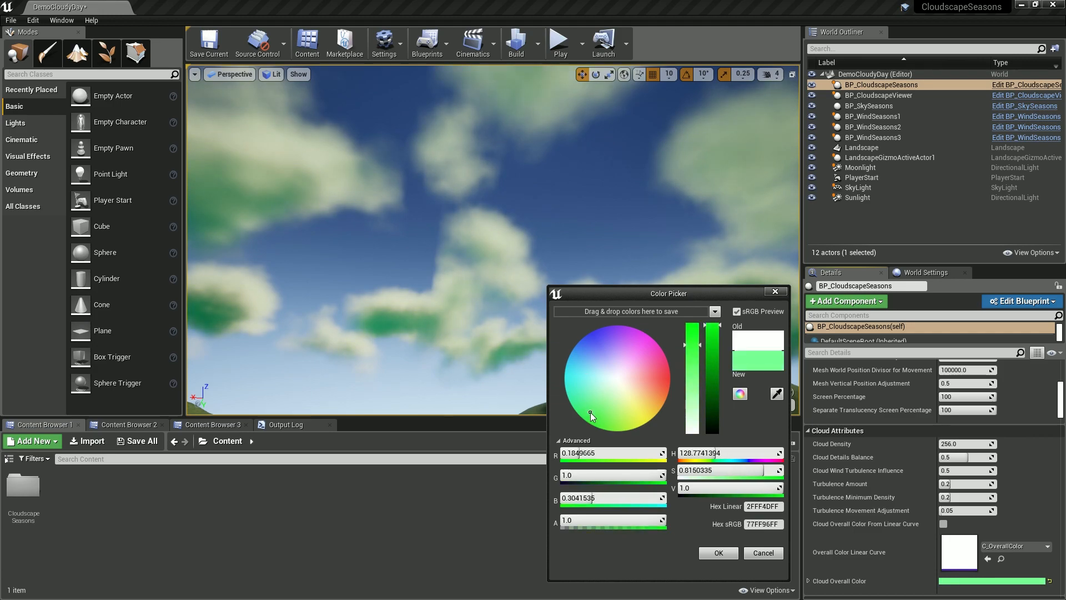
left_click(716, 553)
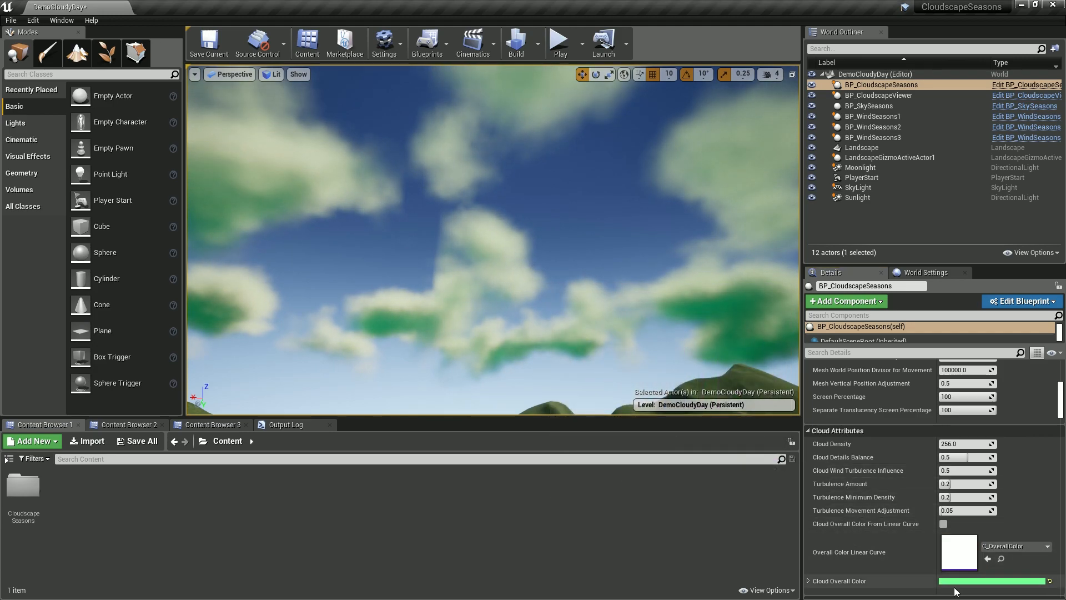
Step: Examine the green-tinted clouds from several directions alongside the Overall Color Linear Curve setting of BP_CloudscapeSeasons
right_click_drag(588, 243, 616, 295)
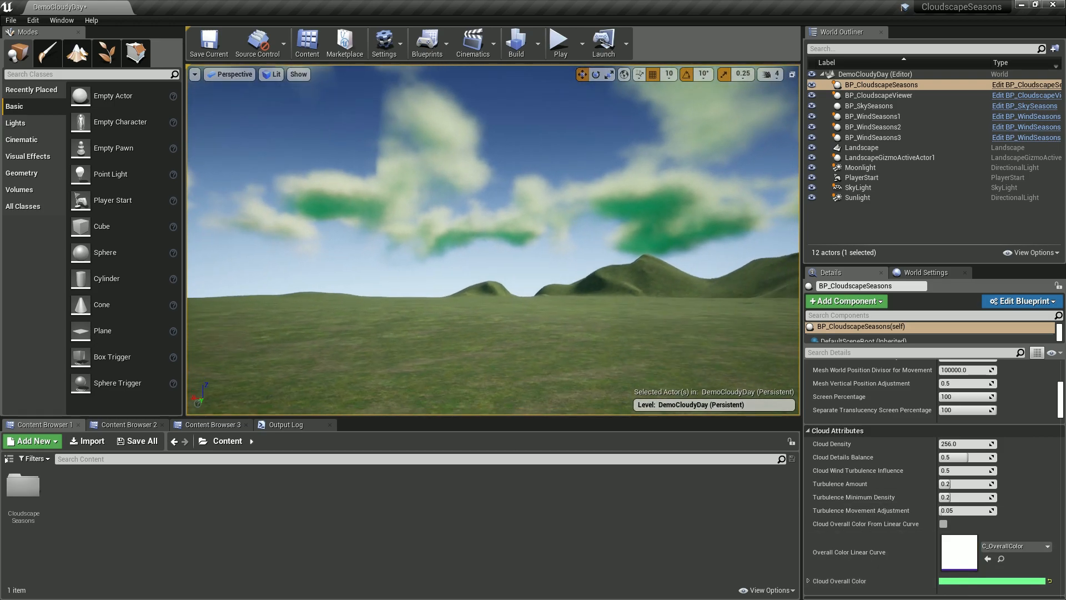
right_click(587, 244)
right_click_drag(559, 244, 499, 248)
right_click_drag(571, 276, 602, 258)
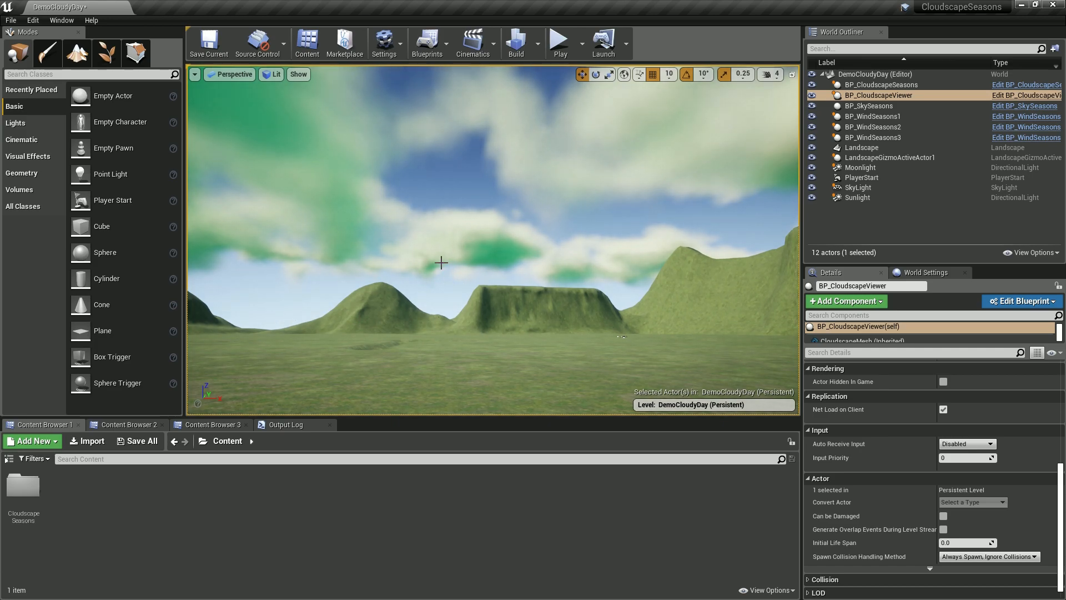
left_click(881, 85)
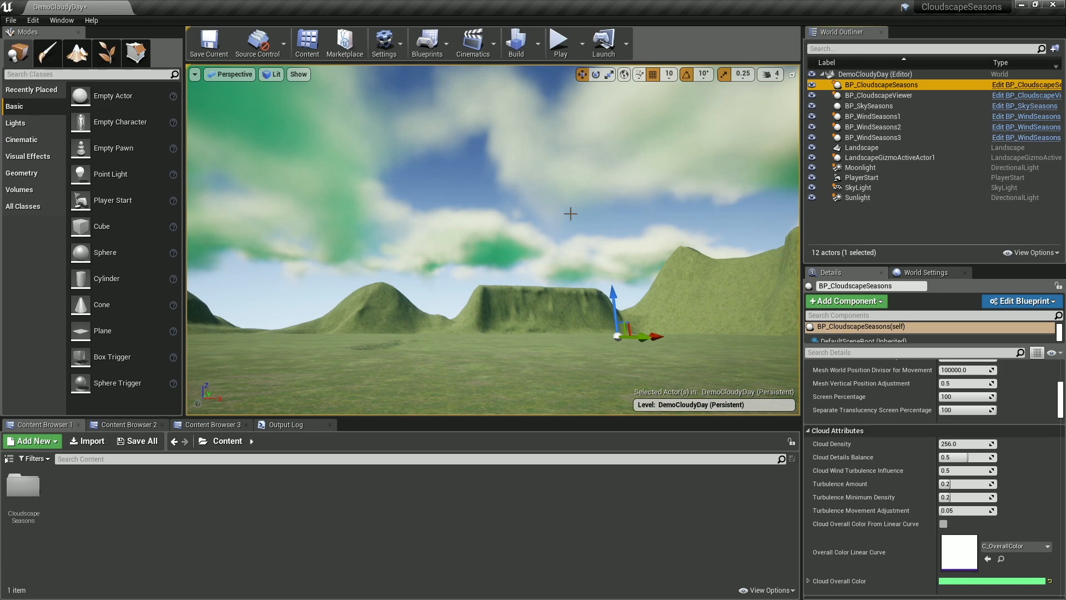
mouse_move(534, 225)
right_mouse_down()
mouse_move(733, 225)
mouse_move(543, 228)
right_mouse_up()
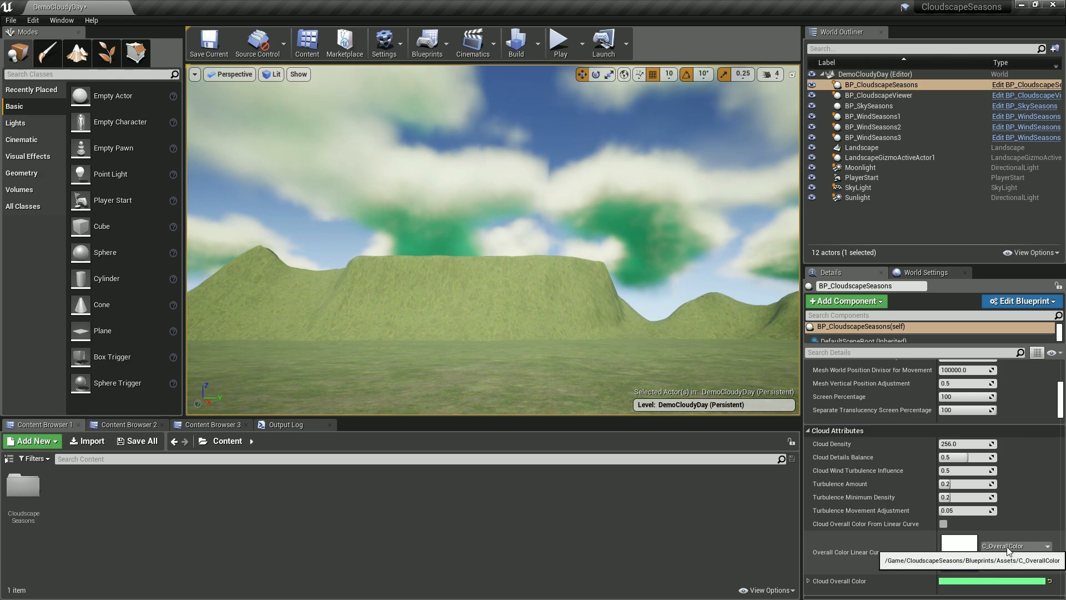
right_click_drag(718, 267, 794, 289)
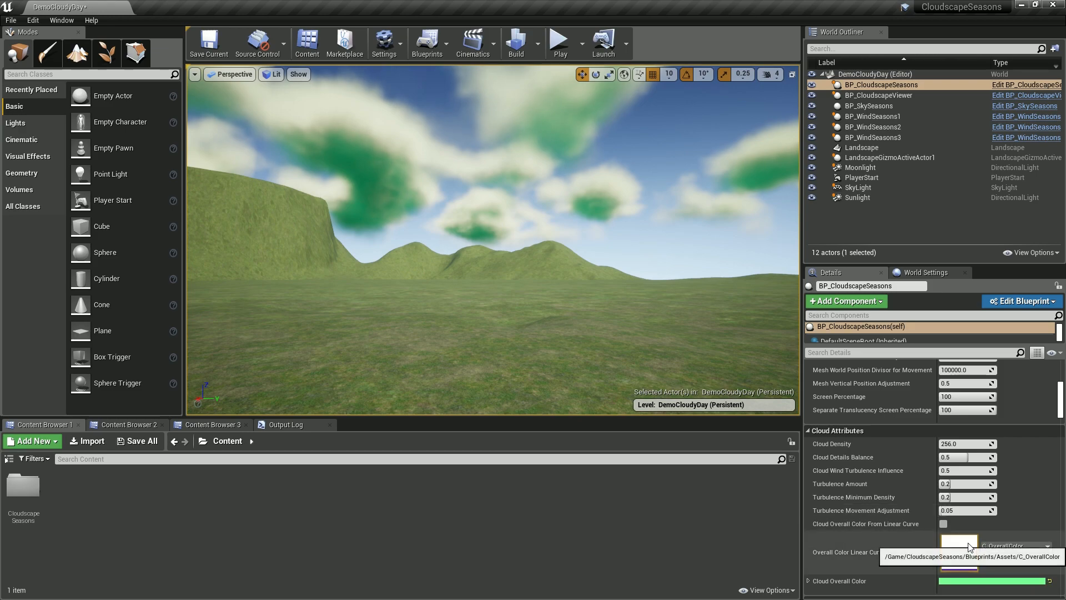
right_click_drag(565, 335, 444, 334)
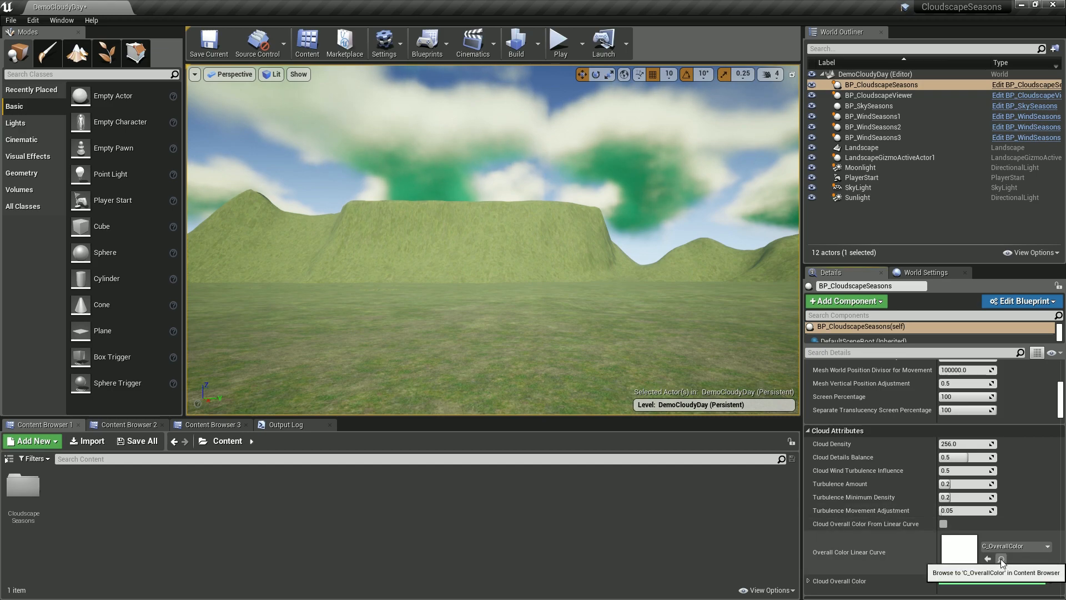
Step: Locate the C_OverallColor curve asset in the project content, and open the C_Sky_Zenith_Color curve with its keys in view
left_click(1001, 558)
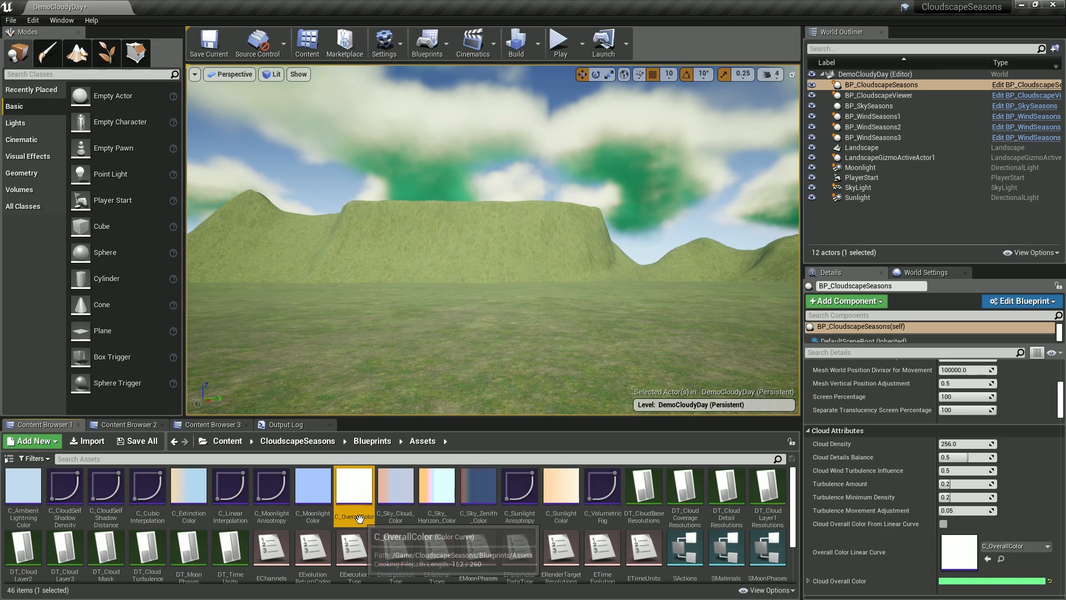
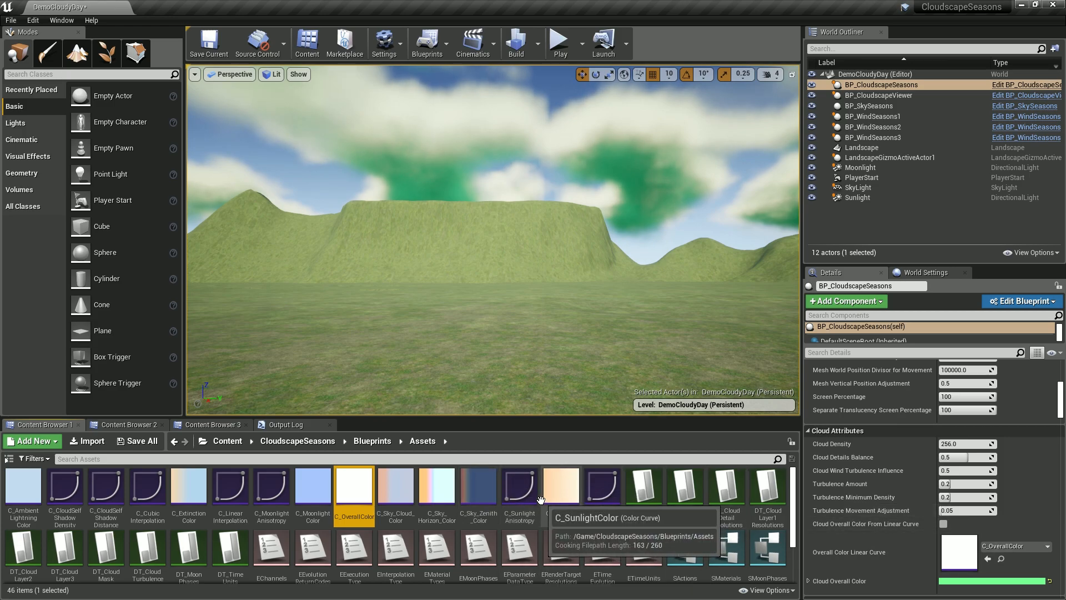
double_click(479, 491)
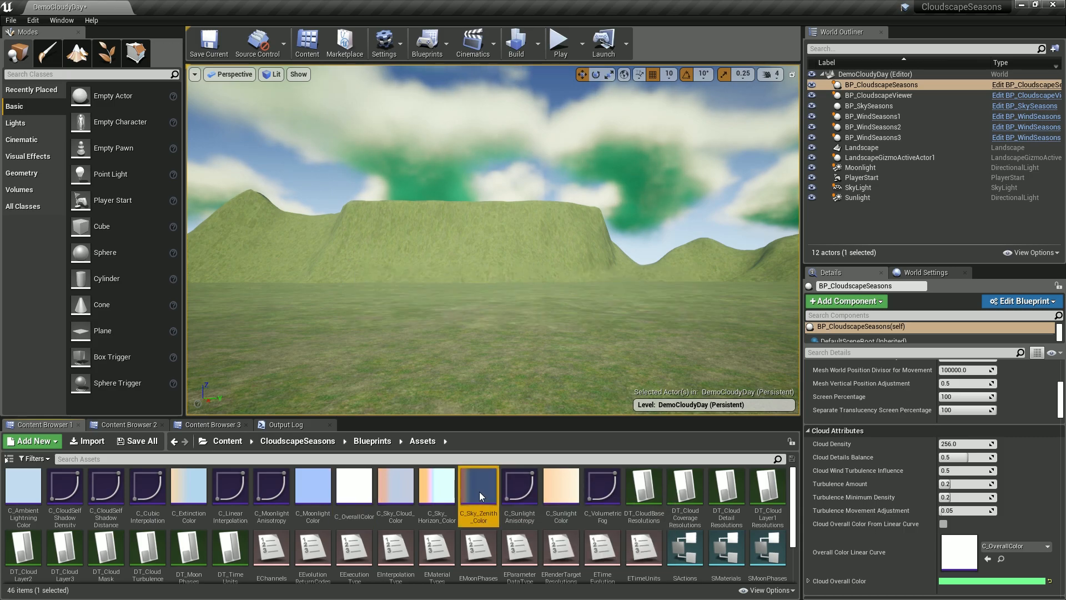
right_click_drag(367, 353, 385, 299)
scroll(371, 312, "down", 9)
scroll(365, 317, "down", 2)
mouse_move(296, 199)
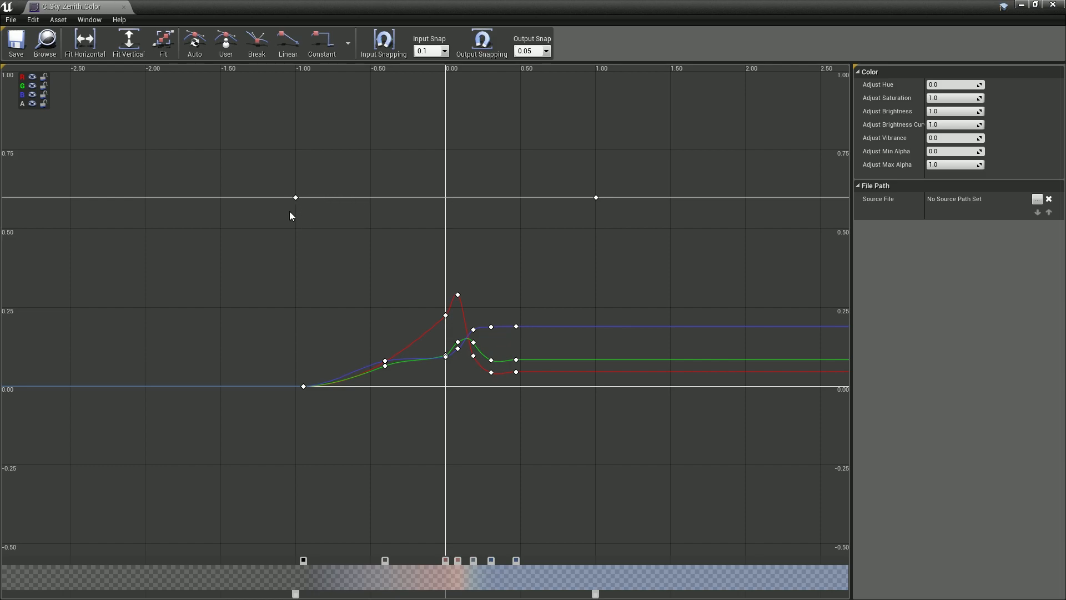
scroll(302, 387, "up", 2)
mouse_move(274, 399)
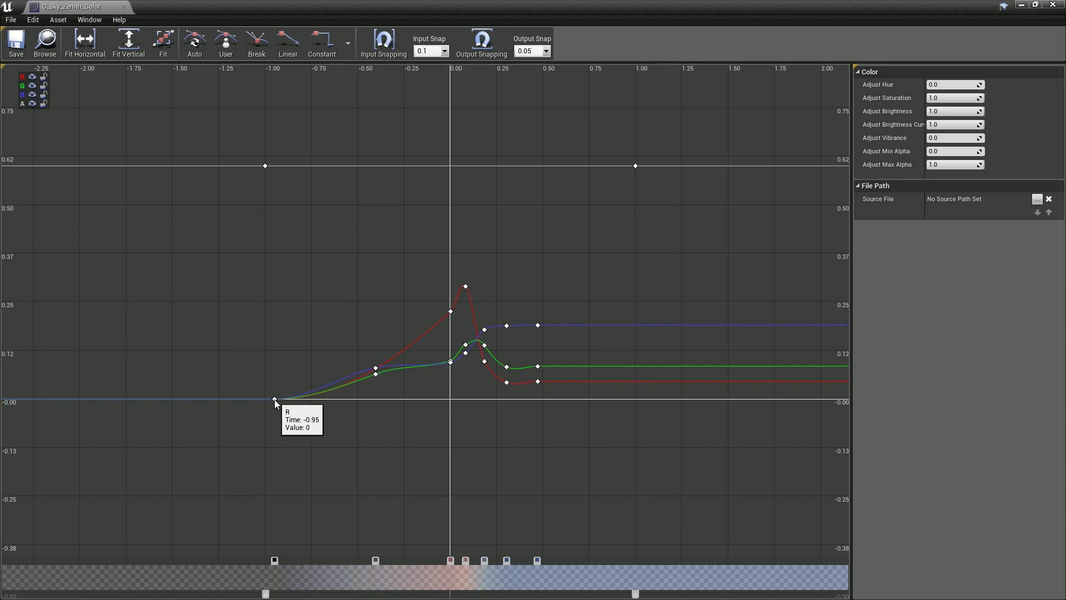
Step: Inspect the earliest red key and the earliest alpha key of C_Sky_Zenith_Color, and cancel the pending autosave
left_click(274, 398)
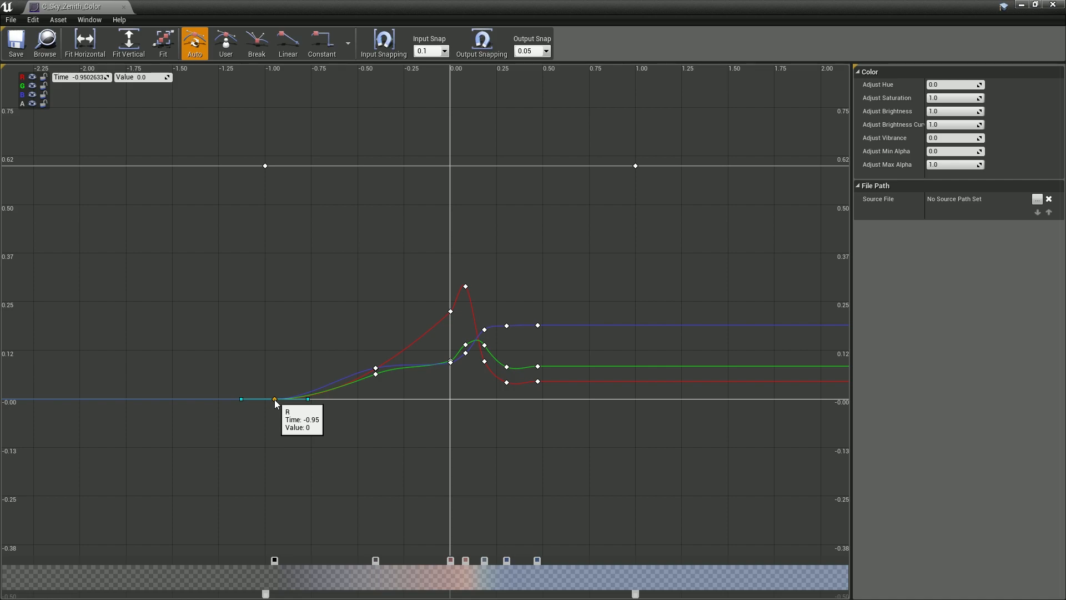
left_click(266, 166)
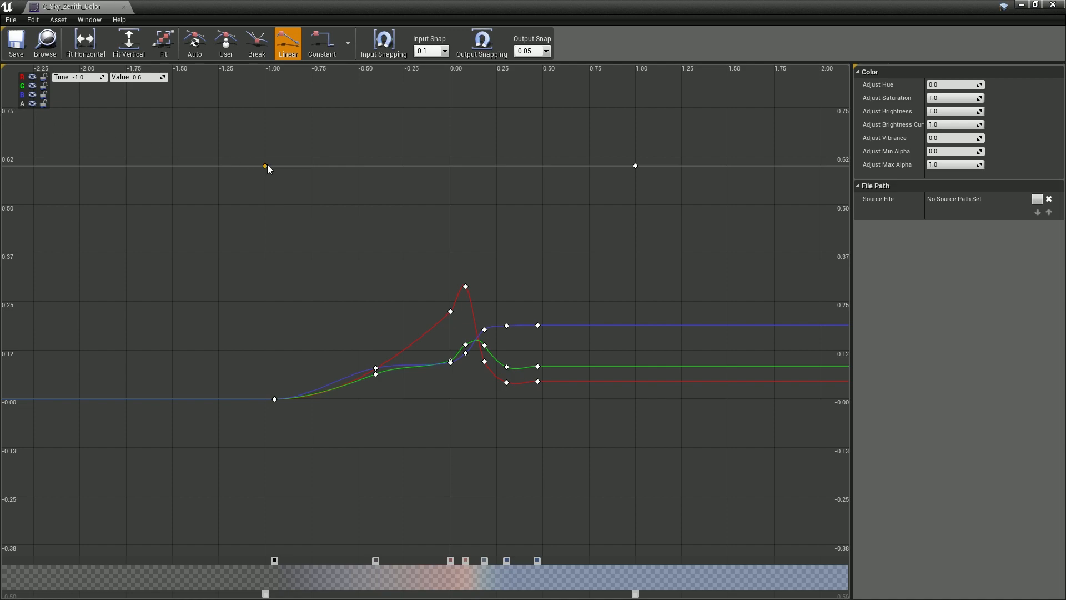
mouse_move(266, 166)
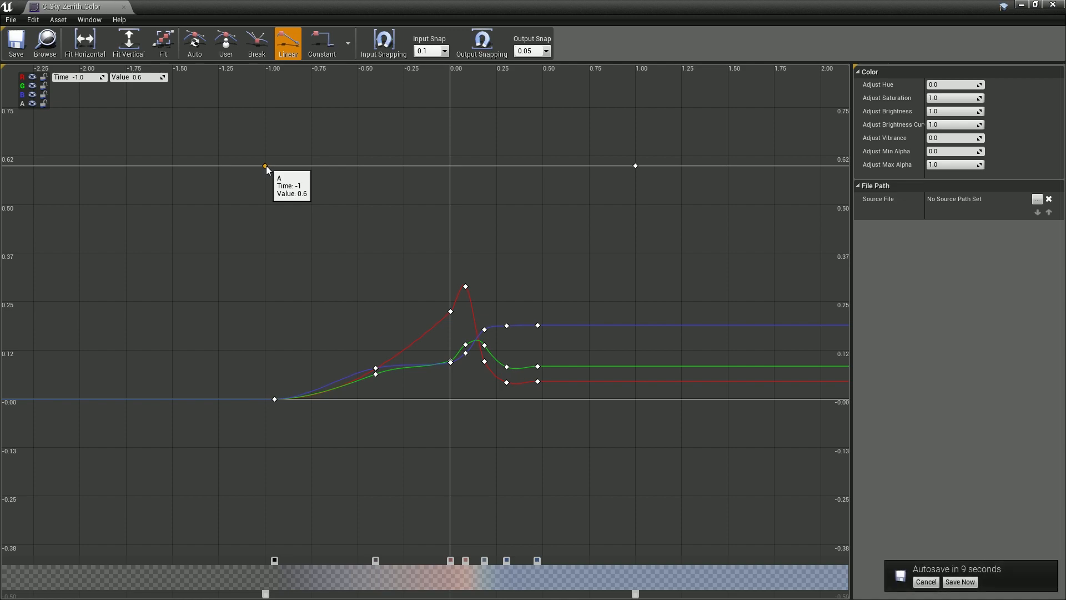
left_click(923, 581)
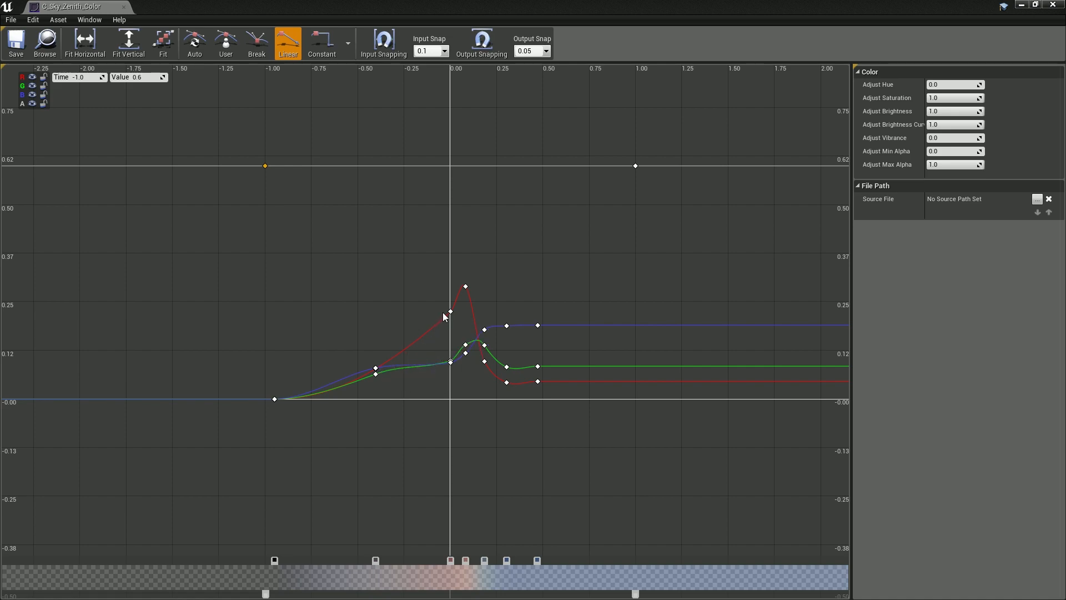
Step: Examine the times and values of the red, green and blue keys along the C_Sky_Zenith_Color curve
mouse_move(451, 314)
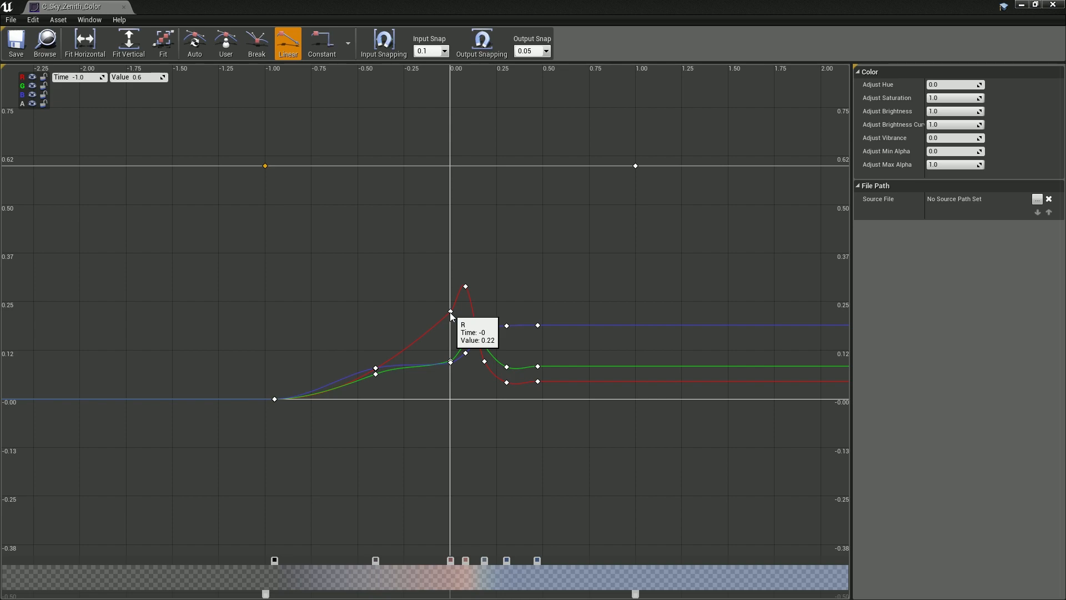
mouse_move(451, 361)
mouse_move(466, 346)
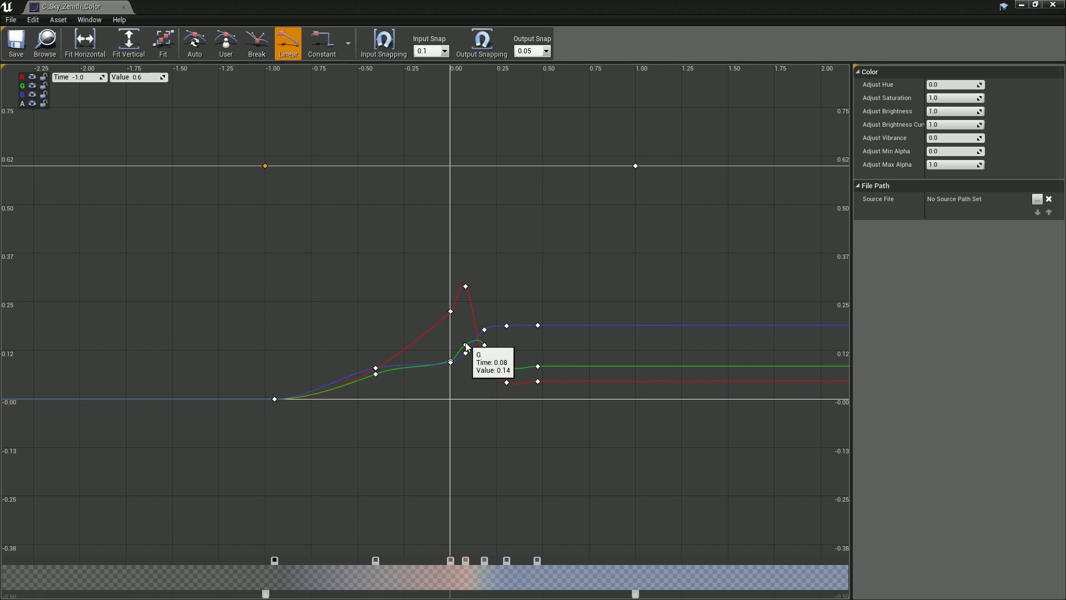
right_click_drag(546, 285, 537, 314)
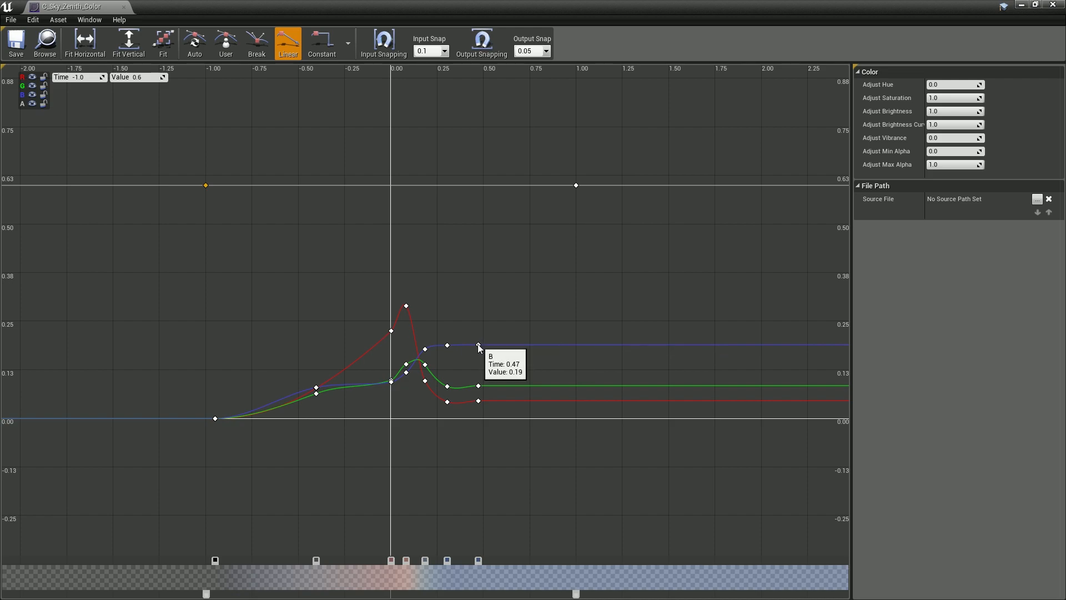
mouse_move(476, 342)
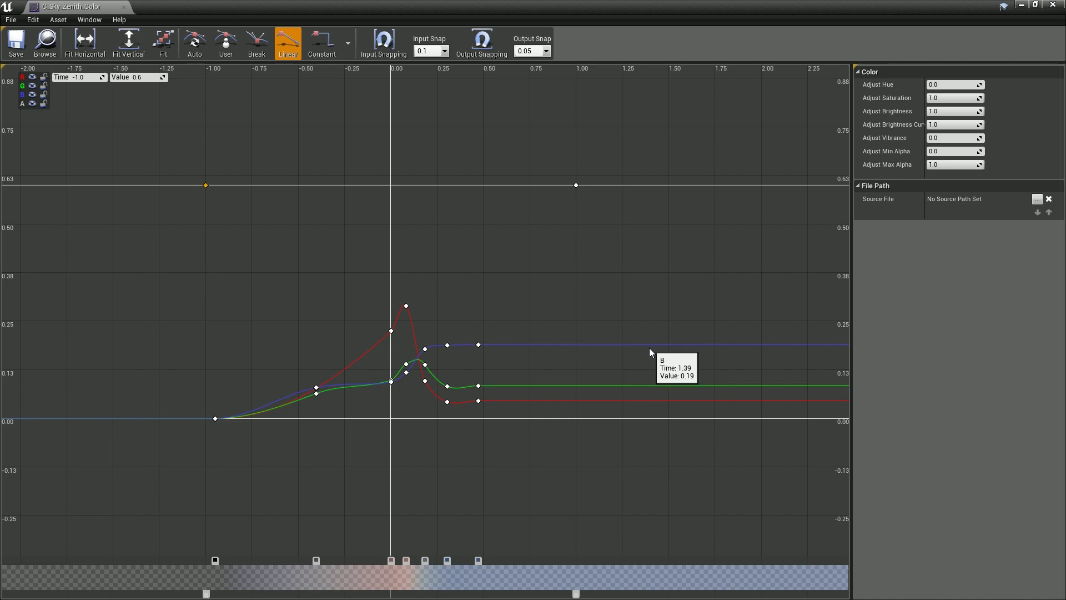
mouse_move(478, 385)
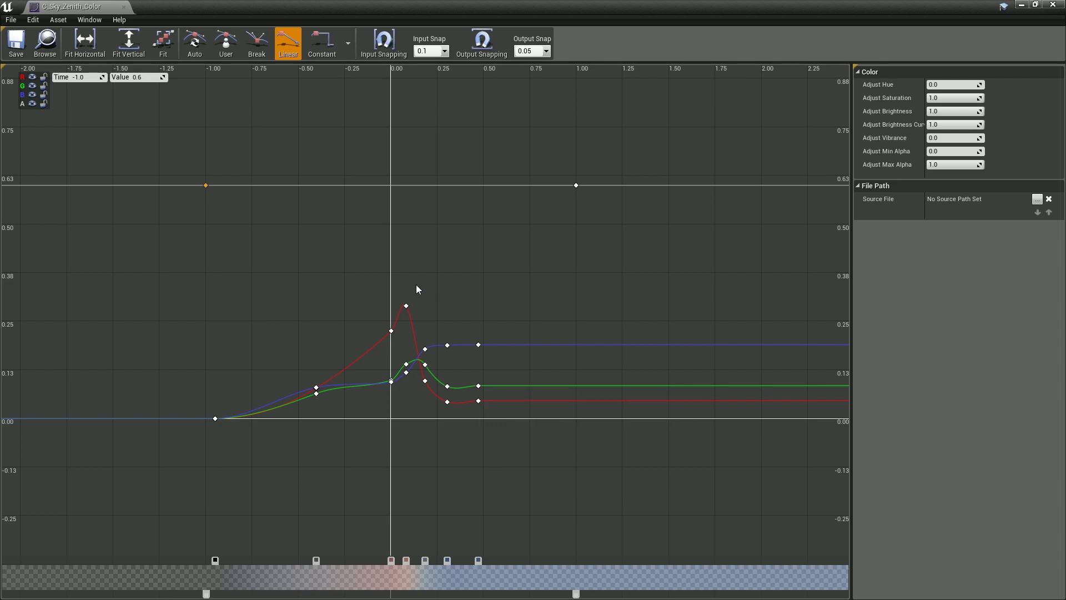
left_click(258, 263)
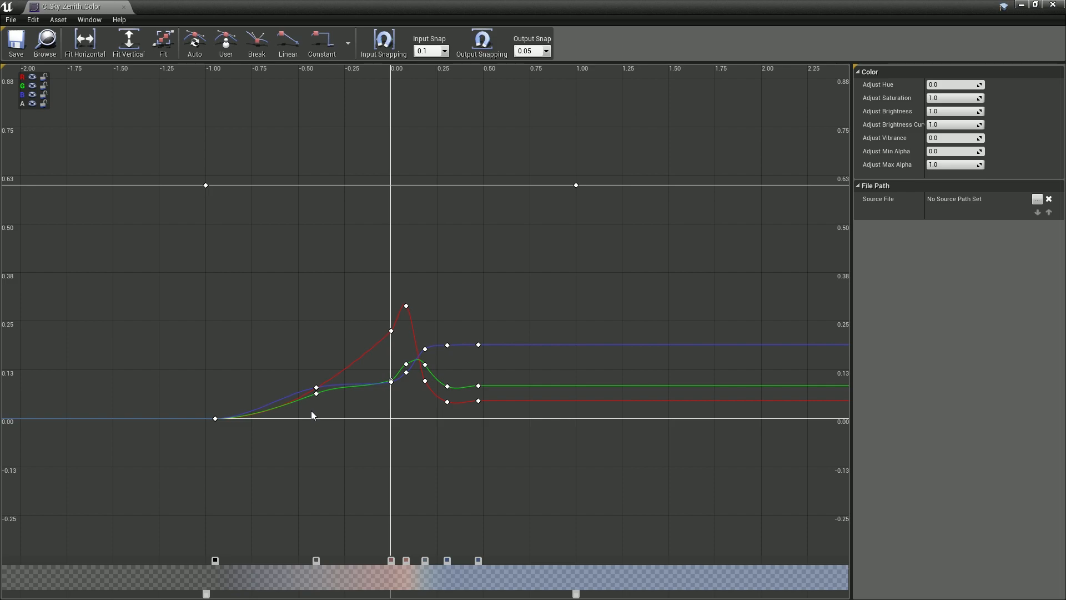
mouse_move(391, 381)
mouse_move(316, 395)
Step: Close the C_Sky_Zenith_Color curve and reset the Cloud Overall Color of BP_CloudscapeSeasons to its default
left_click(123, 7)
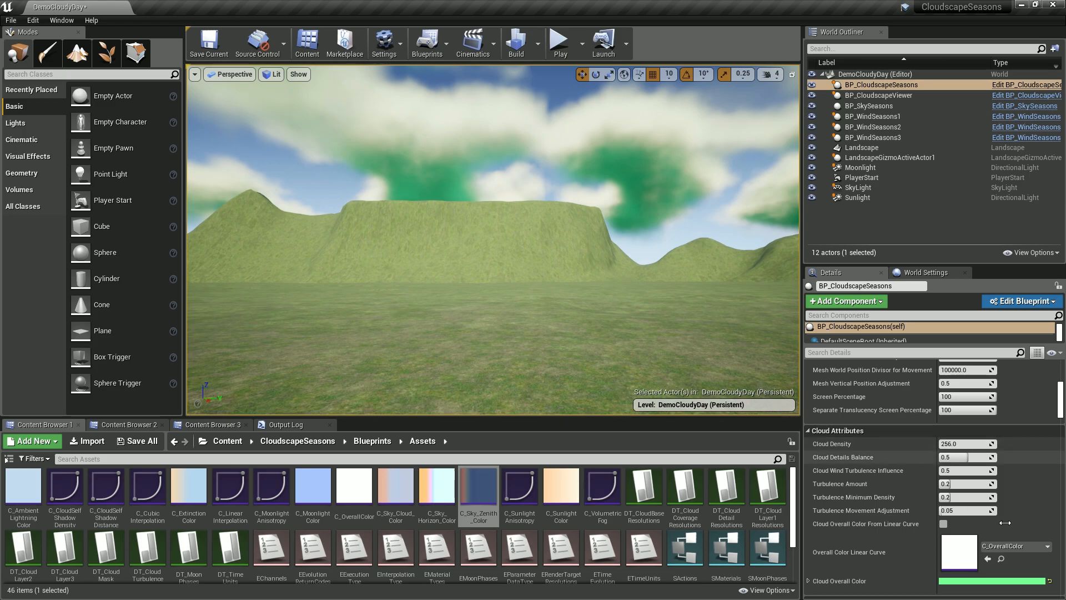
left_click(1049, 580)
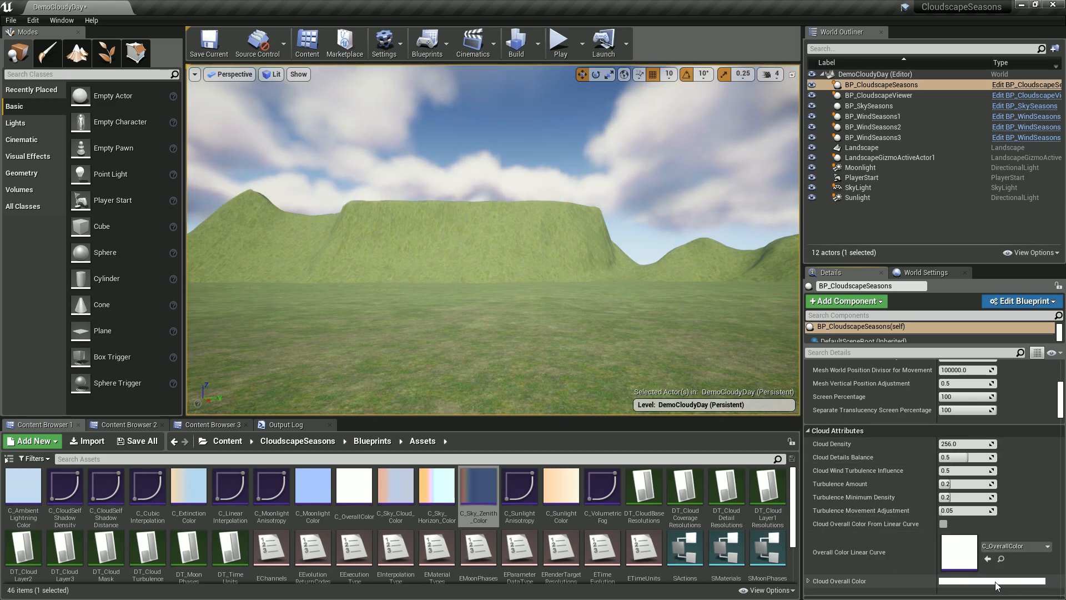
Step: Review the Blueprints & Materials settings of BP_CloudscapeSeasons, from the wind components and speed adjustments to the layer and cloud texture materials
scroll(970, 563, "down", 2)
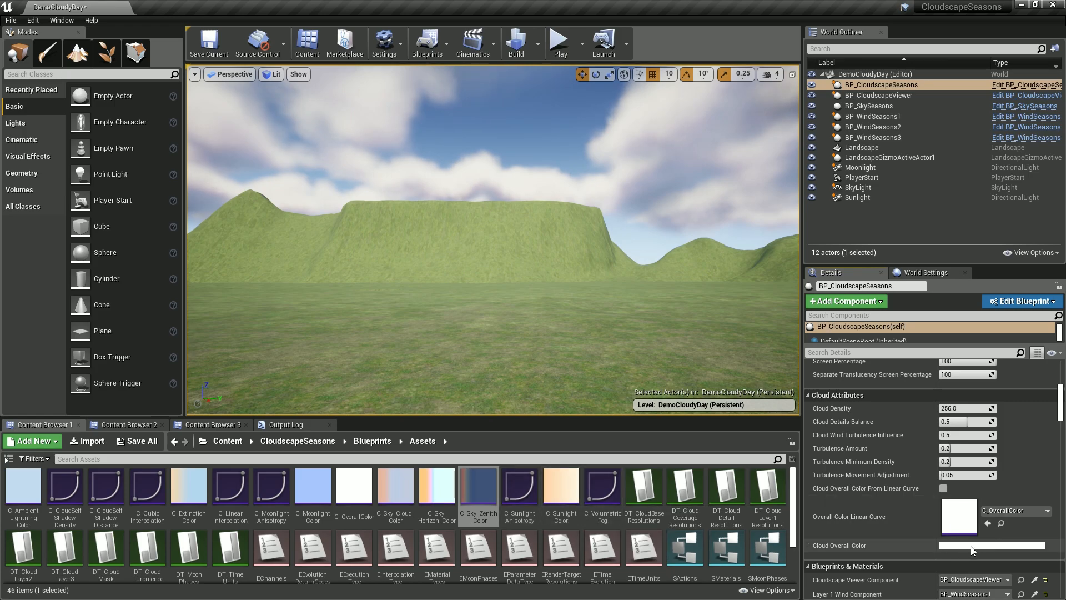
scroll(880, 527, "down", 3)
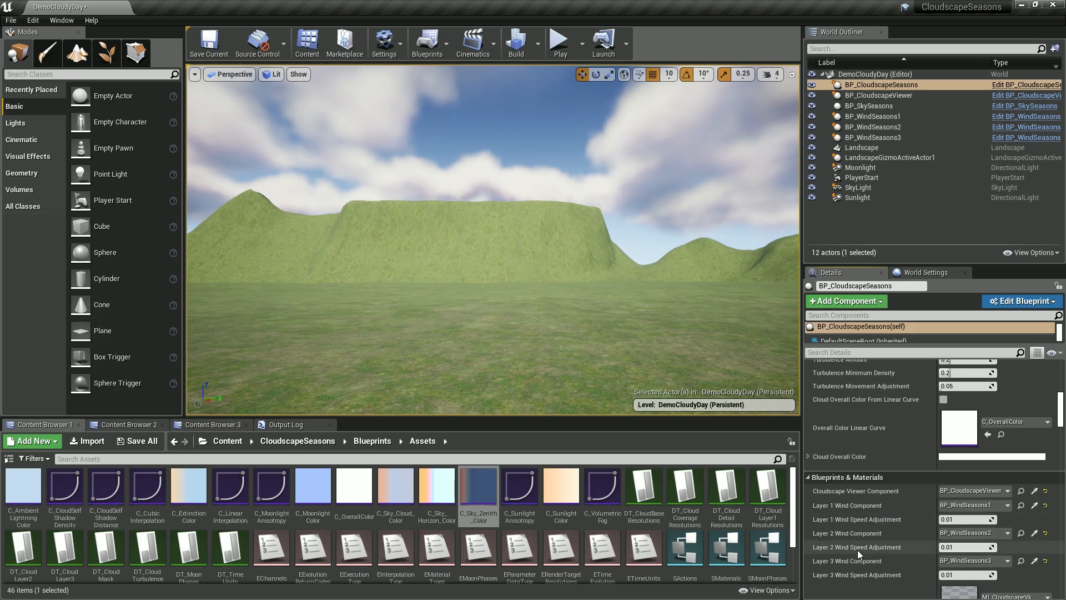
scroll(871, 553, "down", 2)
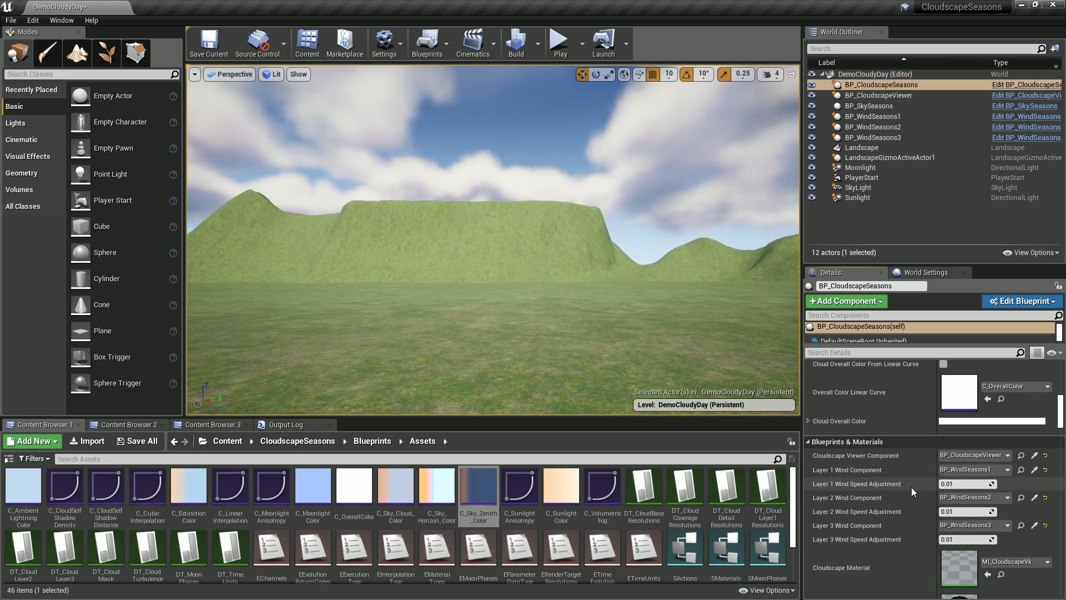
scroll(919, 489, "down", 5)
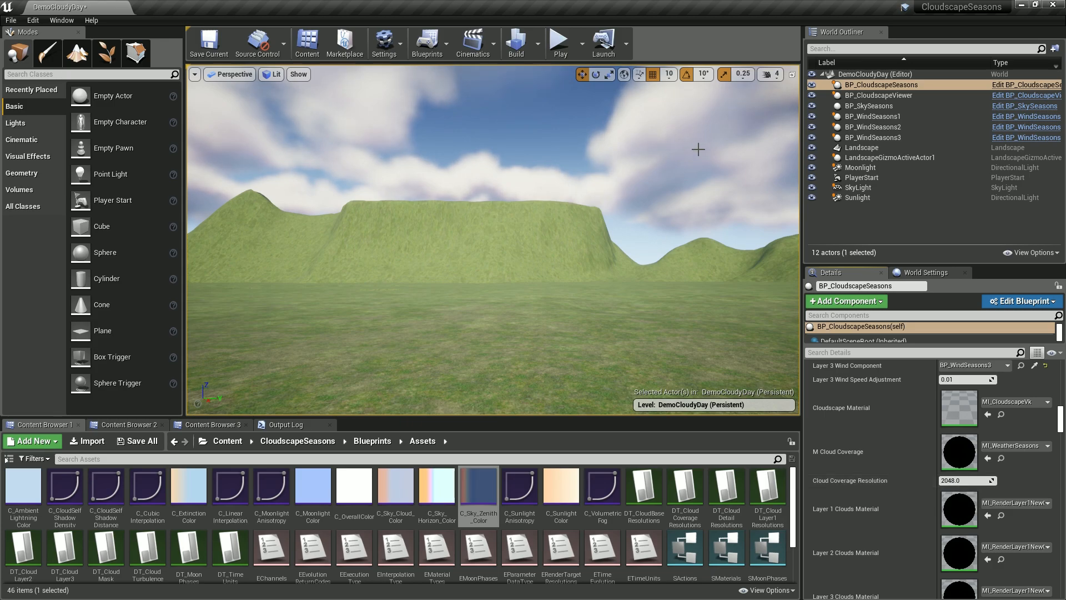
scroll(898, 461, "down", 4)
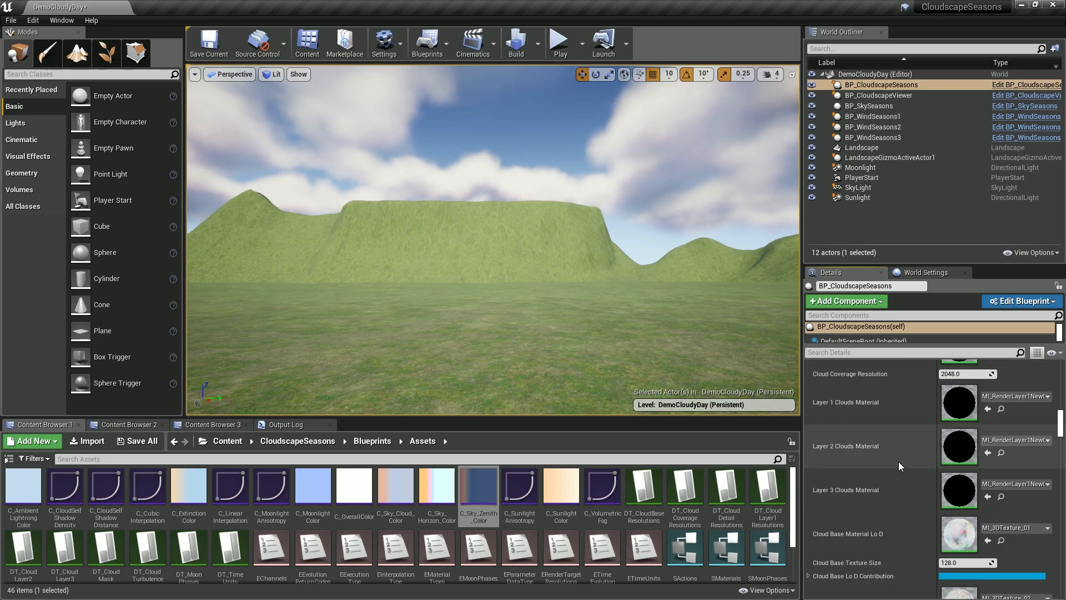
scroll(898, 466, "down", 1)
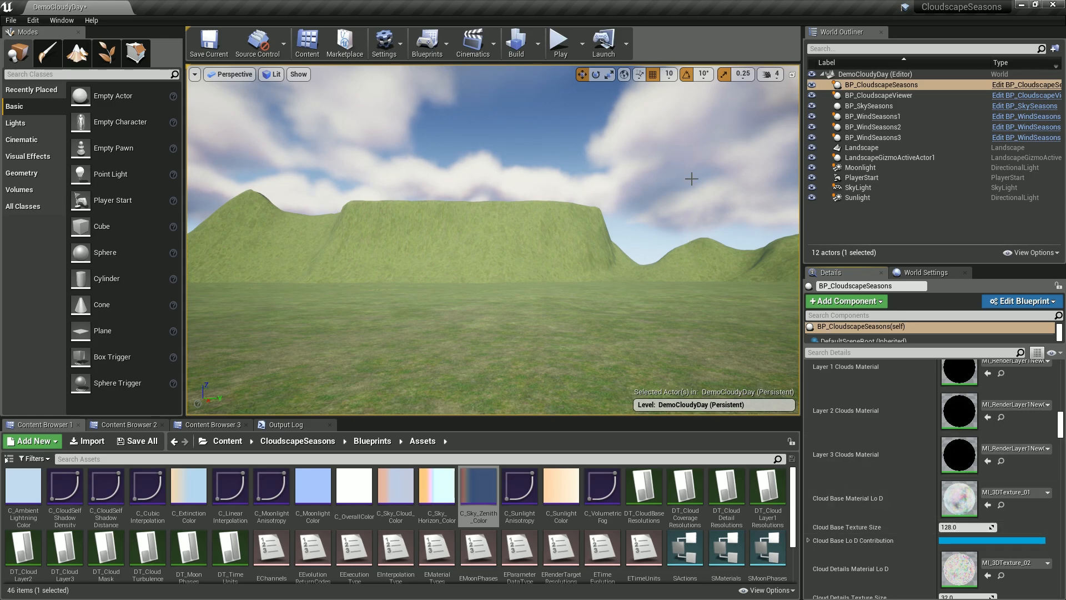
scroll(927, 486, "down", 2)
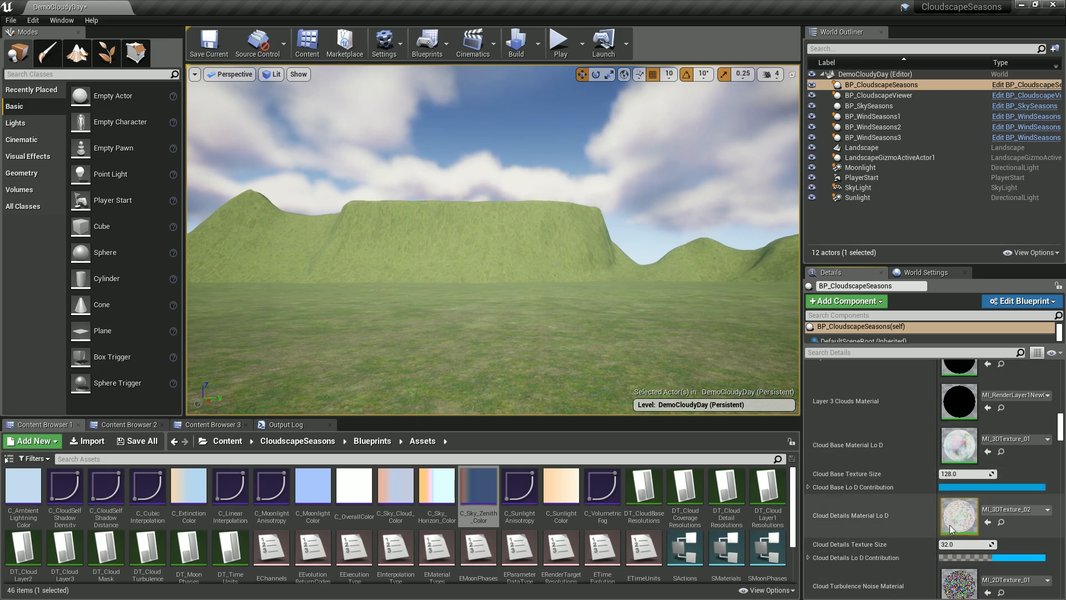
scroll(947, 532, "down", 2)
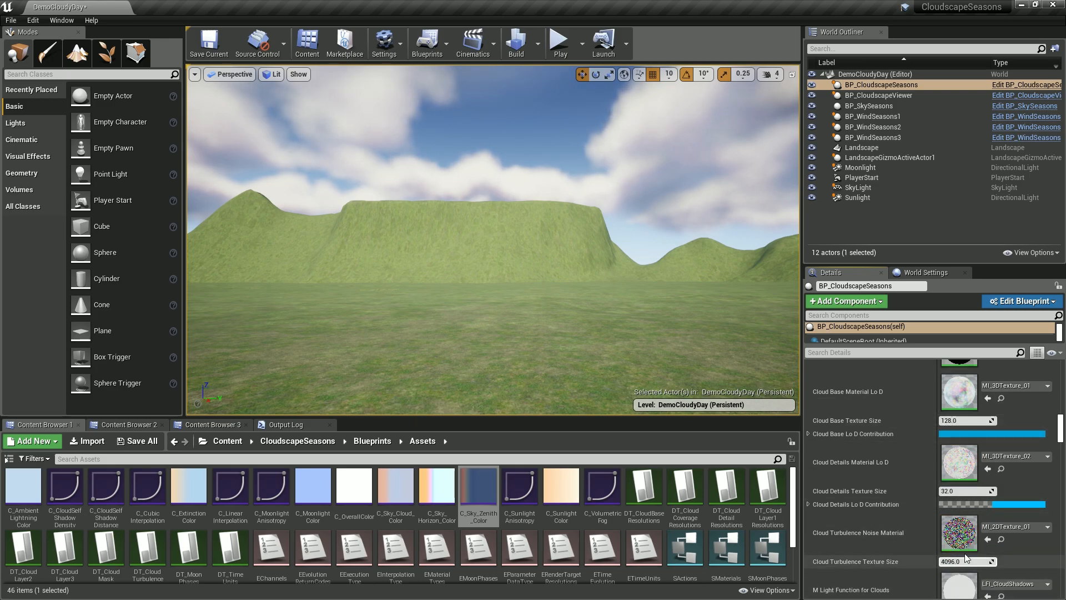
Step: Examine the clouds and terrain alongside the turbulence noise, light function and cloud mask materials, and compare the texture size and resolution settings
right_click_drag(617, 159, 622, 186)
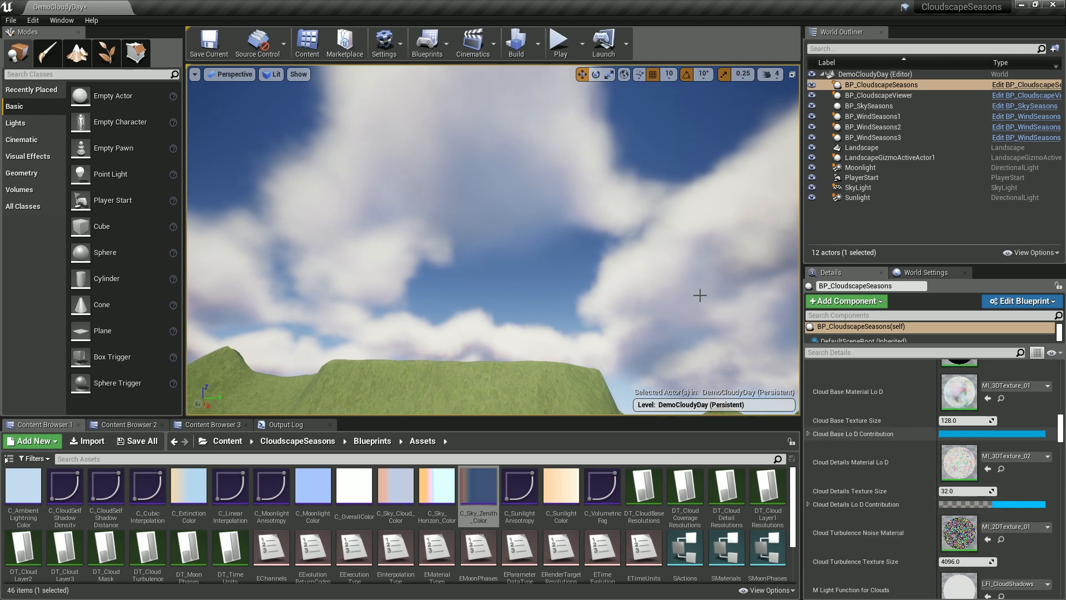
right_click_drag(658, 261, 672, 275)
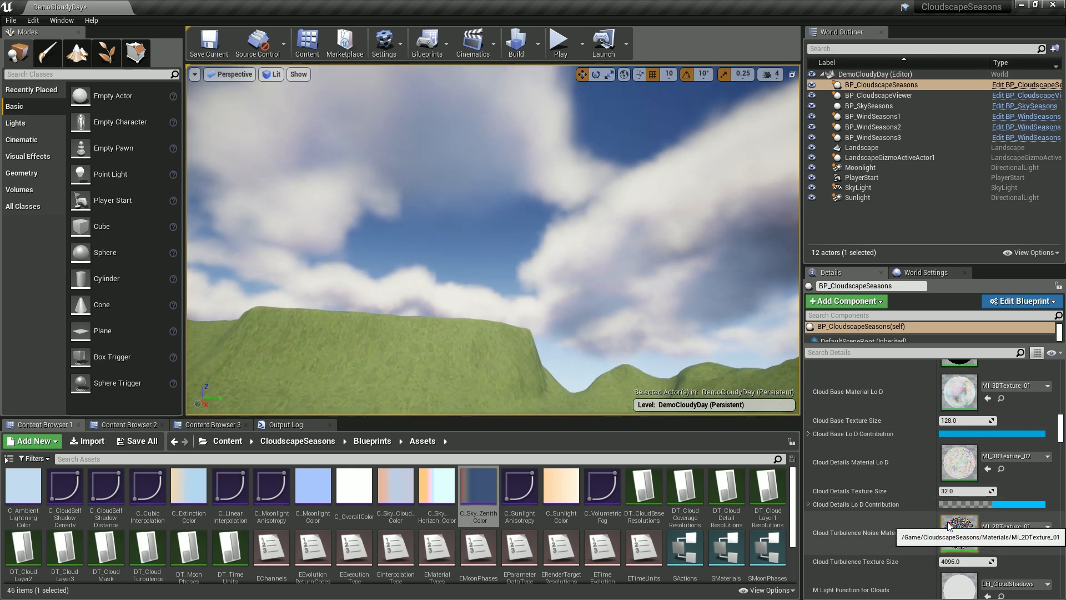
scroll(958, 526, "down", 1)
scroll(958, 526, "down", 4)
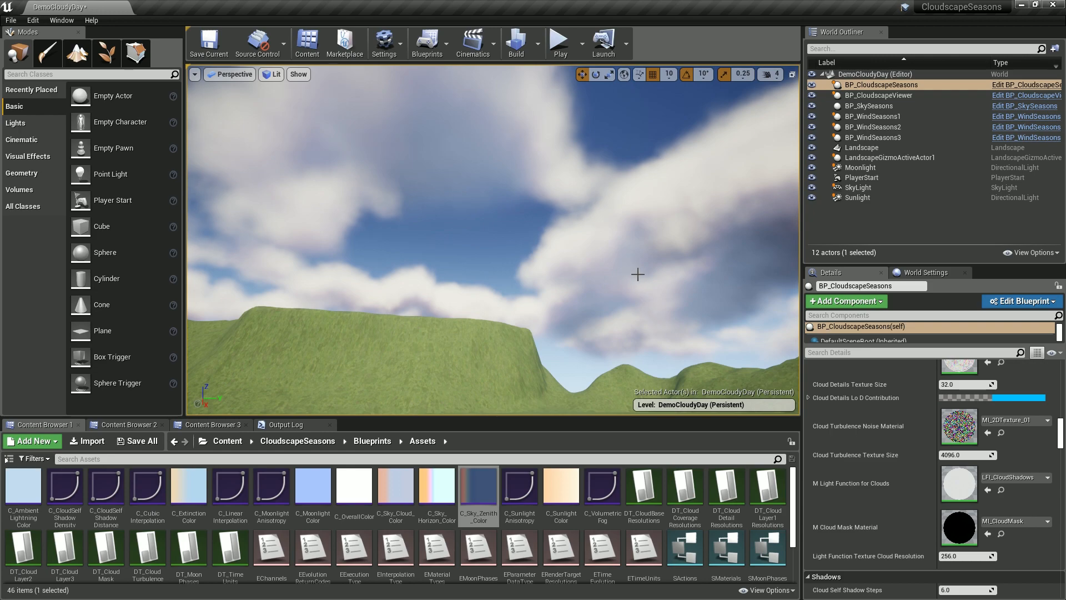
right_click_drag(637, 274, 638, 355)
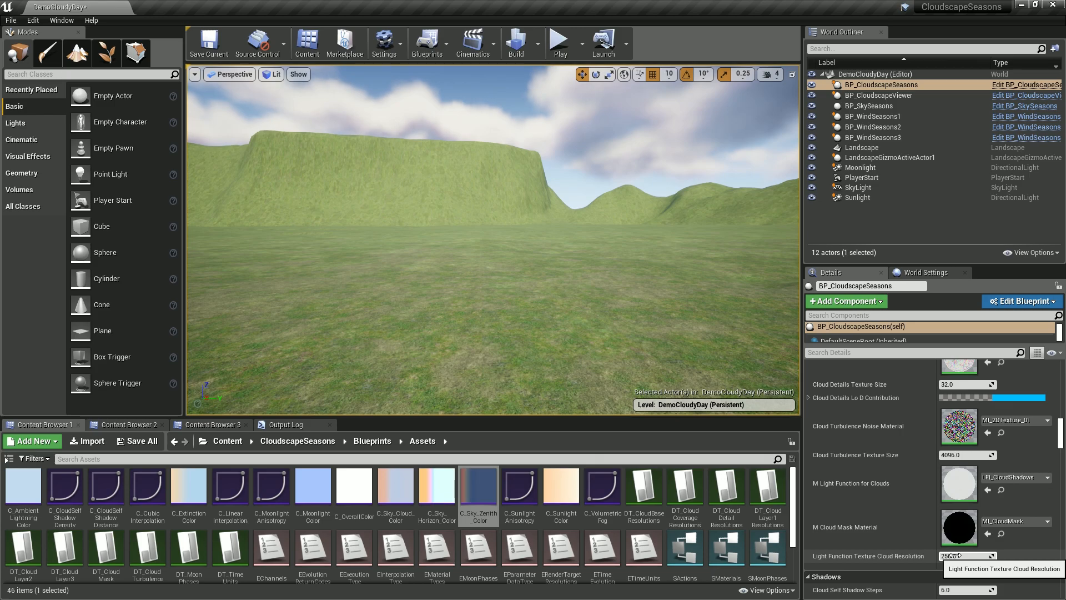
scroll(934, 397, "up", 3)
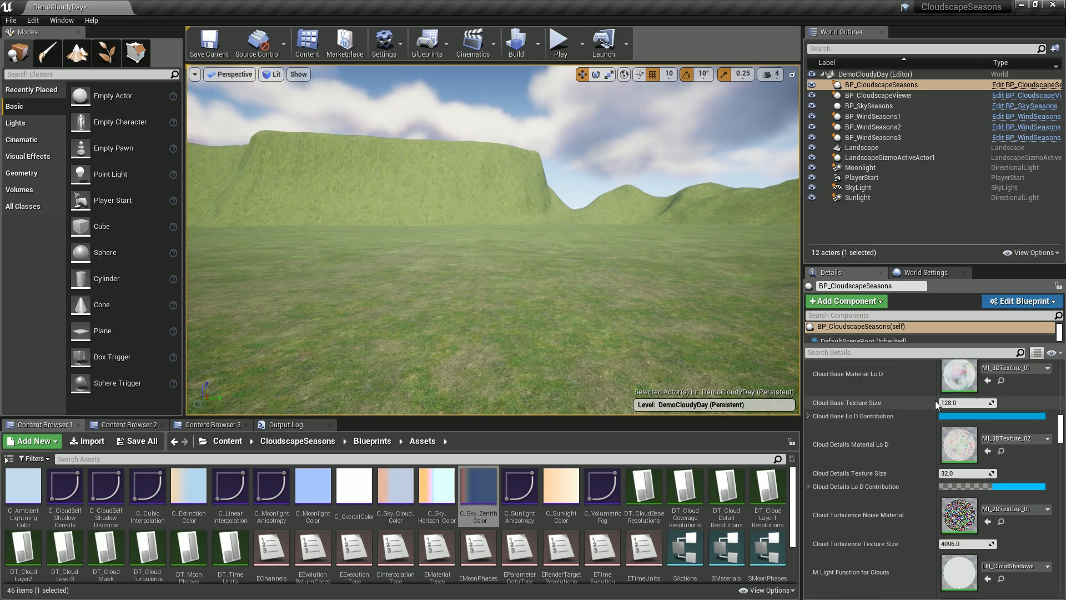
scroll(935, 401, "down", 2)
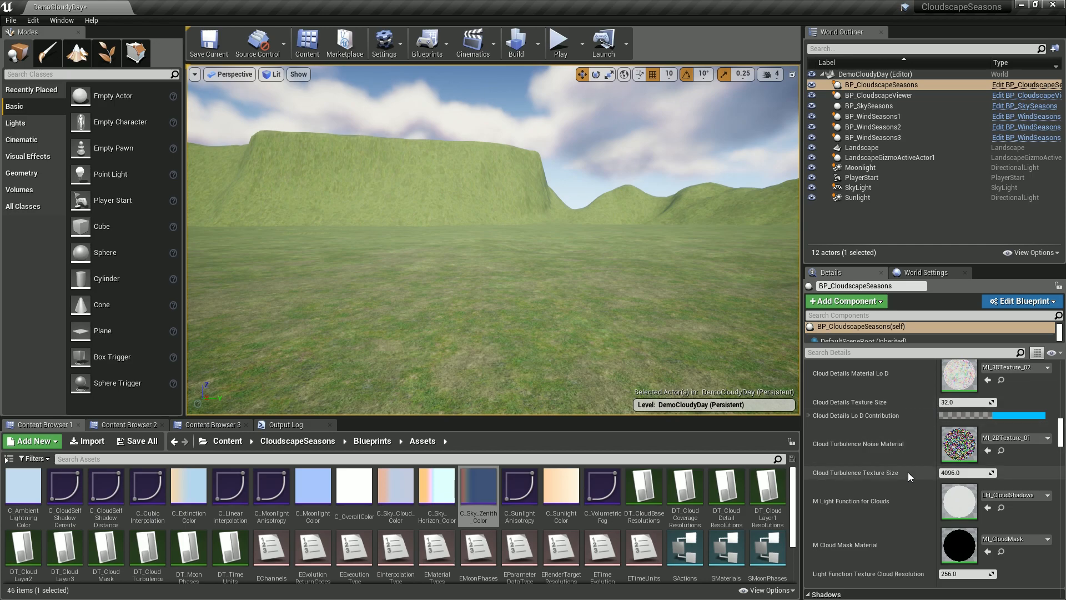
scroll(987, 493, "up", 4)
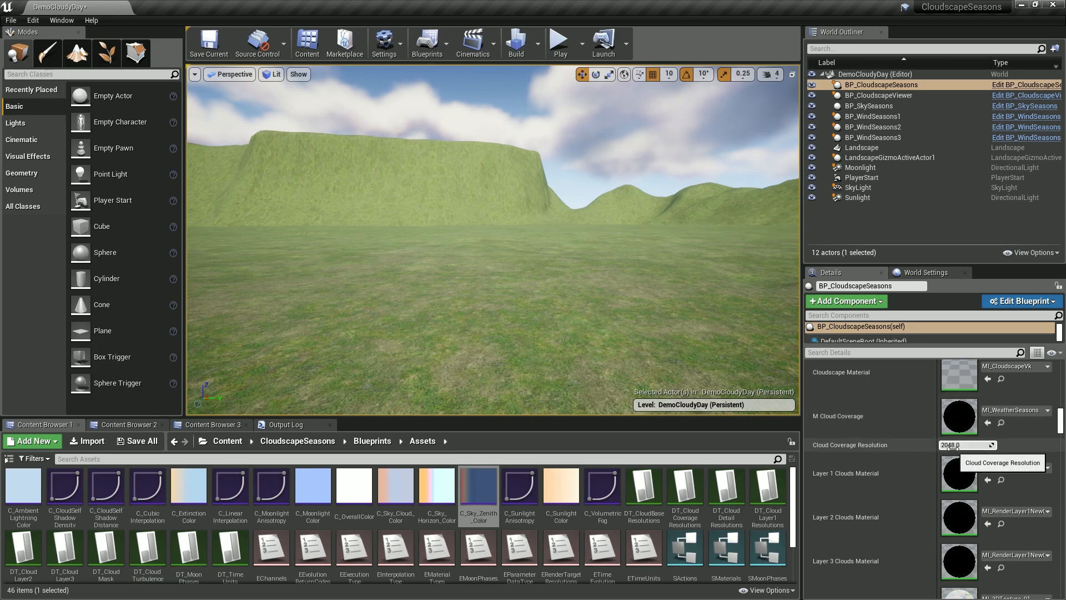
scroll(943, 443, "down", 5)
scroll(913, 445, "down", 3)
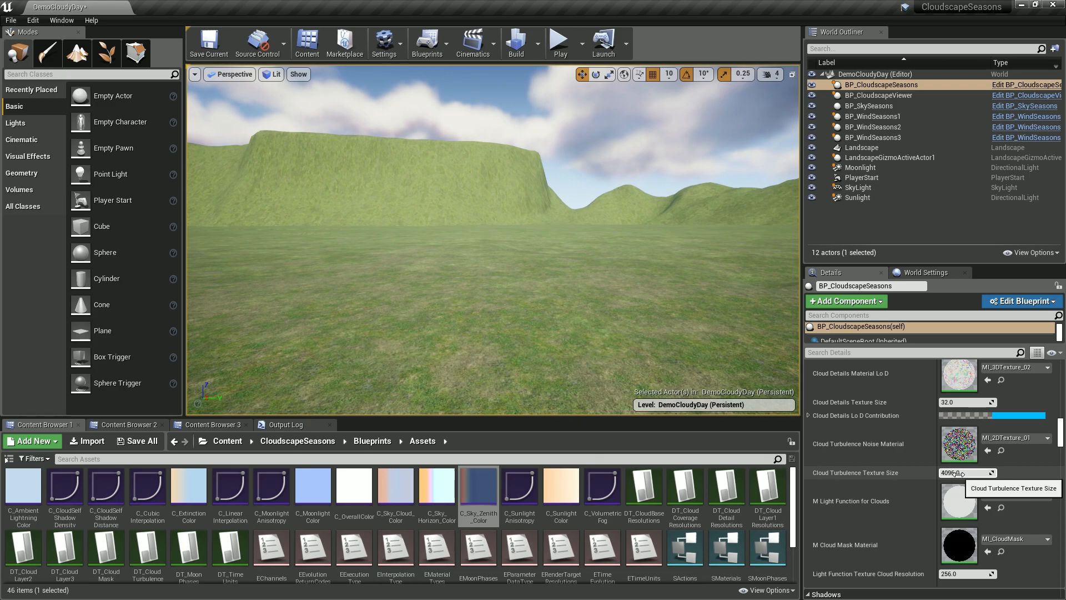
Step: Examine the cloud shading near the sun alongside the Cloud Self Shadow Steps setting in the Shadows category
scroll(870, 465, "down", 5)
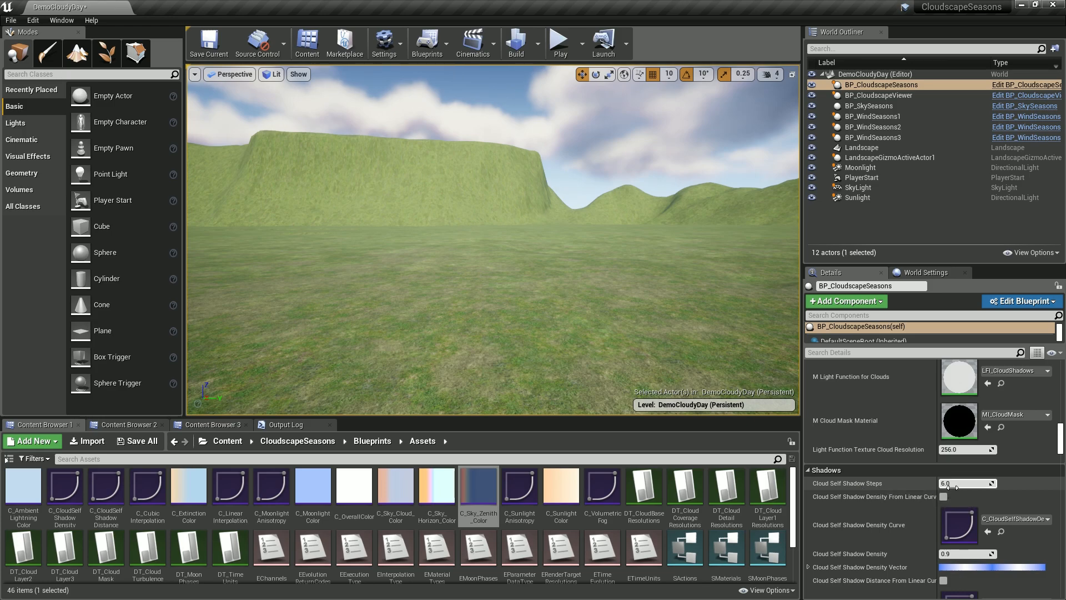
right_click_drag(564, 266, 738, 207)
mouse_move(564, 266)
right_mouse_down()
mouse_move(622, 289)
mouse_move(573, 253)
right_mouse_up()
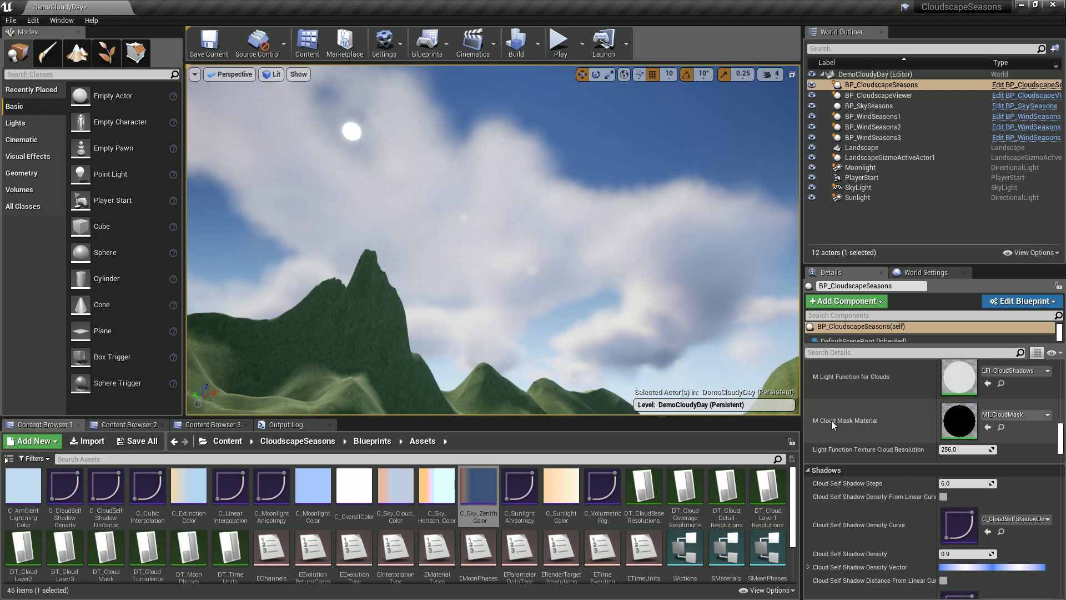
Step: Test the cloud shading of BP_CloudscapeSeasons with Cloud Self Shadow Steps set to 1 and to 2
left_click(966, 483)
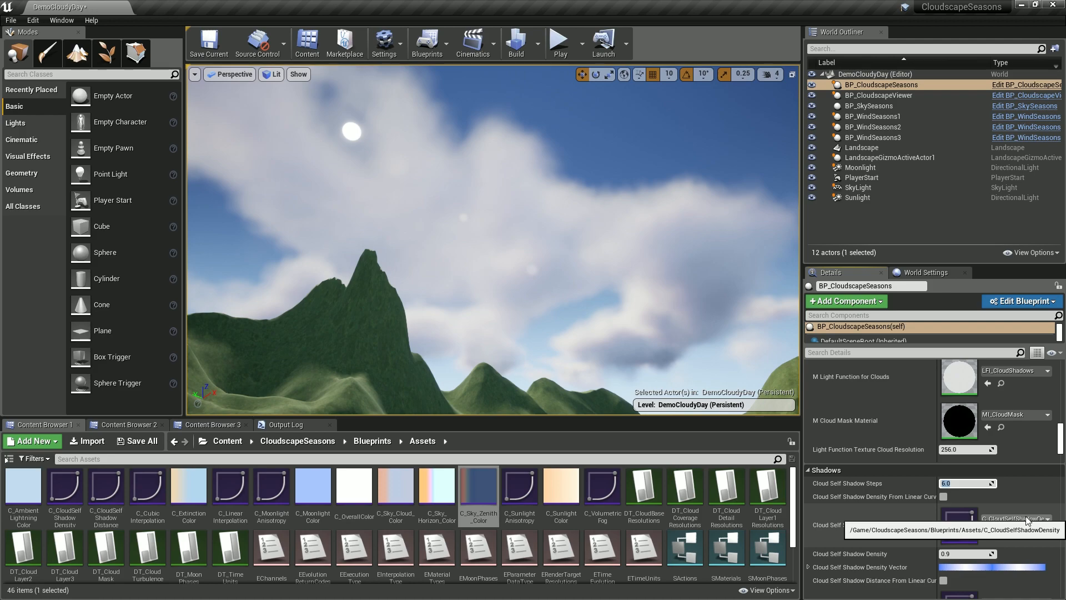
type("1")
key("Return")
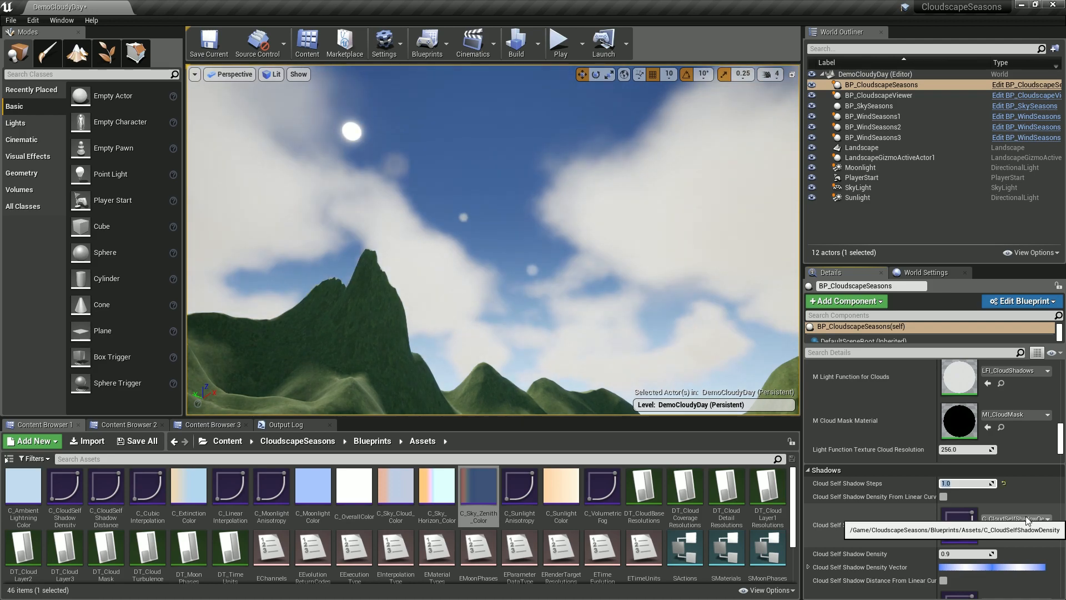
right_click_drag(696, 265, 659, 264)
left_click(963, 483)
type("2")
key("Return")
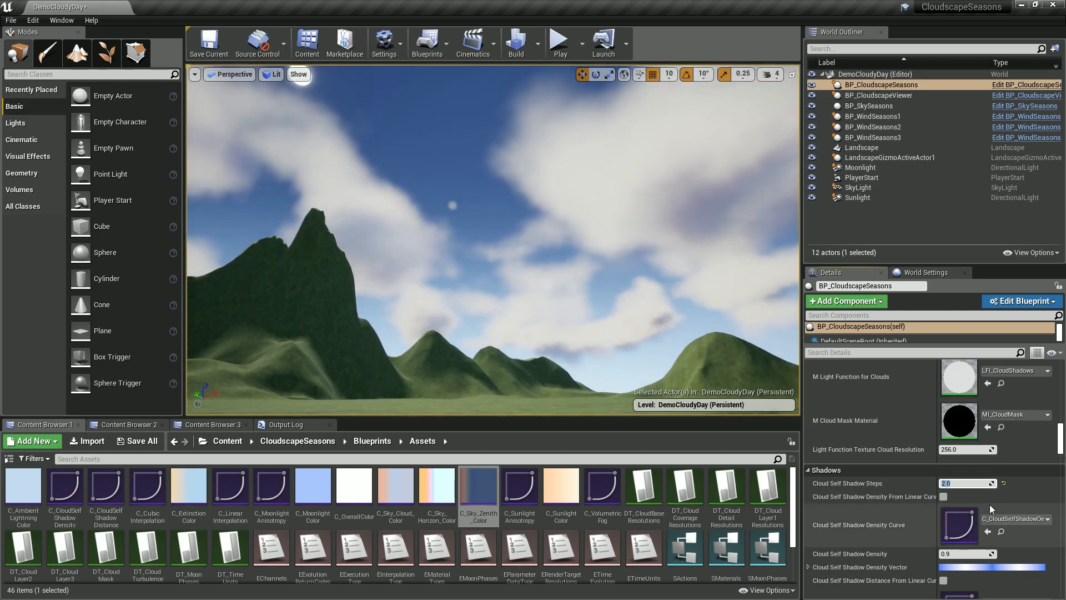
right_click_drag(641, 288, 588, 275)
Step: Try Cloud Self Shadow Steps at 3, restore it to 6, and compare the clouds near the sun
left_click(969, 482)
type("3")
key("Return")
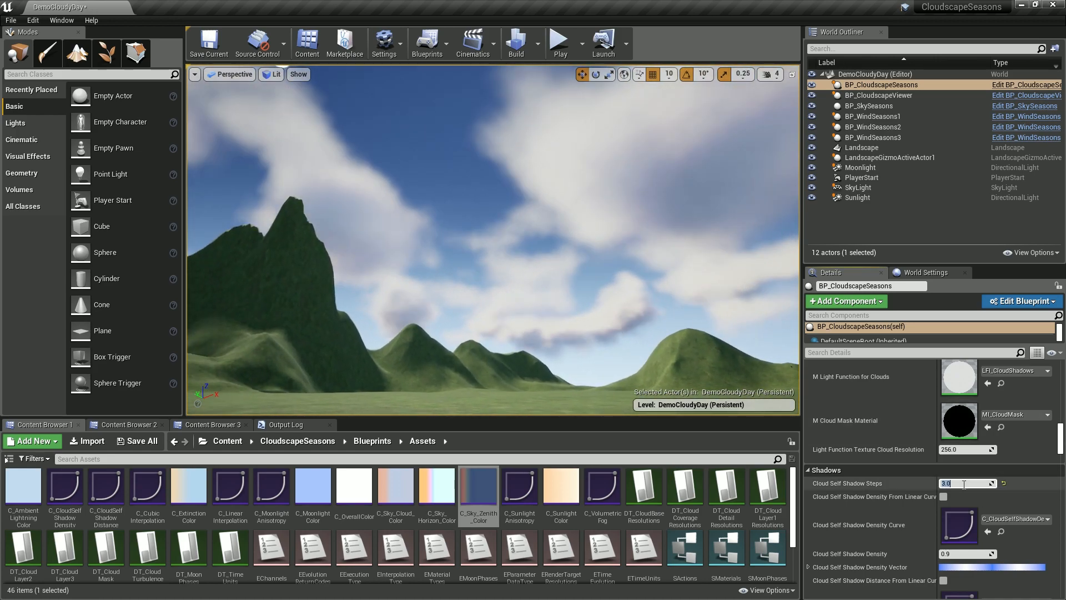
right_click_drag(607, 285, 682, 306)
left_click(972, 483)
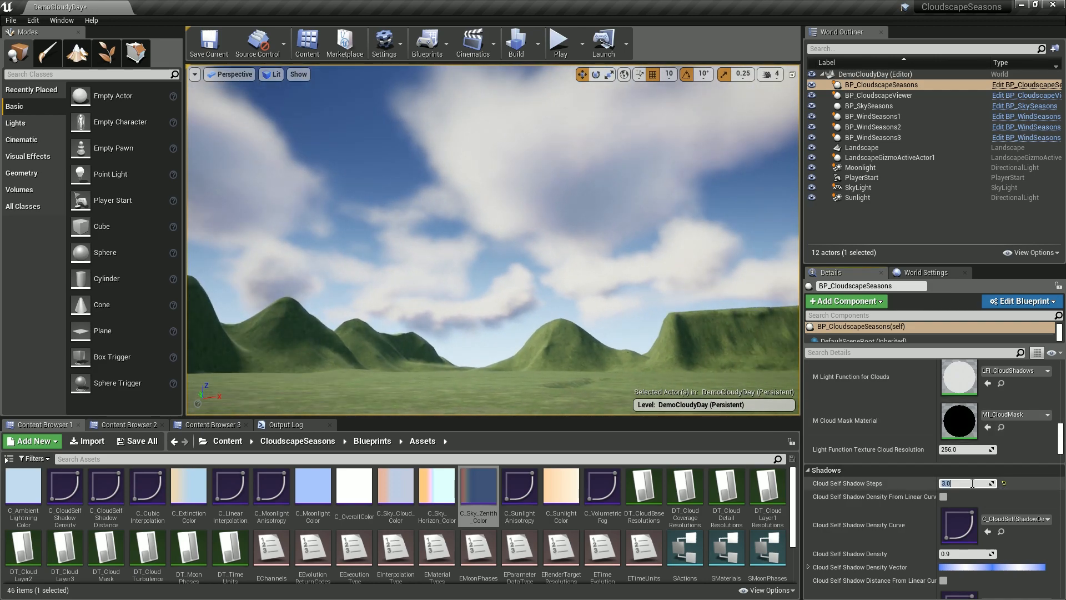
type("6")
key("Return")
right_click_drag(620, 249, 544, 245)
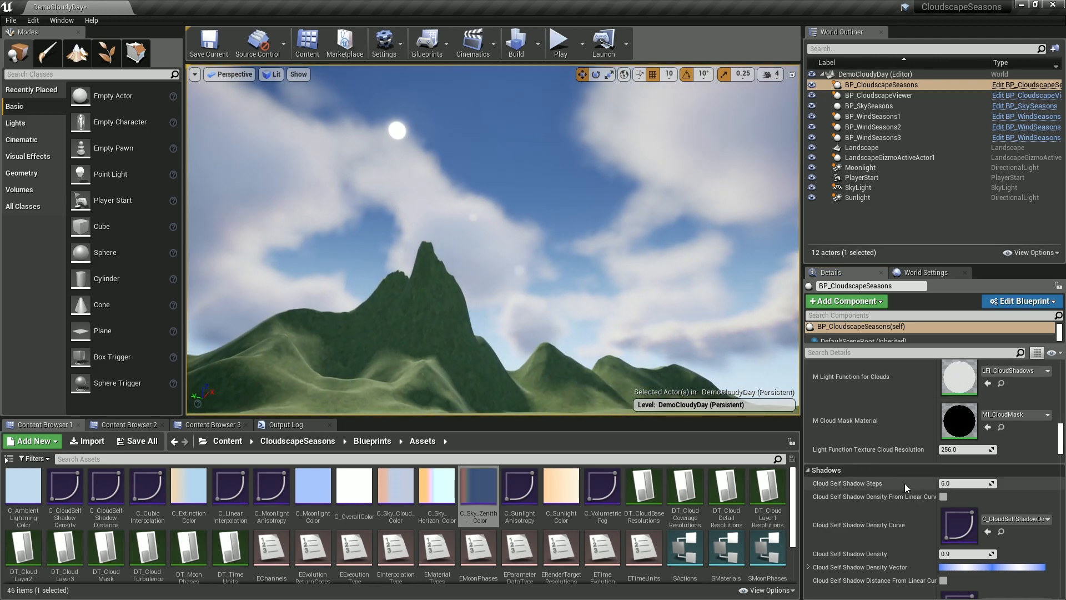
Step: Raise Cloud Self Shadow Steps to 12 and 20, and bring it back to 12 to compare the shading
left_click(956, 483)
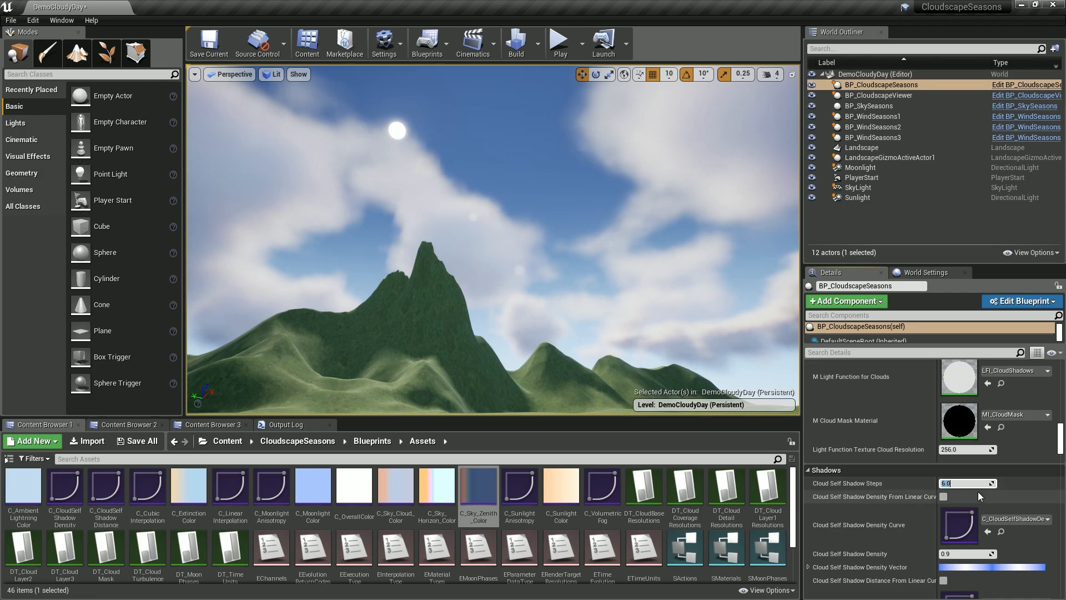
key("Return")
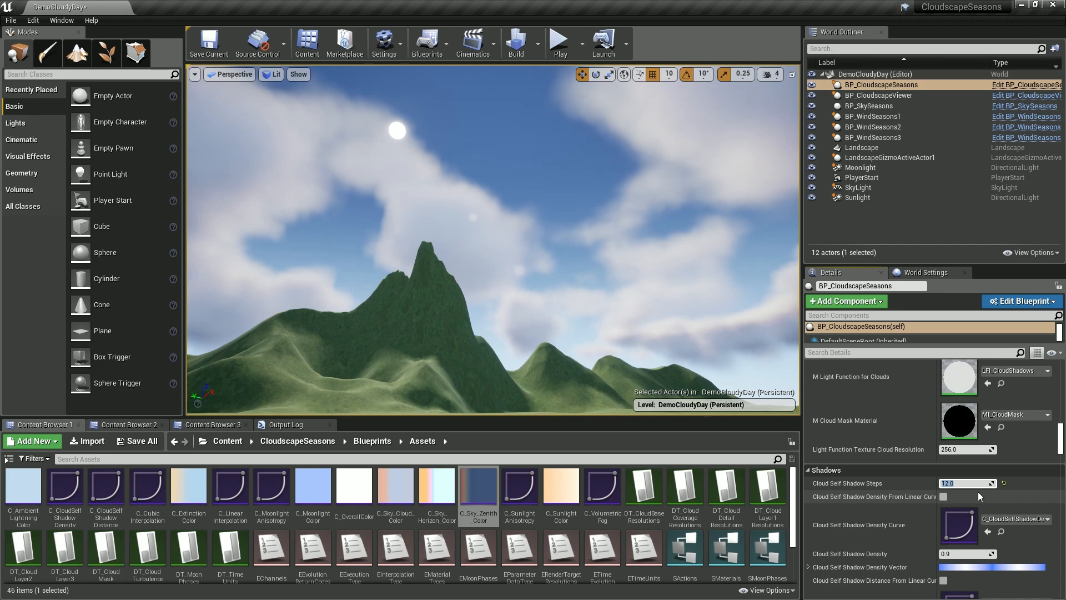
right_click_drag(724, 219, 621, 219)
left_click(981, 484)
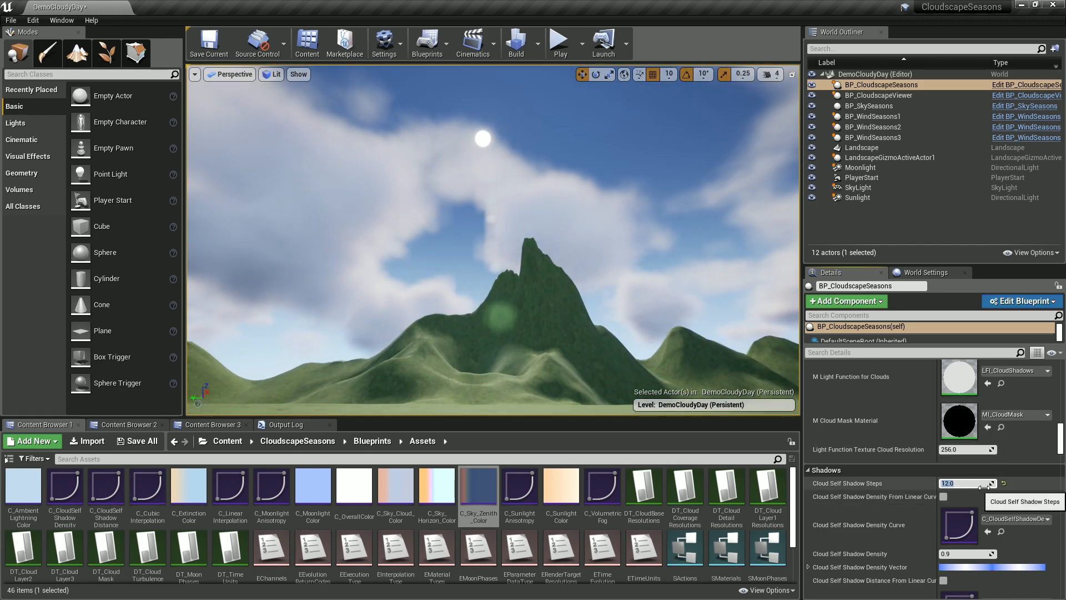
type("20")
key("Return")
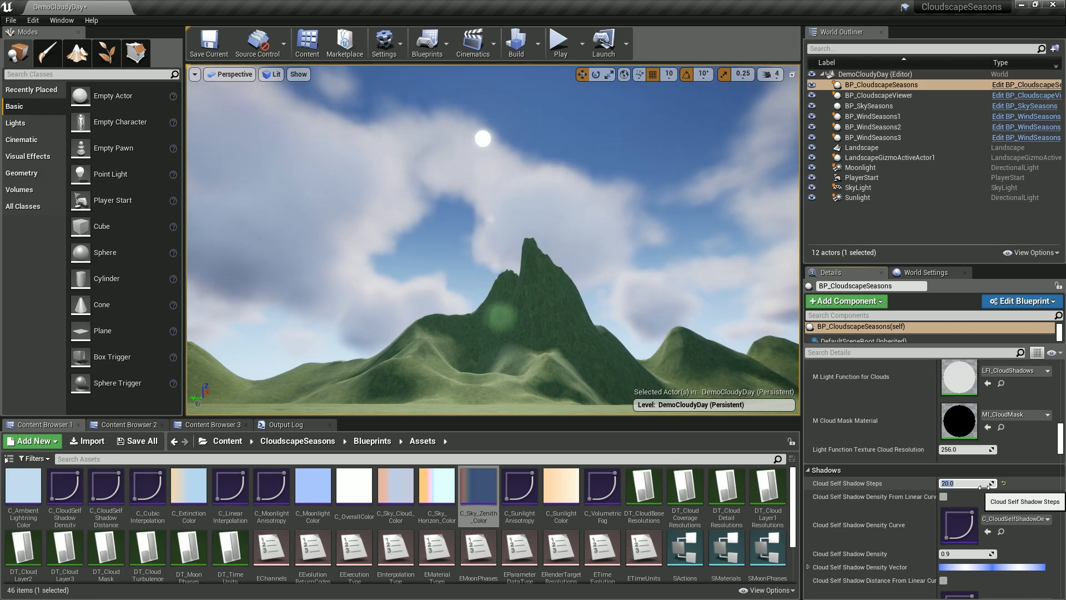
type("12")
key("Return")
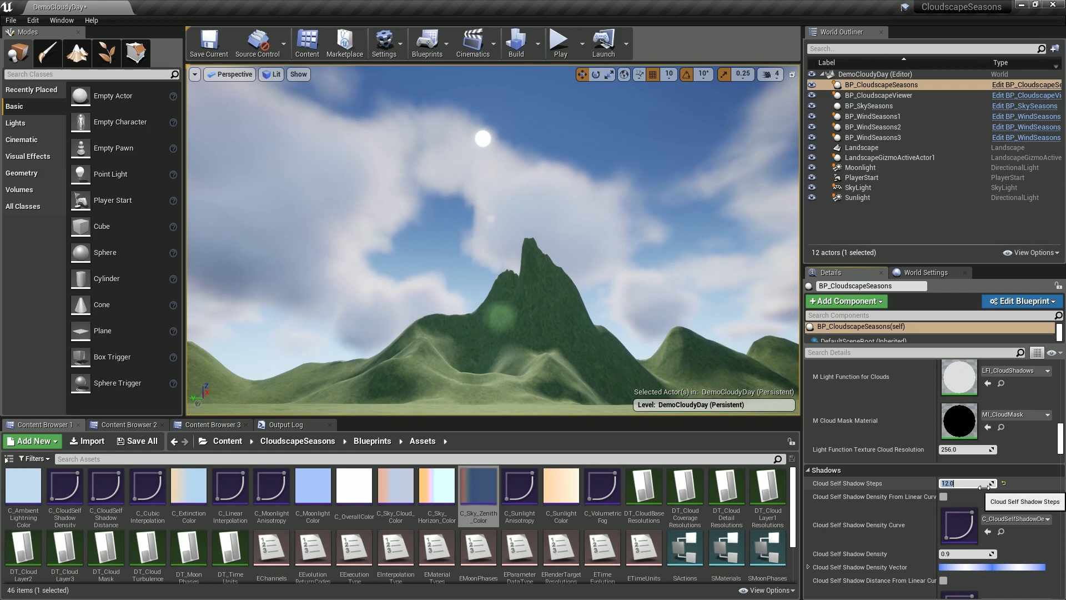
Step: Lower Cloud Self Shadow Steps to 8 and back to 6
type("8")
key("Return")
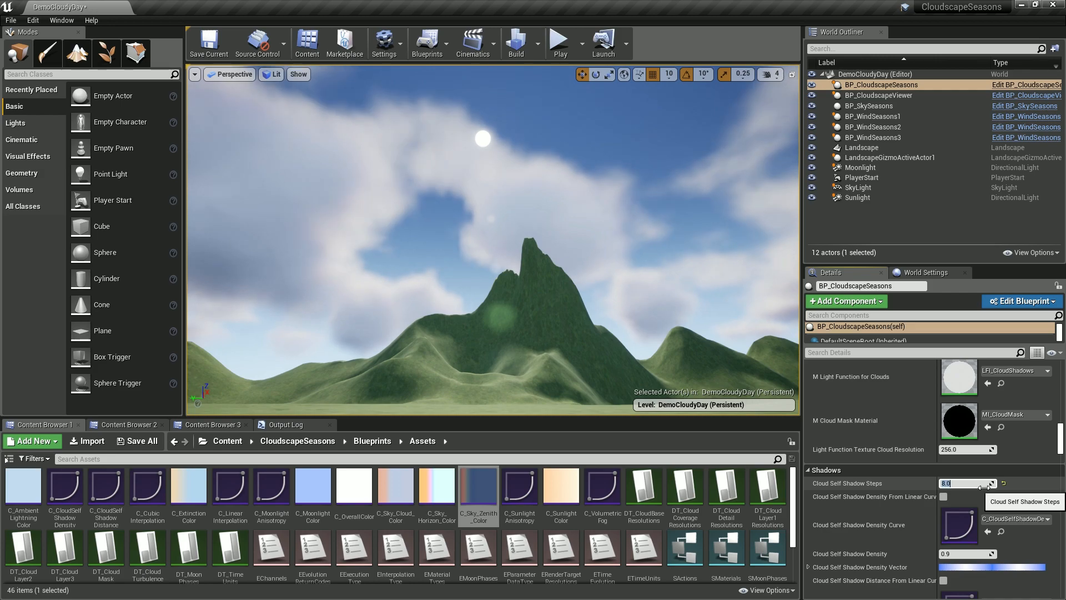
type("6")
key("Return")
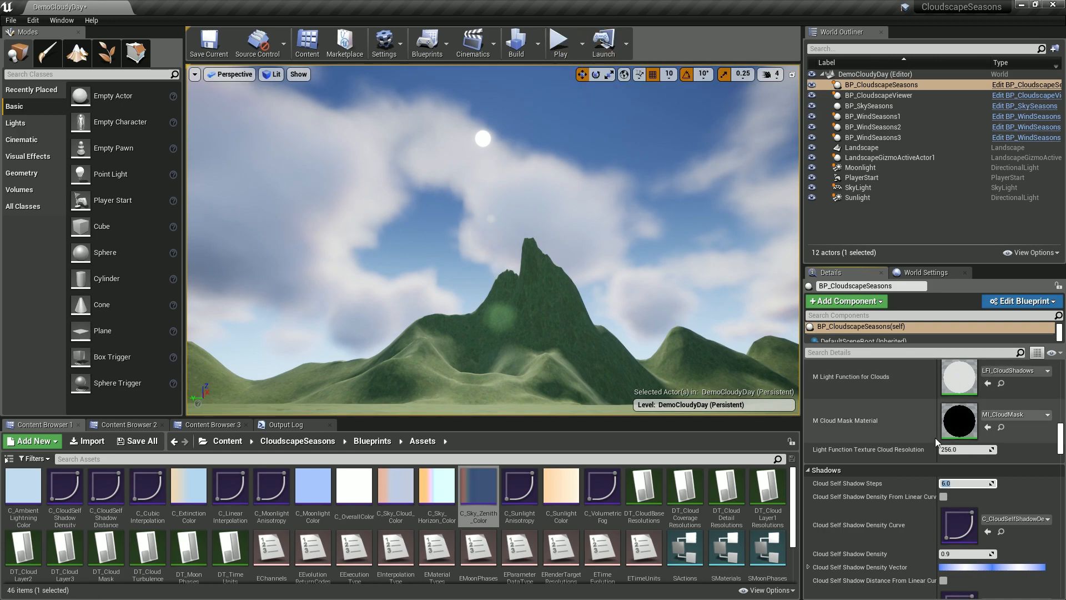
Step: Play the level briefly and stop it to bring the viewport back to the player's viewpoint on the ground
right_click_drag(695, 289, 780, 307)
right_click_drag(654, 261, 685, 238)
scroll(638, 255, "down", 5)
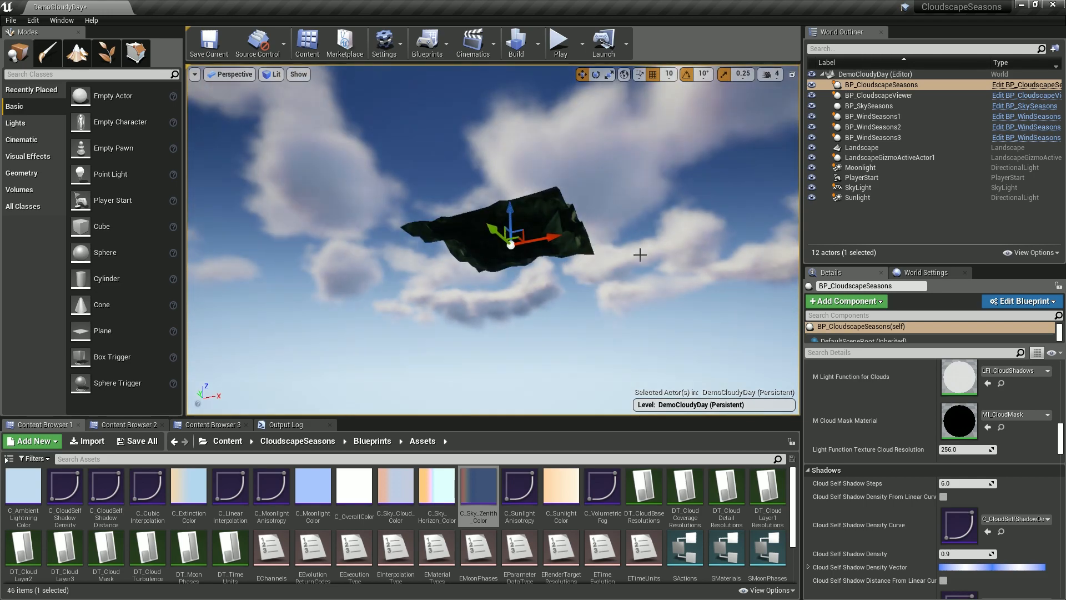
scroll(639, 255, "up", 5)
scroll(640, 255, "up", 4)
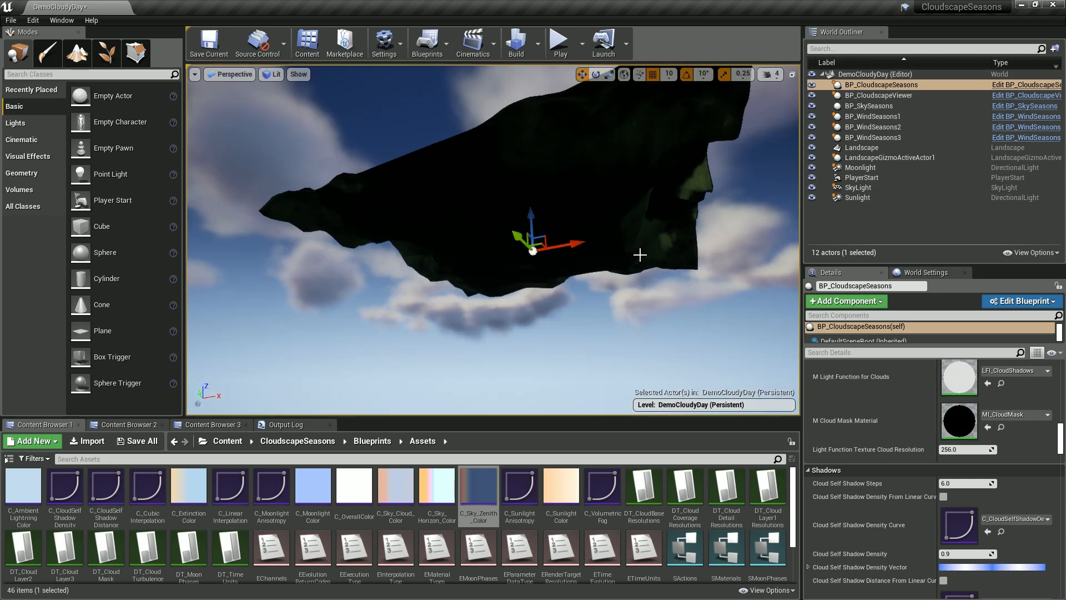
right_click_drag(639, 255, 627, 90)
right_click_drag(473, 165, 461, 222)
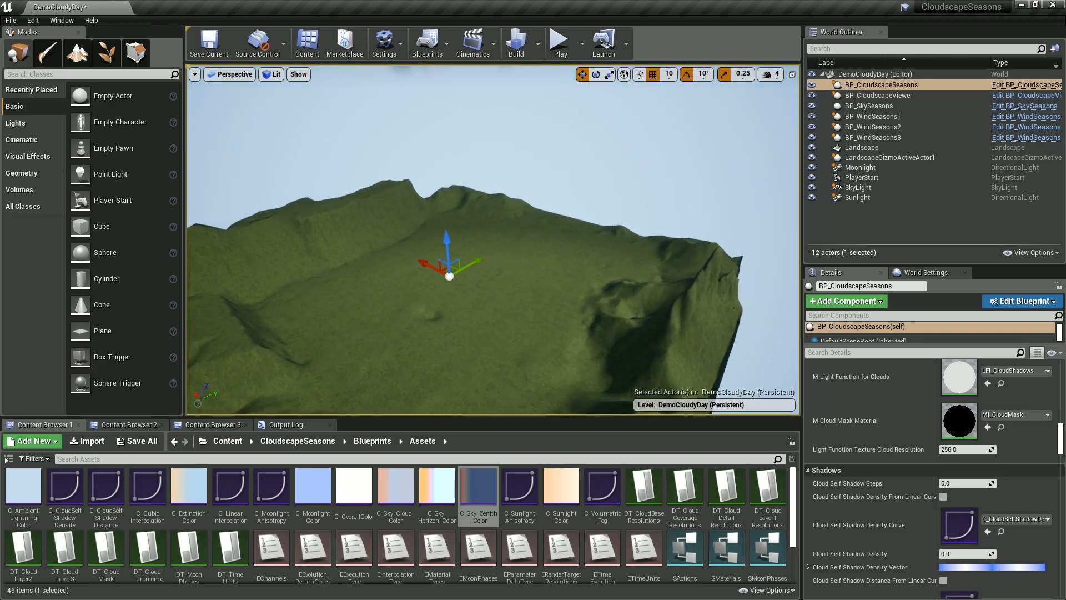
left_click(561, 44)
left_click(510, 162)
key("Escape")
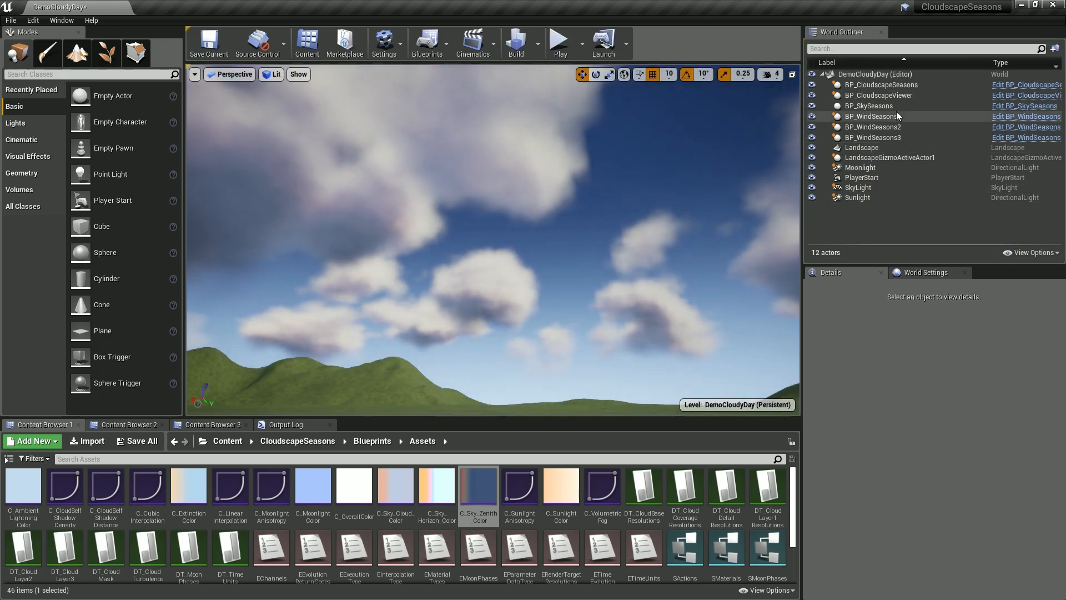
Step: Select BP_CloudscapeSeasons and examine the clouds alongside its Cloud Self Shadow Density setting
left_click(886, 85)
scroll(978, 428, "down", 3)
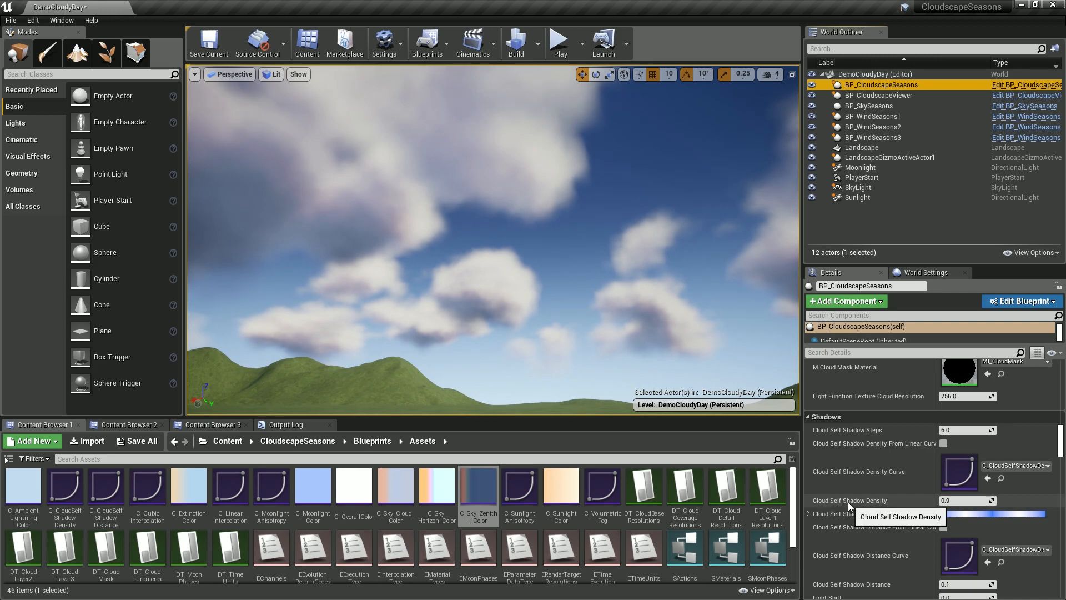
left_click(966, 500)
right_click_drag(516, 250, 516, 229)
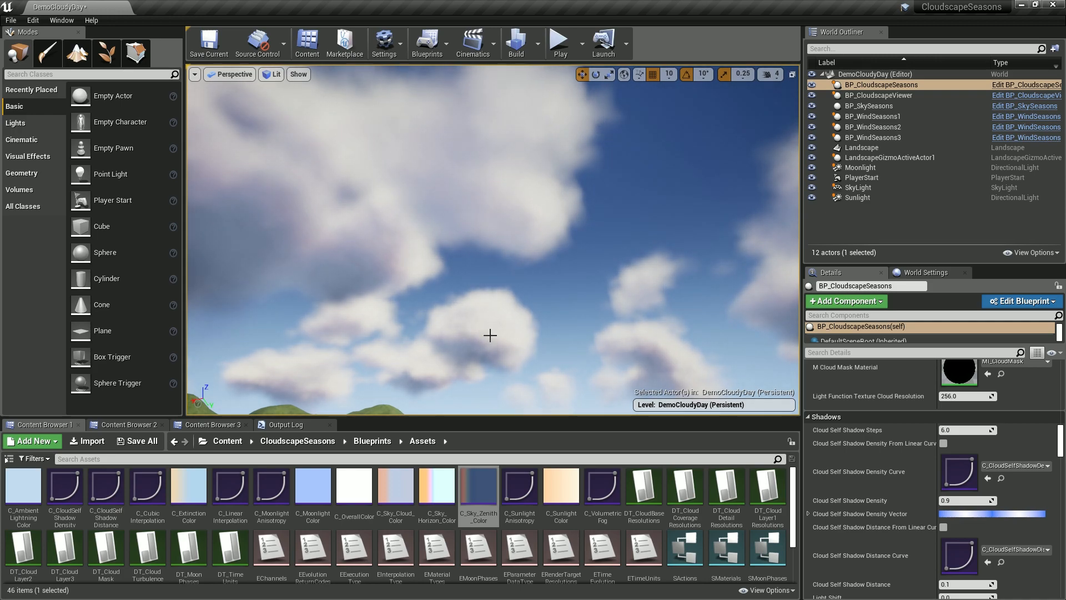
Step: Try Cloud Self Shadow Density at 0.95, about 4.37 and about 1.65, and reset it to its default
left_click(971, 501)
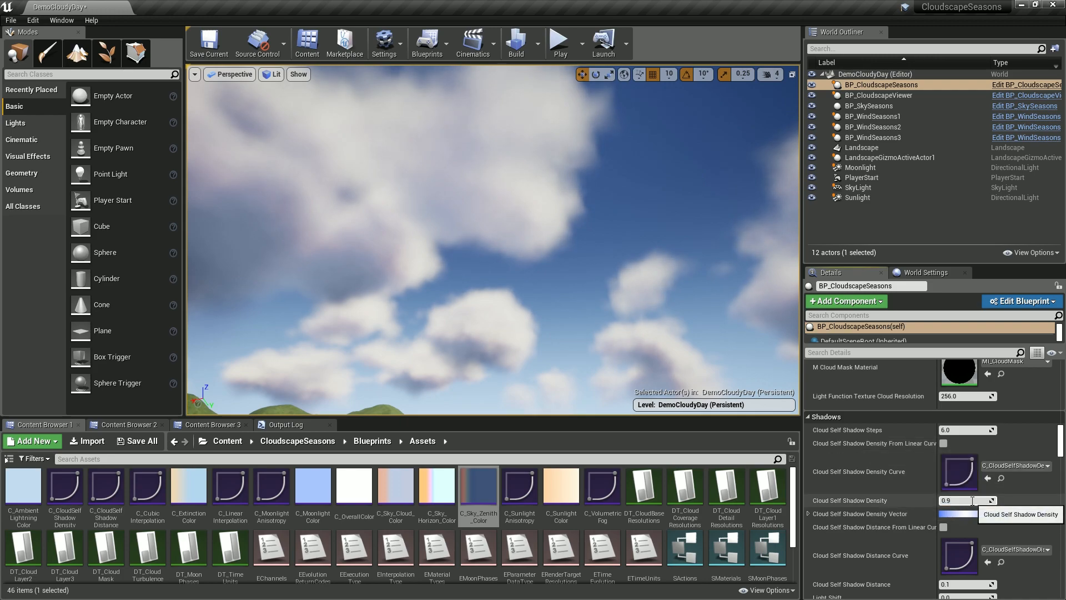
key("Return")
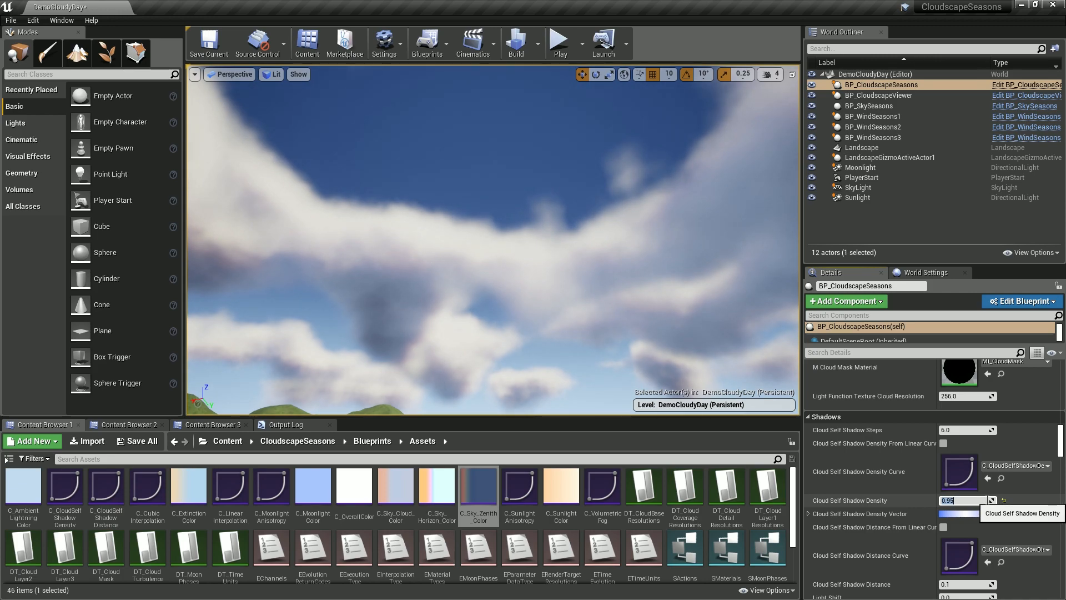
mouse_move(992, 501)
left_mouse_down()
mouse_move(974, 501)
mouse_move(995, 501)
left_mouse_up()
right_click_drag(667, 311, 569, 326)
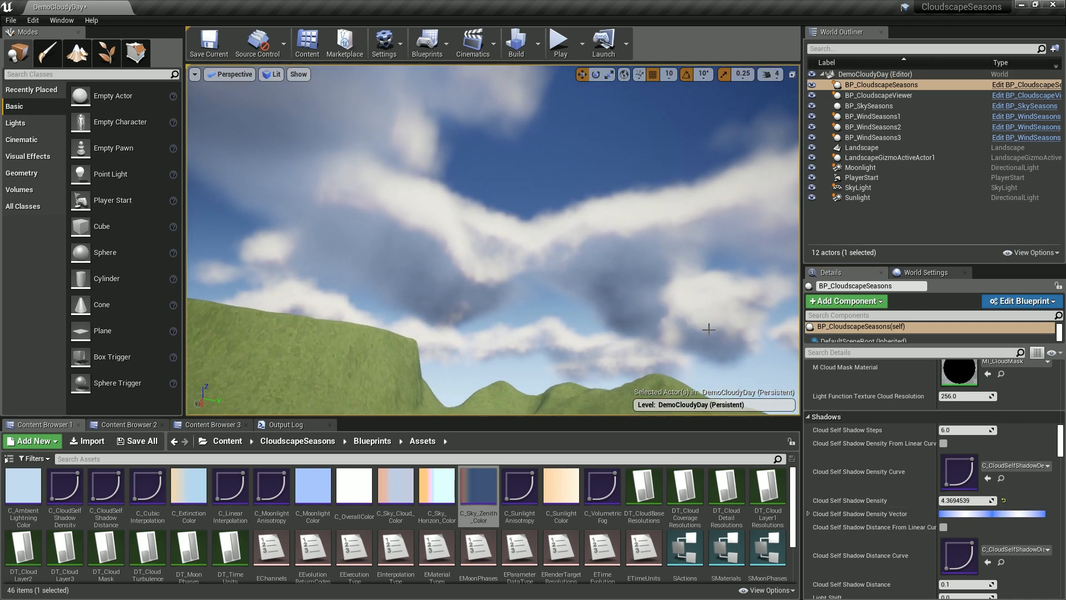
left_click_drag(969, 501, 959, 501)
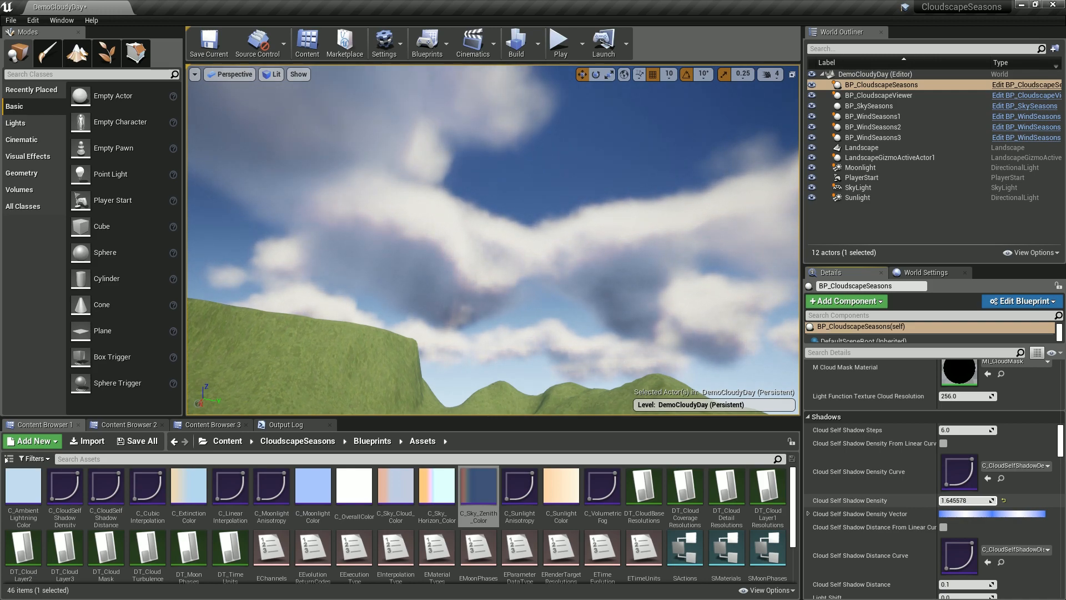
left_click(1003, 499)
right_click_drag(694, 328, 794, 367)
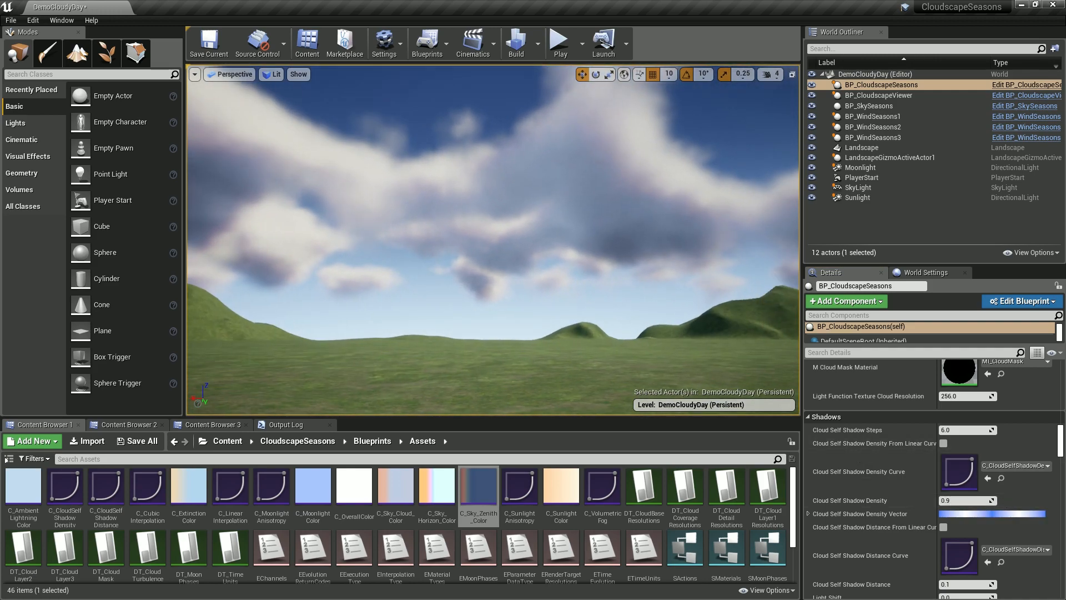
Step: Set the Cloud Self Shadow Distance of BP_CloudscapeSeasons to 0.05
scroll(900, 506, "down", 2)
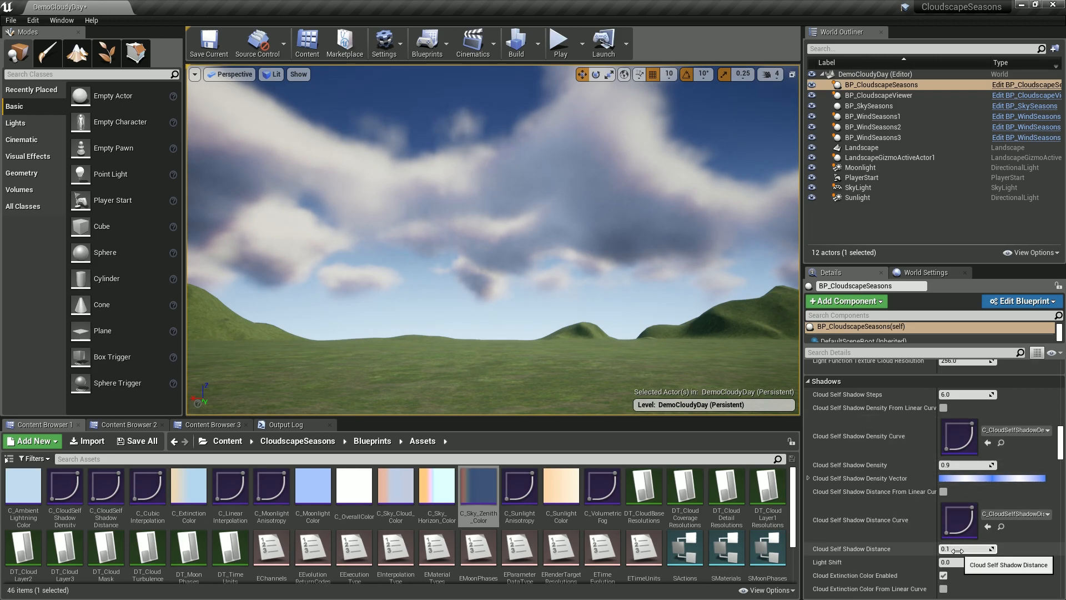
right_click_drag(578, 311, 560, 289)
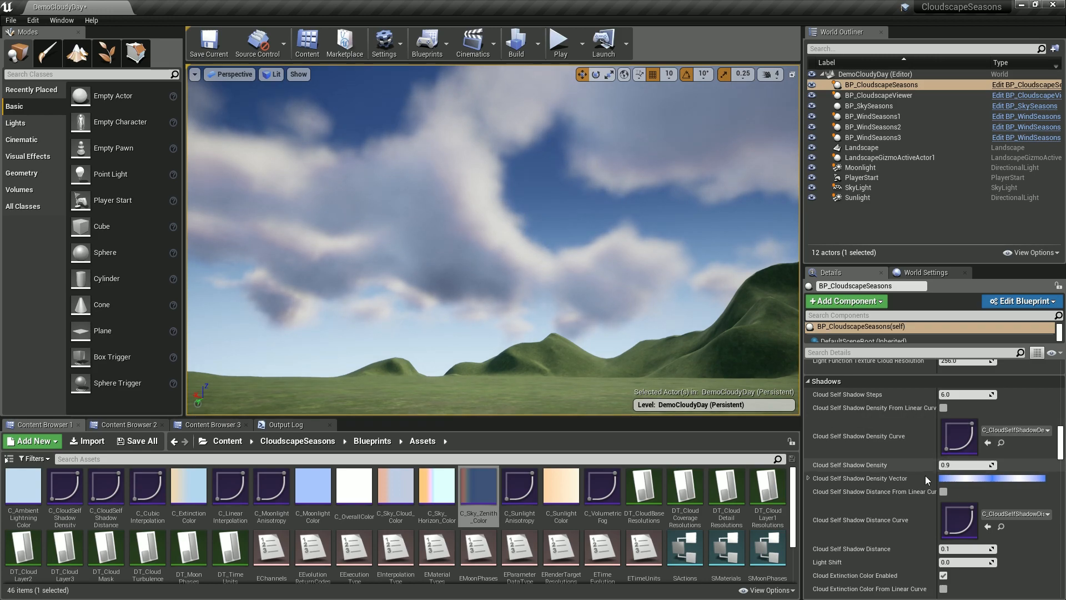
left_click(954, 548)
type("0.05")
key("Return")
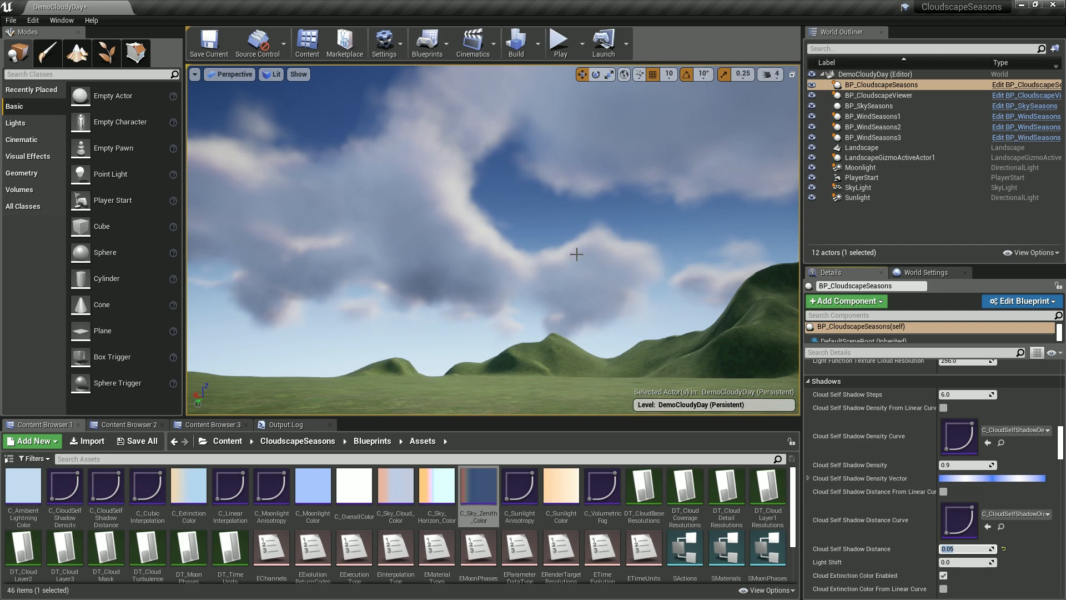
Step: Try Light Shift values of 1 and -1 in the Shadows category and settle on -0.5
left_click(967, 561)
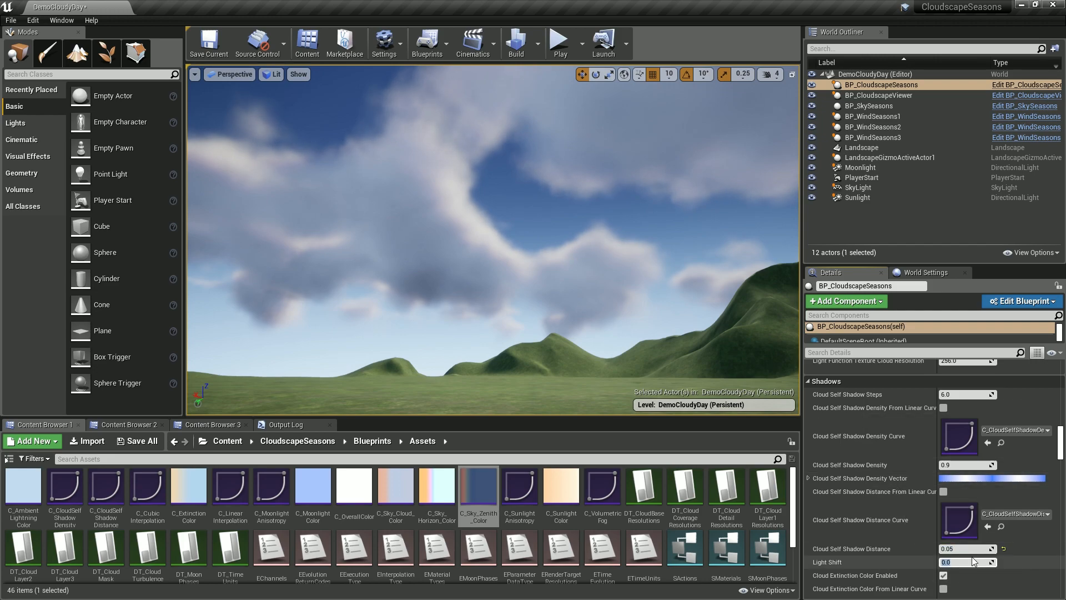
type("1")
key("Return")
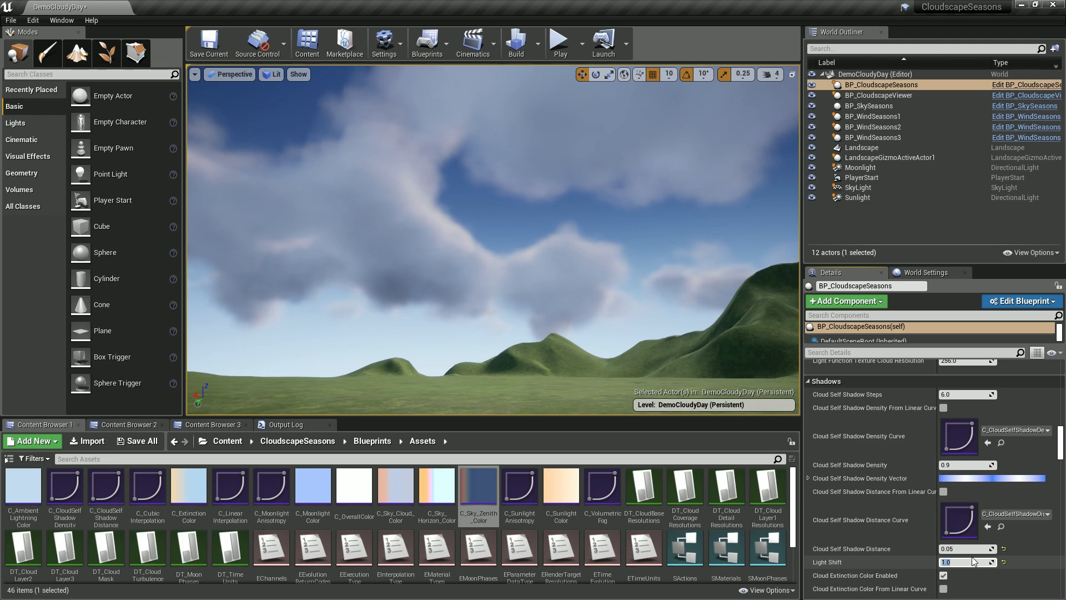
type("-1")
key("Return")
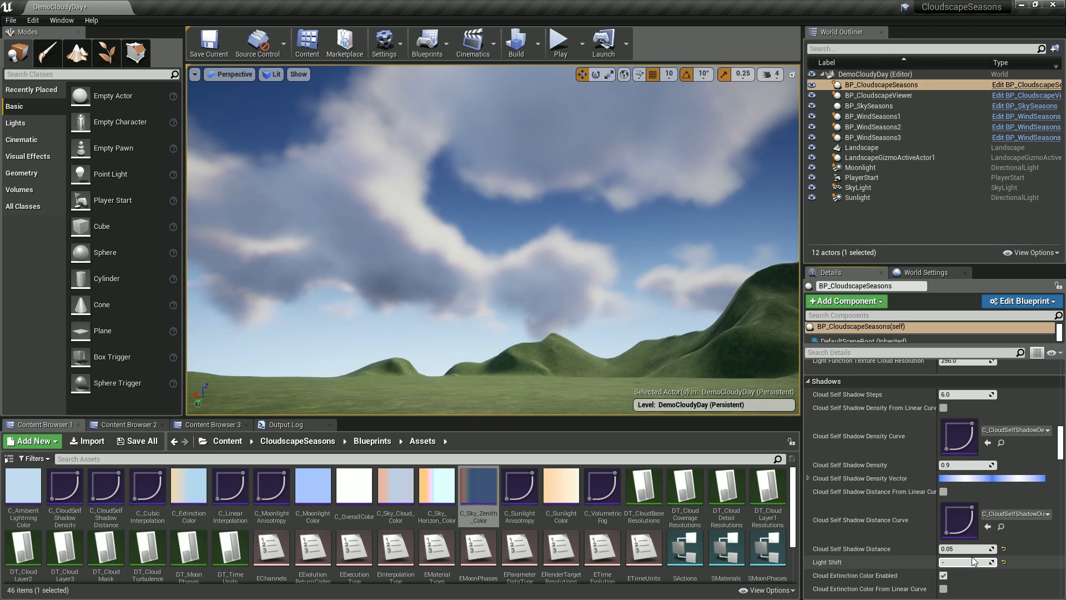
key("Return")
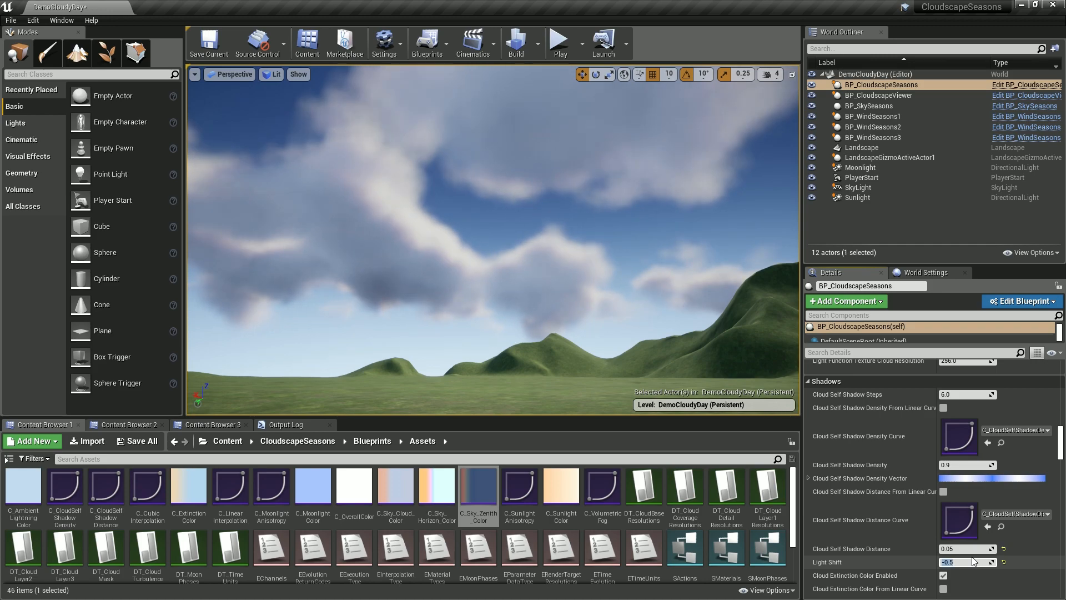
Step: Set the Cloud Self Shadow Density to 0.95
left_click(959, 465)
type("5")
key("Return")
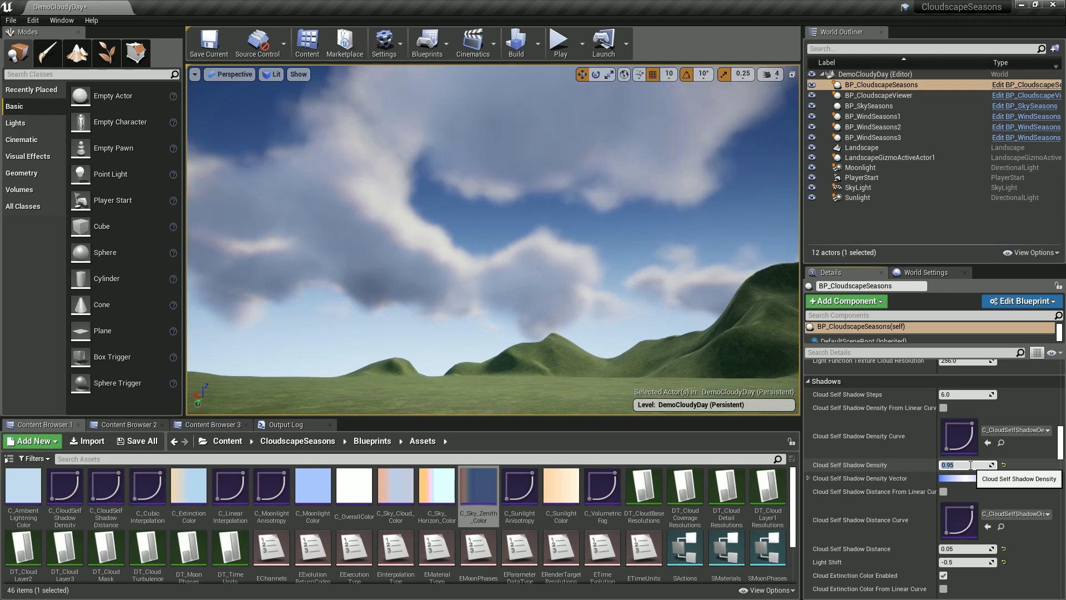
Step: Check the adjusted cloud shadows in the viewport and in a short play session, and stop playing
right_click_drag(524, 261, 430, 263)
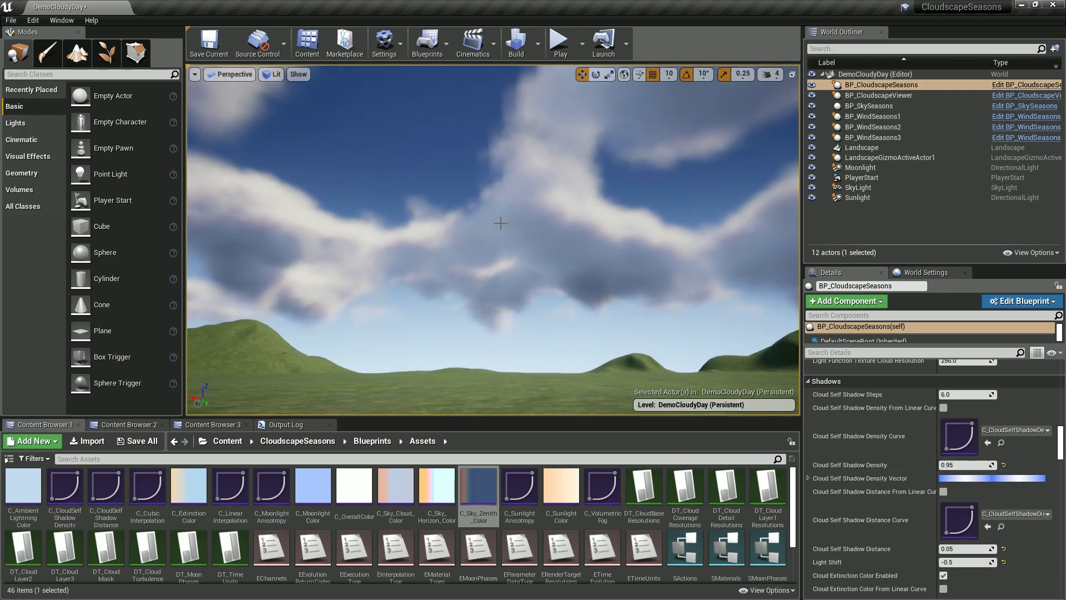
left_click(560, 44)
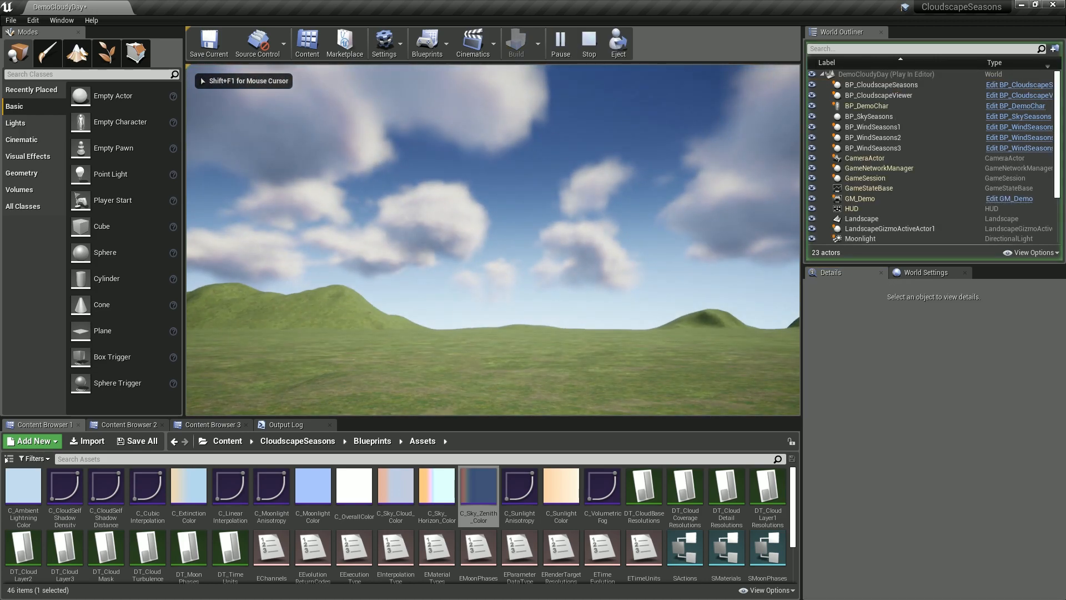
key("Escape")
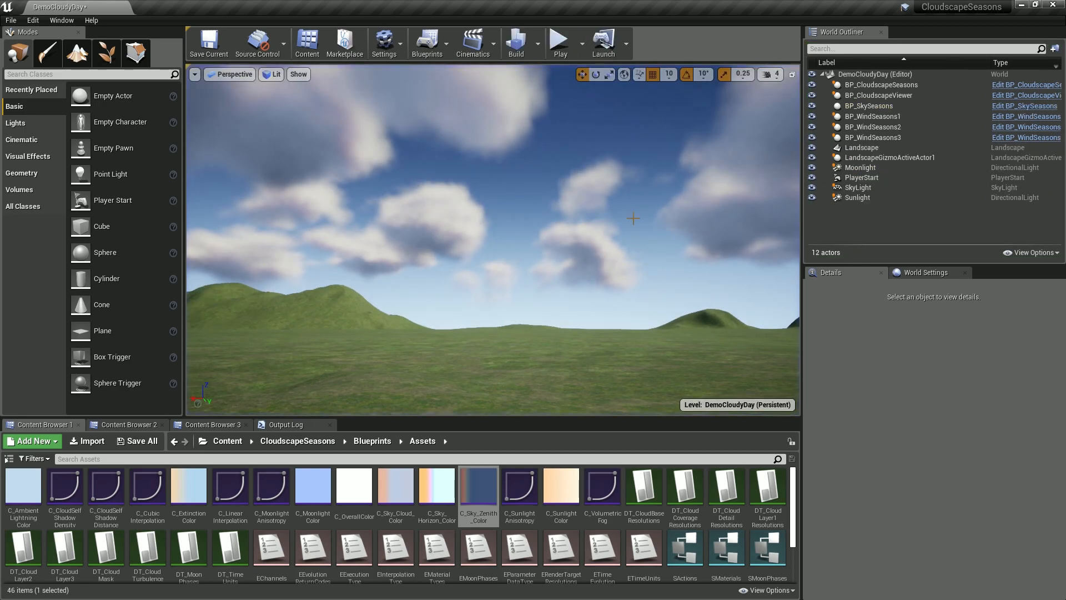
Step: Try a pink and a paler pink Cloud Extinction Color on BP_CloudscapeSeasons, and cancel the color change
left_click(894, 87)
scroll(992, 481, "down", 5)
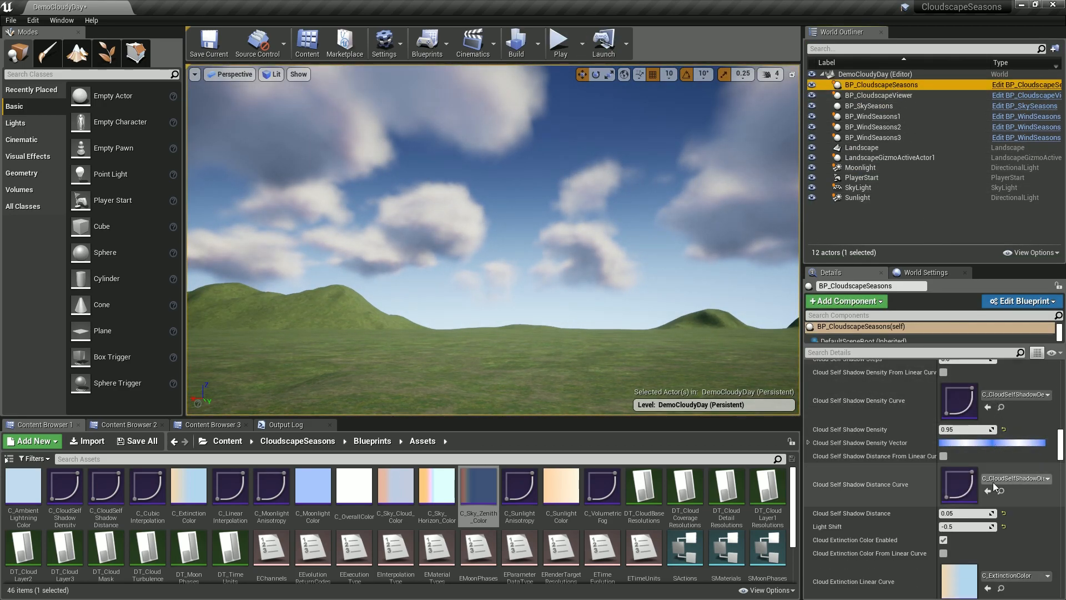
scroll(999, 489, "down", 3)
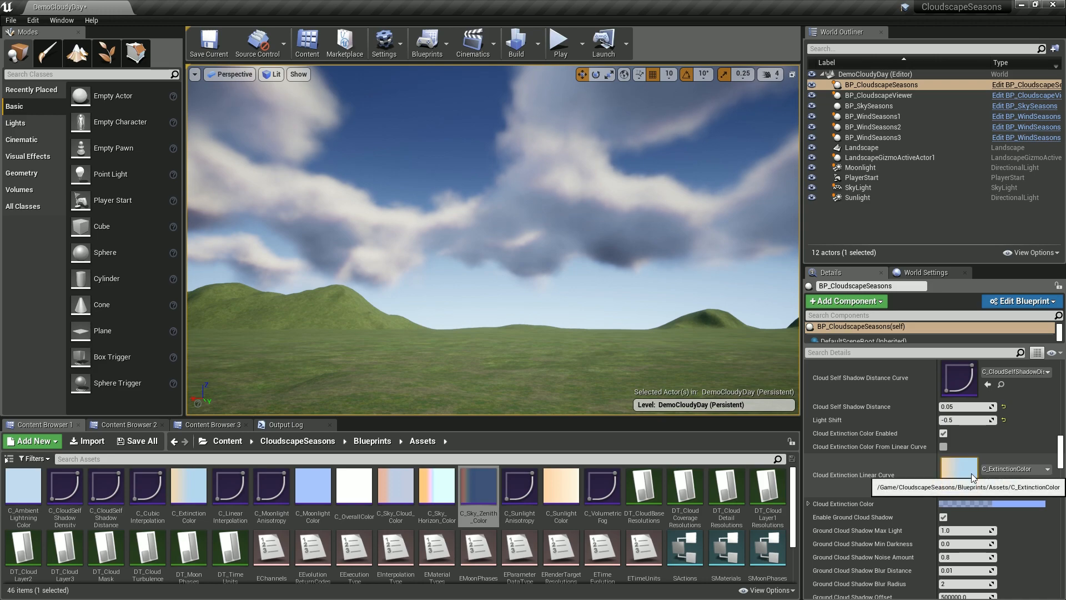
left_click(1011, 502)
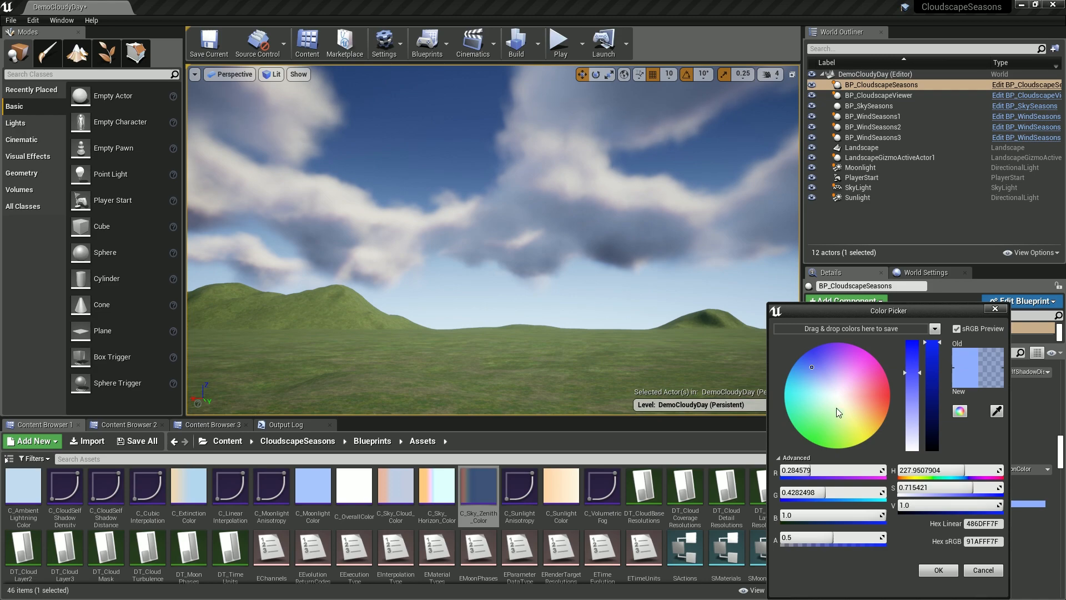
mouse_move(815, 369)
left_mouse_down()
mouse_move(855, 403)
mouse_move(856, 372)
mouse_move(857, 389)
left_mouse_up()
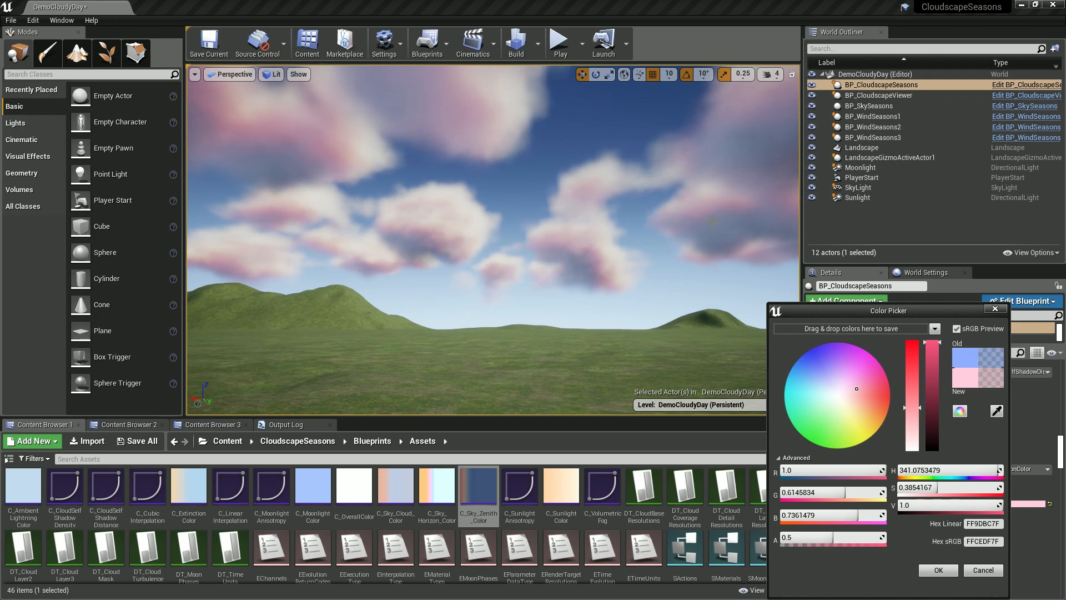
left_click_drag(856, 388, 844, 397)
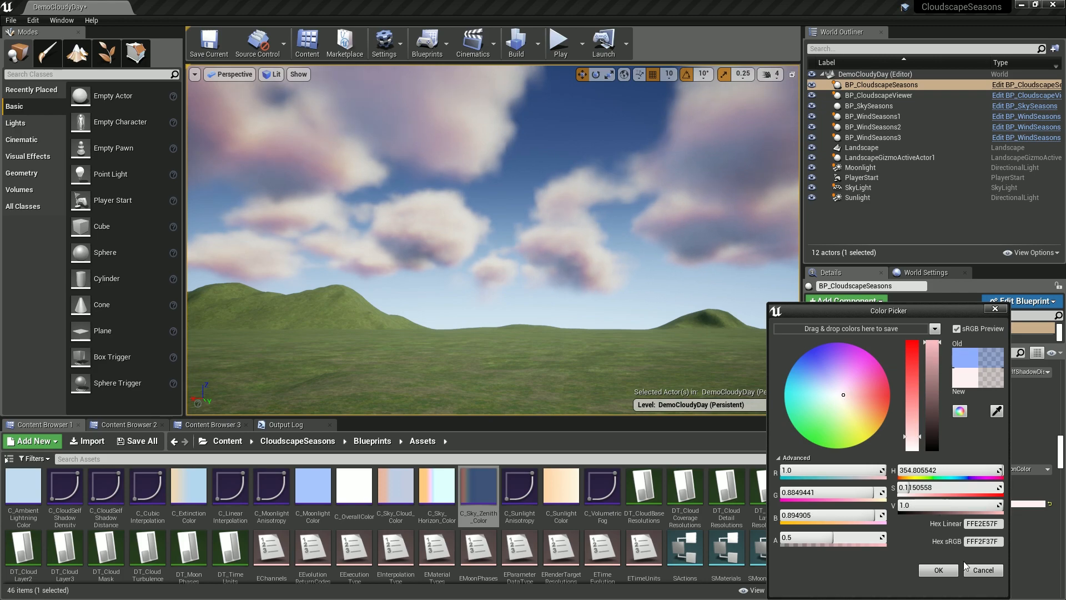
left_click(983, 569)
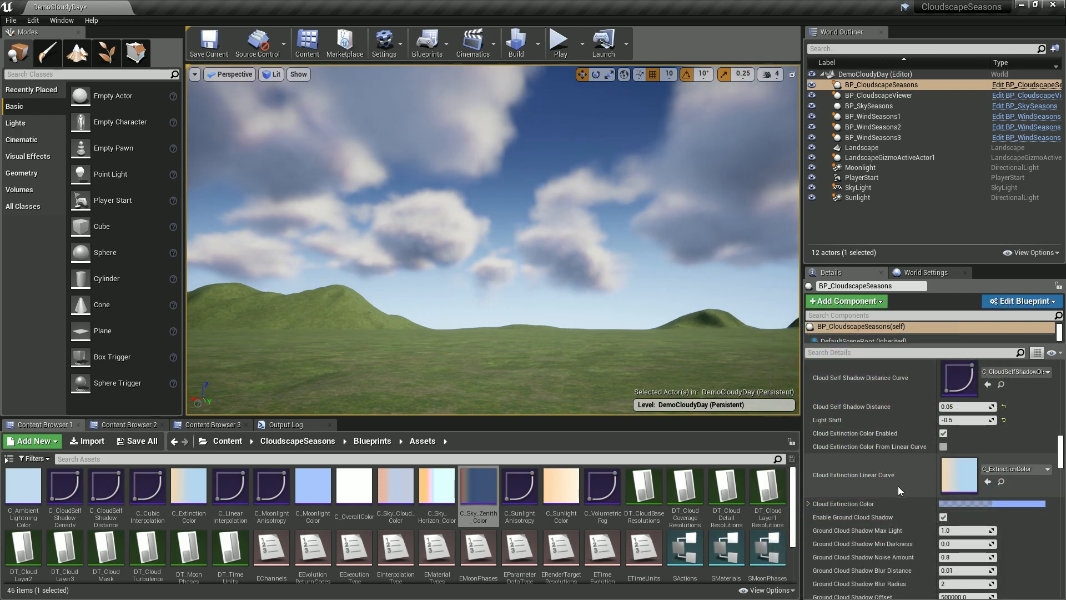
Step: Examine the Ground Cloud Shadow settings alongside the landscape, and continue to the Sun & Moon & Sky Attributes
scroll(898, 485, "down", 3)
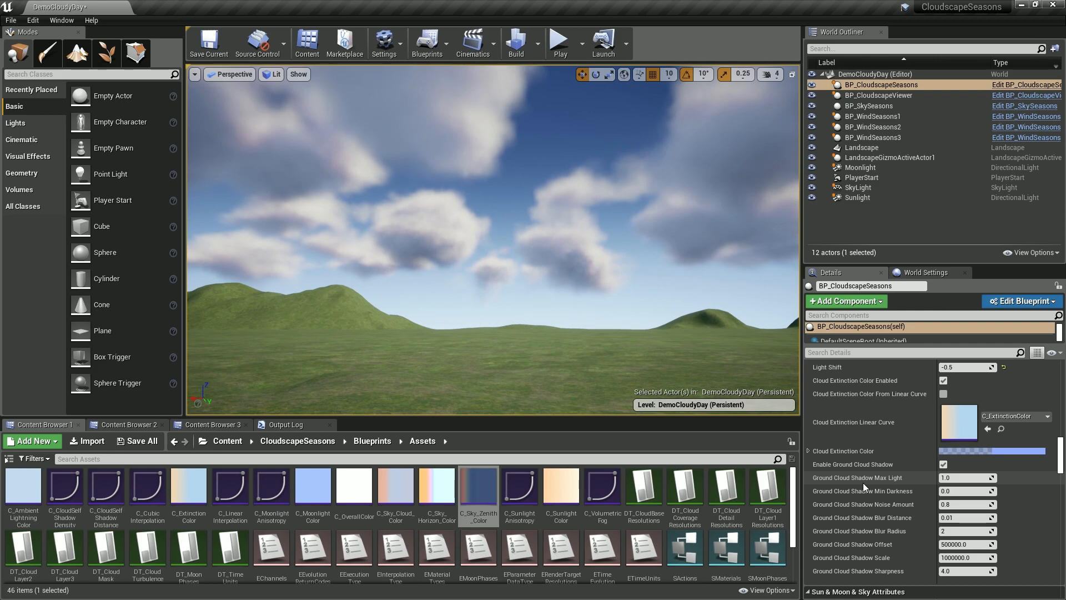
right_click_drag(583, 289, 696, 330)
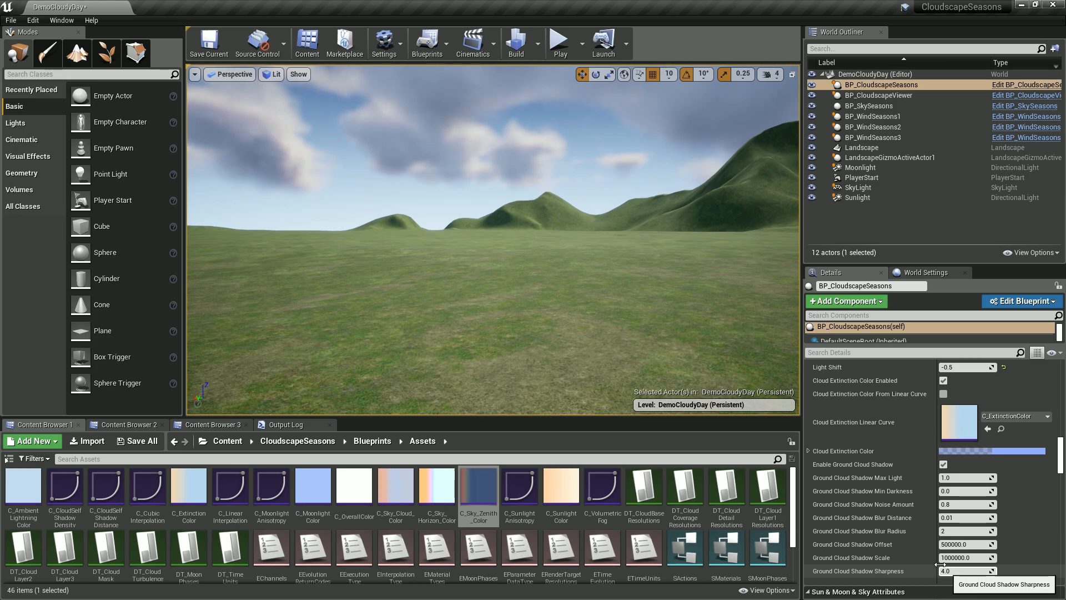
scroll(902, 520, "down", 2)
scroll(901, 518, "down", 3)
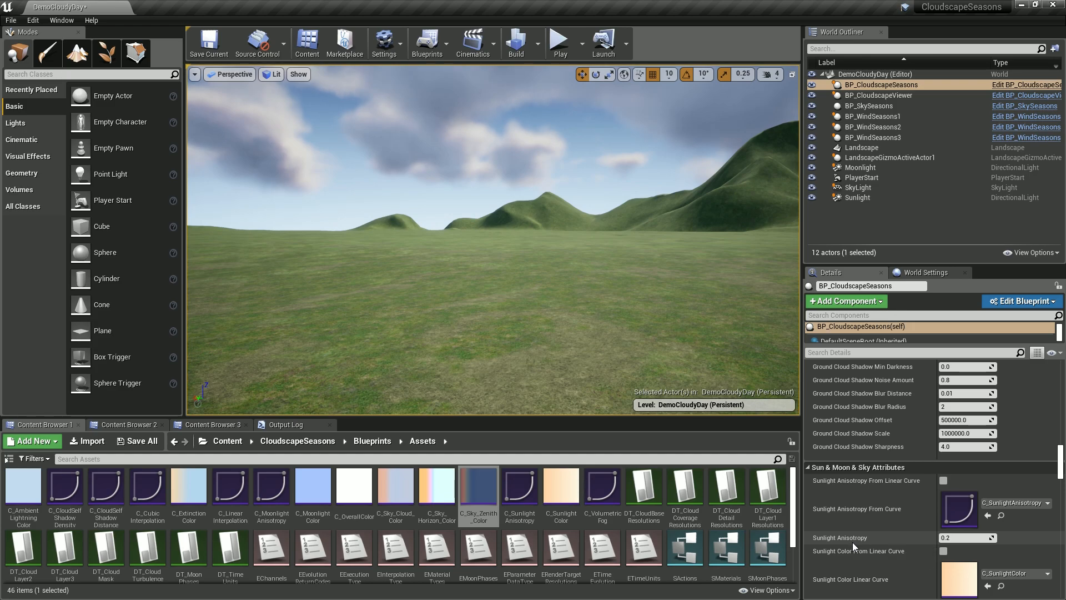
Step: Try a Sunlight Anisotropy of -0.5 and inspect the clouds around the sun and in other directions
right_click_drag(649, 322, 623, 244)
right_click_drag(492, 239, 732, 233)
right_click_drag(580, 267, 580, 244)
key("s")
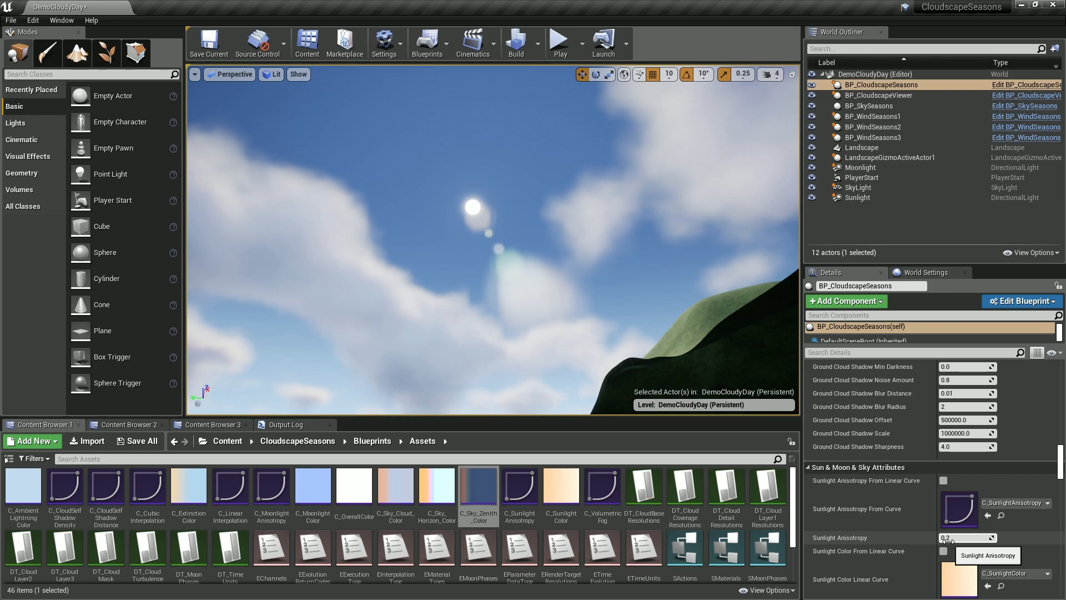
right_click_drag(481, 251, 364, 213)
right_click_drag(544, 257, 361, 225)
right_click_drag(503, 238, 503, 250)
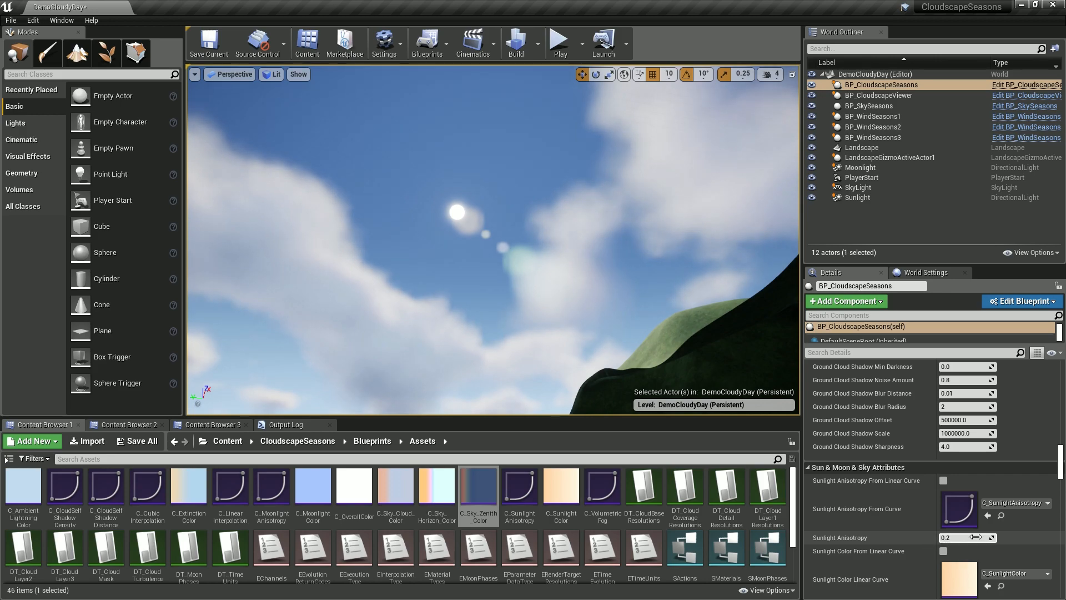
left_click(948, 538)
type("-")
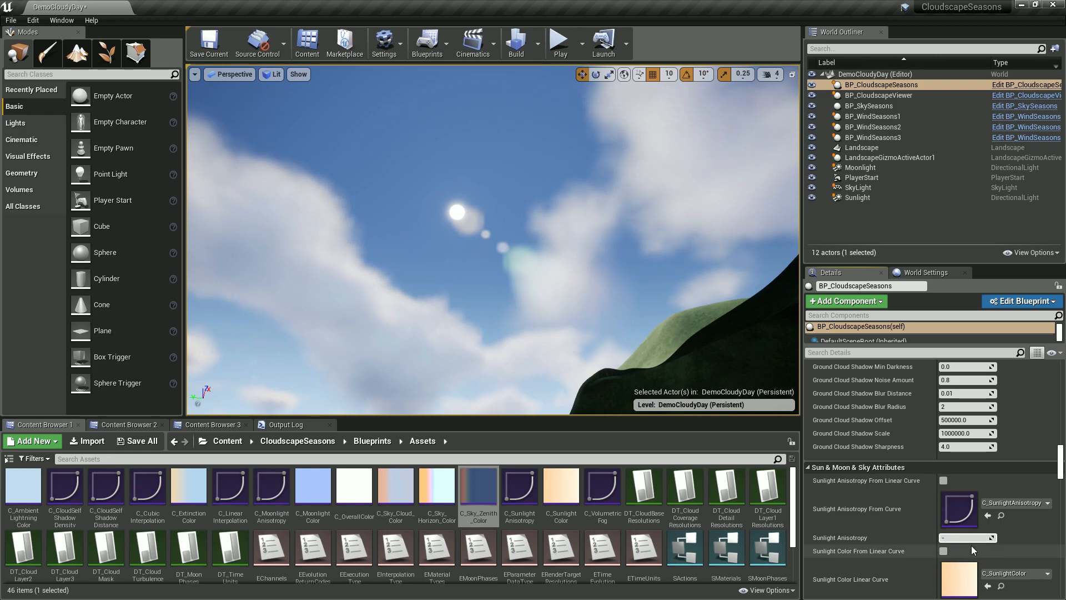
type("0.5")
key("Return")
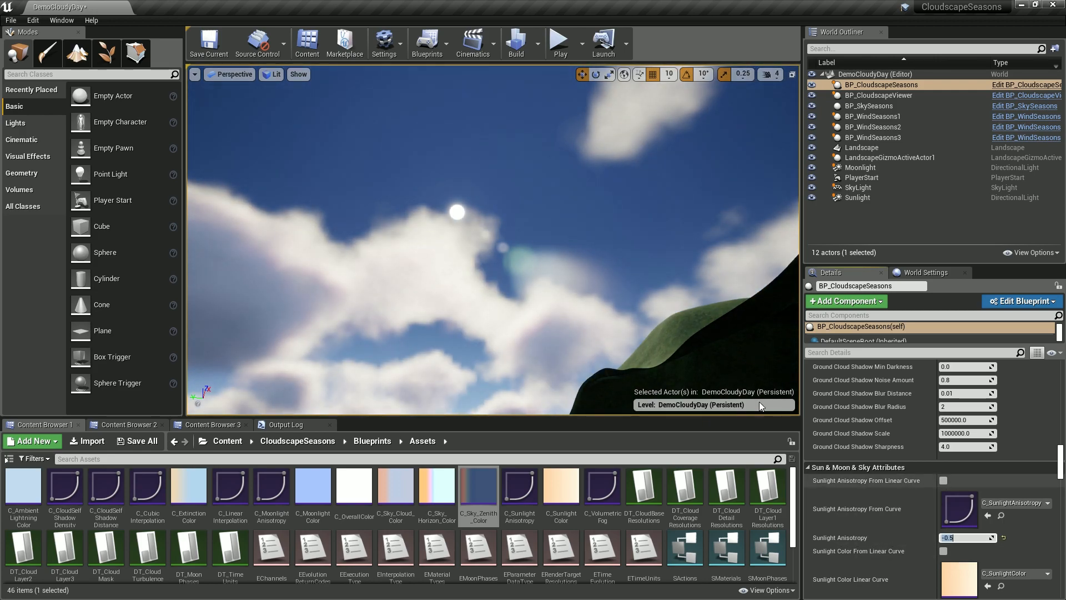
right_click_drag(518, 157, 518, 157)
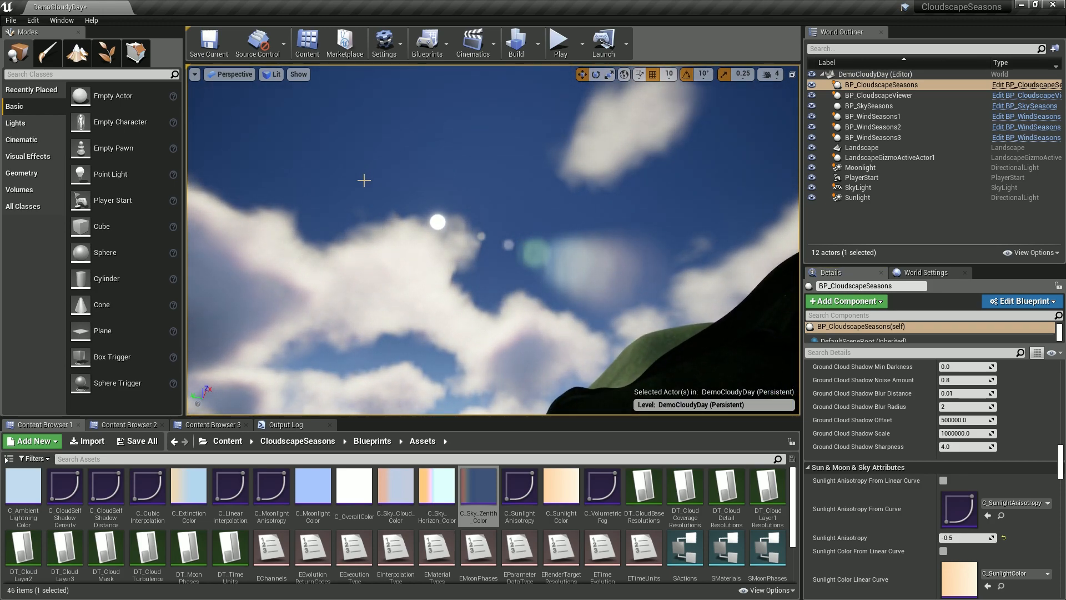
right_click_drag(429, 268, 440, 267)
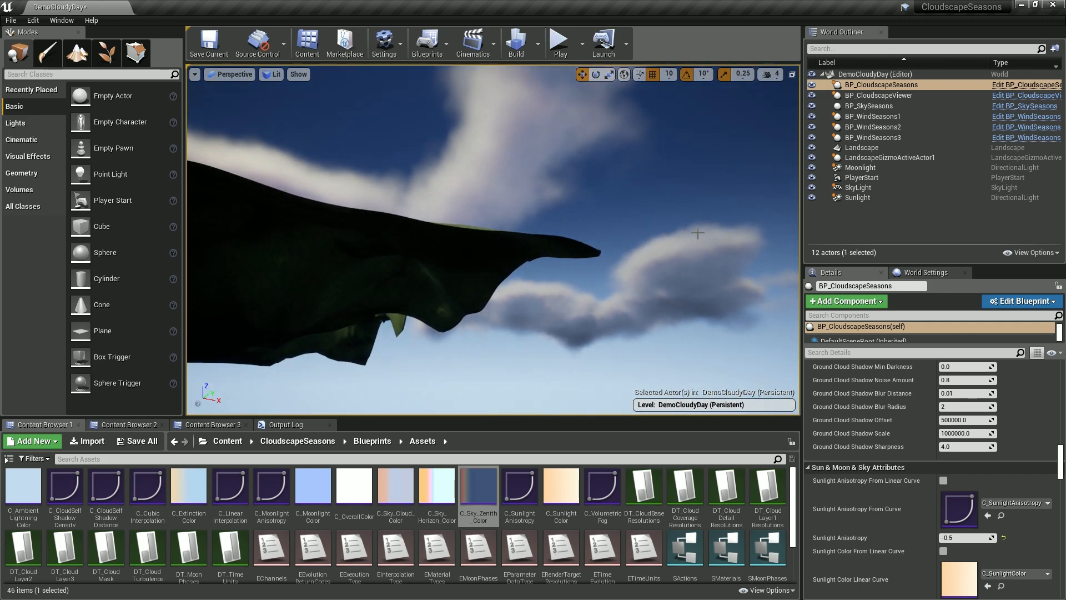
mouse_move(647, 268)
right_mouse_down()
mouse_move(457, 214)
mouse_move(647, 268)
right_mouse_up()
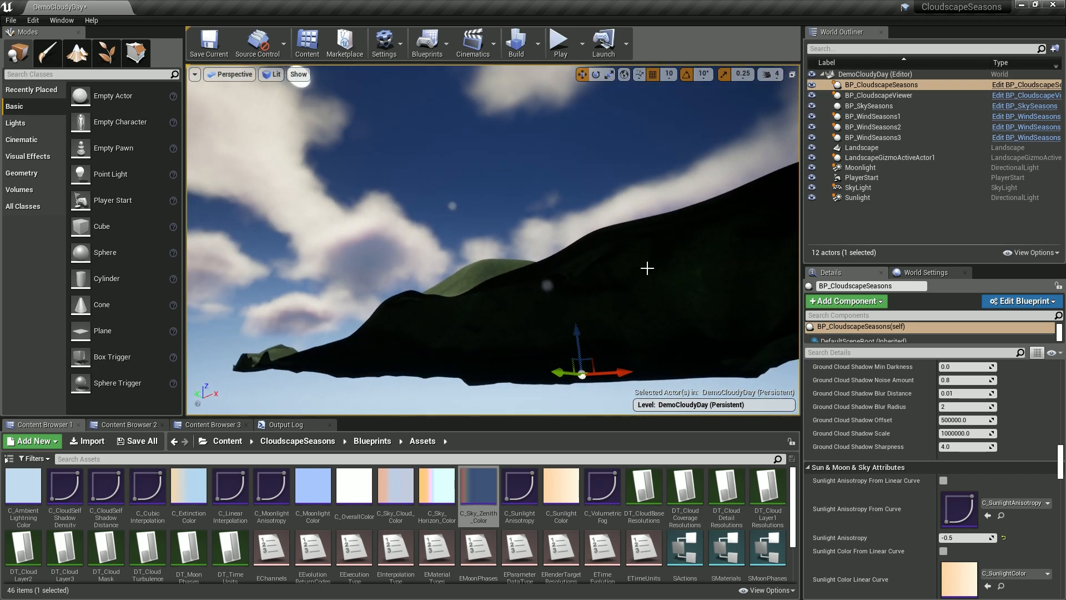
Step: Reset the Sunlight Anisotropy, try 0.1 instead and check the clouds around the sun
left_click(1003, 537)
left_click(965, 536)
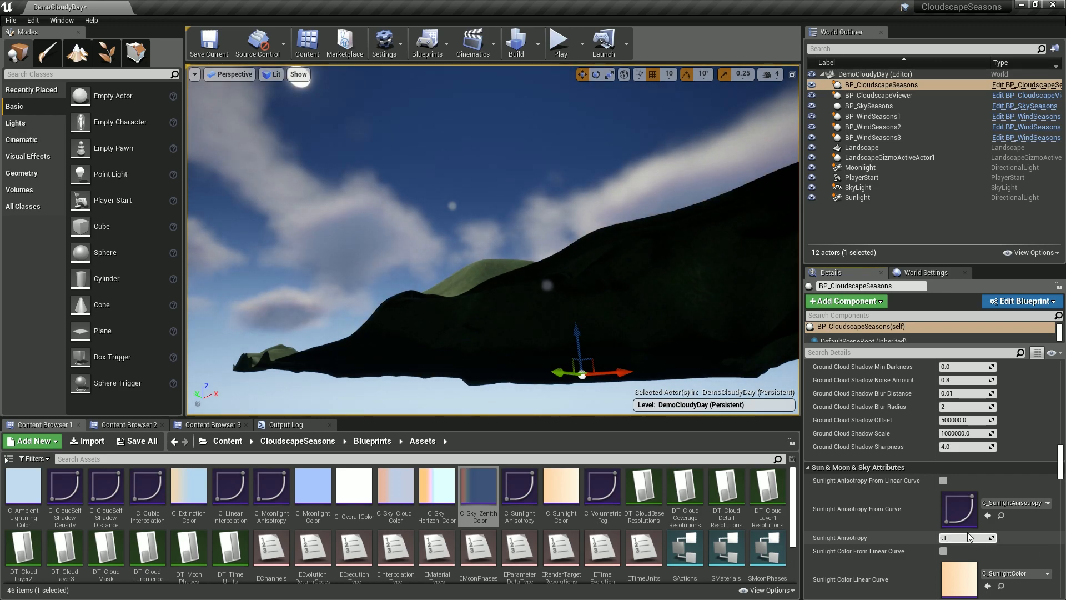
type(".1")
key("Return")
right_click_drag(497, 179, 498, 178)
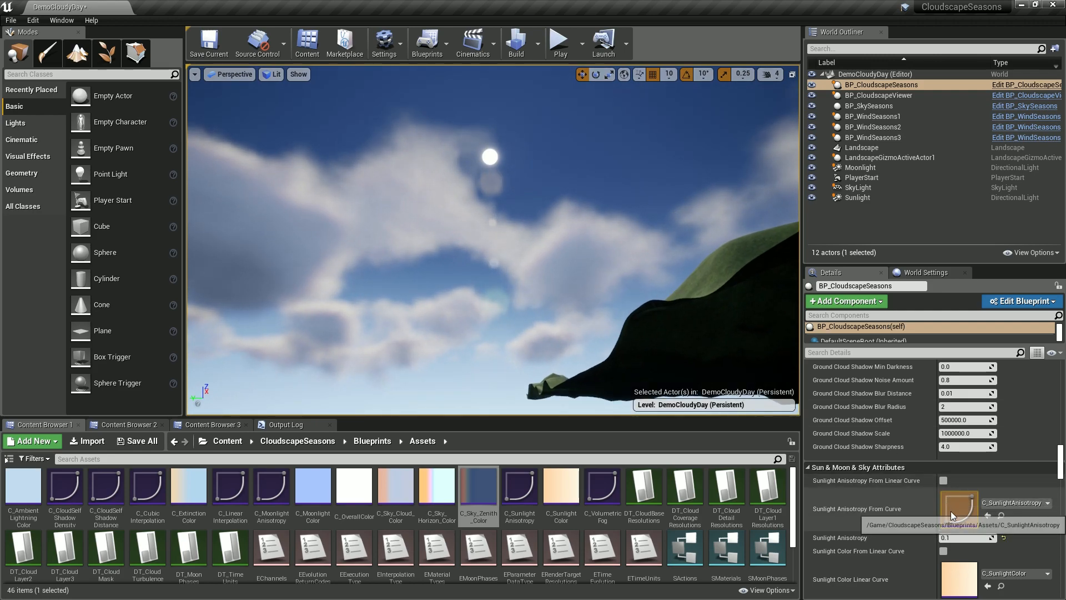
Step: Expand Sunlight Color & Intensity, try an A value of 50 and inspect the clouds near the sun
scroll(950, 511, "down", 2)
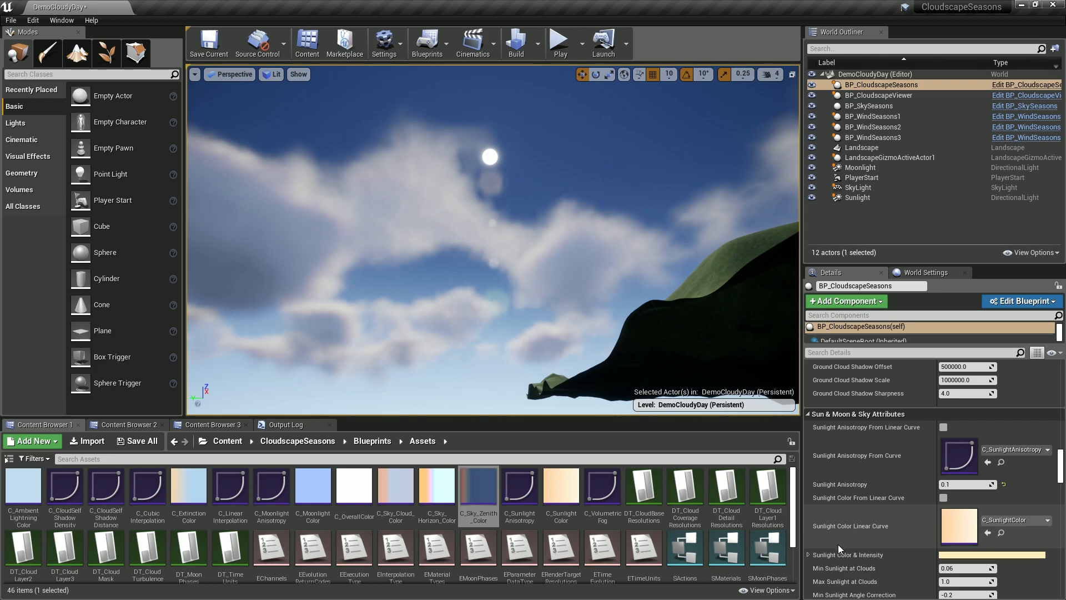
left_click(808, 554)
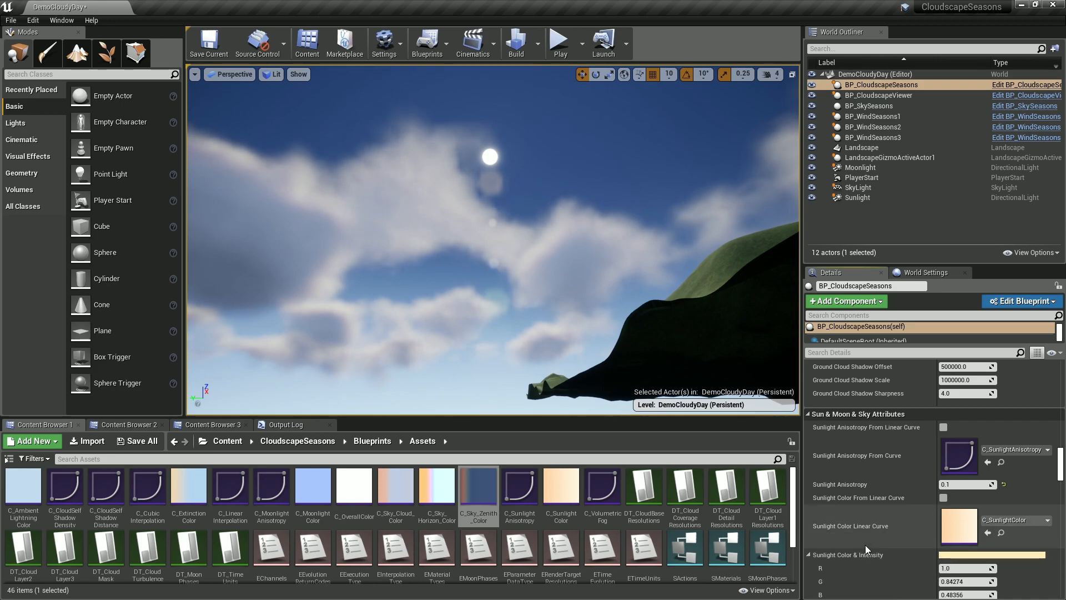
scroll(888, 522, "down", 2)
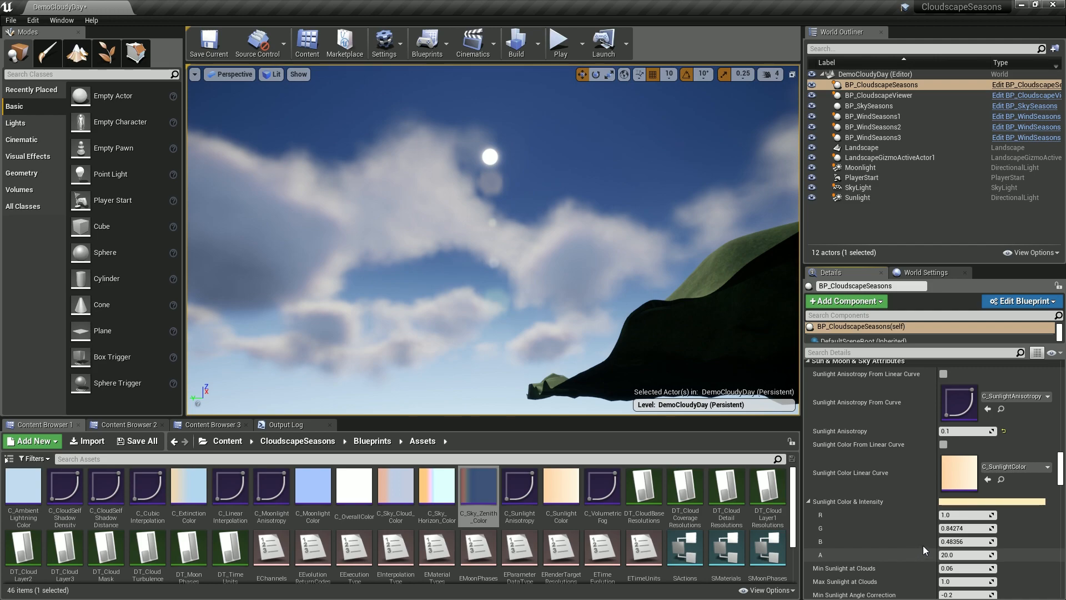
left_click(968, 555)
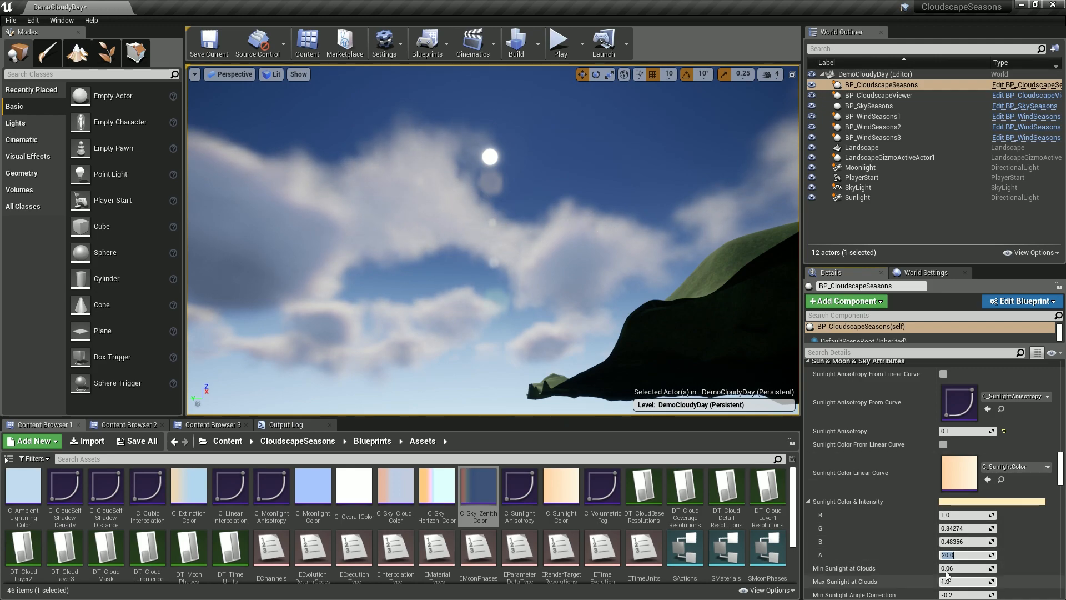
type("50")
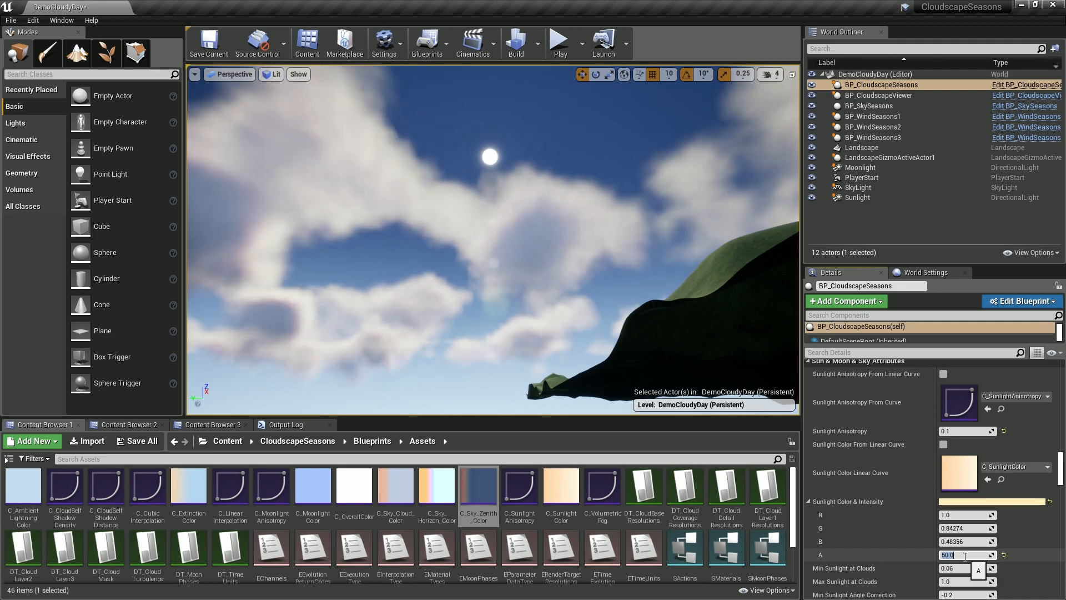
key("Return")
mouse_move(493, 240)
right_mouse_down()
mouse_move(540, 238)
mouse_move(277, 239)
mouse_move(500, 238)
right_mouse_up()
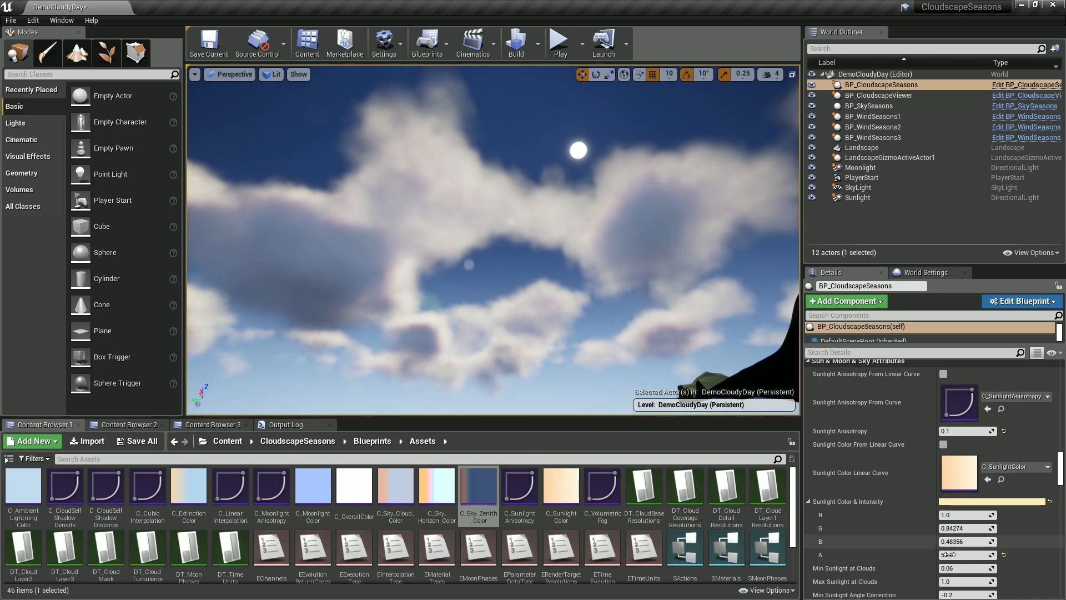
Step: Set the Sunlight Anisotropy to 0.2 and the A value of Sunlight Color & Intensity to 30
left_click(961, 431)
type("0.2")
key("Return")
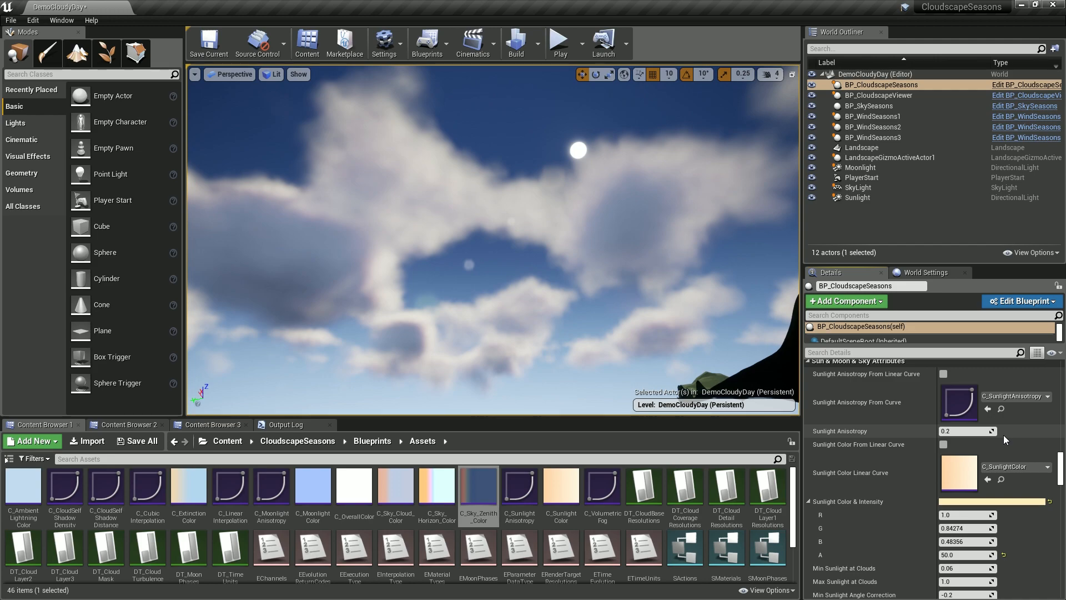
left_click(952, 555)
type("30")
key("Return")
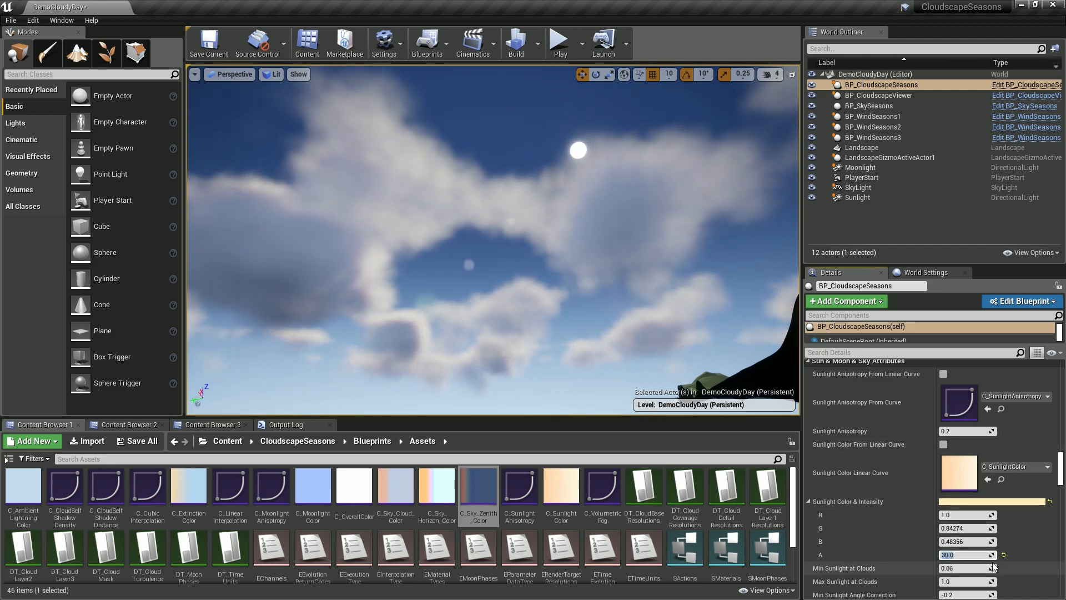
Step: Check the sunlit clouds in a short play session, stop it and return to the sunlight settings of BP_CloudscapeSeasons
left_click(558, 42)
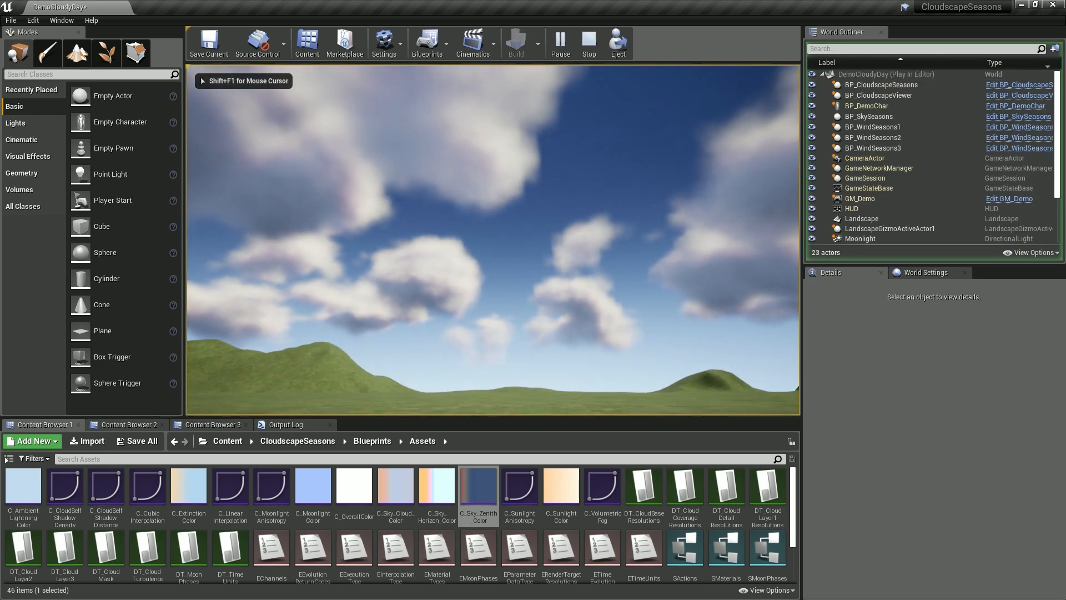
key("Escape")
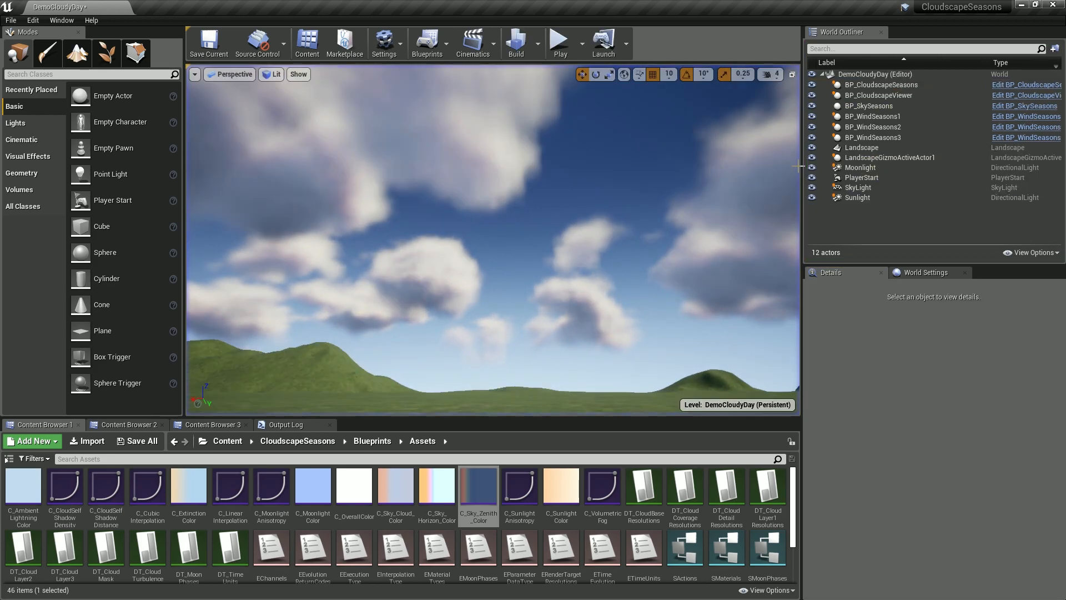
left_click(901, 85)
scroll(1014, 486, "down", 2)
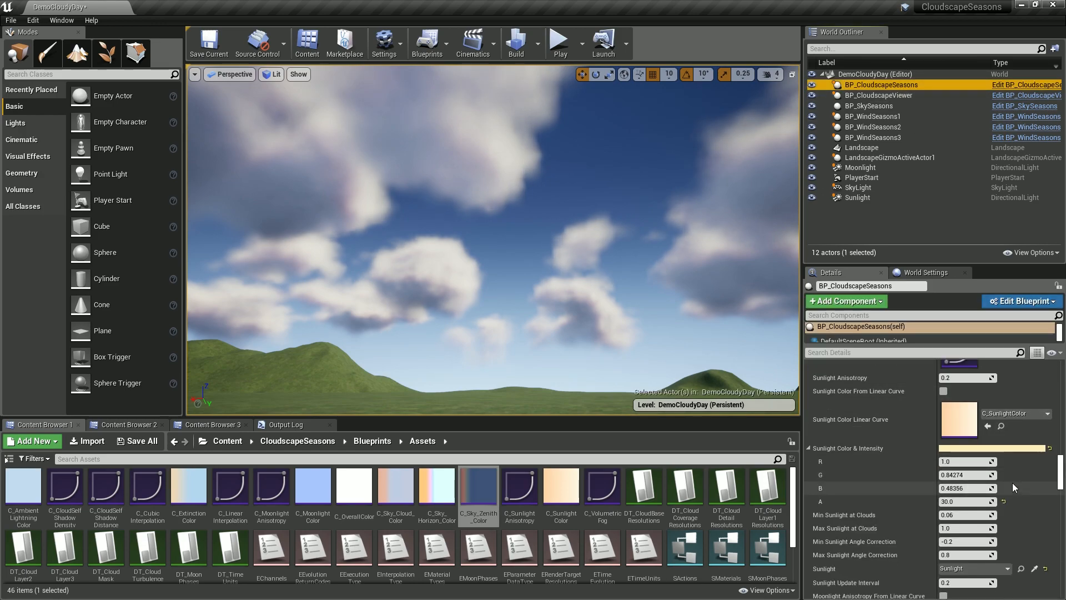
Step: Try a pale cyan tint for Sunlight Color & Intensity, discard it, and collapse its colour values
left_click(991, 445)
left_click(967, 448)
mouse_move(815, 411)
left_mouse_down()
mouse_move(817, 389)
mouse_move(774, 377)
mouse_move(777, 364)
mouse_move(807, 376)
mouse_move(797, 364)
mouse_move(759, 396)
mouse_move(758, 360)
mouse_move(749, 367)
mouse_move(759, 384)
mouse_move(786, 368)
mouse_move(767, 393)
mouse_move(796, 368)
mouse_move(785, 377)
mouse_move(809, 393)
mouse_move(789, 367)
mouse_move(774, 384)
mouse_move(793, 396)
left_mouse_up()
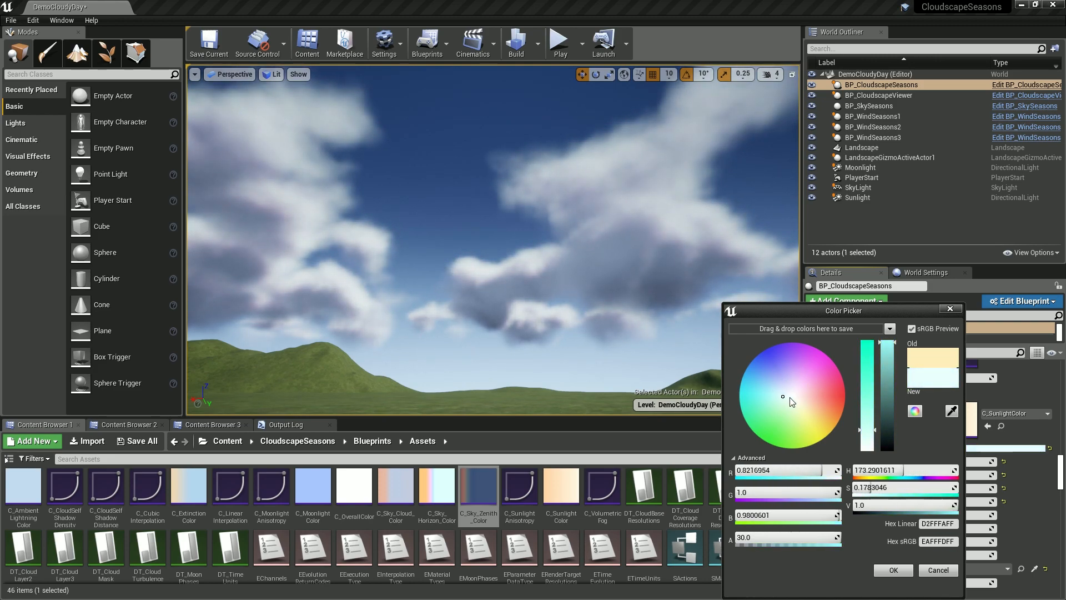
left_click(937, 570)
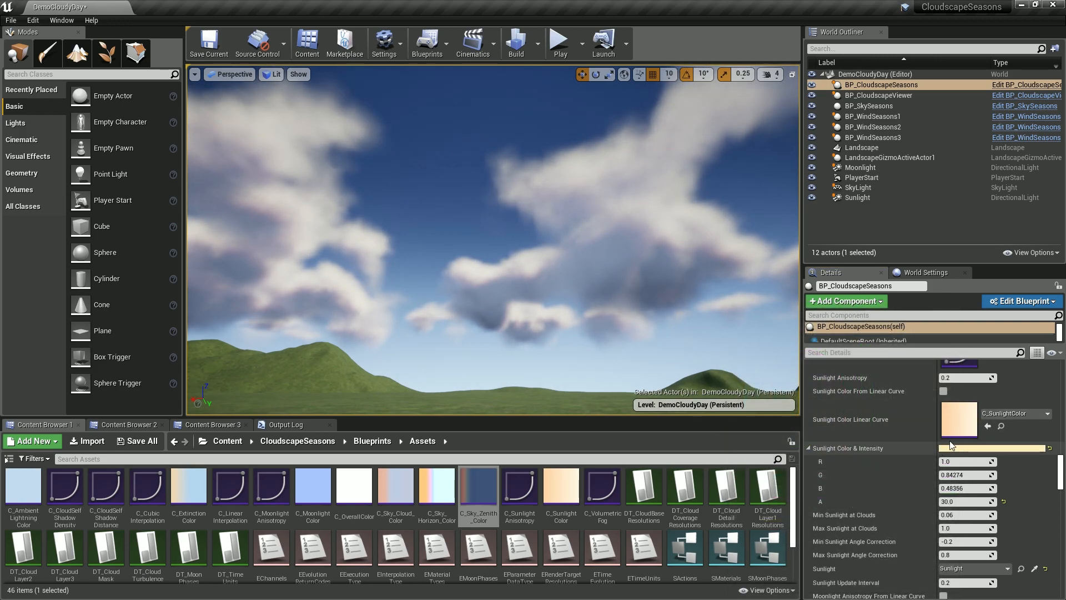
left_click(809, 448)
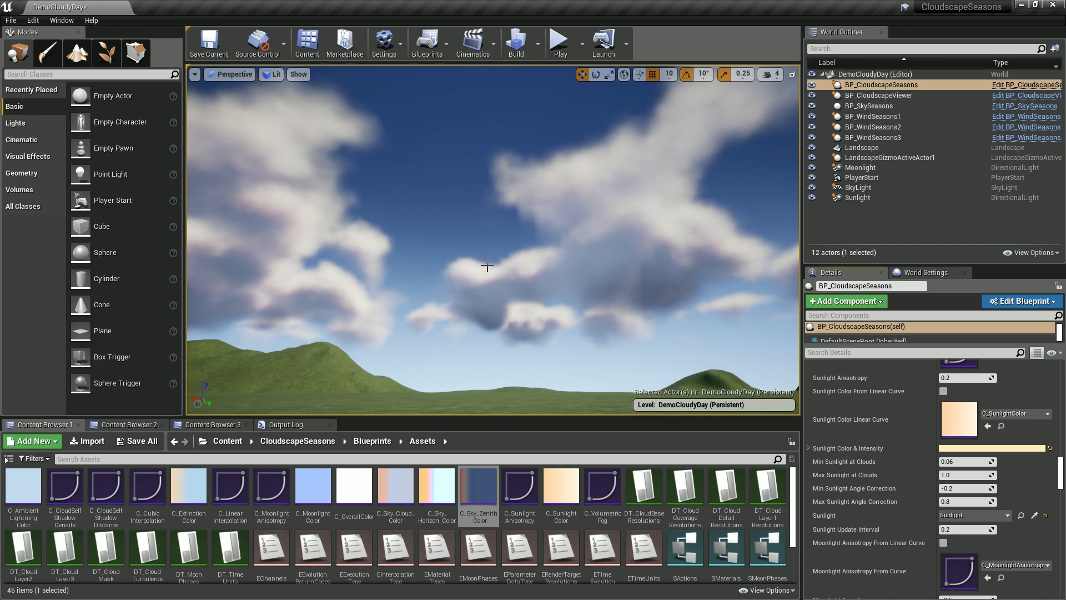
Step: Try Max Sunlight at Clouds at 0.1 while viewing the sun, and reset it to its default
right_click_drag(592, 257, 588, 255)
left_click(950, 475)
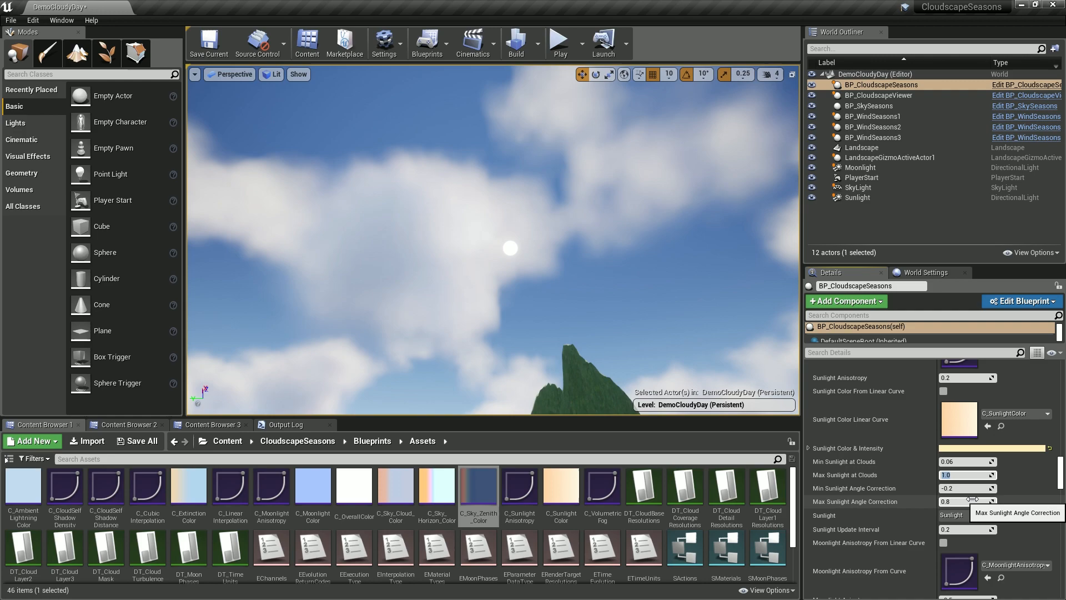
type(".1")
key("Return")
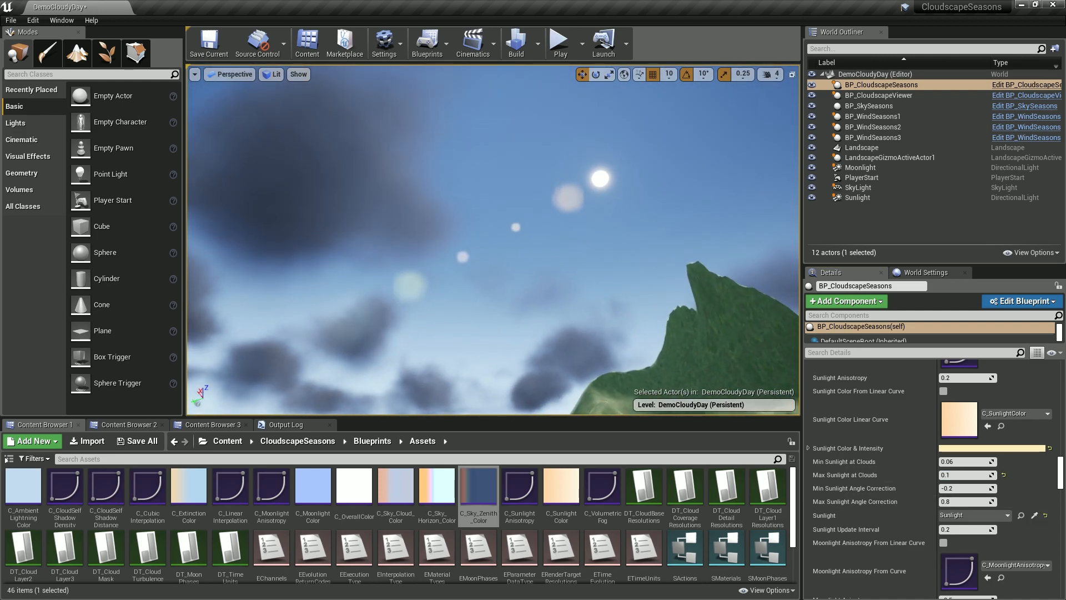
left_click_drag(956, 474, 1018, 475)
left_click(1004, 475)
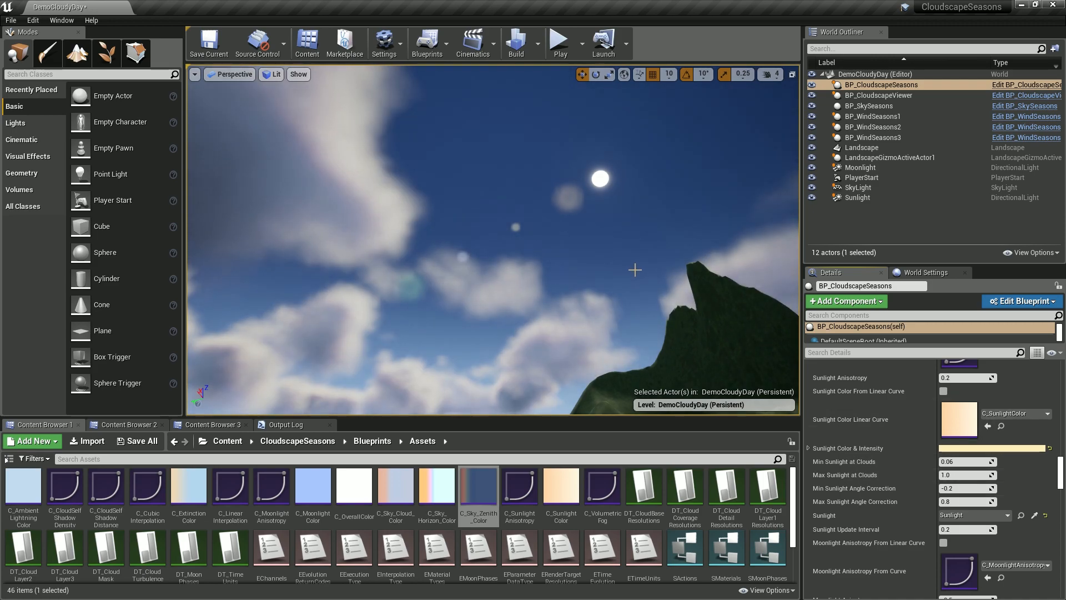
Step: Raise Max Sunlight at Clouds to about 2.3 with the mountain in view, and restore the default value
right_click_drag(621, 267, 660, 297)
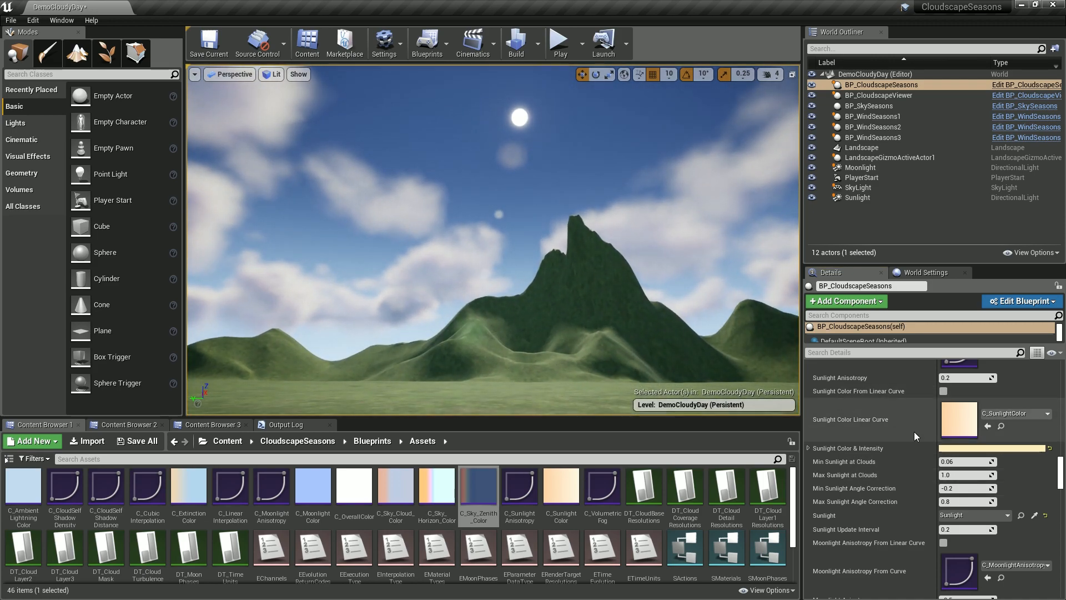
mouse_move(976, 477)
left_mouse_down()
mouse_move(1010, 476)
mouse_move(988, 477)
mouse_move(997, 477)
left_mouse_up()
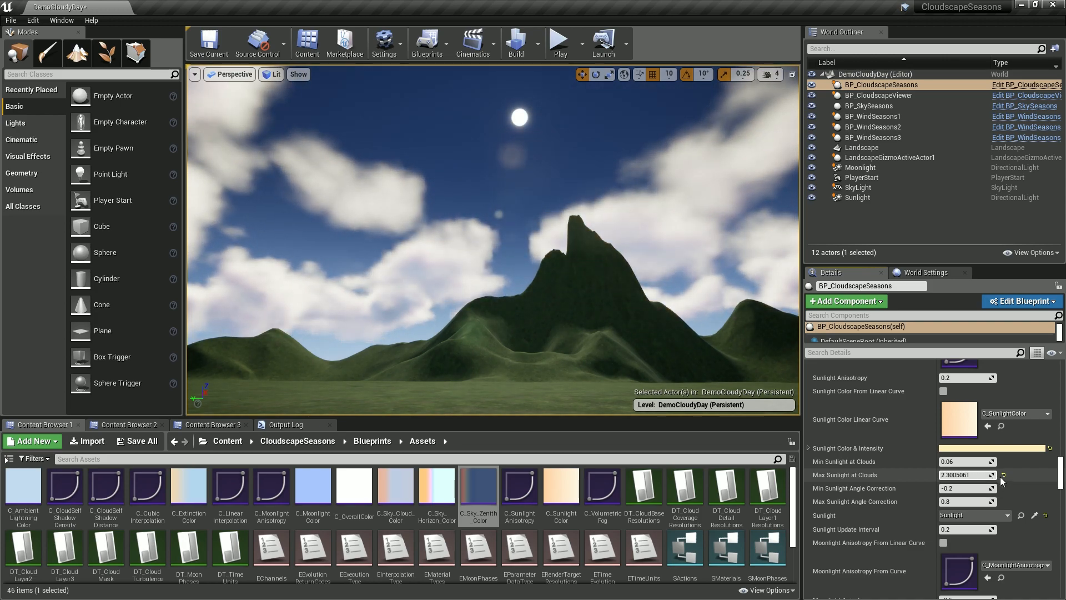
left_click(1003, 475)
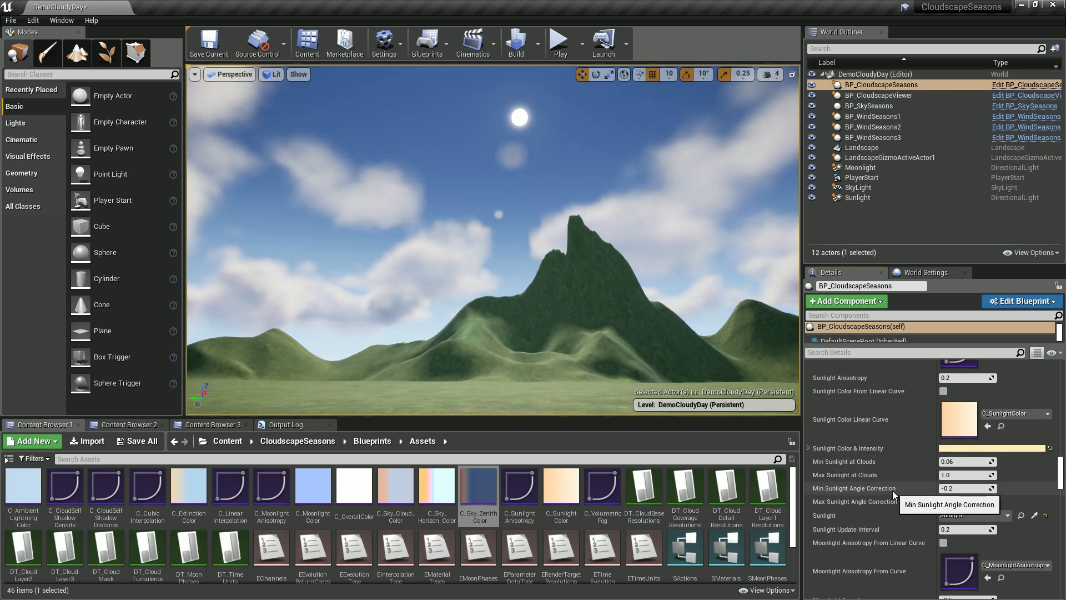
right_click_drag(523, 249, 489, 242)
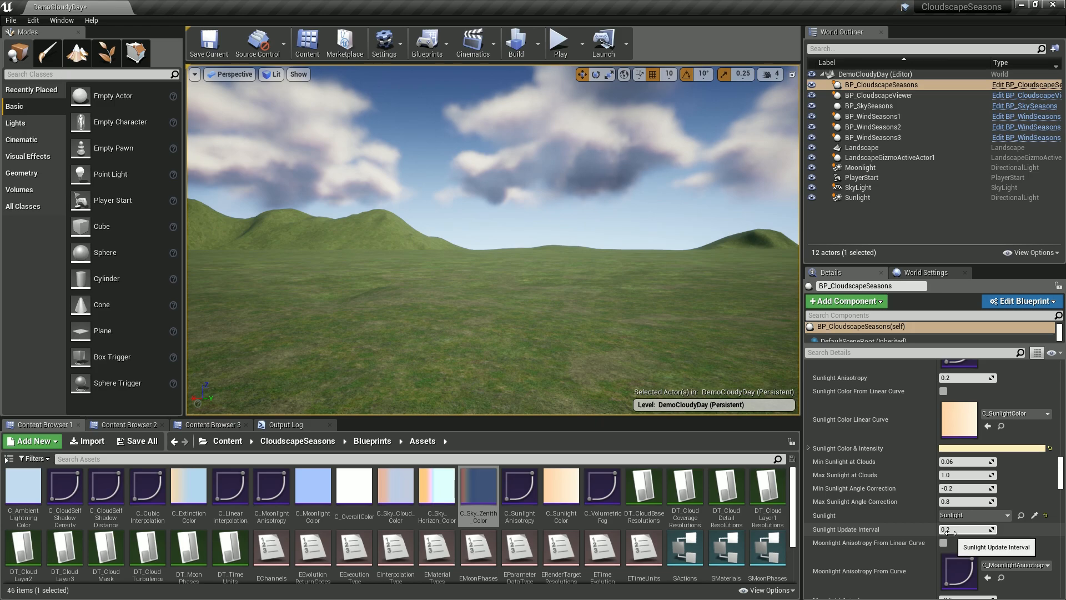
right_click_drag(632, 298, 592, 209)
right_click_drag(601, 267, 634, 196)
right_click_drag(543, 282, 544, 333)
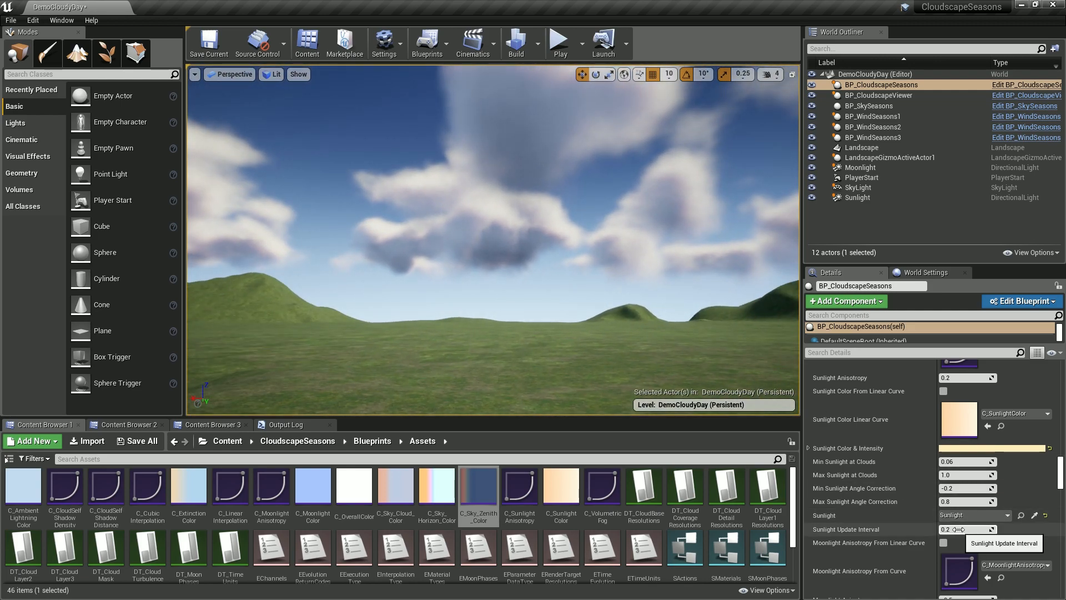
Step: Examine the moonlight settings of BP_CloudscapeSeasons, including the expanded Moonlight Color & Intensity values
scroll(959, 529, "down", 1)
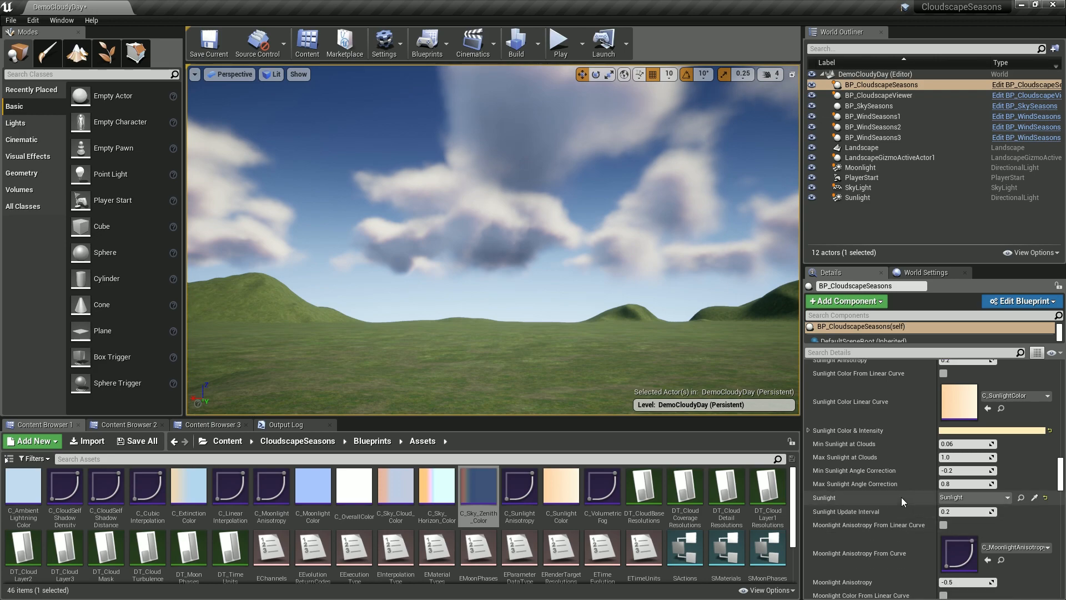
scroll(1018, 541, "down", 2)
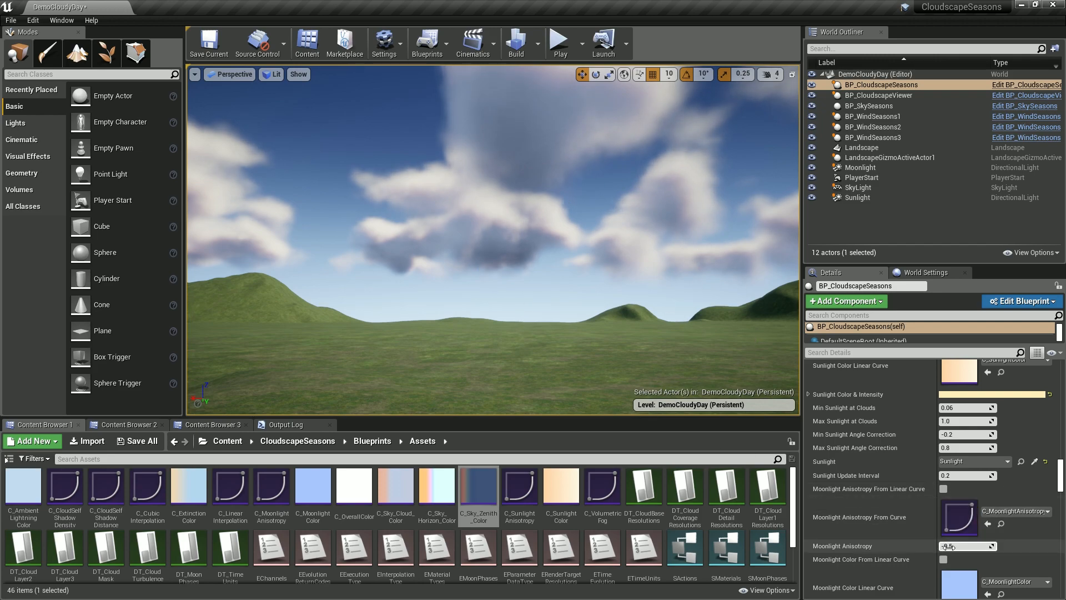
scroll(984, 544, "down", 3)
scroll(984, 544, "down", 1)
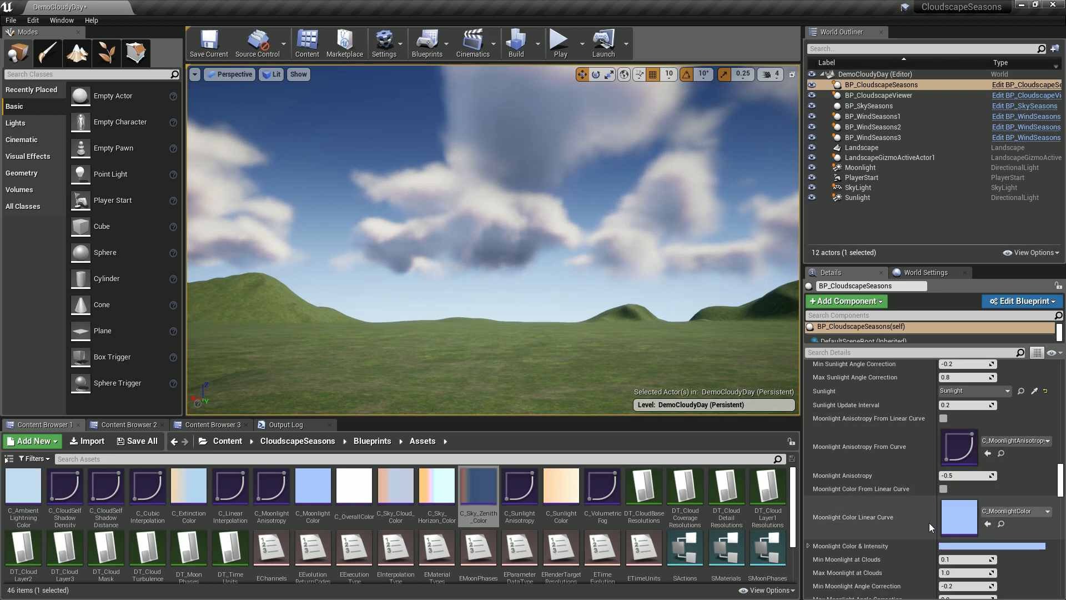
left_click(808, 546)
scroll(882, 532, "down", 2)
scroll(883, 533, "down", 1)
left_click(950, 546)
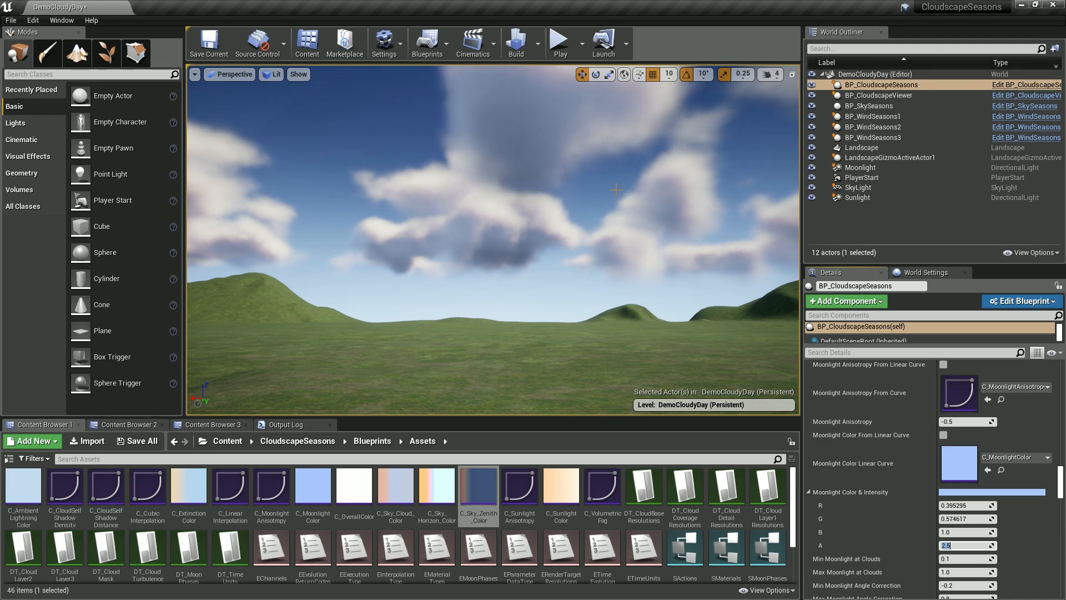
scroll(881, 550, "down", 3)
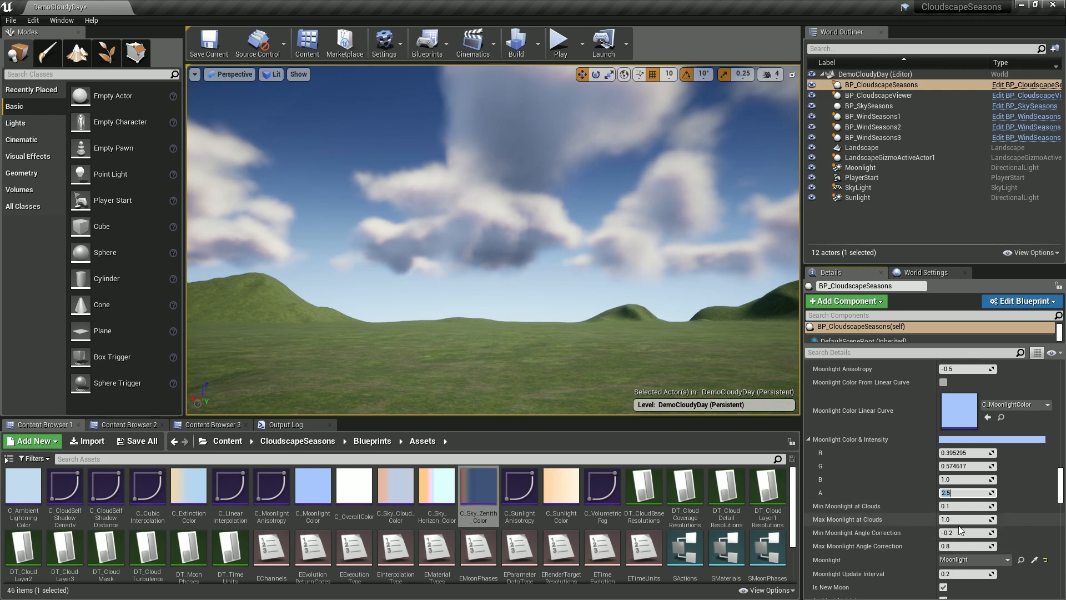
scroll(864, 539, "down", 3)
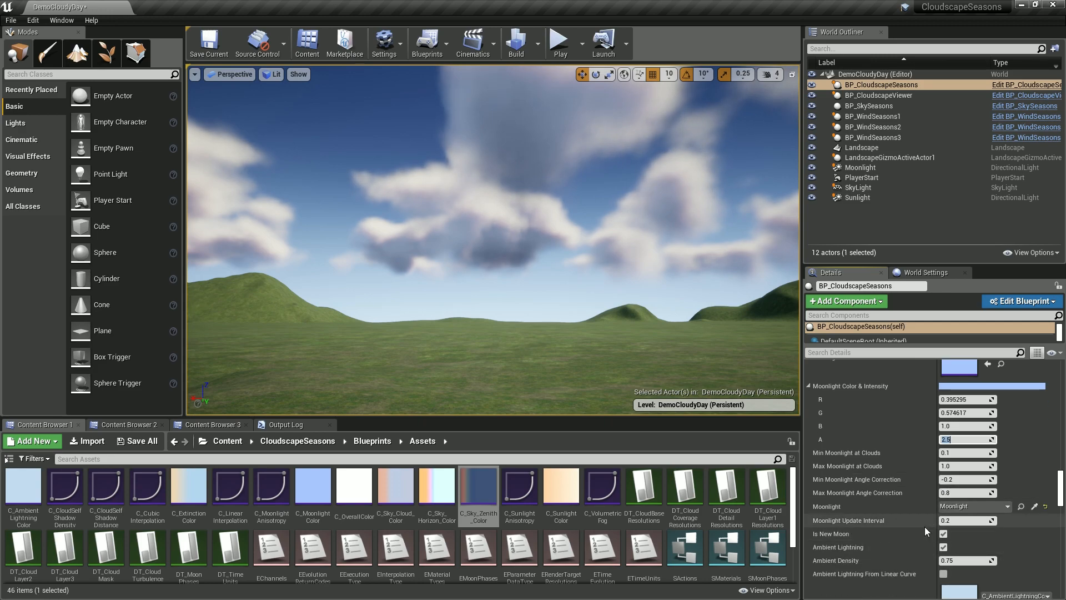
Step: Disable Ambient Lightning to compare the cloud shading around the landscape, and enable it again
scroll(924, 527, "down", 2)
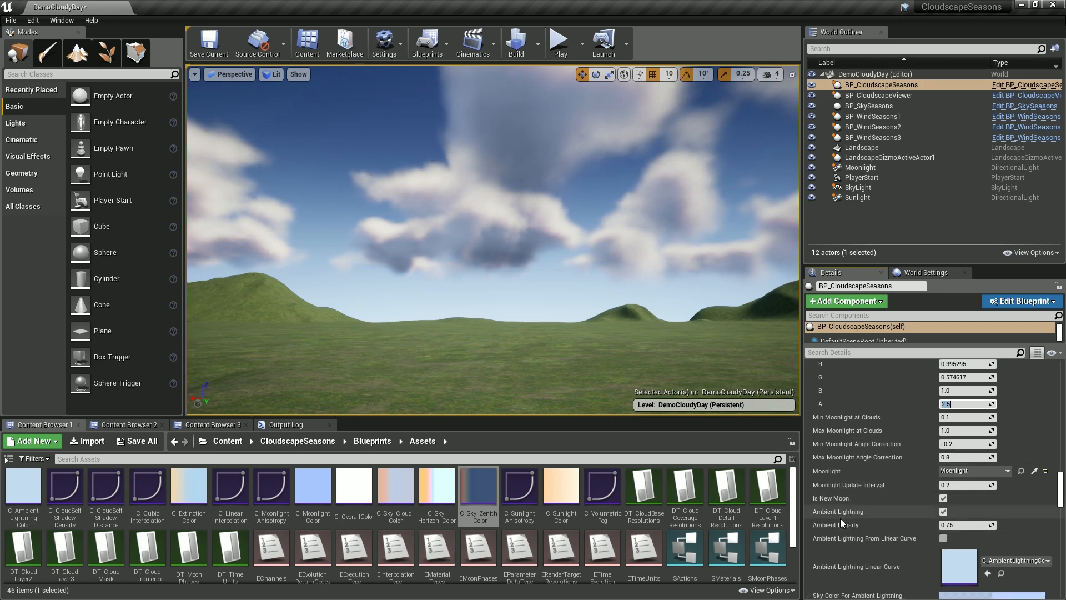
left_click(944, 511)
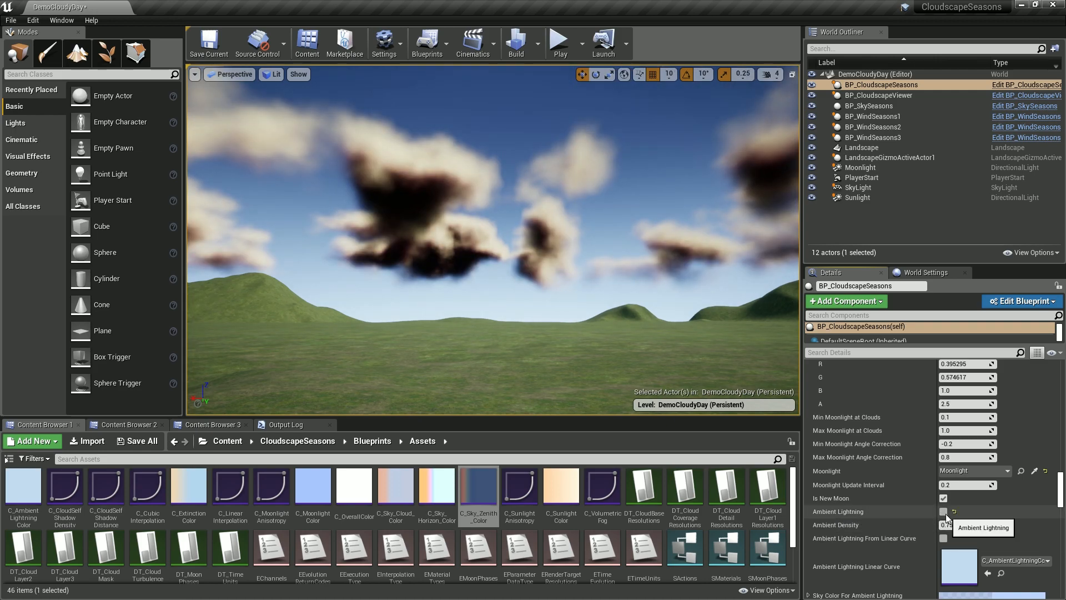
mouse_move(577, 261)
right_mouse_down()
mouse_move(478, 267)
mouse_move(559, 262)
right_mouse_up()
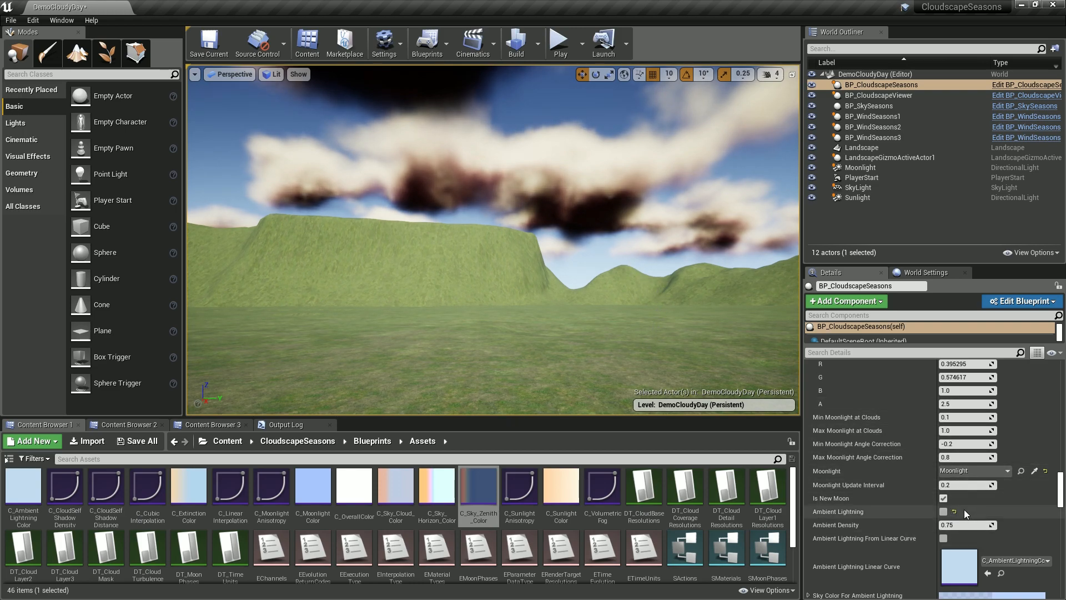
right_click_drag(564, 245, 564, 245)
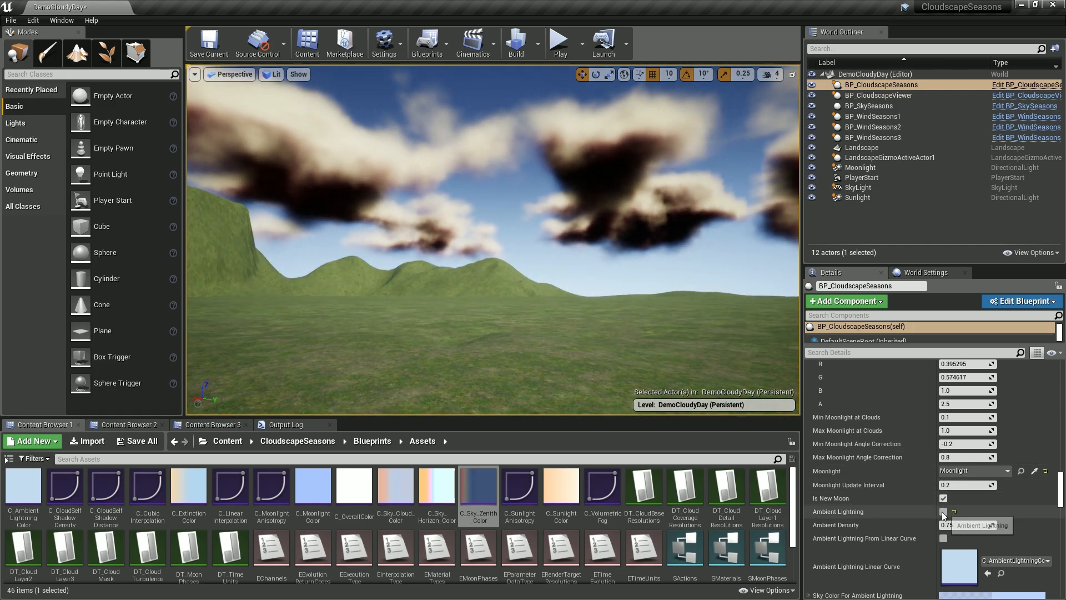
scroll(938, 508, "down", 2)
left_click(943, 476)
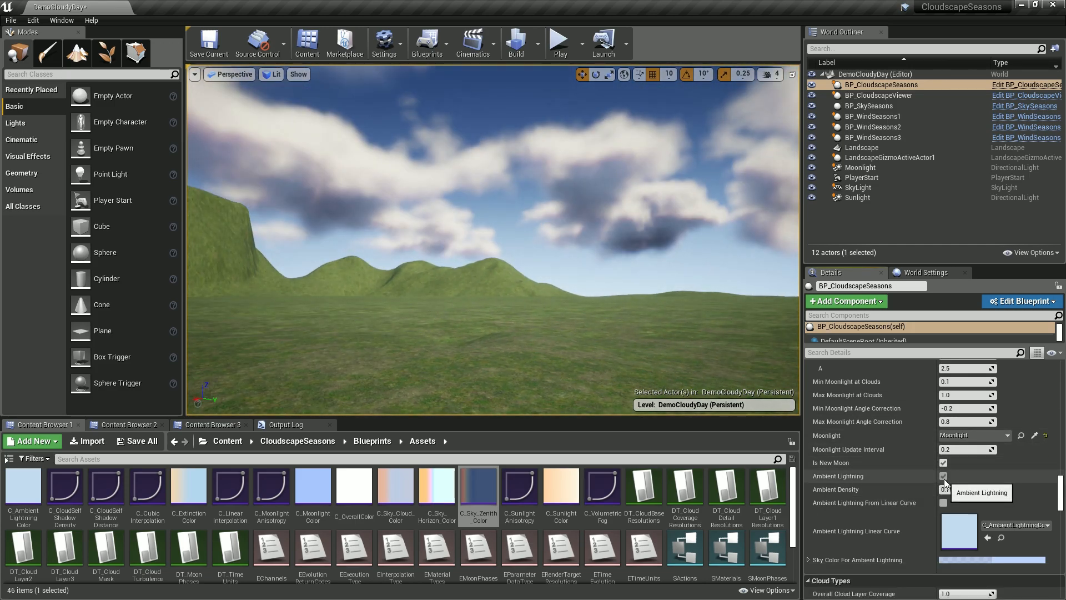
right_click_drag(478, 225, 478, 225)
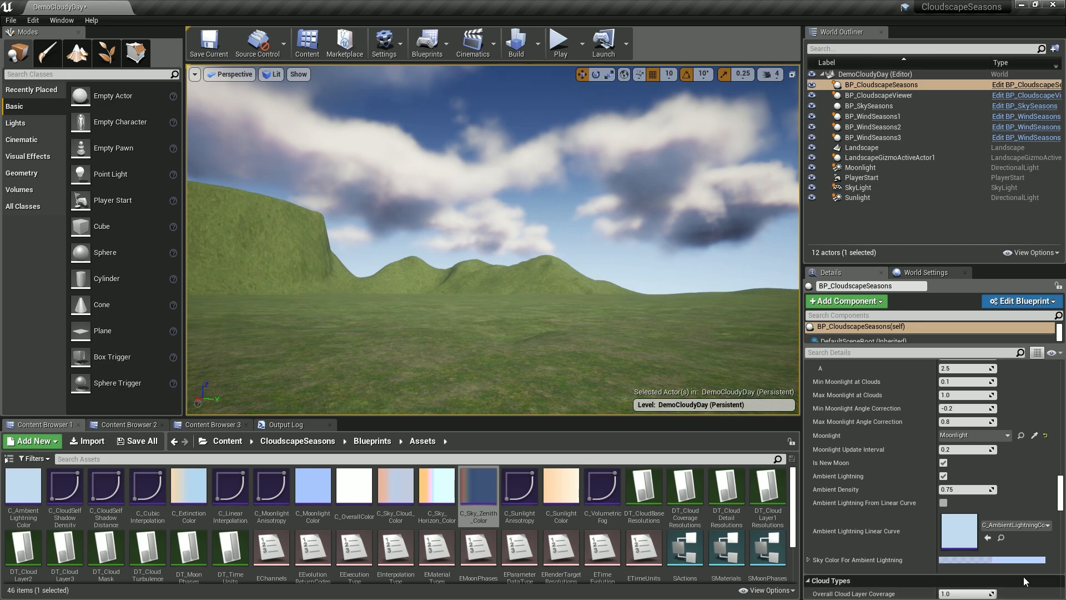
Step: Try a neutral grey of about 0.55 brightness as Sky Color For Ambient Lightning, and discard the change
left_click(1015, 561)
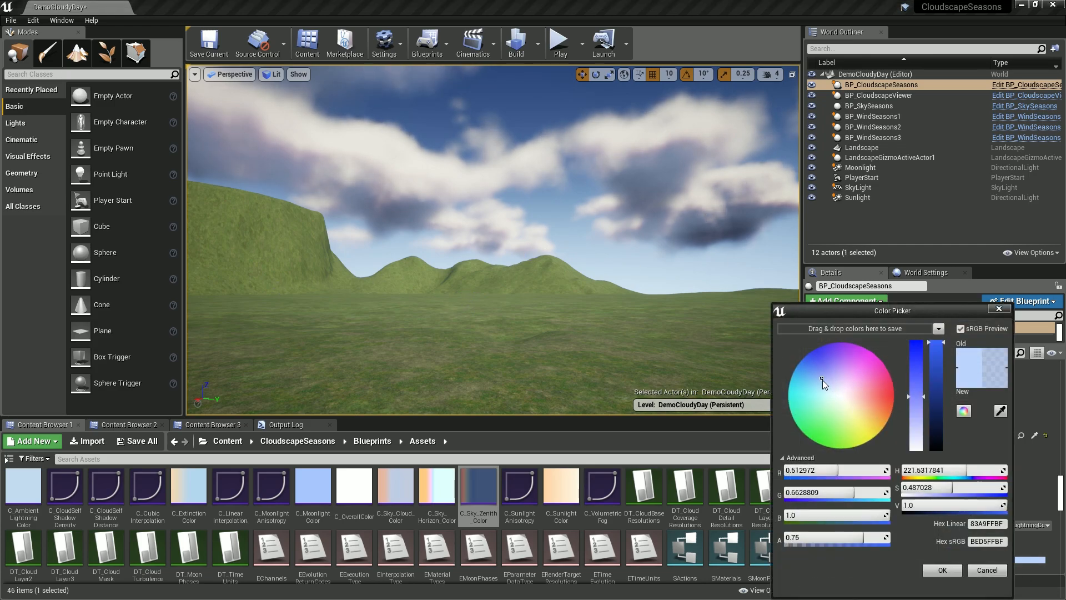
left_click_drag(825, 381, 843, 394)
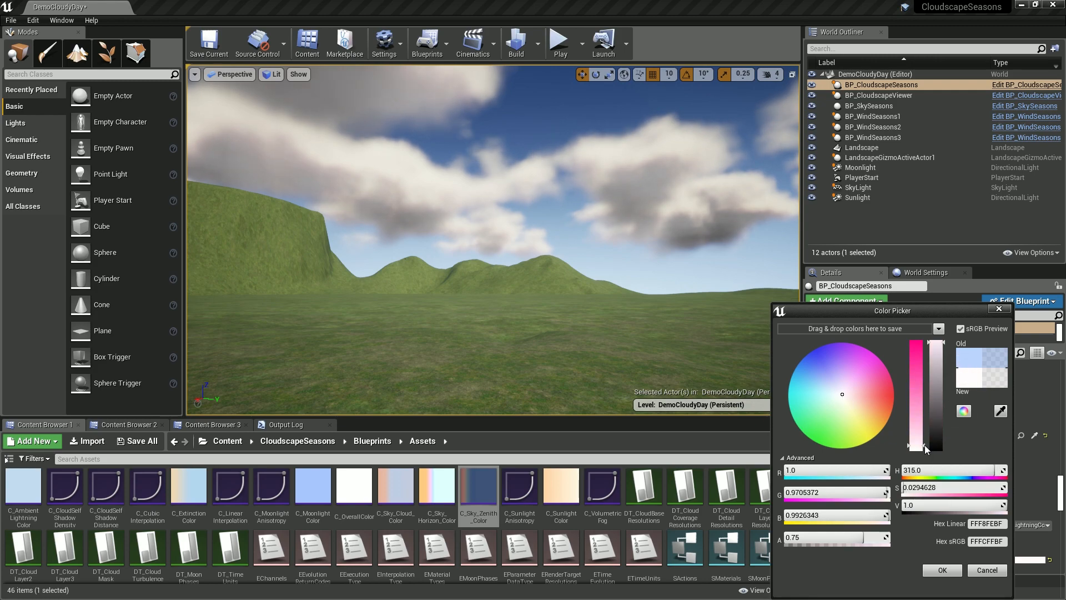
left_click_drag(921, 444, 919, 454)
left_click_drag(936, 367, 936, 390)
right_click_drag(664, 276, 664, 247)
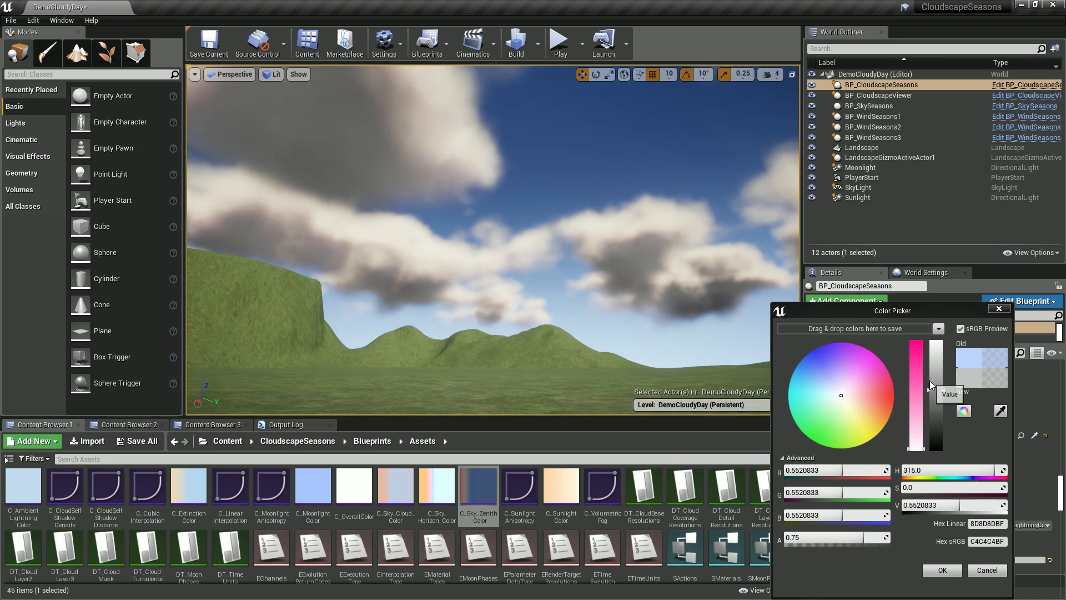
left_click(981, 572)
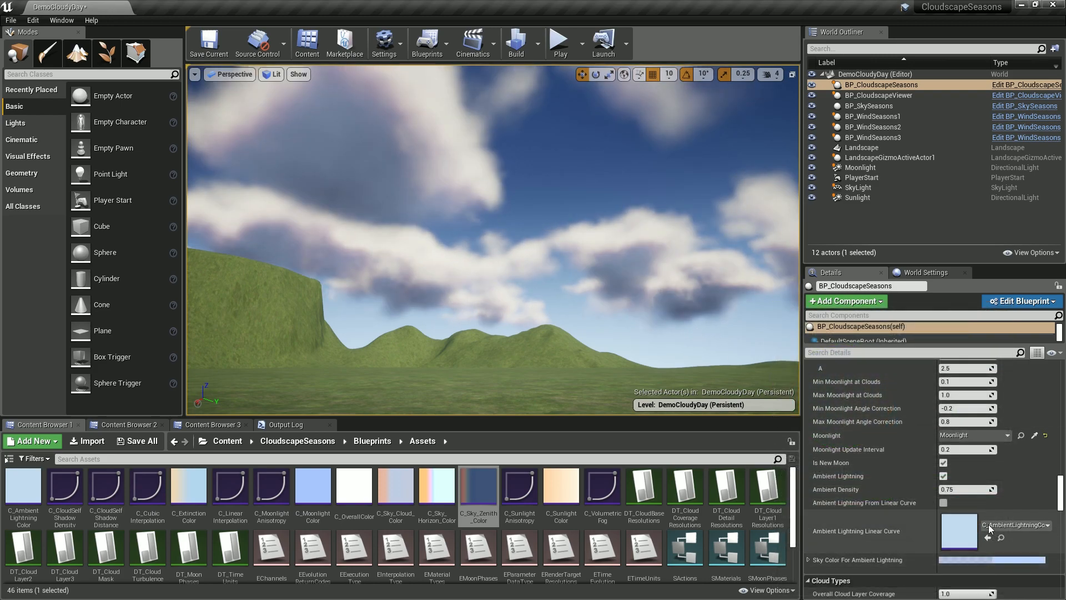
Step: Review the Cloud Types settings and collapse the Layer 1, Layer 2 and Layer 3 groups
scroll(957, 501, "down", 5)
scroll(957, 500, "down", 5)
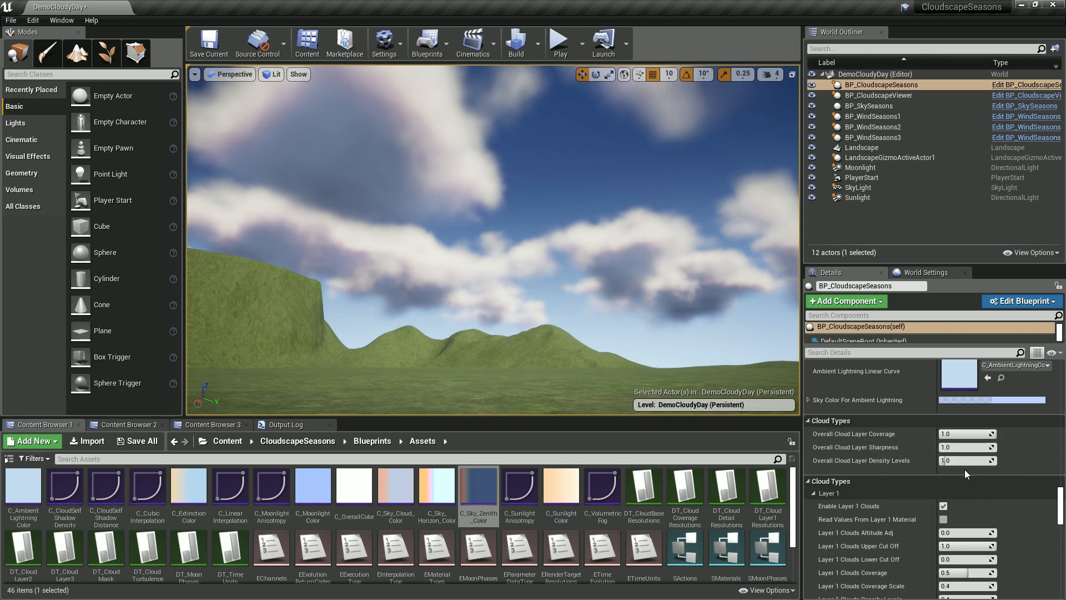
scroll(847, 466, "down", 2)
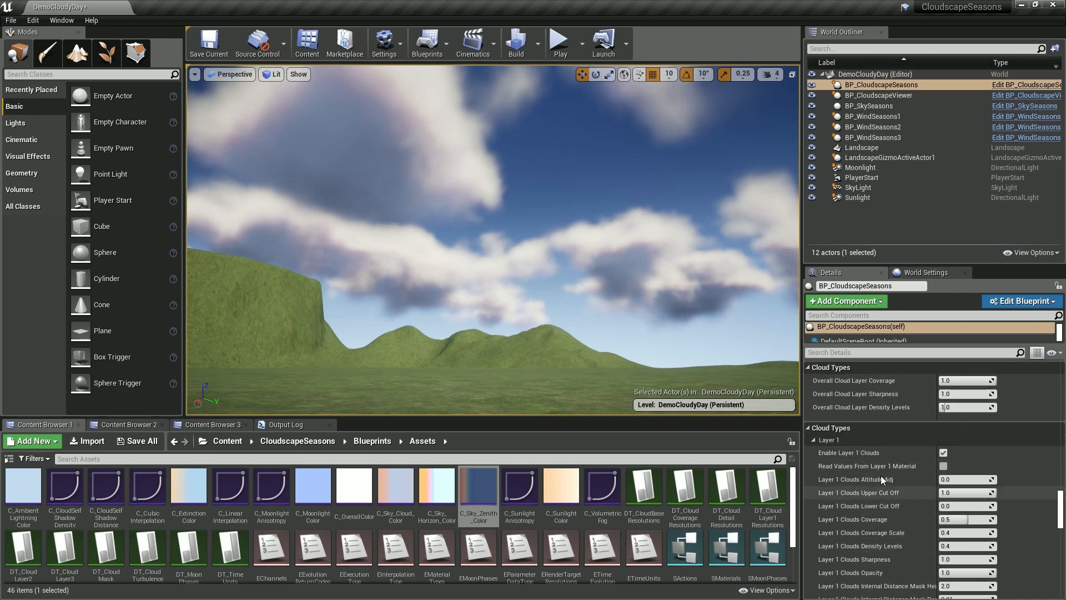
scroll(878, 474, "up", 2)
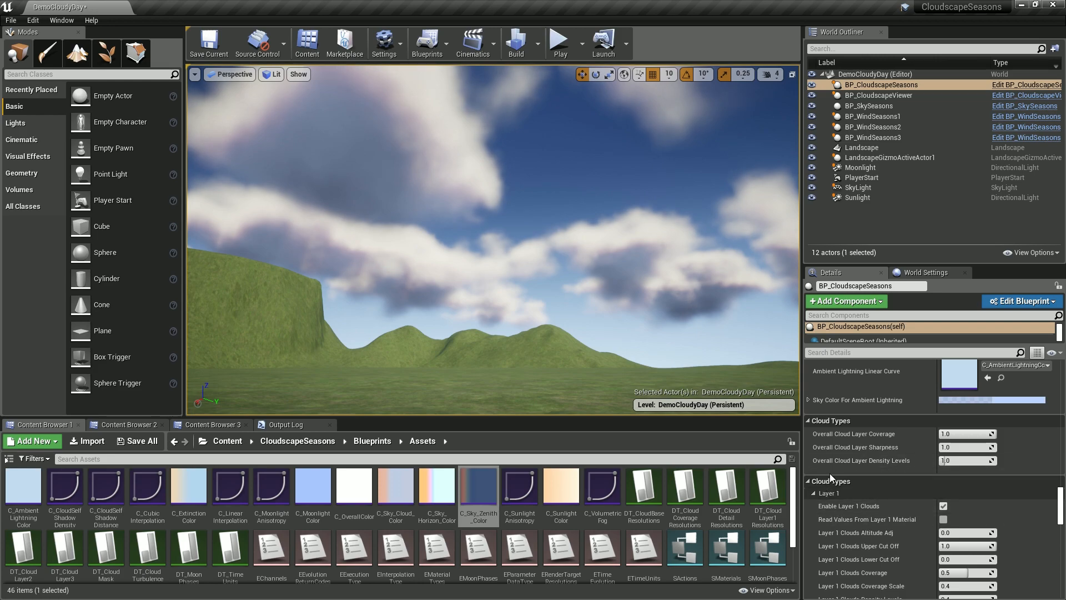
left_click(813, 492)
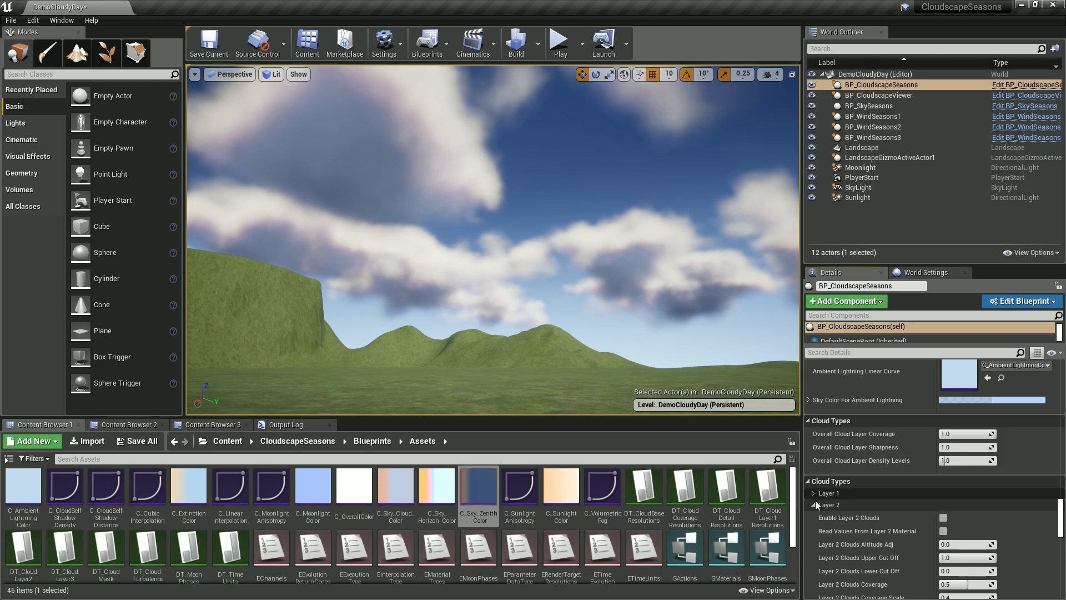
left_click(813, 504)
left_click(813, 516)
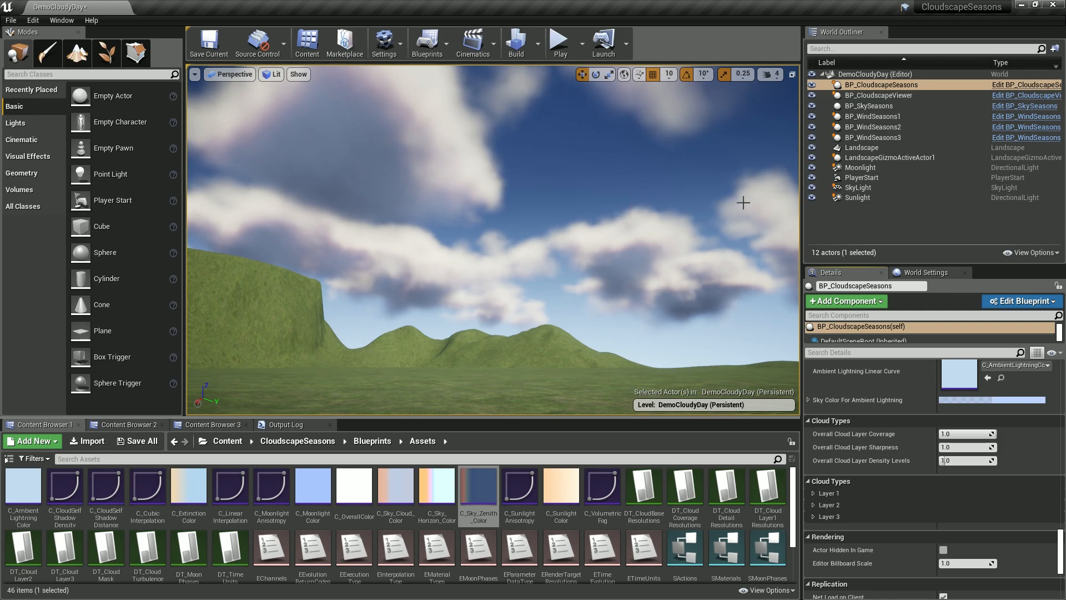
Step: Expand the Layer 3 and Layer 1 cloud settings, and bring the Blueprints & Materials settings into view
left_click(811, 517)
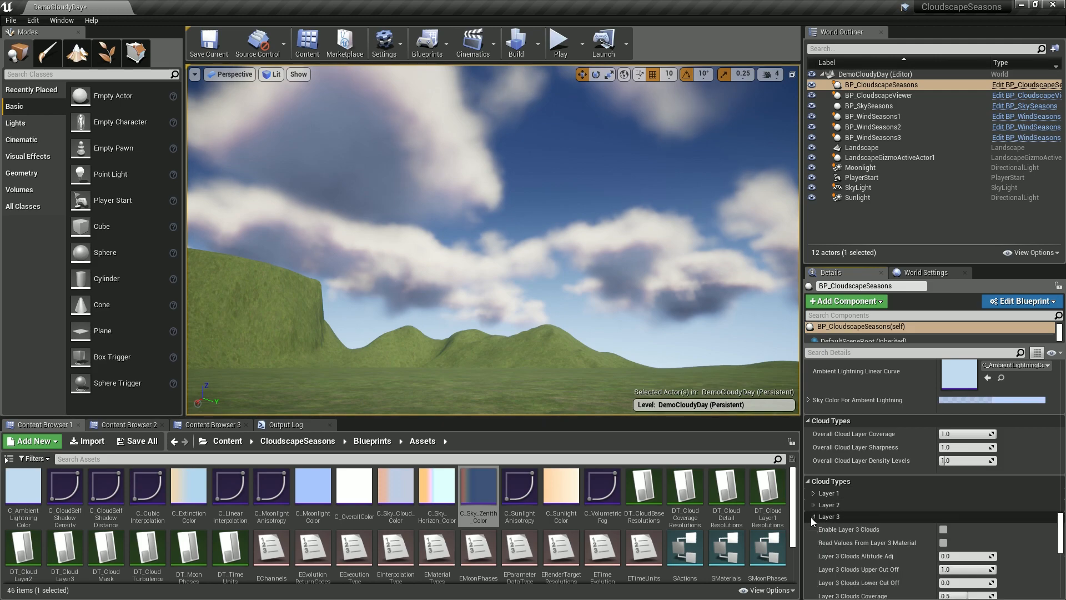
left_click(812, 493)
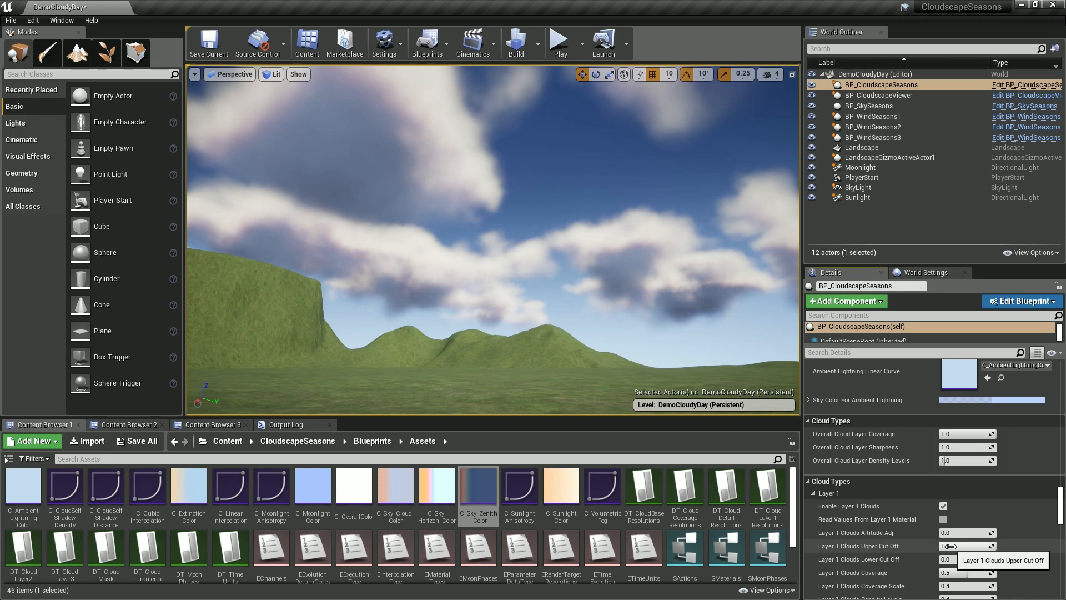
left_click_drag(1061, 503, 1065, 411)
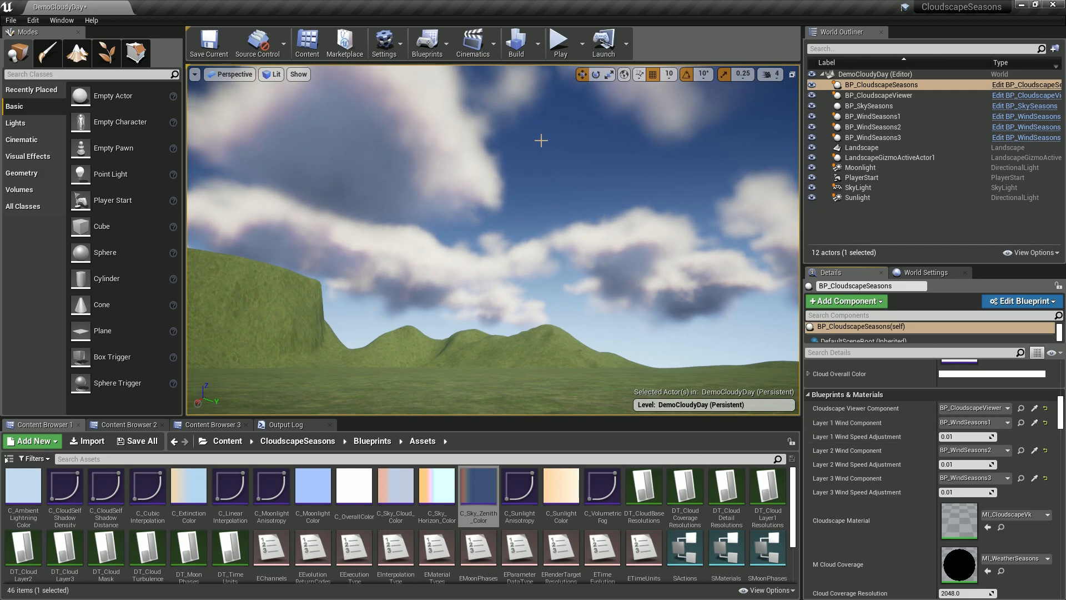
Step: Raise the Layer 1 Clouds Altitude Adj to 0.019048 in the Cloud Types settings
left_click_drag(1062, 422, 1063, 521)
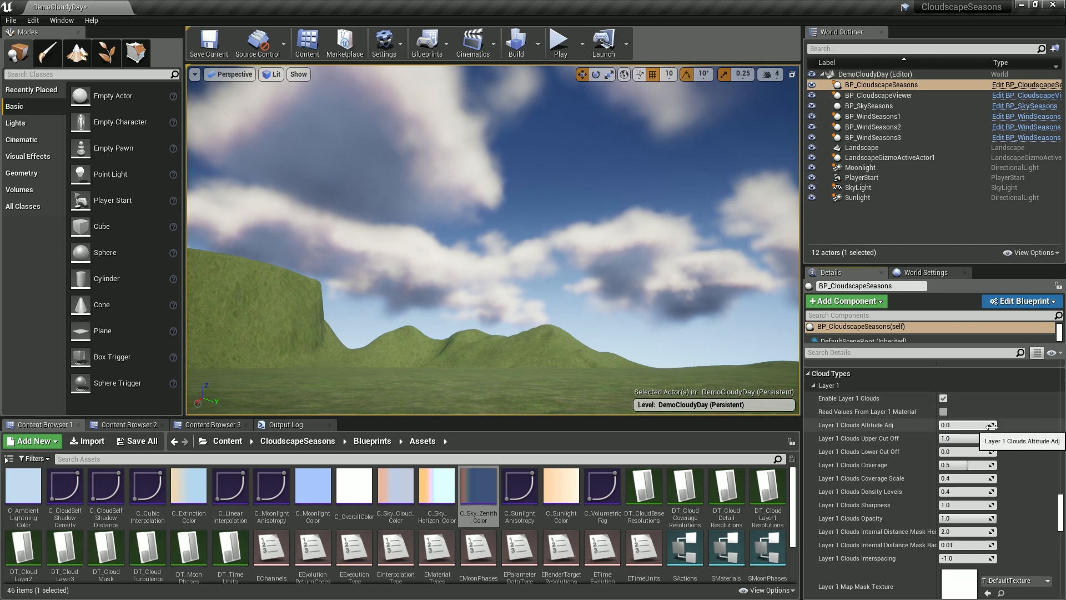
mouse_move(991, 424)
left_mouse_down()
mouse_move(978, 425)
mouse_move(996, 425)
left_mouse_up()
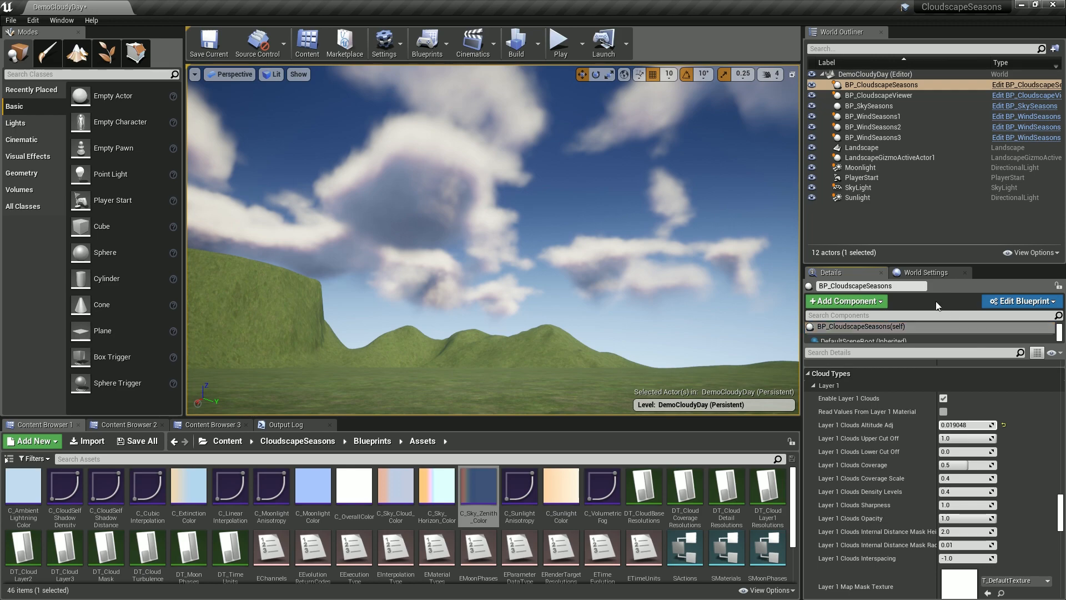
Step: Select BP_CloudscapeViewer and try lowering its Clouscape Z-Axis Offset to about -46111
left_click(881, 97)
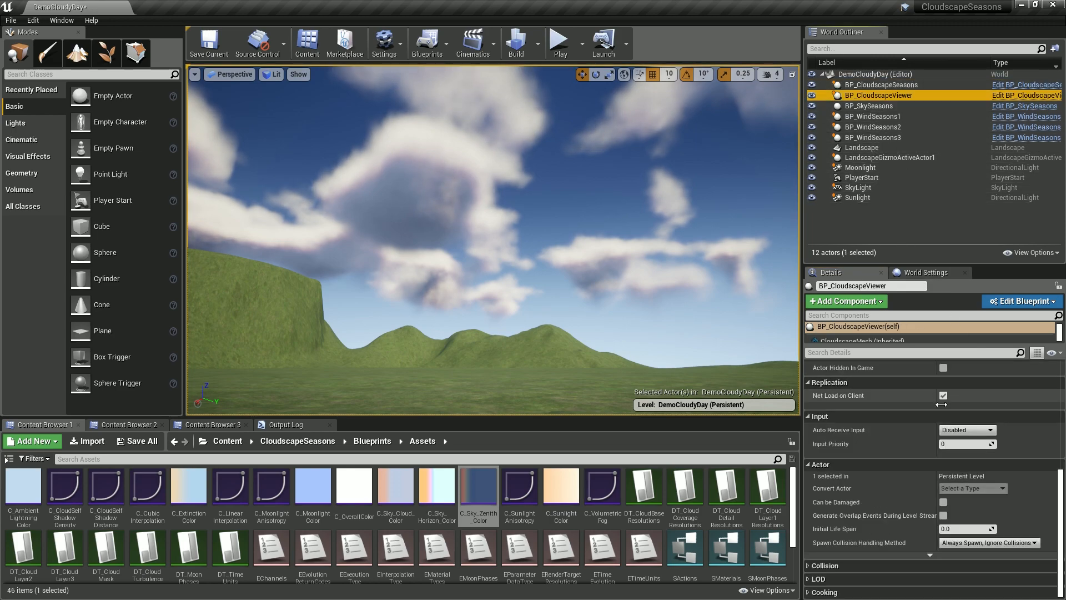
scroll(1033, 489, "up", 10)
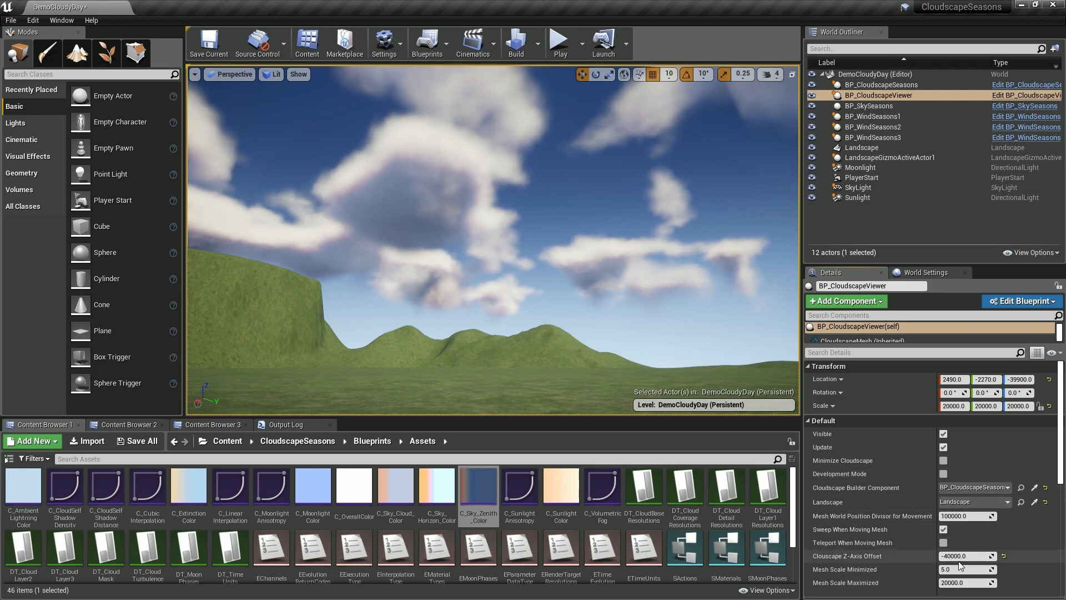
left_click_drag(946, 557, 922, 558)
left_click_drag(945, 557, 918, 558)
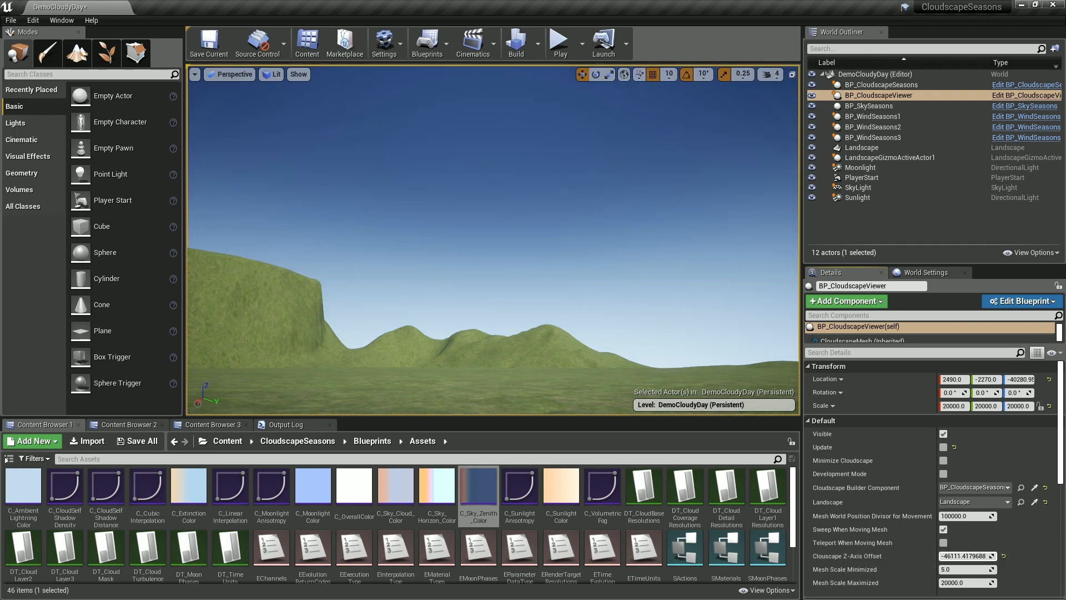
Step: Restore the viewer's Clouscape Z-Axis Offset to -40000 and toggle its Update option
left_click_drag(984, 555, 943, 555)
type("-40000")
key("Return")
left_click(943, 446)
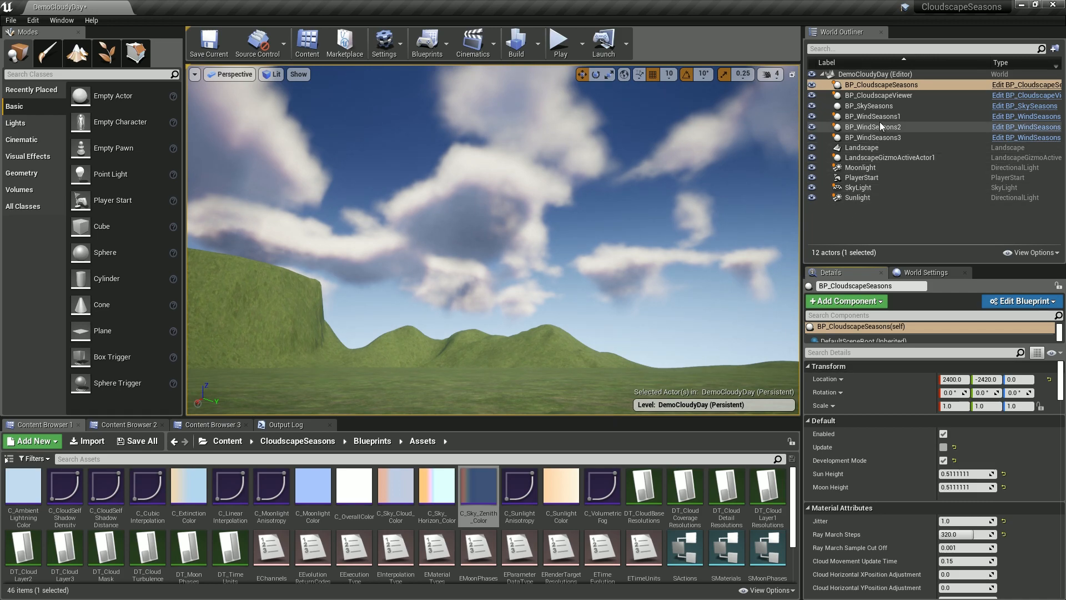
Step: Enable Development Mode on BP_CloudscapeViewer and set its Clouscape Z-Axis Offset to -41000
left_click(921, 97)
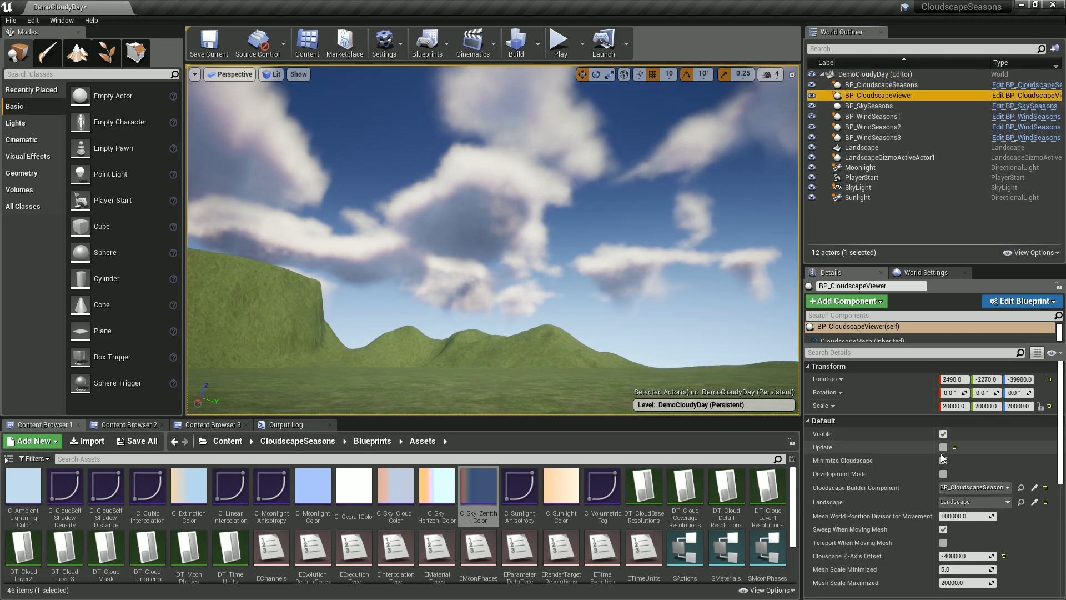
left_click(943, 474)
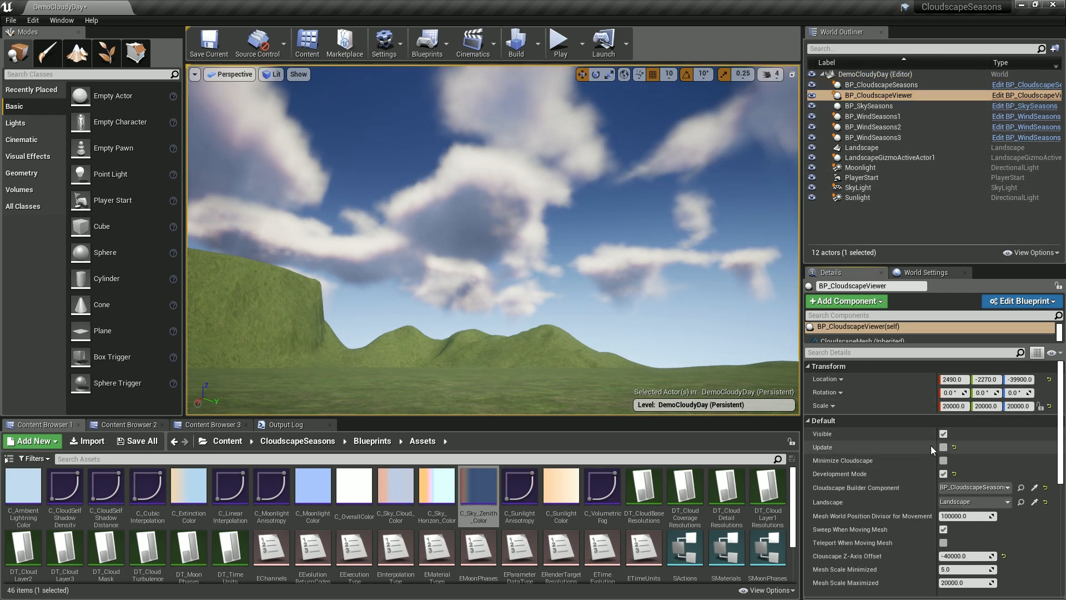
left_click(986, 556)
type("-410")
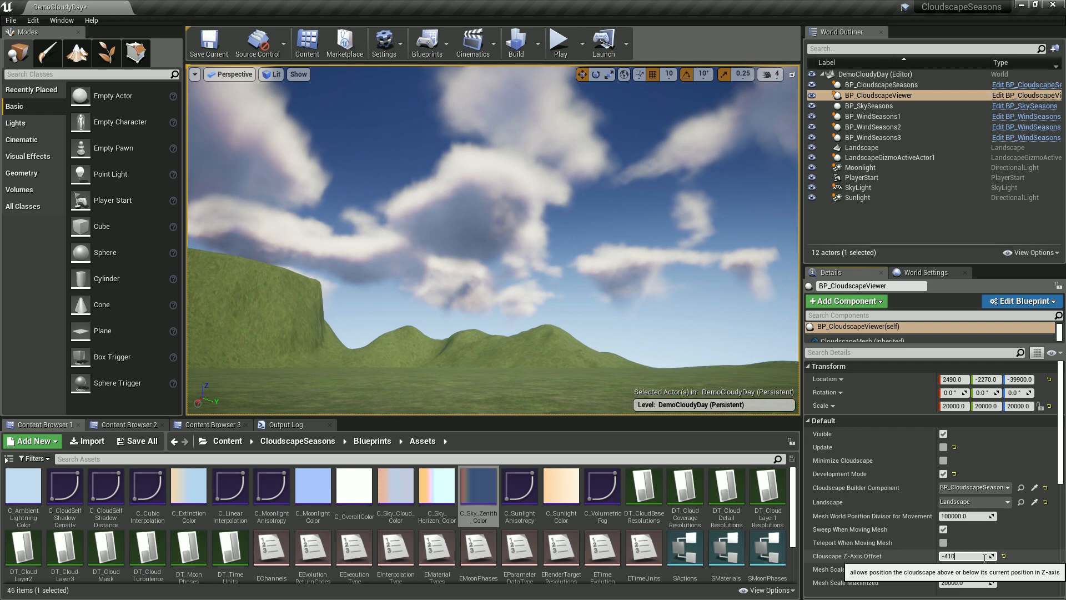
type("00")
key("Return")
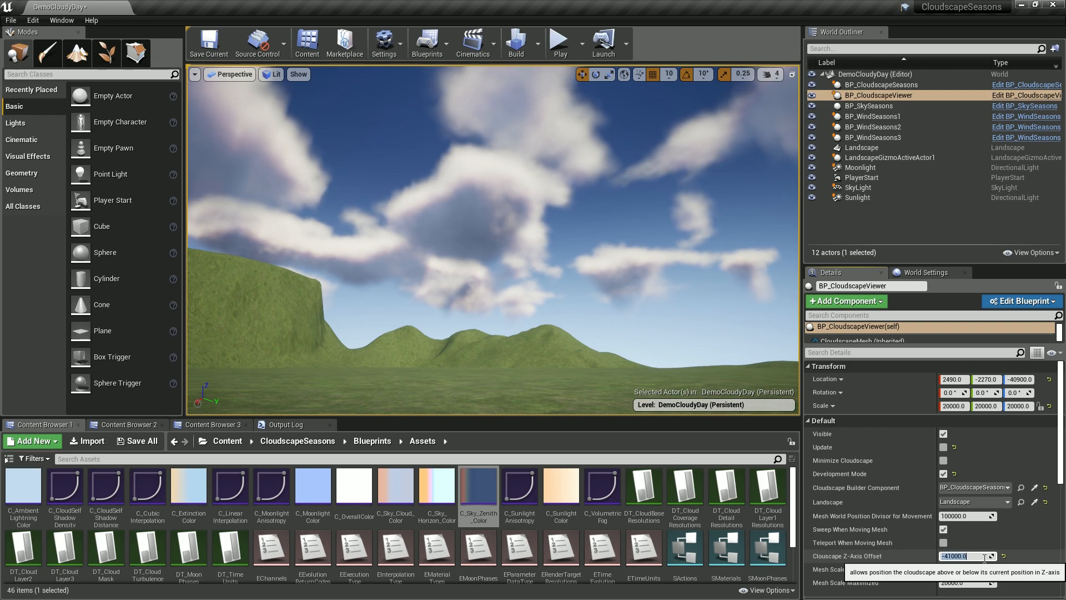
Step: Try a Clouscape Z-Axis Offset of -44000, and raise it to about -41944
type("-")
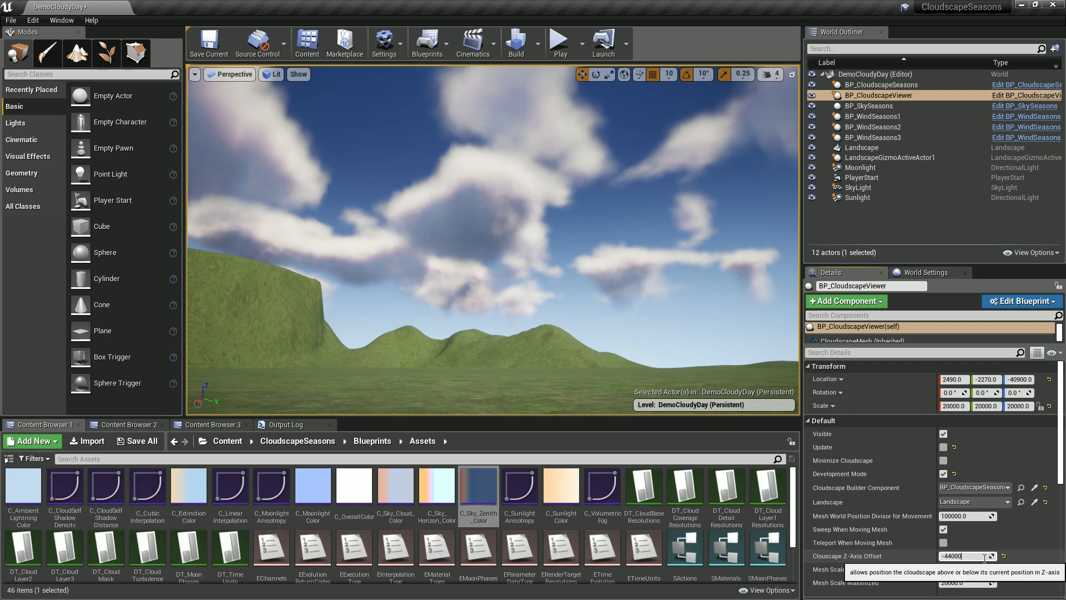
type("44000")
key("Return")
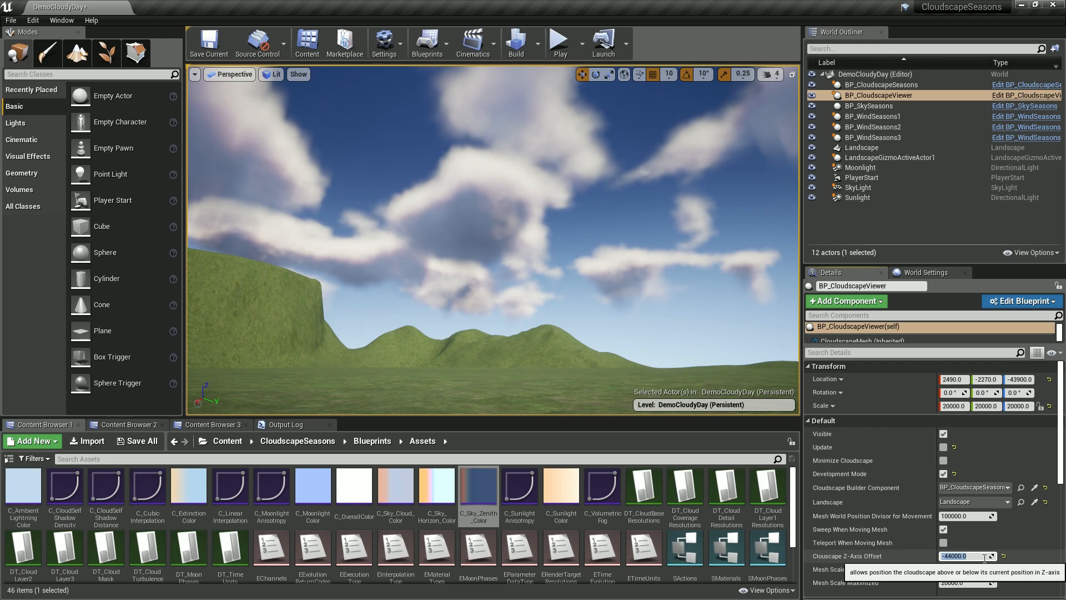
left_click_drag(984, 557, 991, 555)
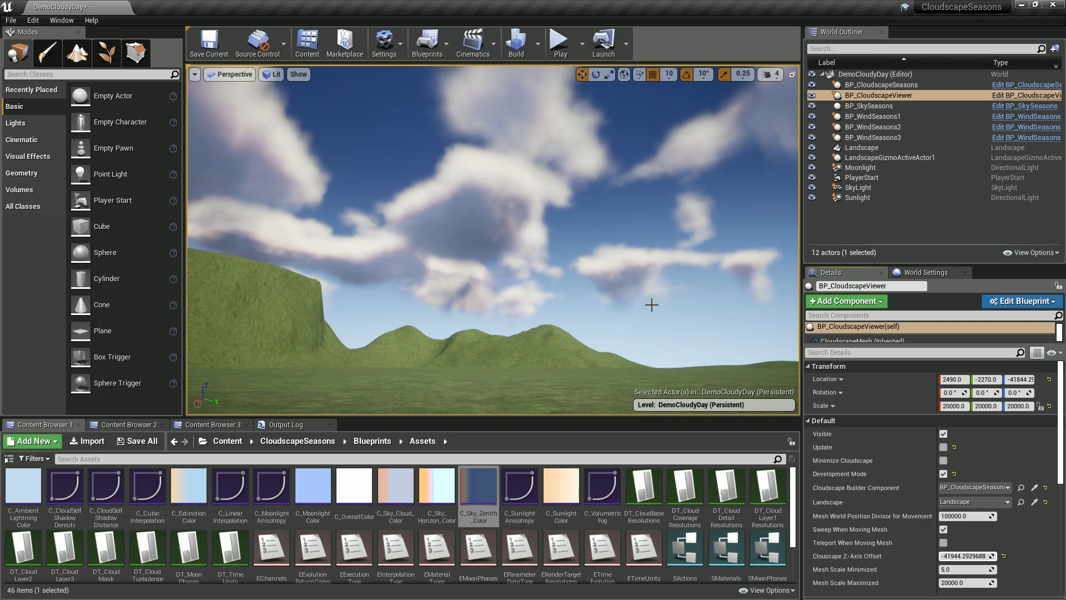
Step: Set the Clouscape Z-Axis Offset of the viewer back to -40000
left_click(966, 555)
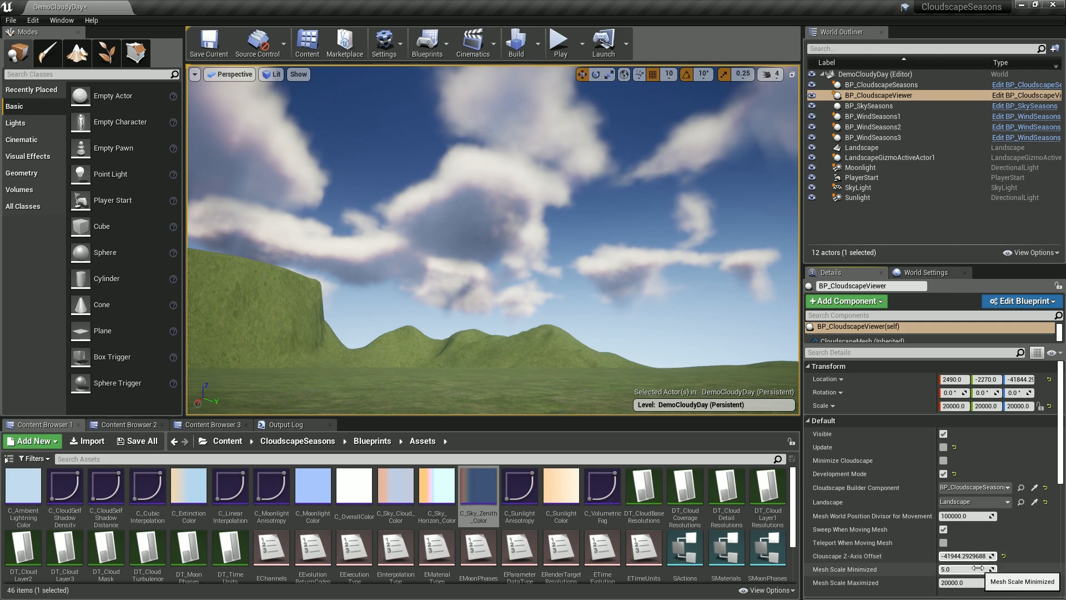
type("-40000")
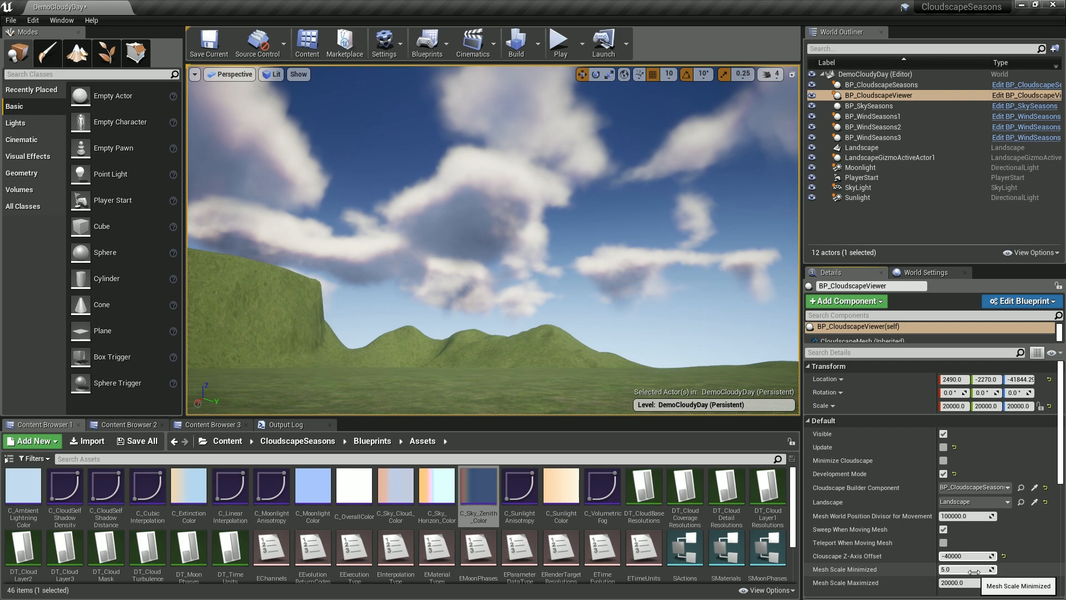
key("Return")
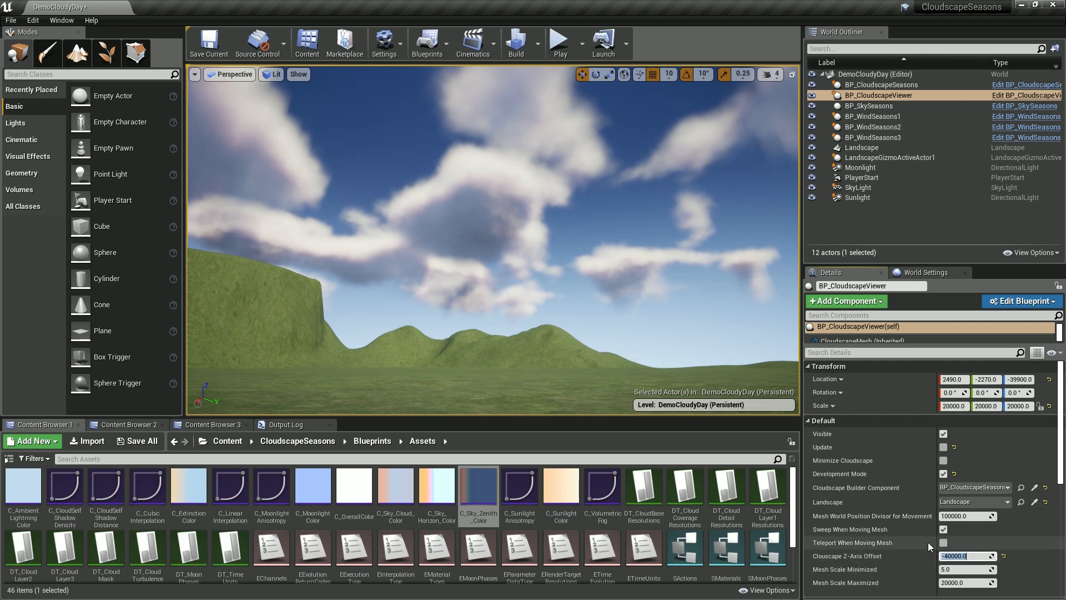
Step: Reset the Layer 1 Clouds Altitude Adj of BP_CloudscapeSeasons to its default and look around at the clouds
left_click(877, 85)
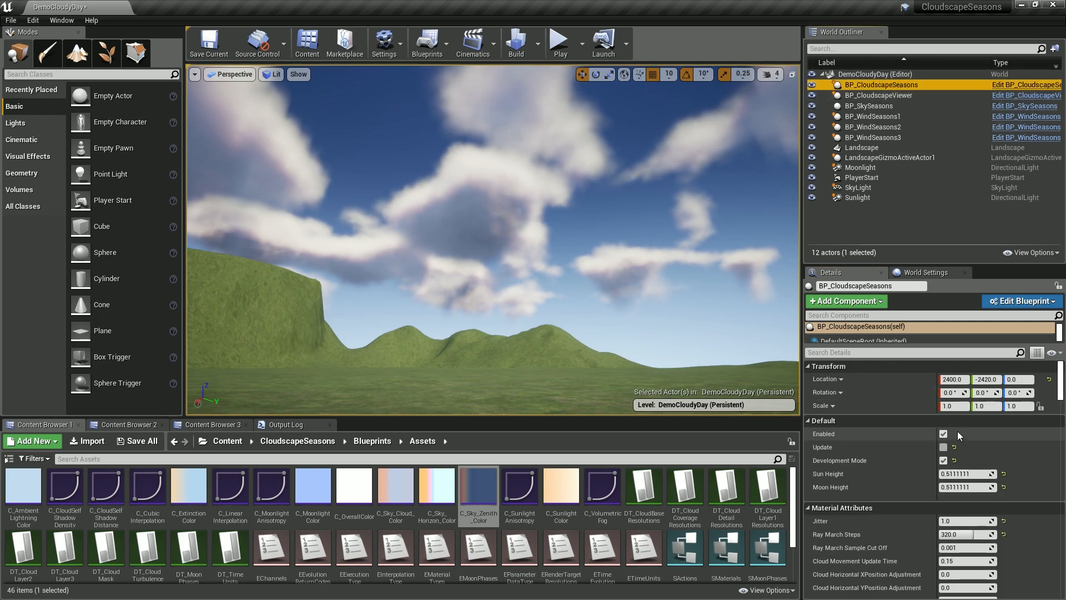
left_click_drag(1061, 377, 1063, 513)
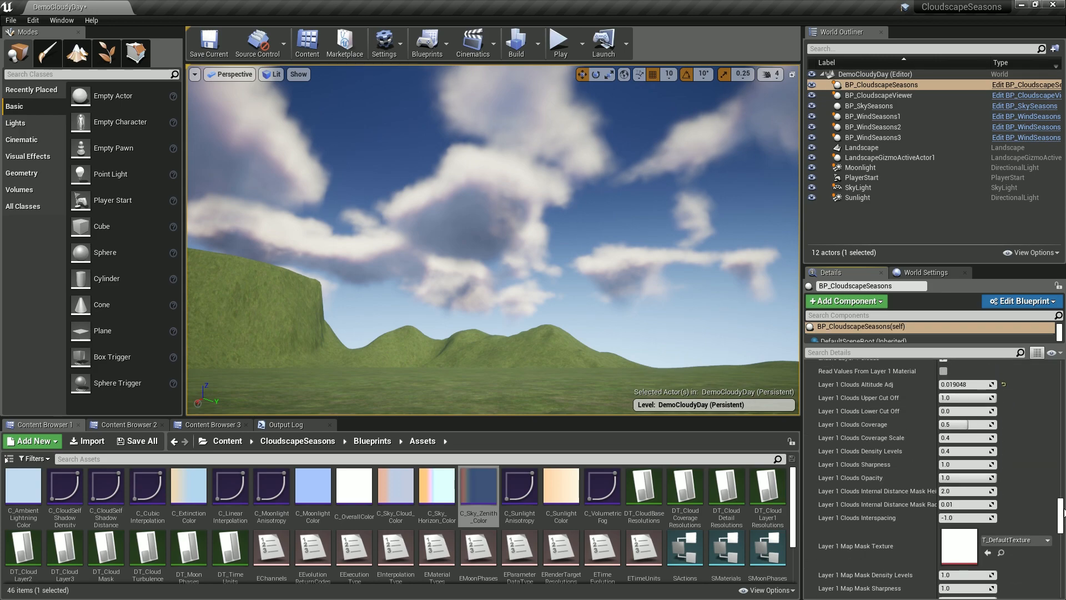
scroll(938, 433, "up", 3)
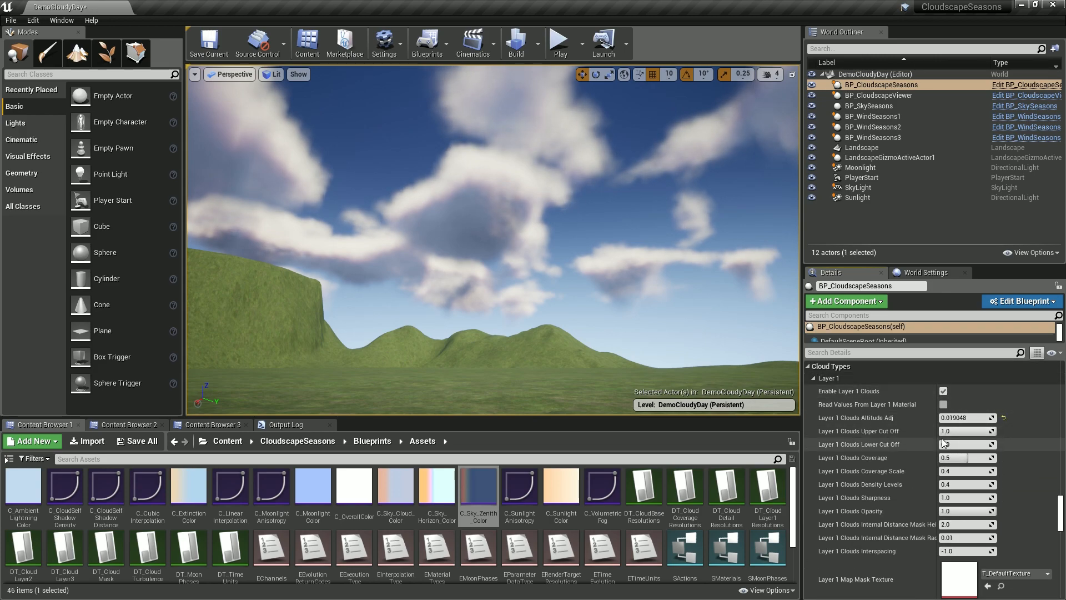
left_click(1003, 417)
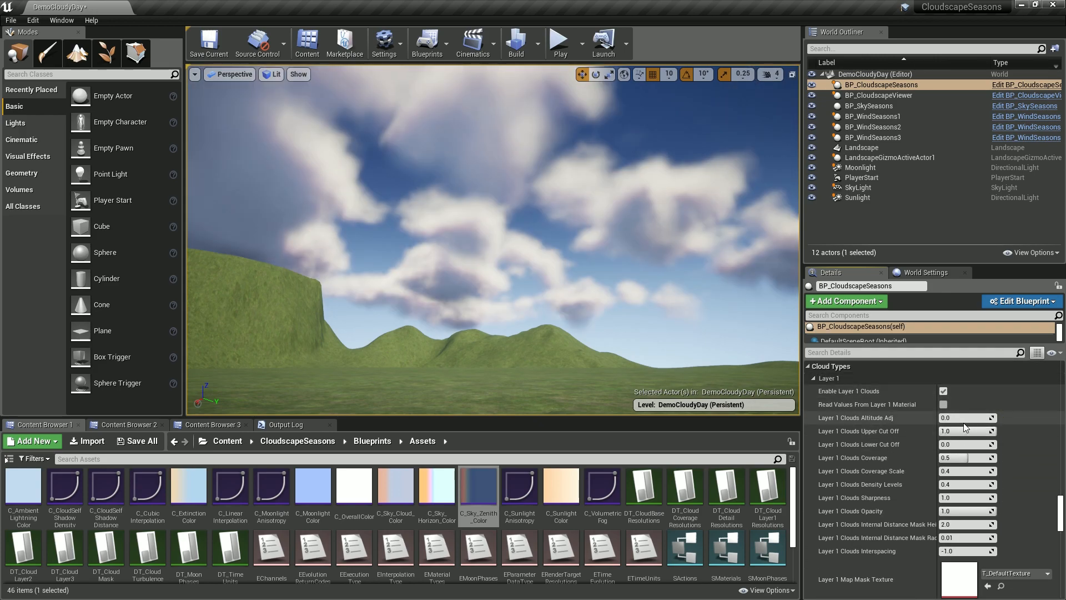
right_click_drag(632, 299, 698, 321)
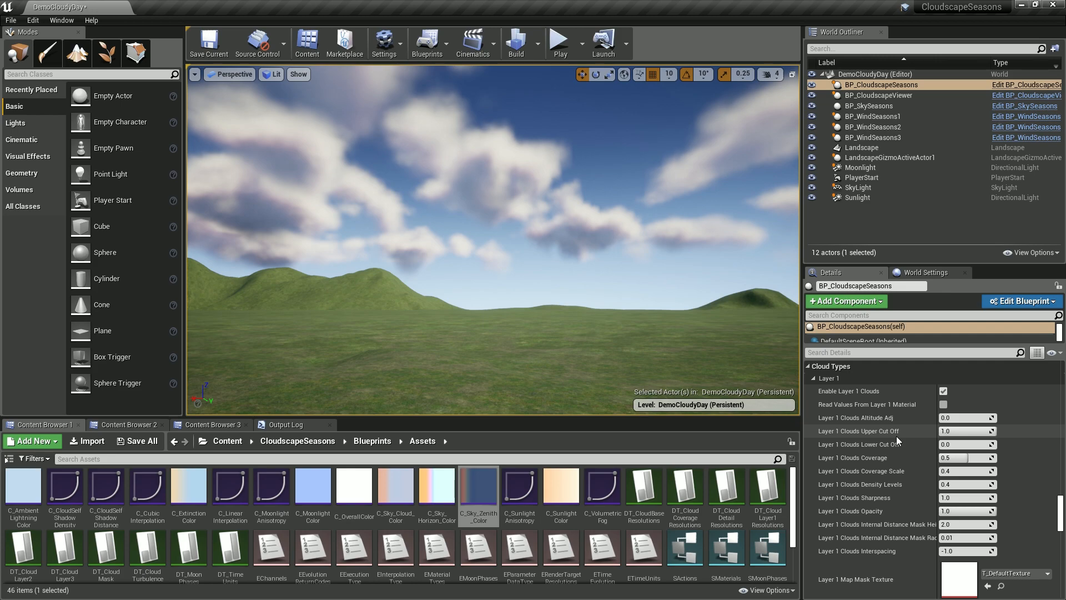
right_click_drag(635, 285, 583, 286)
Step: Reselect BP_CloudscapeSeasons, set Layer 1 Clouds Lower Cut Off to 0.5, and inspect the cloud bases
right_click(635, 286)
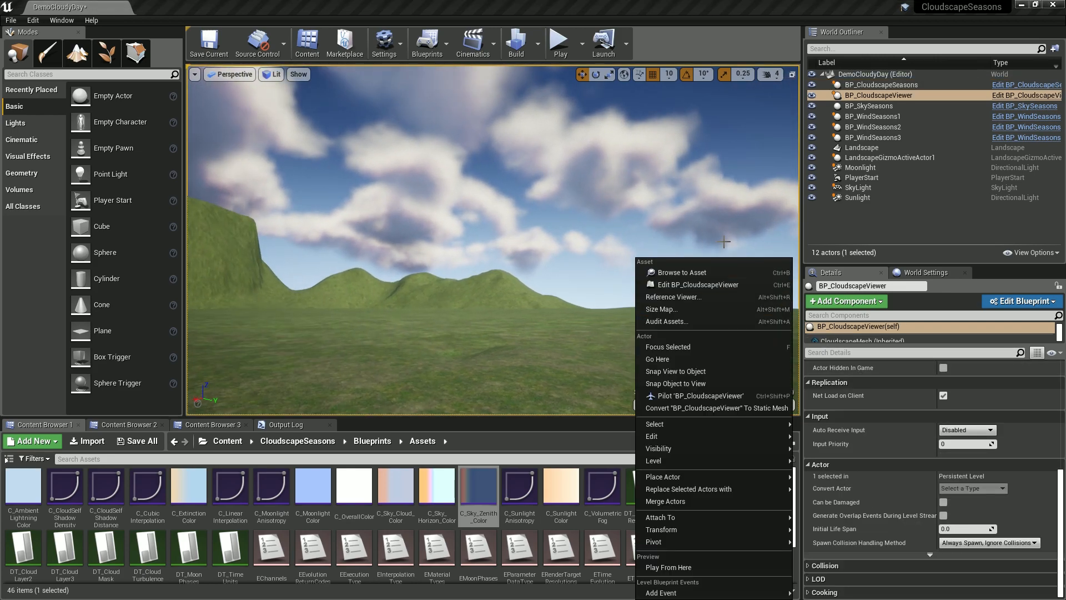
left_click(871, 85)
left_click_drag(1060, 401, 1058, 515)
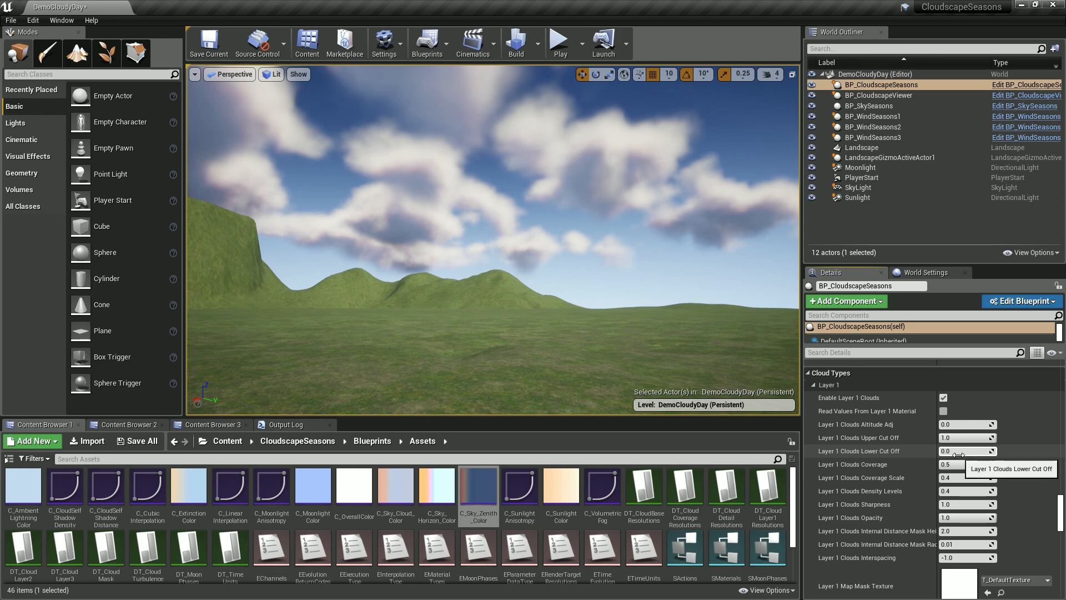
right_click_drag(547, 179, 483, 177)
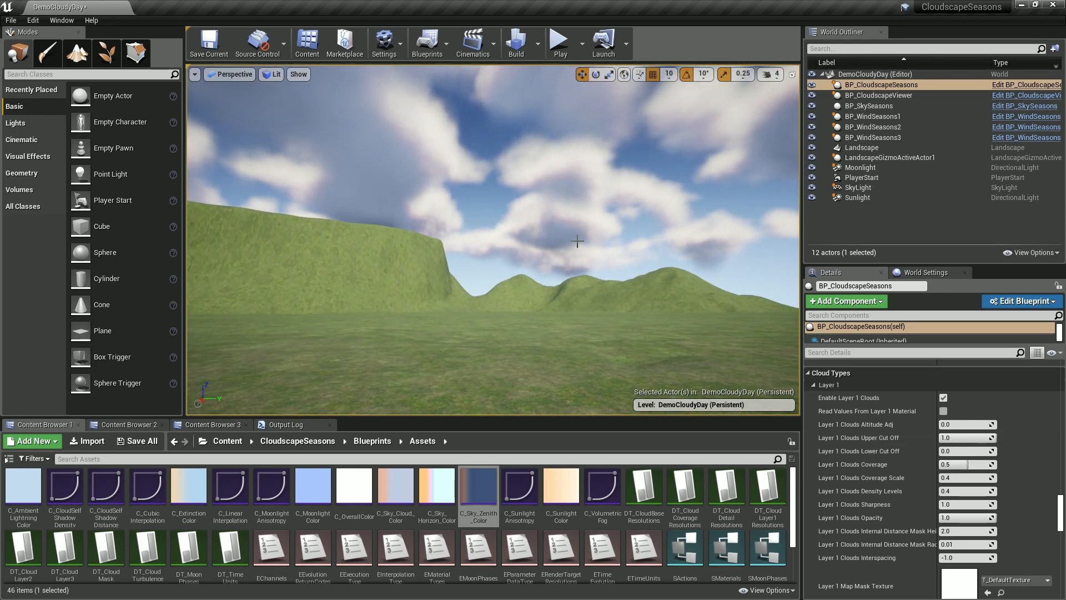
left_click(971, 451)
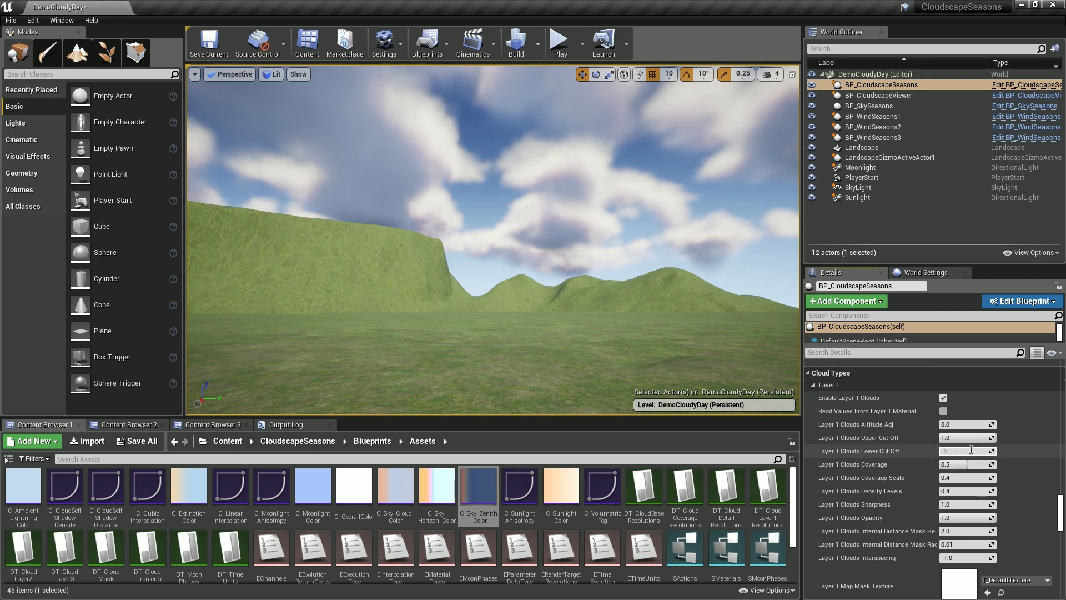
key("Return")
right_click_drag(601, 256, 638, 260)
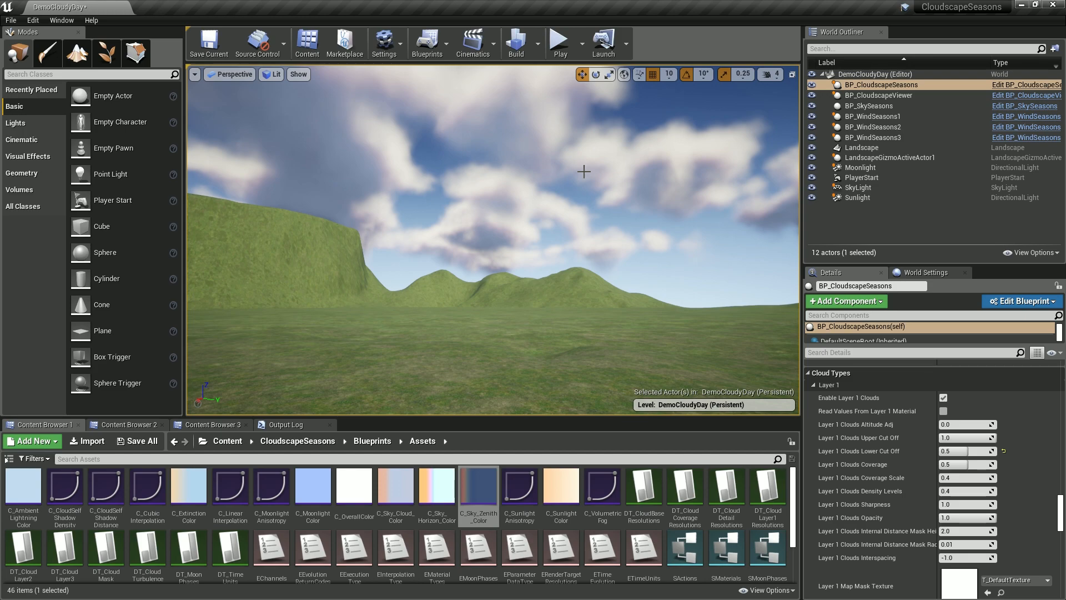
Step: Try a Layer 1 Clouds Upper Cut Off of 0.8 and inspect the clouds around the landscape
left_click(961, 438)
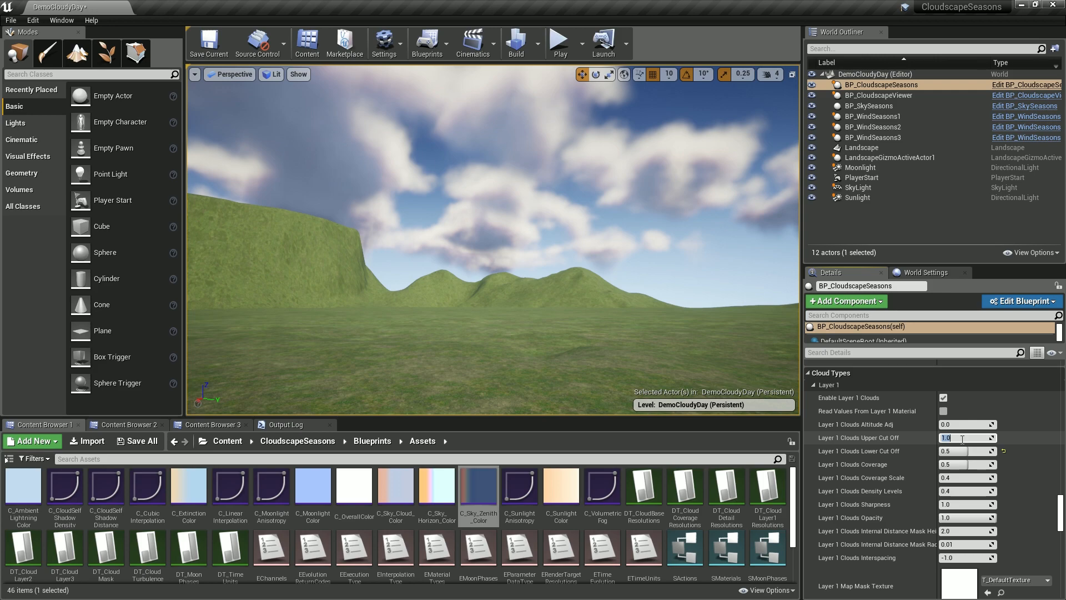
key("Return")
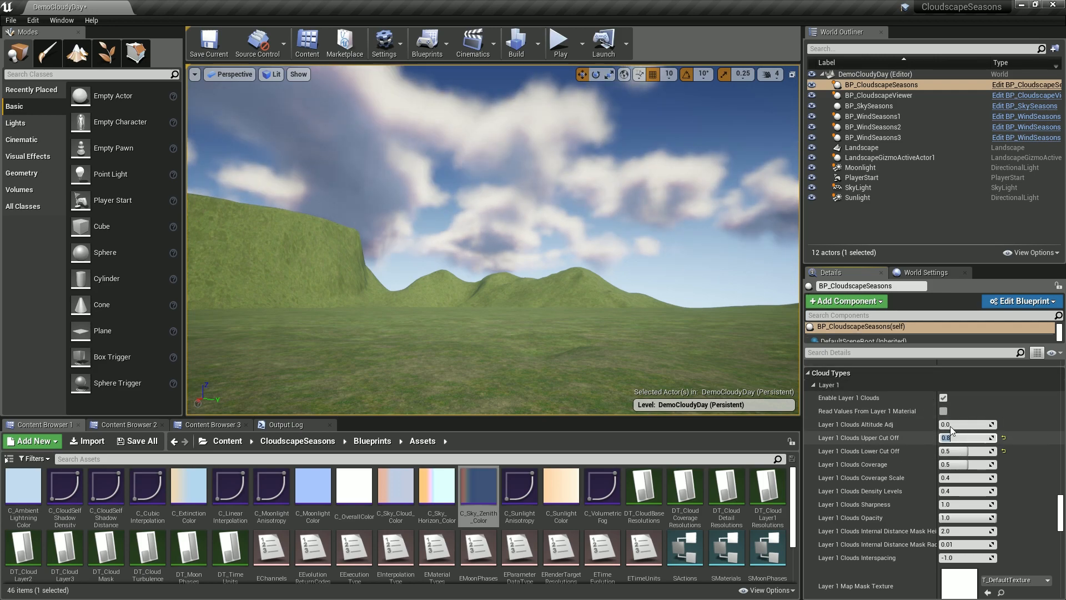
right_click_drag(721, 299, 731, 289)
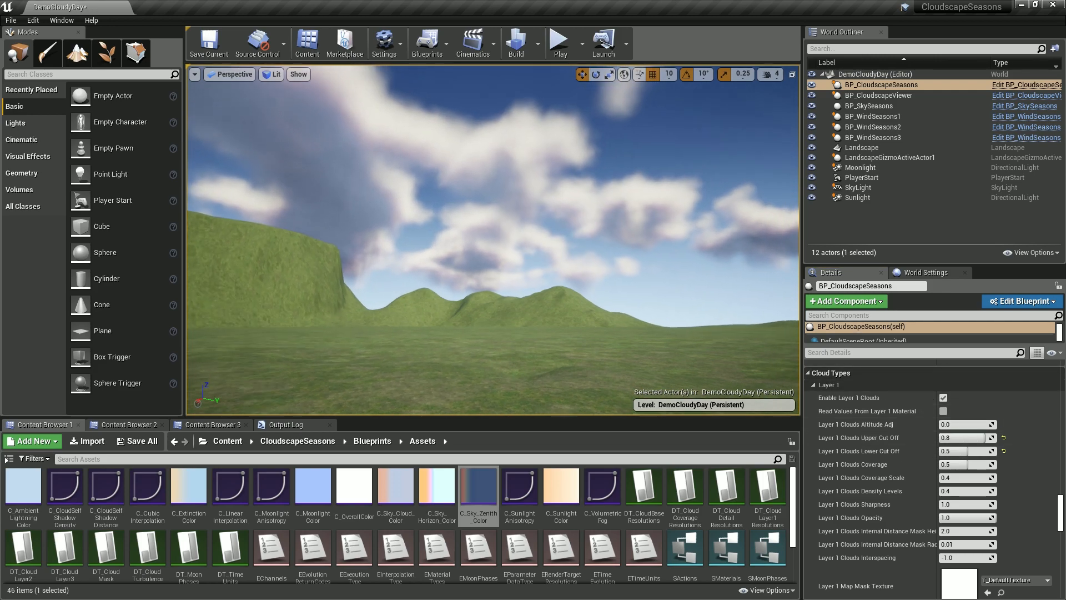
right_click_drag(672, 292, 713, 290)
Step: Lower the Layer 1 Clouds Upper Cut Off to 0.7 and compare the clouds from another direction
left_click(960, 438)
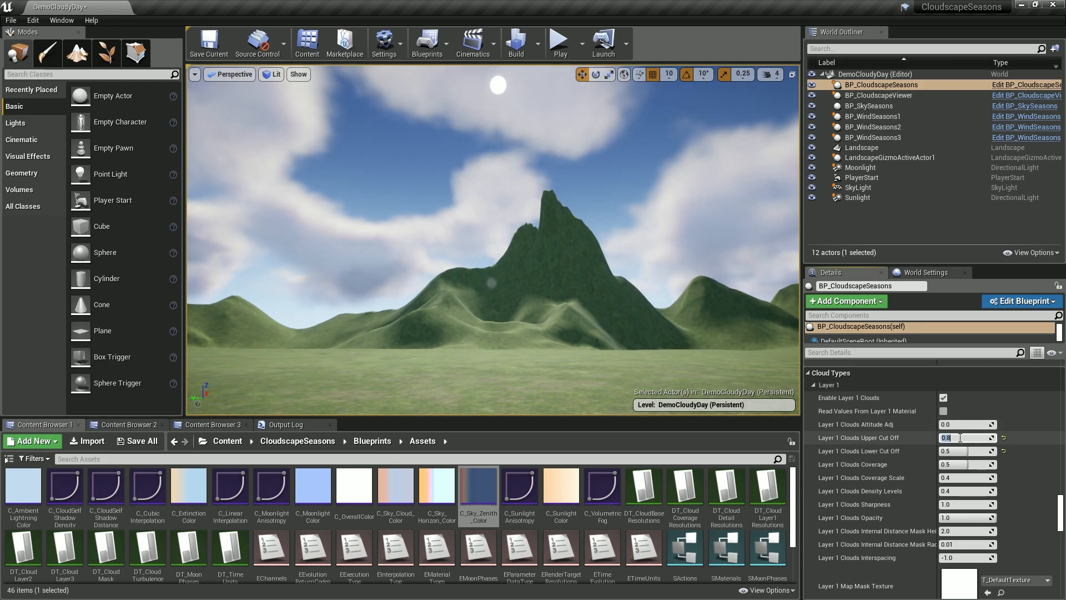
type(".7")
key("Return")
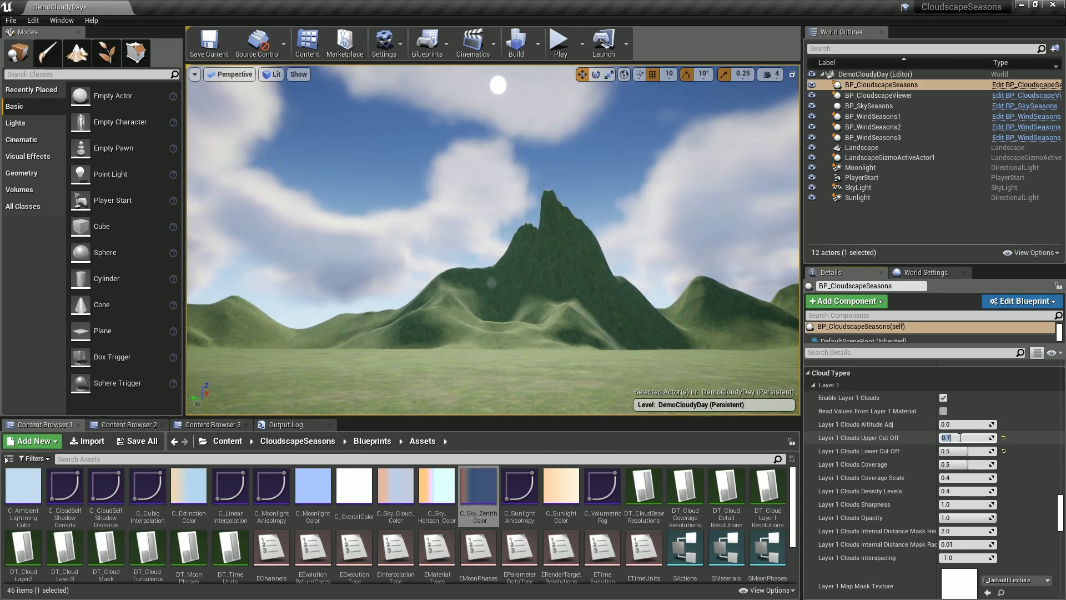
right_click_drag(672, 298, 517, 298)
right_click_drag(588, 225, 467, 225)
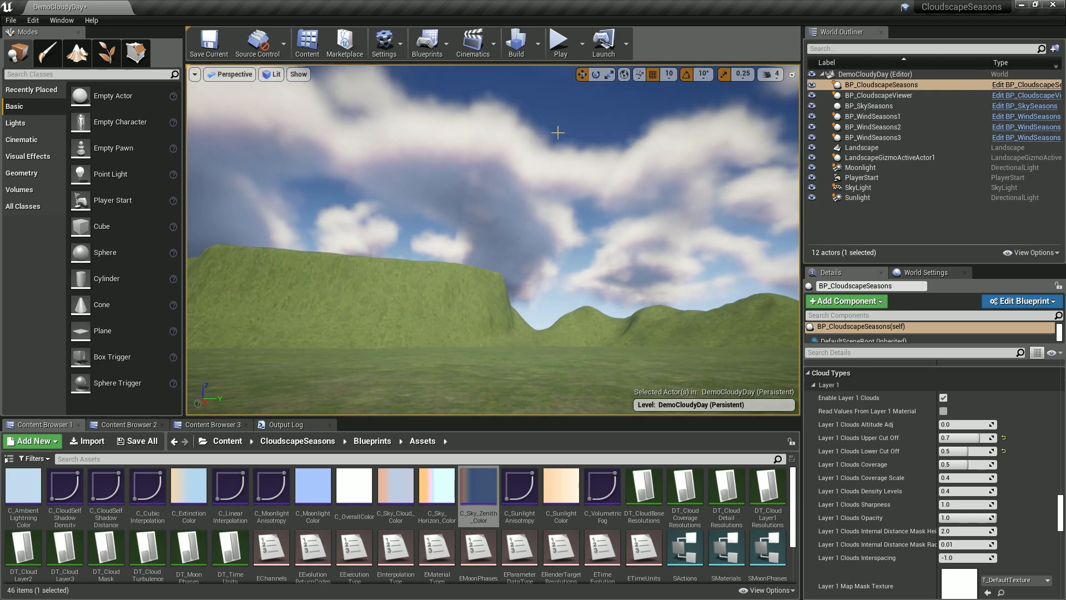
Step: Reduce the Layer 1 Clouds Upper Cut Off to 0.6 and look up at the thinned clouds
left_click(975, 439)
key("Return")
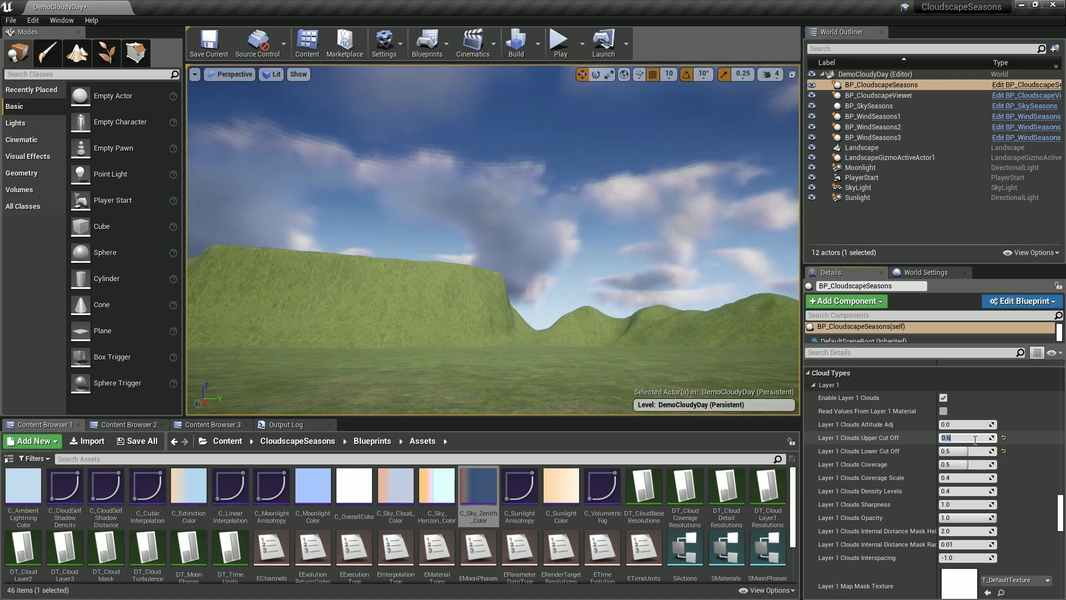
right_click_drag(600, 239, 916, 133)
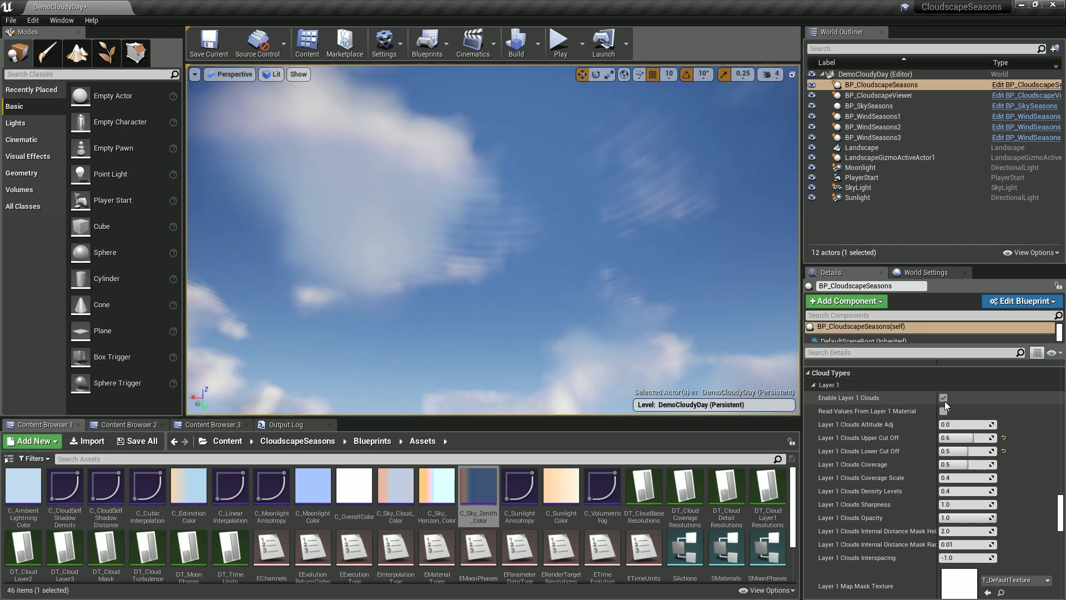
Step: Try a Layer 1 Clouds Upper Cut Off of 0.65 and inspect the clouds over the landscape
left_click(968, 438)
key("BackSpace")
type(".65")
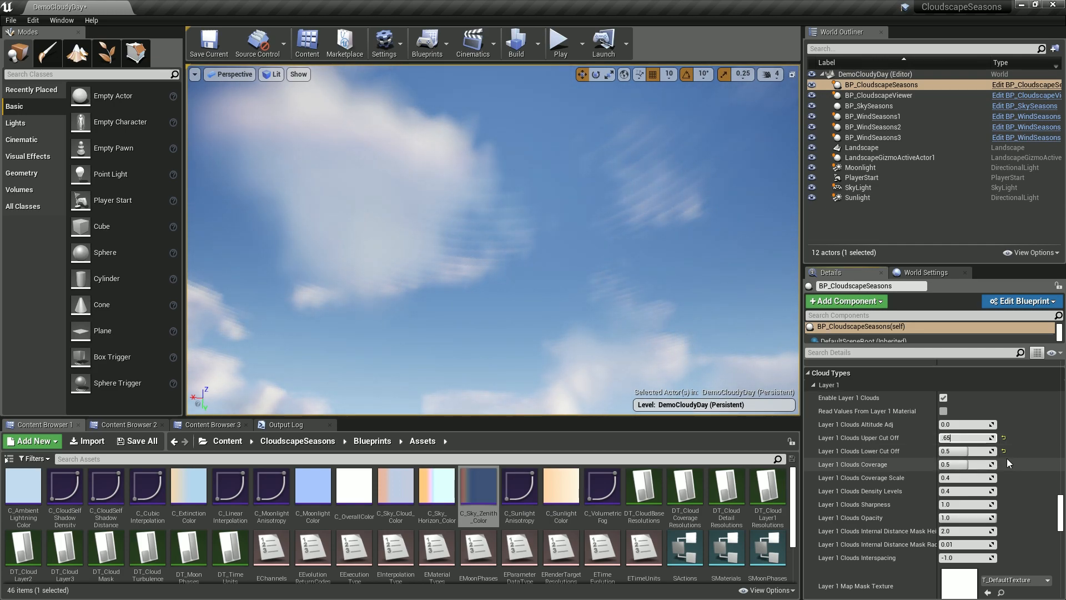
key("Return")
right_click_drag(567, 236, 439, 303)
right_click_drag(527, 252, 616, 286)
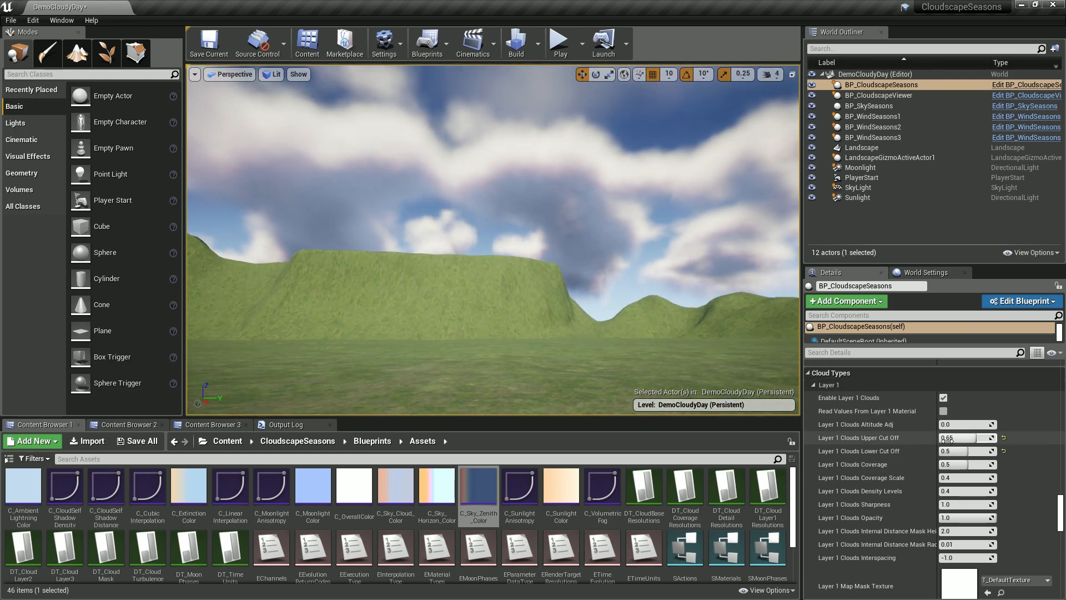
Step: Reset the Layer 1 Clouds Upper Cut Off and Lower Cut Off to their defaults of 1.0 and 0.0
left_click(1004, 438)
left_click(1004, 451)
right_click_drag(488, 255, 774, 265)
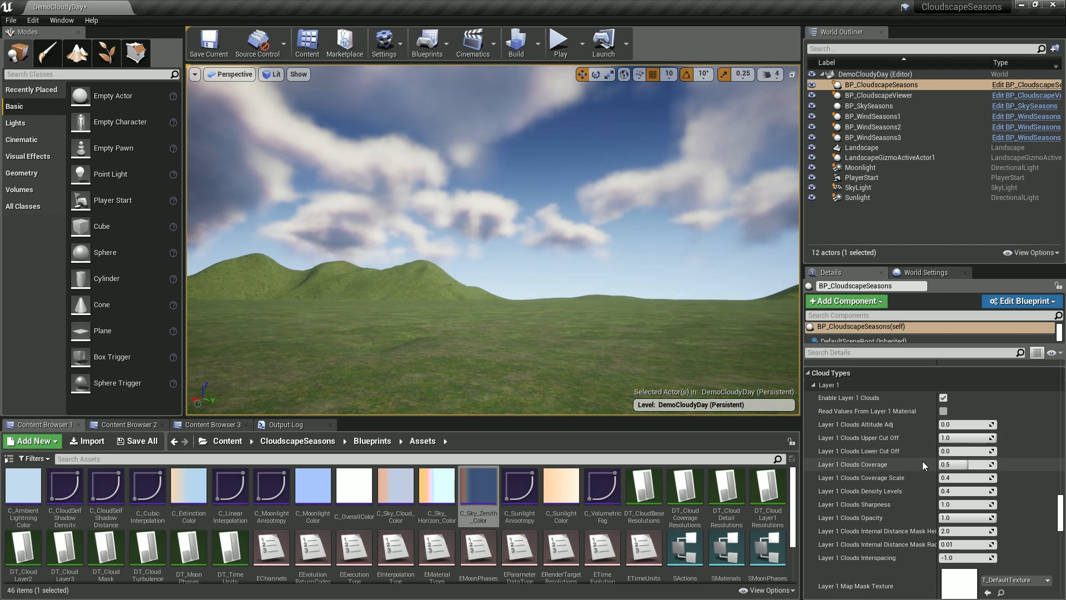
Step: Raise Layer 1 Clouds Coverage to 1.0 and inspect the sky from several directions
left_click_drag(952, 468, 997, 464)
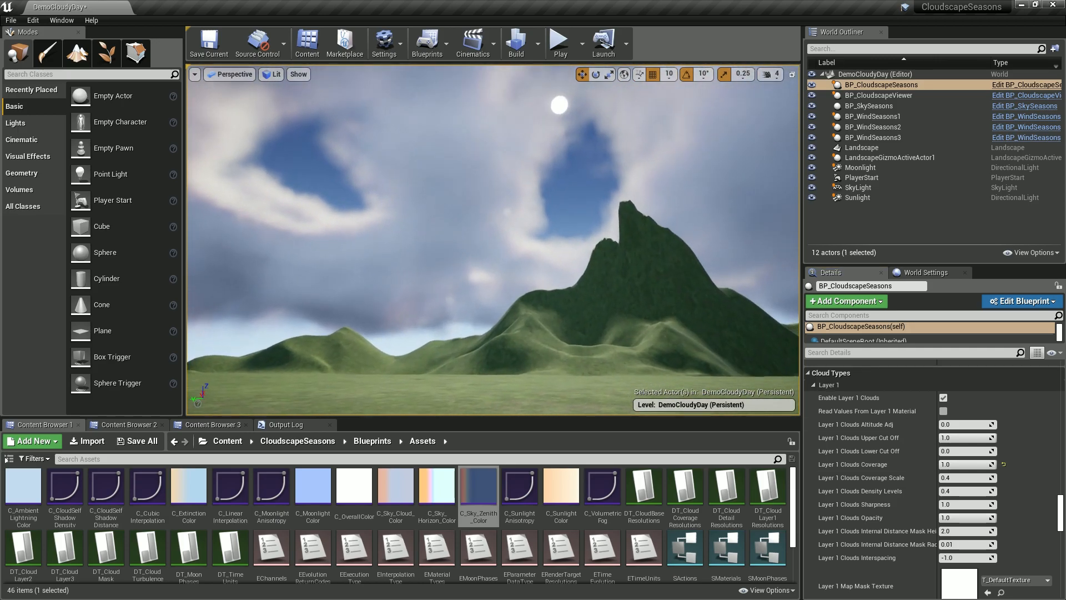
mouse_move(615, 246)
right_mouse_down()
mouse_move(605, 238)
mouse_move(624, 191)
mouse_move(614, 246)
right_mouse_up()
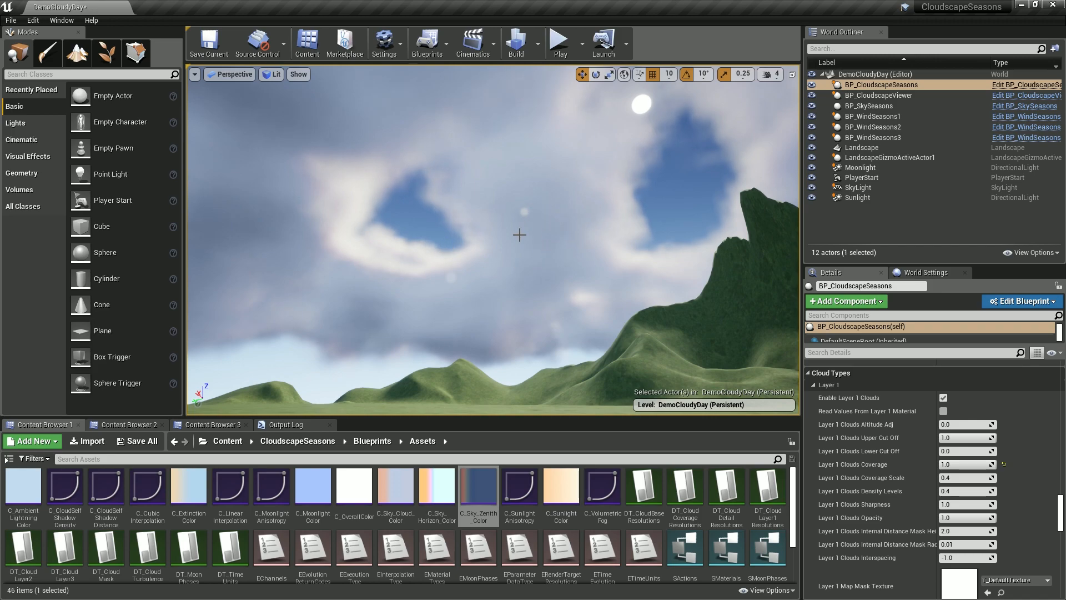
right_click_drag(493, 240, 438, 238)
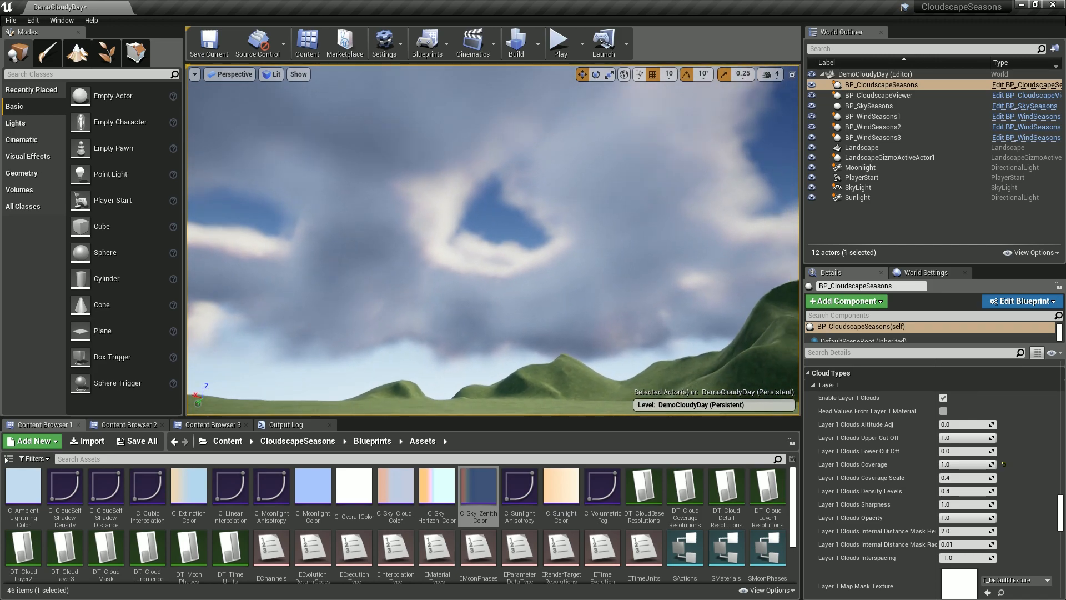
right_click_drag(511, 212, 444, 237)
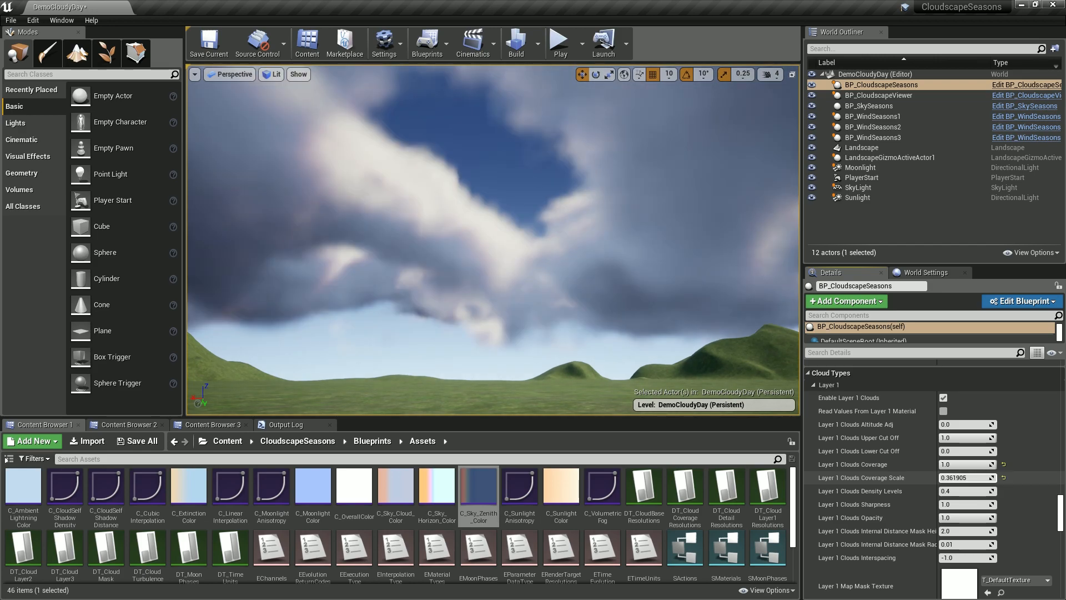
Step: Lower Layer 1 Clouds Coverage Scale to about 0.1 and look around at the cloud pattern
left_click_drag(958, 477, 949, 477)
right_click_drag(493, 238, 739, 259)
right_click_drag(500, 281, 738, 239)
right_click_drag(564, 300, 583, 338)
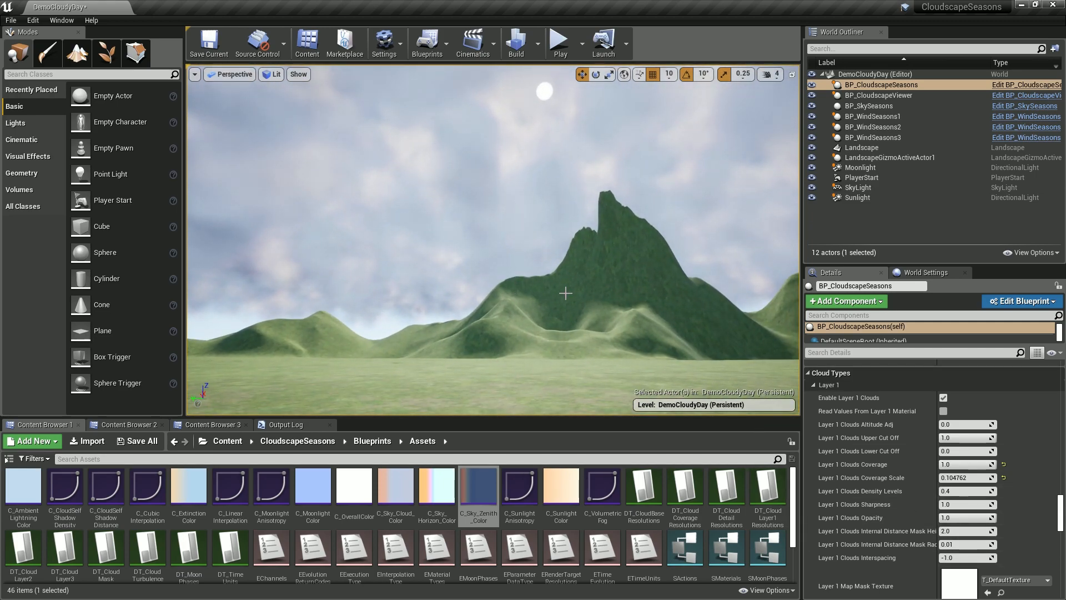
right_click_drag(563, 294, 566, 224)
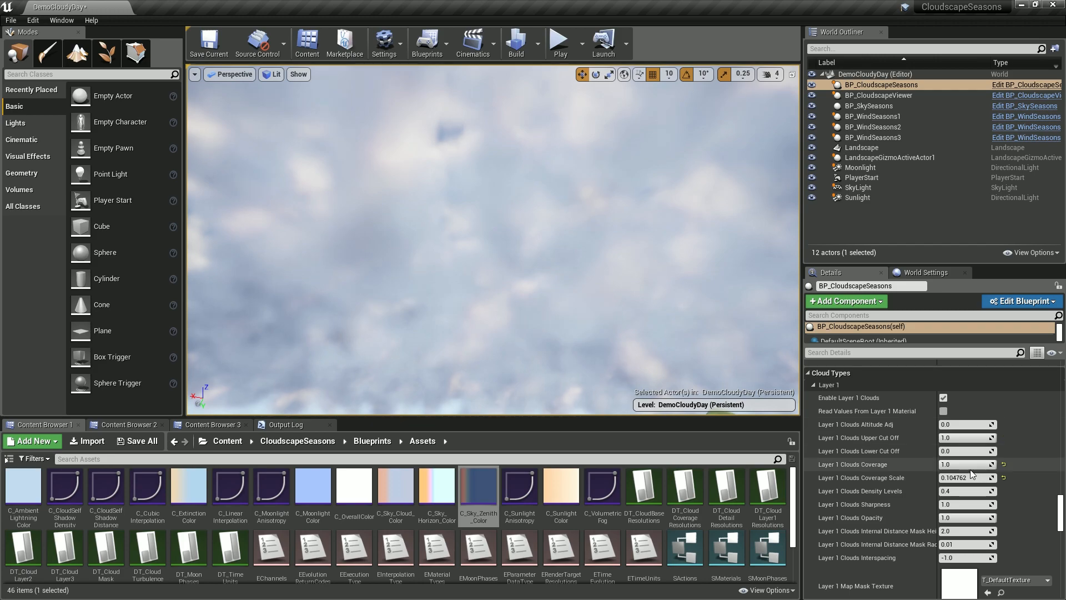
Step: Reduce Layer 1 Clouds Coverage to about 0.42, raise it to about 0.51, and compare the clouds
left_click_drag(982, 465, 962, 465)
right_click_drag(633, 290, 585, 272)
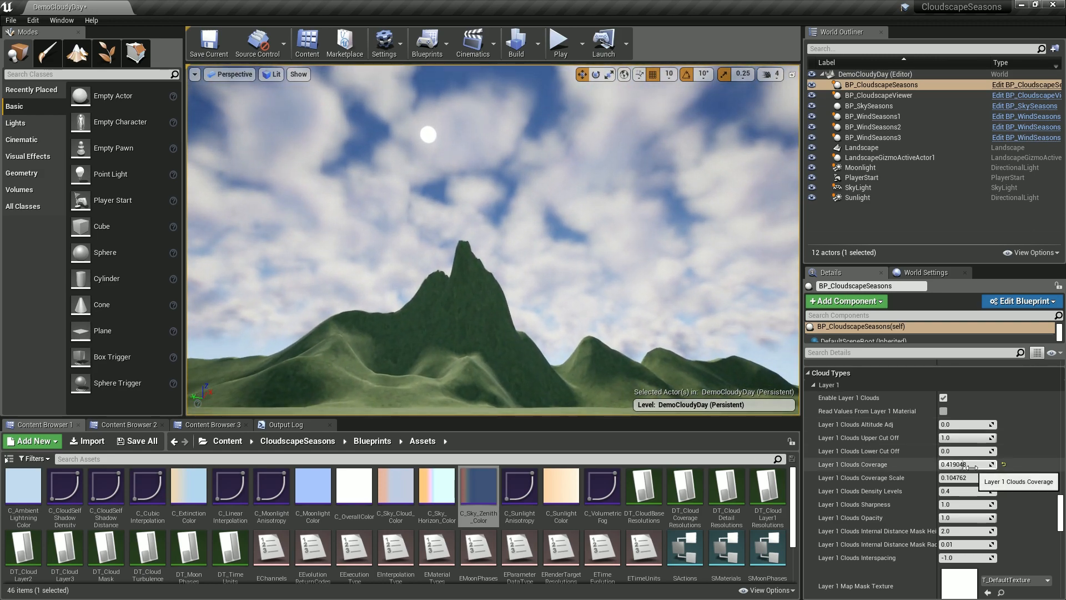
left_click_drag(968, 468, 974, 468)
right_click_drag(716, 319, 571, 311)
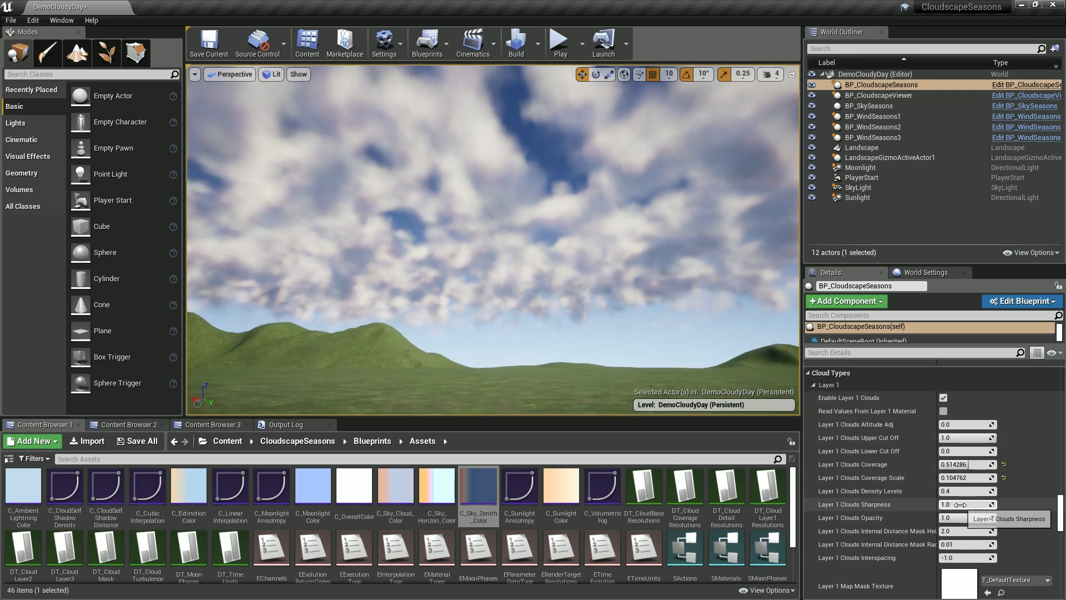
Step: Try Layer 1 Clouds Density Levels of about 0.05 and 0.12, with Sharpness raised to about 1.29
left_click_drag(966, 491, 942, 491)
right_click_drag(642, 330, 643, 330)
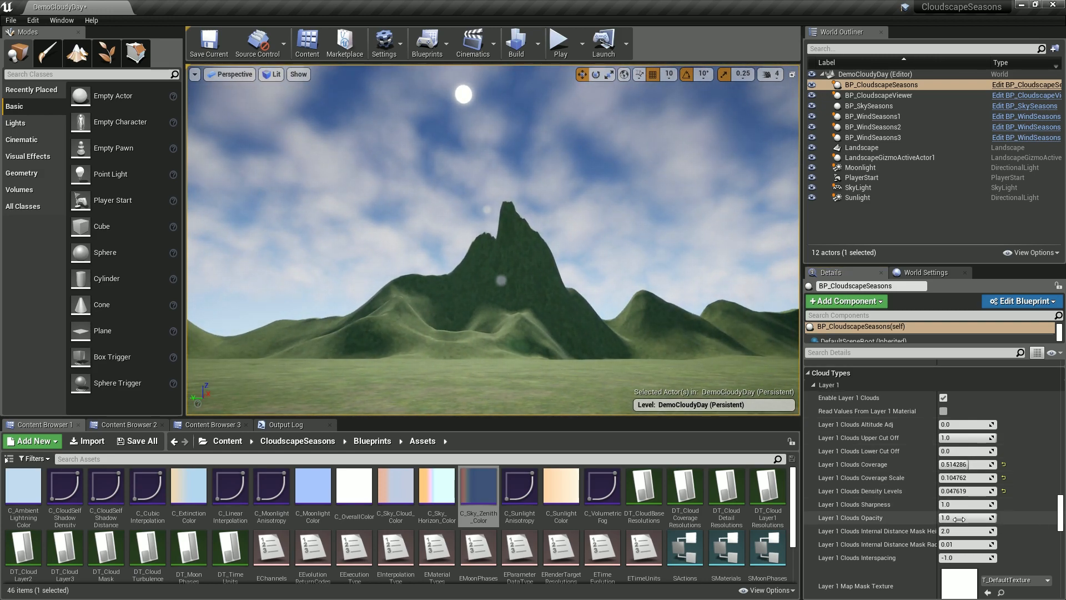
left_click_drag(959, 505, 973, 491)
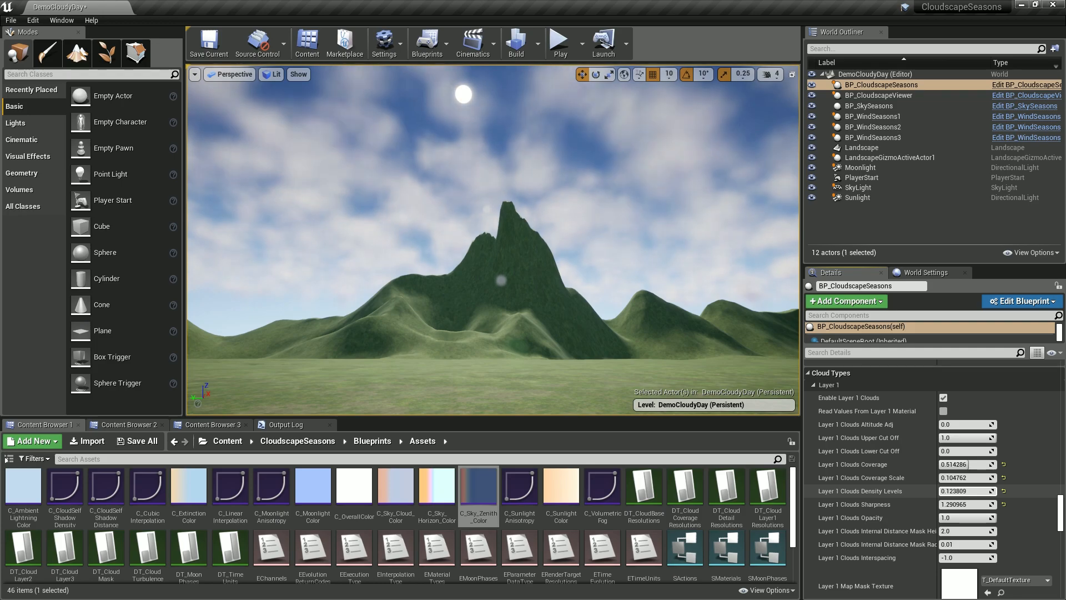
right_click_drag(583, 257, 743, 368)
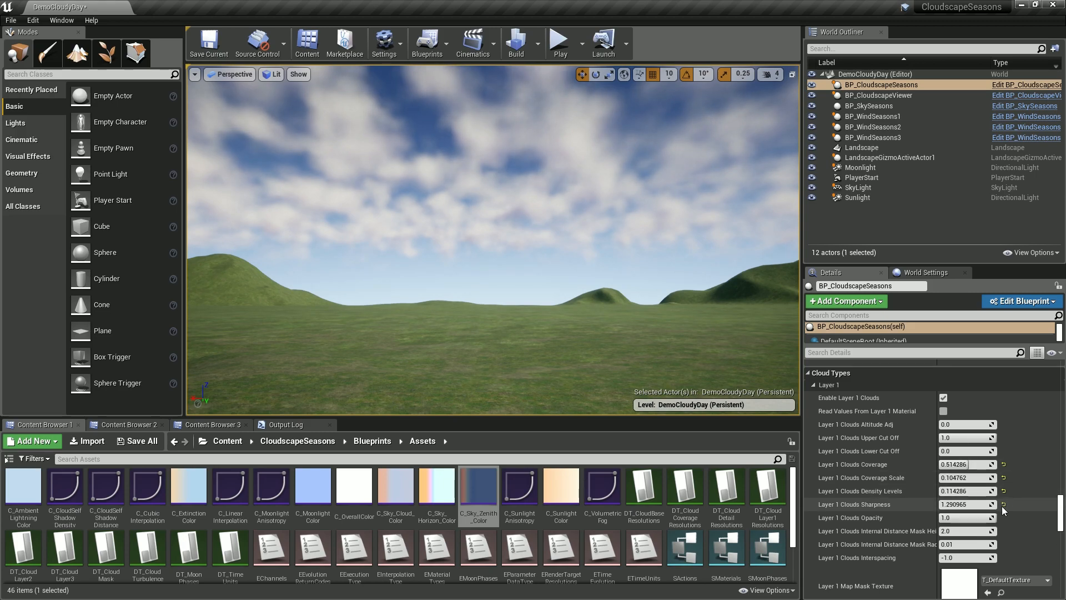
Step: Lower Layer 1 Clouds Opacity to about 0.41, then reset Sharpness and raise it to about 1.64
mouse_move(992, 518)
left_mouse_down()
mouse_move(942, 517)
mouse_move(964, 518)
mouse_move(939, 491)
mouse_move(947, 518)
mouse_move(989, 518)
left_mouse_up()
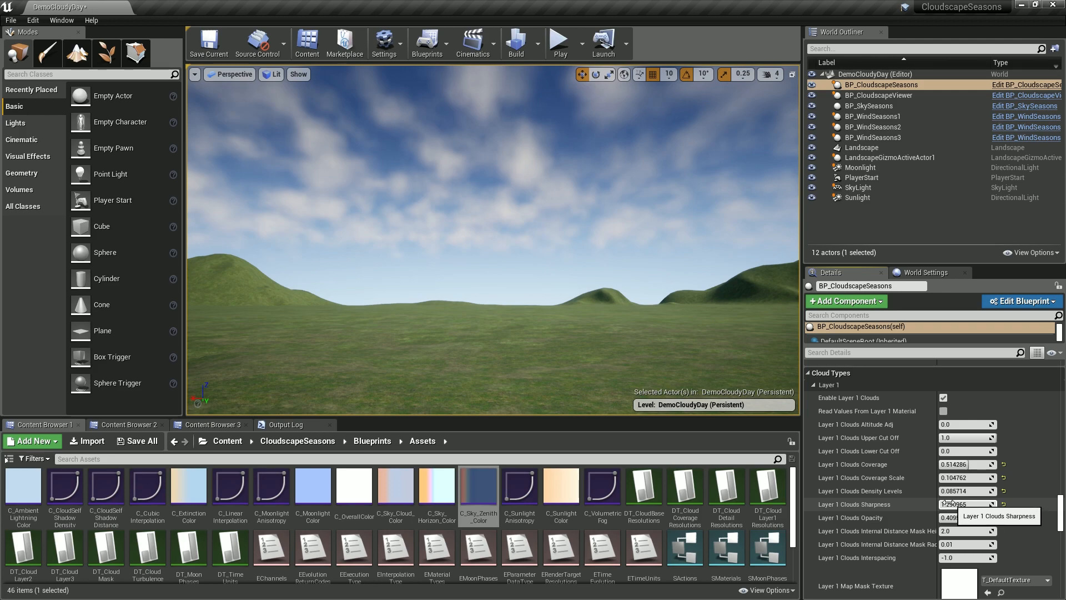
left_click(1003, 505)
mouse_move(974, 504)
left_mouse_down()
mouse_move(1007, 503)
mouse_move(994, 503)
left_mouse_up()
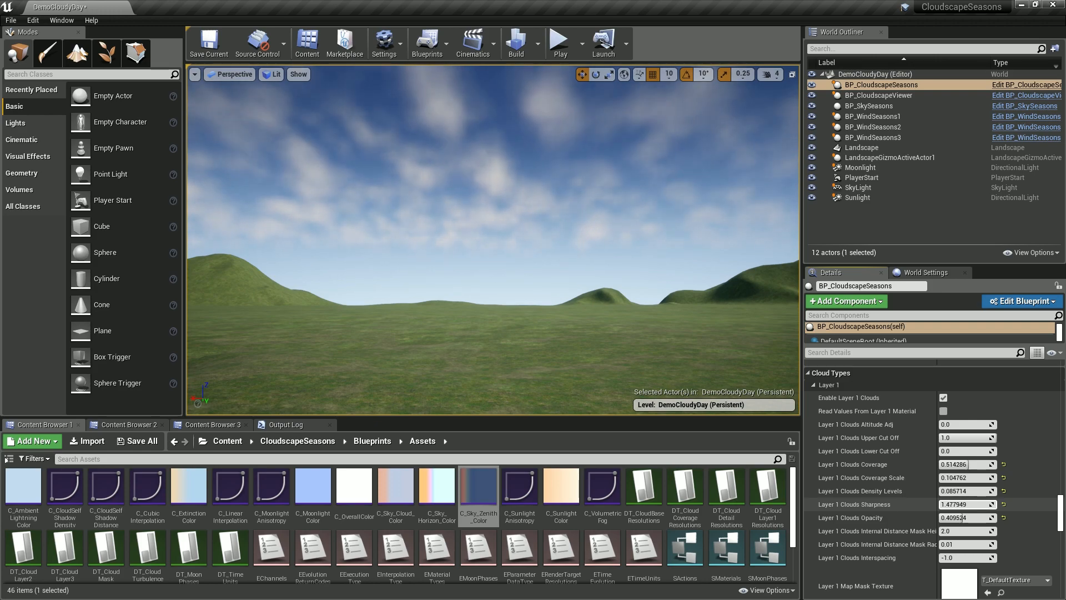
right_click_drag(637, 203, 637, 204)
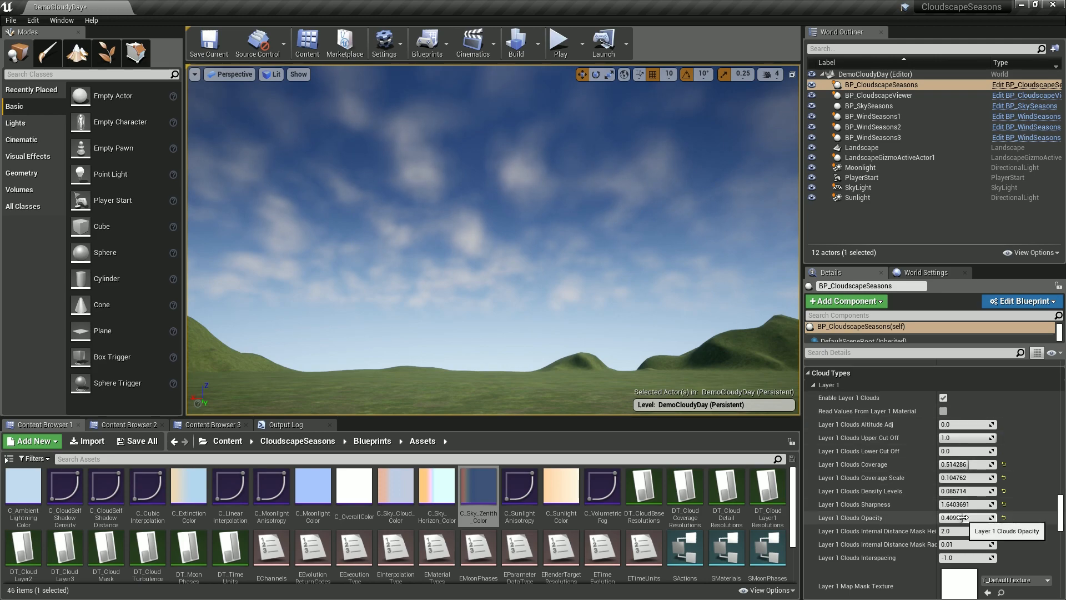
Step: Increase Layer 1 Clouds Density Levels to about 0.62 and Sharpness to about 15.6, and inspect the cloud edges
left_click_drag(962, 504, 983, 491)
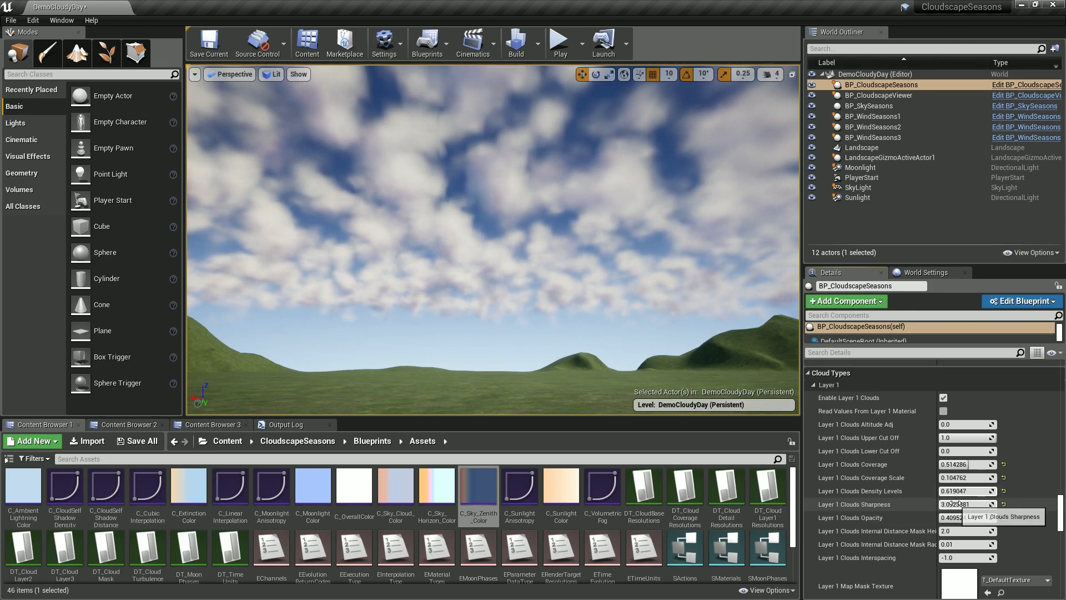
mouse_move(948, 504)
left_mouse_down()
mouse_move(963, 517)
mouse_move(940, 499)
left_mouse_up()
right_click_drag(563, 247, 619, 254)
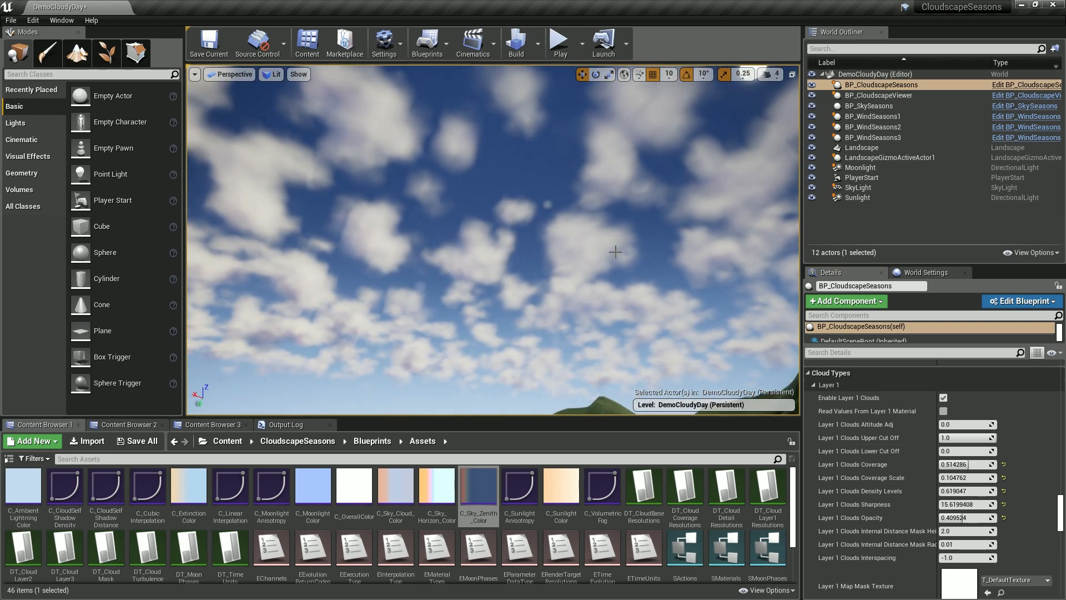
mouse_move(568, 225)
right_mouse_down()
mouse_move(641, 251)
mouse_move(752, 251)
mouse_move(569, 229)
right_mouse_up()
right_click(569, 228)
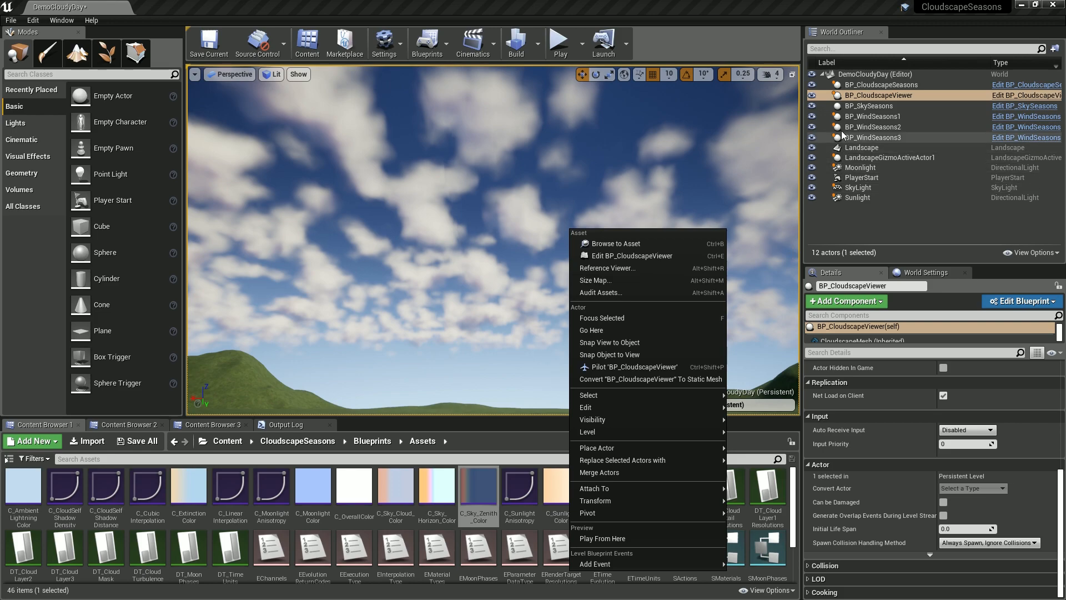
Step: Reselect BP_CloudscapeSeasons and reset Layer 1 Clouds Opacity, Sharpness, Density Levels, Coverage Scale and Coverage to their defaults
left_click(875, 86)
left_click_drag(1060, 370, 1060, 526)
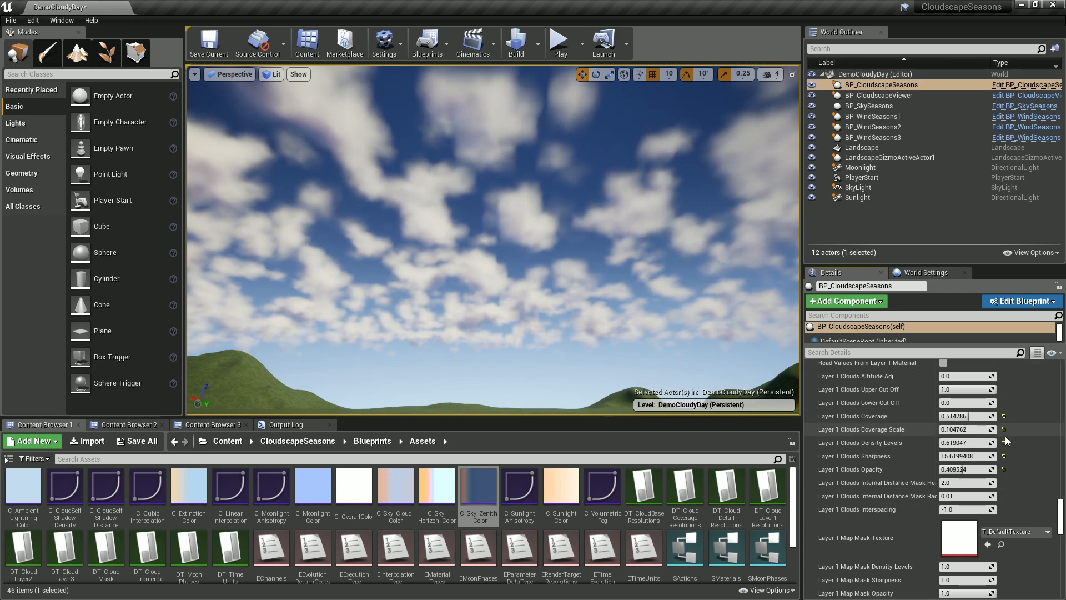
left_click(1004, 469)
left_click(1003, 455)
left_click(1003, 443)
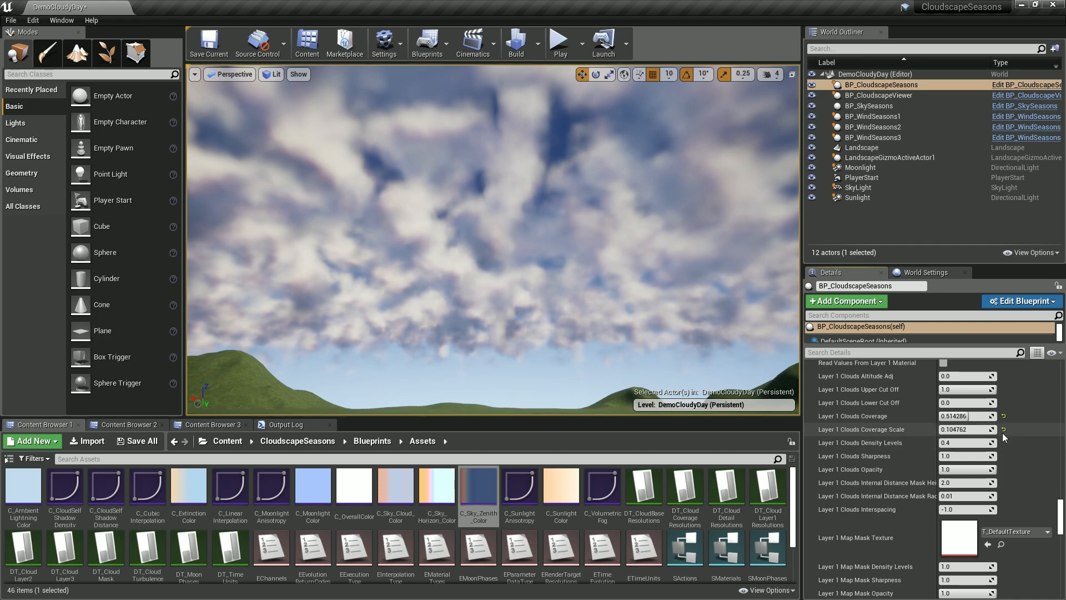
left_click(1003, 429)
left_click(1003, 416)
Step: Set Layer 1 Clouds Coverage to 1.0 and widen the property name column to show the full Internal Distance Mask labels
left_click_drag(967, 415, 997, 415)
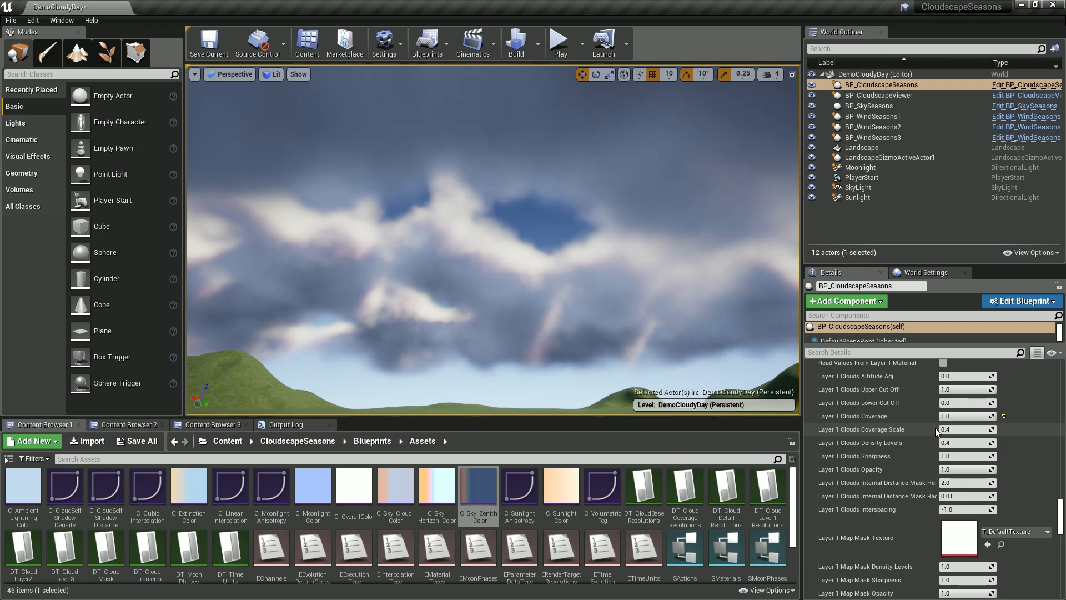
right_click_drag(666, 272, 577, 272)
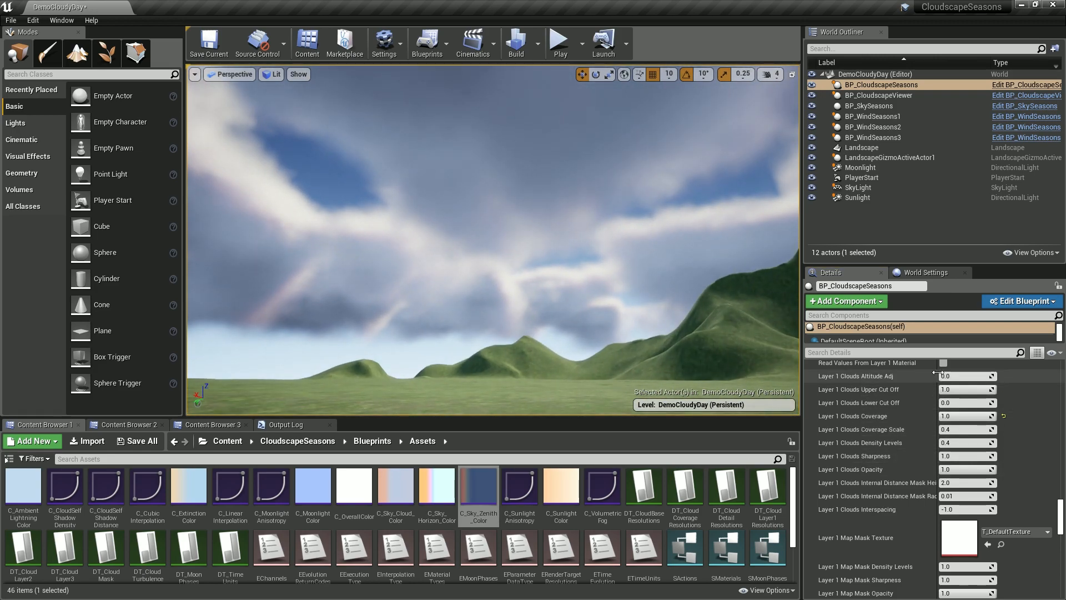
left_click_drag(936, 413, 965, 438)
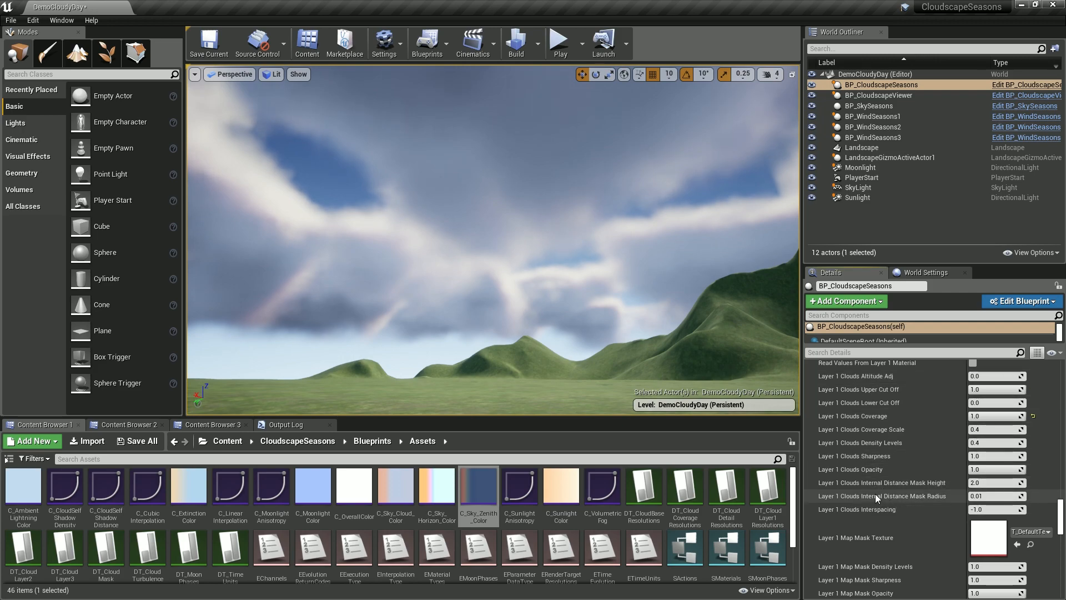
mouse_move(556, 289)
right_mouse_down()
mouse_move(542, 298)
mouse_move(559, 291)
right_mouse_up()
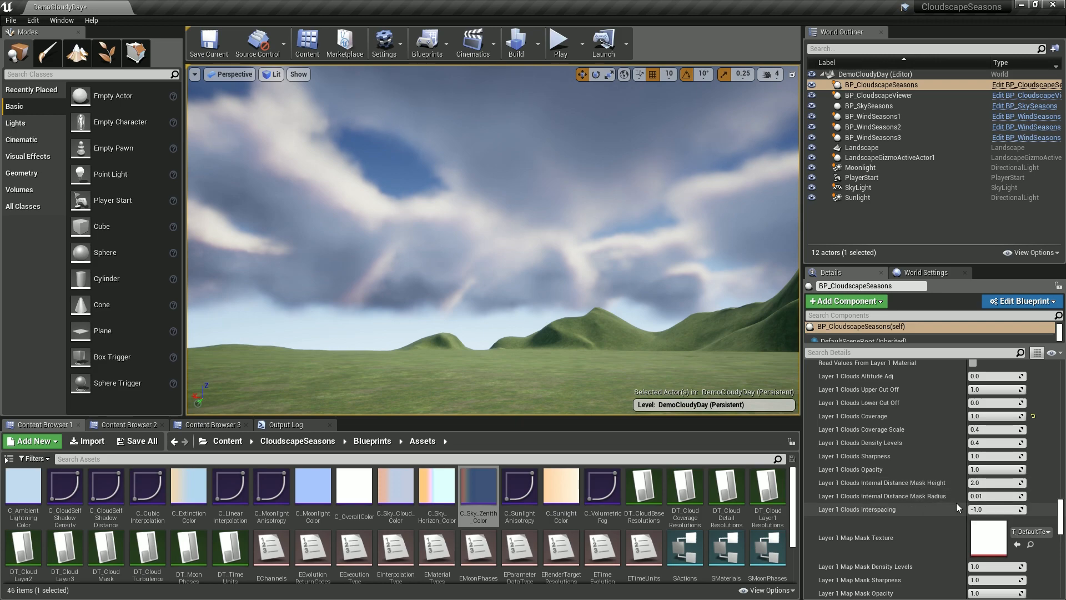
Step: Raise Layer 1 Clouds Internal Distance Mask Radius to about 0.5 and Mask Height to about 9.78, and survey the sky
left_click_drag(972, 496, 1015, 496)
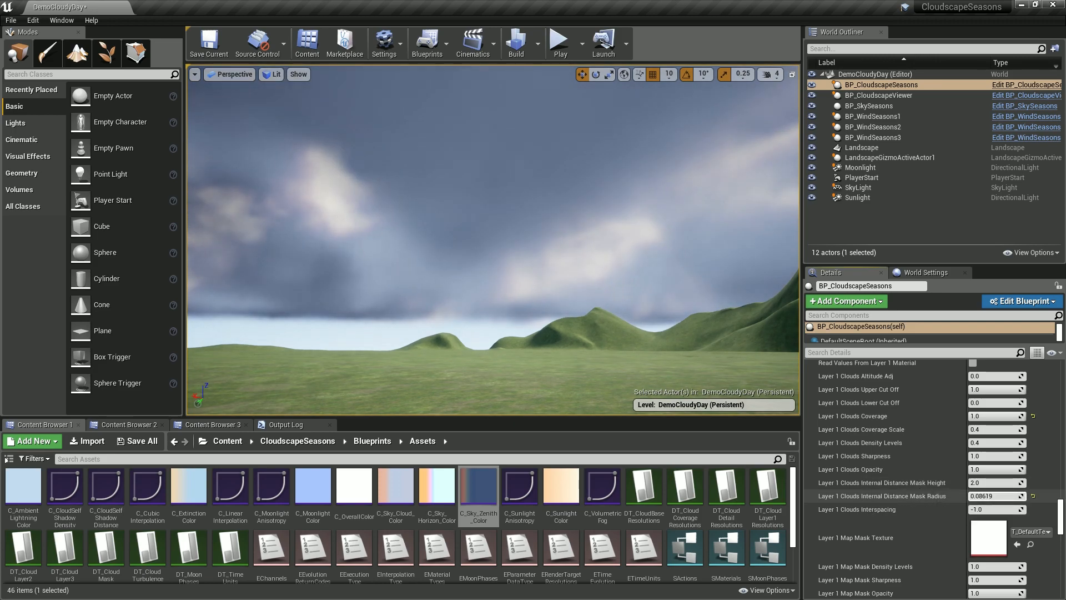
right_click_drag(581, 265, 578, 259)
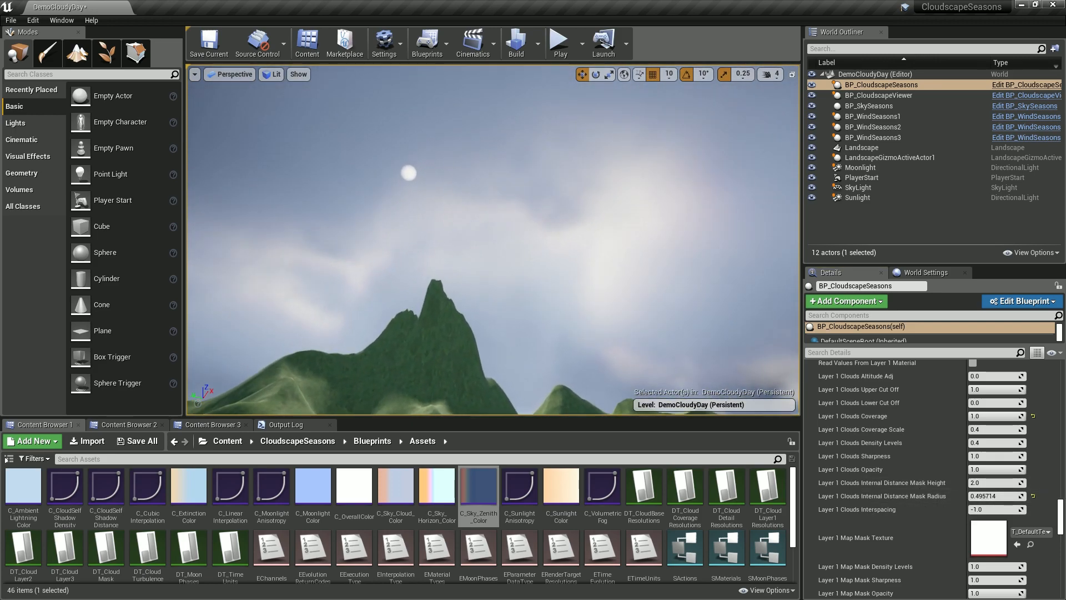
right_click_drag(519, 225, 576, 288)
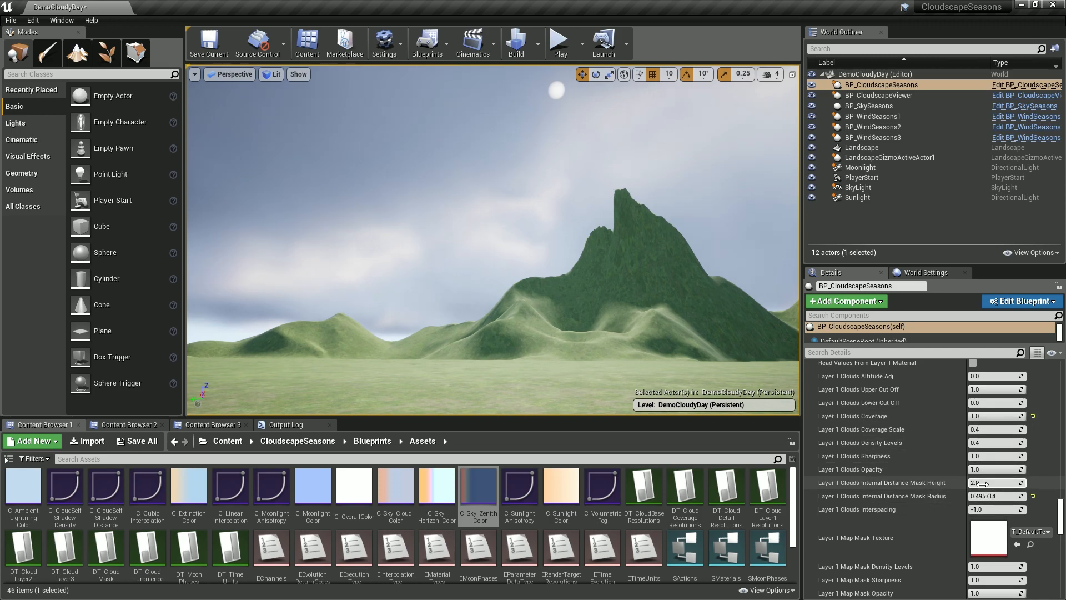
left_click_drag(977, 485, 1038, 485)
right_click_drag(556, 233, 433, 235)
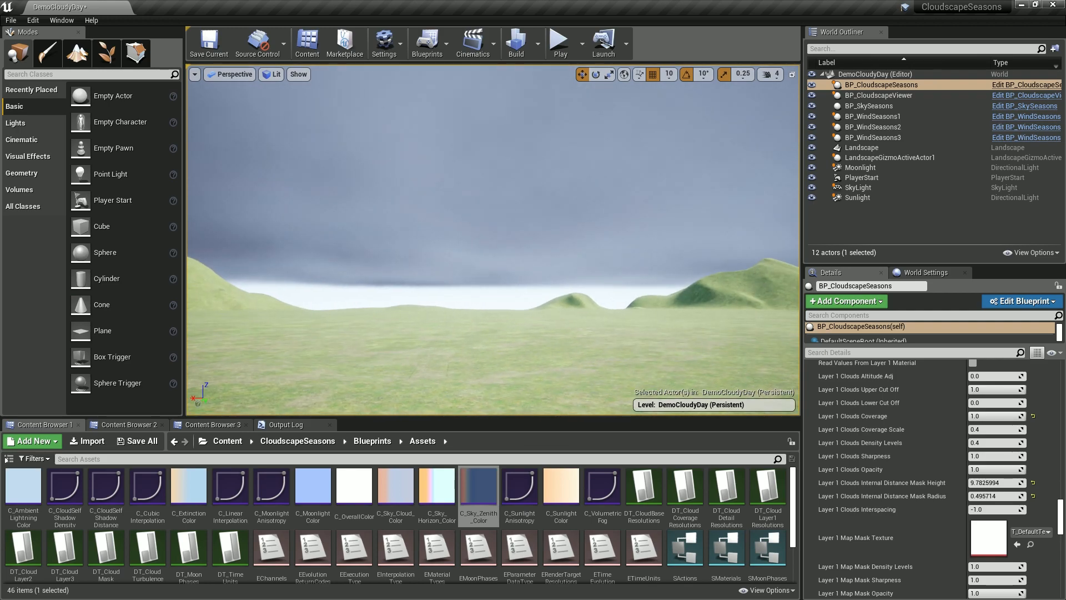
Step: Reset the Layer 1 Internal Distance Mask Radius and Height to defaults and lower Layer 1 Clouds Coverage to about 0.47
left_click(1034, 496)
left_click(1034, 483)
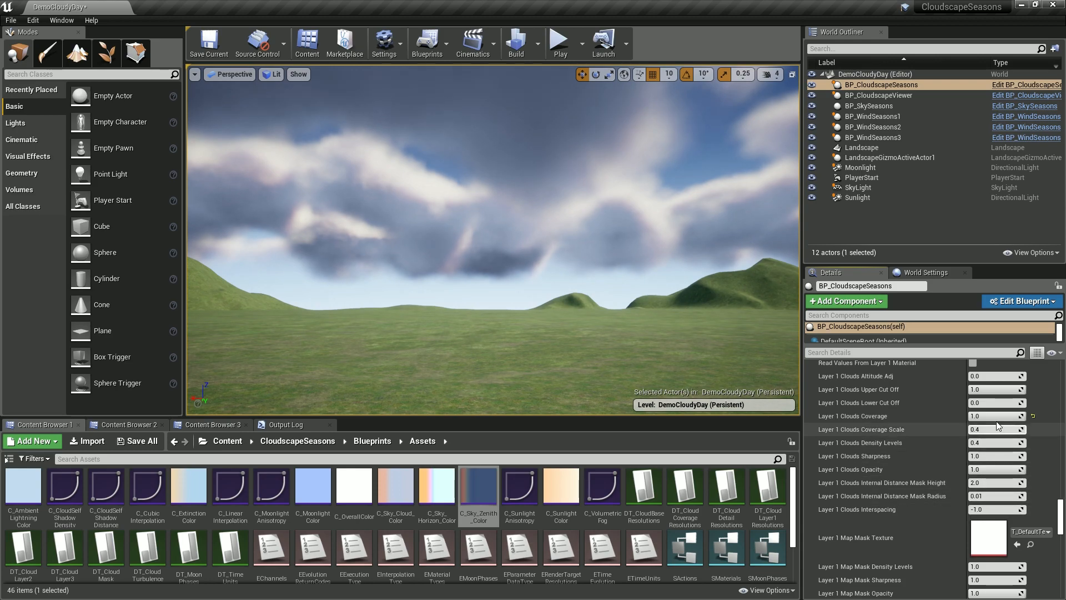
left_click_drag(999, 416, 994, 416)
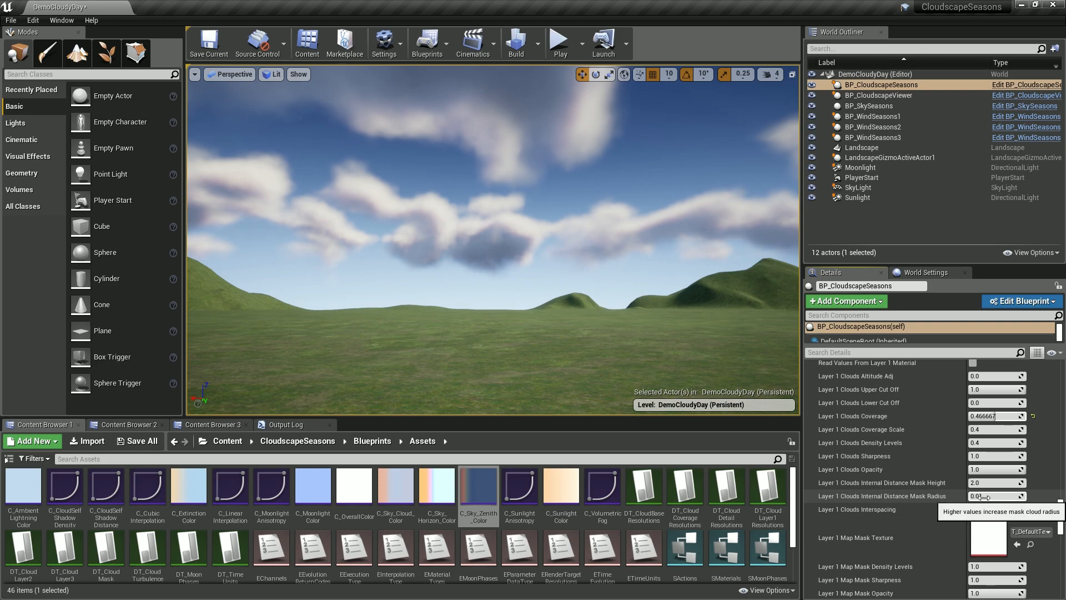
Step: Try Layer 1 Internal Distance Mask Radius values of about 0.16 and 1.0, then restore the default radius
left_click_drag(991, 498, 993, 498)
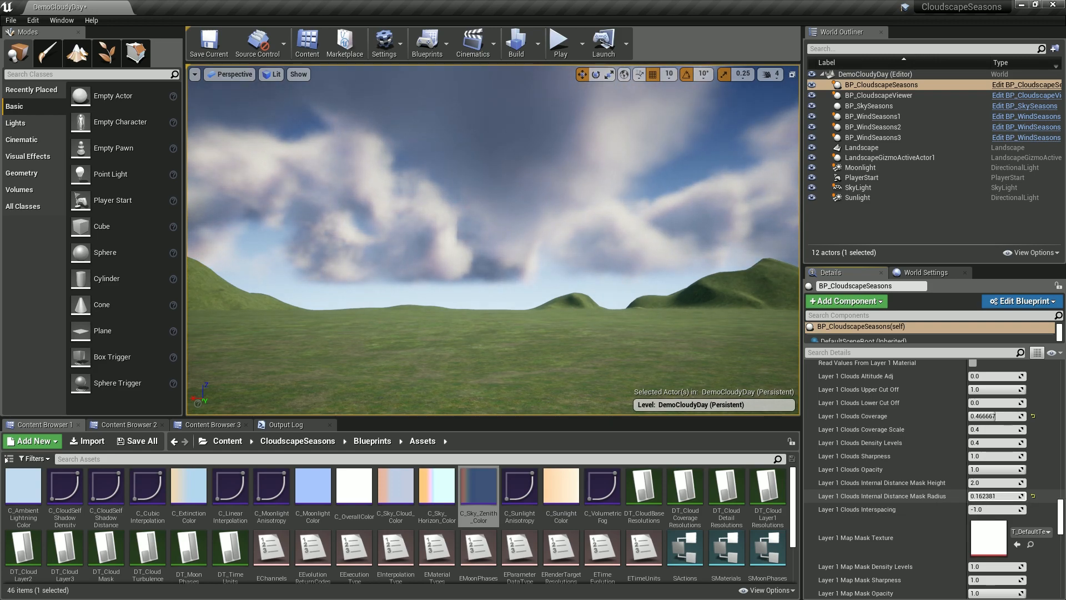
left_click_drag(994, 495, 997, 496)
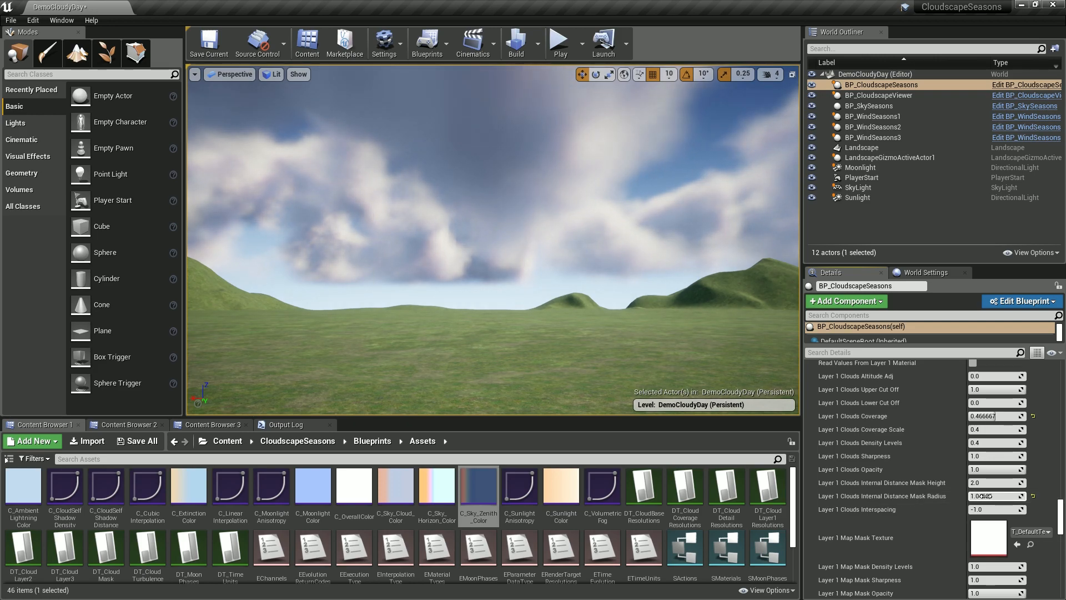
left_click(1034, 496)
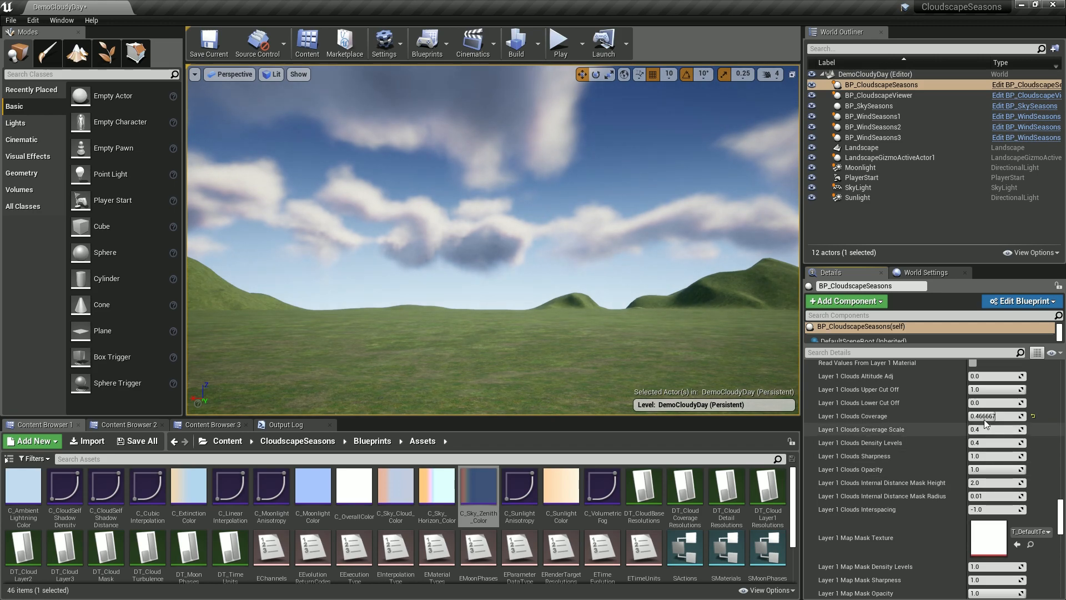
Step: Restore the default Layer 1 Clouds Coverage and lower the Layer 1 Clouds Internal Distance Mask Height to 0.01
left_click(1033, 416)
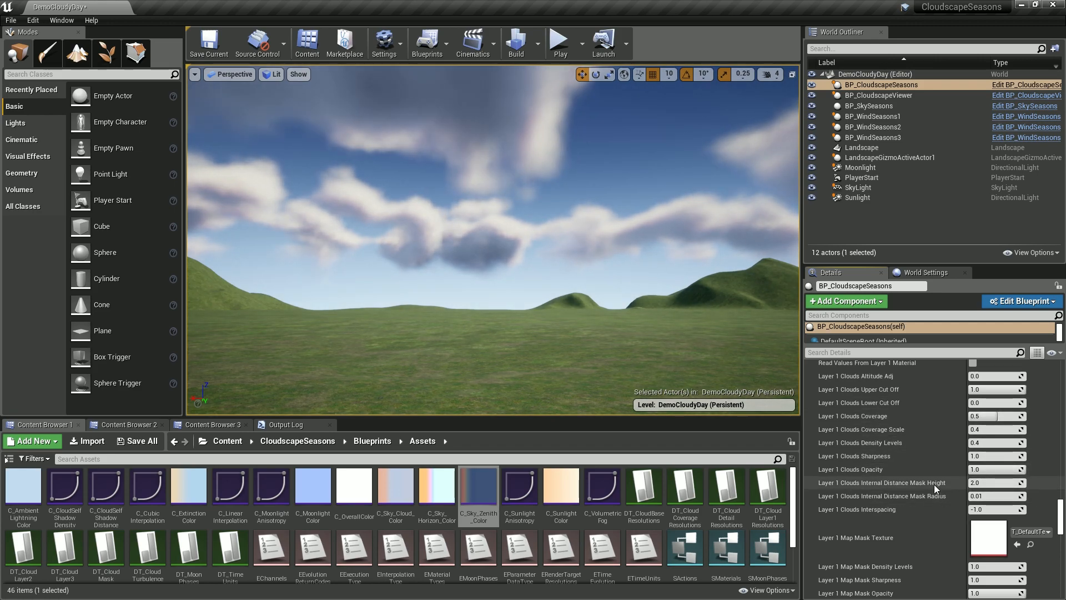
mouse_move(985, 483)
left_mouse_down()
mouse_move(1037, 483)
mouse_move(971, 483)
left_mouse_up()
right_click_drag(689, 280, 638, 256)
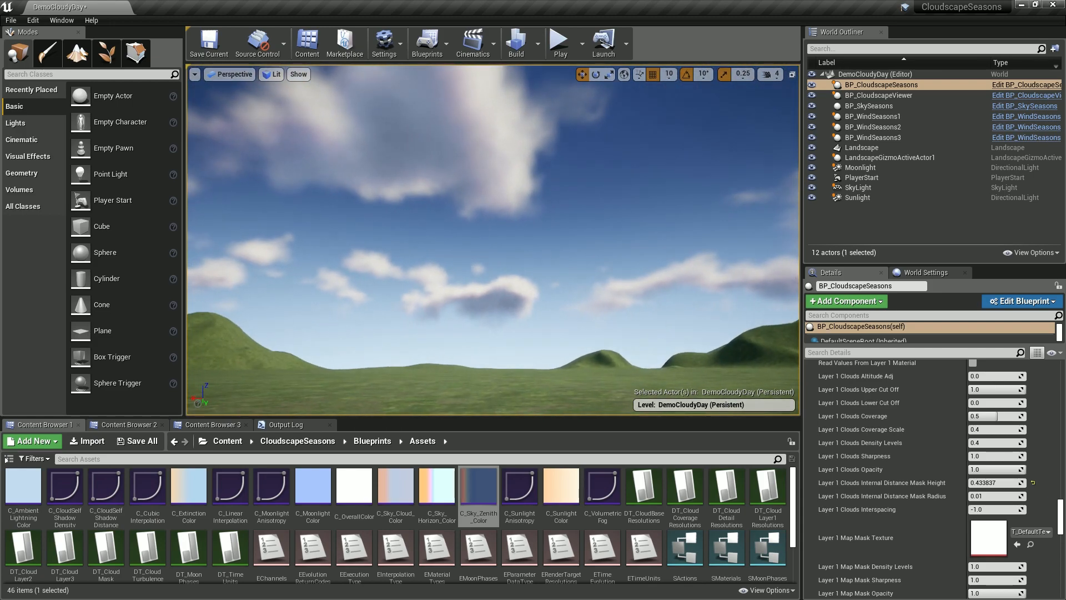
left_click_drag(1014, 485, 988, 495)
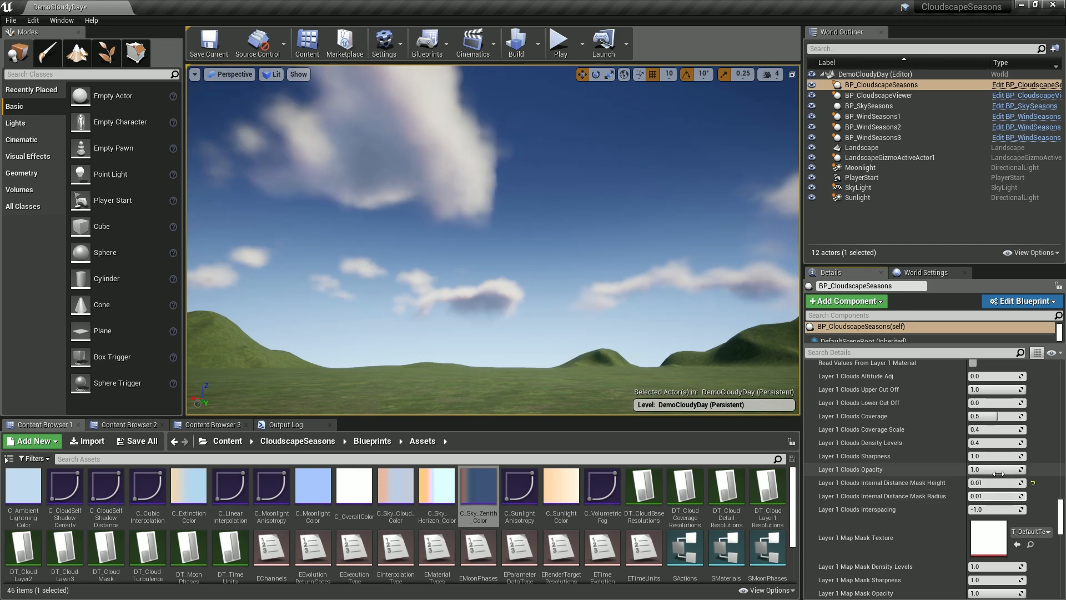
Step: Raise Layer 1 Clouds Coverage to about 0.99, compare the sky, then restore the default Coverage and Internal Distance Mask Height
left_click_drag(977, 415, 1024, 415)
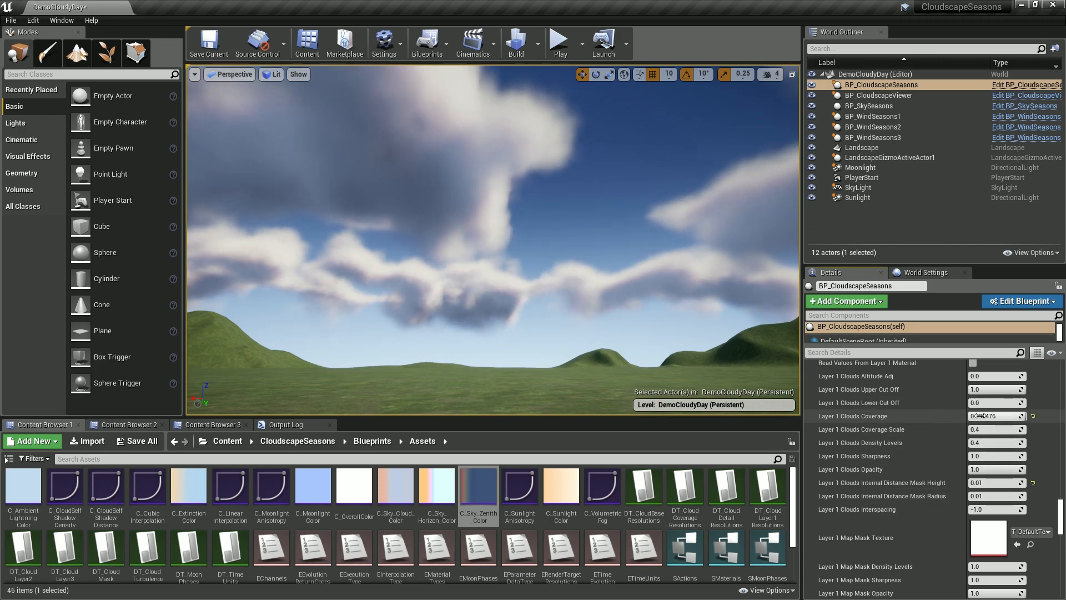
right_click_drag(684, 296, 334, 294)
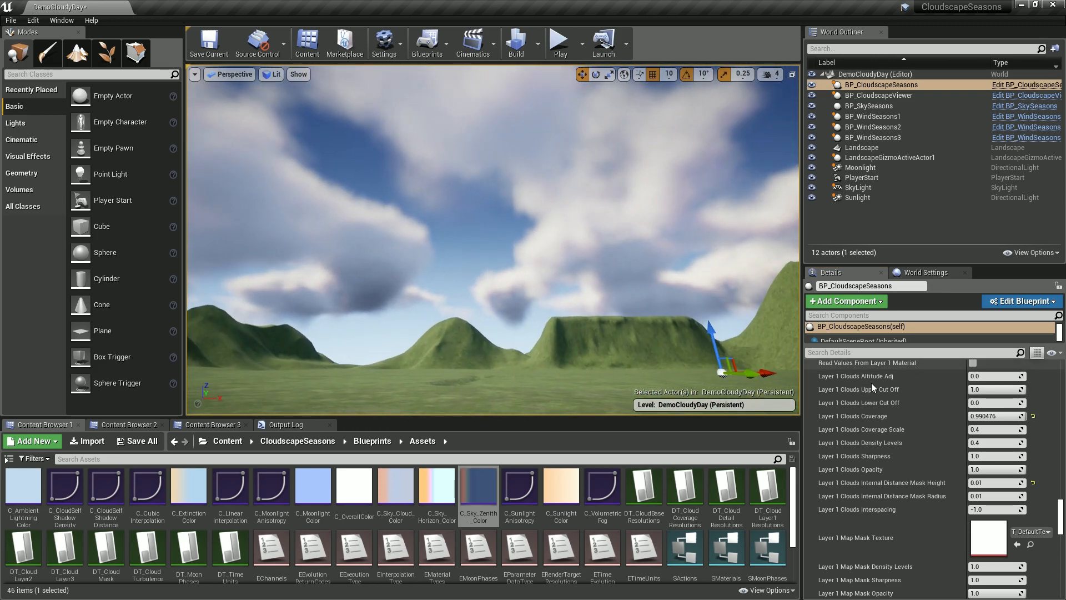
left_click(1033, 483)
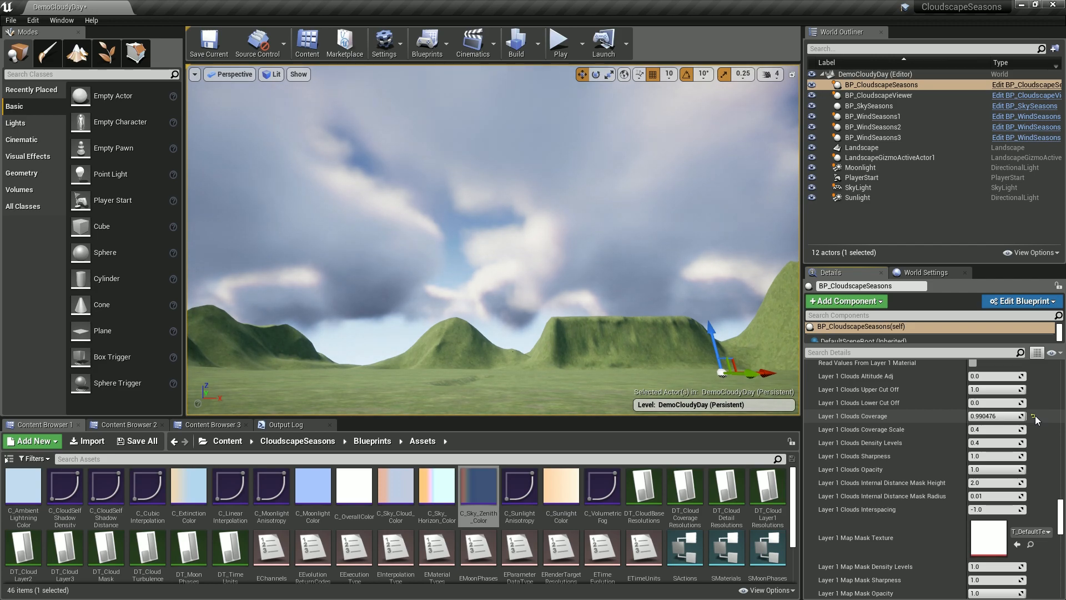
left_click(1033, 415)
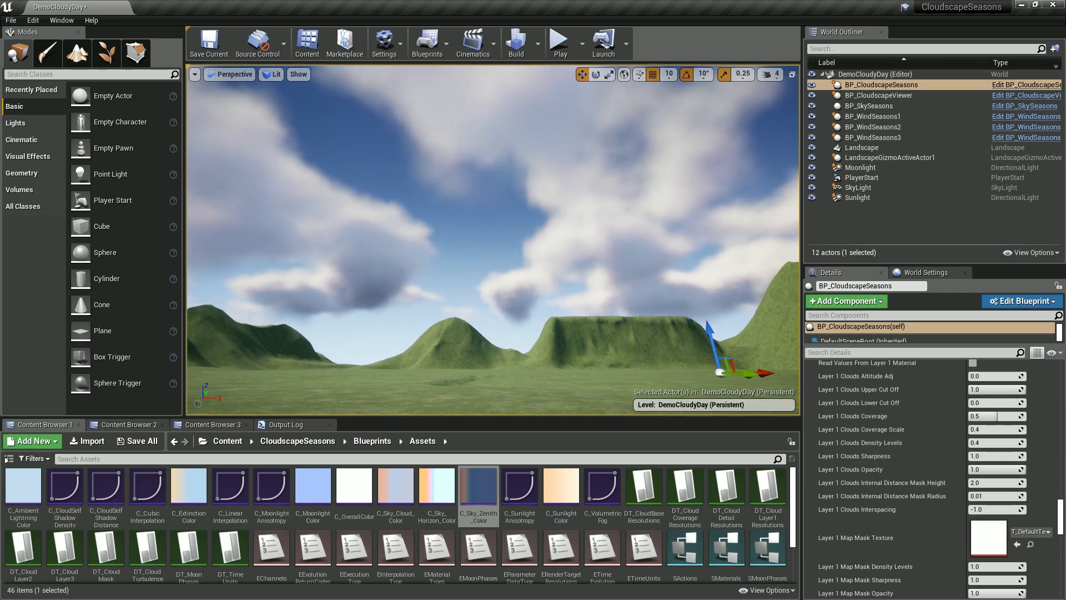
right_click_drag(464, 224, 566, 224)
right_click_drag(464, 224, 572, 188)
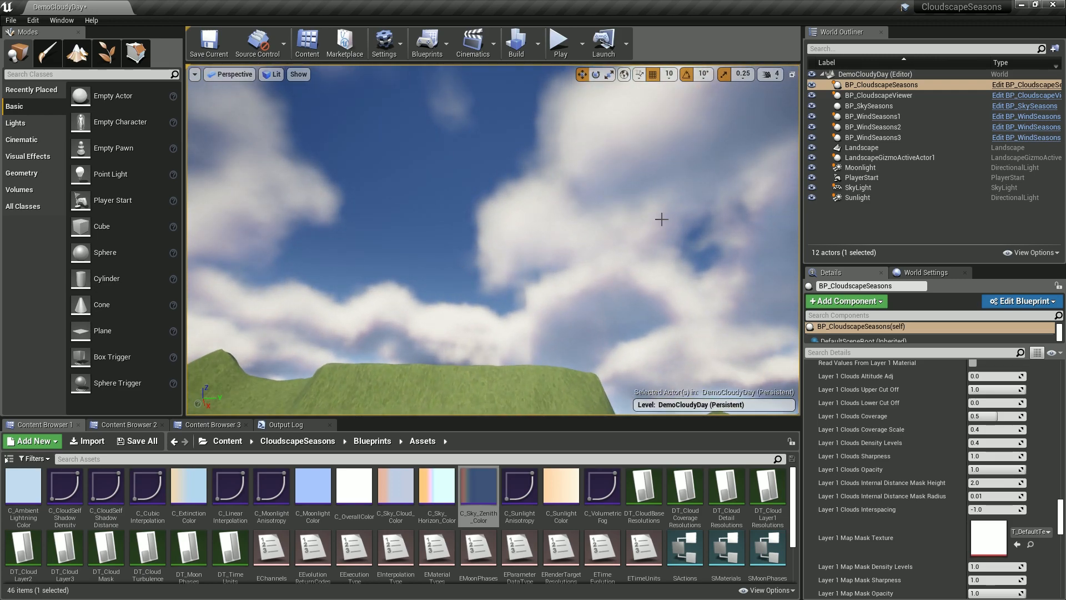
right_click_drag(616, 264, 828, 297)
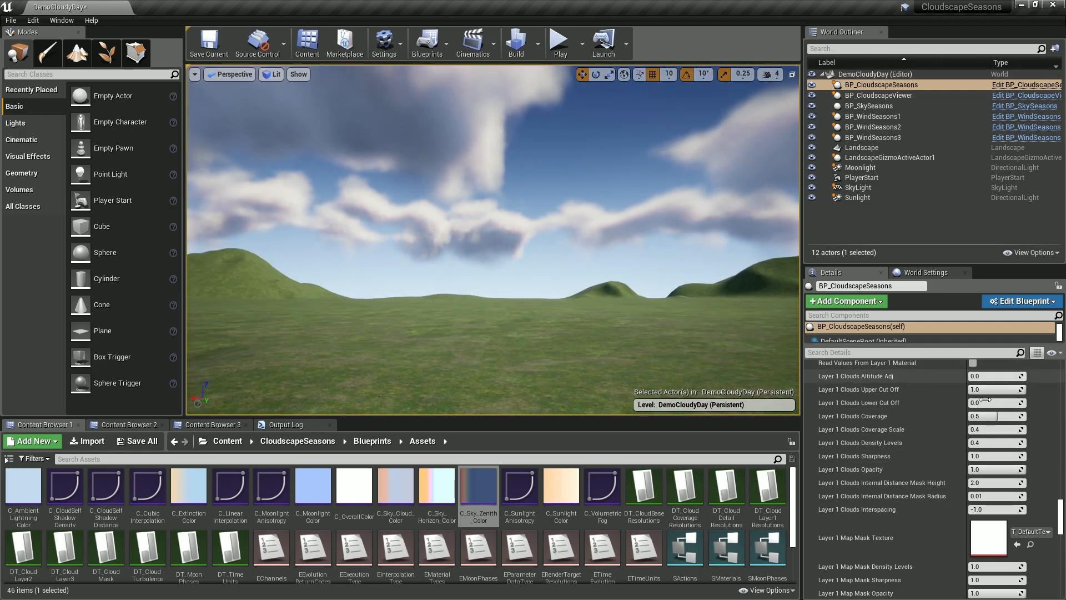
Step: Try Layer 1 Clouds Interspacing values of about 1.32 and 0.03, then restore the default interspacing
left_click_drag(994, 509, 1032, 509)
mouse_move(577, 269)
right_mouse_down()
mouse_move(627, 244)
mouse_move(688, 255)
mouse_move(577, 270)
right_mouse_up()
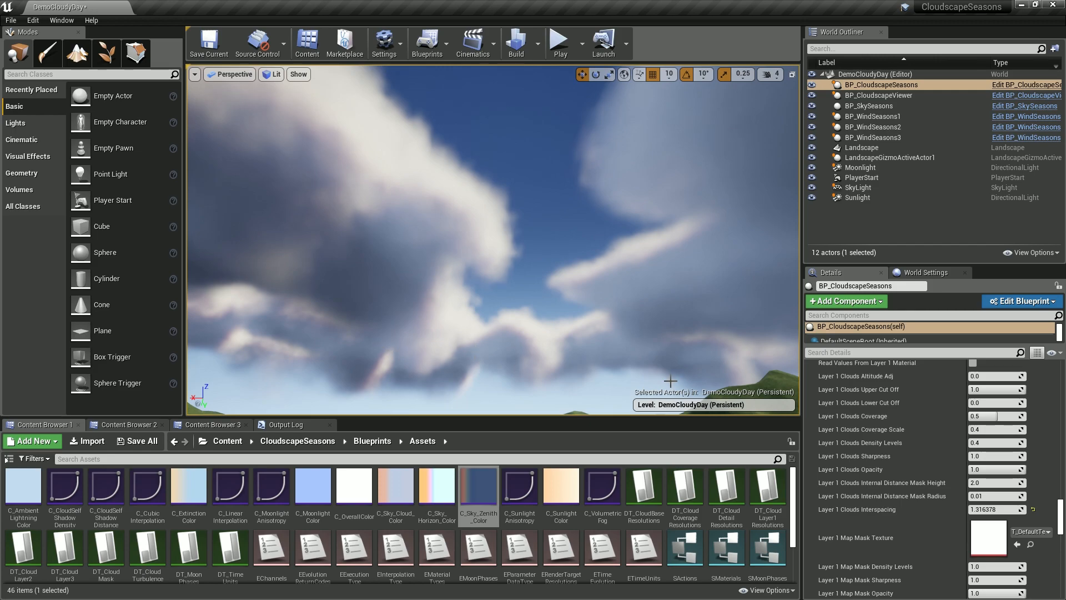
left_click_drag(993, 509, 1031, 511)
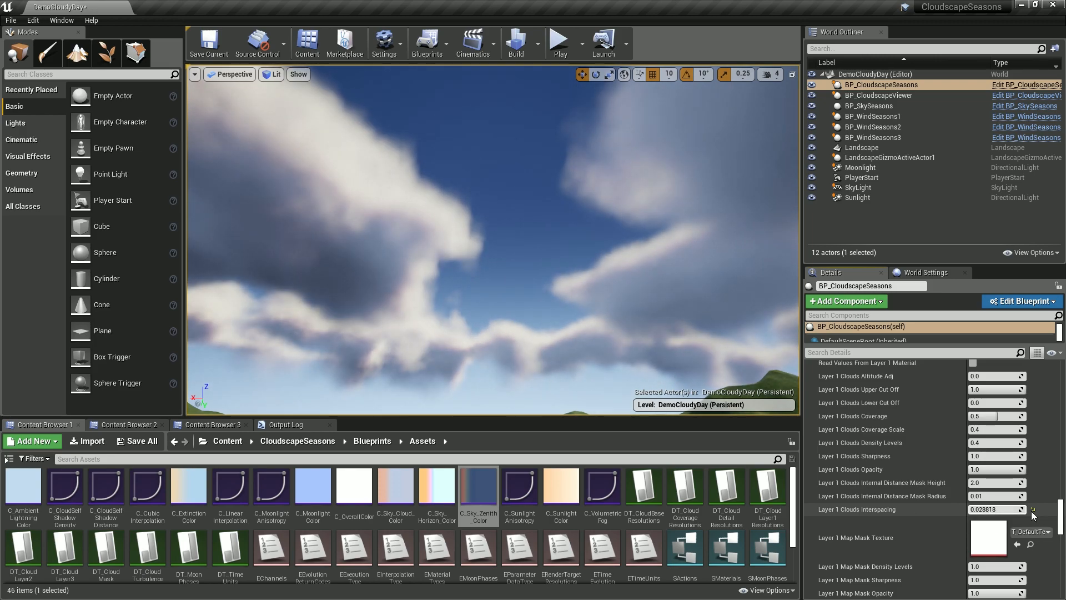
left_click(1032, 510)
Step: Set Layer 1 Clouds Coverage to 1.0 and raise Layer 1 Clouds Interspacing to about 3.6 while checking the sky
left_click_drag(995, 416, 1024, 416)
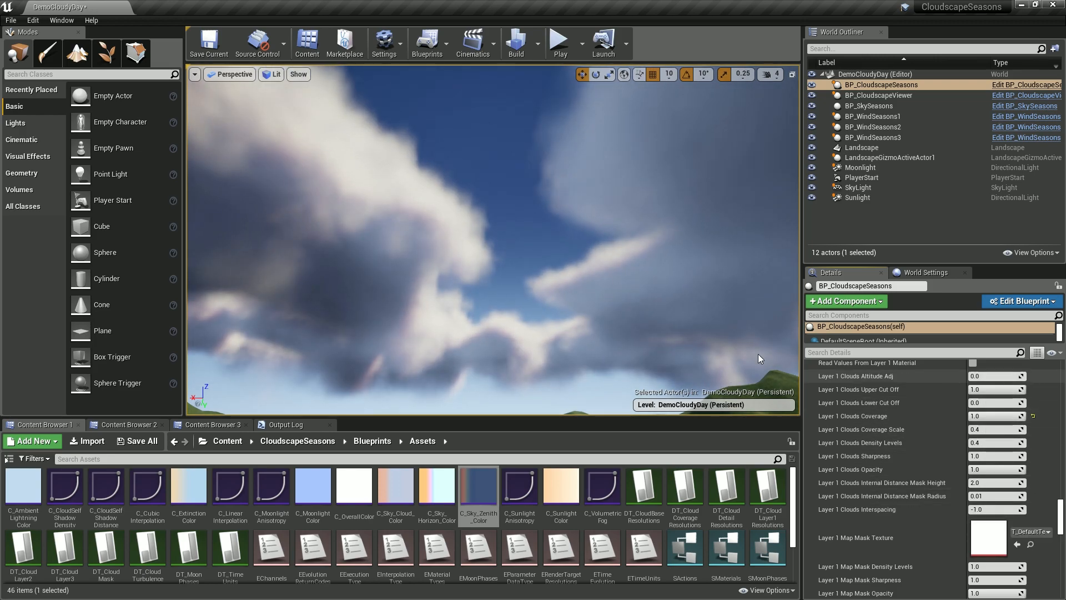
right_click_drag(584, 287, 780, 288)
left_click_drag(994, 509, 1044, 509)
right_click_drag(607, 274, 414, 312)
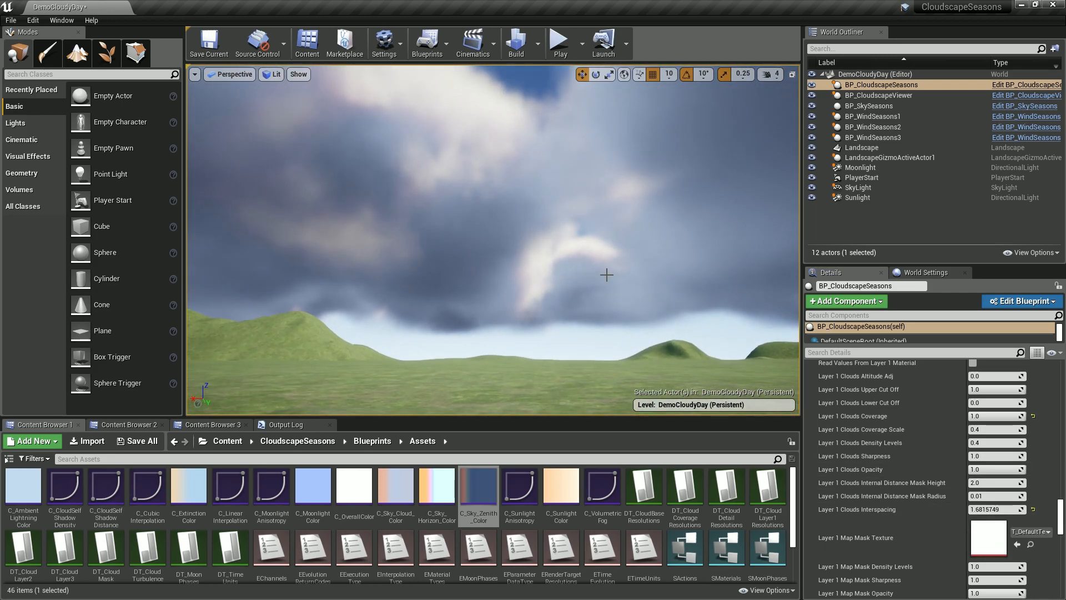
left_click_drag(994, 509, 1032, 509)
right_click_drag(656, 287, 158, 280)
left_click_drag(1016, 509, 996, 509)
right_click_drag(639, 223, 1043, 240)
left_click_drag(1000, 509, 986, 509)
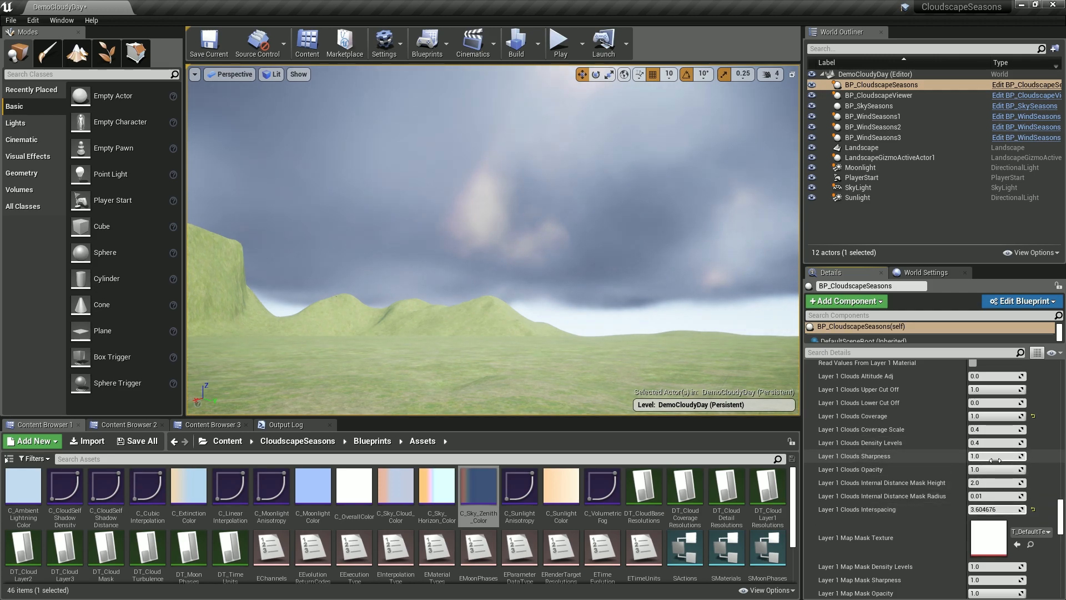
Step: Lower Layer 1 Clouds Density Levels to about 0.14 and raise Layer 1 Clouds Sharpness to about 3.14
left_click_drag(994, 442, 983, 442)
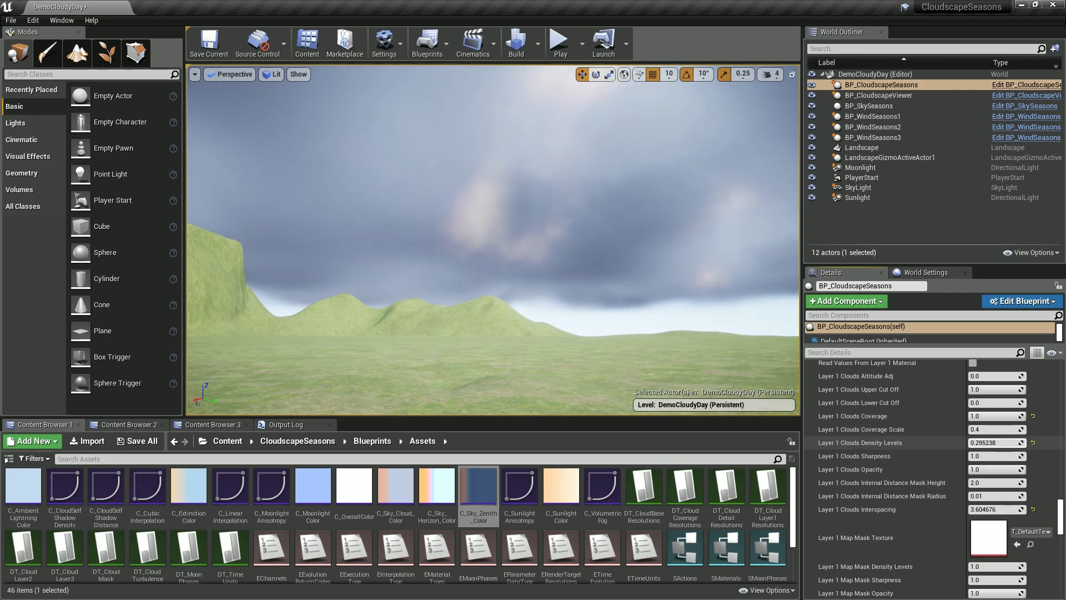
right_click_drag(699, 327, 794, 299)
left_click_drag(994, 455, 1035, 456)
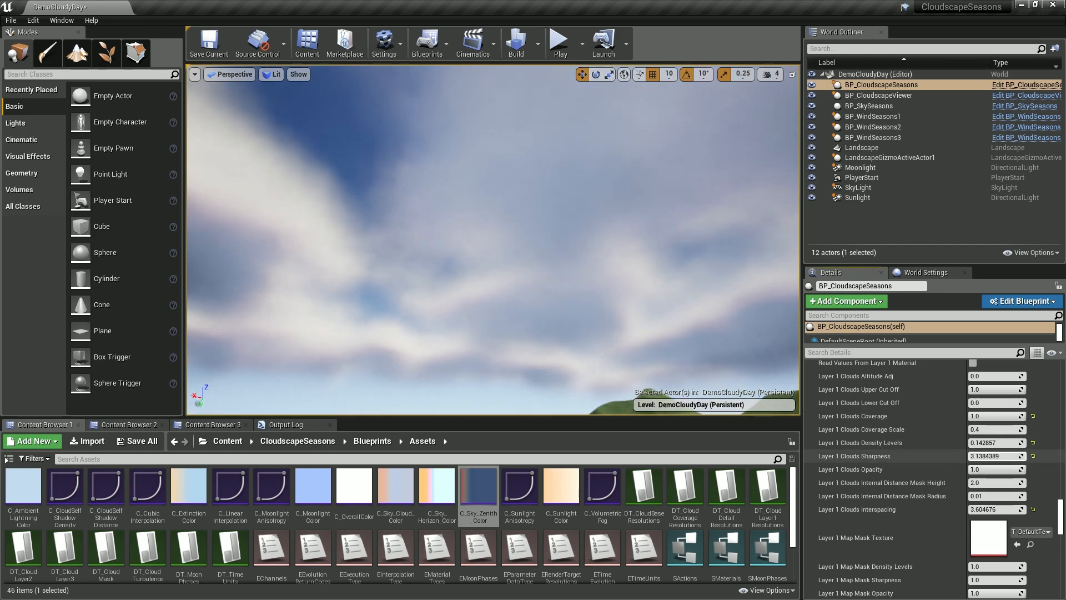
right_click_drag(705, 311, 633, 233)
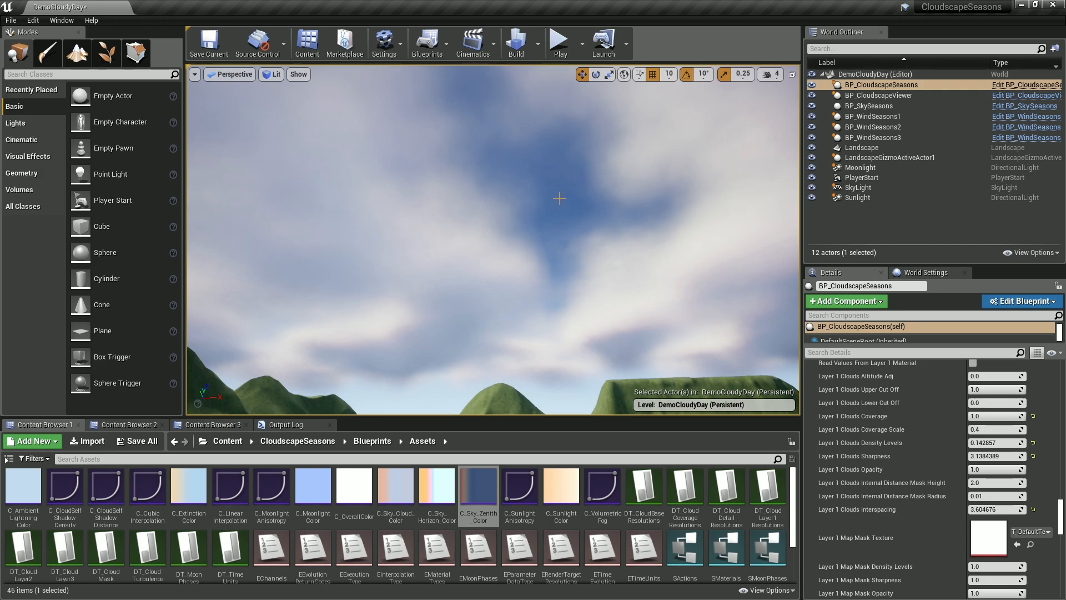
Step: Raise Layer 1 Clouds Interspacing to about 3.74 and examine the cloud gaps overhead
left_click_drag(998, 510, 1002, 510)
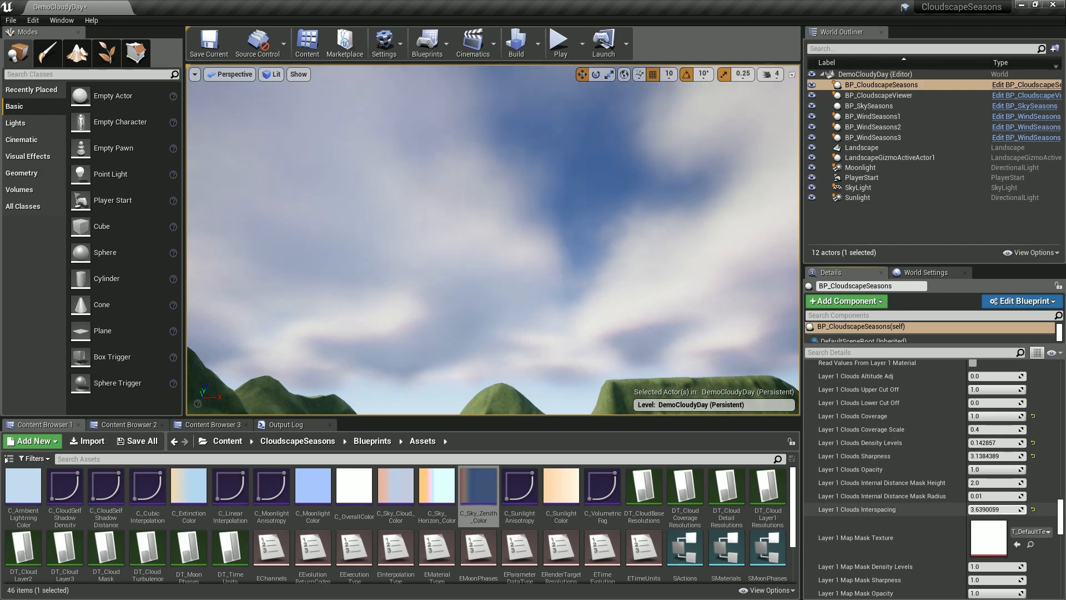
right_click_drag(627, 277, 596, 272)
right_click_drag(530, 277, 433, 280)
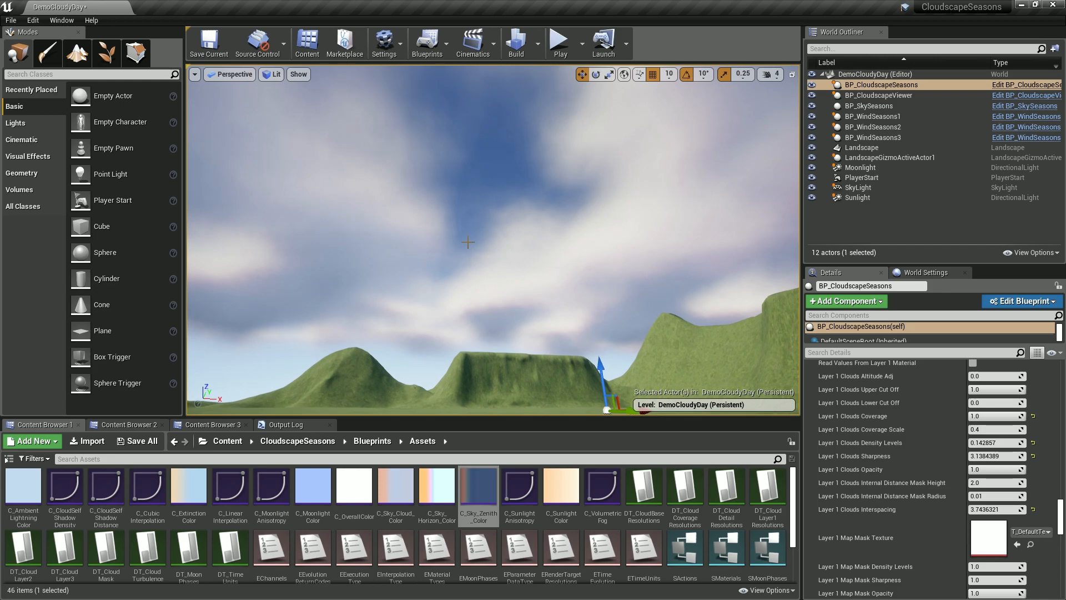
right_click_drag(562, 211, 561, 211)
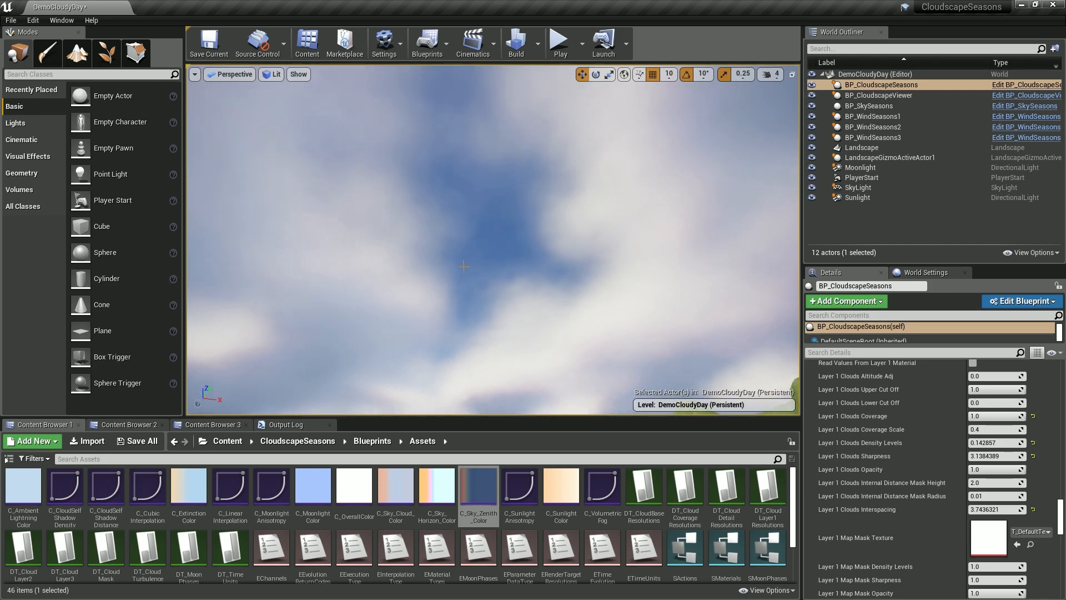
Step: Try a Turbulence Amount of 0.4 in the Cloud Attributes, survey the clouds, then restore the default amount
left_click_drag(1061, 509, 1063, 393)
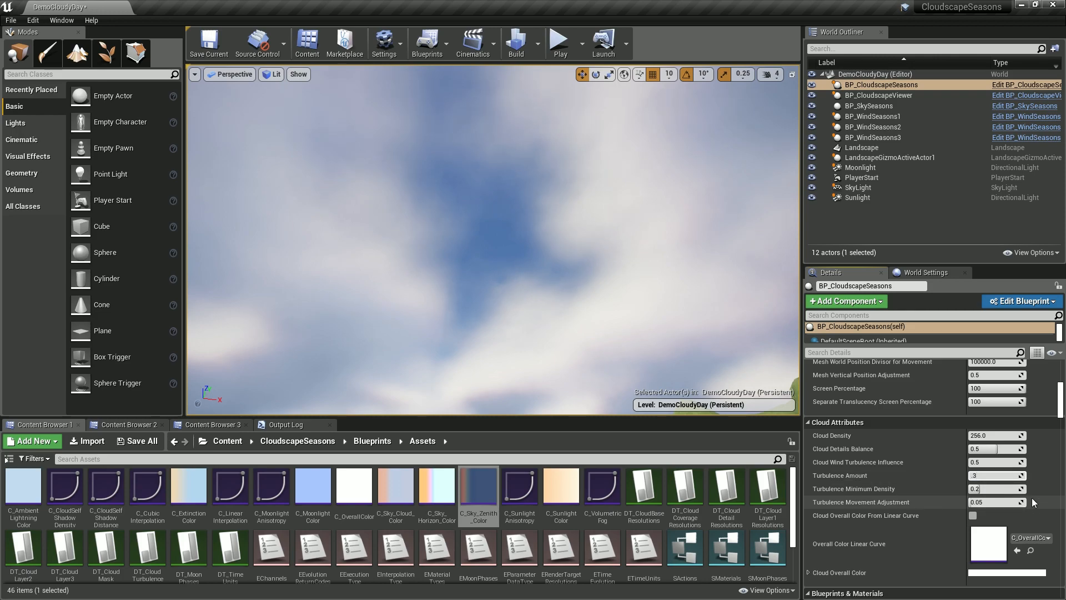
type("0.4")
key("Return")
right_click_drag(578, 272, 794, 333)
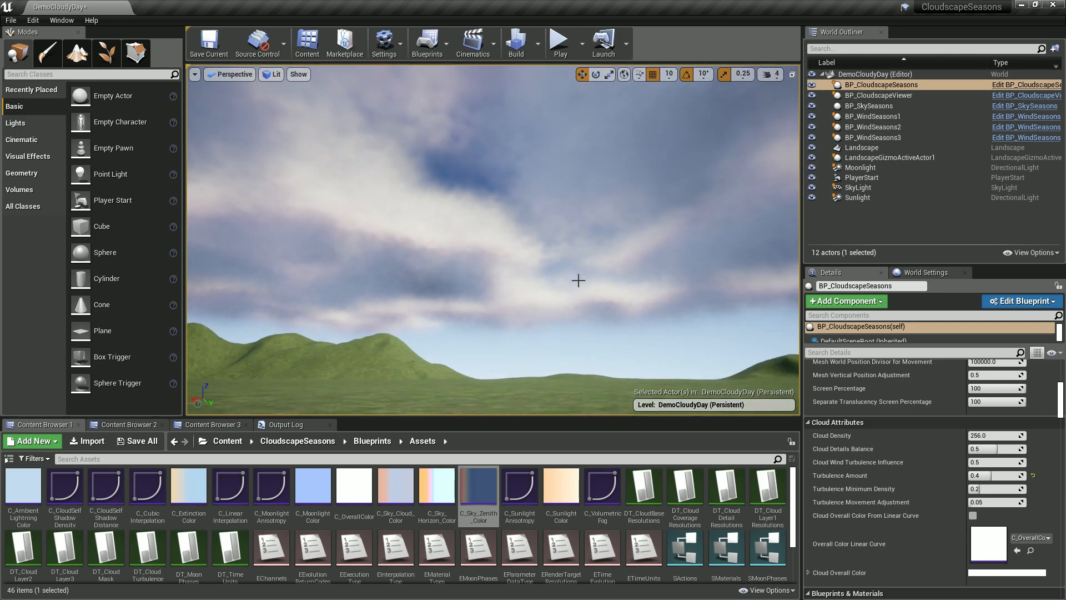
right_click_drag(578, 271, 541, 276)
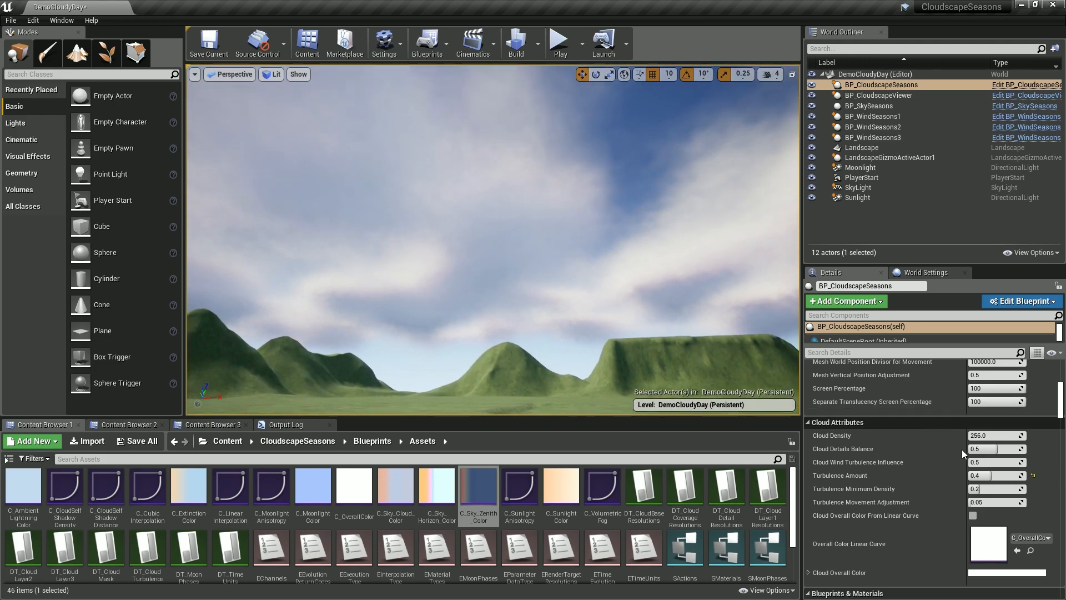
left_click(1033, 475)
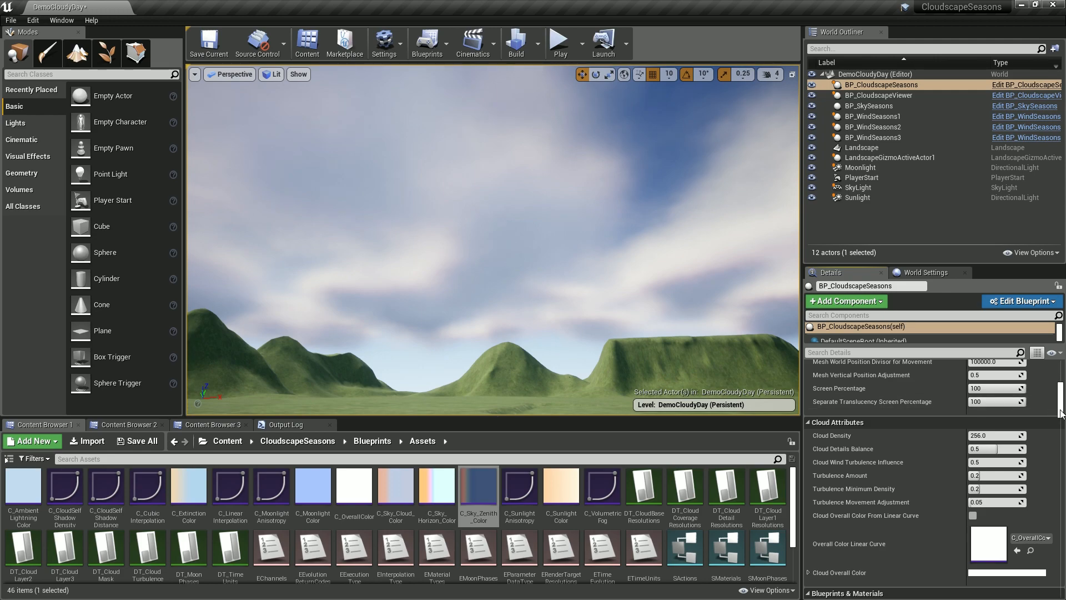
Step: Reset Layer 1 Clouds Interspacing, Sharpness, Density Levels and Coverage to their defaults and look over the sky
left_click_drag(1060, 415, 1063, 531)
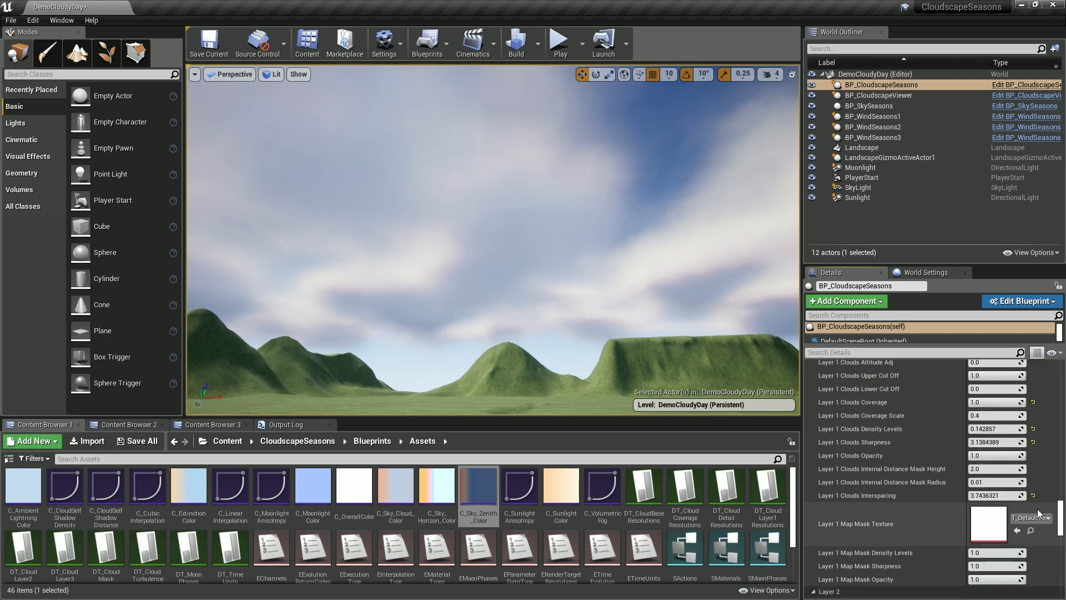
left_click(1034, 495)
left_click(1033, 442)
left_click(1033, 429)
left_click(1033, 402)
right_click_drag(540, 213, 619, 227)
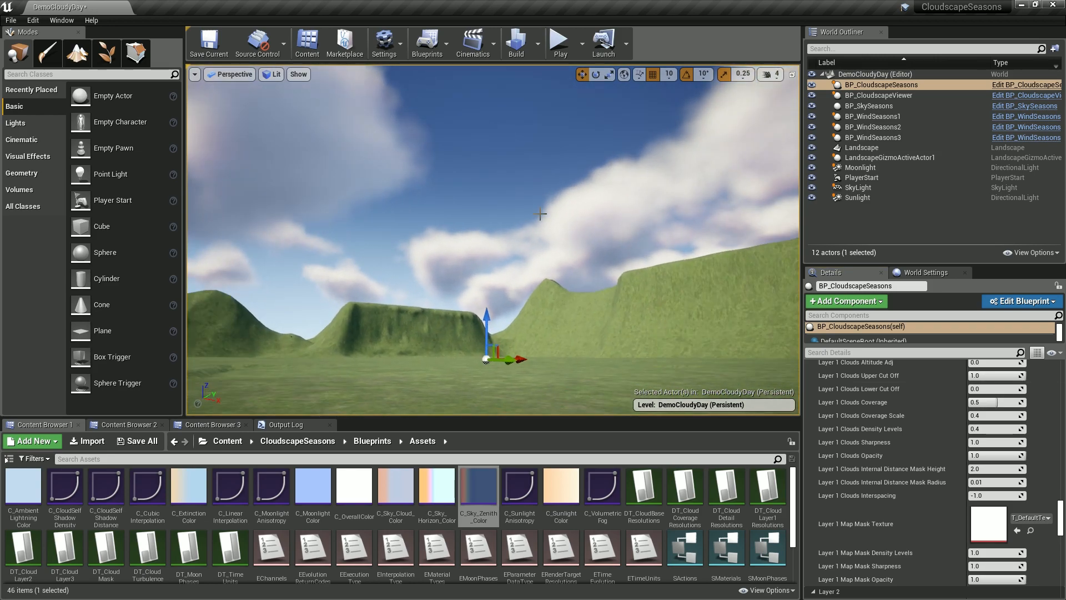
right_click_drag(520, 215, 750, 240)
right_click_drag(549, 143, 514, 139)
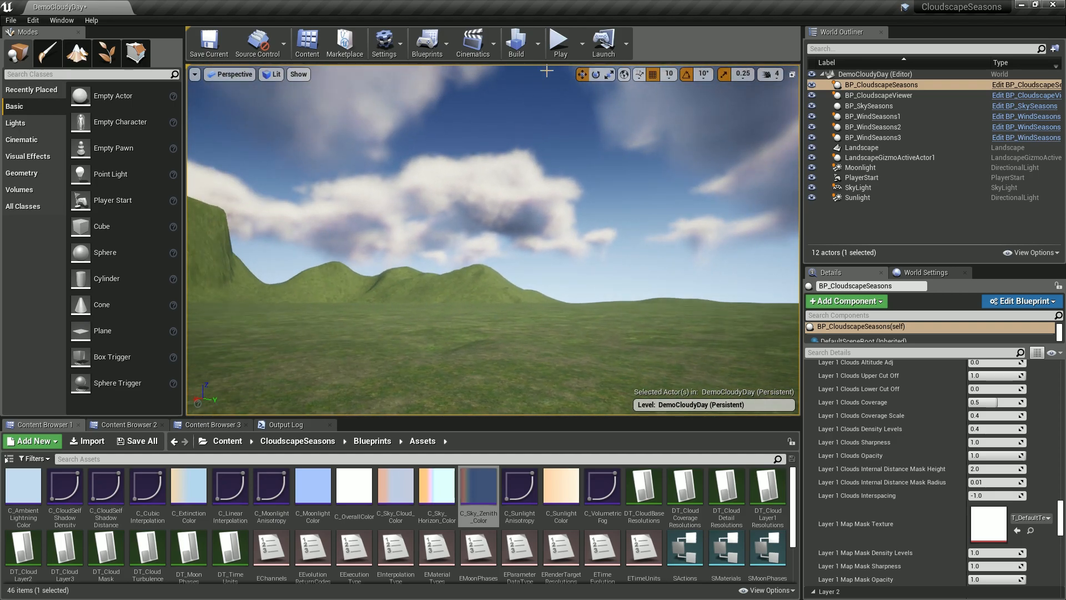
Step: Play the level briefly in the editor, stop it, and survey the sky around the landscape
left_click(561, 43)
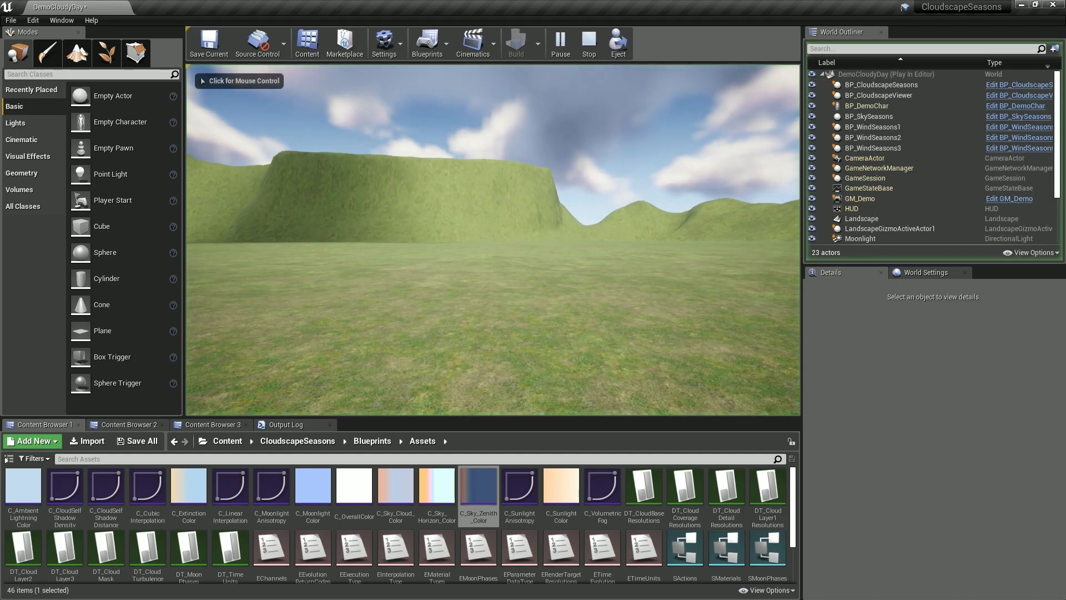
key("Escape")
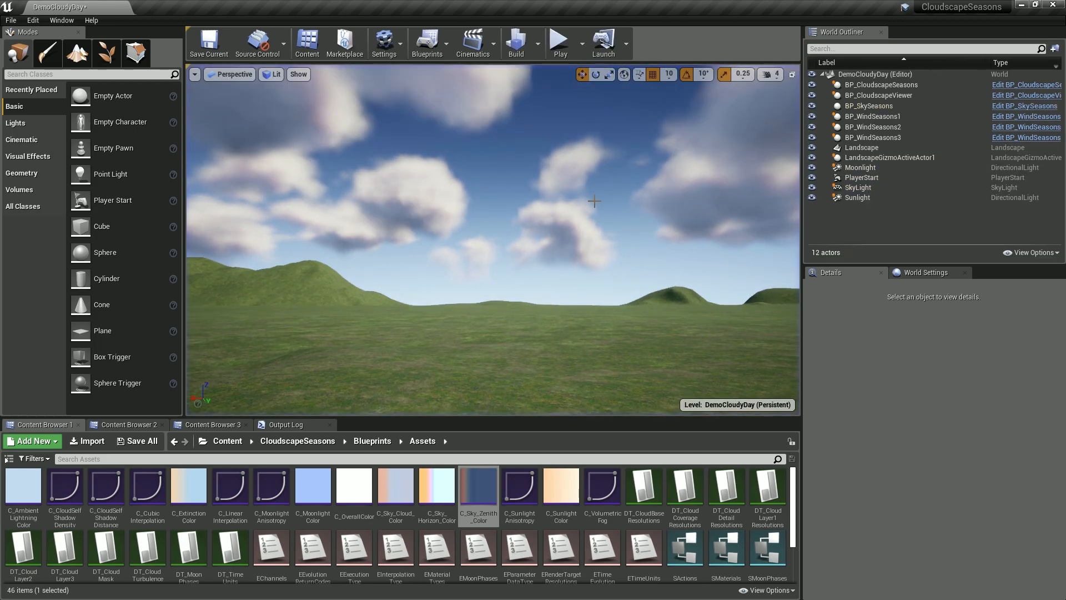
right_click_drag(588, 175, 769, 133)
right_click_drag(453, 76, 504, 103)
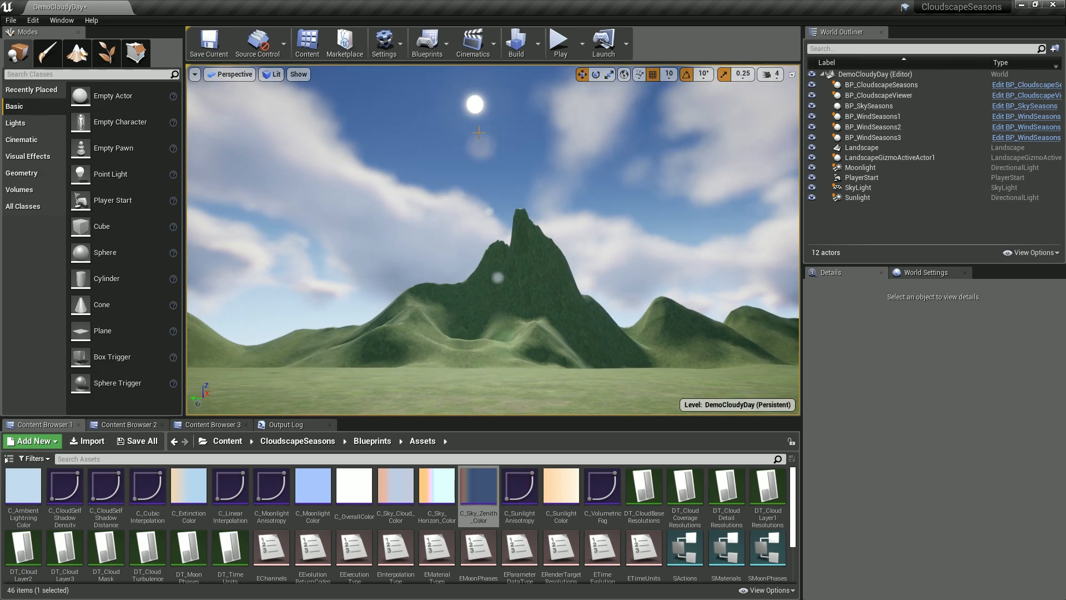
right_click_drag(473, 147, 747, 184)
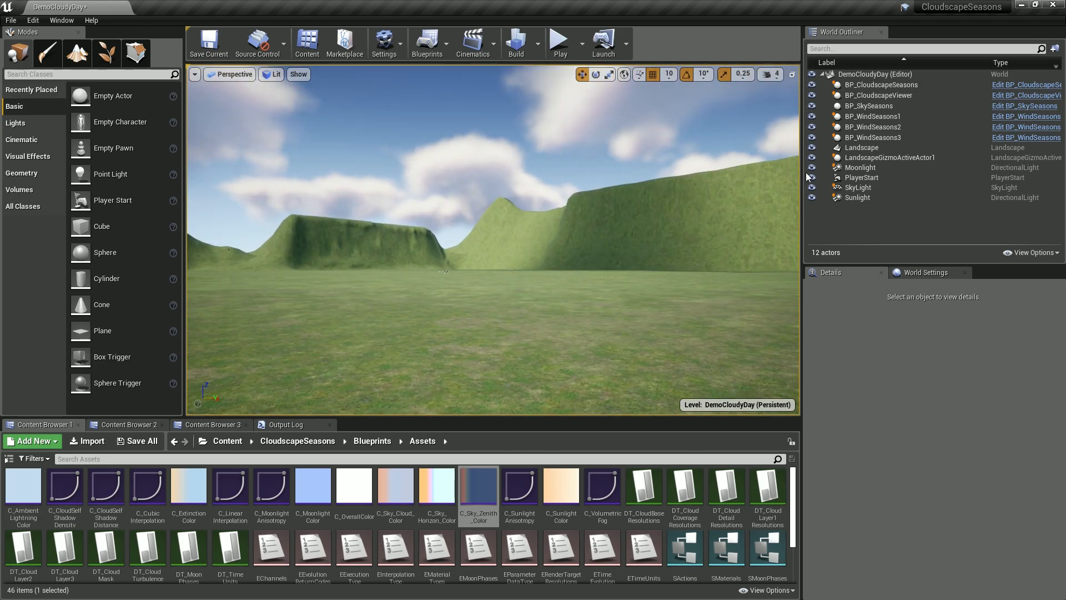
Step: Select the Moonlight directional light, focus the view on it, and reduce the viewport camera speed to 2
left_click(869, 168)
double_click(868, 168)
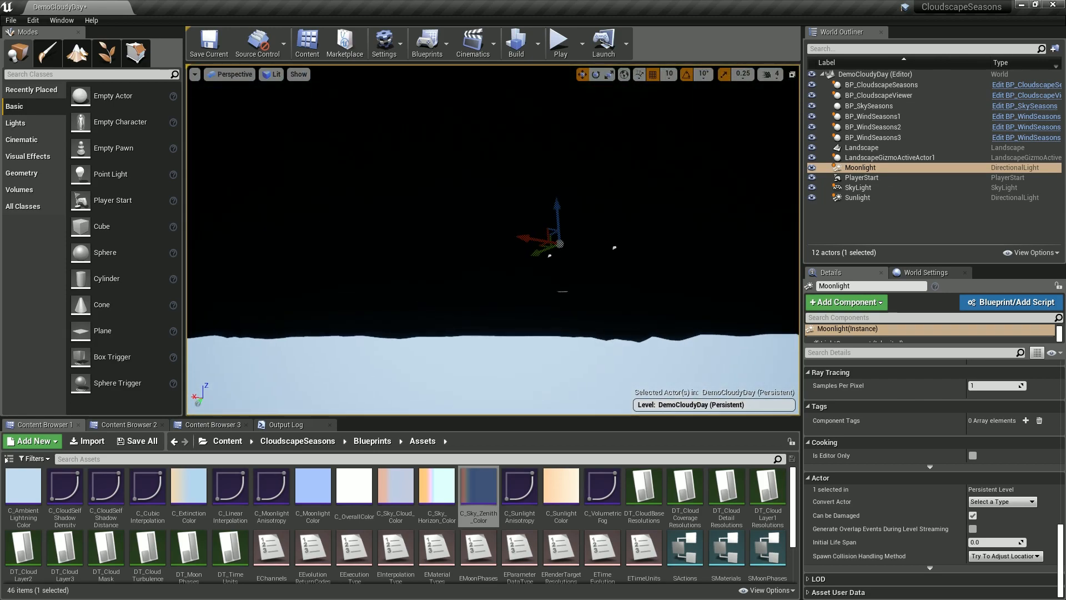
left_click(776, 77)
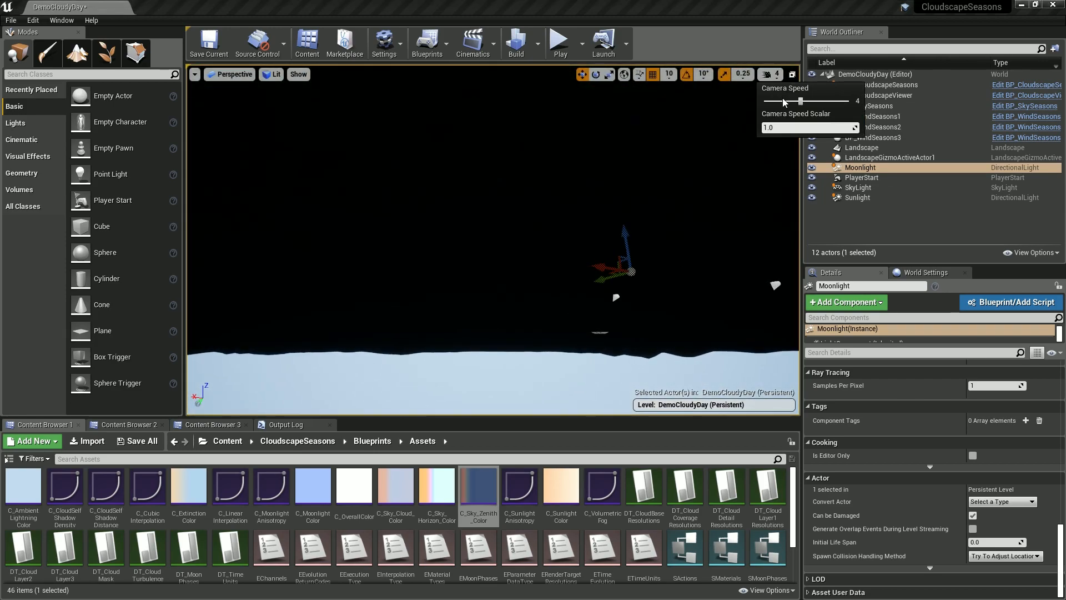
right_click_drag(722, 130, 721, 103)
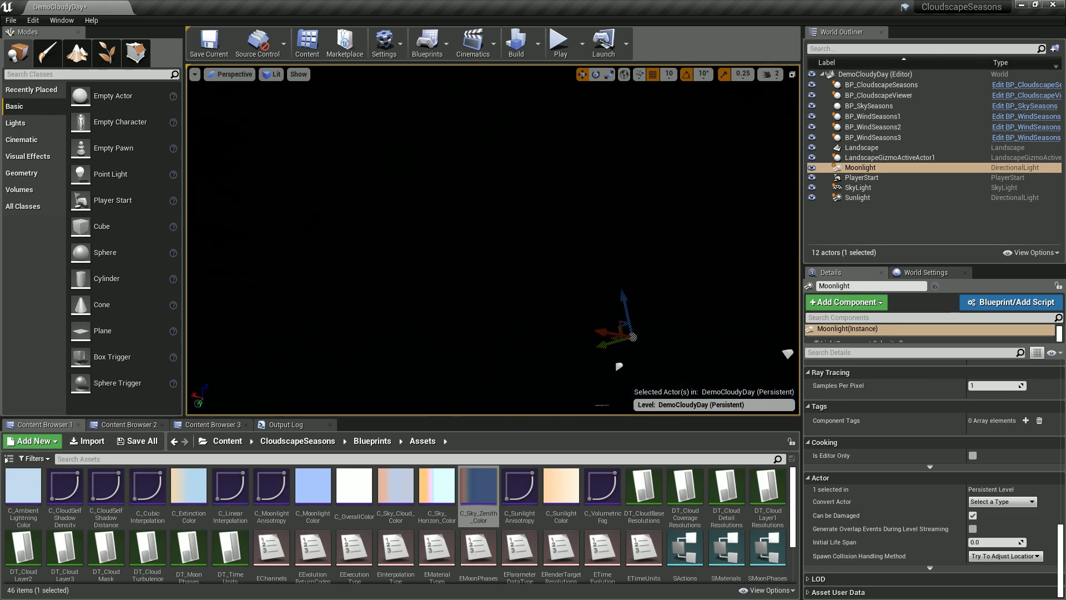
key("r")
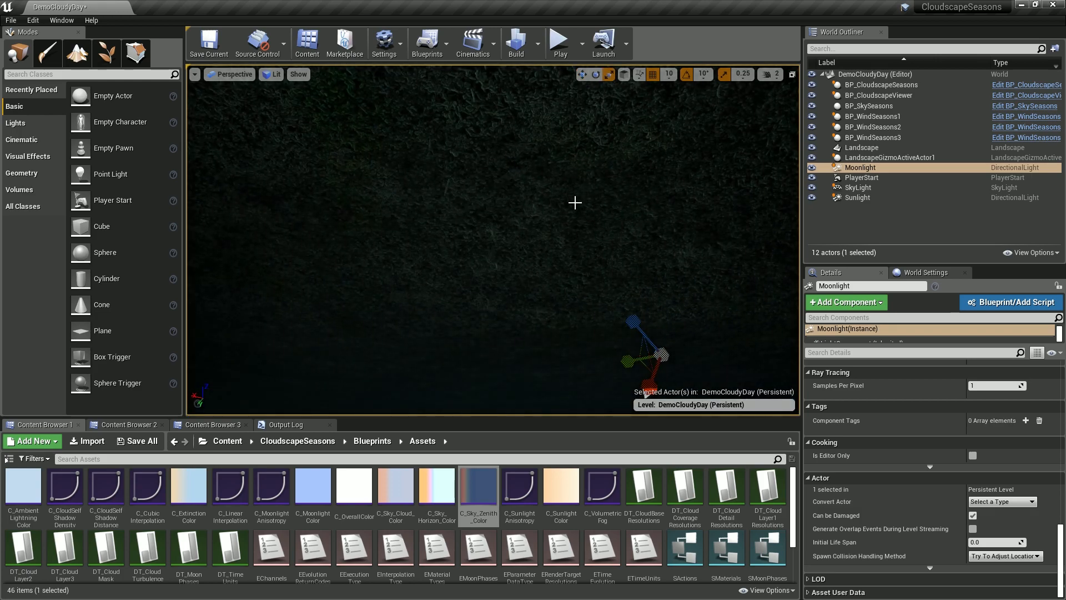
Step: Activate the move gizmo and bring the view out from under the terrain to survey the Moonlight light and the surrounding landscape
left_click(585, 77)
right_click_drag(580, 105, 567, 186)
scroll(567, 140, "down", 3)
scroll(572, 146, "down", 5)
right_click_drag(576, 144, 616, 94)
scroll(578, 132, "up", 5)
scroll(578, 136, "up", 3)
scroll(574, 184, "up", 2)
mouse_move(574, 184)
right_mouse_down()
mouse_move(466, 197)
mouse_move(738, 176)
mouse_move(697, 158)
mouse_move(569, 200)
right_mouse_up()
scroll(599, 179, "up", 2)
right_click_drag(642, 224, 729, 216)
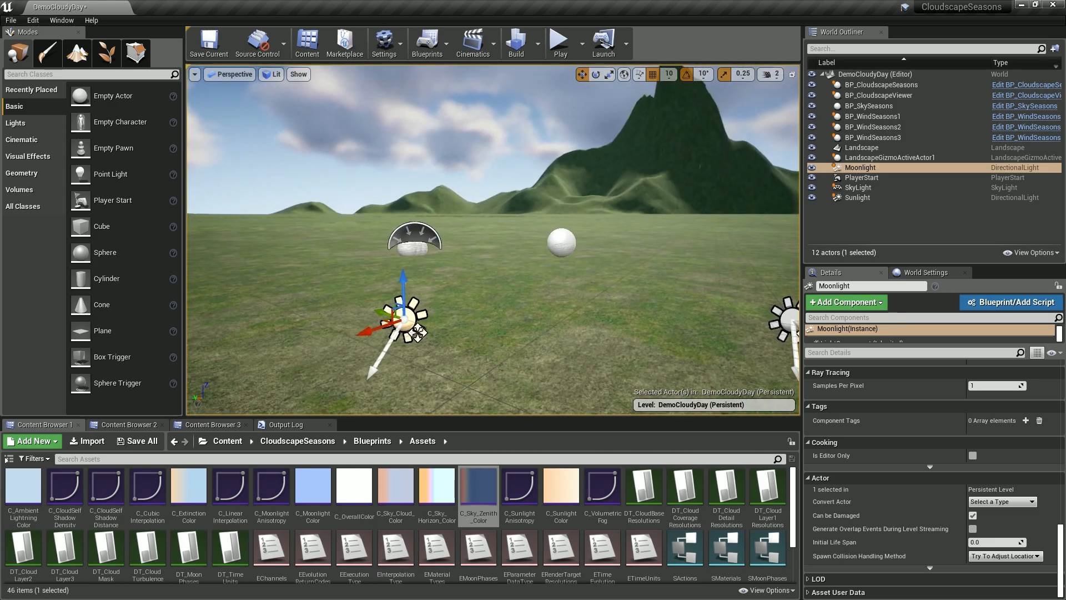
right_click_drag(416, 333, 176, 291)
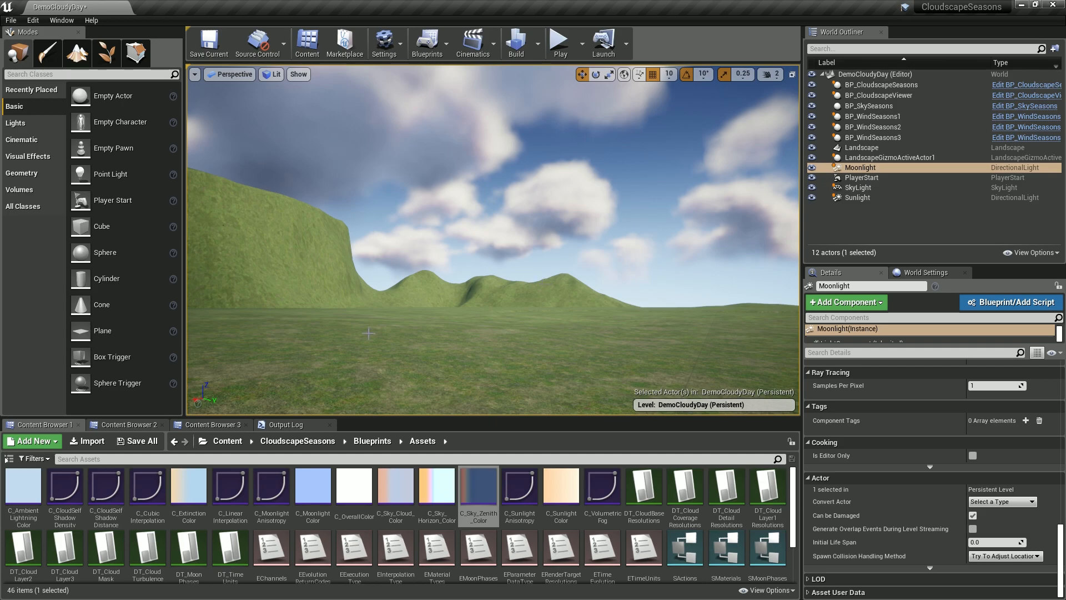
Step: Return the content browser to the CloudscapeSeasons folder and examine the sun and clouds above the mountain
left_click(303, 443)
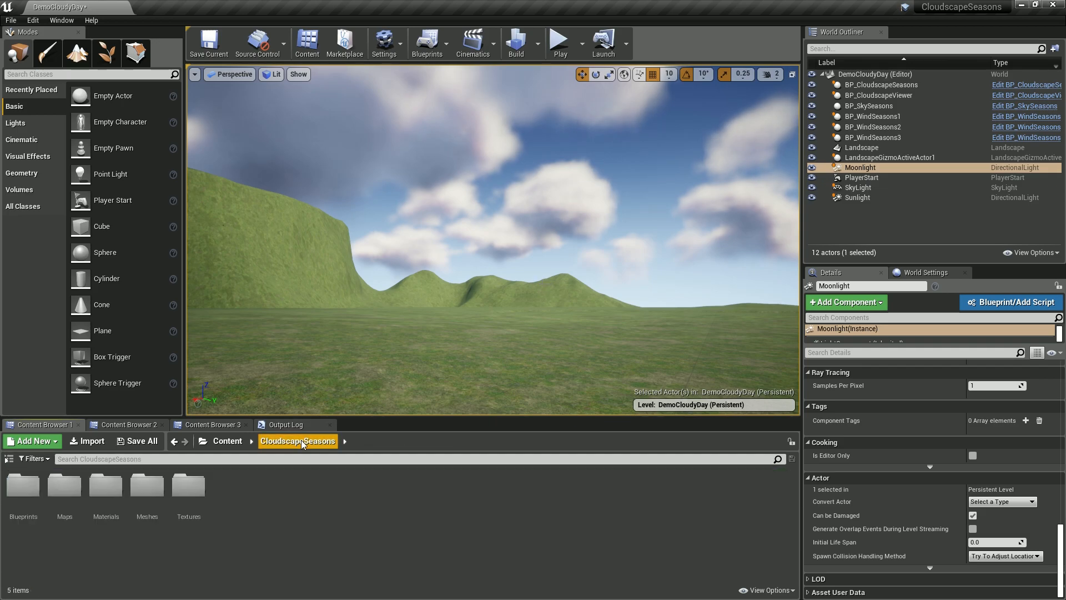
right_click_drag(528, 276, 827, 255)
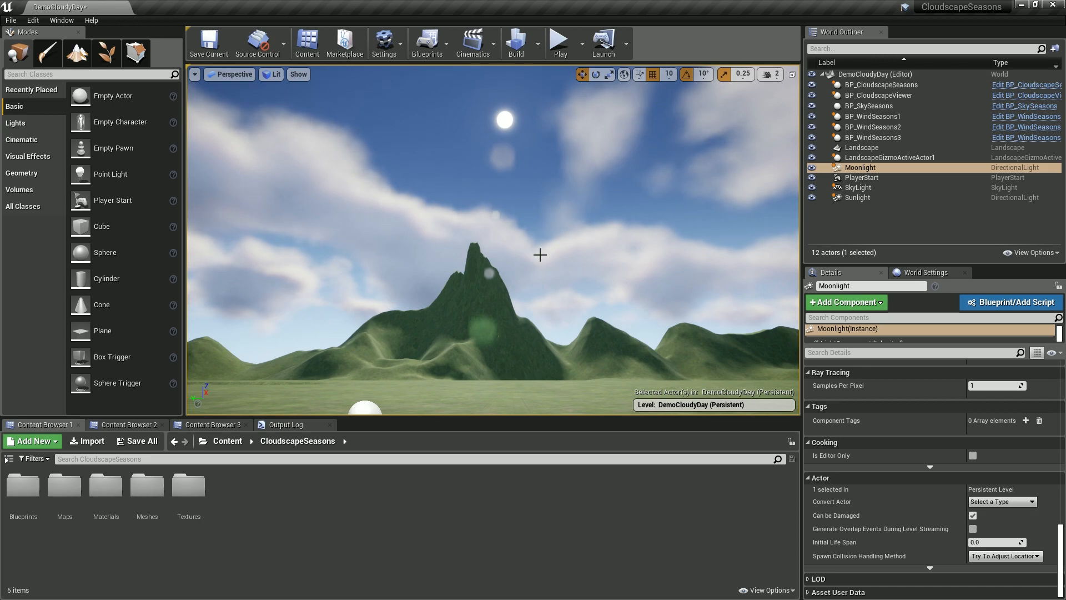
right_click_drag(539, 255, 602, 238)
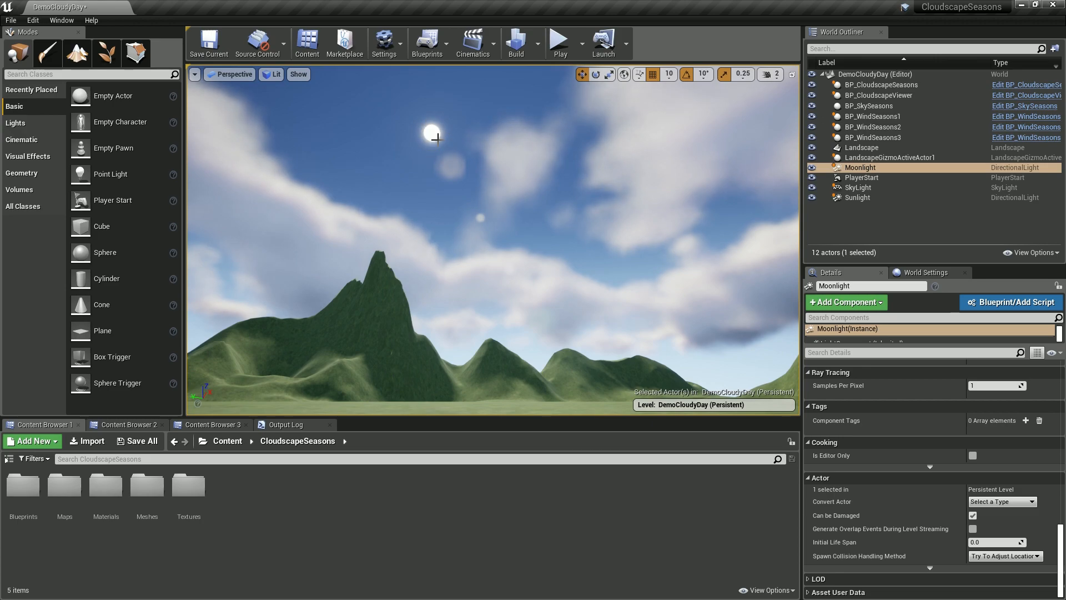
right_click_drag(474, 195, 436, 134)
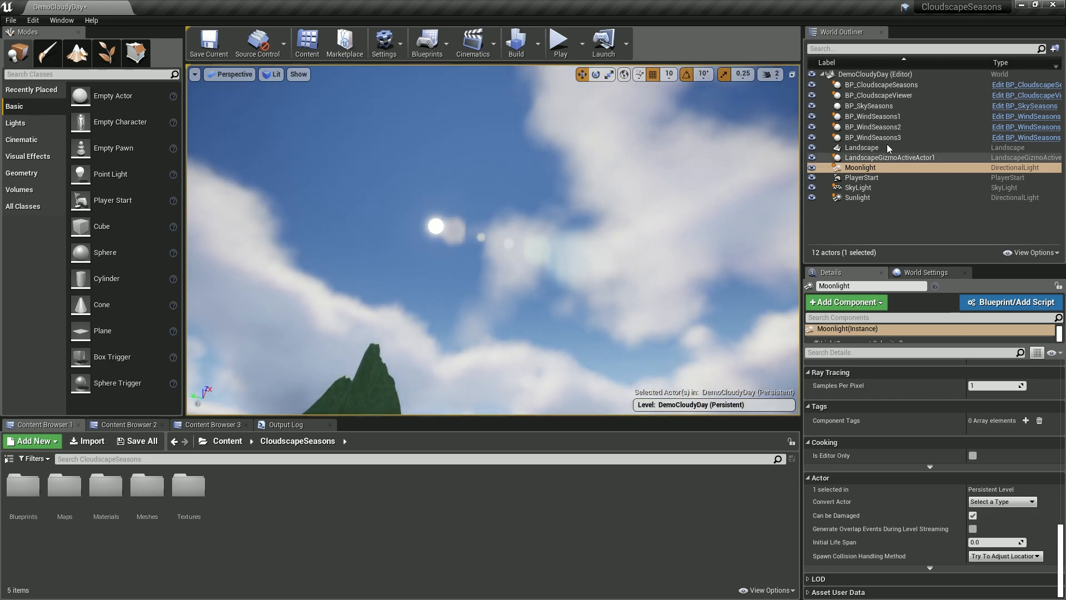
Step: Select the Sunlight directional light and bring it into view with the rotation gizmo active
left_click(896, 107)
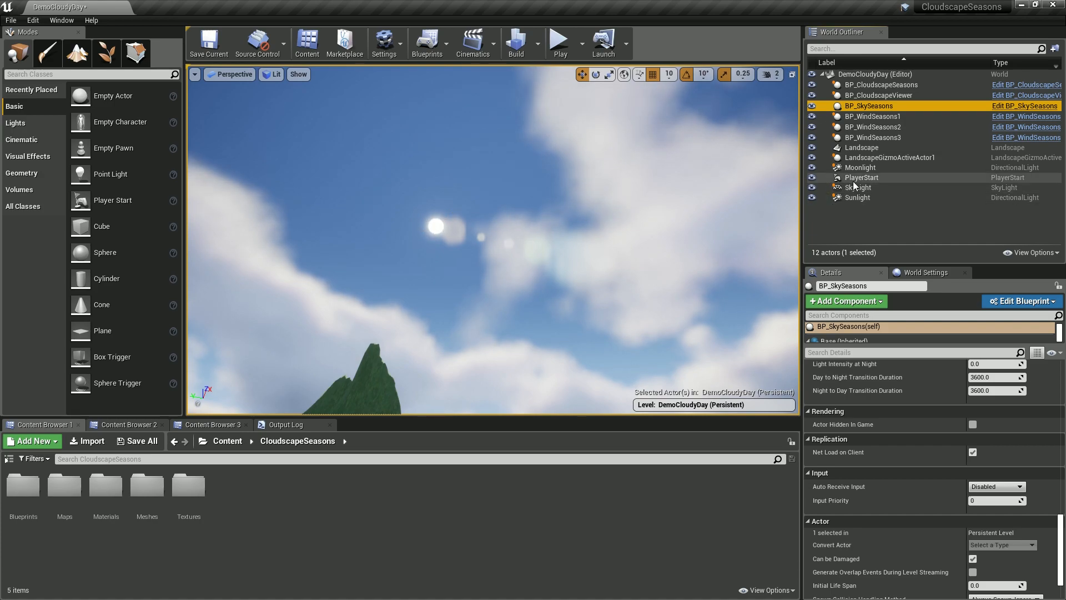
left_click(858, 198)
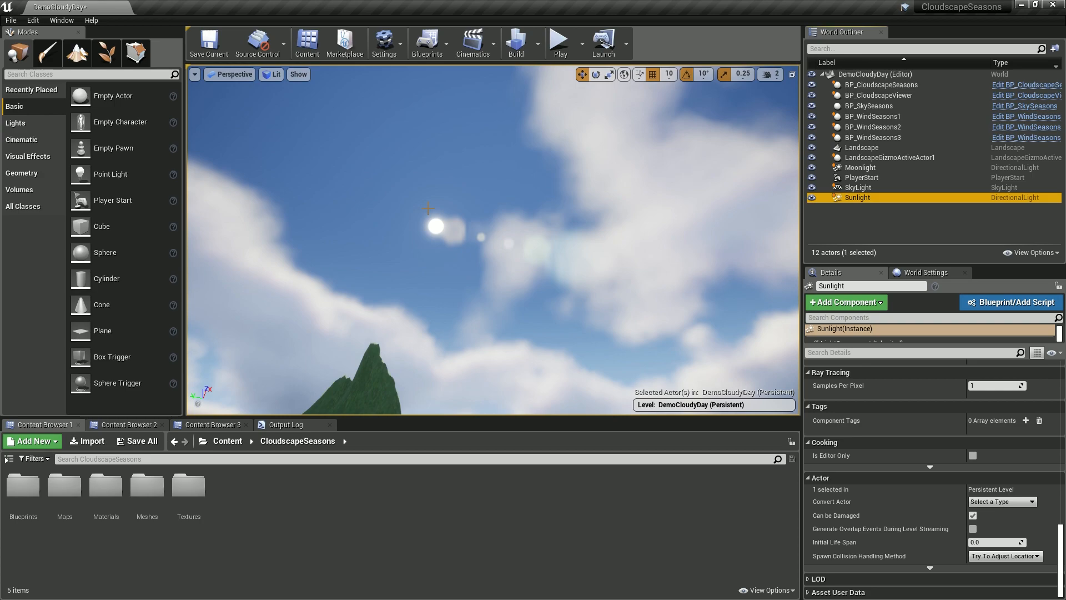
right_click_drag(428, 208, 668, 200)
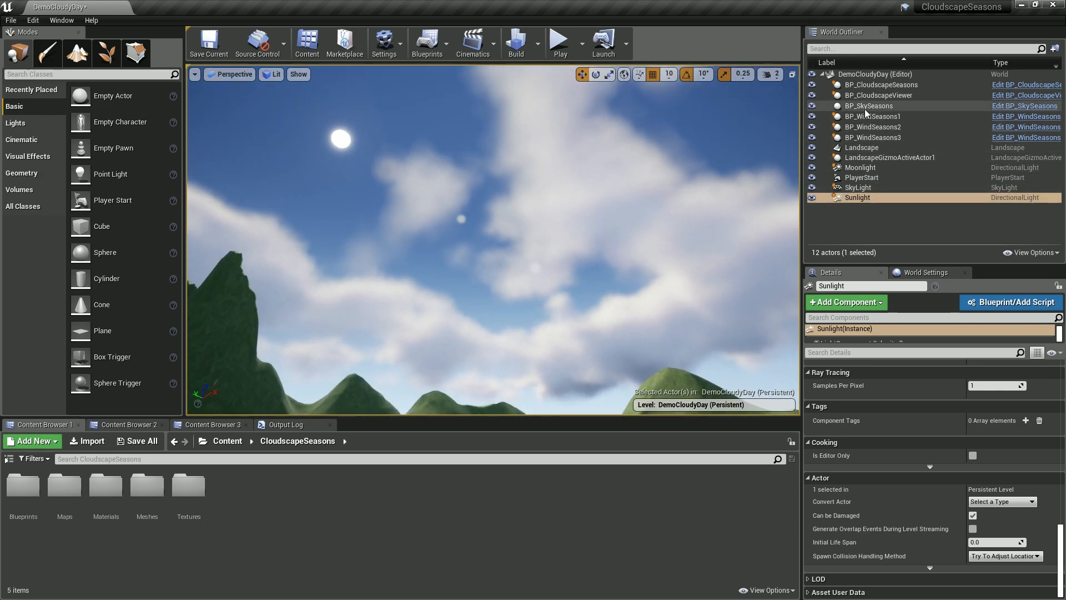
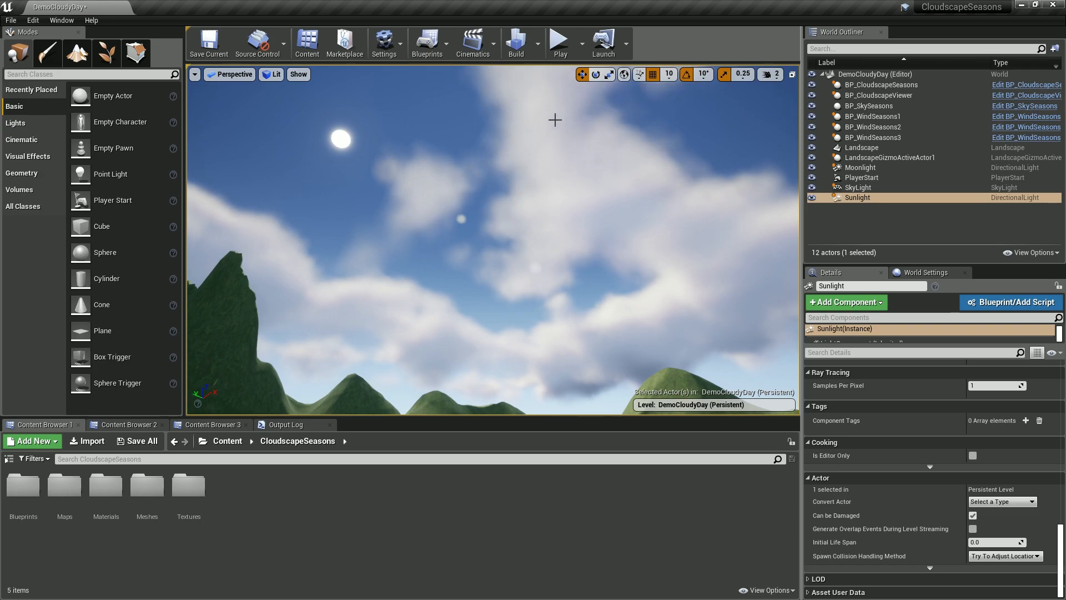
left_click(595, 74)
right_click_drag(388, 183, 716, 277)
right_click_drag(466, 285, 570, 233)
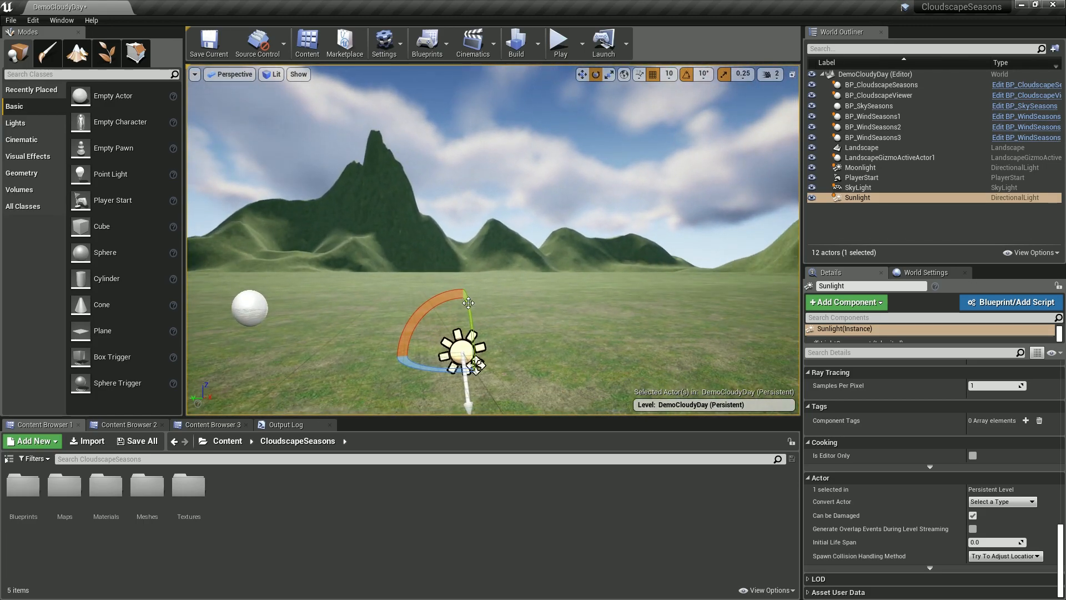
mouse_move(464, 322)
right_mouse_down()
mouse_move(339, 308)
mouse_move(483, 328)
right_mouse_up()
Step: Place a basic Sphere on the ground near the Sunlight light, then reselect Sunlight
key("w")
right_click_drag(345, 303, 439, 305)
right_click_drag(350, 307, 222, 308)
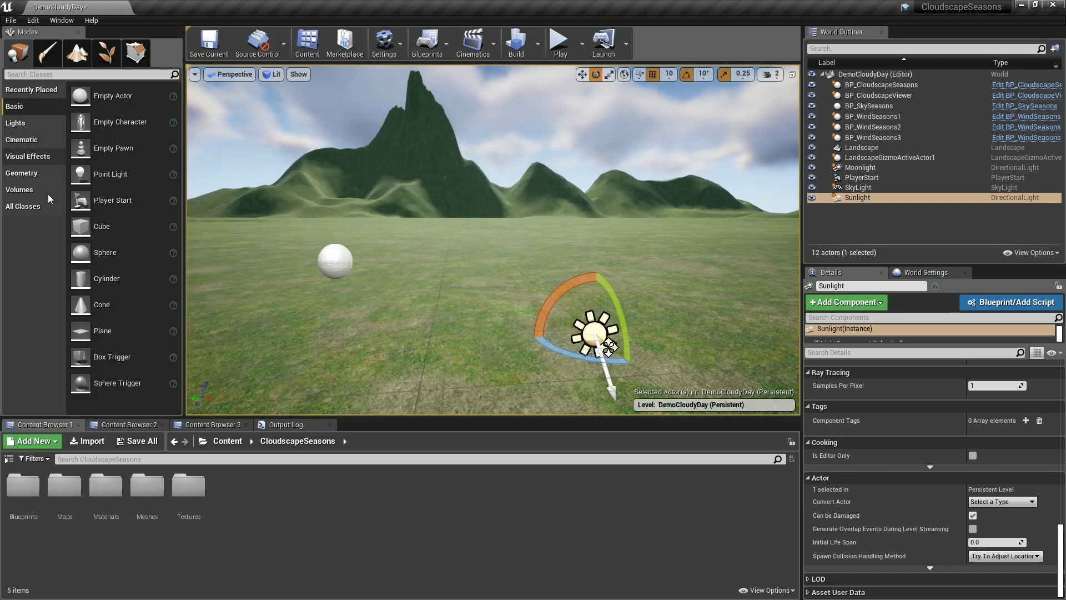
left_click_drag(89, 252, 753, 351)
right_click_drag(592, 300, 681, 309)
left_click(425, 309)
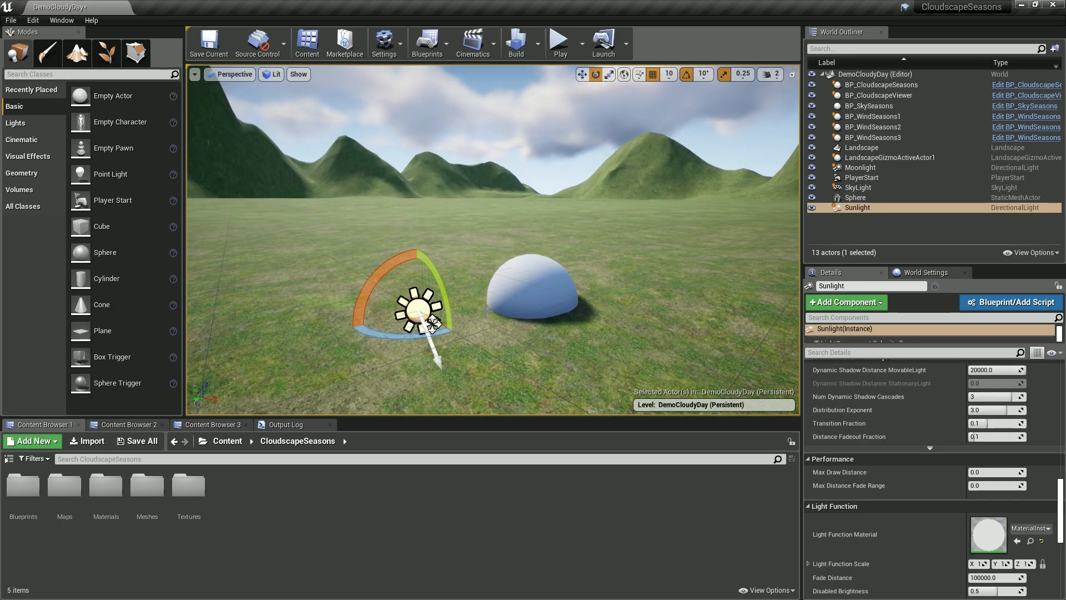
mouse_move(532, 280)
right_mouse_down()
mouse_move(534, 205)
mouse_move(532, 289)
right_mouse_up()
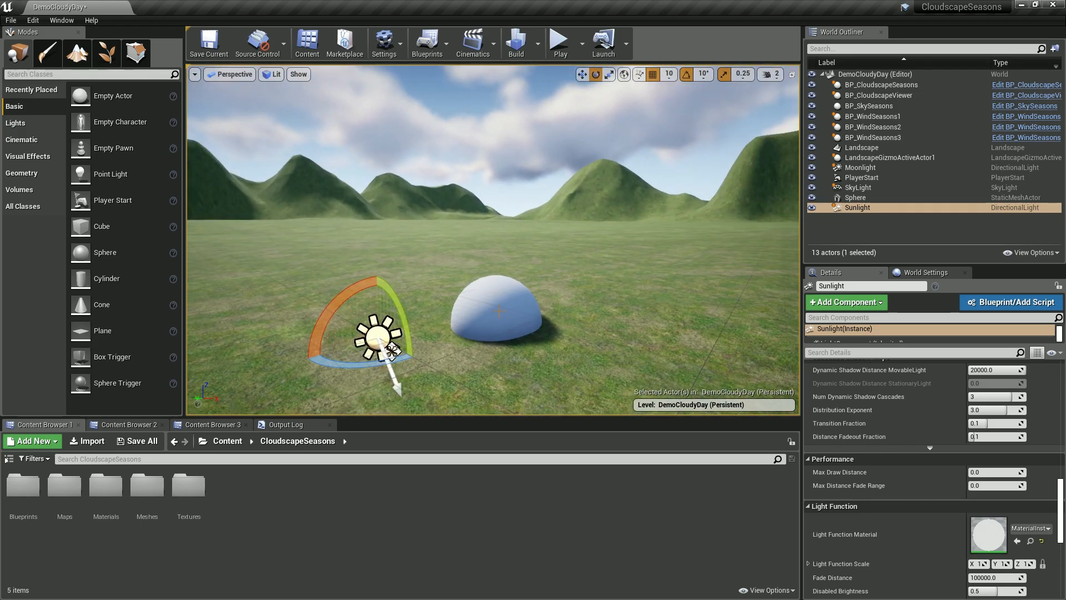
Step: Rotate the Sunlight light to throw the sphere's shadow toward the opposite side, and compare with the sun in the sky
mouse_move(395, 289)
left_mouse_down()
mouse_move(407, 362)
mouse_move(400, 288)
left_mouse_up()
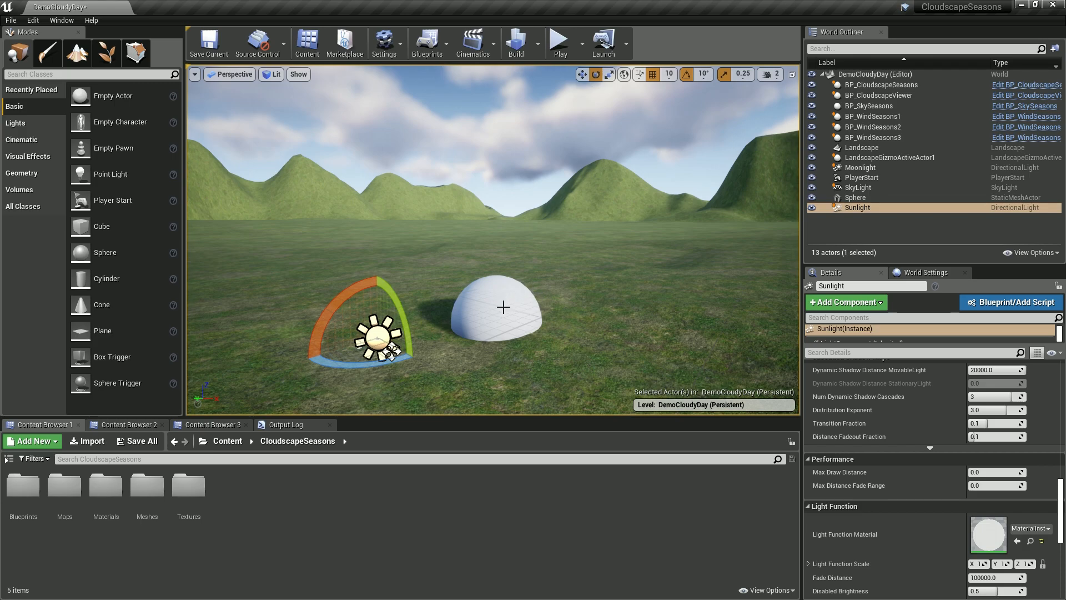
mouse_move(504, 308)
right_mouse_down()
mouse_move(487, 247)
mouse_move(504, 308)
right_mouse_up()
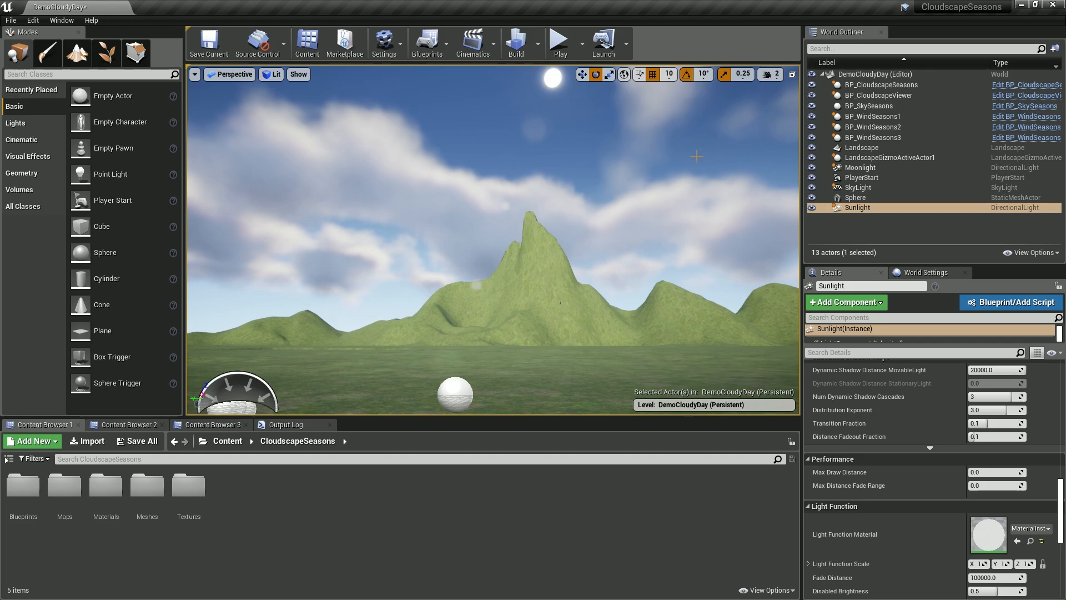
right_click_drag(658, 152, 476, 174)
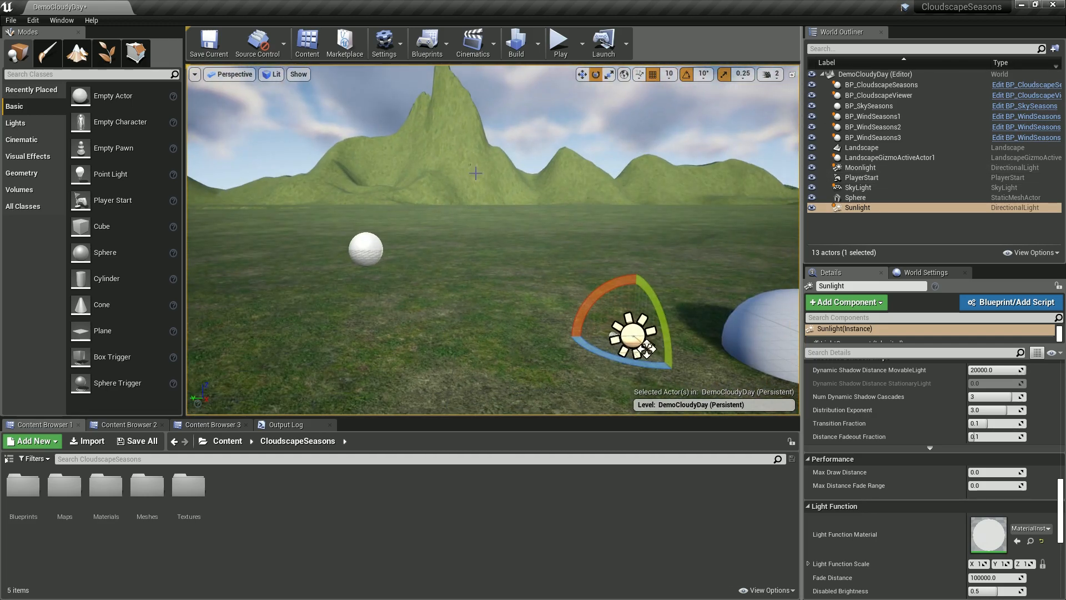
Step: Activate the move gizmo, refresh the material on BP_SkySeasons, and look at the sun's position in the sky
left_click(581, 74)
right_click_drag(492, 150, 604, 134)
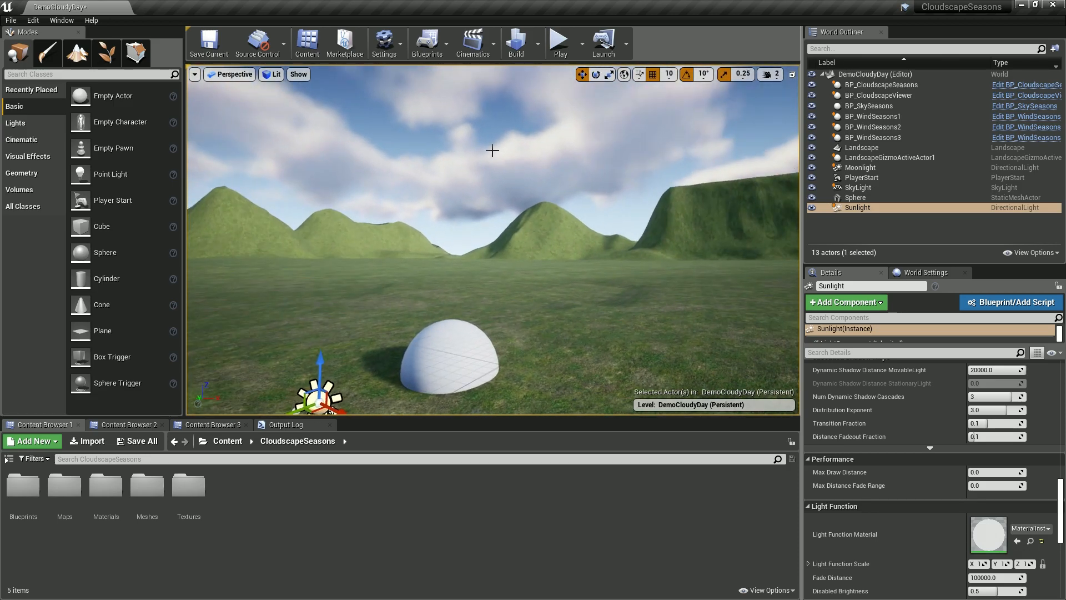
left_click(866, 106)
right_click_drag(601, 171, 544, 213)
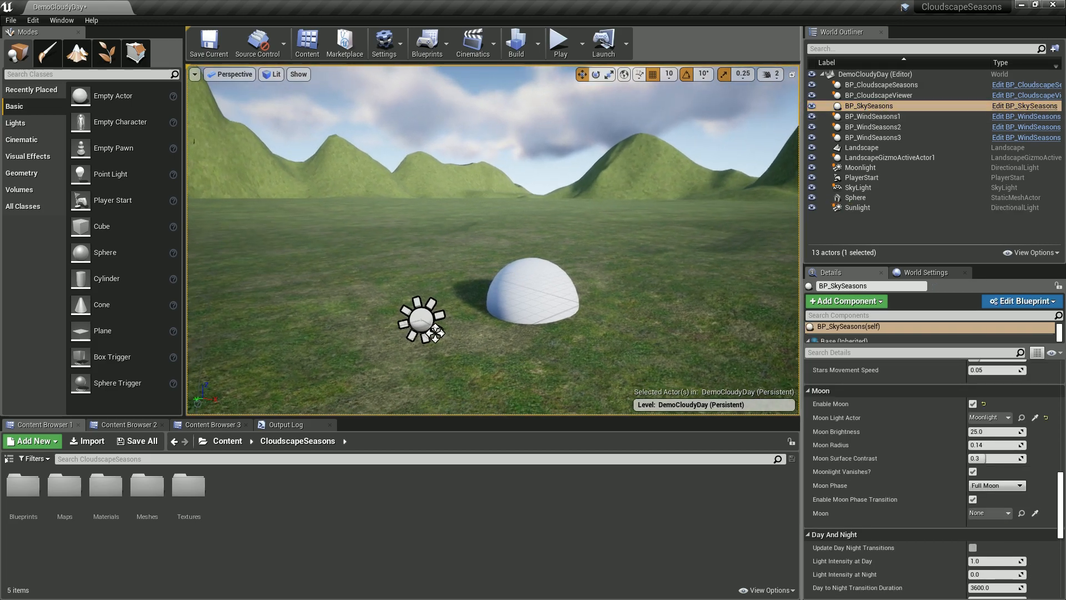
scroll(932, 477, "up", 10)
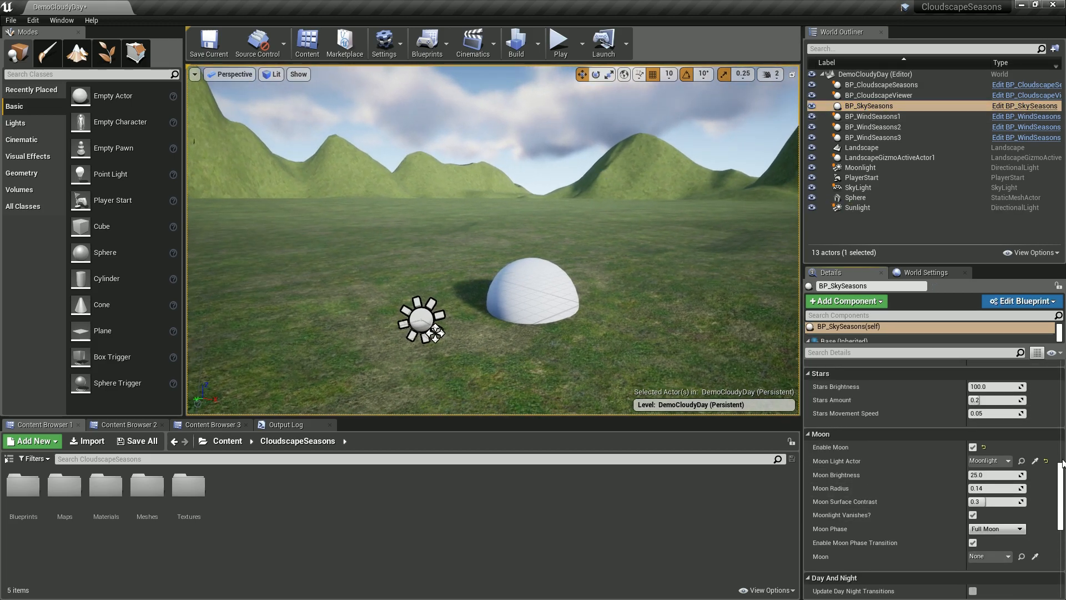
scroll(828, 424, "up", 3)
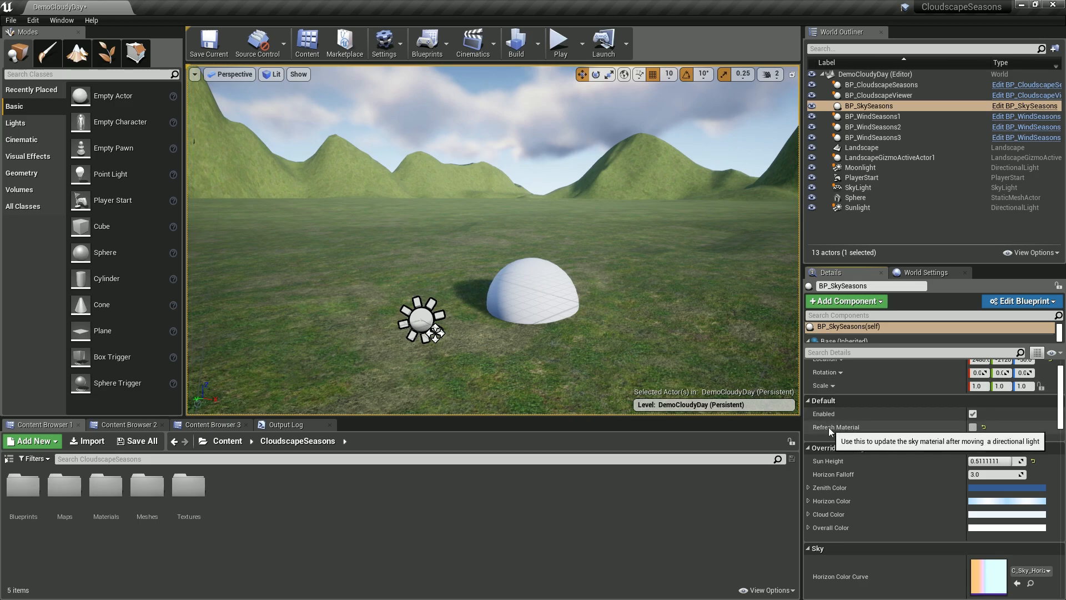
left_click(973, 429)
right_click_drag(639, 267, 725, 174)
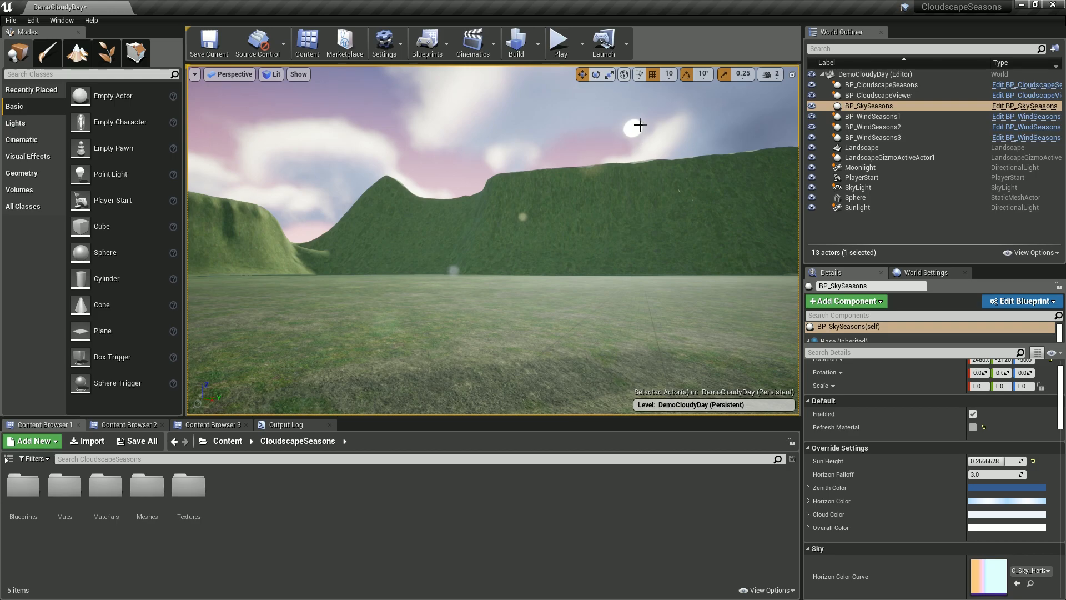
Step: Select the Sunlight light near the sphere and rotate it slightly to raise the sun
key("f")
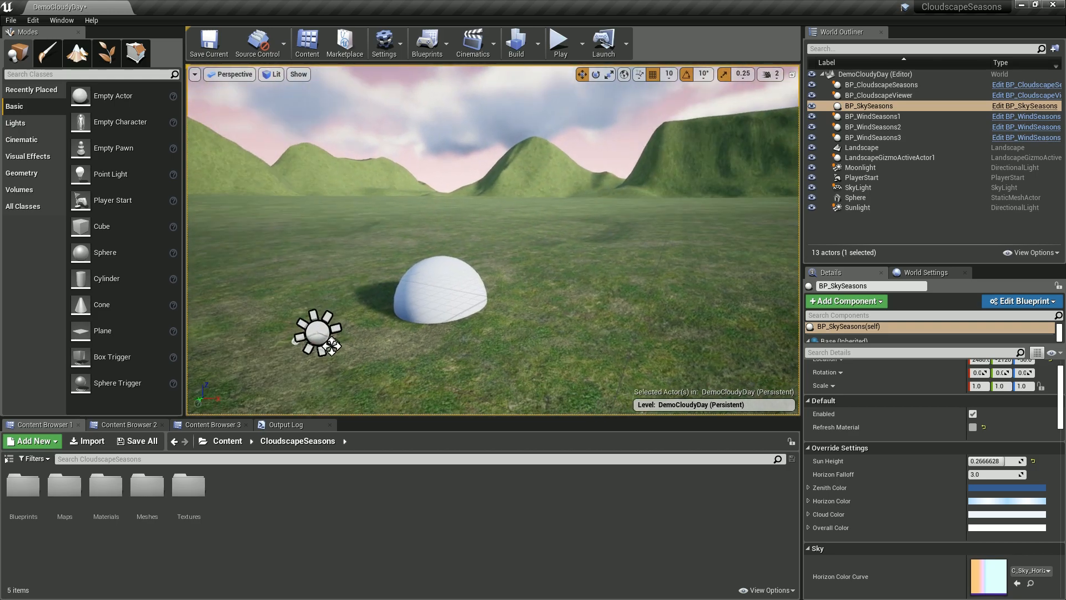
left_click(440, 283)
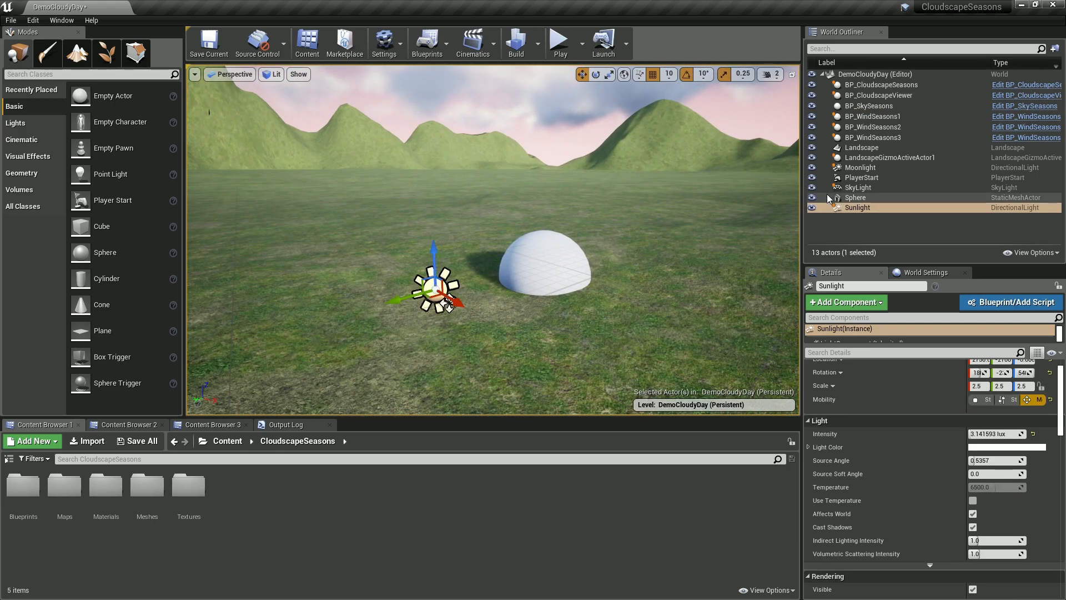
left_click(596, 74)
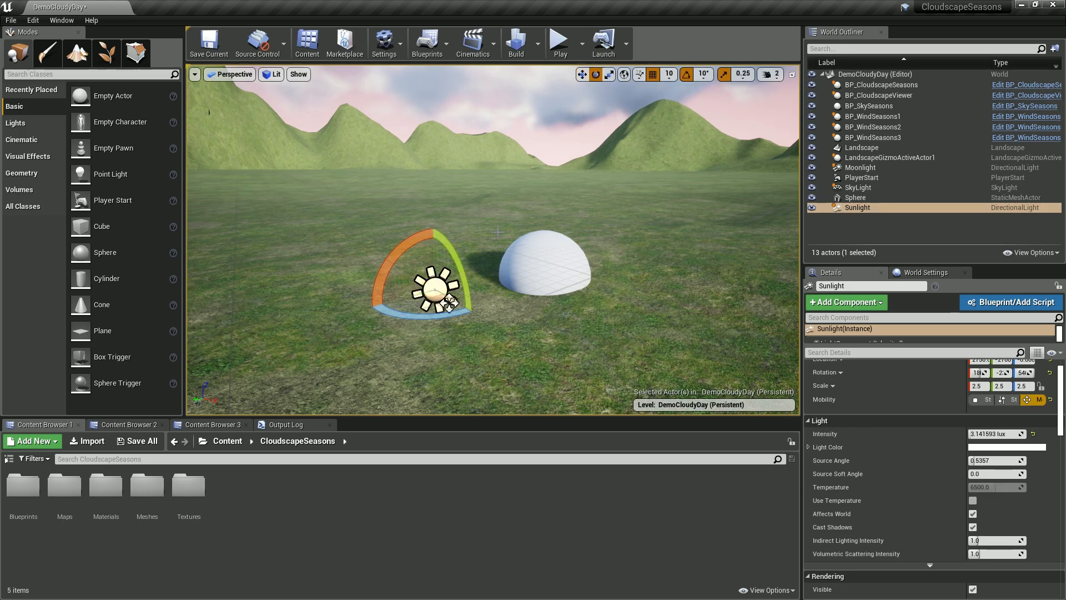
left_click_drag(470, 312, 473, 318)
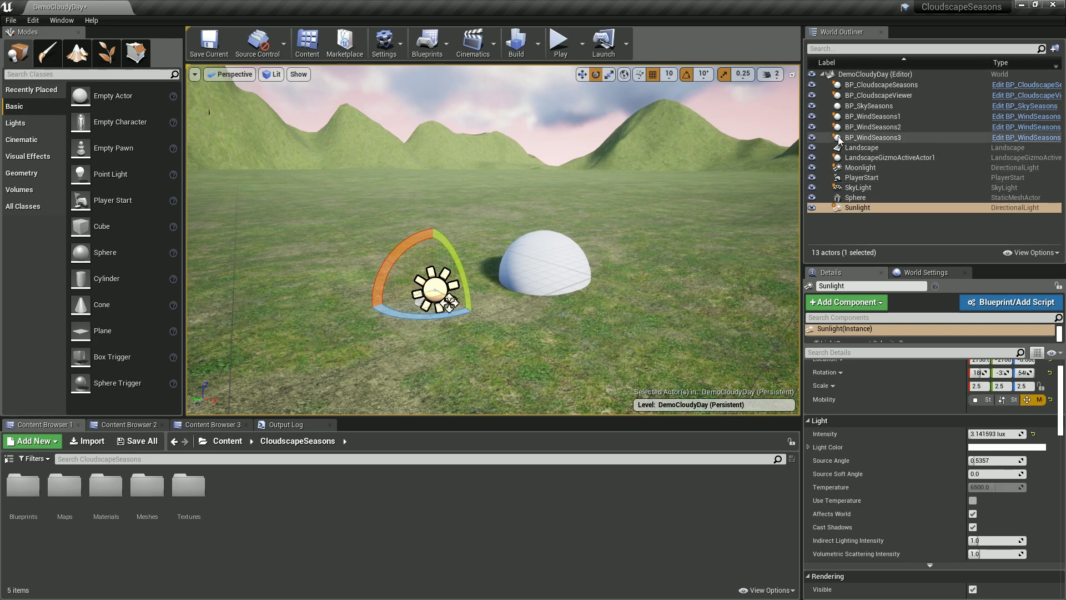
Step: Refresh the BP_SkySeasons sky material for the rotated Sunlight and inspect the sun and clouds above the plateau
left_click(866, 106)
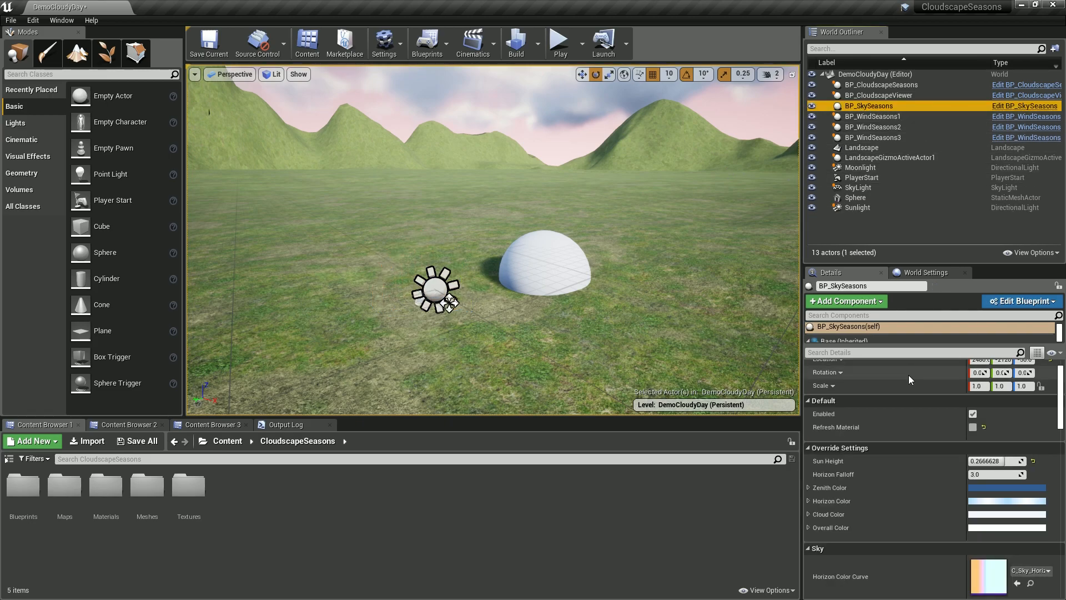
left_click_drag(994, 461, 1002, 460)
right_click_drag(523, 215, 769, 136)
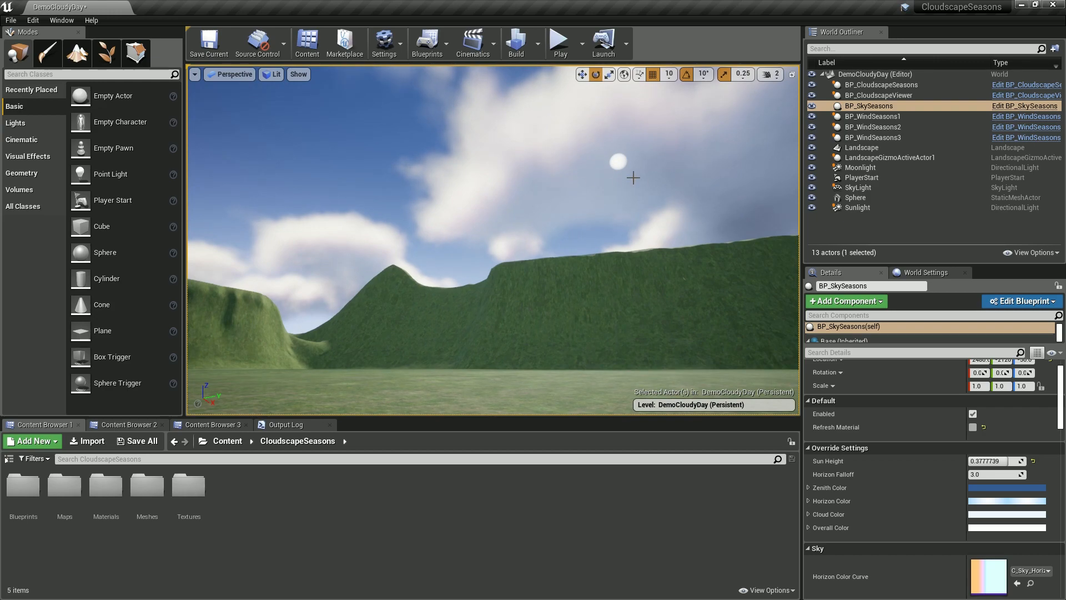
right_click_drag(604, 189, 713, 156)
mouse_move(520, 206)
right_mouse_down()
mouse_move(511, 210)
mouse_move(526, 212)
right_mouse_up()
right_click_drag(616, 257, 615, 257)
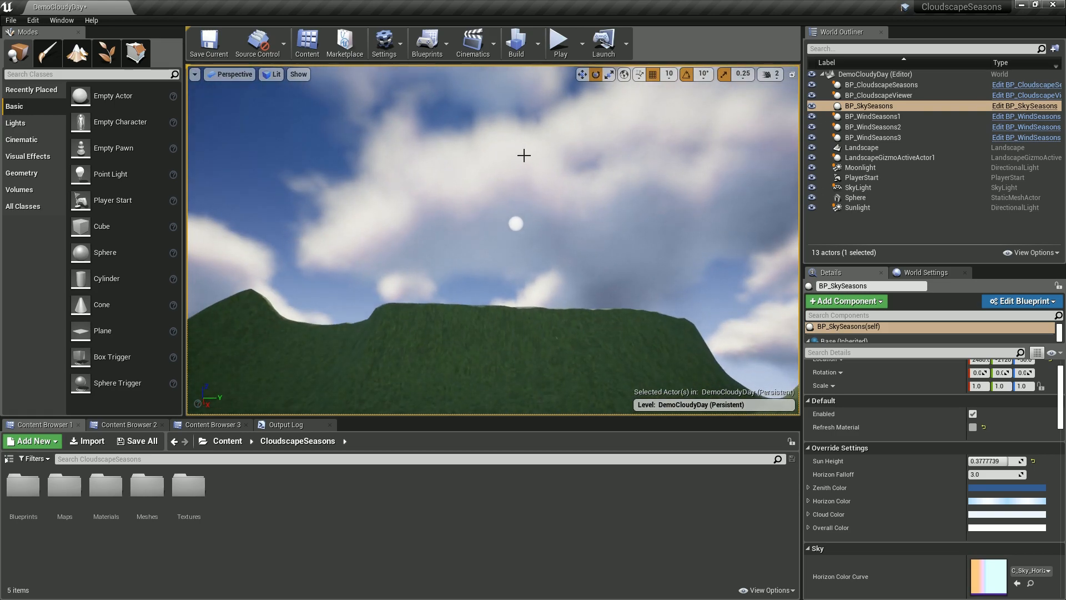
Step: Run Update on BP_CloudscapeSeasons to match the clouds to the sun's position, and briefly play the level in the editor
left_click(876, 88)
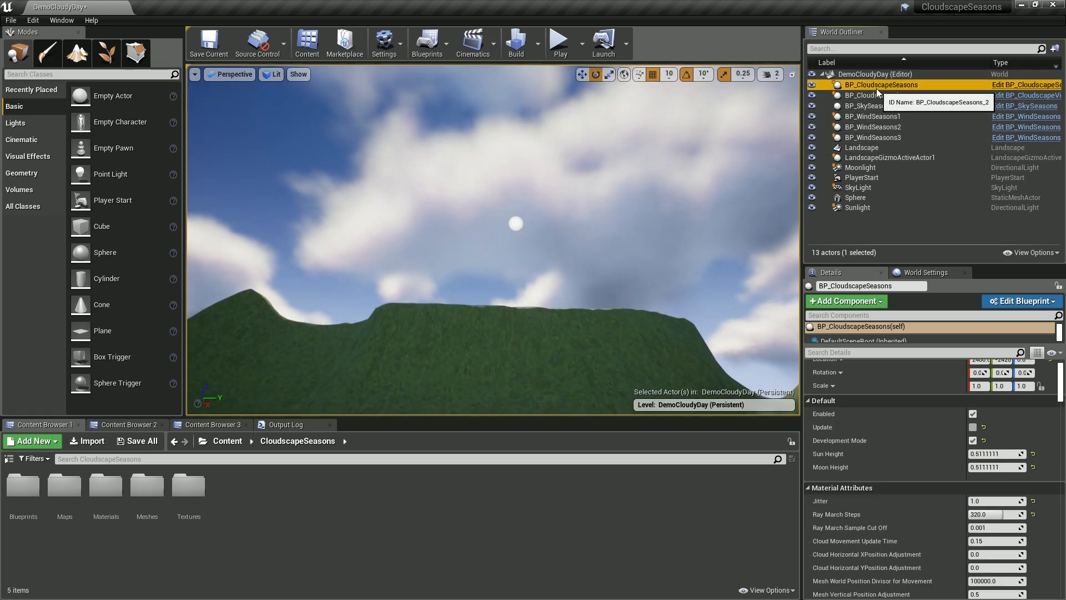
left_click(972, 428)
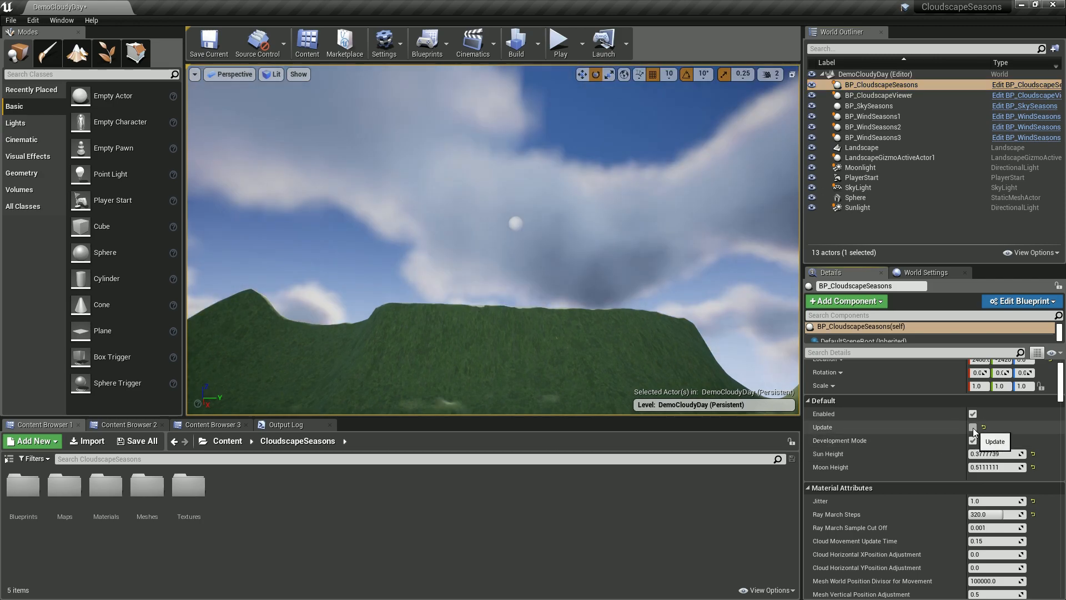
right_click_drag(640, 238, 216, 258)
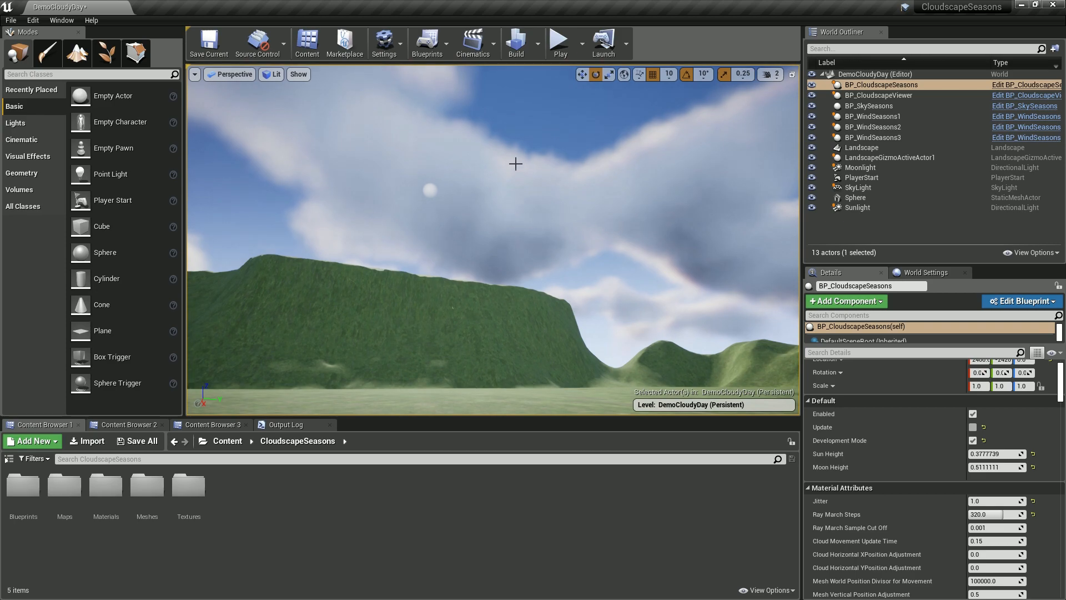
left_click(558, 42)
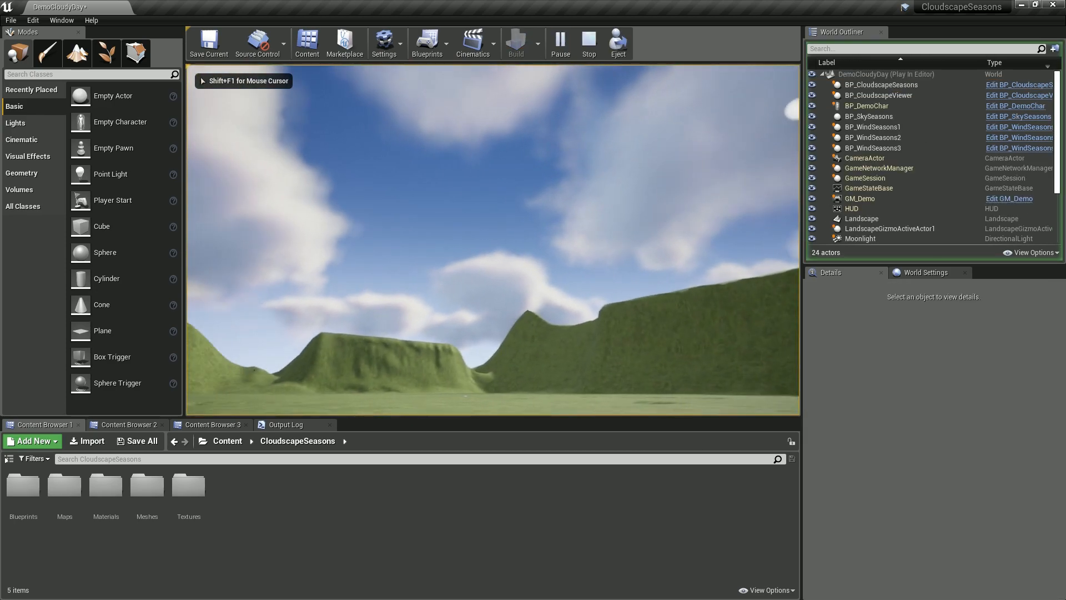
key("Escape")
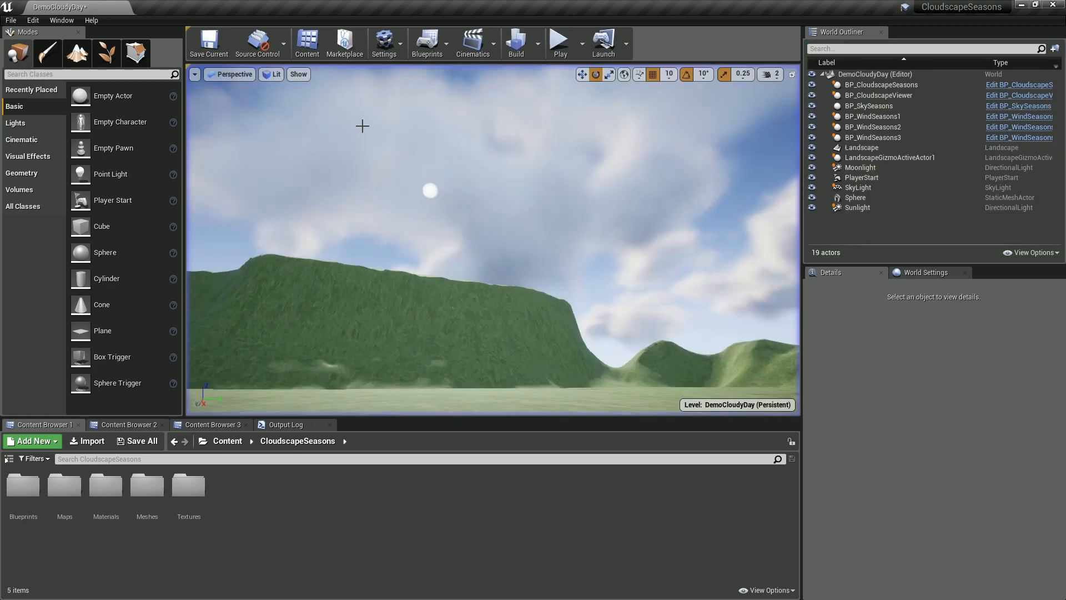
Step: Select the Sunlight directional light and focus the view on it together with the nearby actors
double_click(859, 207)
mouse_move(563, 207)
right_mouse_down()
mouse_move(574, 198)
mouse_move(598, 217)
mouse_move(569, 190)
right_mouse_up()
key("s")
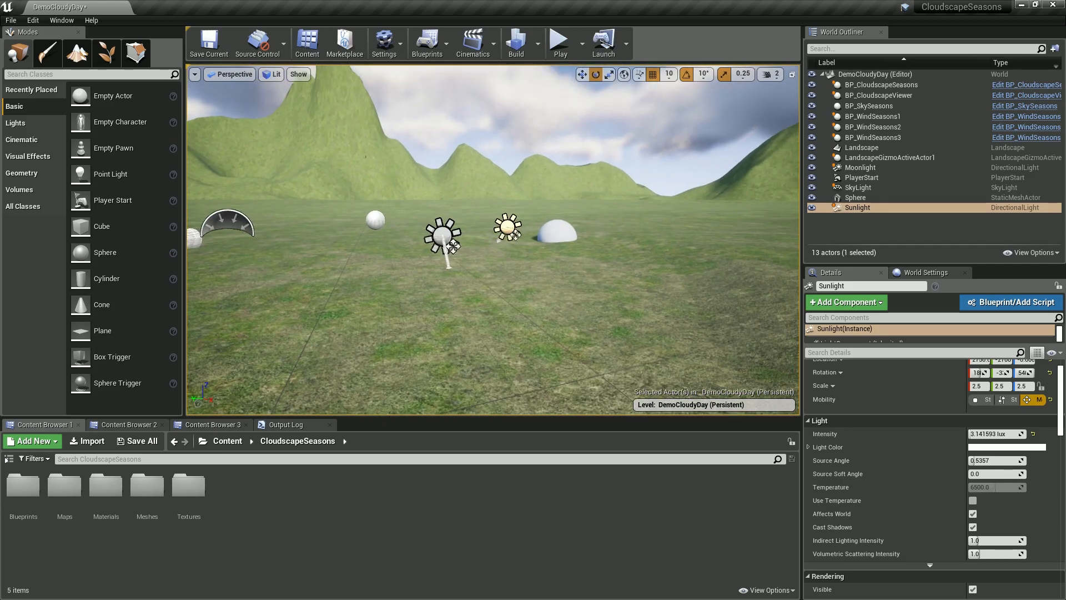
Step: Rotate the Sunlight to raise the sun higher above the plateau, and briefly play the level to check the sky
left_click_drag(532, 200, 514, 144)
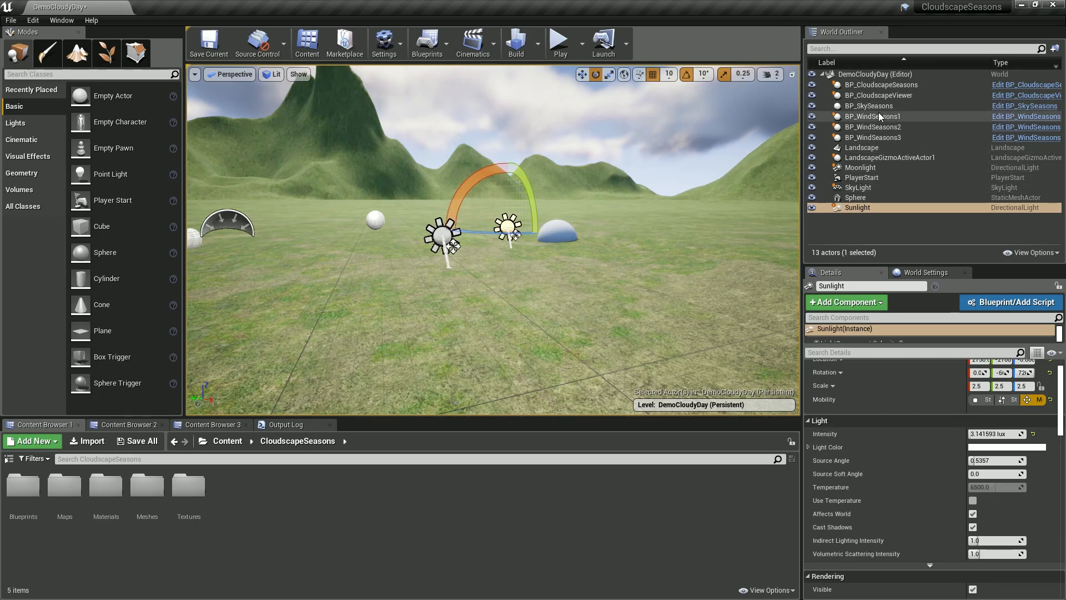
right_click_drag(476, 273, 766, 192)
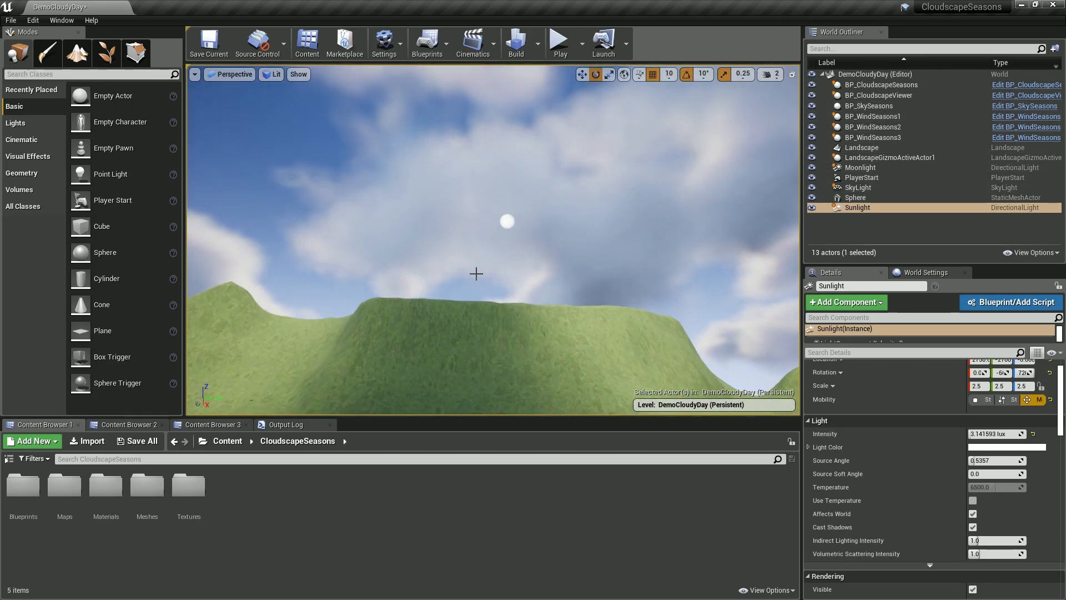
left_click(559, 42)
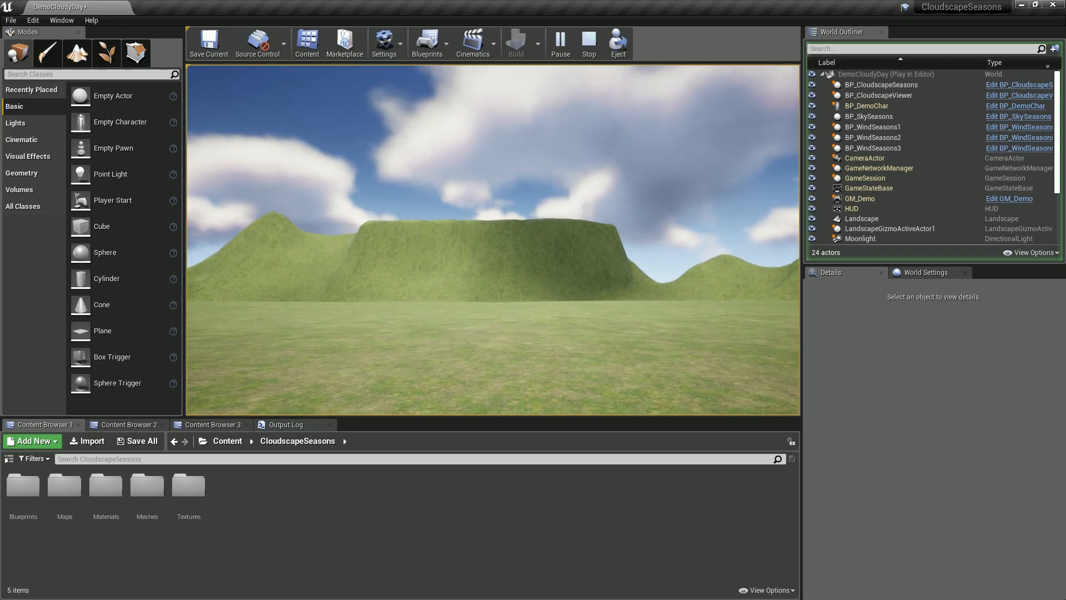
key("Escape")
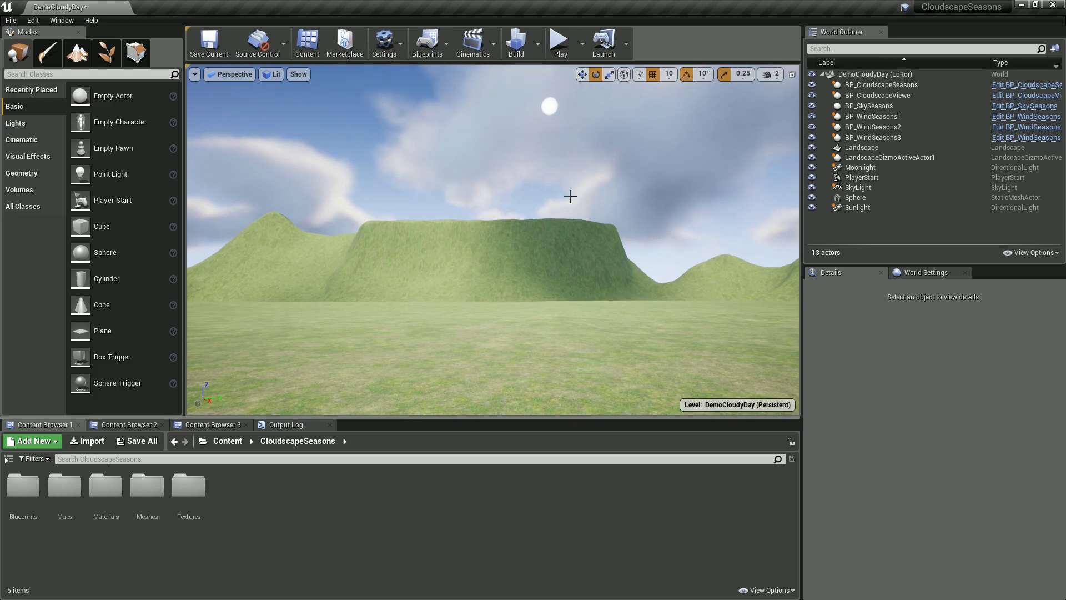
Step: Refresh the BP_SkySeasons material, run Update on BP_CloudscapeSeasons for the raised sun, and play the level to view the clouds
left_click(850, 209)
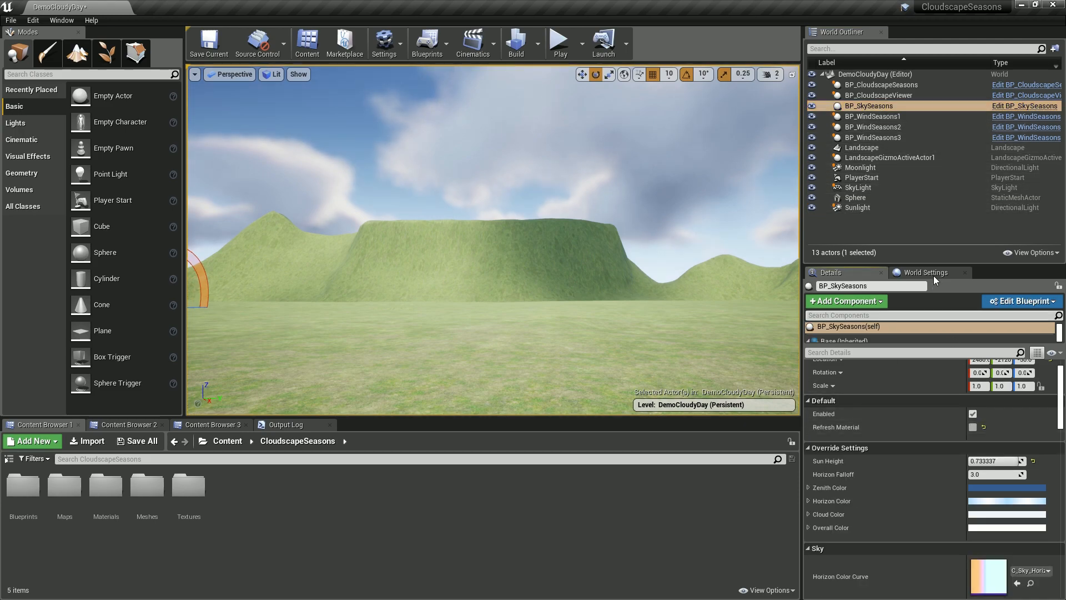
left_click(887, 86)
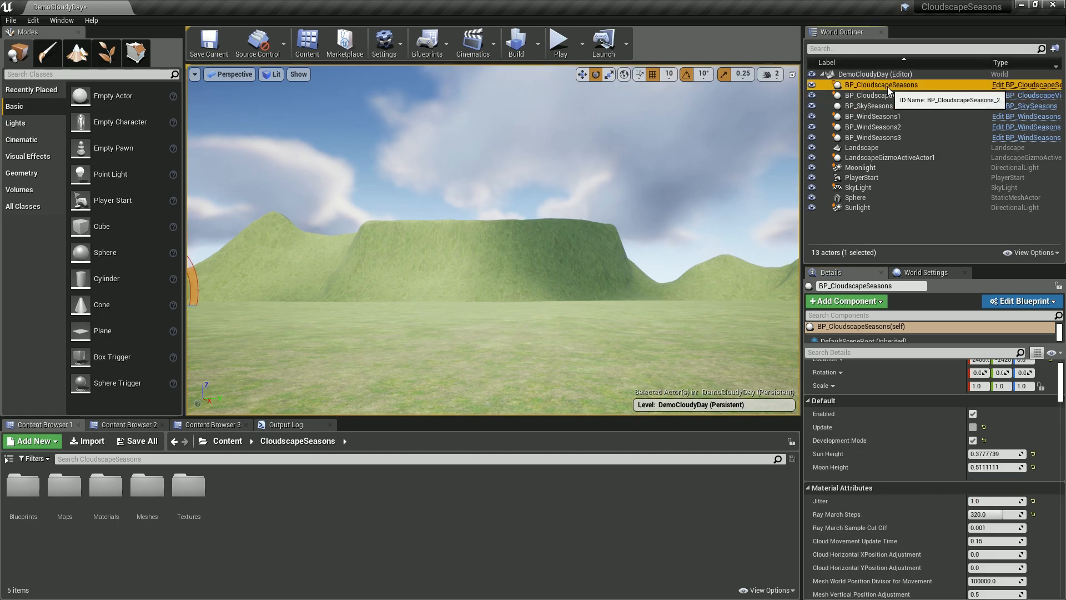
left_click(973, 428)
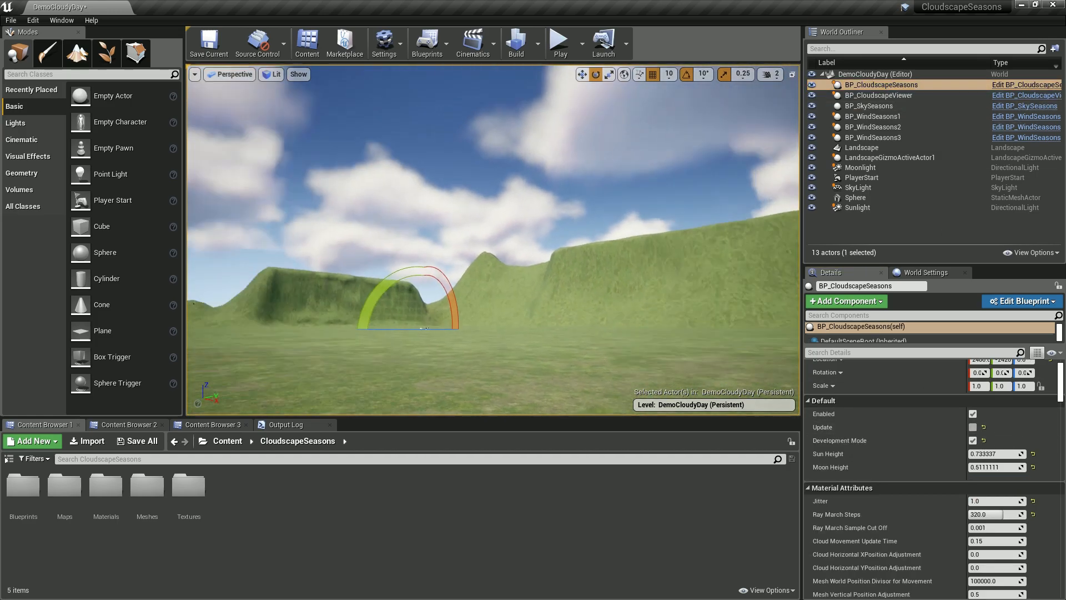
right_click_drag(493, 240, 522, 237)
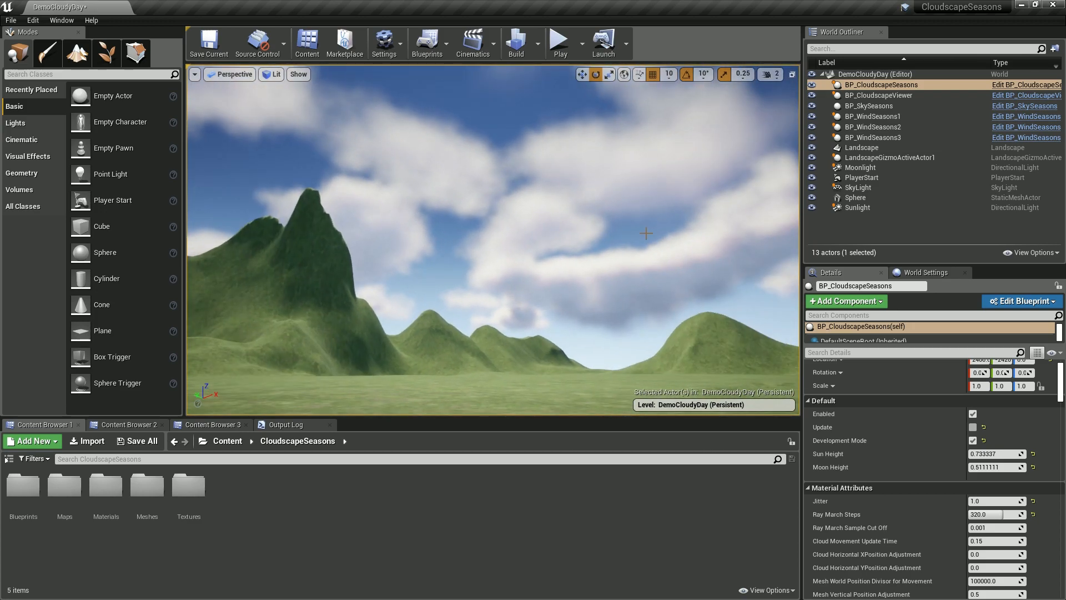
left_click(559, 42)
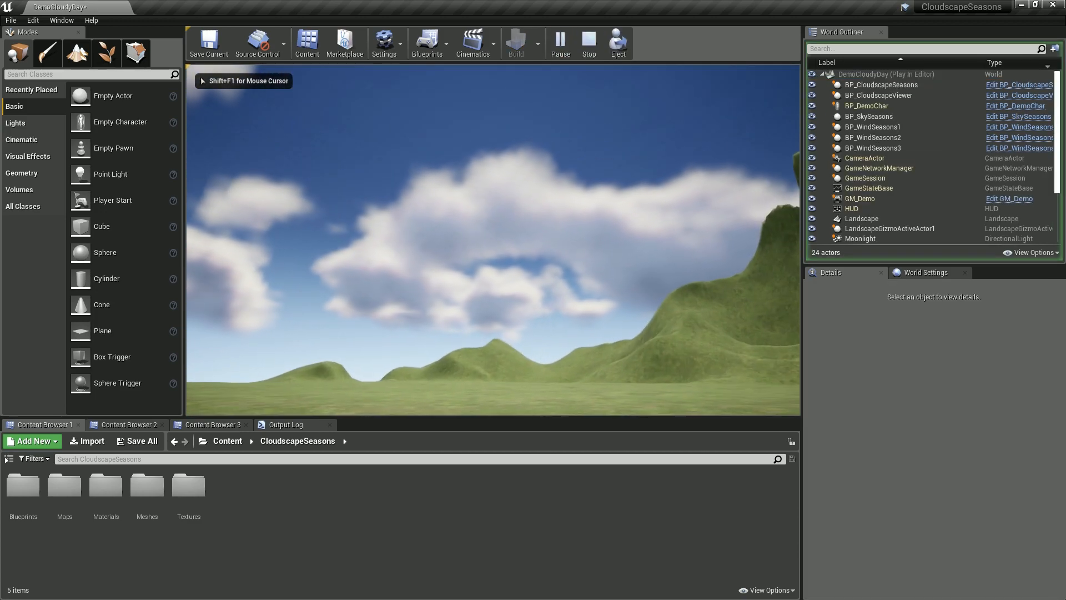
key("Escape")
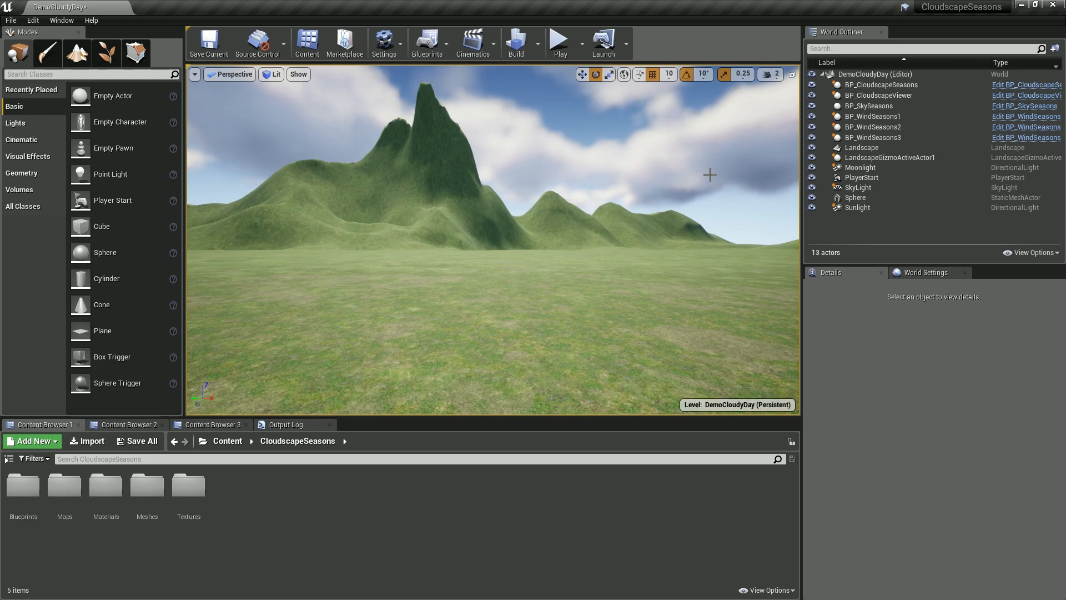
Step: Select the Sunlight and rotate it about 160 degrees so it points upward, putting the sun below the horizon
right_click_drag(709, 175, 695, 194)
left_click(855, 208)
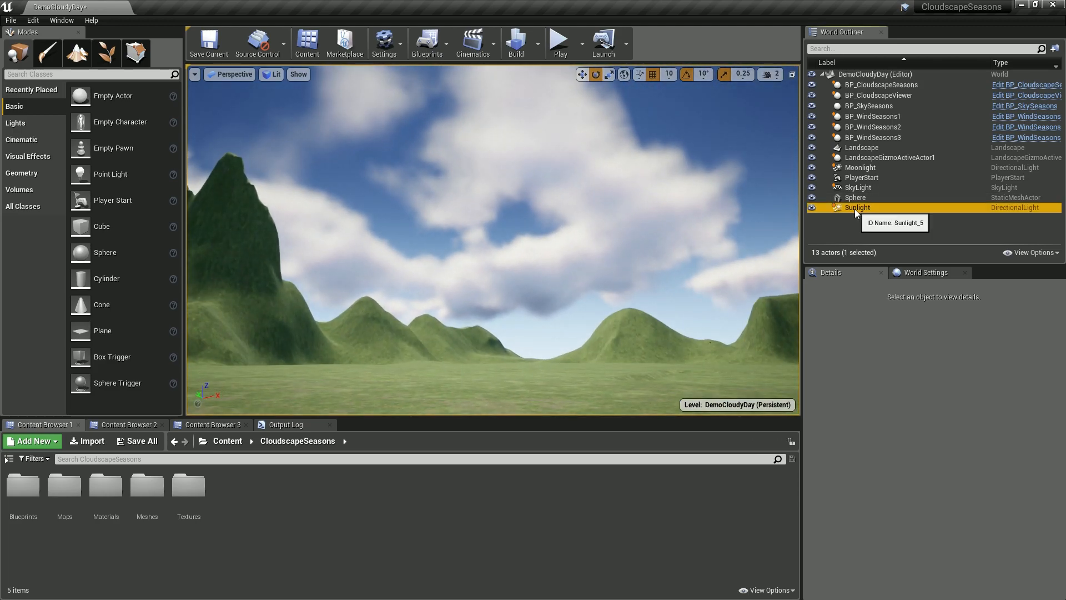
key("f")
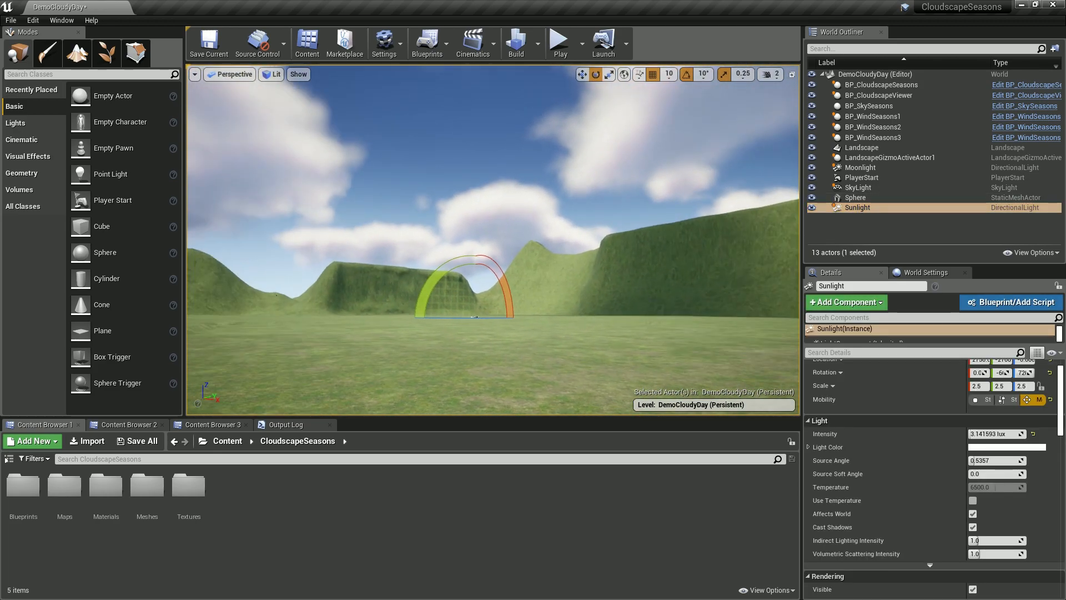
key("w")
right_click_drag(493, 240, 570, 255)
key("w")
key("w")
key("w")
key("a")
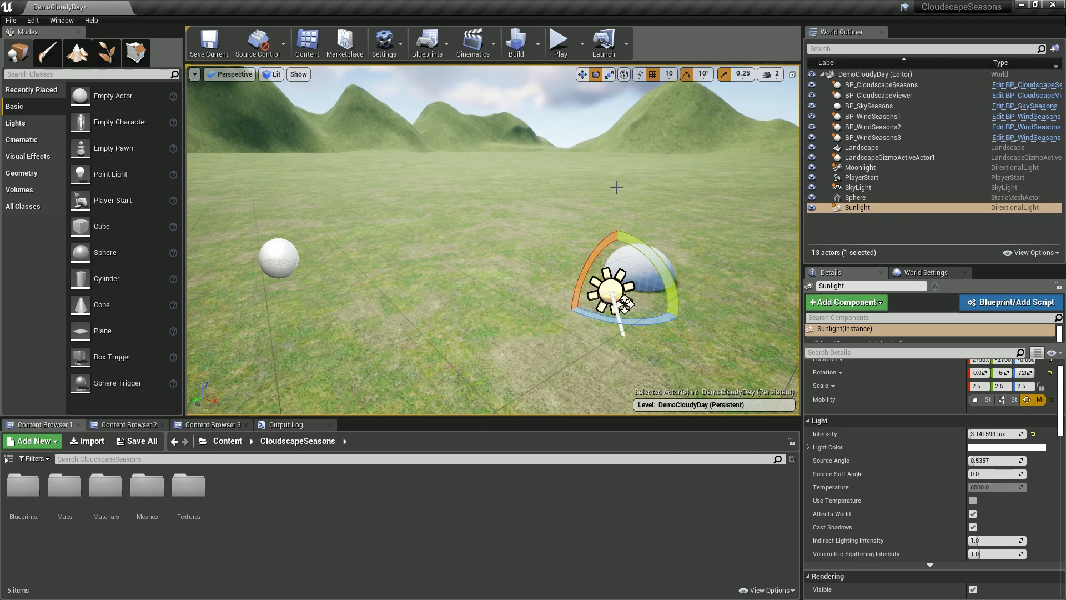
left_click_drag(665, 283, 656, 347)
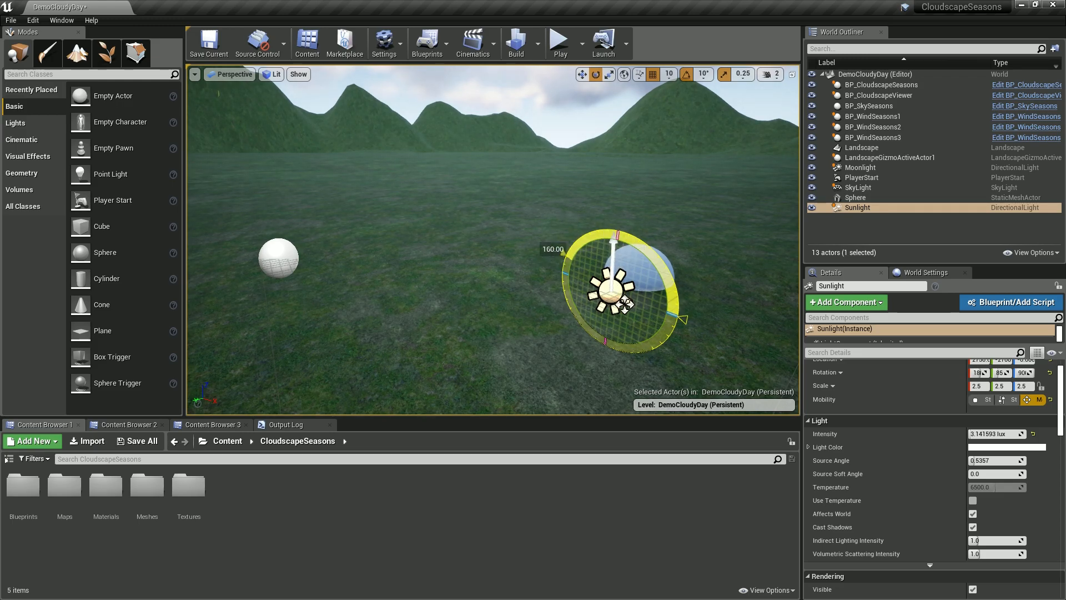
left_click_drag(656, 347, 707, 421)
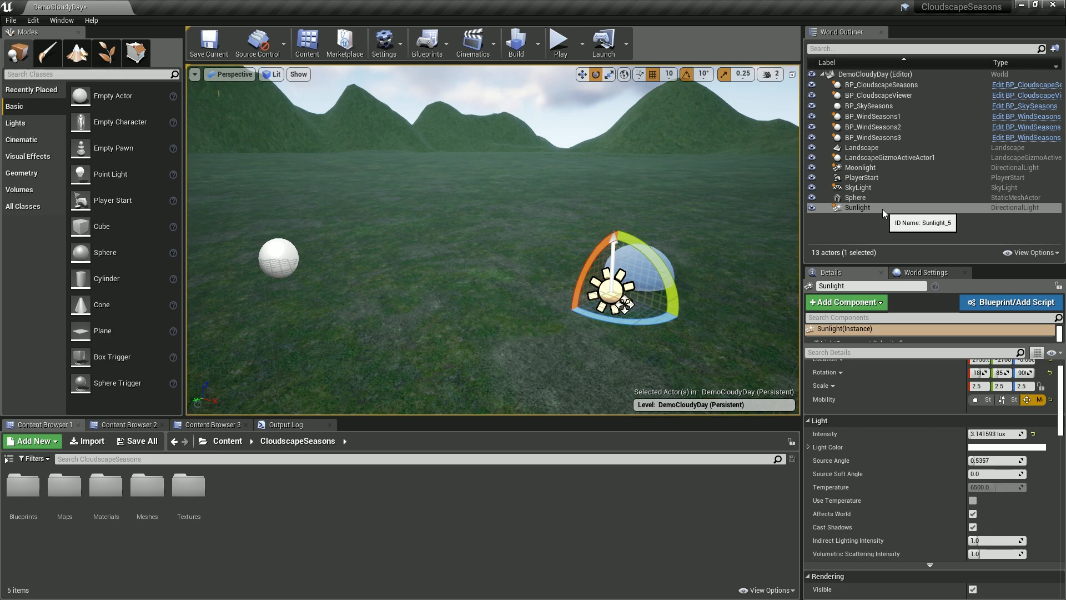
Step: Refresh the BP_SkySeasons material and run Update on BP_CloudscapeSeasons for the night sun position, and look around the landscape
left_click(879, 110)
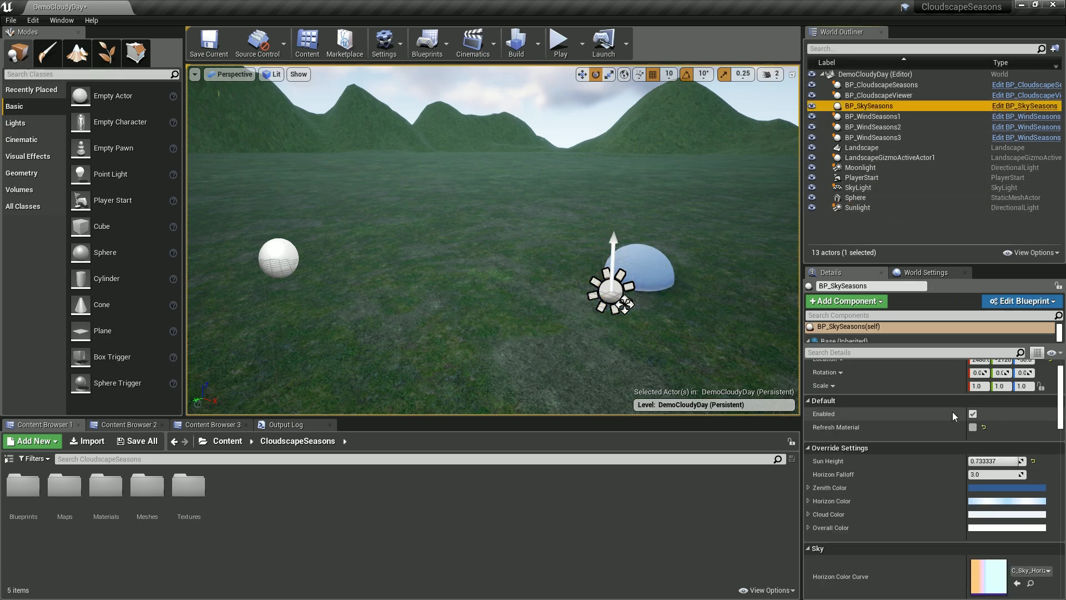
left_click(973, 428)
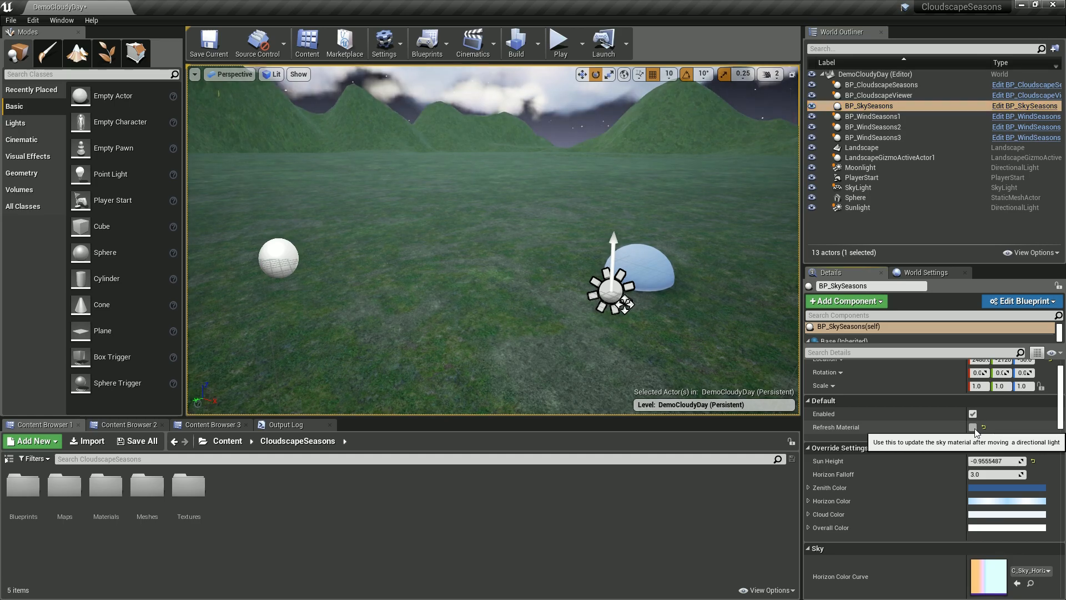
left_click(874, 86)
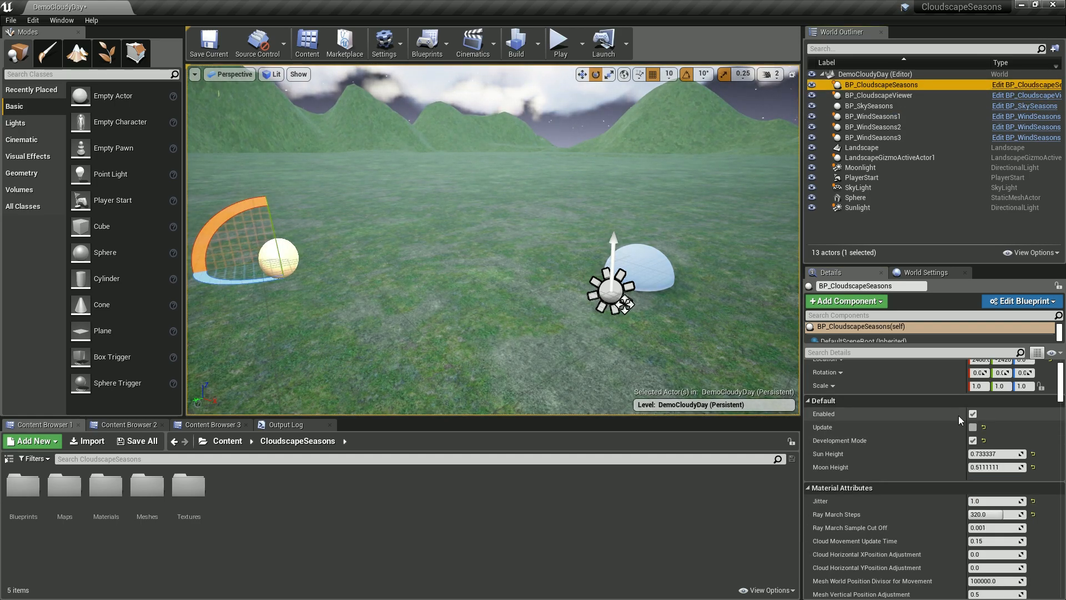
left_click(974, 427)
right_click_drag(639, 278, 658, 231)
right_click_drag(454, 167, 534, 250)
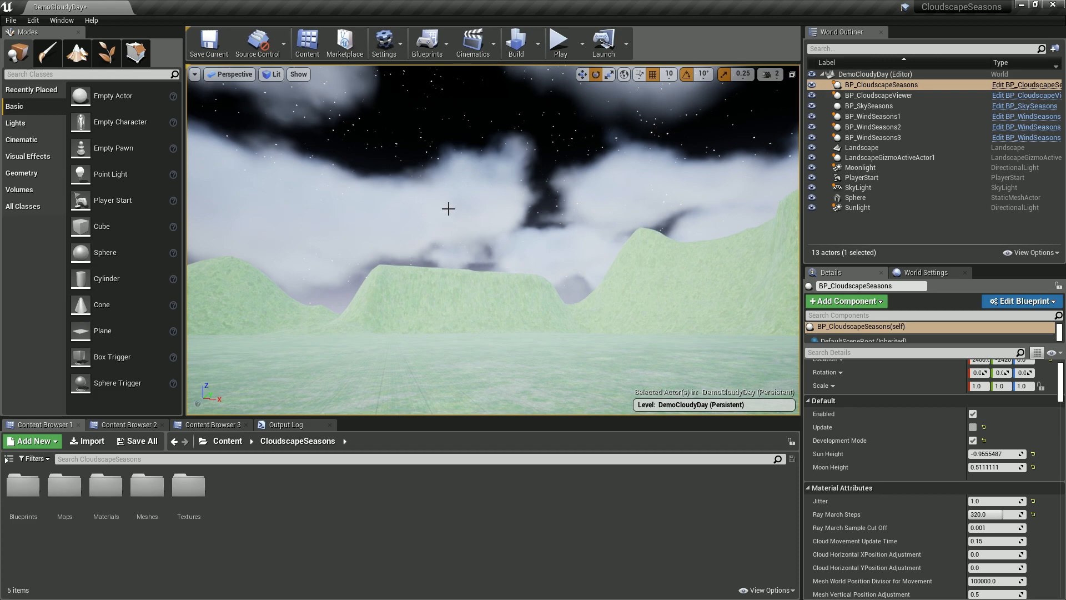
right_click_drag(660, 257, 550, 296)
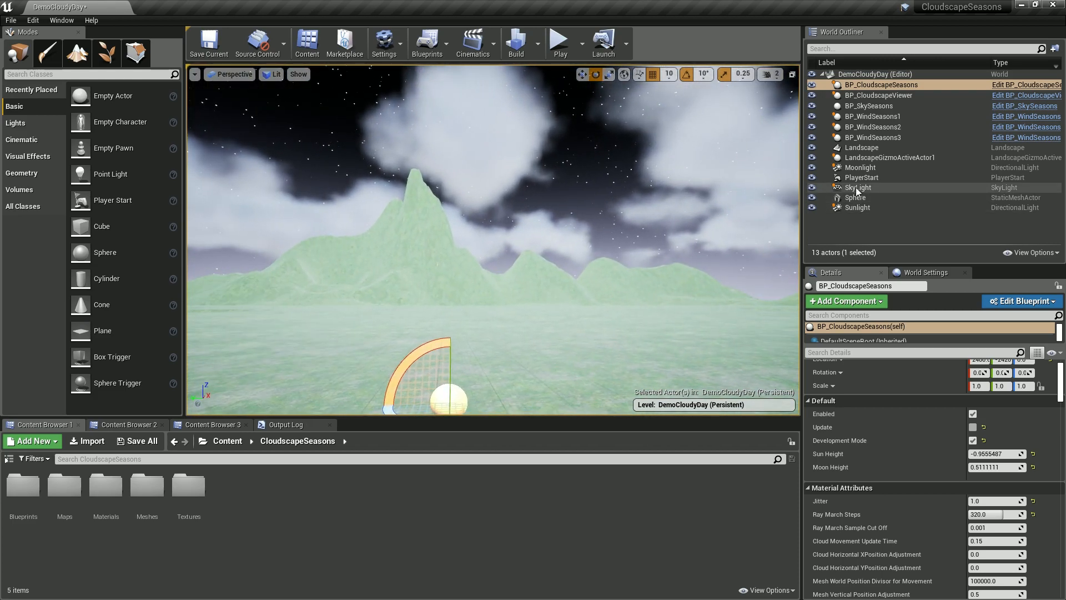
Step: Set the SkyLight's Intensity Scale to 0.1 to darken the landscape at night
left_click(860, 167)
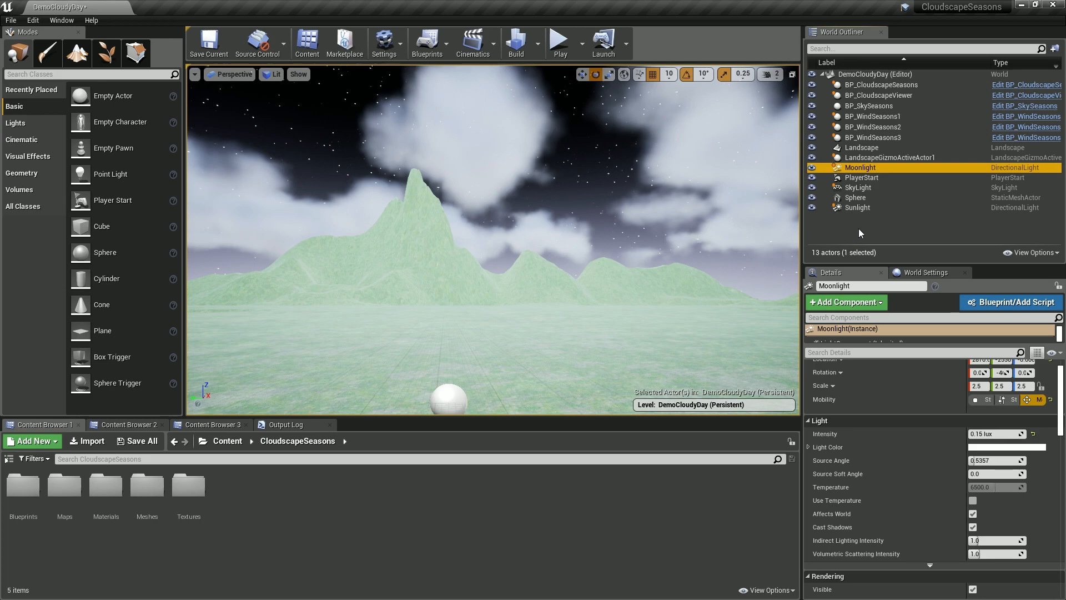
left_click(864, 187)
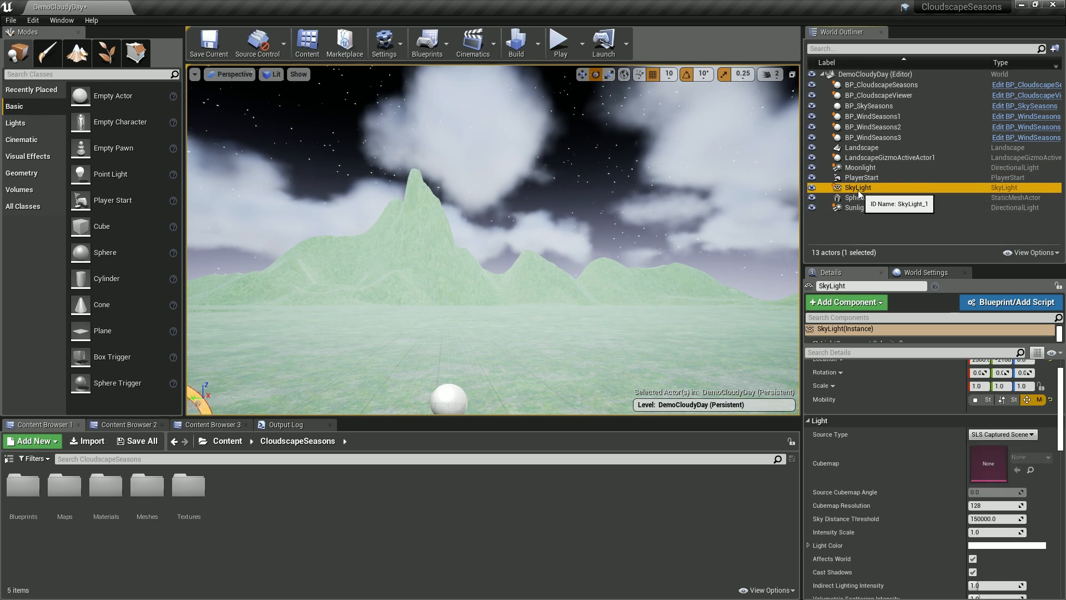
left_click(993, 532)
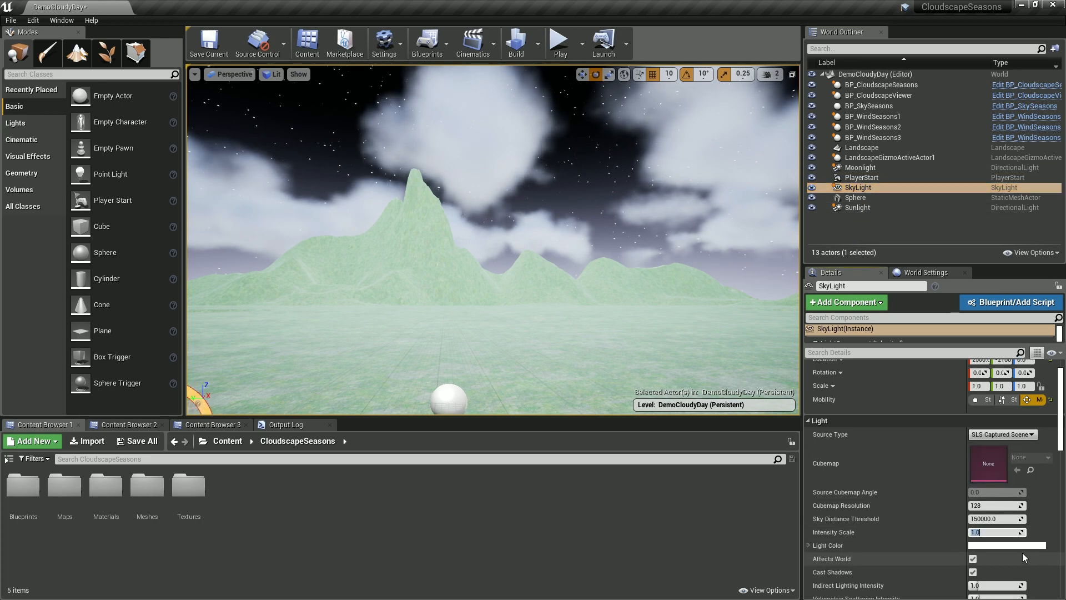
type("0.1")
key("Return")
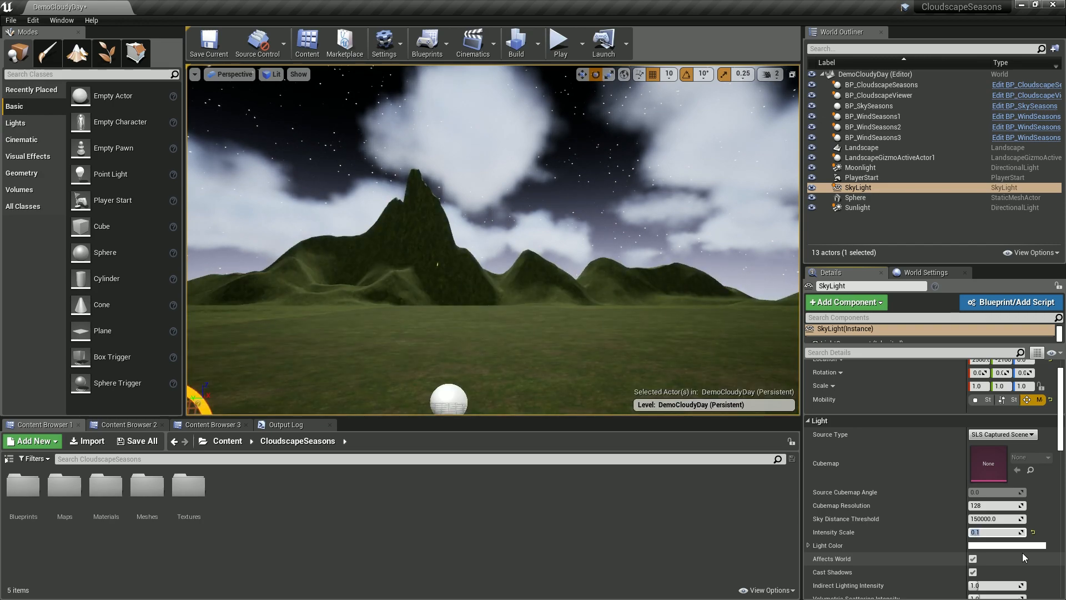
Step: Set the Moonlight's intensity to 0.1 lux and inspect the night clouds around the moon
left_click(862, 168)
left_click(978, 431)
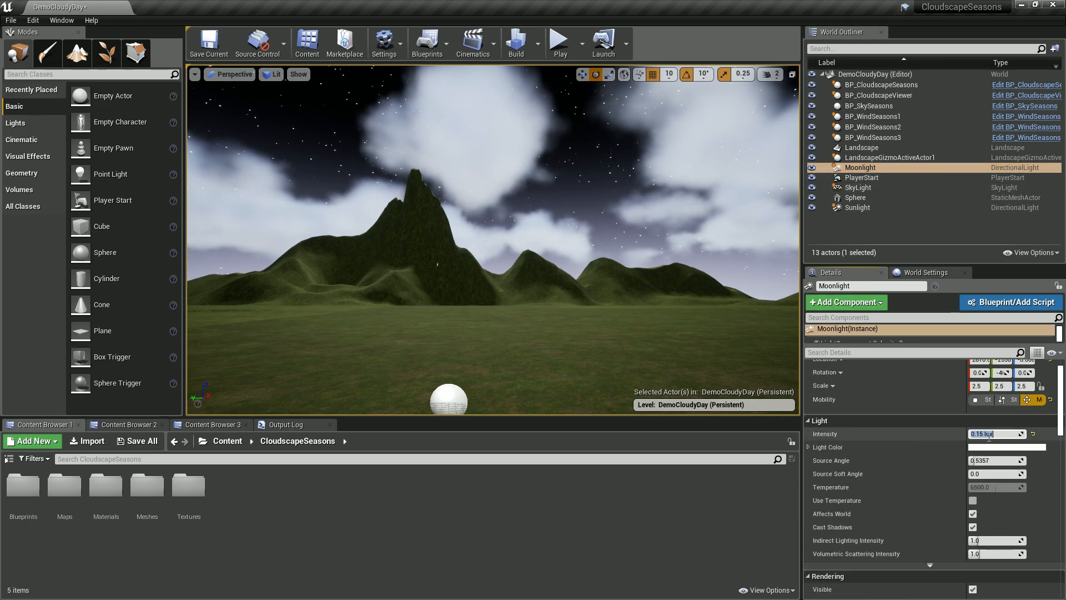
type(".1")
key("Return")
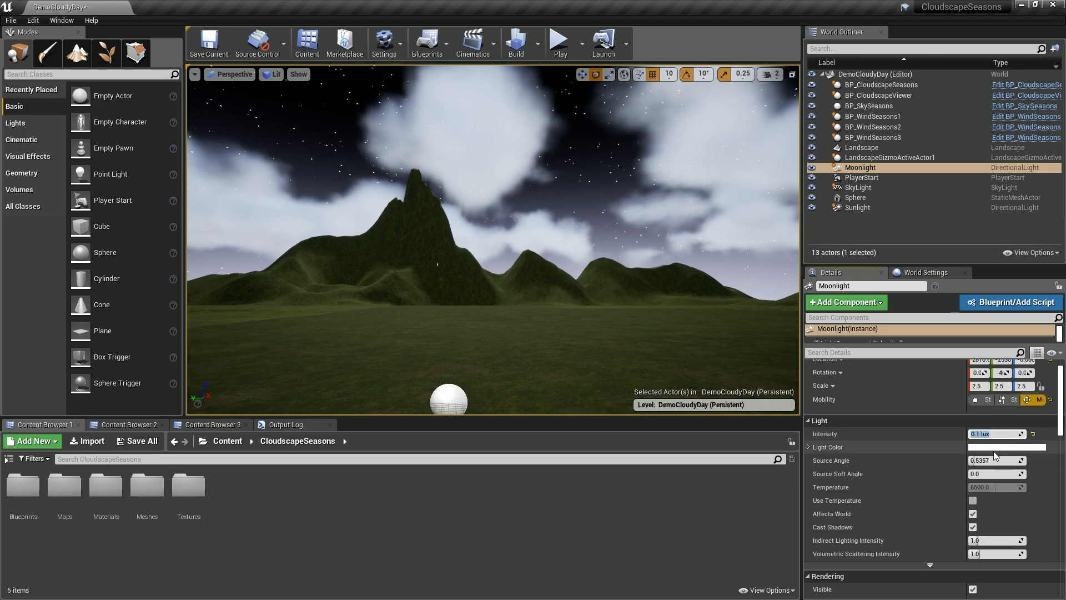
right_click_drag(572, 191, 618, 228)
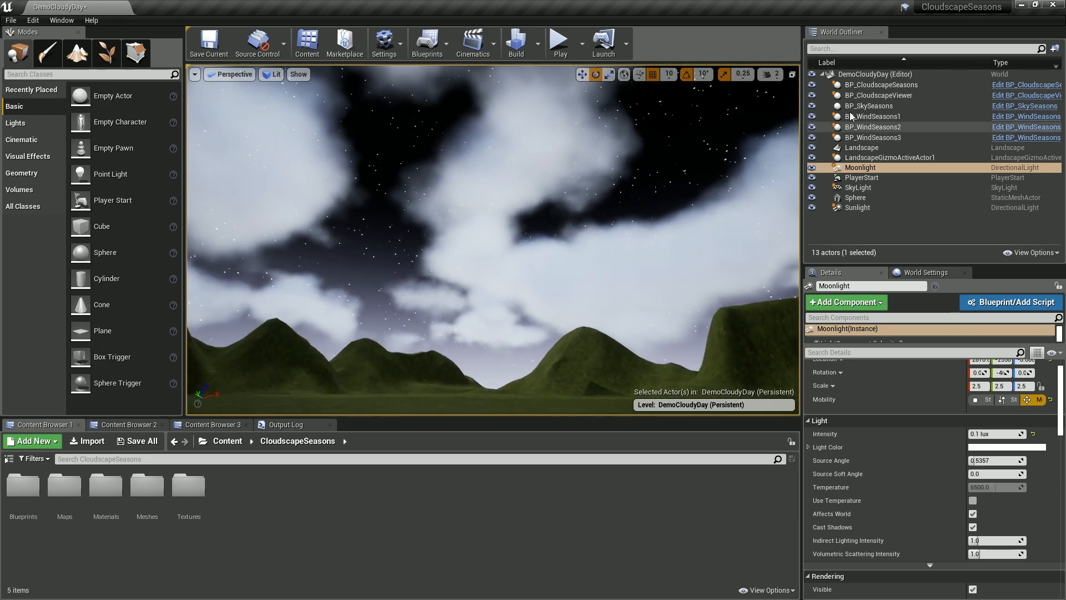
left_click(866, 84)
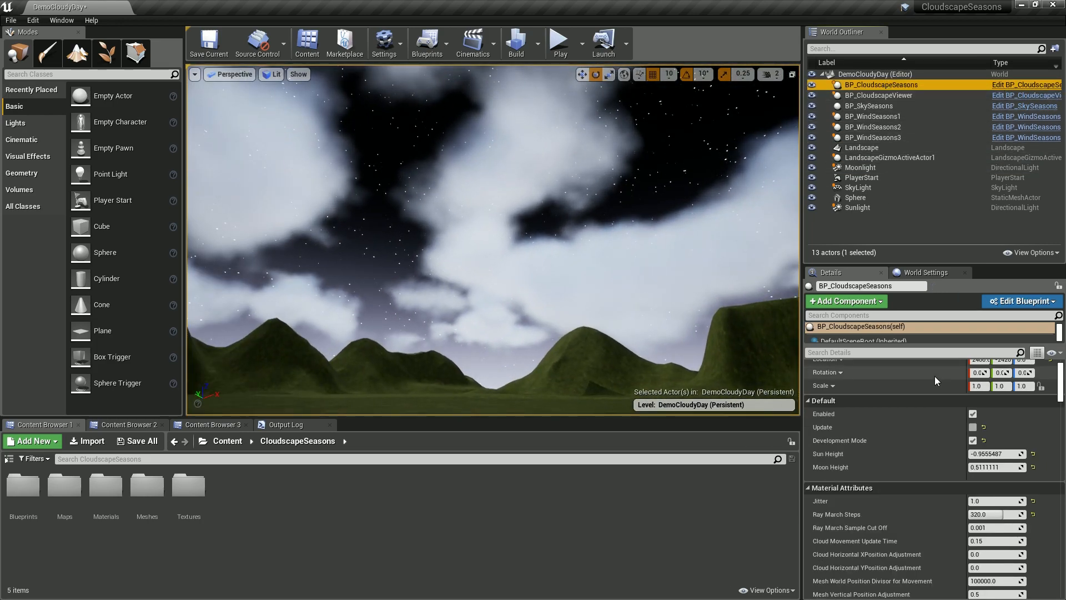
right_click_drag(605, 174, 562, 207)
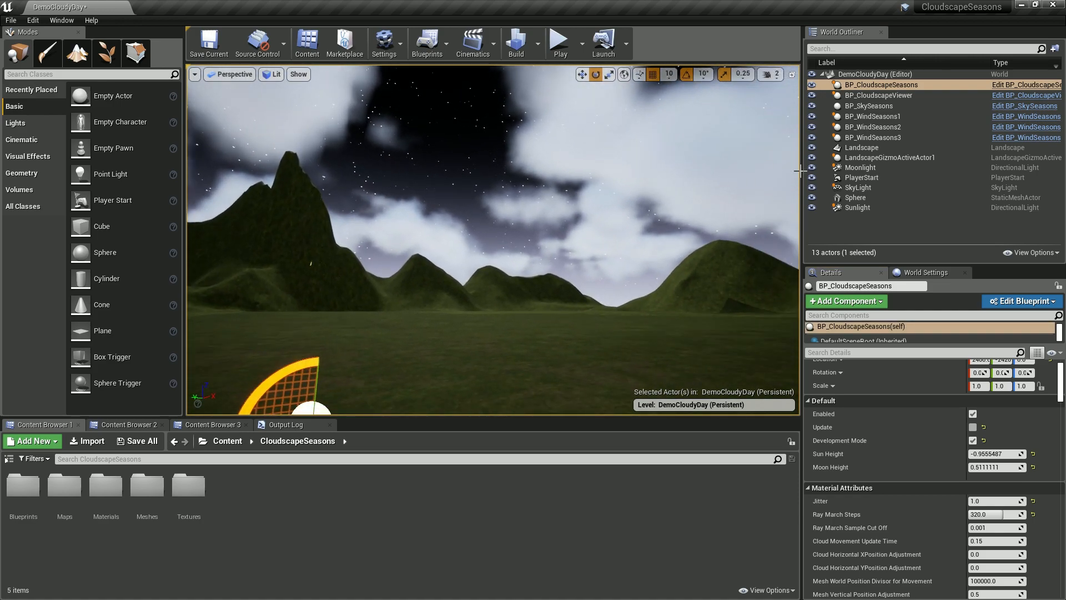
right_click_drag(651, 190, 650, 113)
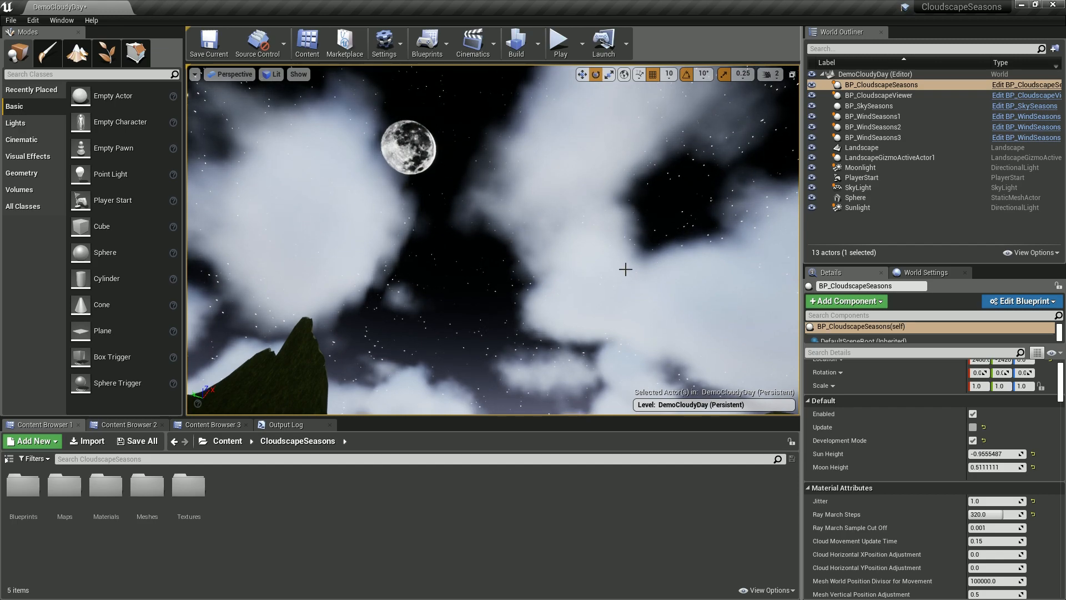
Step: Enable Update Day Night Transitions on BP_SkySeasons and set its Light Intensity at Day to 0.5
left_click(864, 108)
left_click(868, 85)
left_click(865, 105)
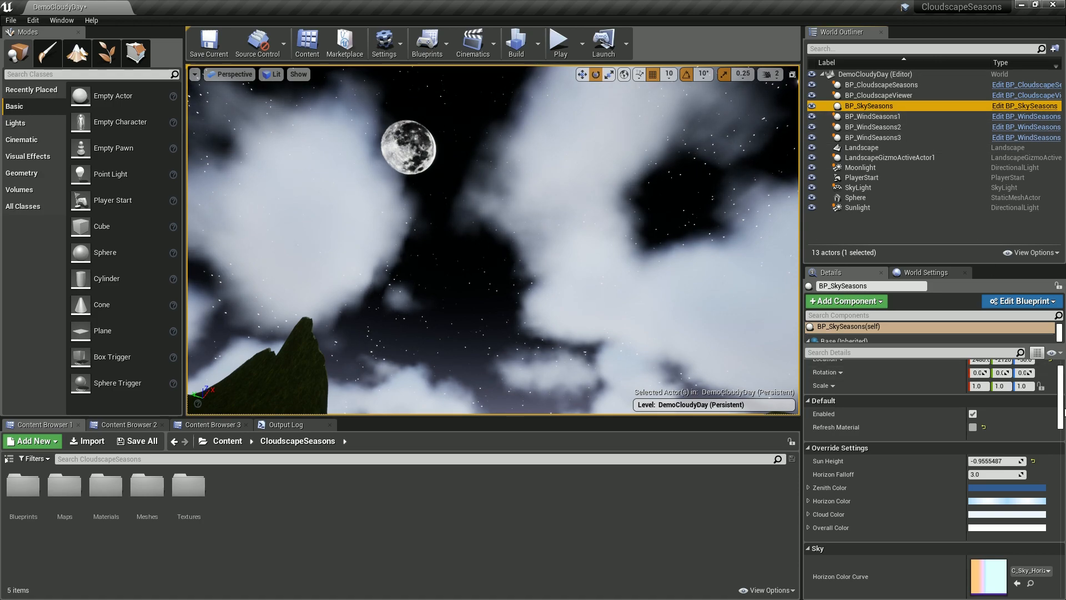
left_click_drag(1059, 410, 1052, 549)
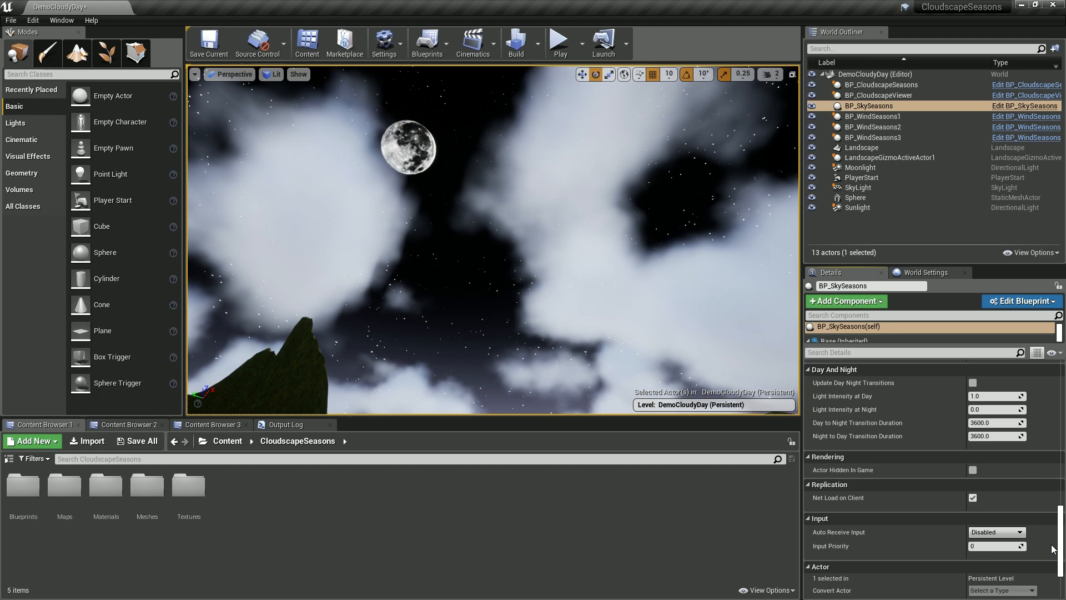
left_click(973, 383)
left_click(994, 395)
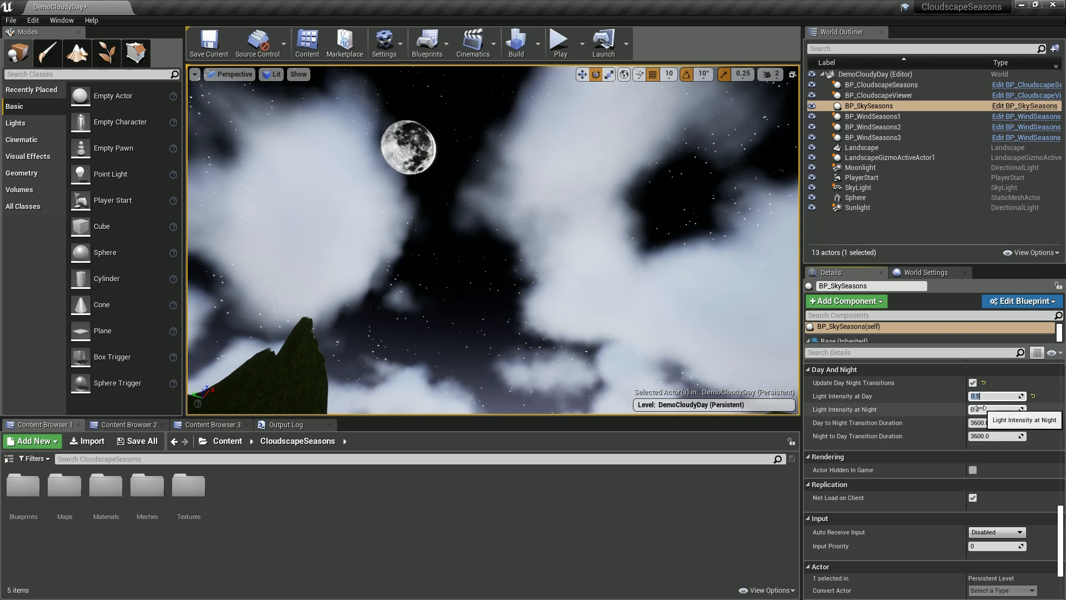
Step: Set both the Day to Night and Night to Day Transition Duration of BP_SkySeasons to 30.0 seconds
left_click(990, 424)
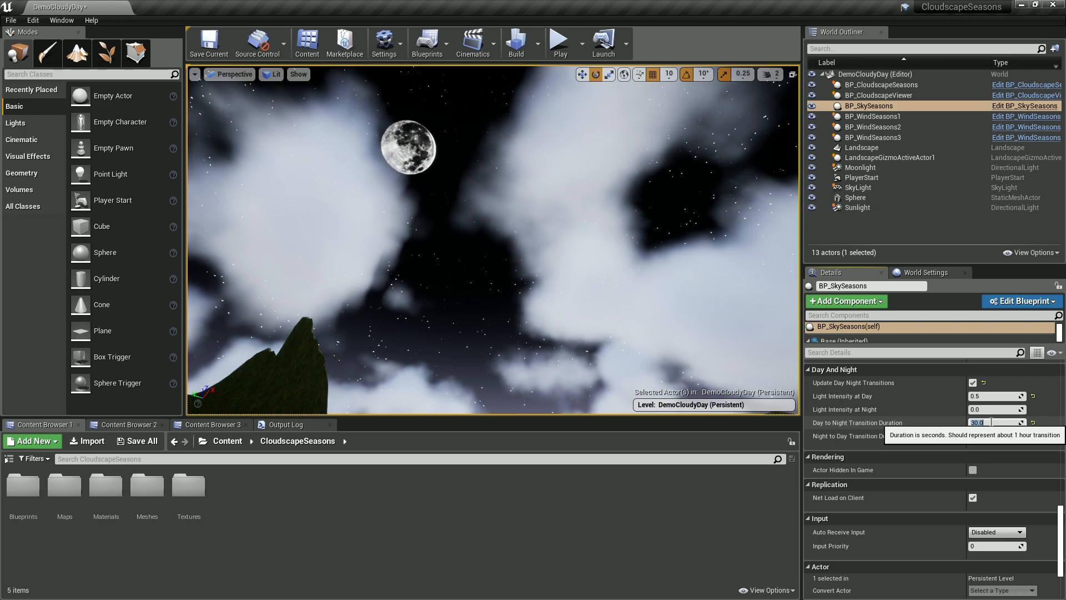
key("Tab")
type("30.0")
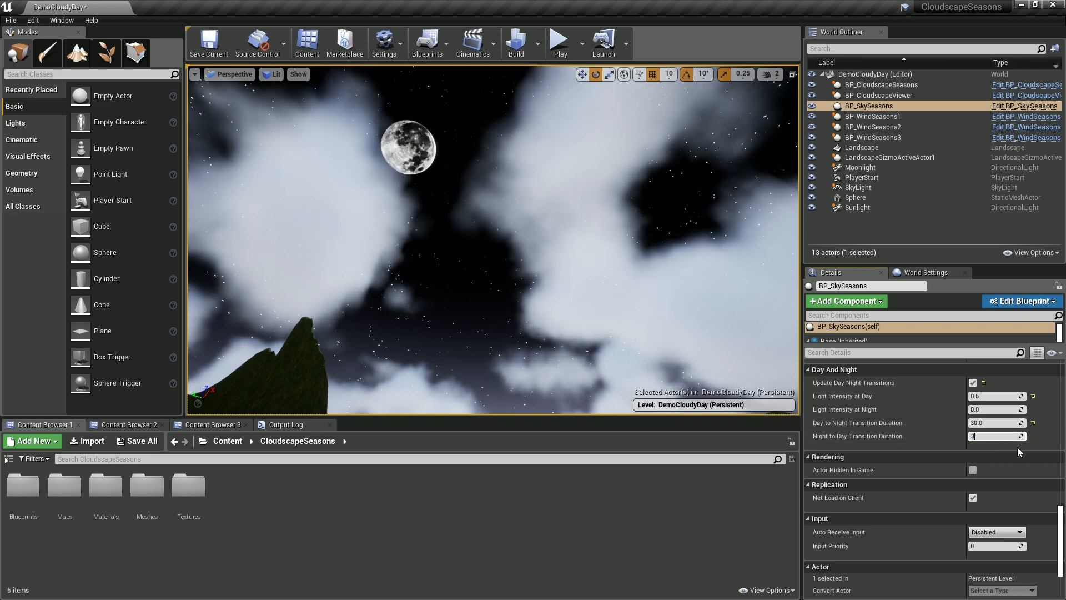
Step: Play the level in the editor to preview the night sky and landscape, and stop the session
left_click(559, 41)
left_click(576, 214)
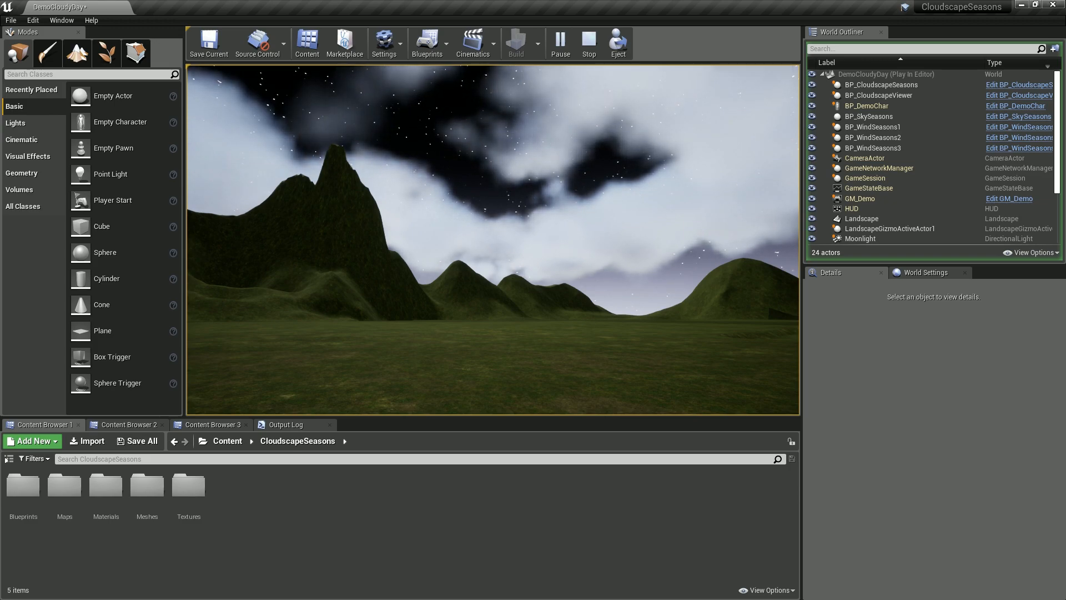
key("Escape")
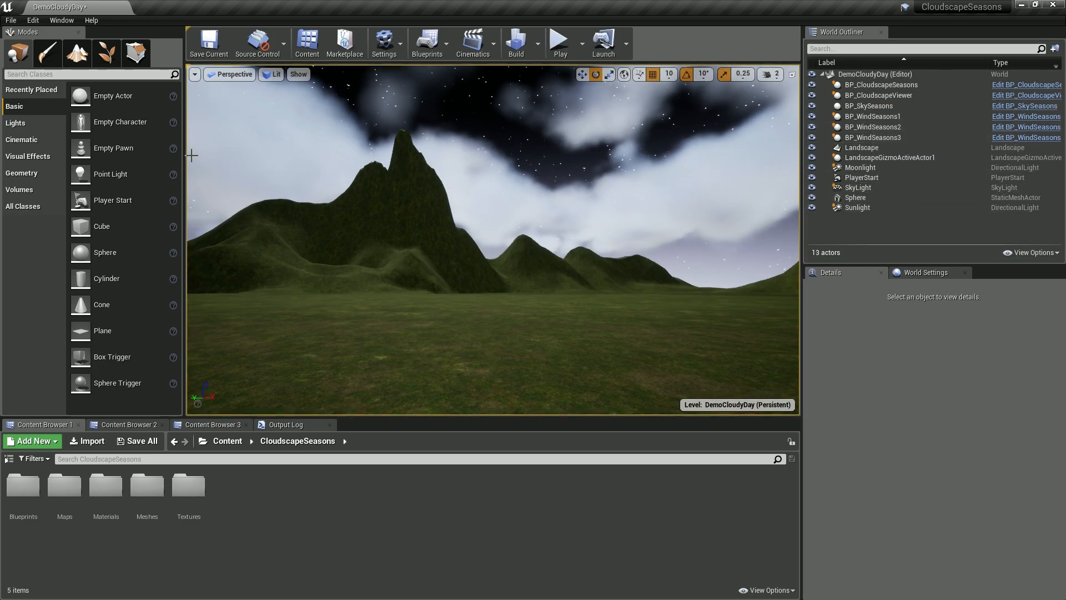
Step: Place a Post Process Volume on the grass in front of the mountains
left_click(27, 157)
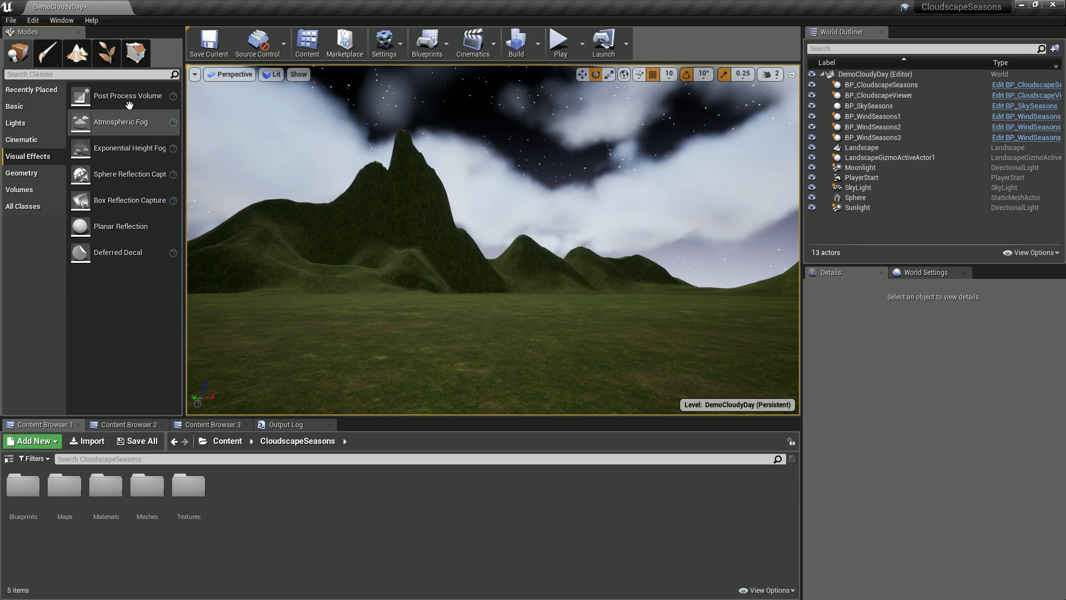
left_click_drag(119, 96, 571, 361)
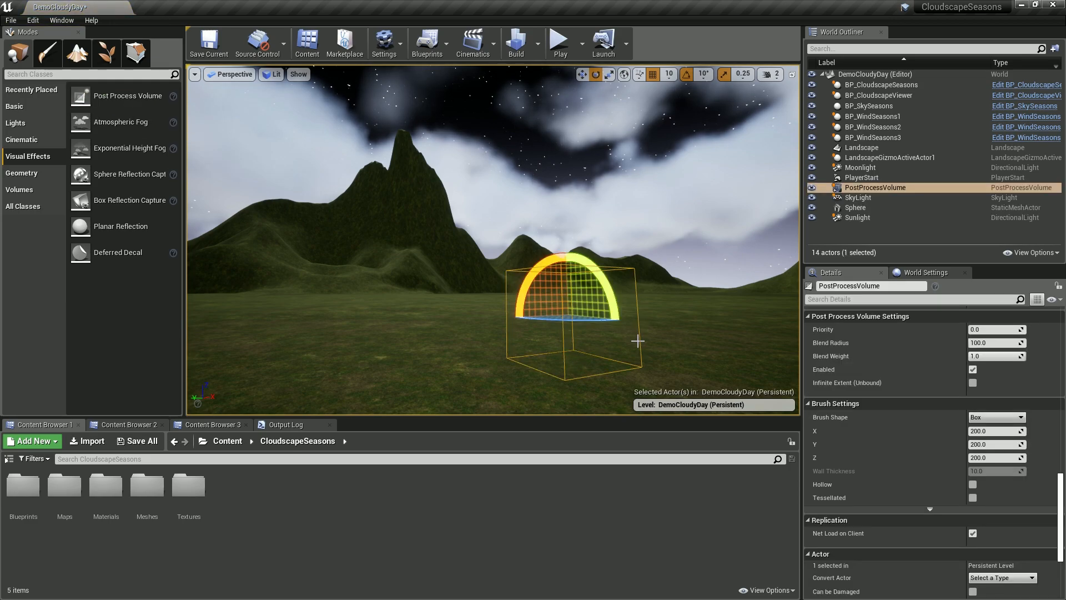
Step: Enable Metering Mode, Min Brightness and Max Brightness in the Post Process Volume's Exposure settings, with both brightness values set to 1.0
scroll(863, 444, "down", 5)
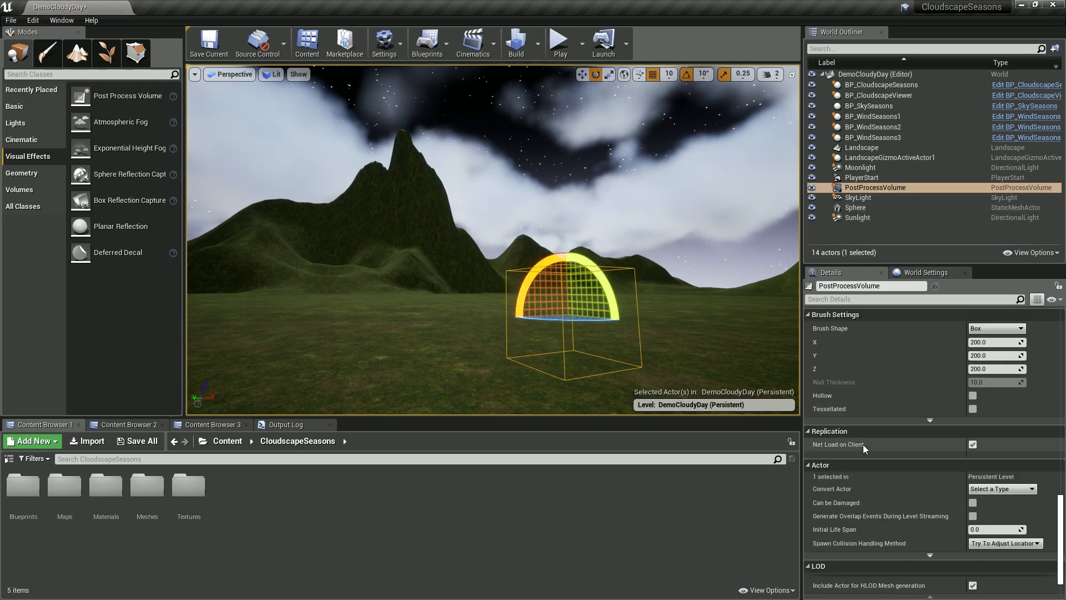
scroll(974, 349, "up", 10)
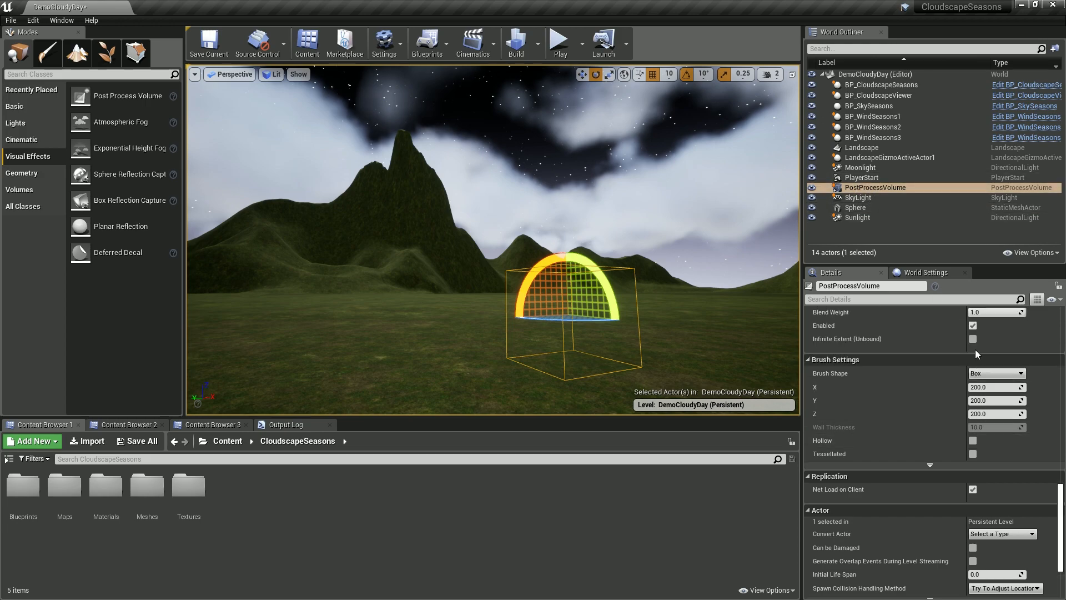
scroll(830, 363, "up", 1)
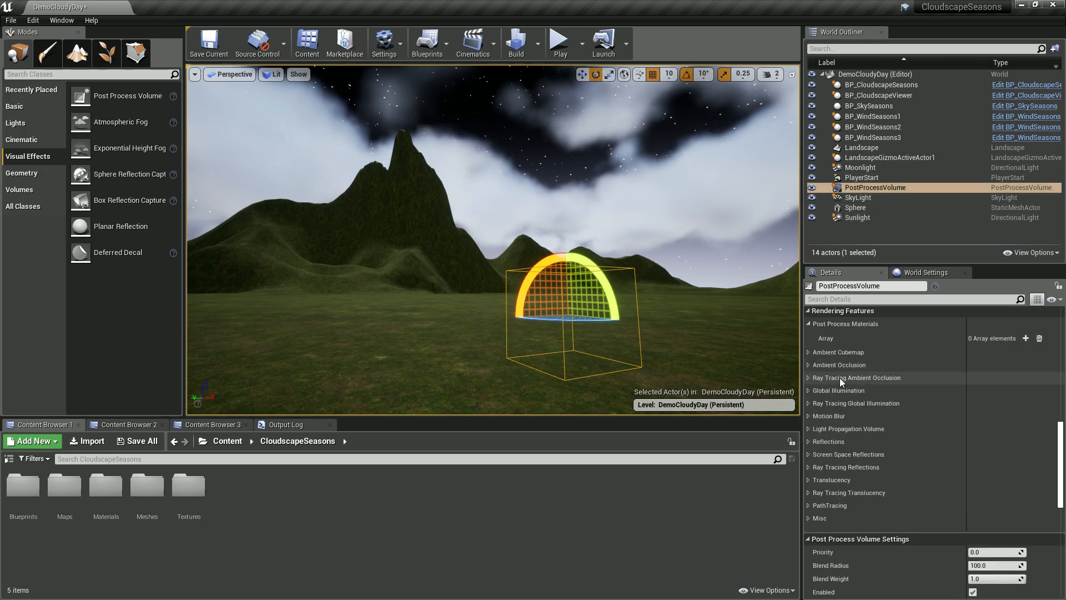
scroll(811, 359, "up", 6)
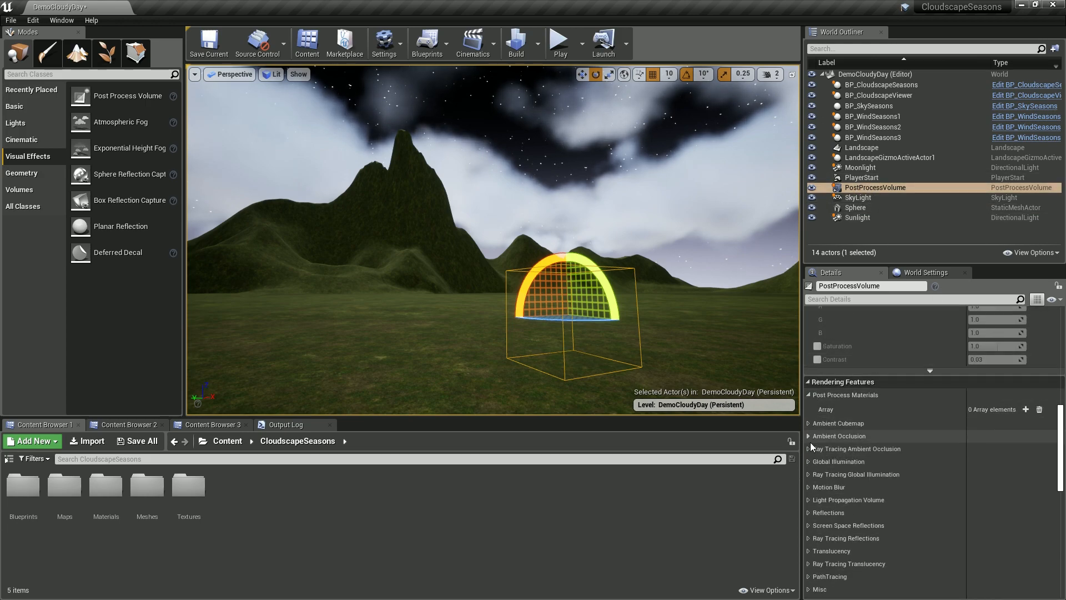
scroll(814, 435, "up", 1)
left_click_drag(1061, 435, 1062, 360)
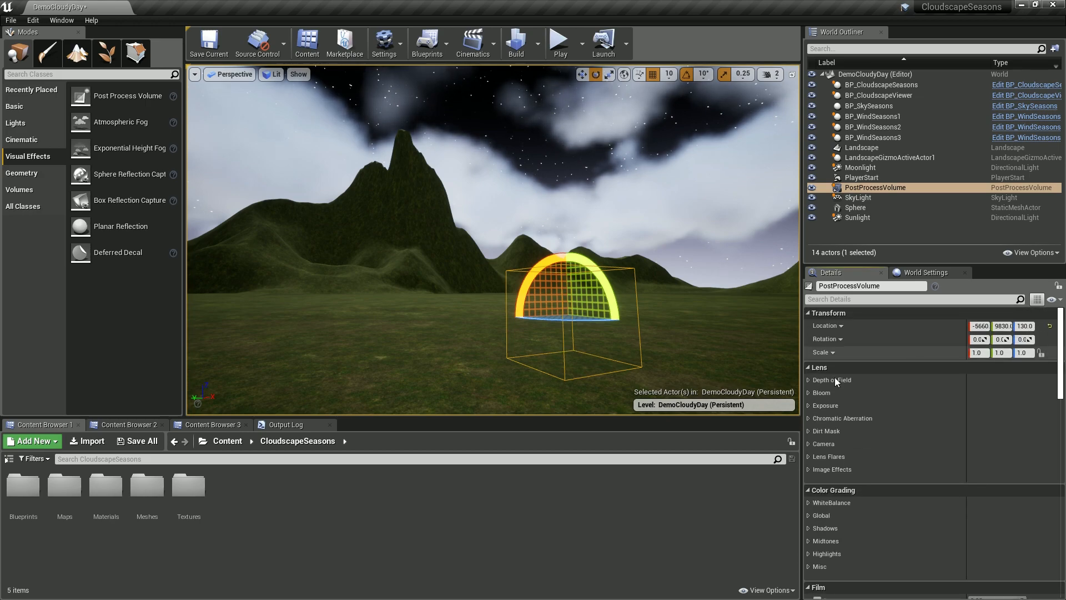
left_click(809, 405)
left_click(823, 419)
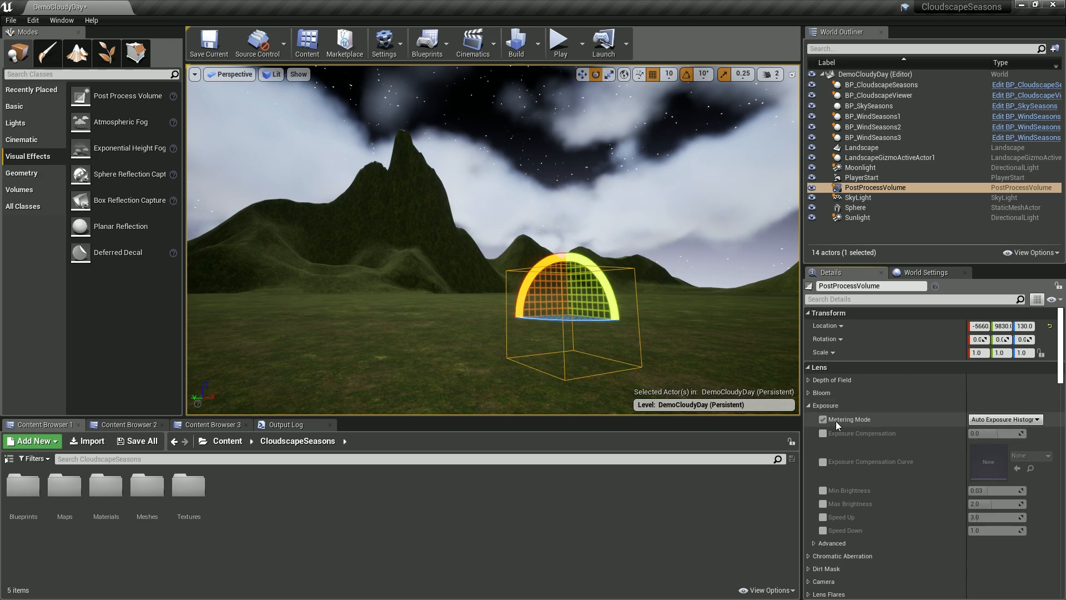
left_click(822, 490)
type("1")
left_click(822, 503)
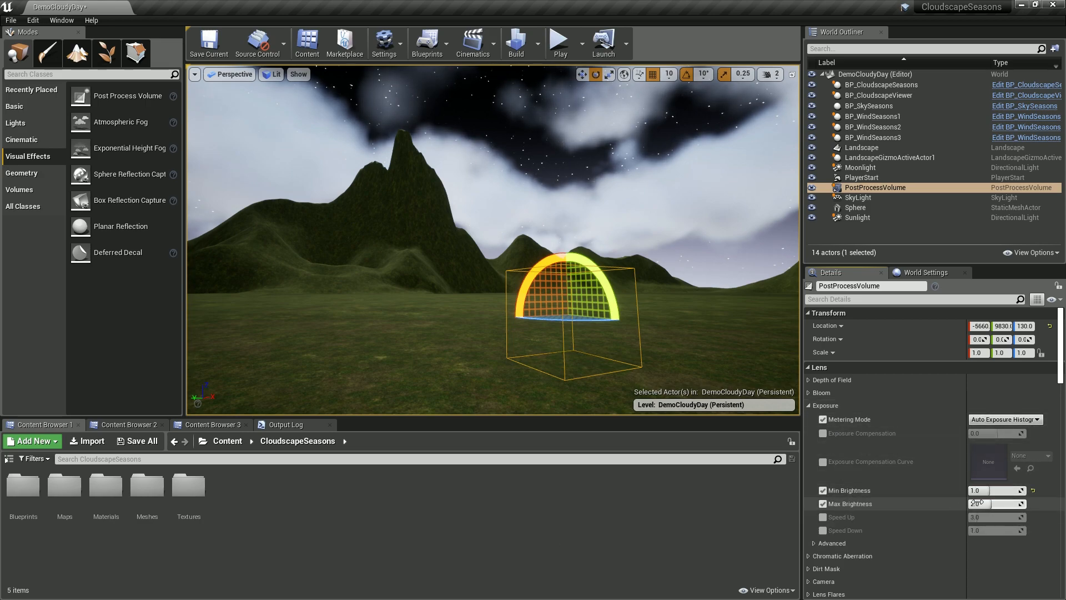
type("1")
left_click(988, 490)
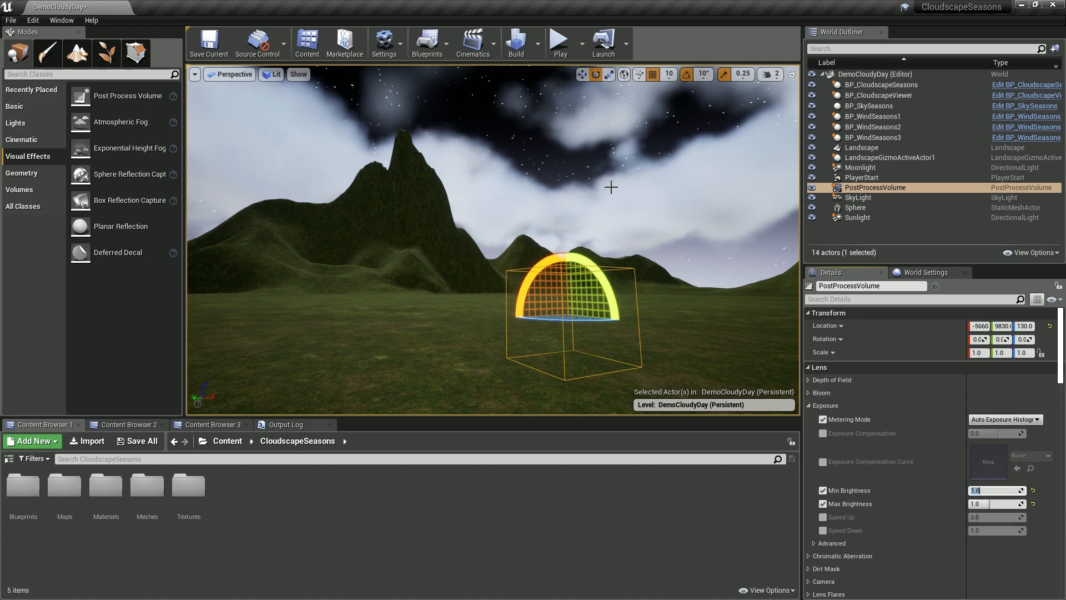
Step: Play the level to check the night exposure, stop the session, and look around the landscape
left_click(560, 43)
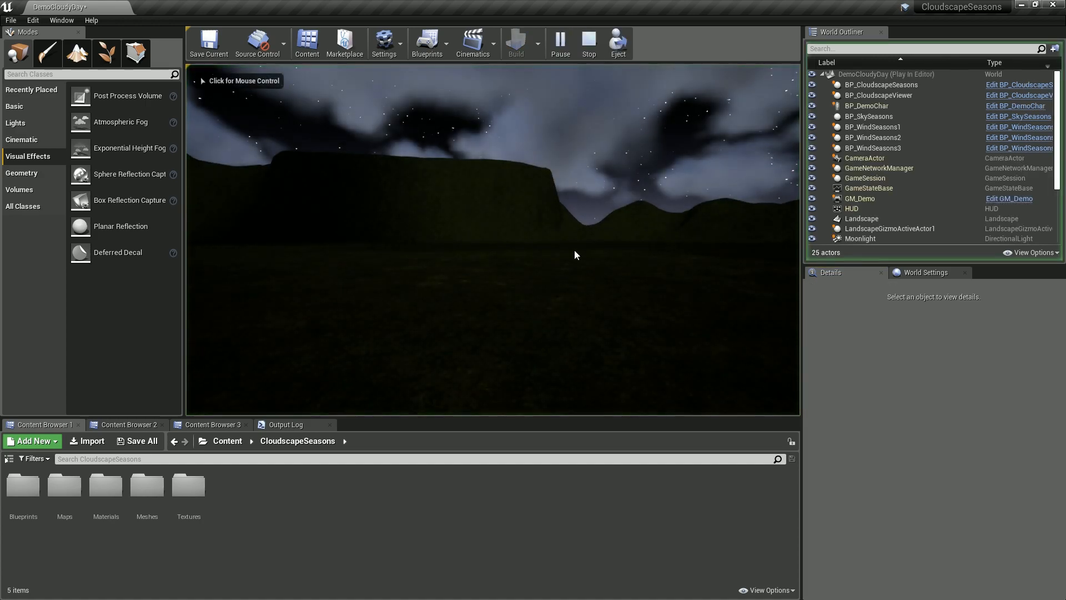
left_click(201, 78)
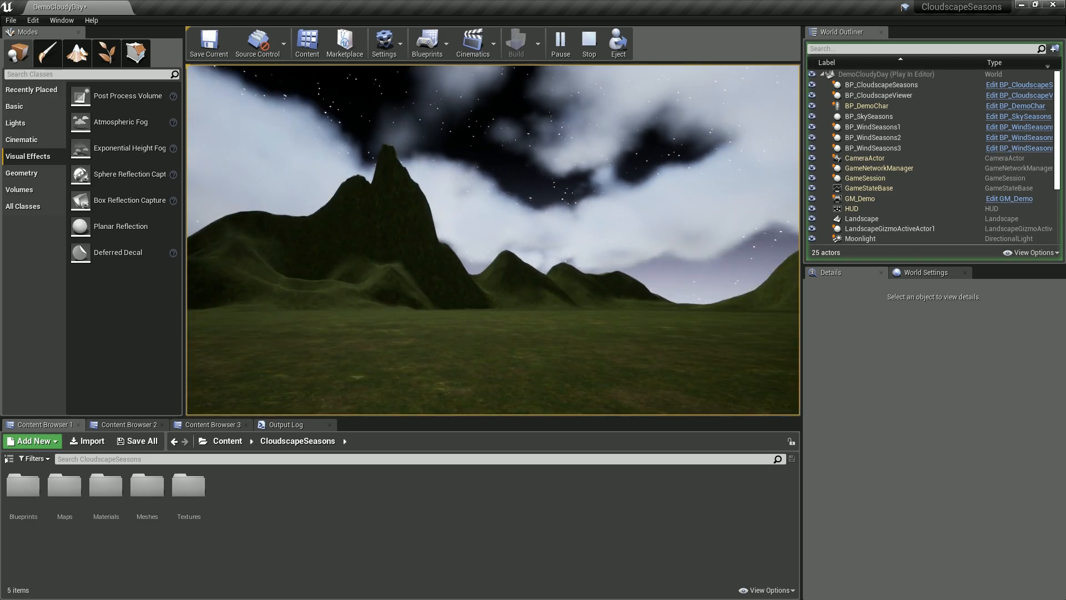
key("Escape")
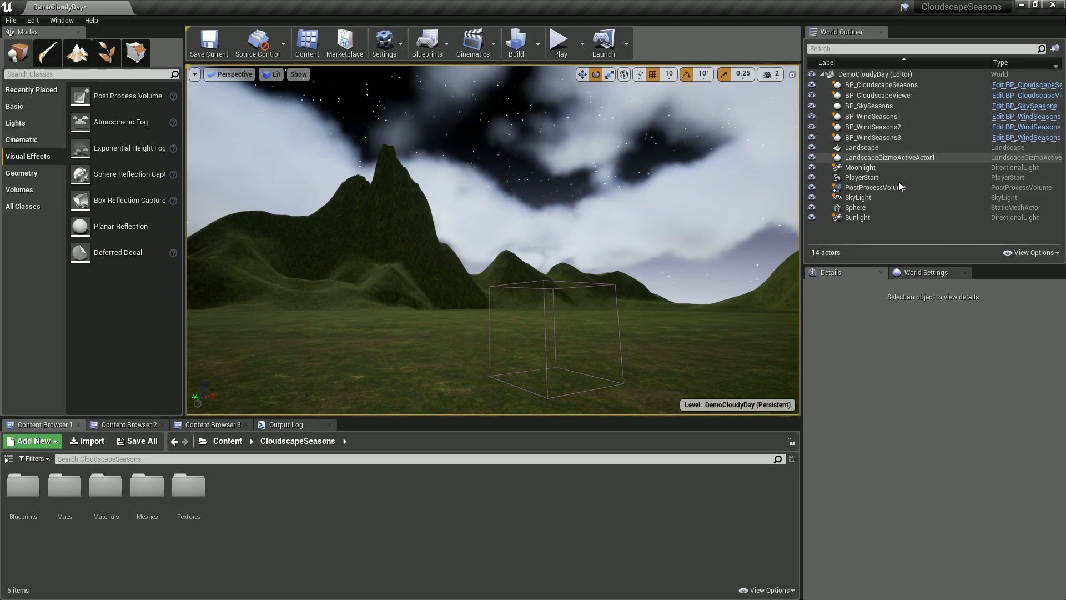
right_click_drag(645, 199, 645, 198)
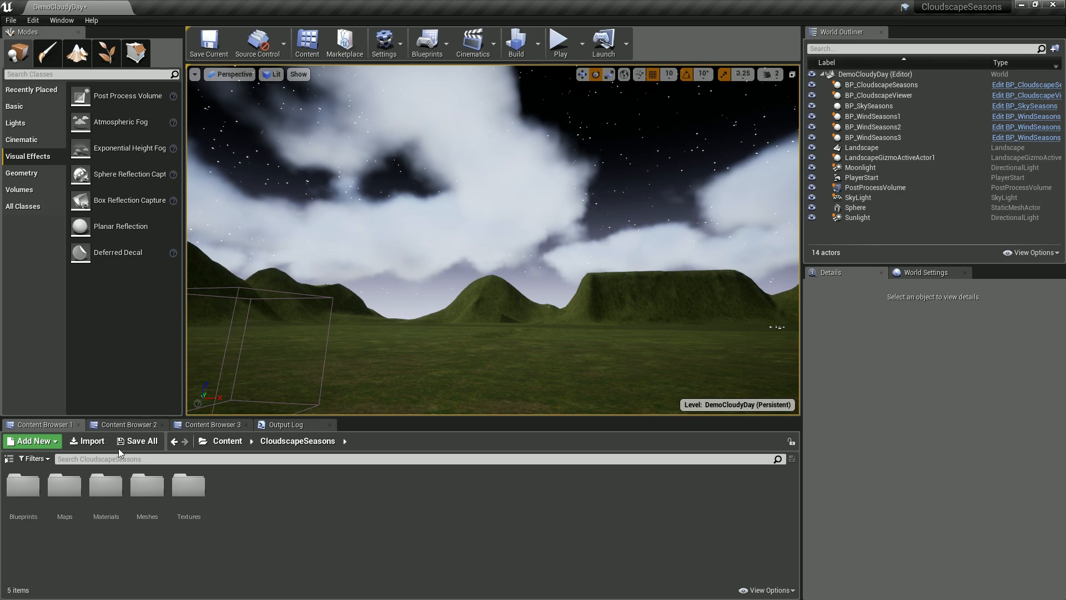
Step: Place BP_CalendarSeasons from the Blueprints folder on the grass and switch to the move gizmo
double_click(36, 502)
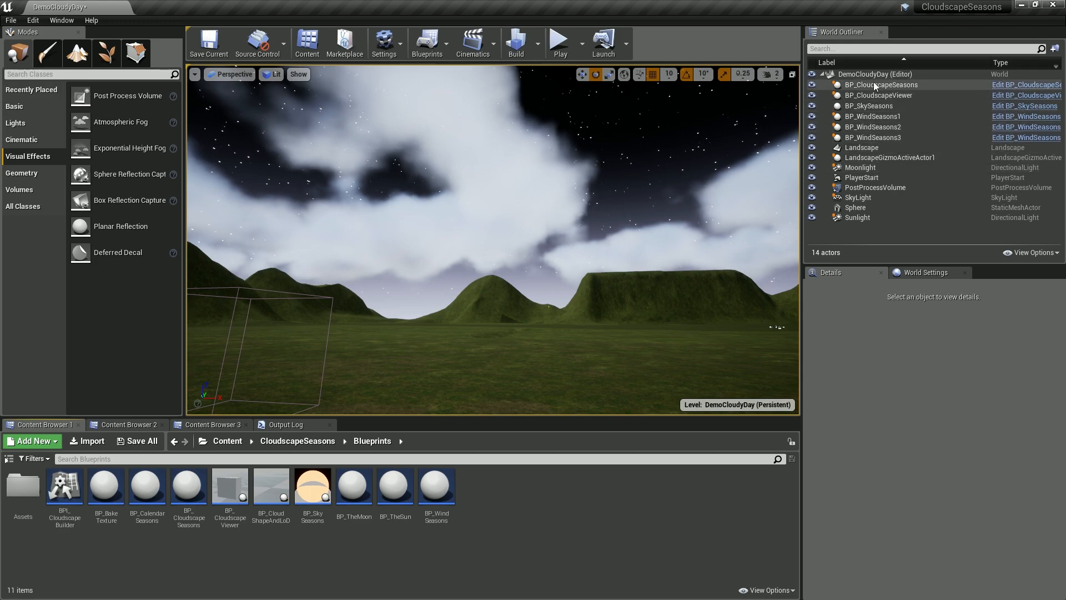
left_click_drag(146, 487, 417, 391)
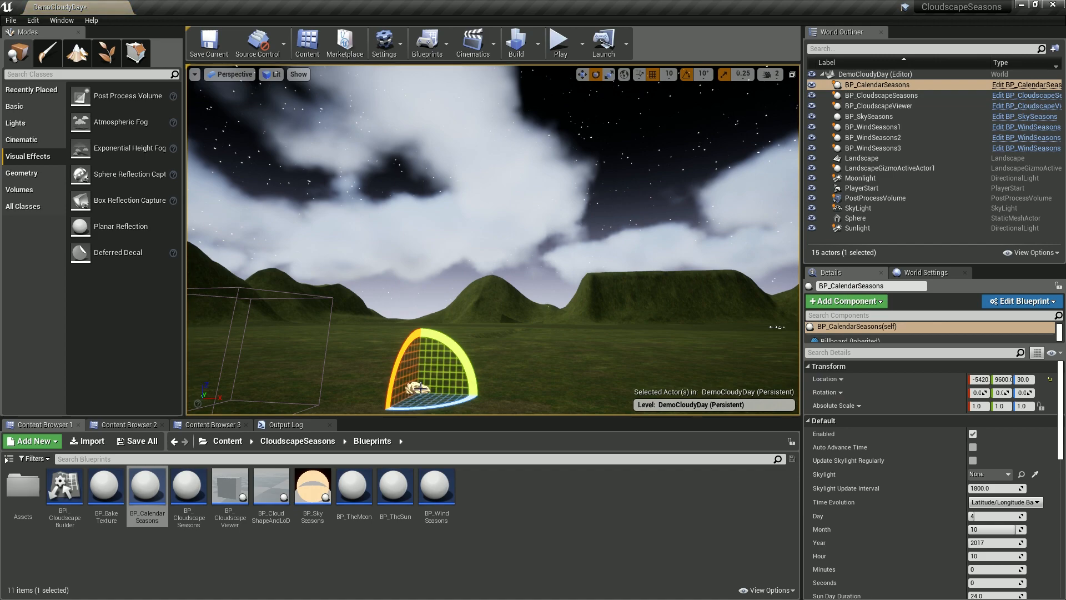
key("w")
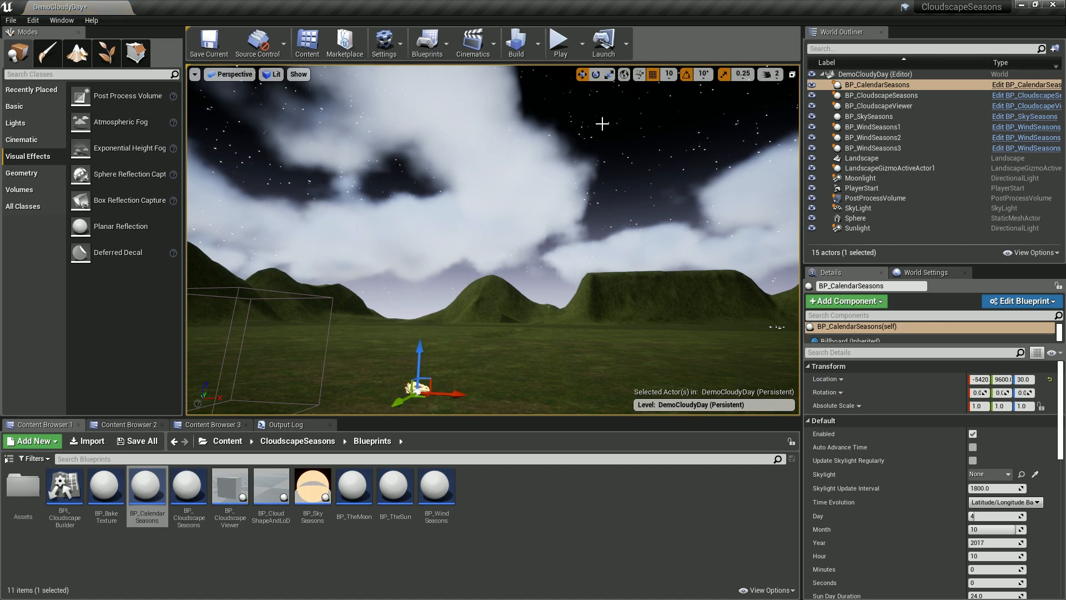
Step: Assign SkyLight as the Skylight of BP_CalendarSeasons and enable Update Skylight Regularly
scroll(962, 422, "down", 3)
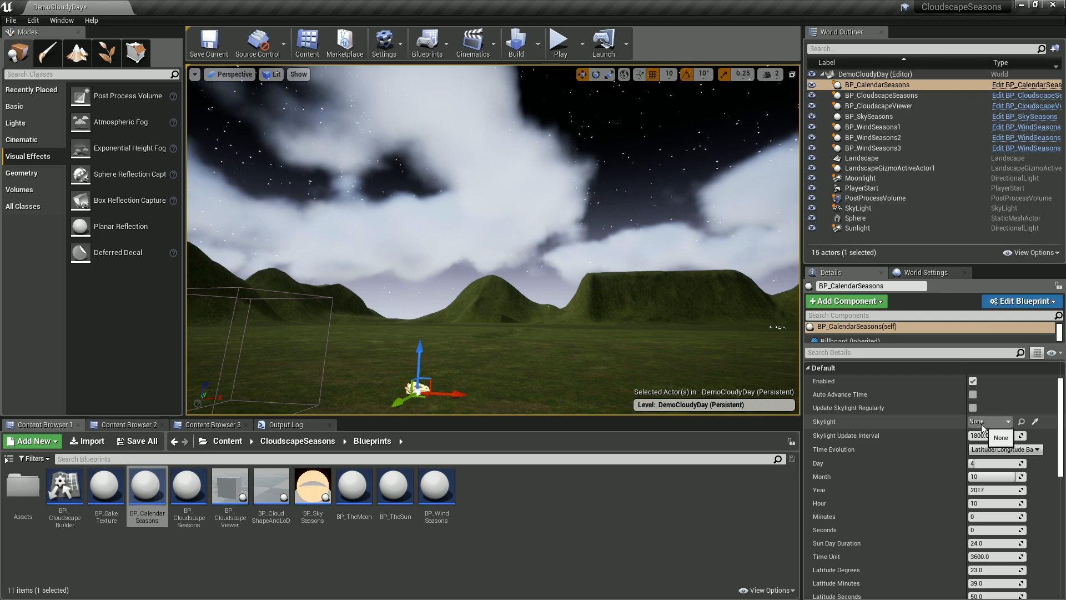
left_click(981, 428)
left_click(918, 287)
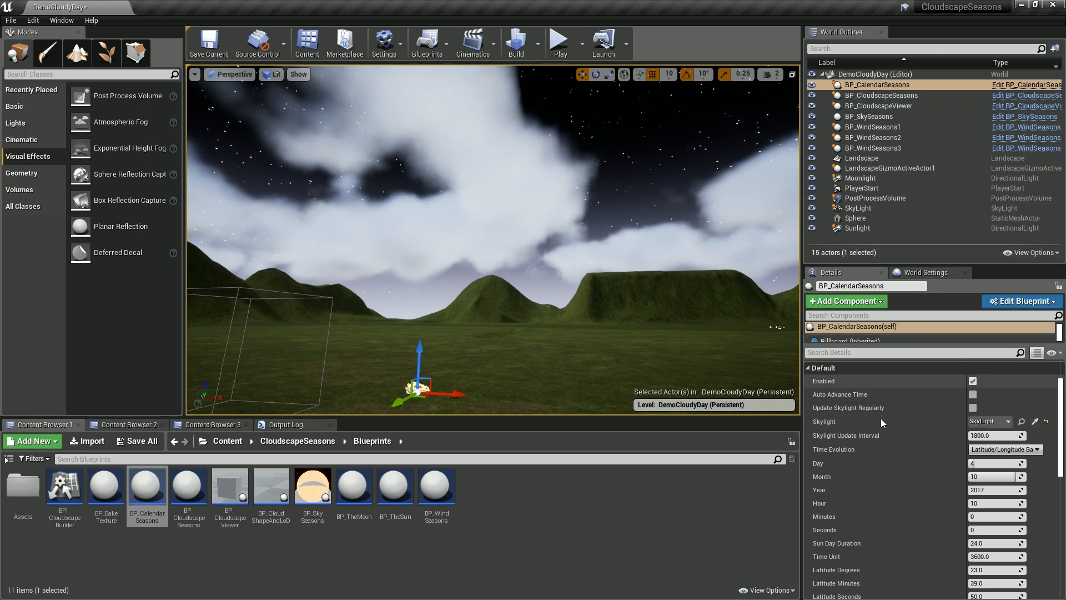
left_click(972, 409)
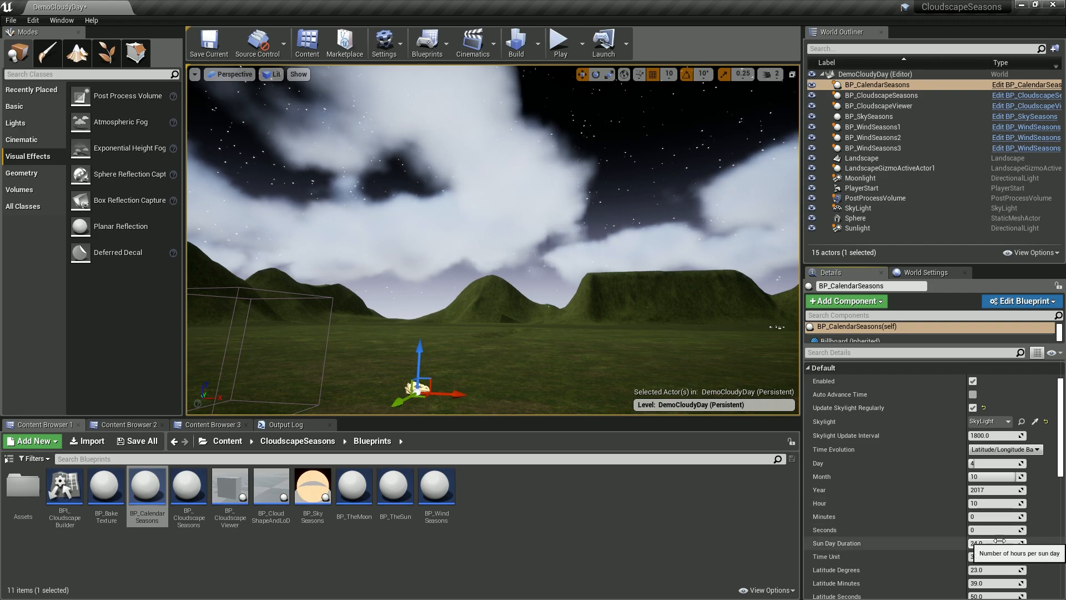
Step: Review the calendar's date, latitude and longitude settings, and set Skylight Update Interval to 30.0 and Time Unit to 20.0
scroll(999, 542, "down", 2)
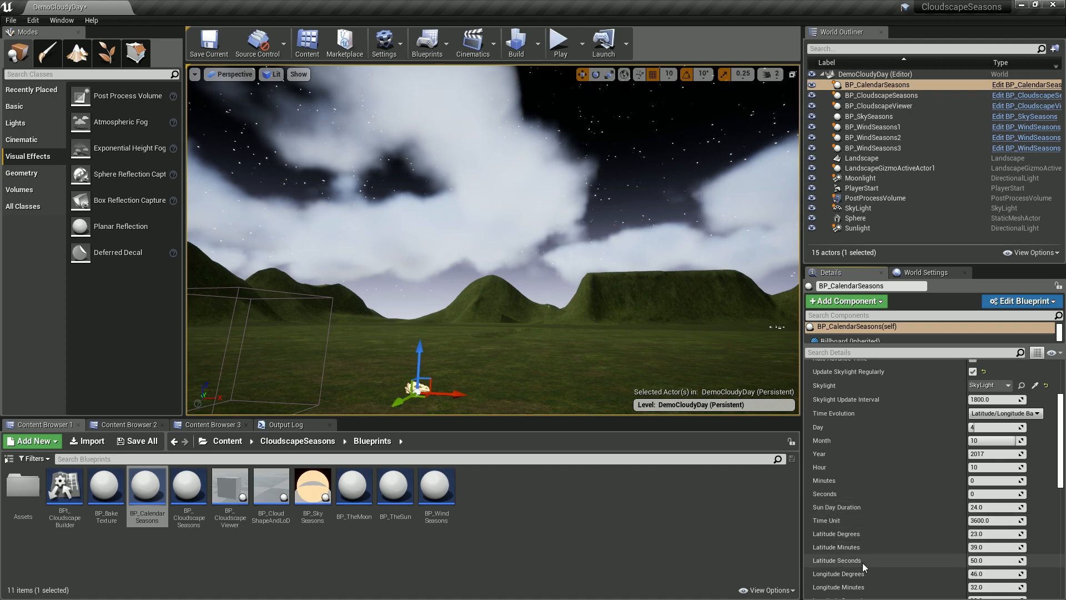
scroll(862, 535, "down", 2)
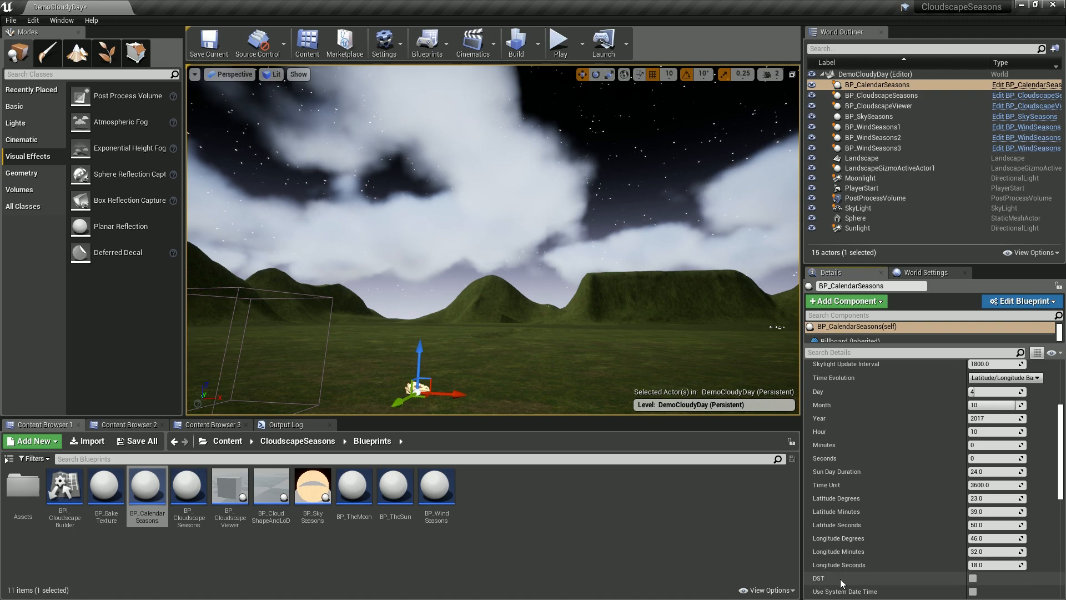
scroll(840, 578, "down", 2)
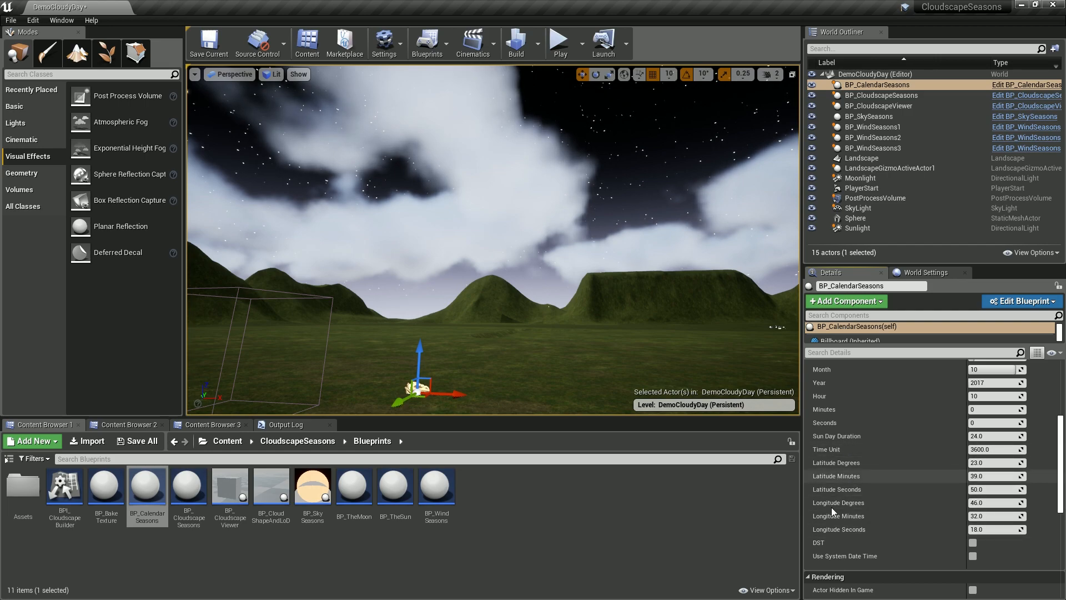
scroll(889, 482, "up", 4)
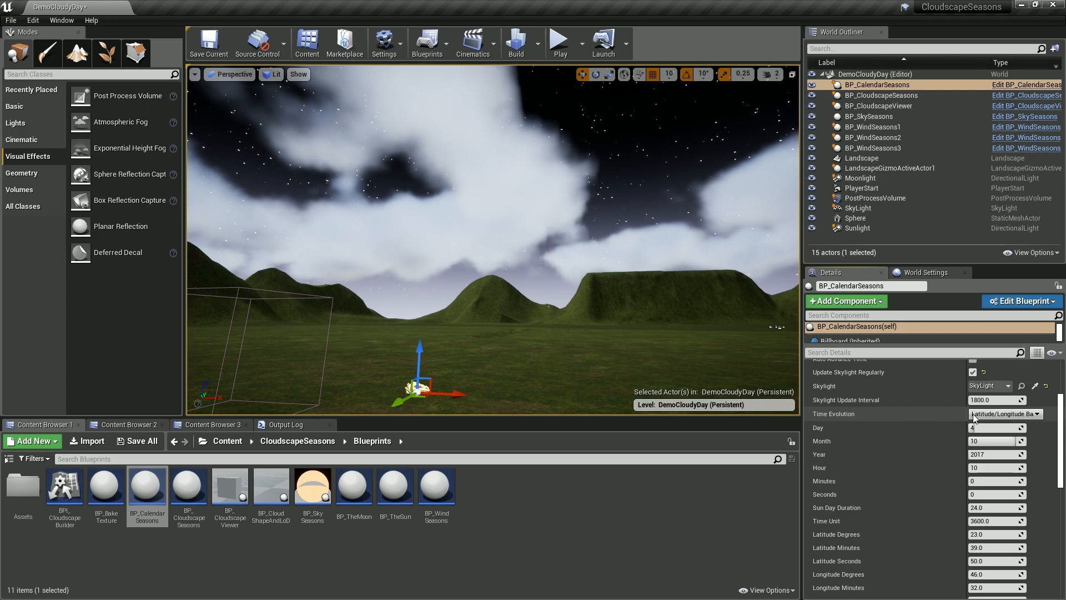
left_click(997, 400)
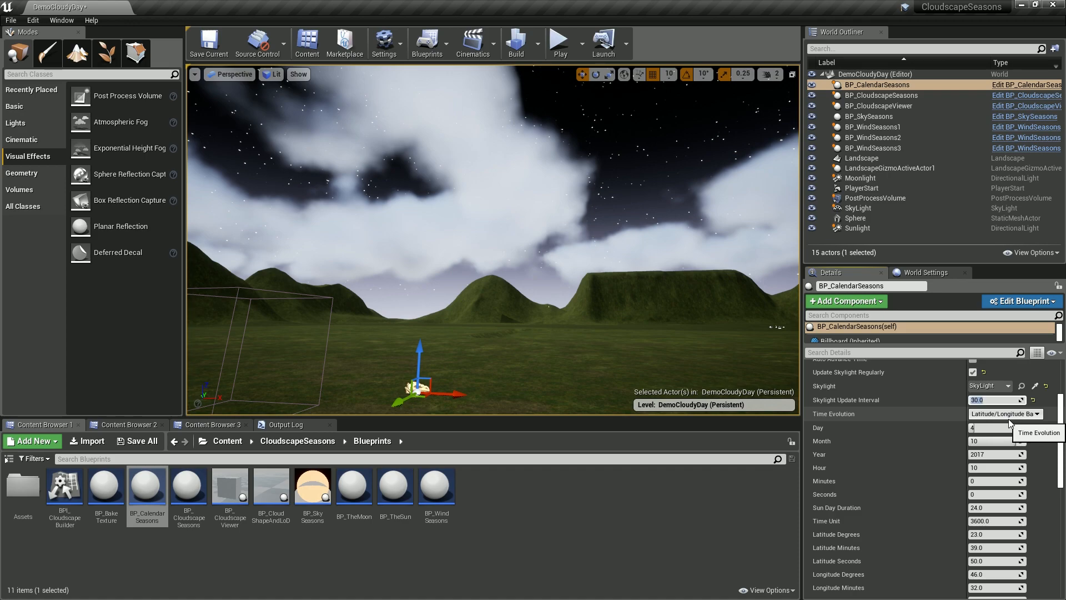
left_click(983, 522)
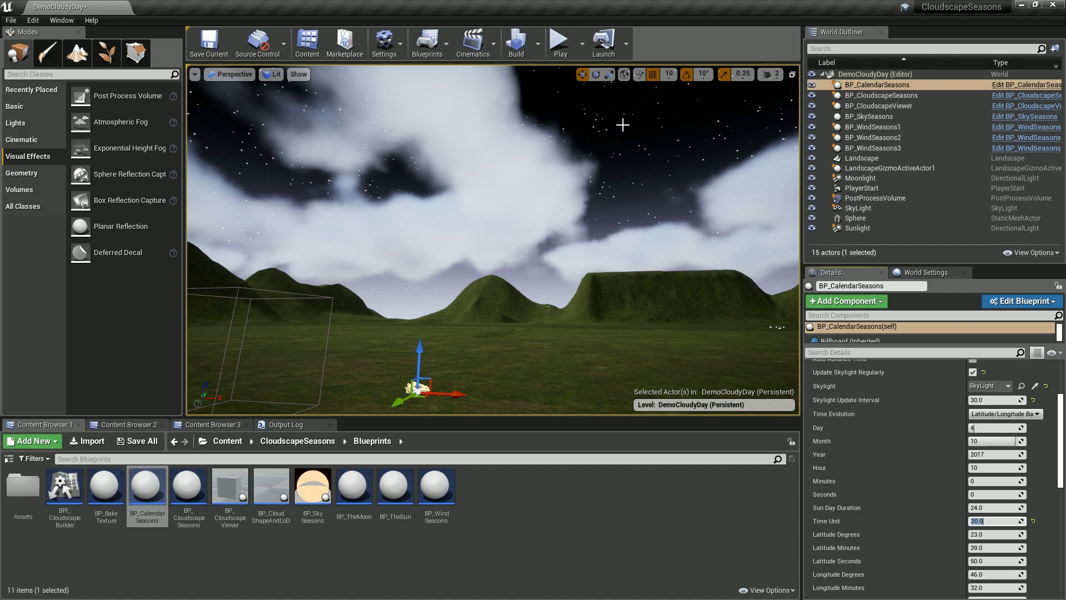
Step: Play the level briefly to check the calendar's effect on the sky, and stop the session
left_click(558, 51)
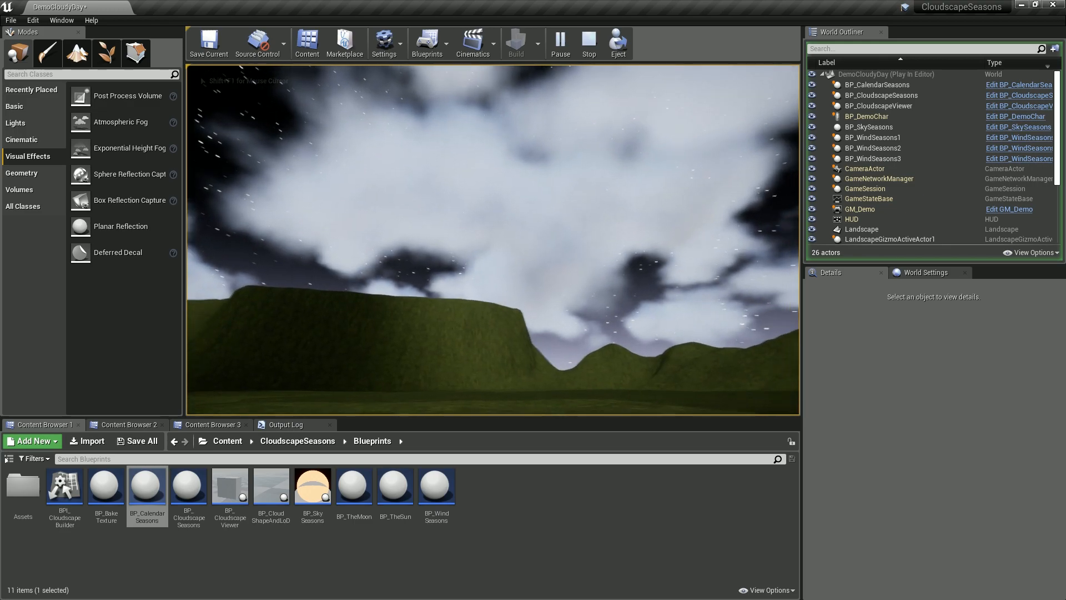
key("Escape")
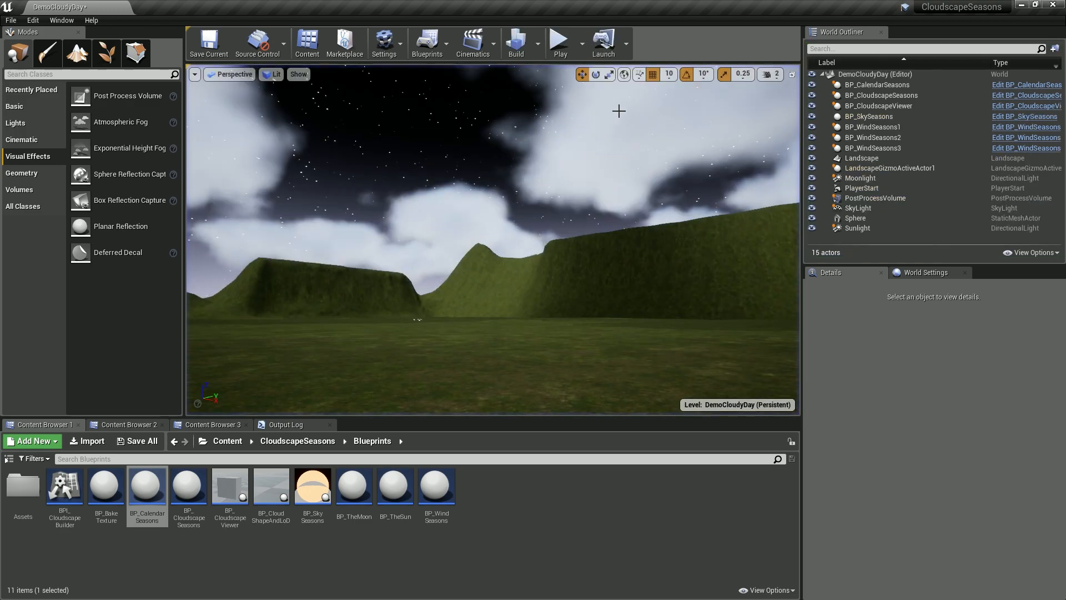
Step: Enable Auto Advance Time on BP_CalendarSeasons and play the level with mouse control to watch time progress
left_click(877, 84)
scroll(943, 445, "up", 4)
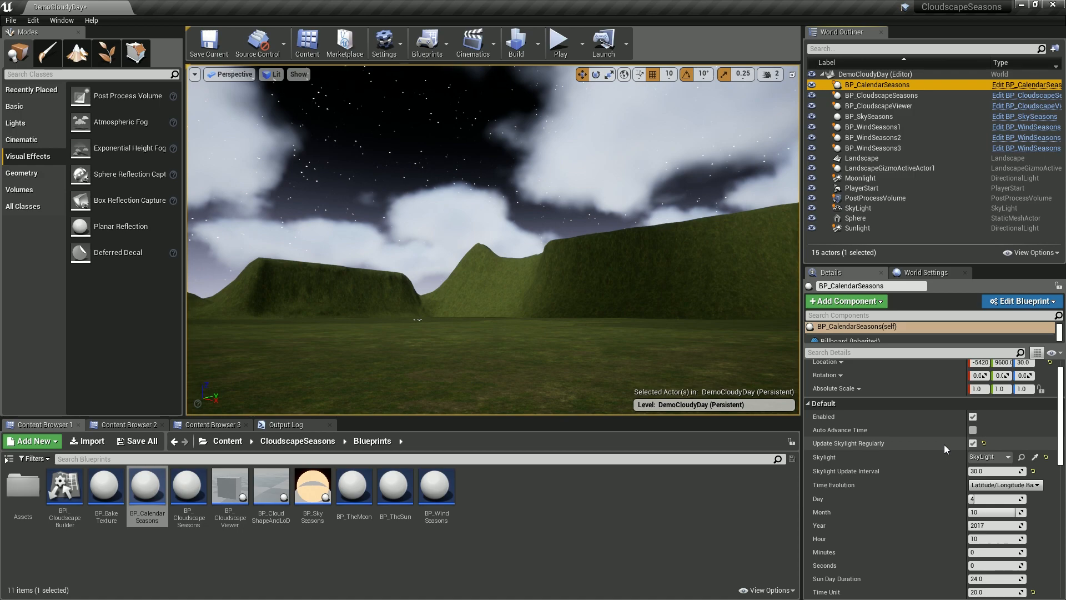
left_click(972, 430)
left_click(559, 42)
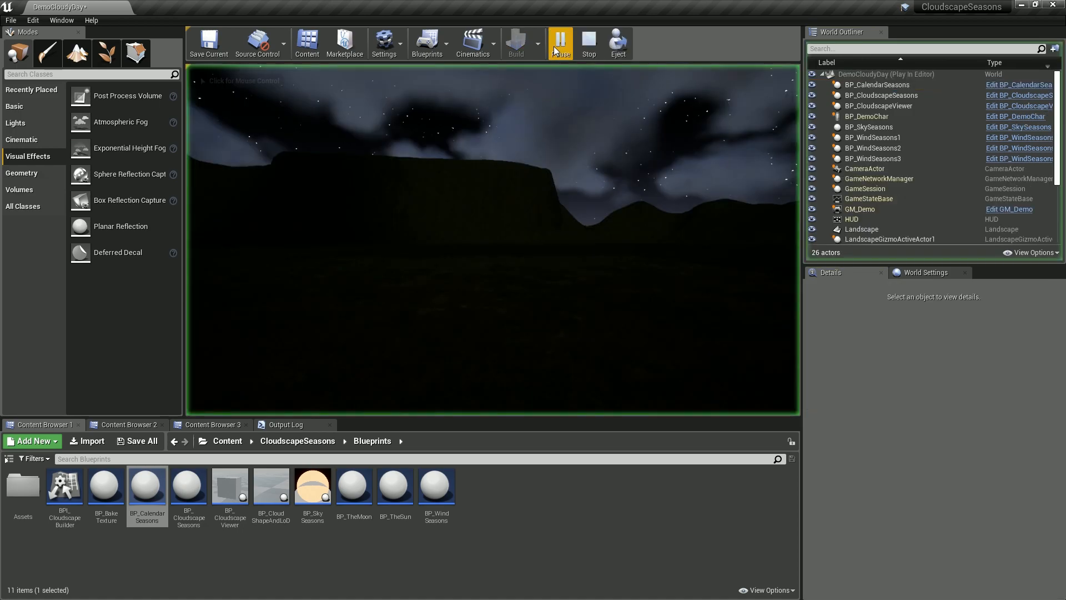
left_click(513, 266)
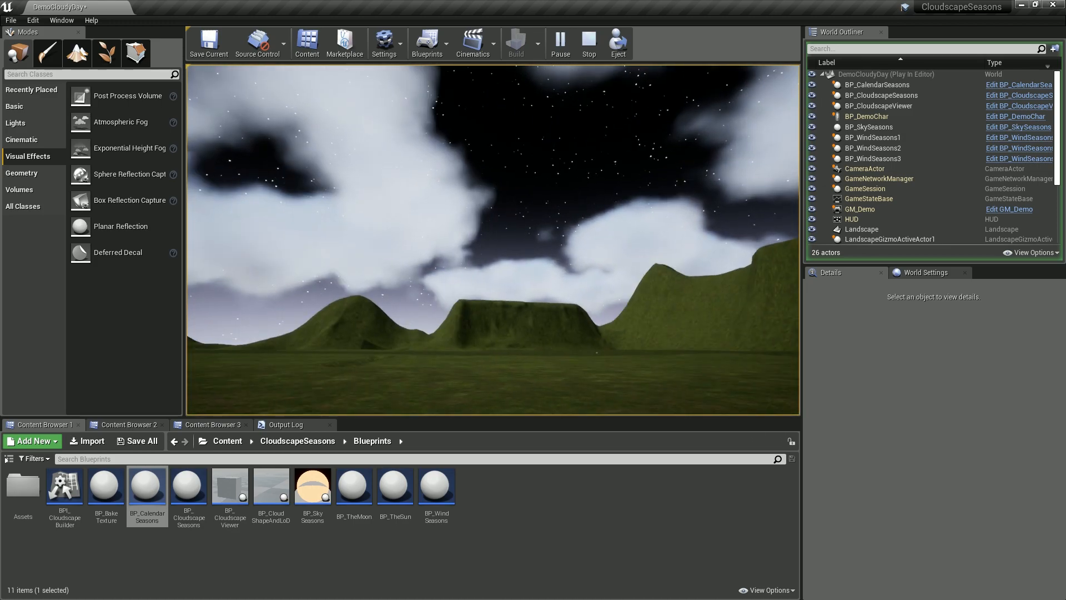
Step: Stop the play session and review the settings of the Sunlight and Moonlight directional lights
key("Escape")
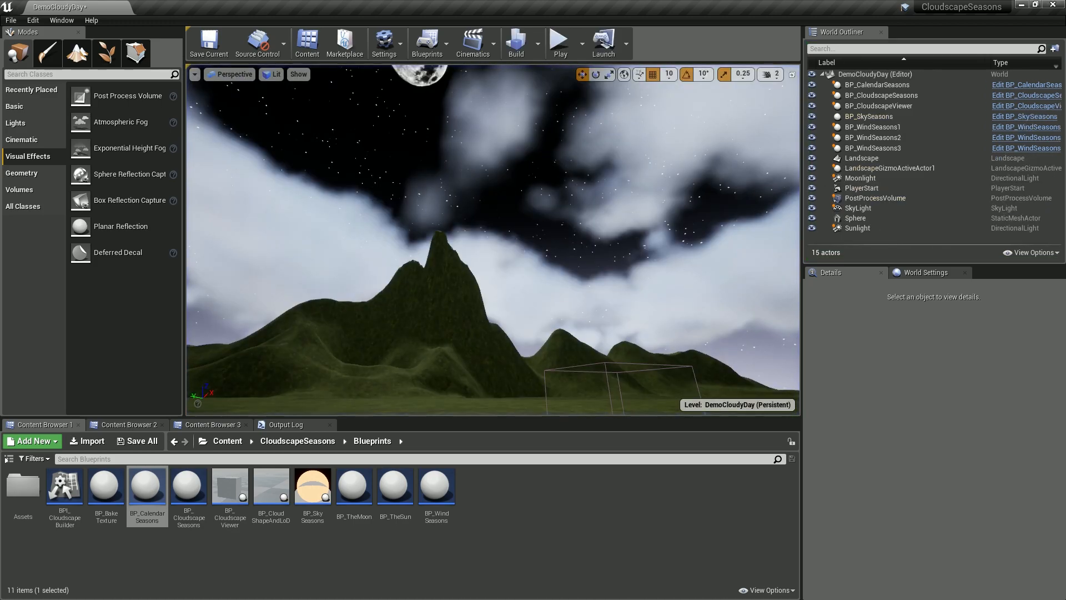
left_click(851, 229)
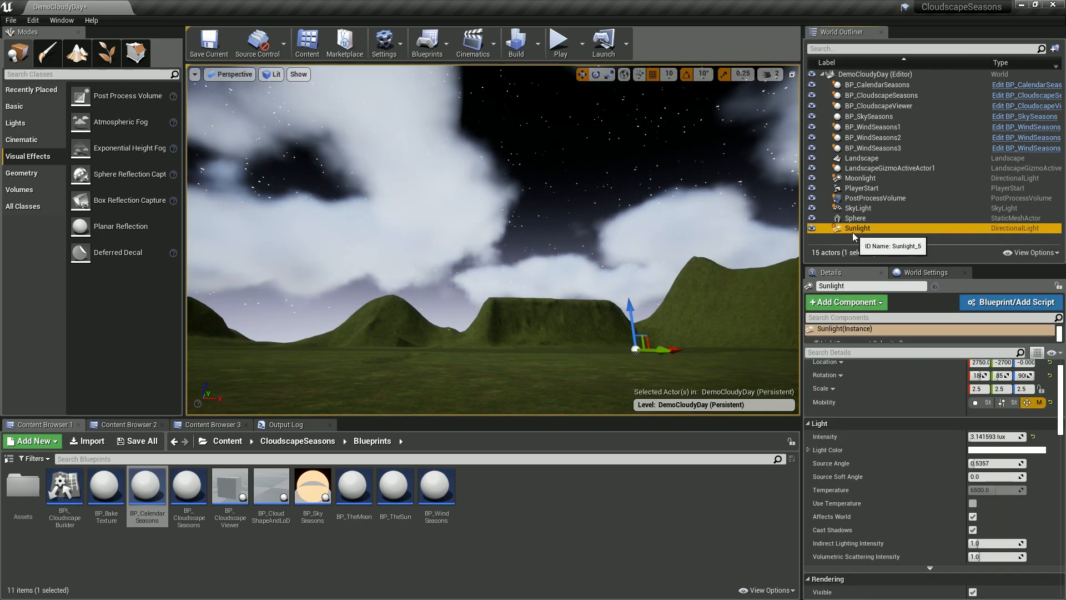
left_click(860, 178)
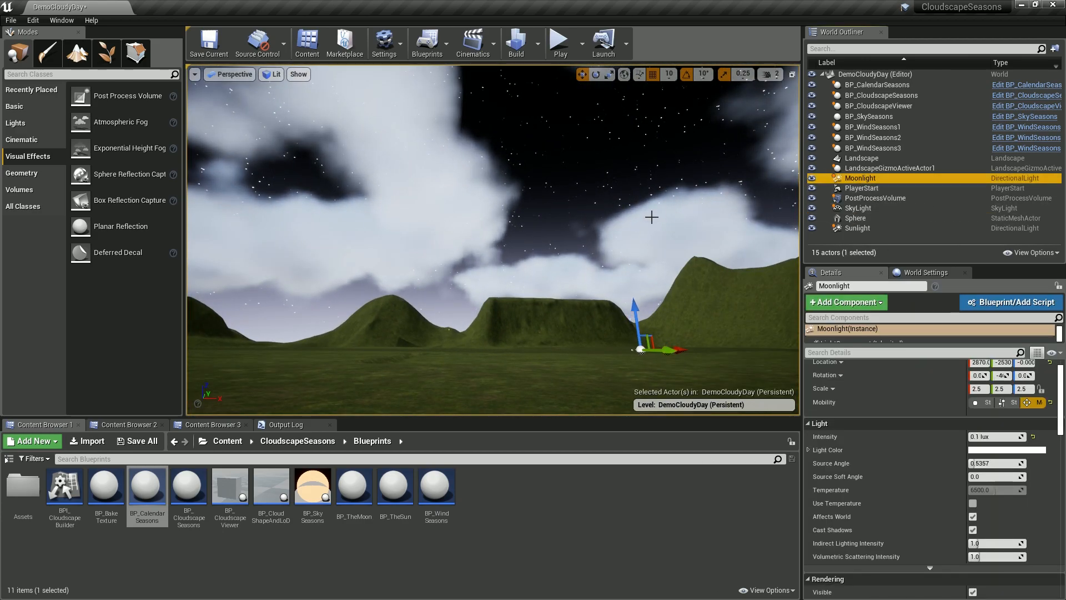
Step: Place BP_TheMoon and BP_TheSun side by side on the level's ground
right_click_drag(409, 351, 479, 400)
left_click_drag(366, 486, 414, 350)
left_click(395, 488)
left_click_drag(395, 489, 516, 356)
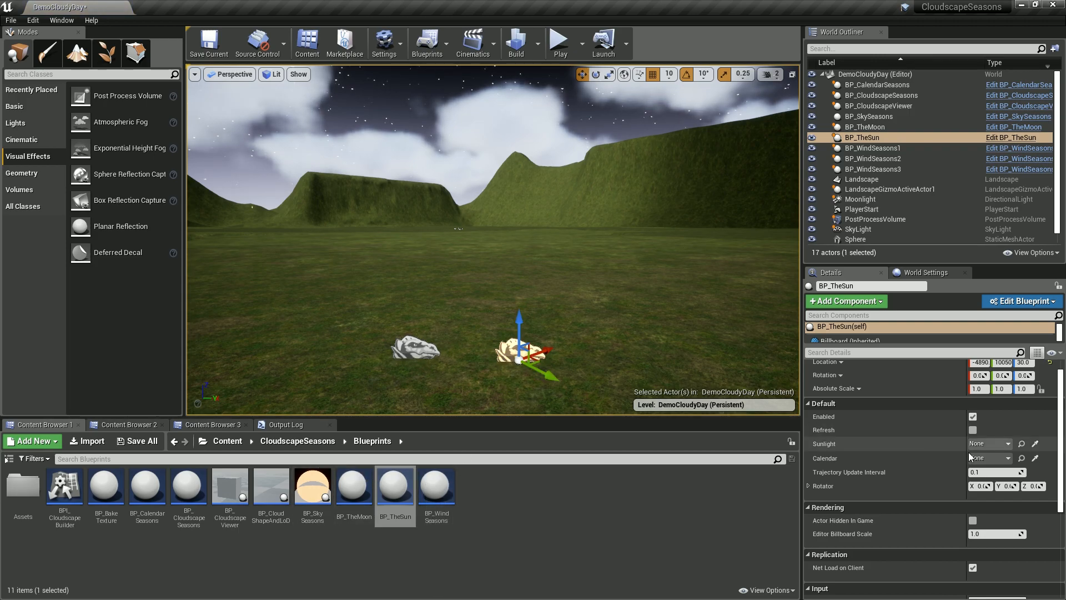
Step: Assign Sunlight as the Sunlight and BP_CalendarSeasons as the Calendar of BP_TheSun
left_click_drag(966, 432, 941, 432)
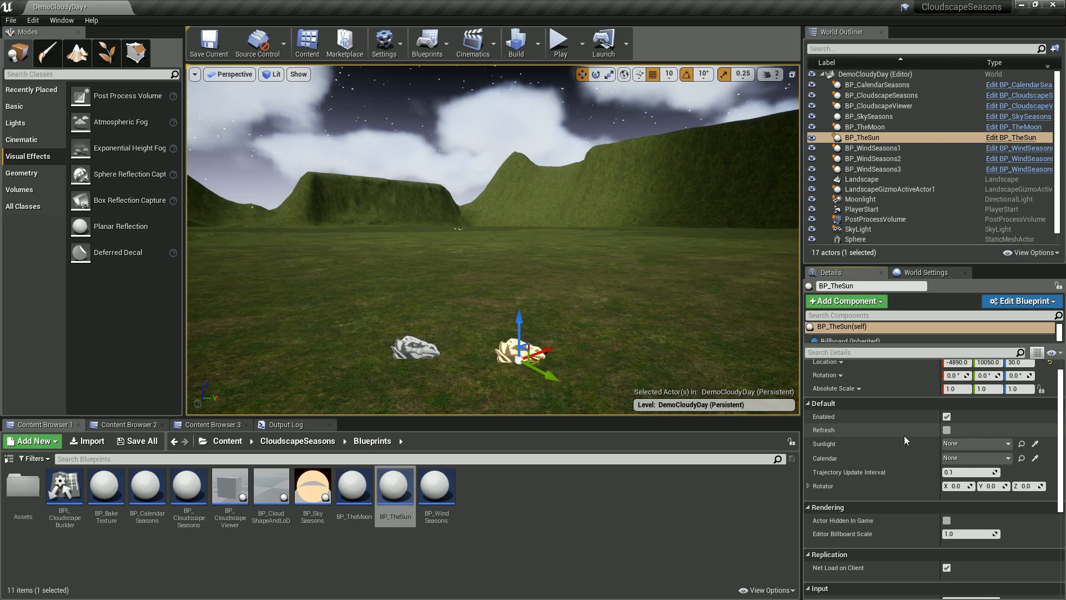
left_click(967, 443)
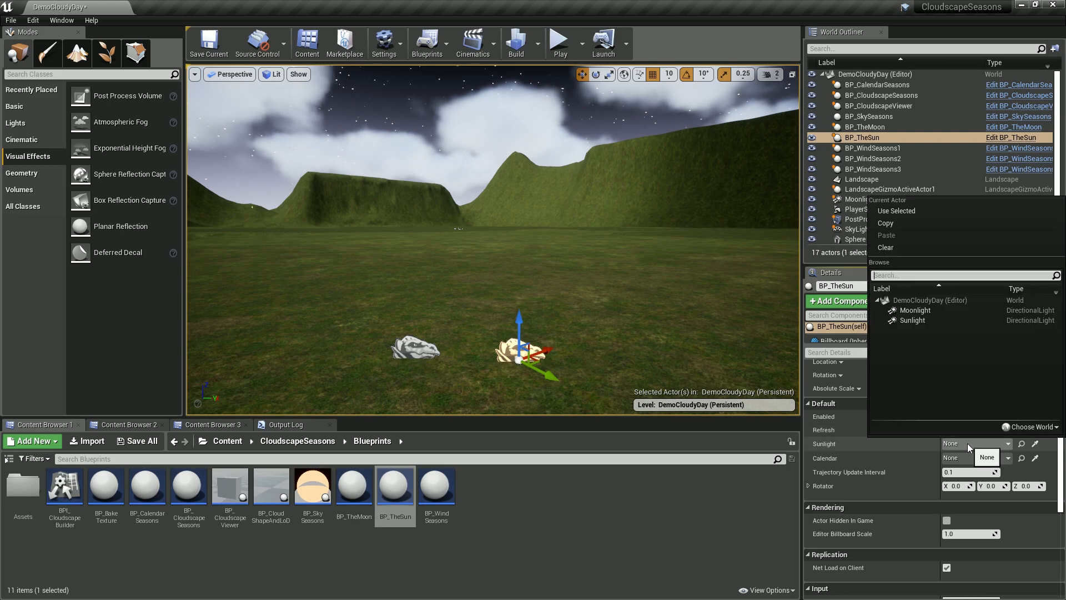
left_click(920, 322)
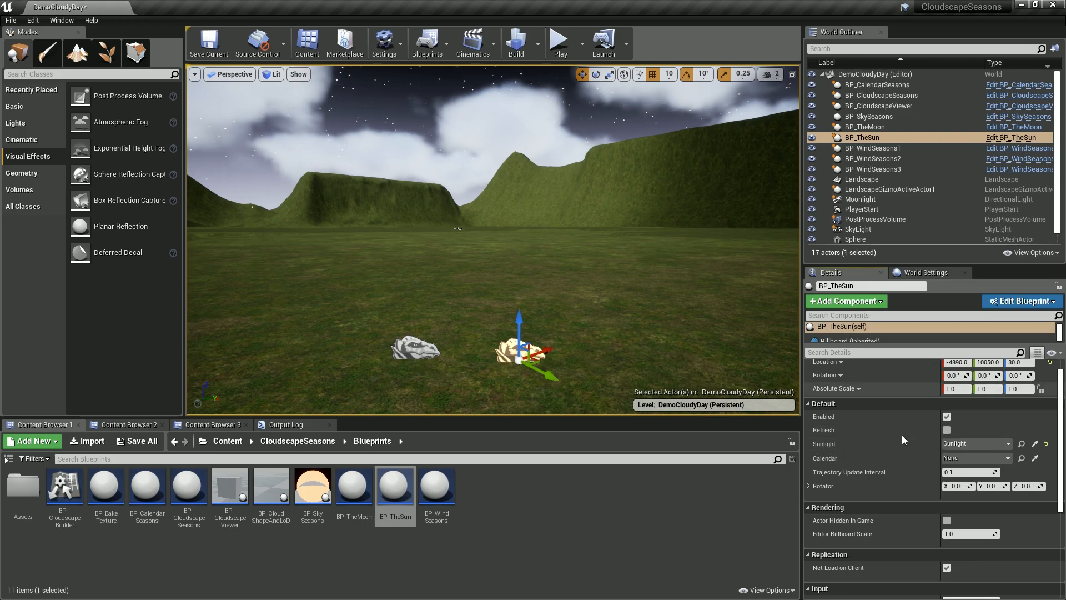
left_click(964, 457)
left_click(927, 326)
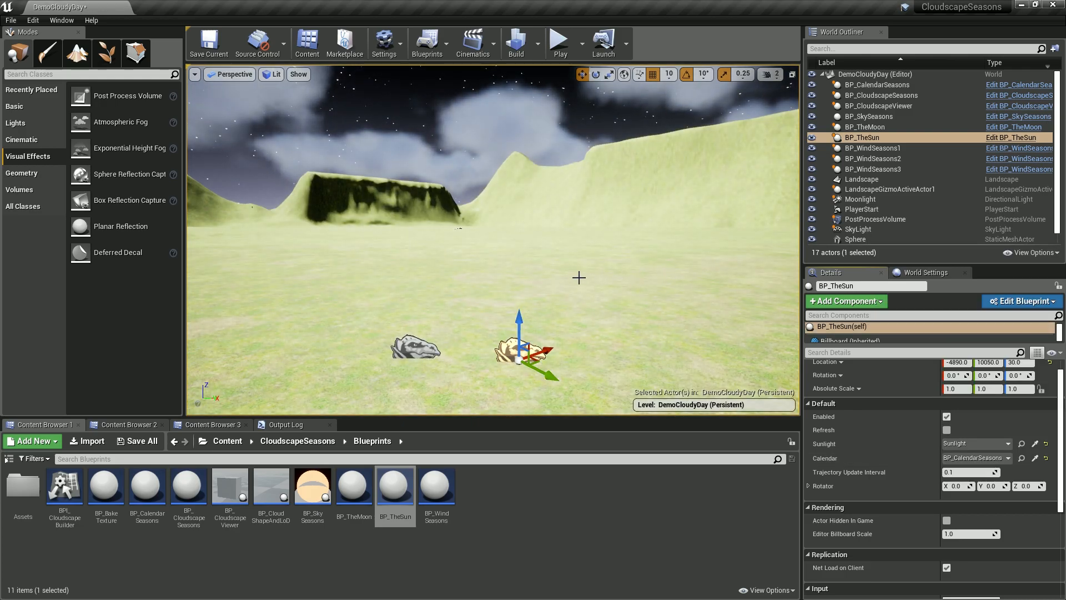
Step: Assign Moonlight as the Moonlight and BP_CalendarSeasons as the Calendar of BP_TheMoon
left_click(353, 489)
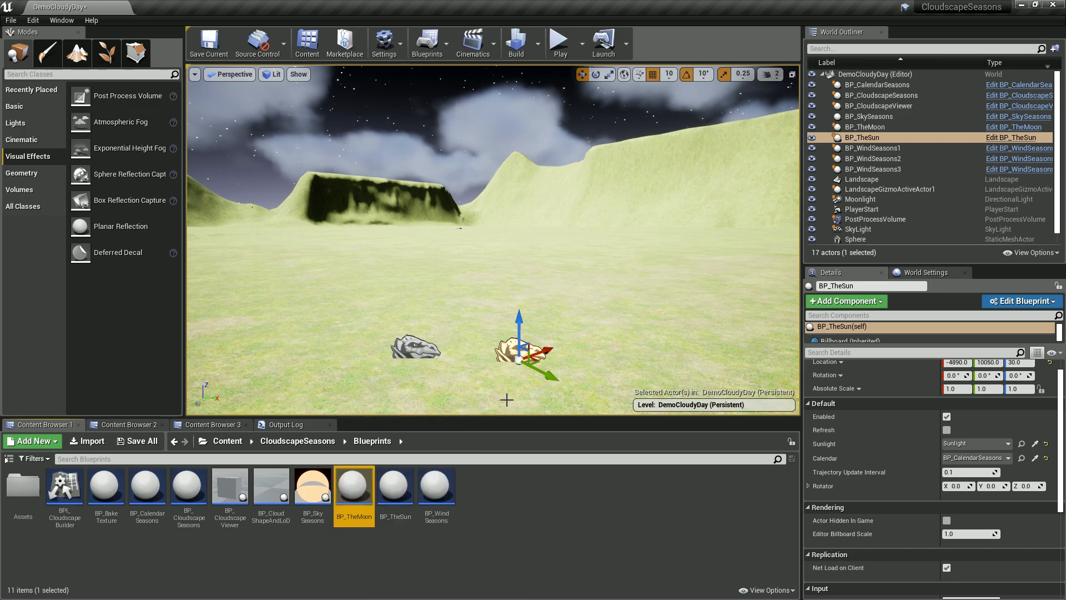
left_click(878, 128)
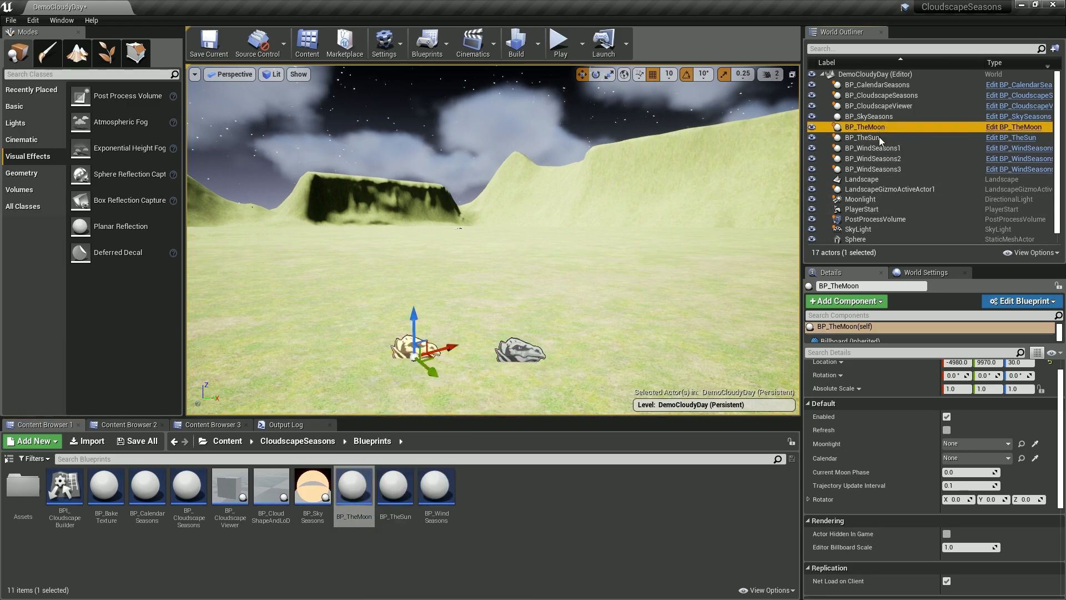
left_click(988, 443)
left_click(917, 310)
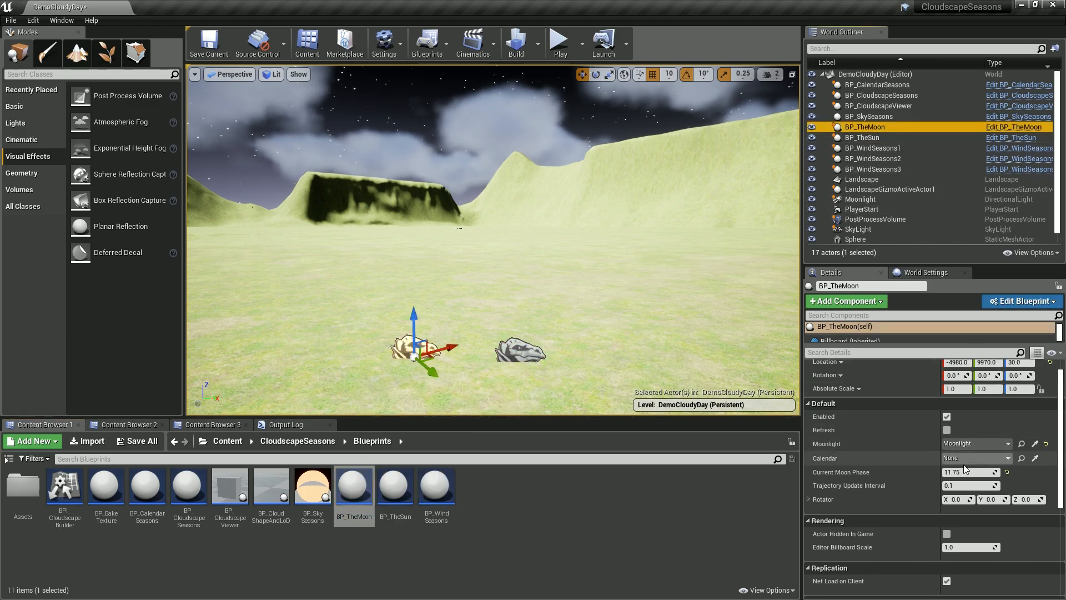
left_click(961, 455)
left_click(941, 329)
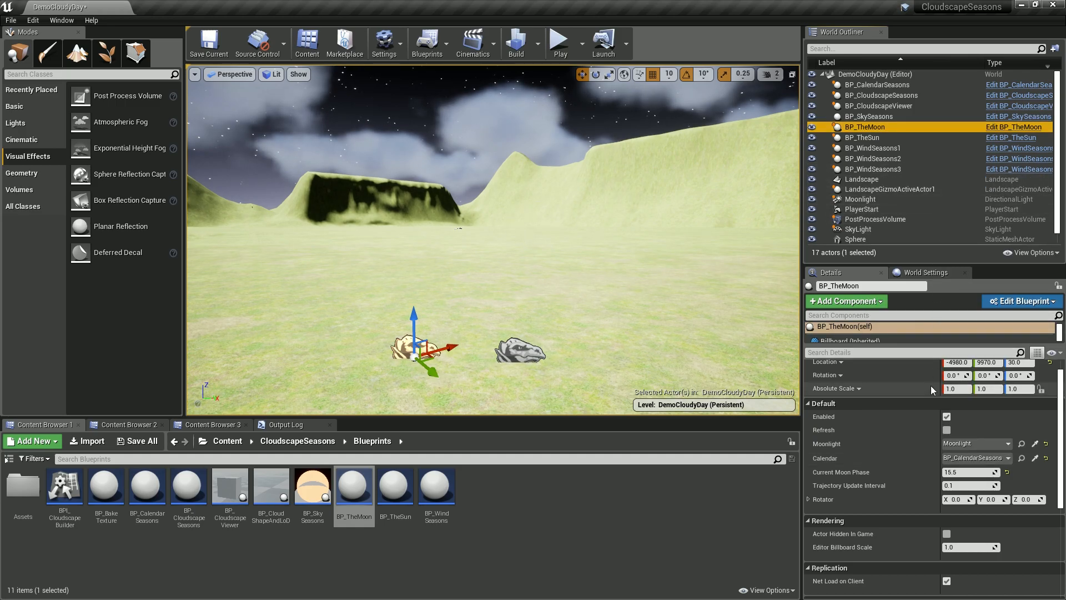
Step: Refresh the BP_SkySeasons material and update BP_CloudscapeSeasons, and check the sun and clouds in the sky
left_click(868, 138)
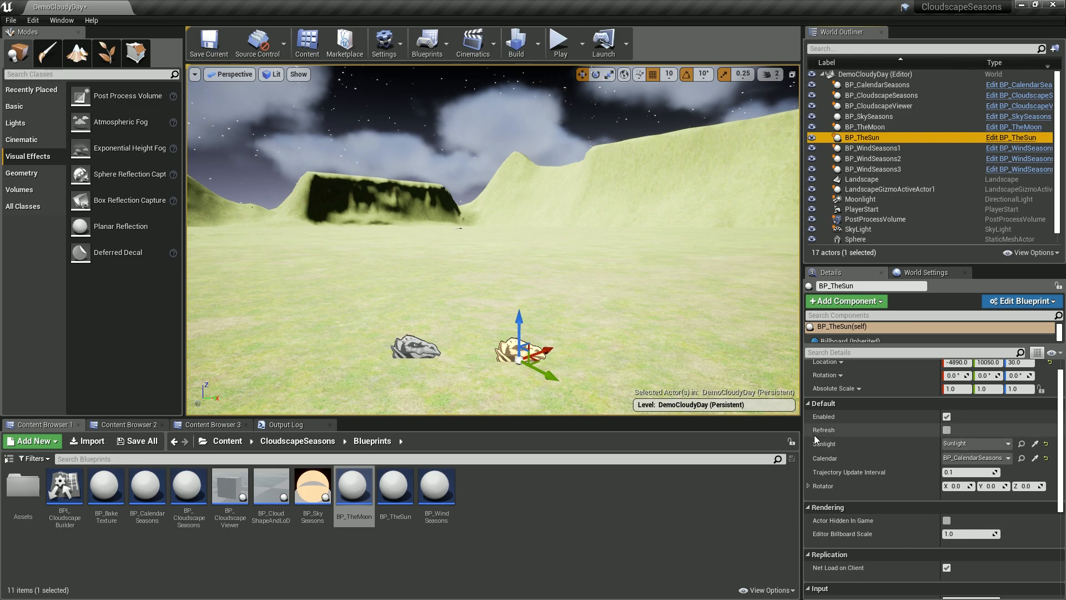
left_click(864, 127)
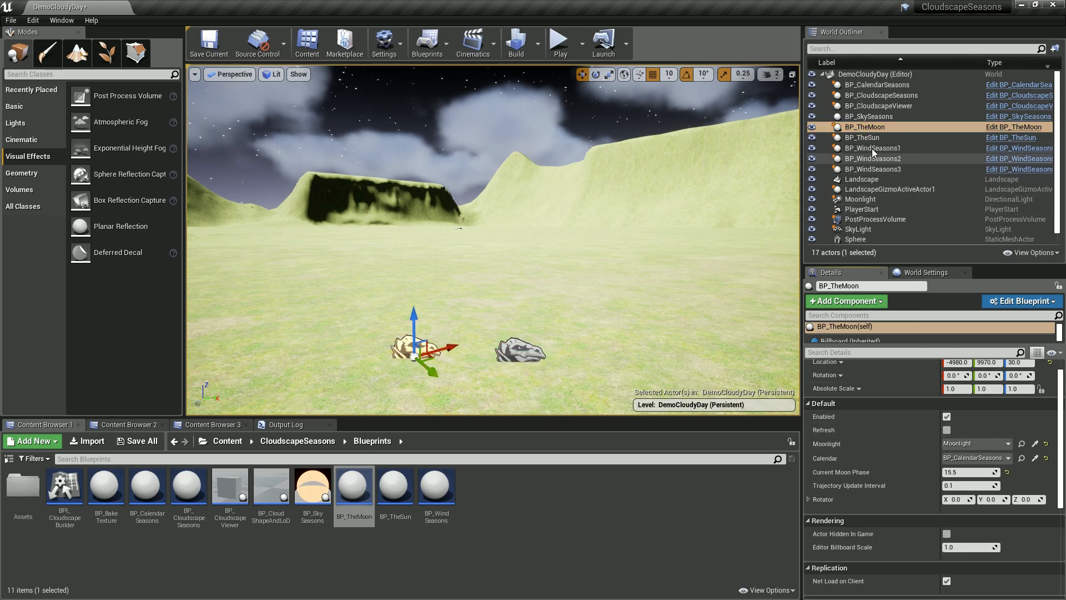
left_click(869, 117)
left_click(946, 430)
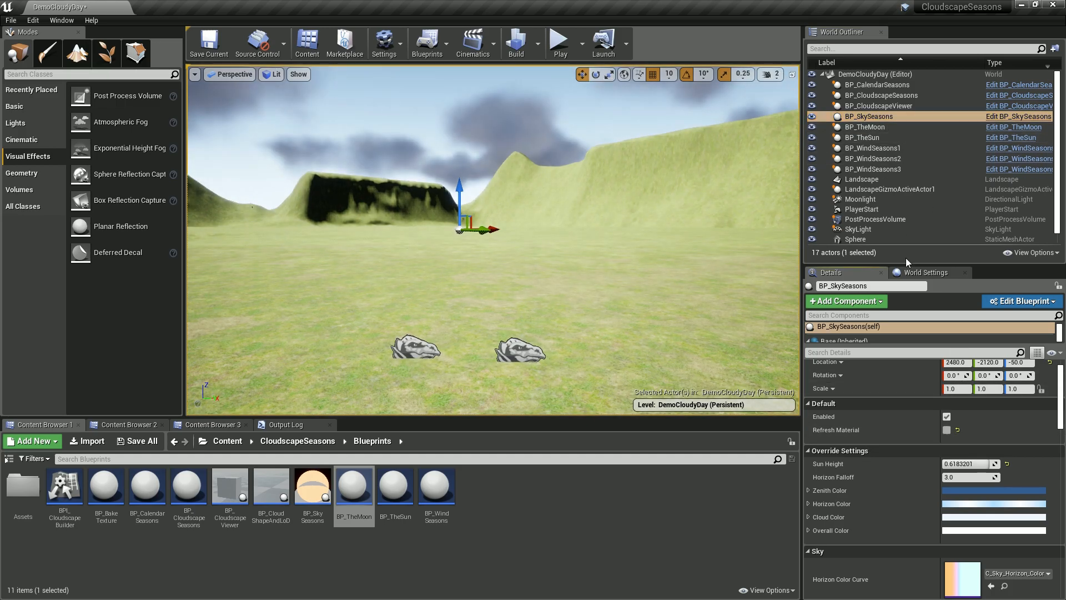
left_click(883, 96)
left_click(946, 430)
right_click_drag(551, 176, 852, 148)
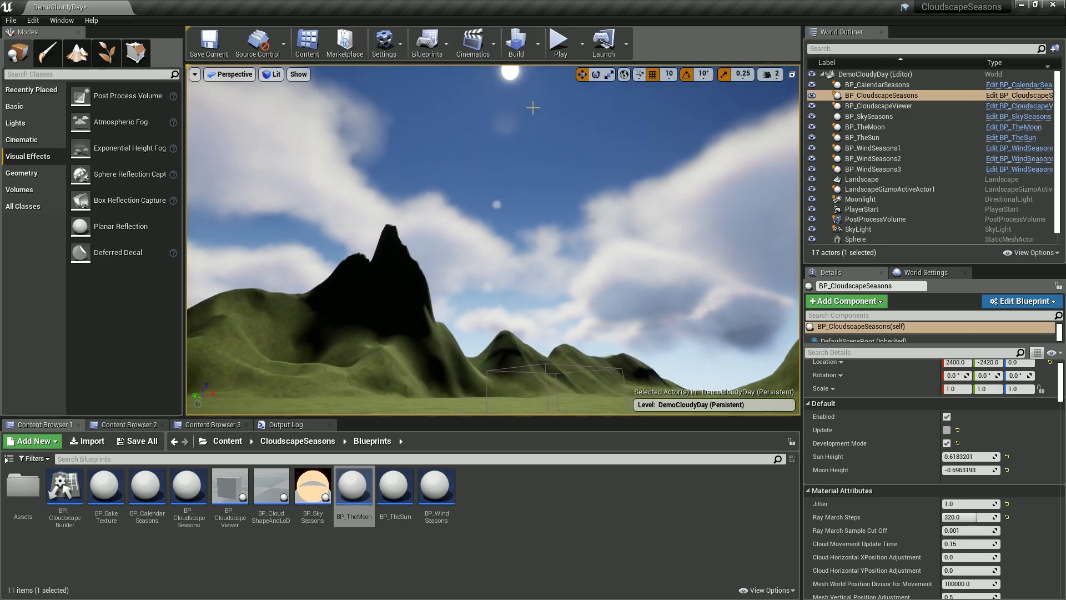
right_click_drag(500, 109, 509, 90)
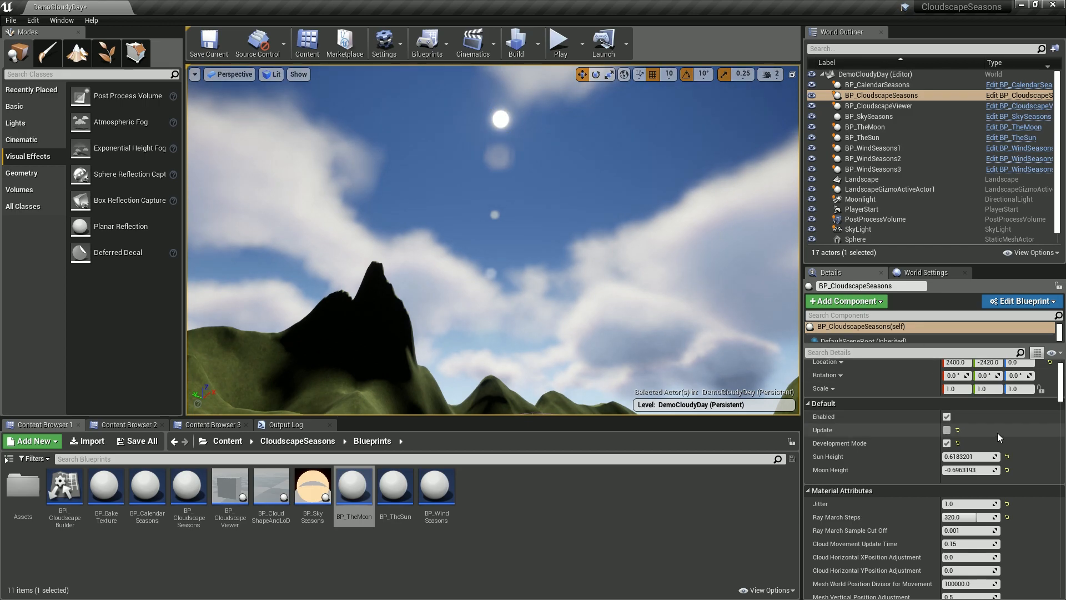
scroll(1016, 452, "down", 1)
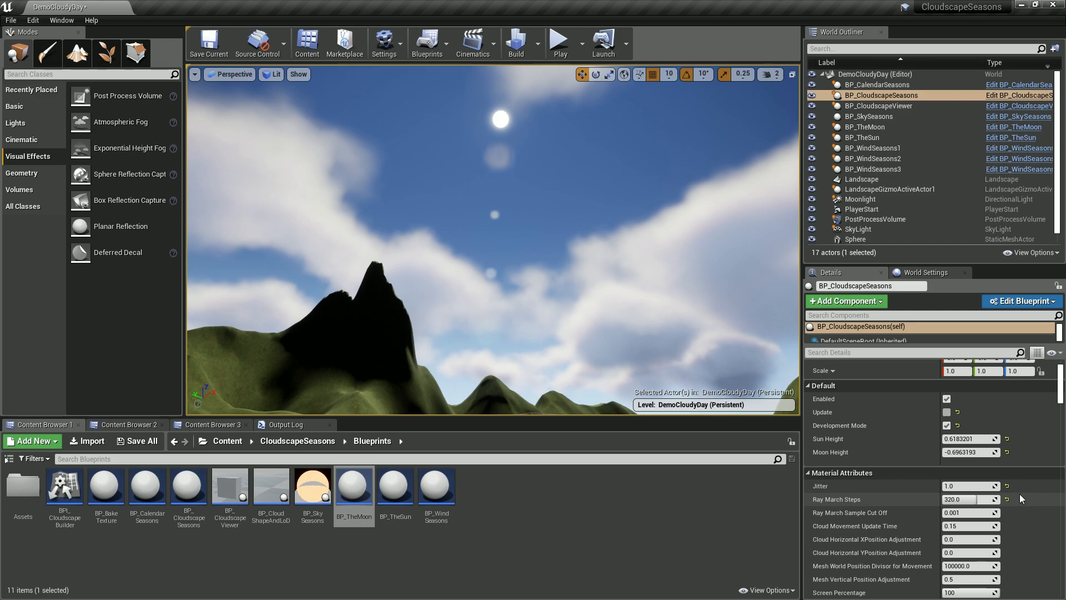
Step: Set the Hour of BP_CalendarSeasons to 6
left_click(877, 85)
scroll(1003, 489, "down", 3)
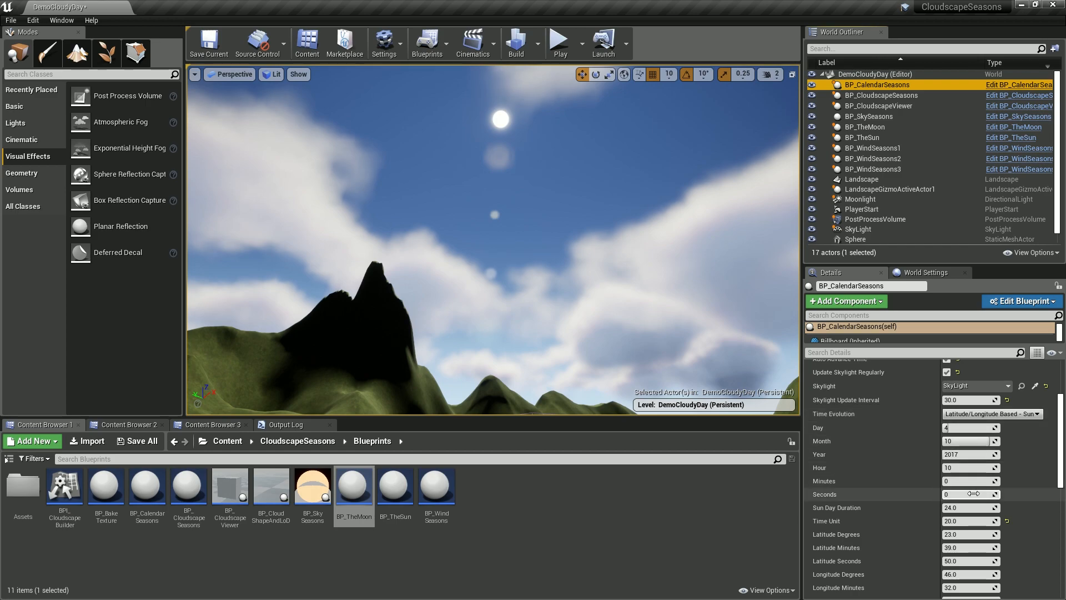
left_click(964, 468)
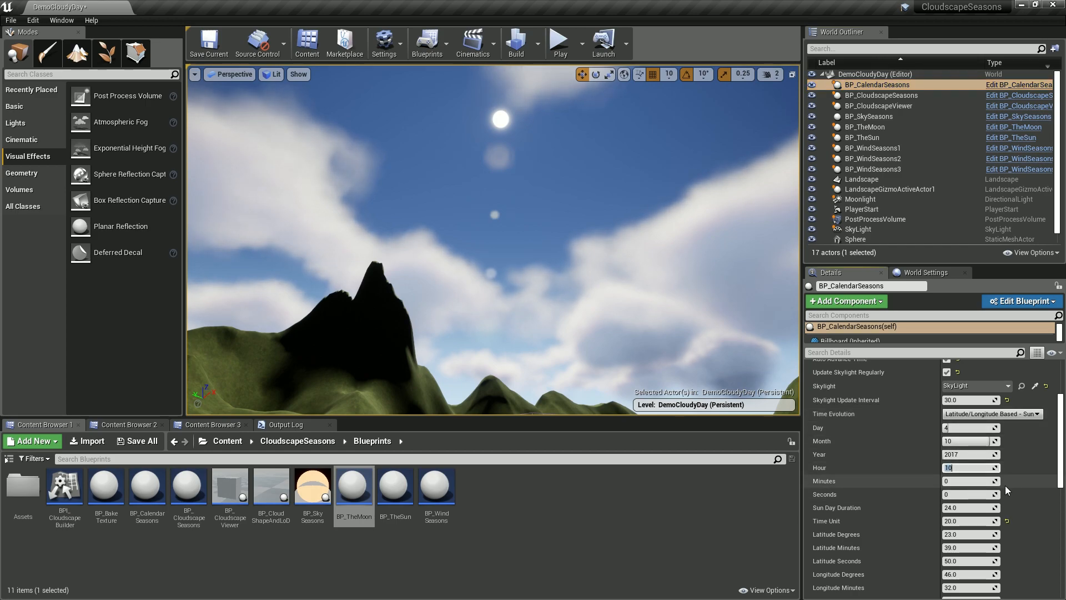
type("6")
key("Return")
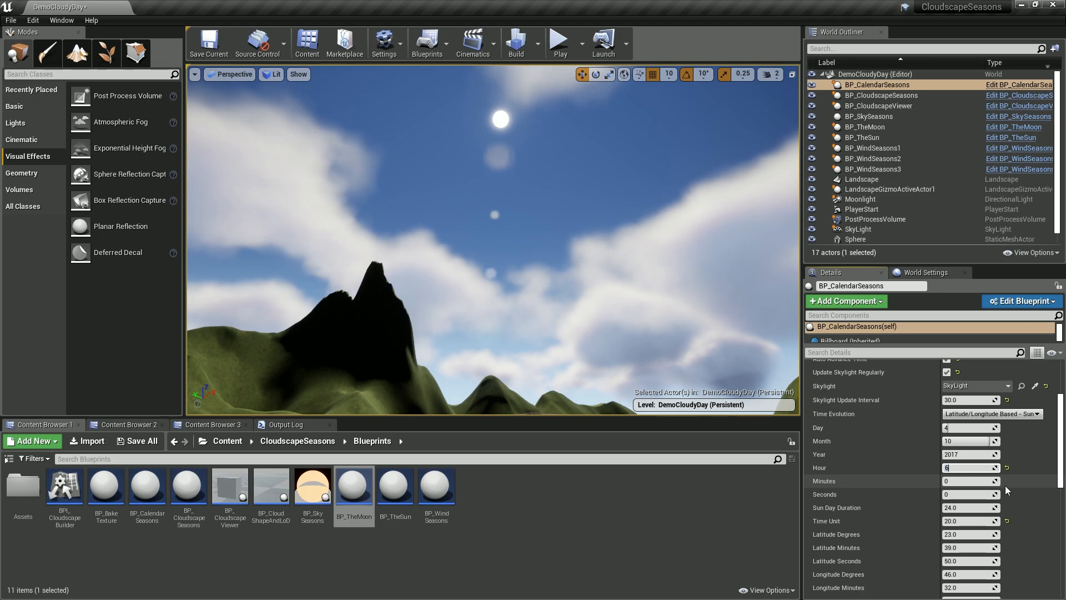
Step: Refresh BP_TheSun, BP_TheMoon and BP_SkySeasons, and update BP_CloudscapeSeasons to match the new hour
left_click(881, 118)
left_click(885, 137)
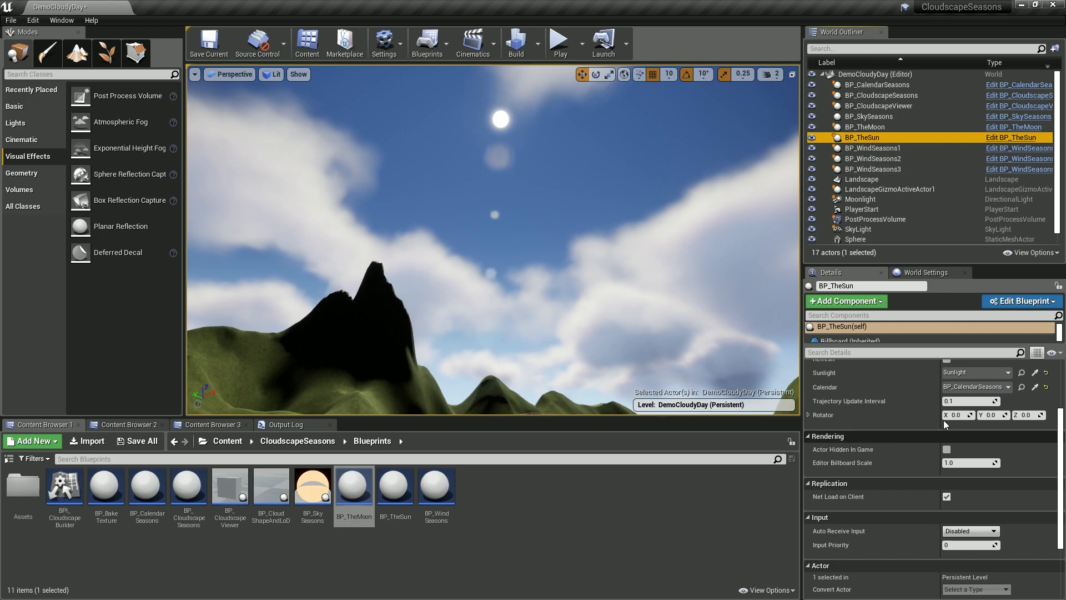
scroll(944, 420, "up", 3)
left_click(946, 447)
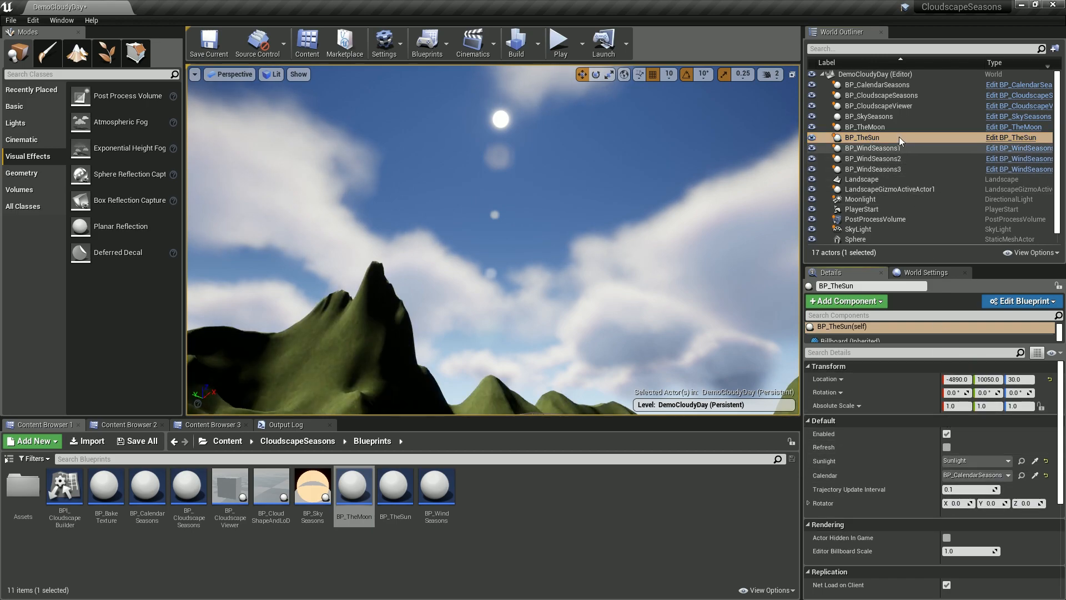
left_click(880, 126)
left_click(877, 116)
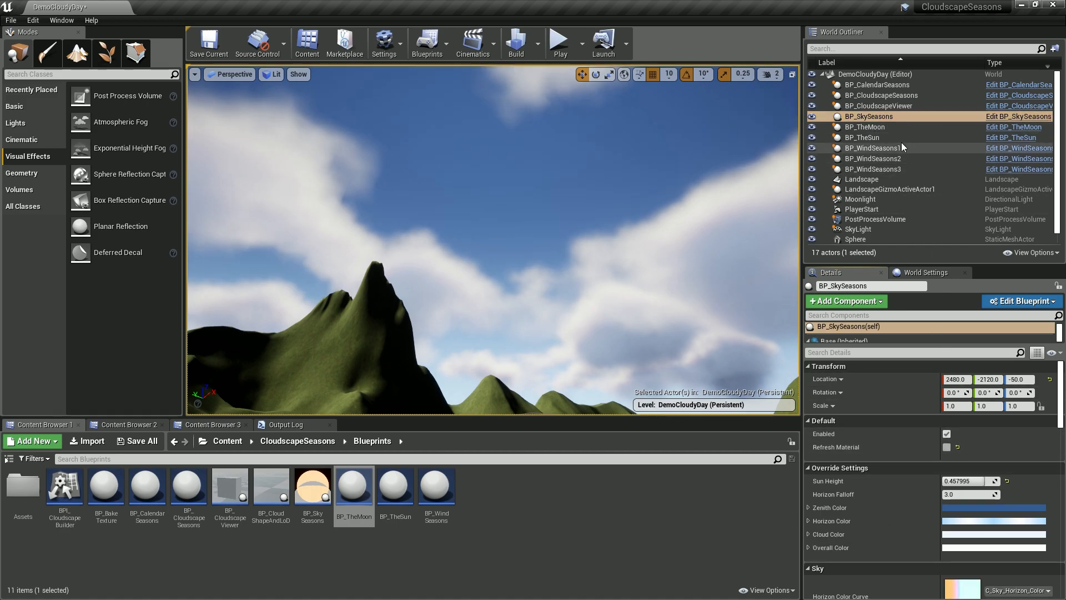
left_click(883, 95)
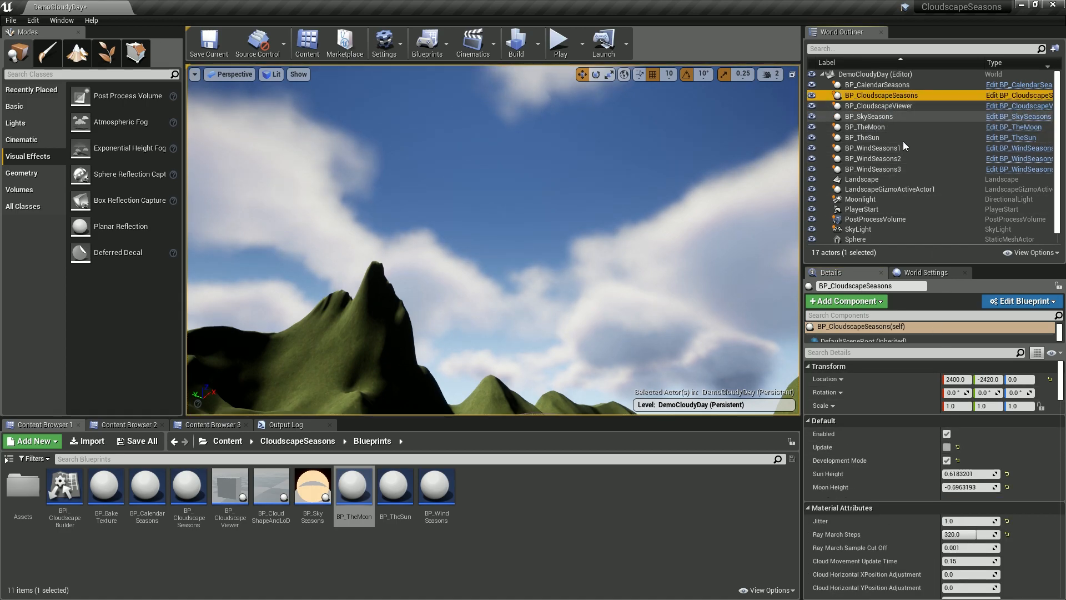
left_click(946, 459)
Step: Examine the sky and the calendar and sun settings, and play the level to watch the sun's movement before stopping the session
right_click_drag(493, 240, 476, 240)
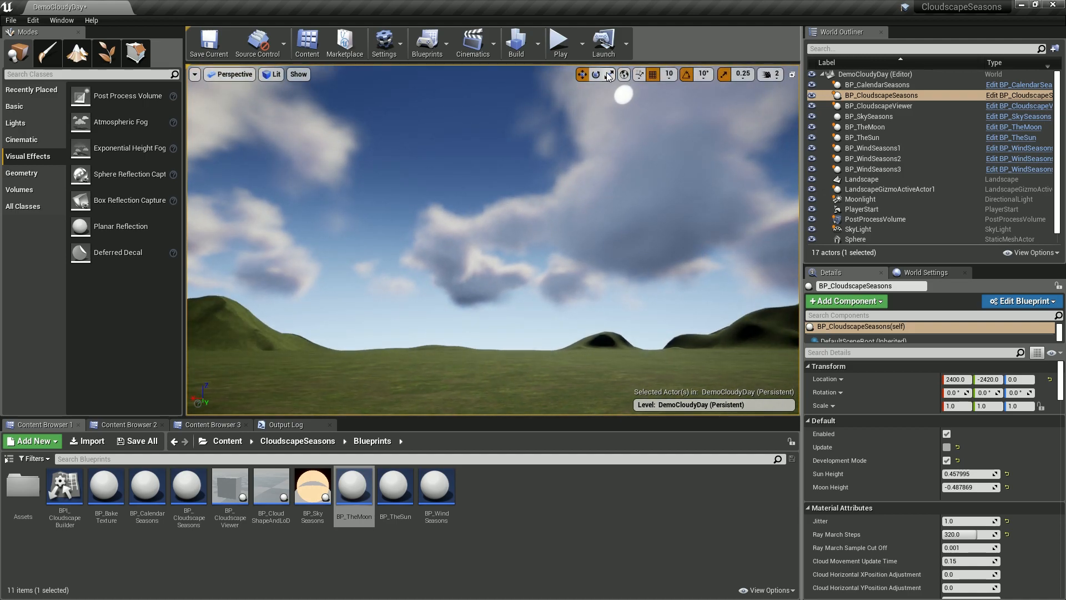
right_click_drag(621, 206, 637, 237)
right_click_drag(527, 333, 324, 314)
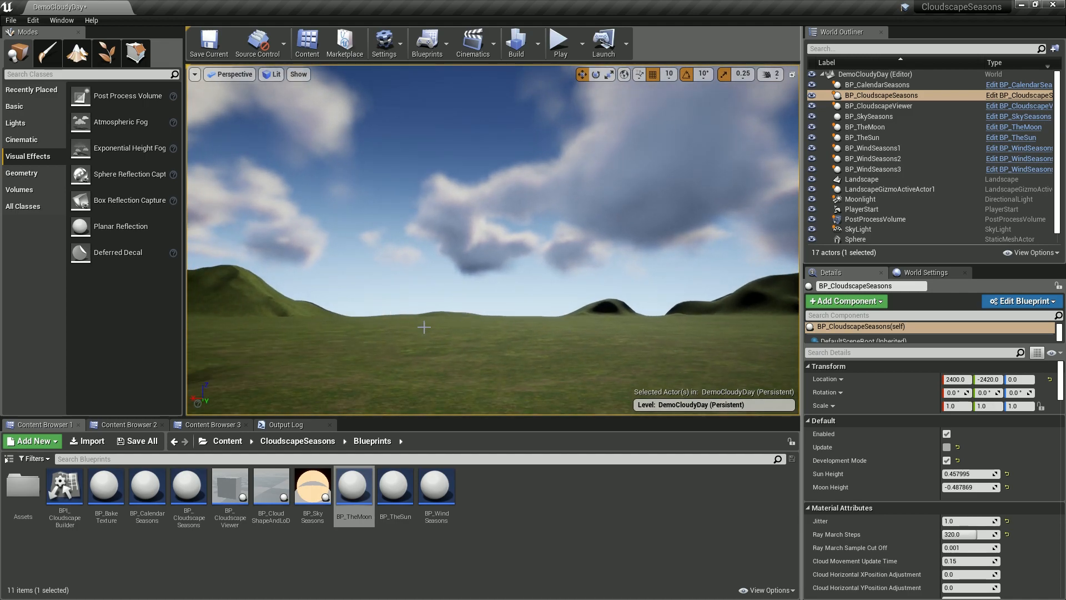
right_click_drag(468, 302, 794, 312)
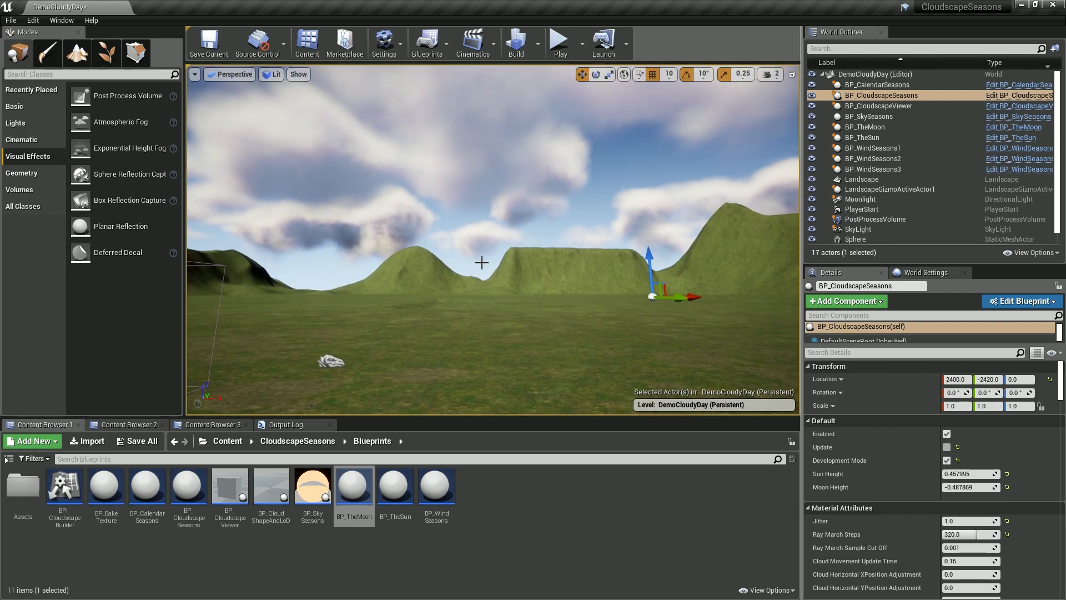
right_click_drag(524, 270, 530, 274)
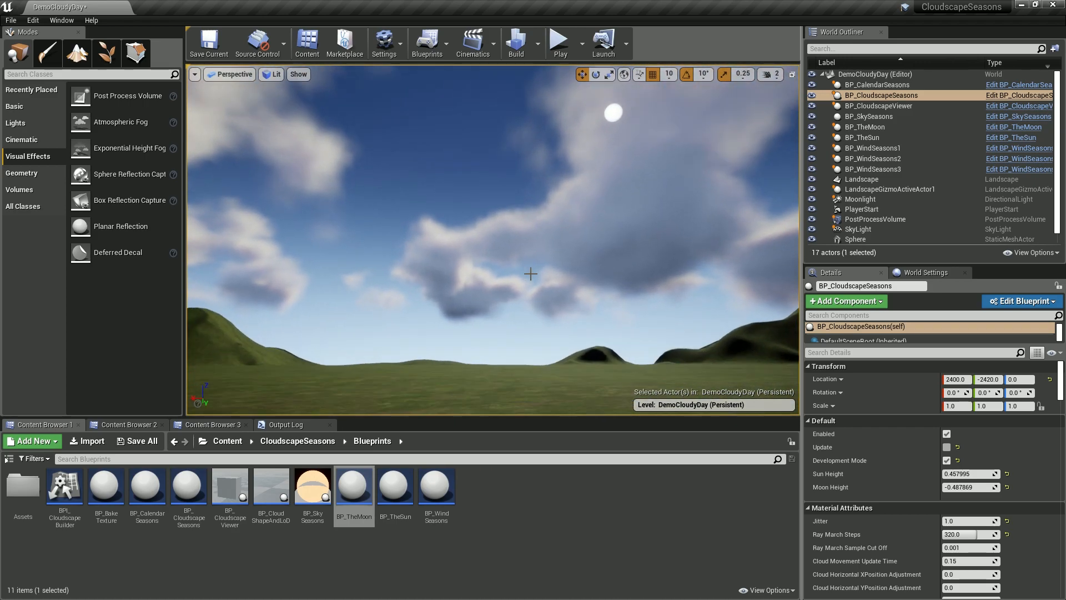
left_click(888, 87)
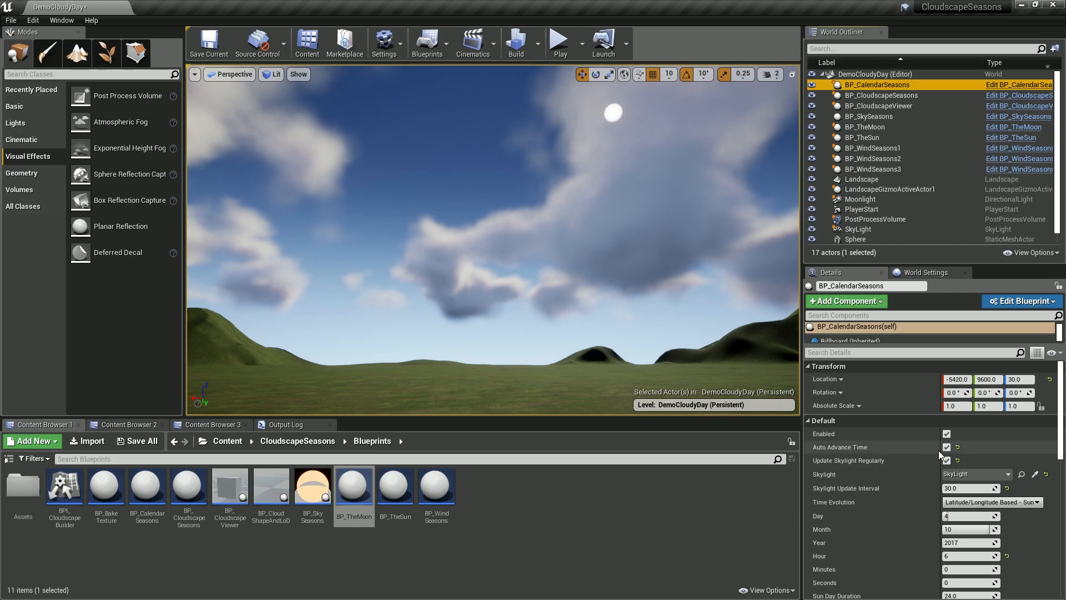
left_click(874, 128)
left_click(870, 137)
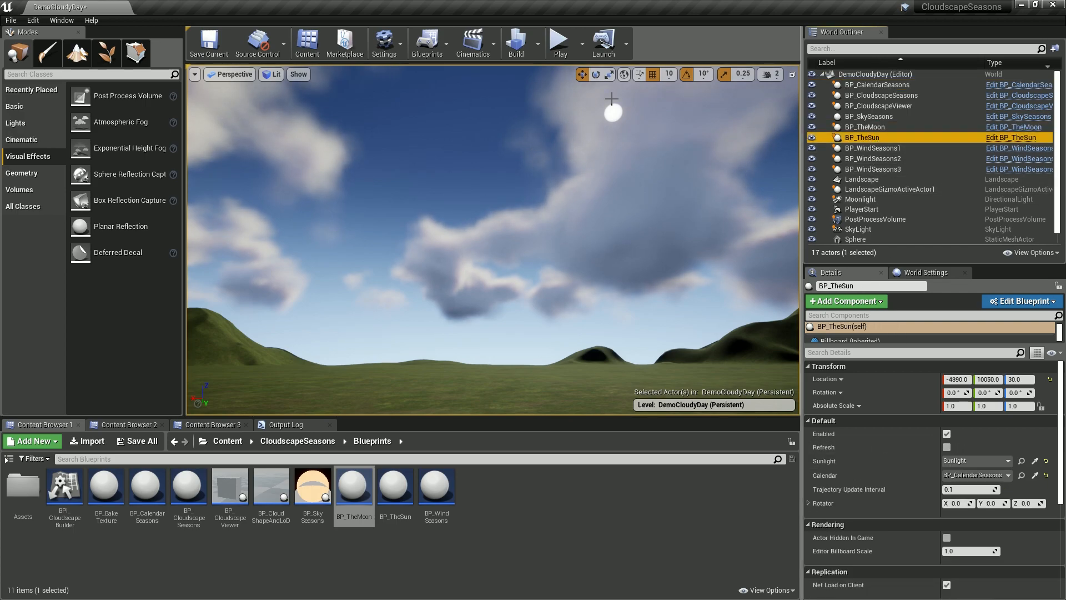
left_click(561, 45)
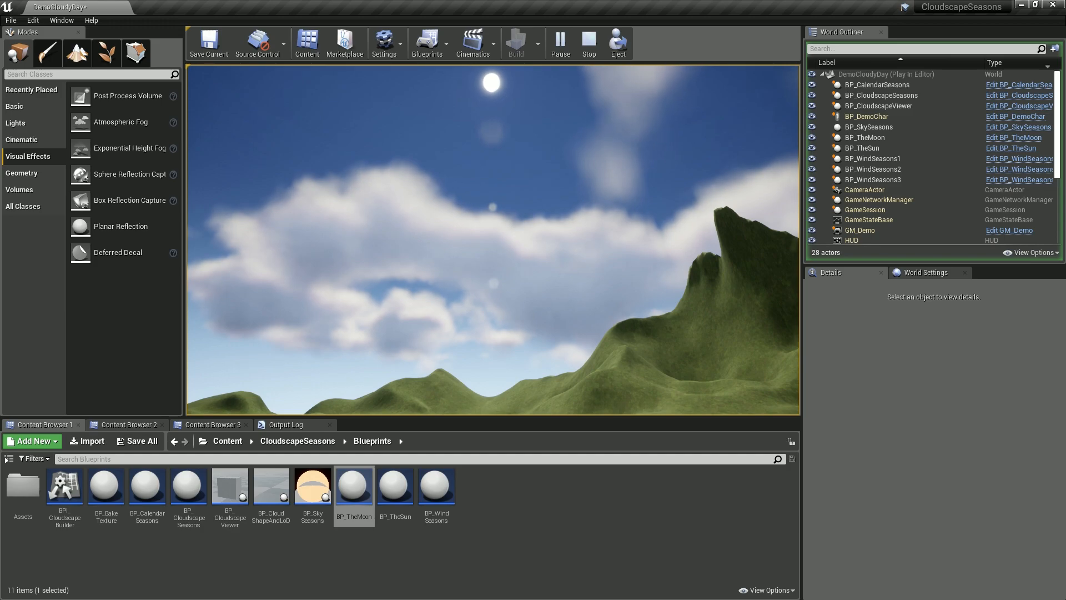
key("Escape")
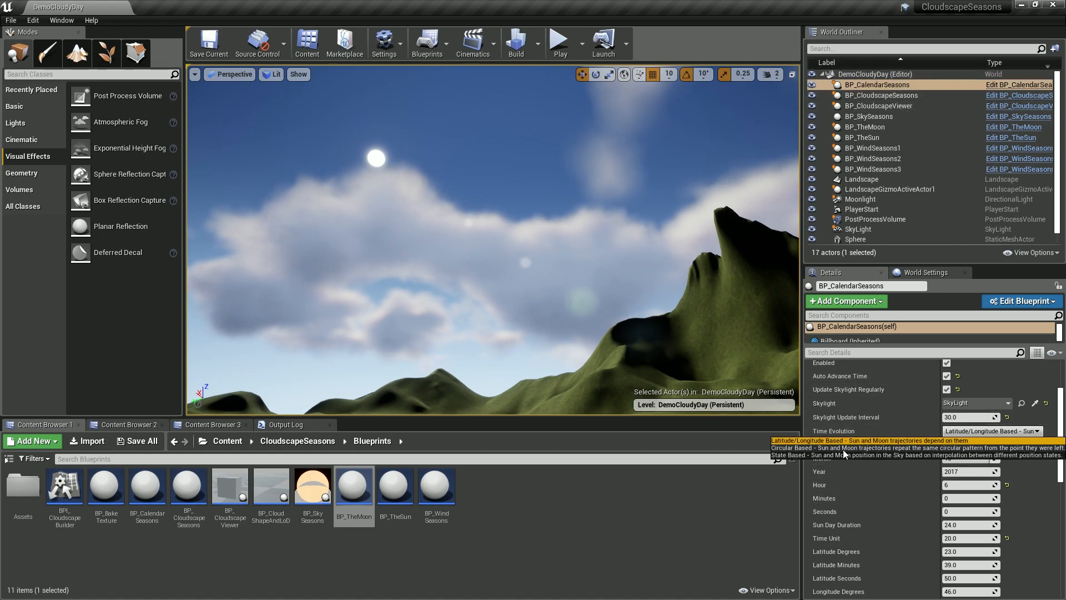
Step: Change the Time Evolution of BP_CalendarSeasons to Circular Based and check the sun's position in the sky
left_click(793, 448)
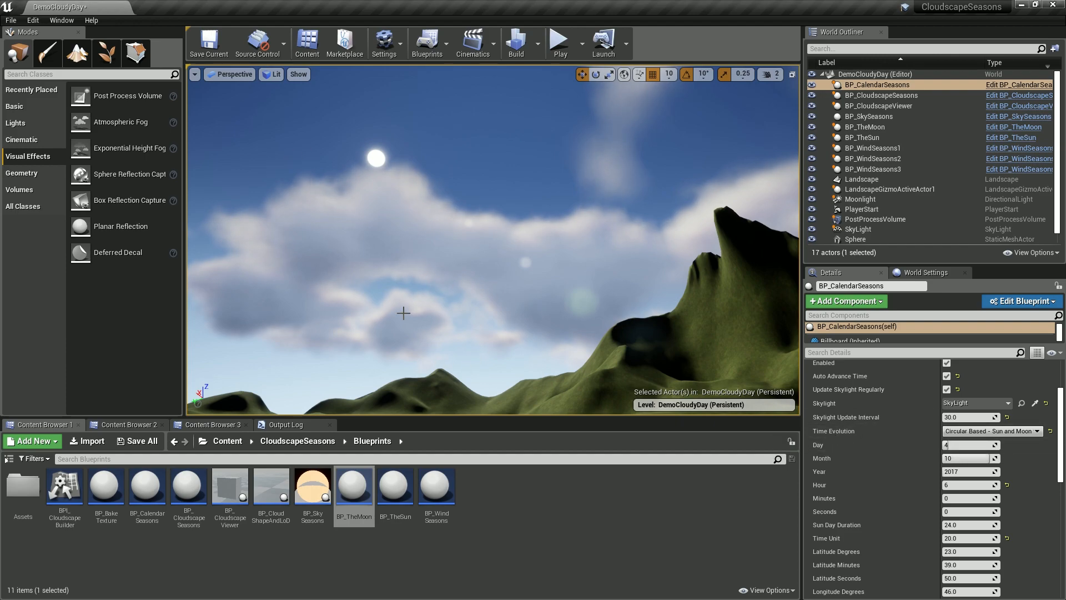
right_click_drag(536, 249, 540, 261)
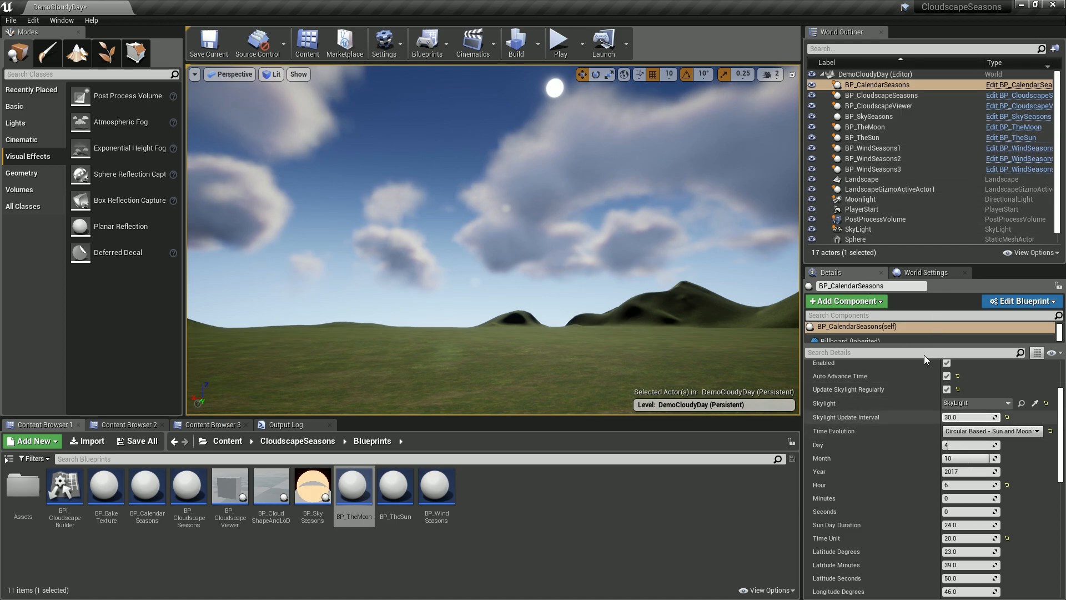
Step: Refresh BP_TheSun, BP_TheMoon and the BP_SkySeasons material, and update BP_CloudscapeSeasons to match the circular time evolution
left_click(867, 138)
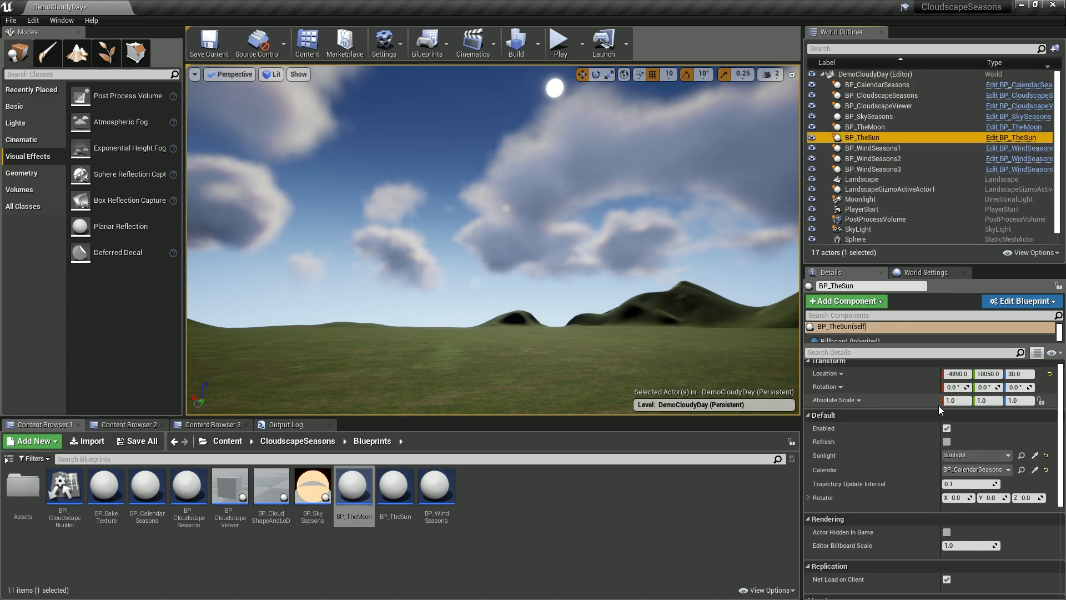
left_click(947, 442)
left_click(875, 128)
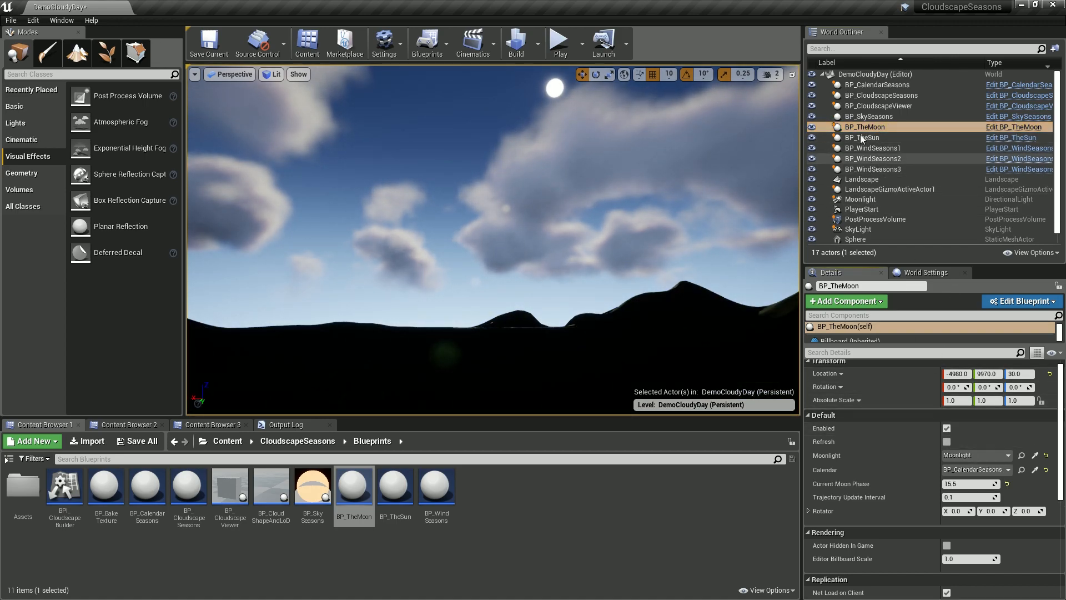
left_click(869, 116)
left_click(946, 442)
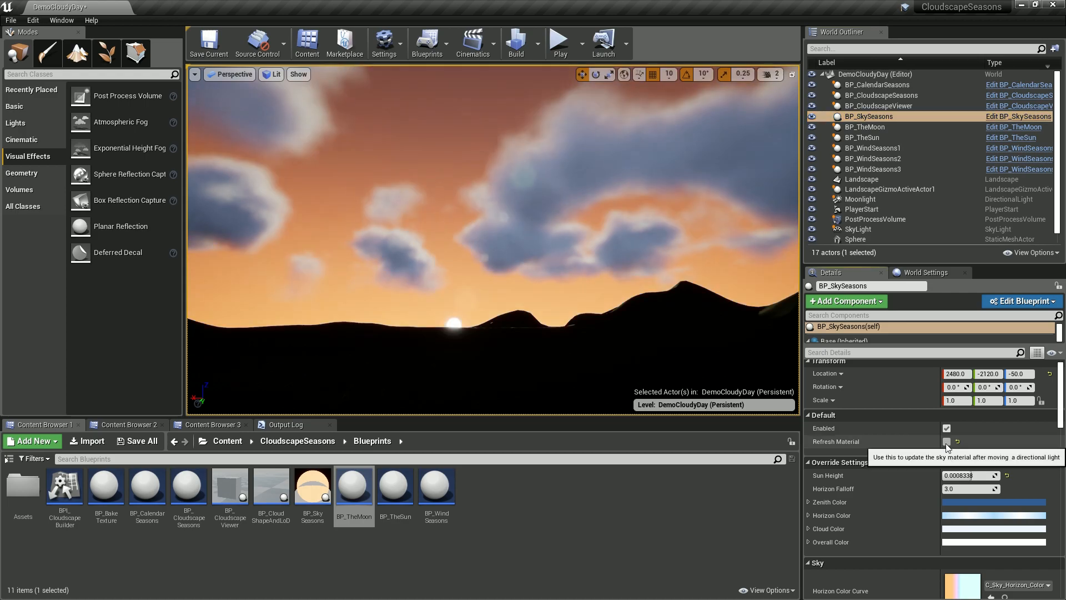
left_click(894, 96)
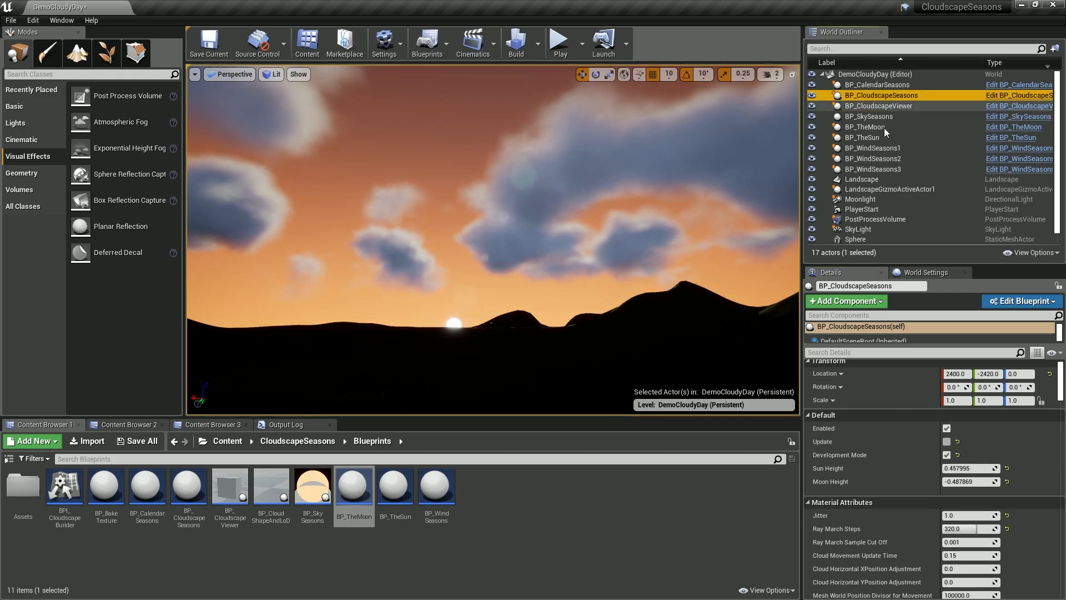
left_click(946, 442)
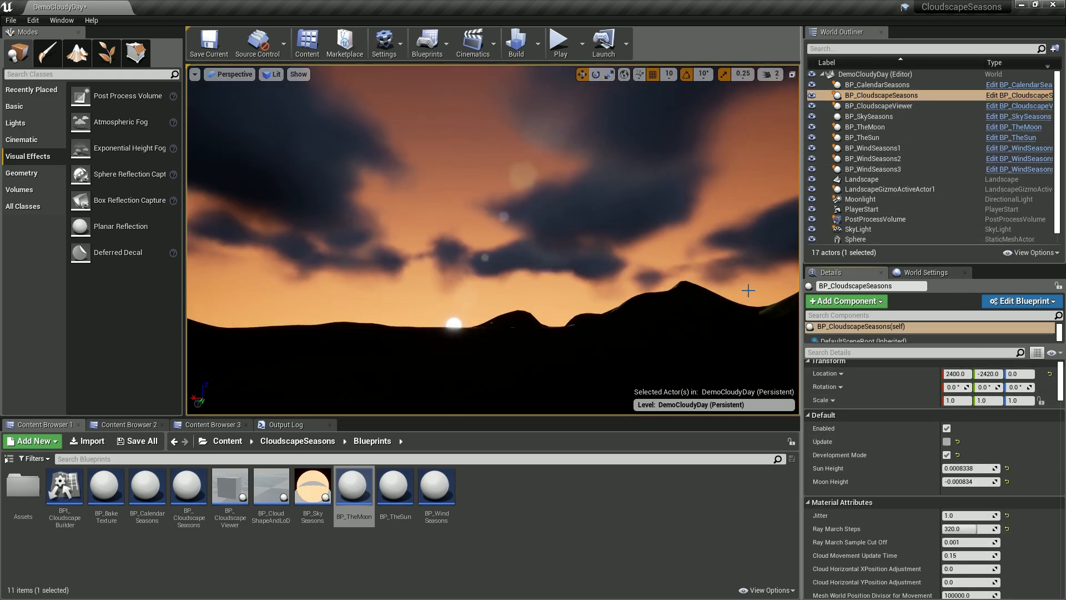
Step: Play the level to watch the sun's circular movement from sunrise, and stop the session
right_click_drag(592, 195, 567, 207)
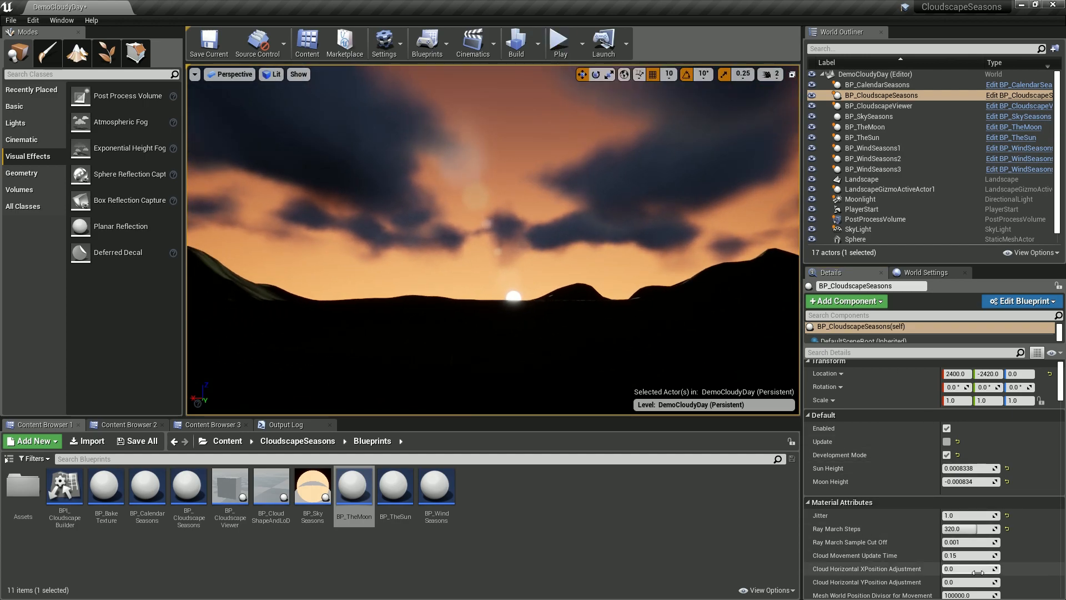
scroll(967, 535, "down", 3)
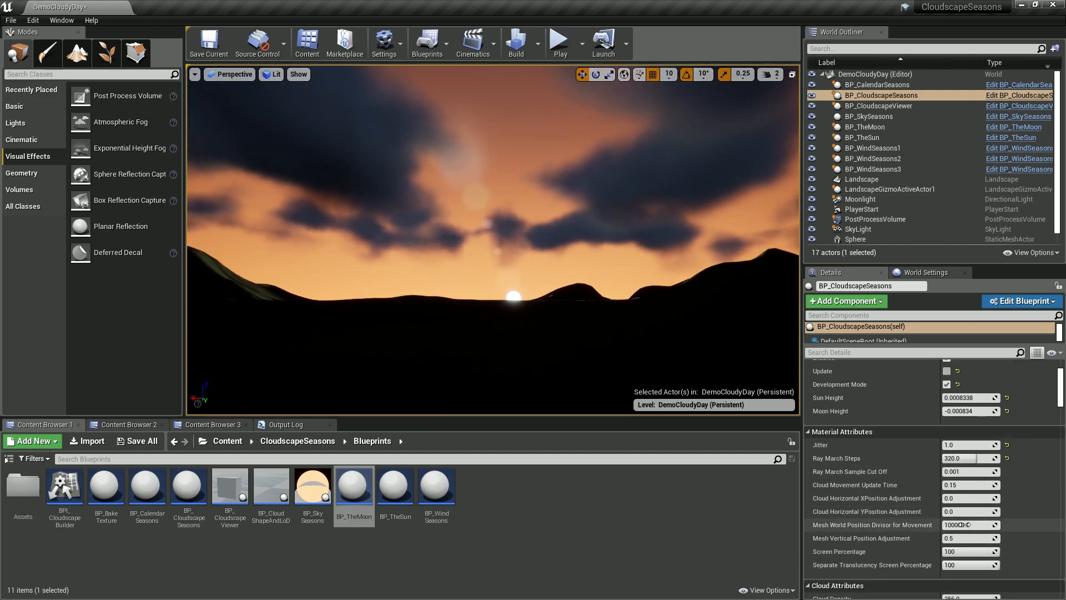
left_click(559, 41)
left_click(562, 126)
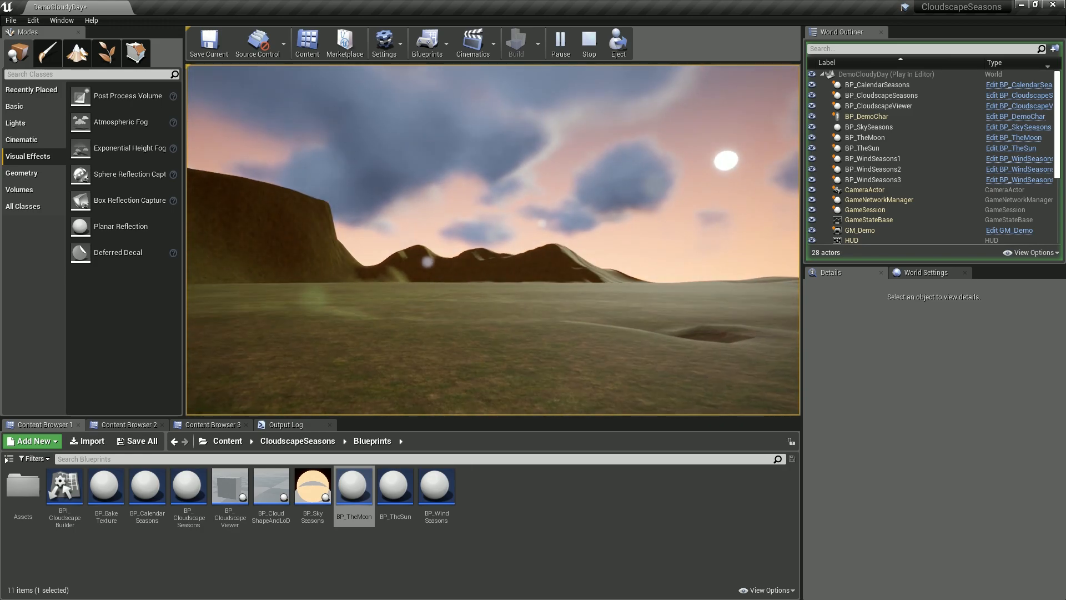
key("Escape")
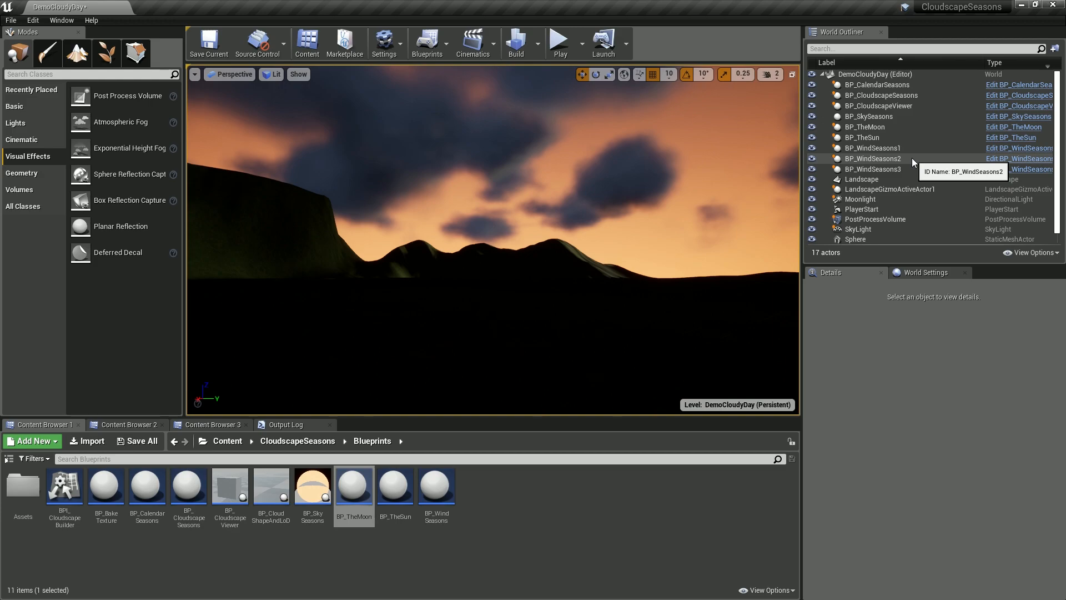
Step: Reset the Hour of BP_CalendarSeasons to its default and briefly play the level to check the sky
left_click(890, 85)
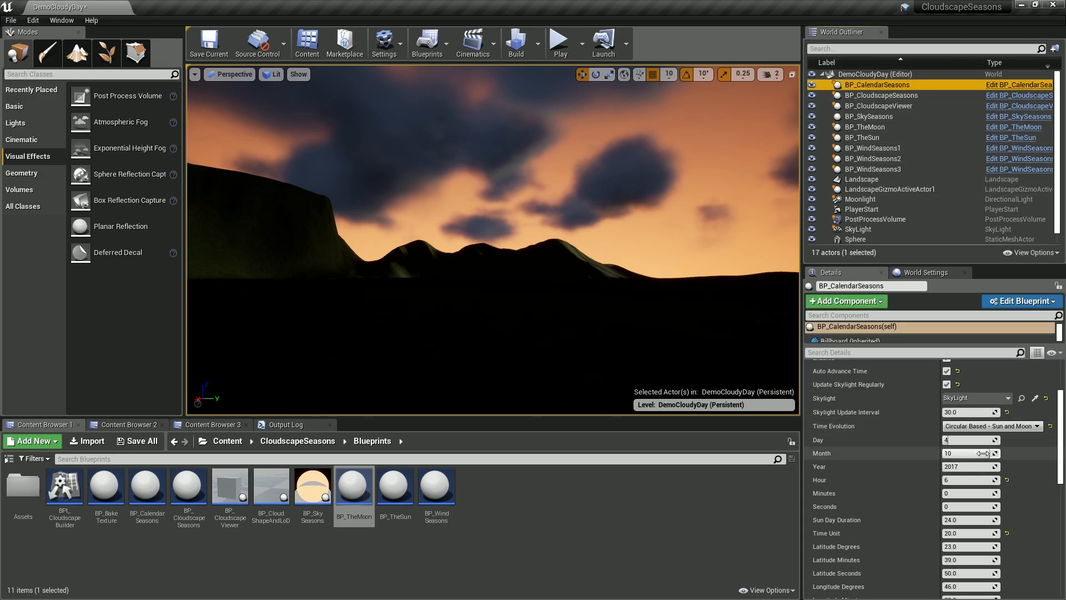
left_click(1011, 482)
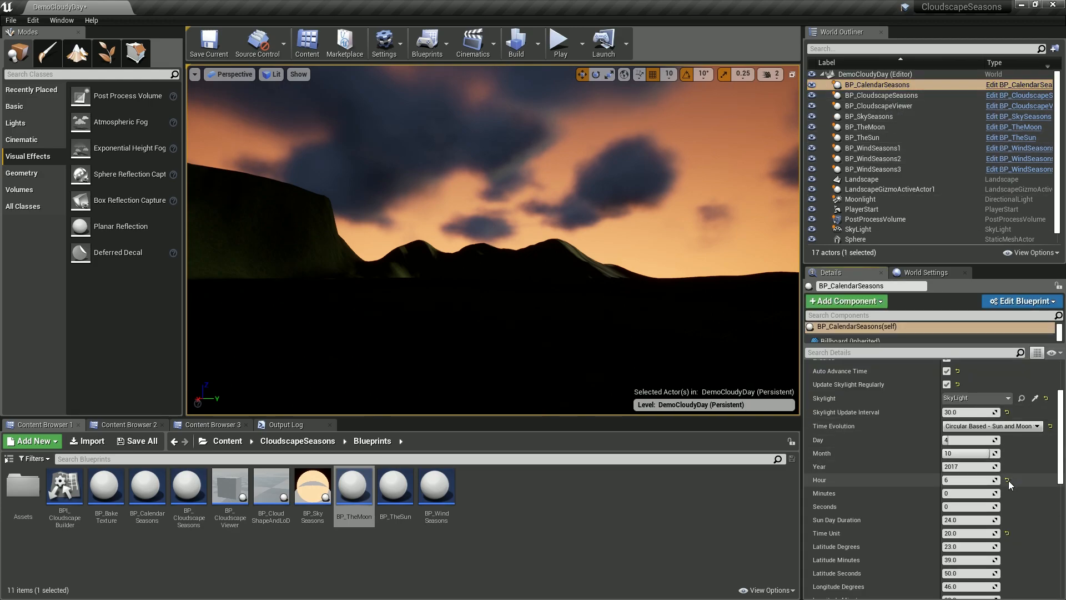
left_click(561, 43)
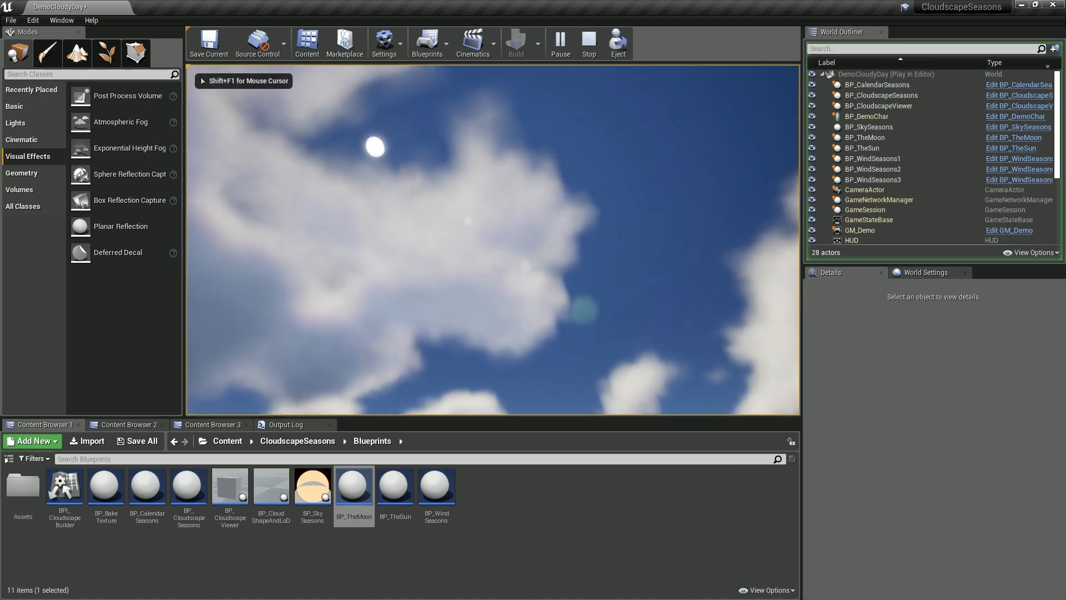
key("Escape")
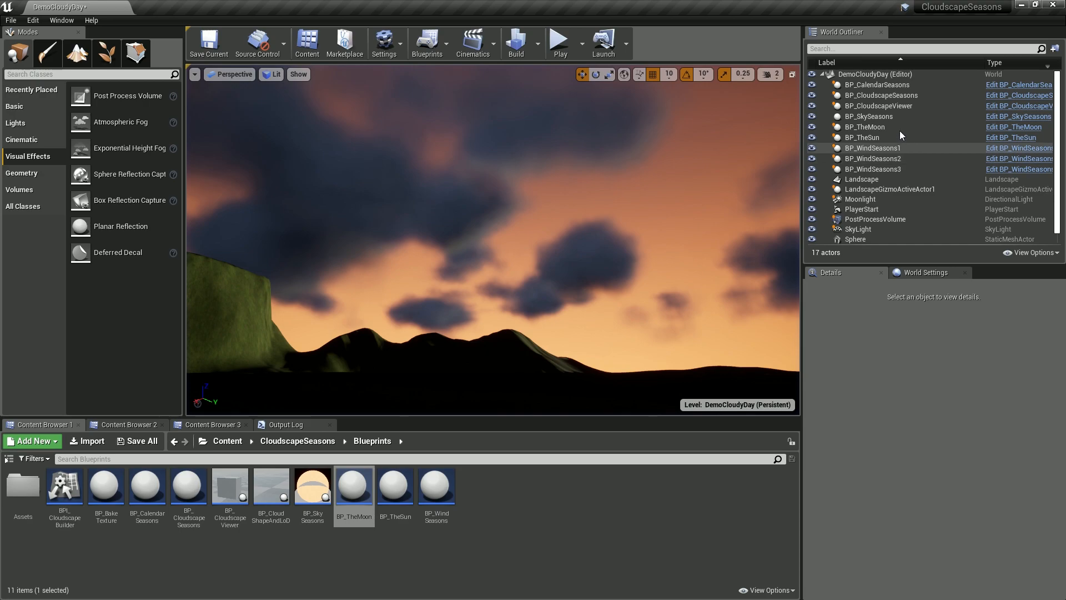
Step: Refresh BP_TheSun, BP_TheMoon and the BP_SkySeasons material for the reset hour, and update BP_CloudscapeSeasons
left_click(880, 136)
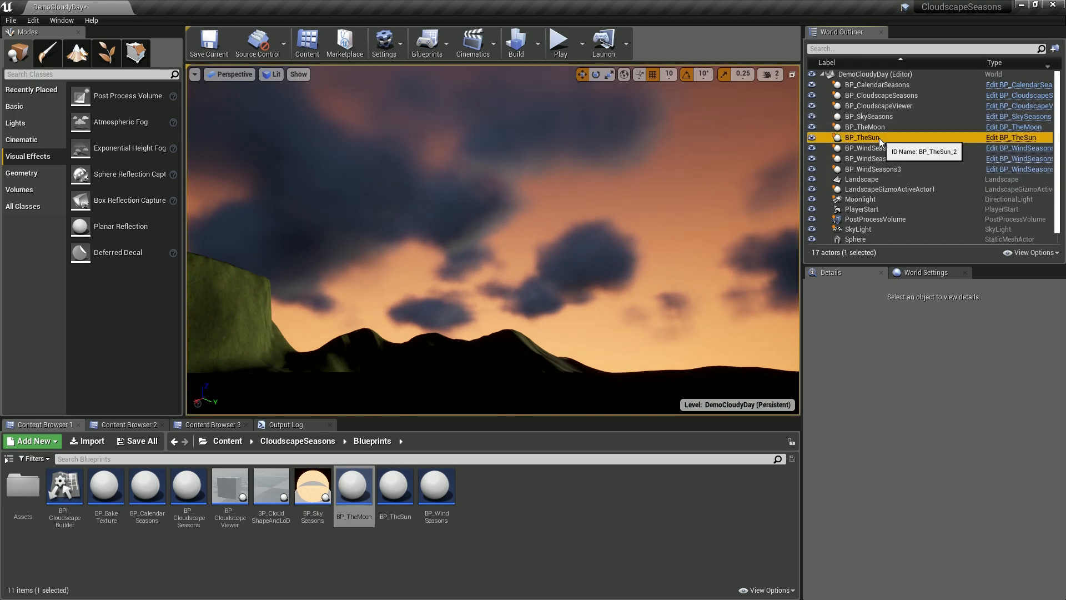
scroll(888, 397, "up", 3)
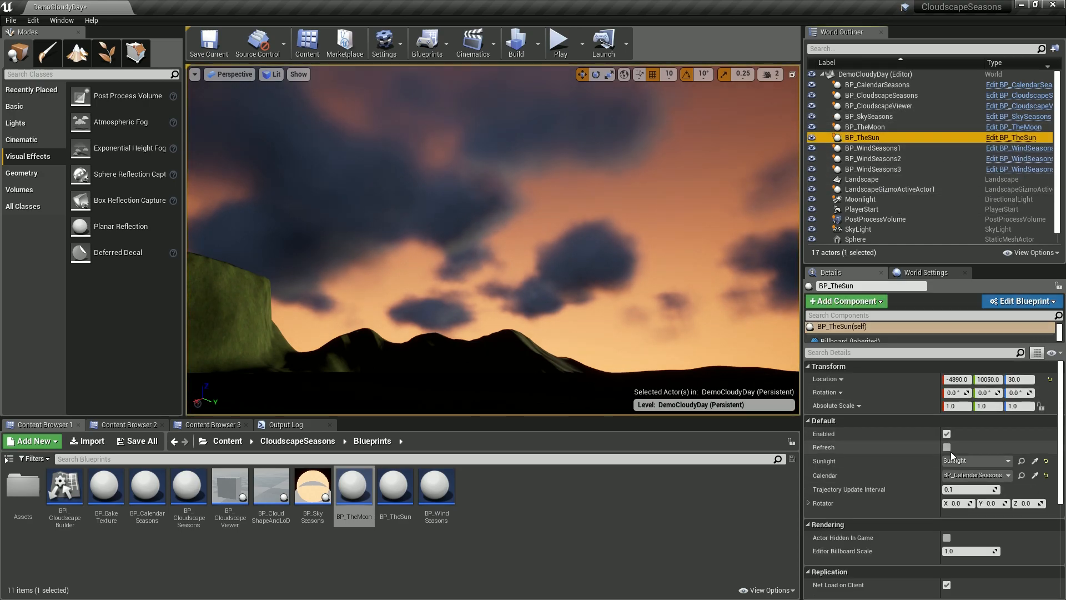
left_click(871, 128)
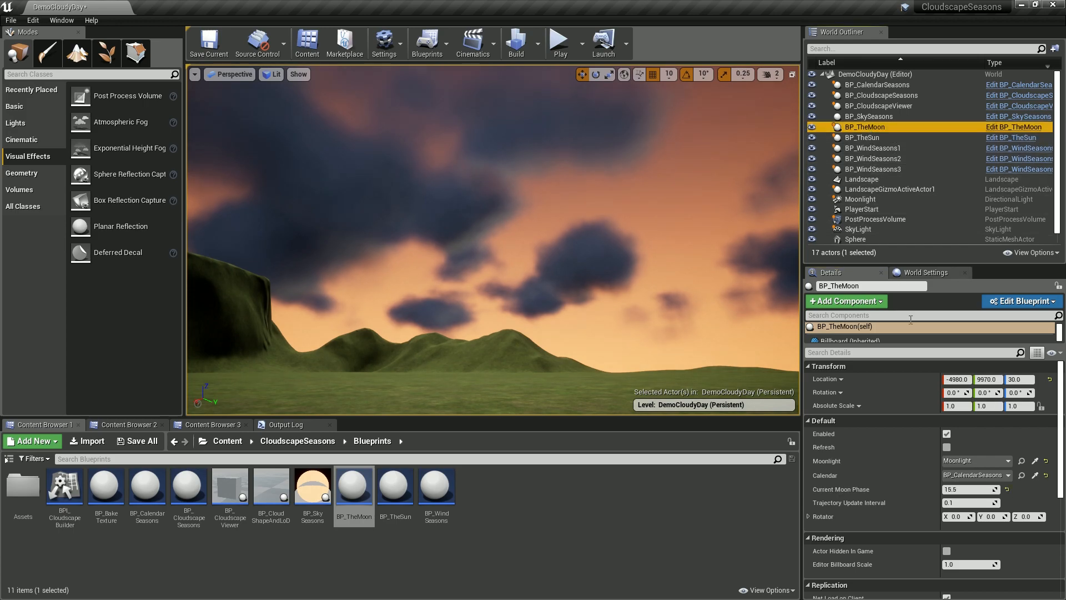
left_click(877, 117)
left_click(947, 447)
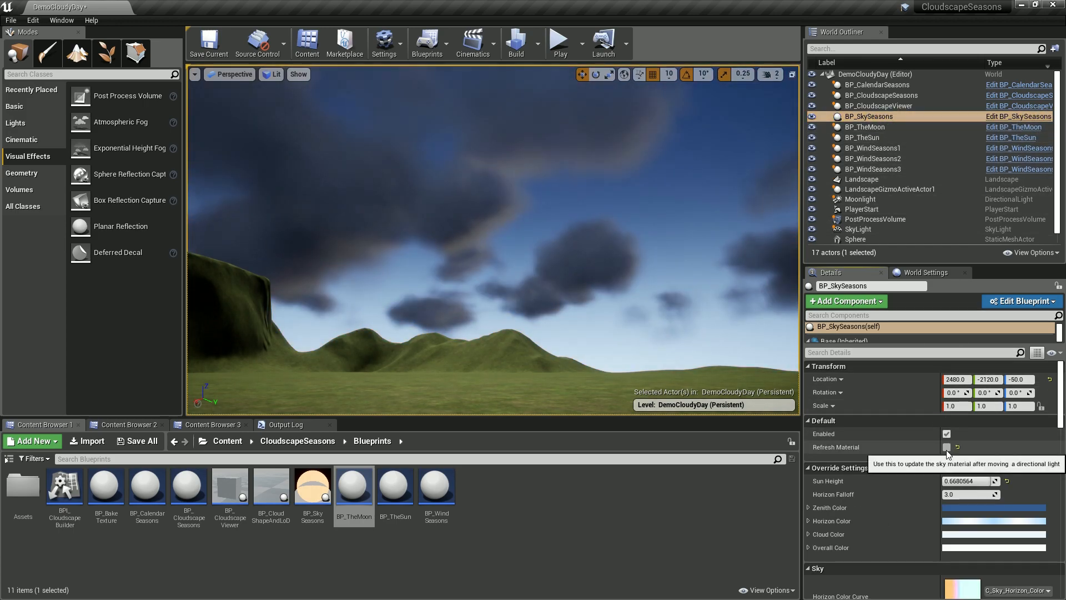
left_click(891, 97)
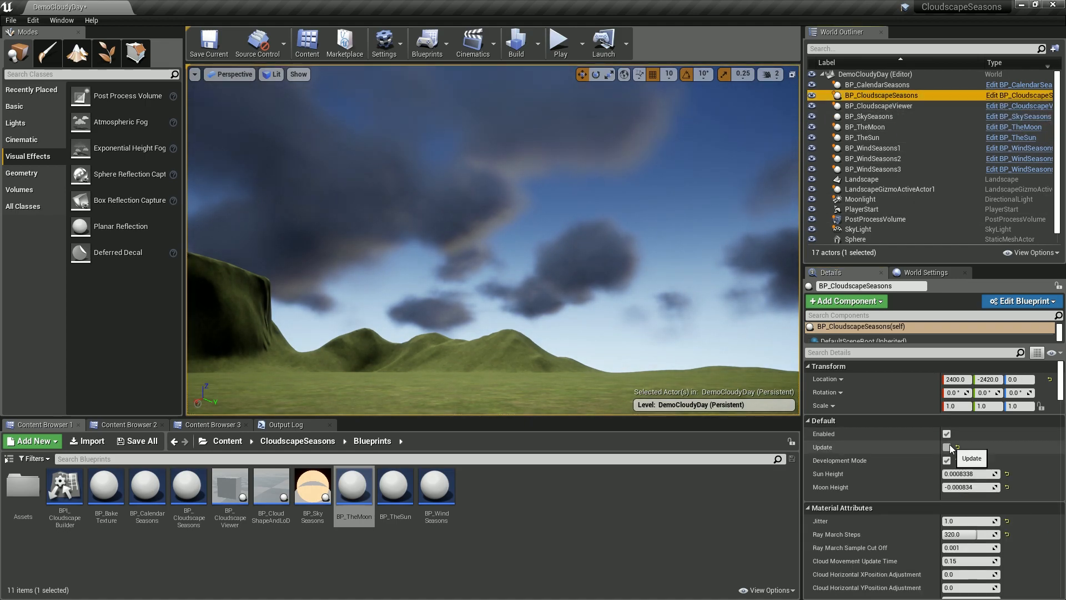
left_click(946, 447)
Step: Play the level briefly to check the daytime clouds, and look around the landscape and sky after stopping
left_click(559, 42)
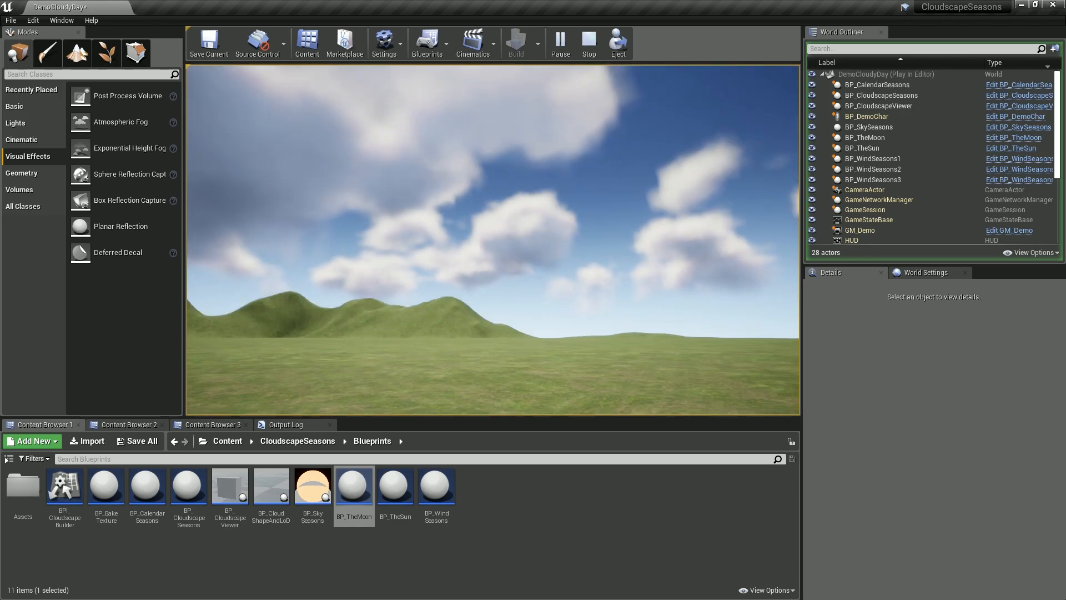
key("Escape")
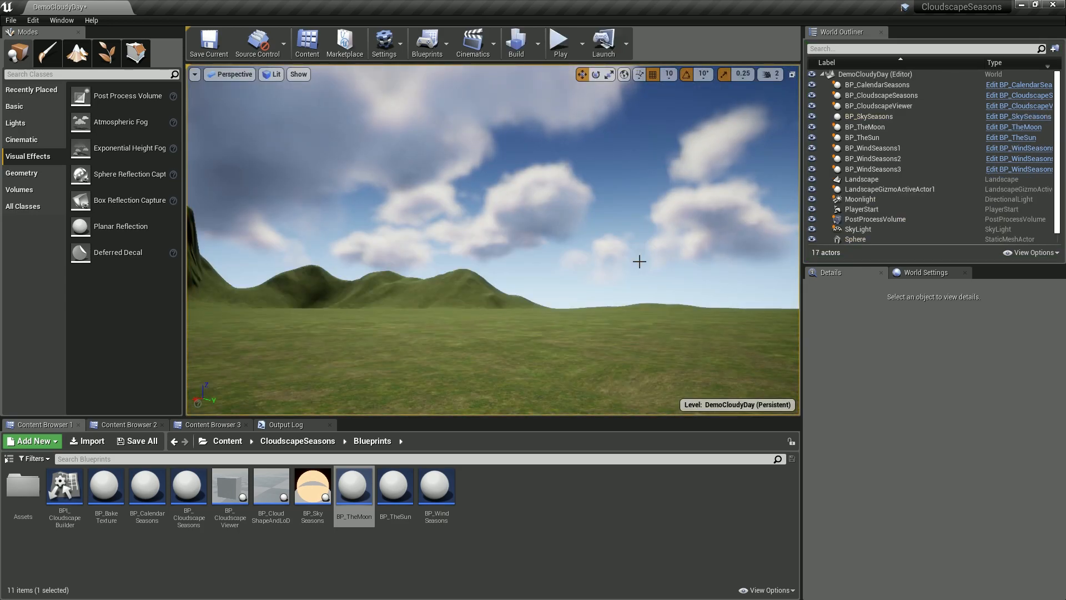
right_click_drag(639, 261, 638, 262)
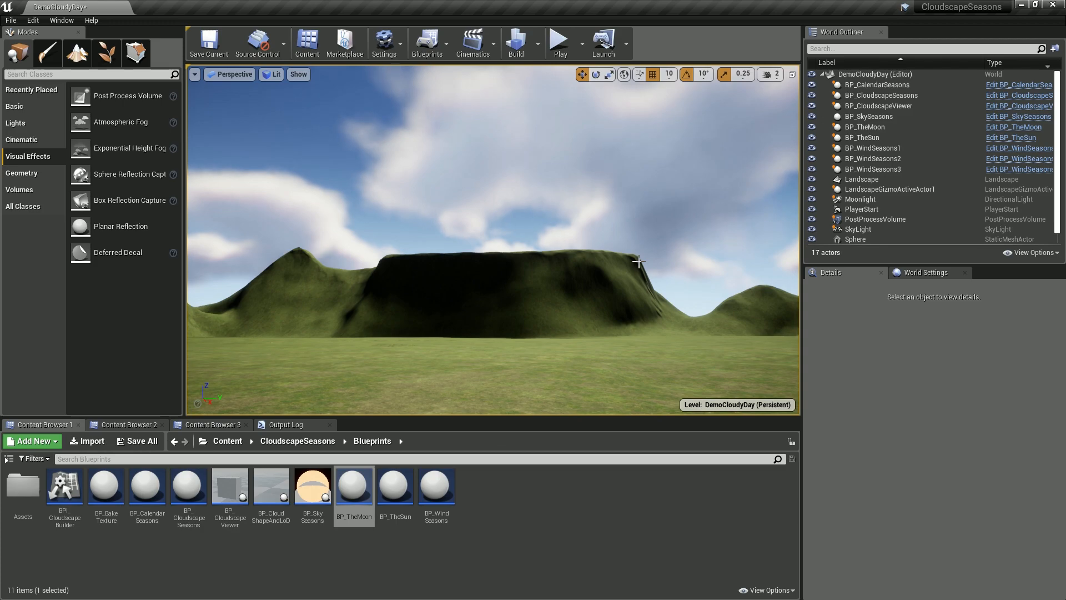
right_click_drag(581, 269, 581, 270)
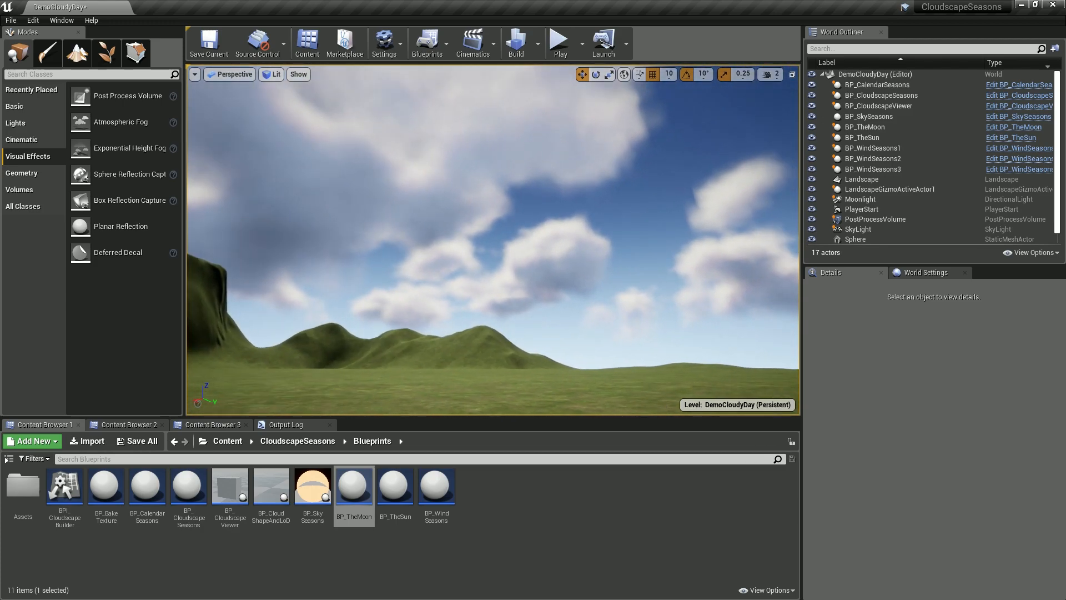
Step: Examine the Layer 1 cloud and material attributes of BP_CloudscapeSeasons alongside the clouds around the sun
left_click(882, 96)
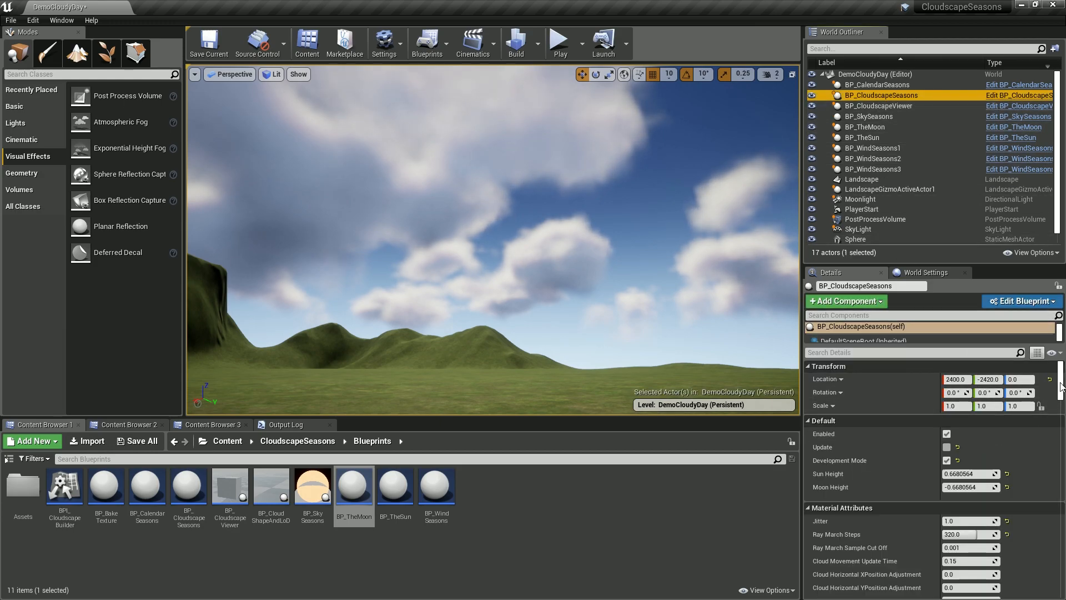
left_click_drag(1061, 387, 1061, 523)
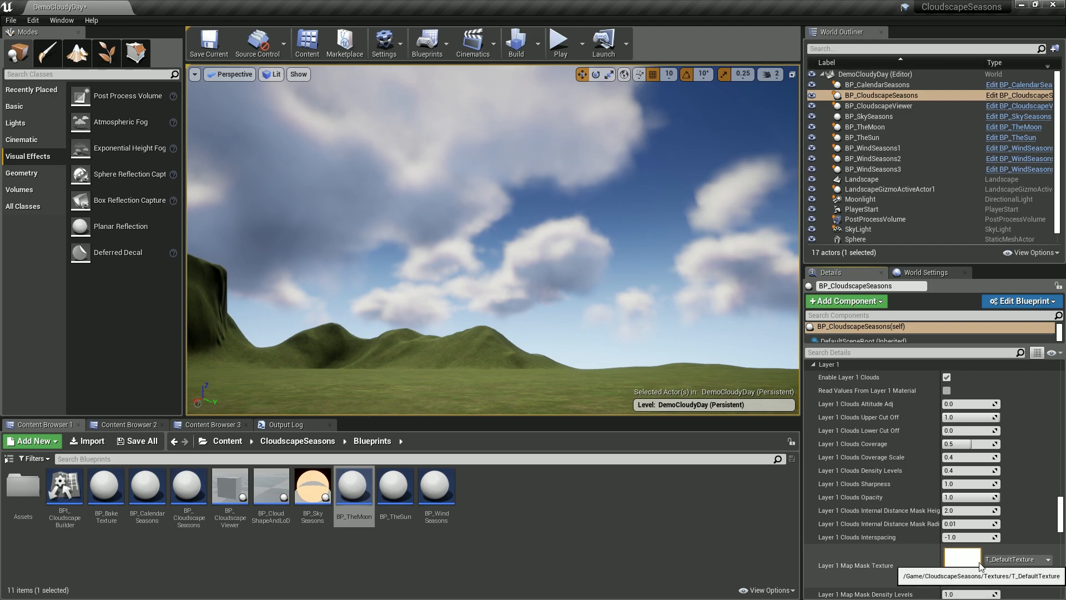
right_click_drag(462, 281, 435, 314)
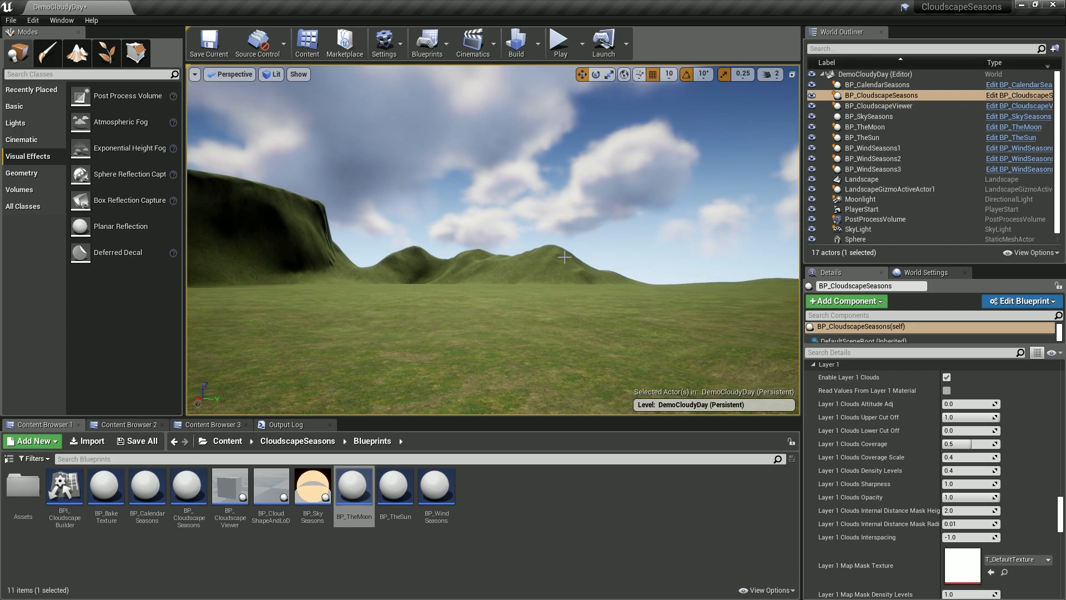
right_click_drag(581, 245, 449, 252)
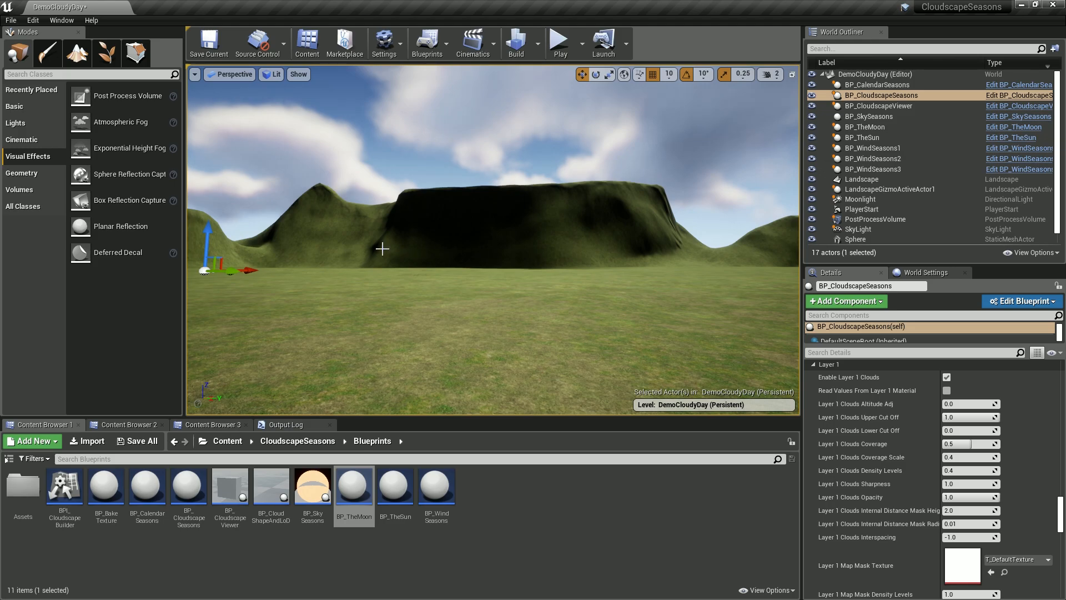
right_click_drag(405, 283, 417, 273)
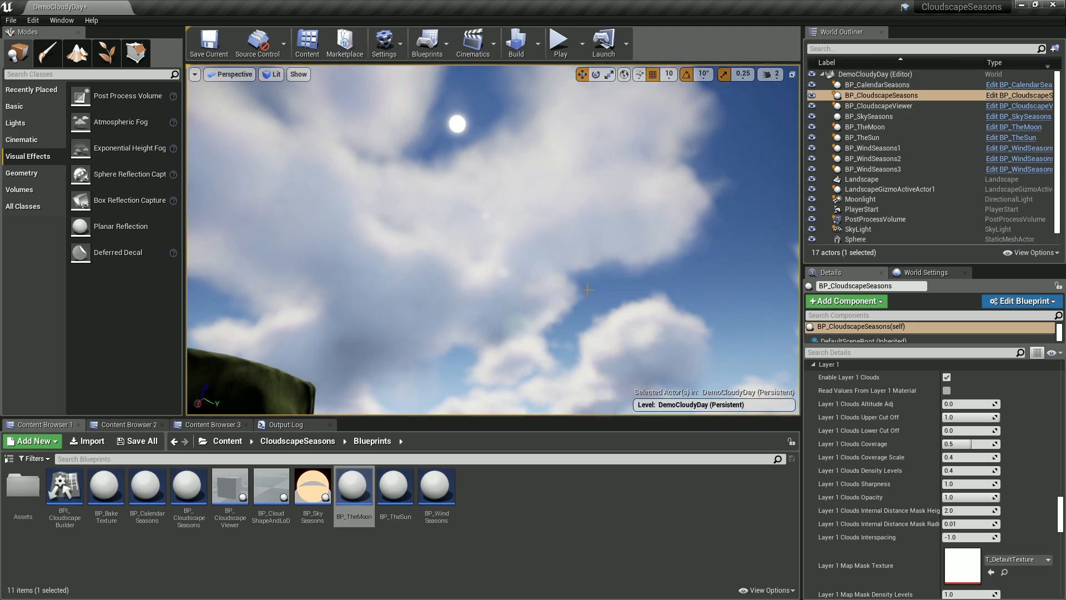
left_click_drag(1061, 512, 1061, 395)
scroll(938, 439, "up", 4)
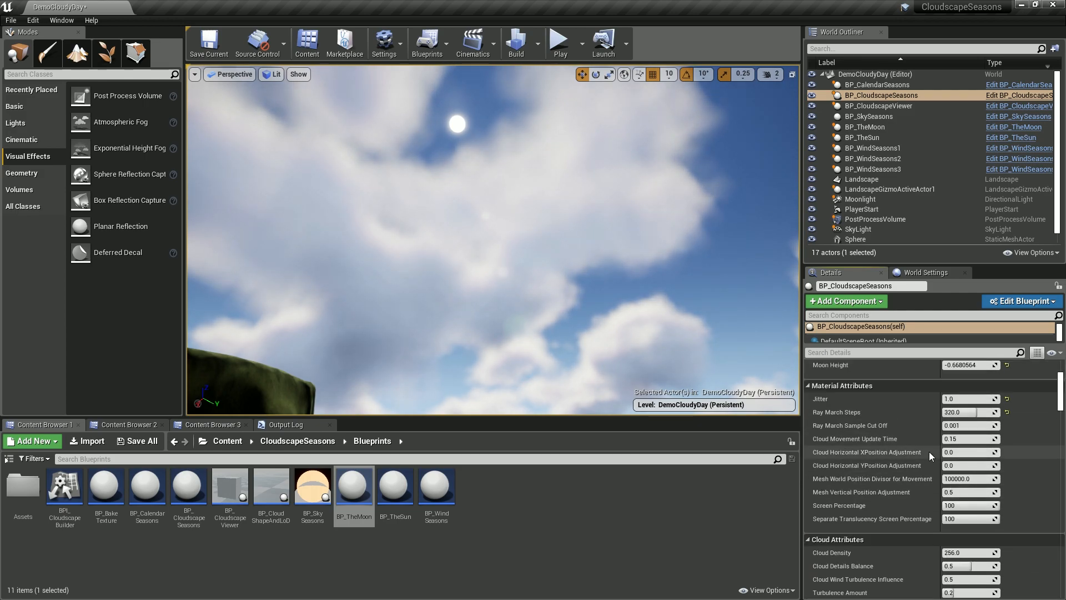
right_click_drag(664, 202, 664, 192)
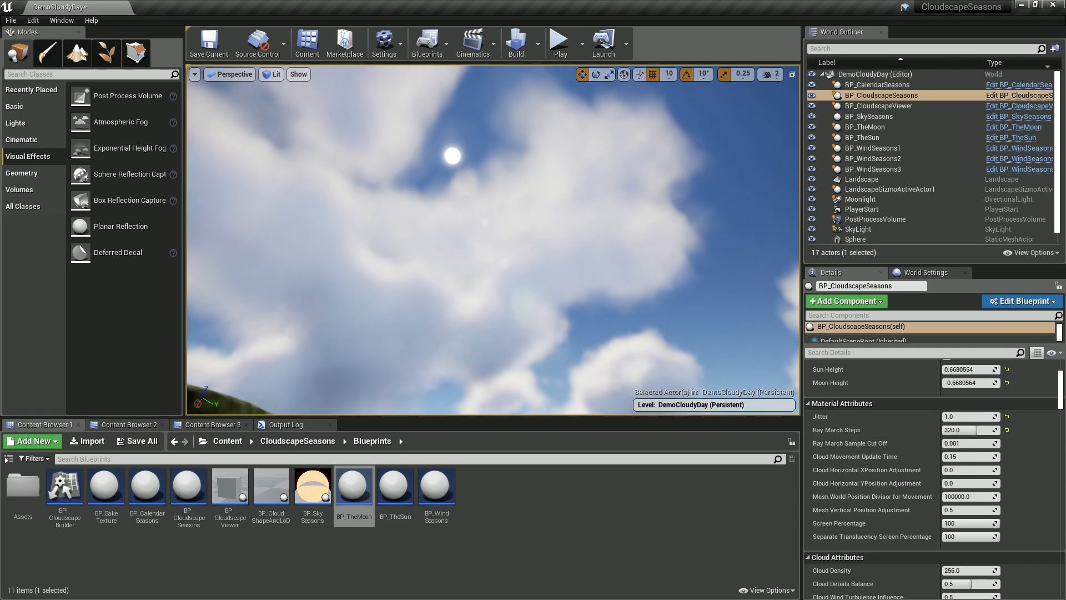
Step: Raise the camera speed to 6 to fly up to the cloud layer, and reduce it to 5 there
left_click(771, 76)
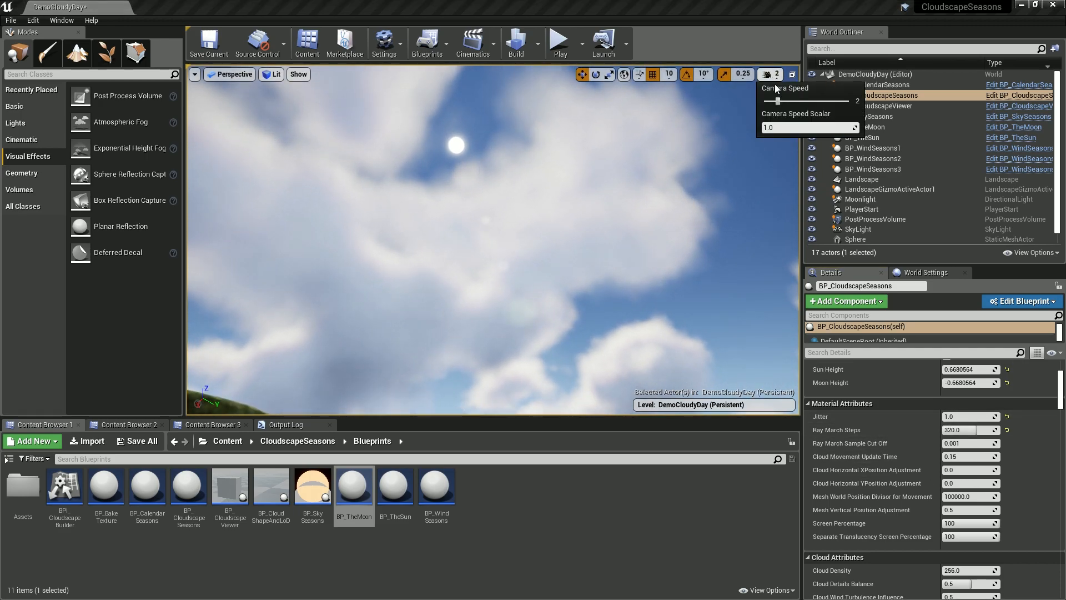
right_click_drag(721, 166, 533, 248)
key("w")
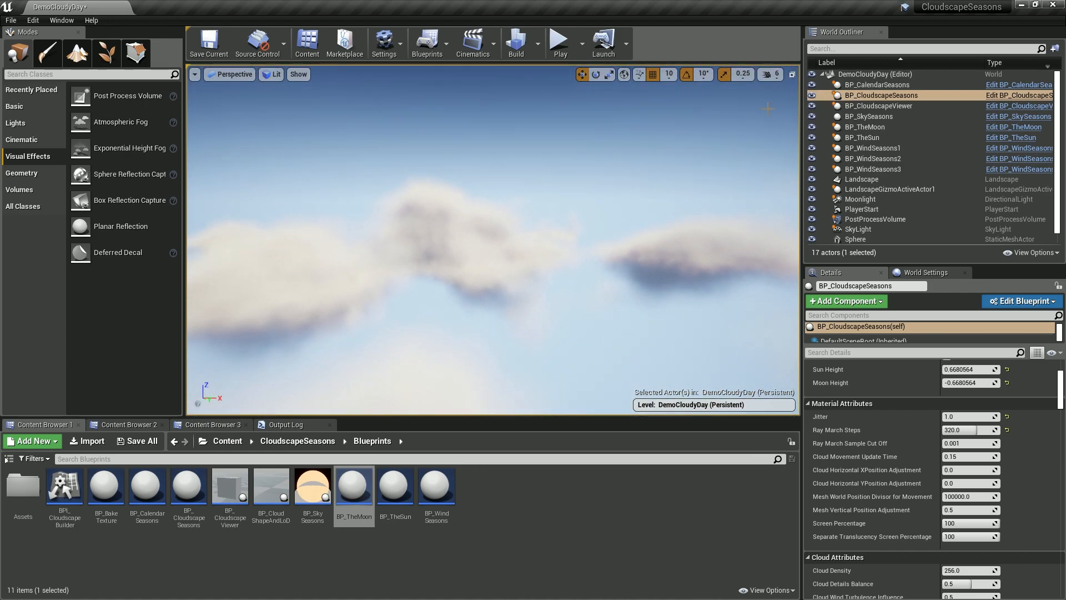
left_click(777, 78)
left_click(814, 102)
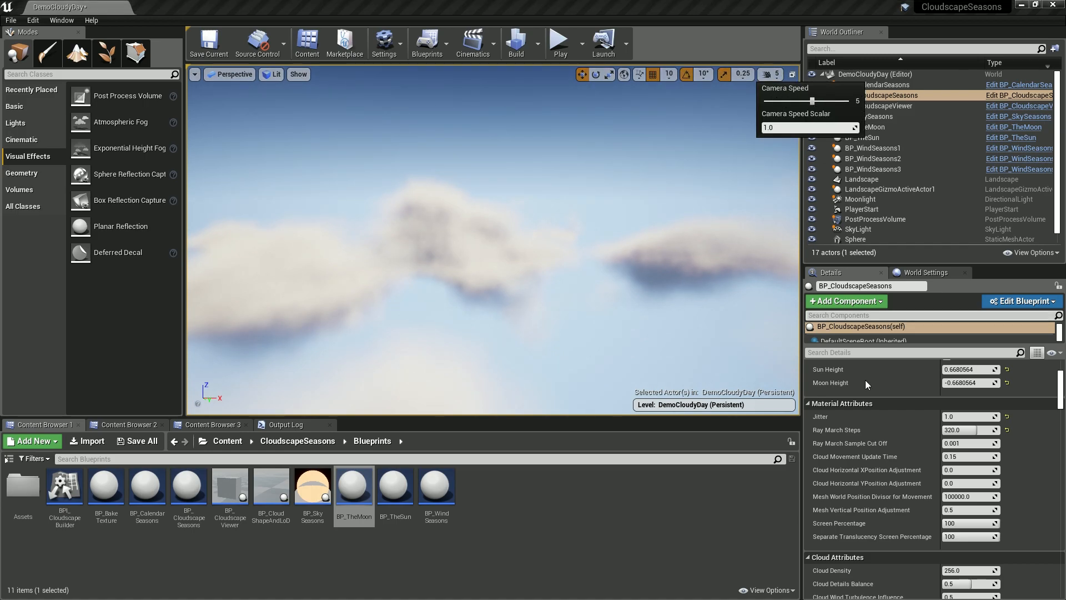
right_click_drag(733, 355, 574, 356)
Step: Set the Layer 1 Clouds Coverage of BP_CloudscapeSeasons to 1.0 and inspect the denser clouds from within the layer
left_click_drag(1060, 397, 1061, 523)
left_click_drag(972, 438, 994, 438)
right_click_drag(621, 261, 763, 244)
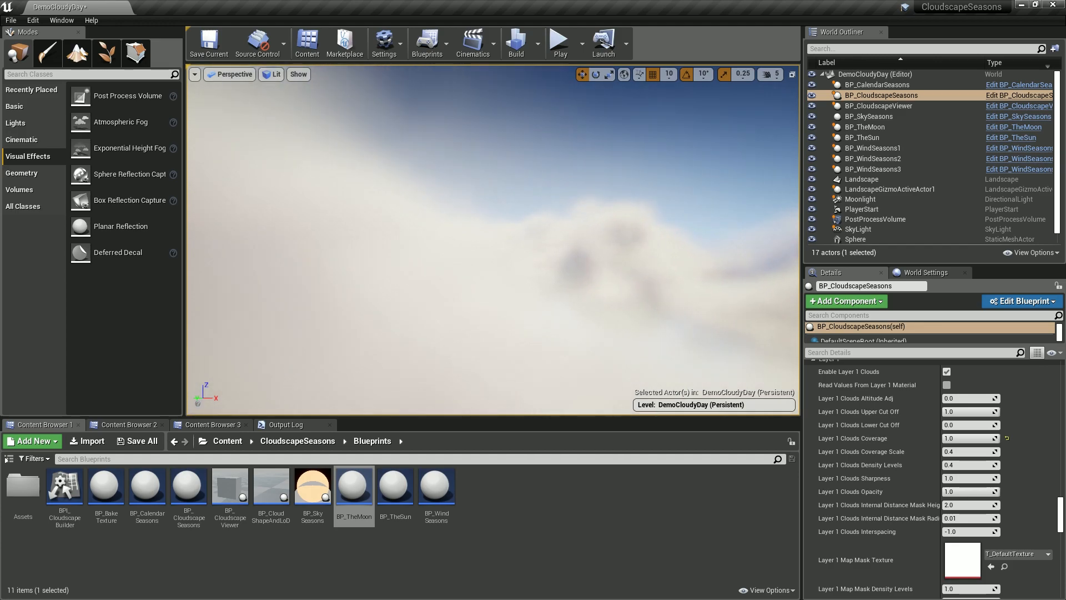
right_click_drag(493, 239, 530, 239)
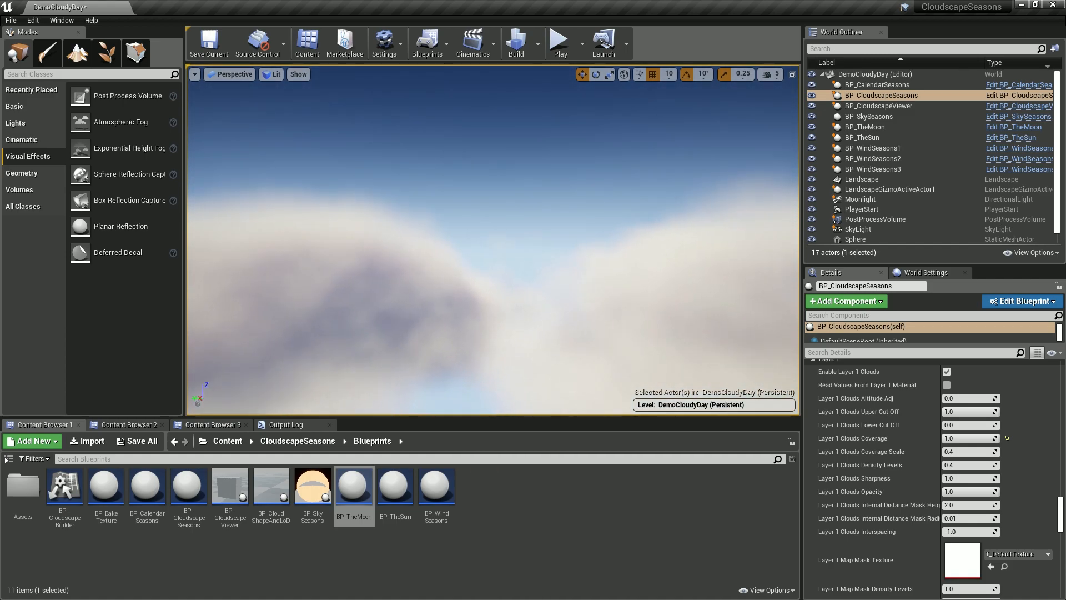
right_click_drag(493, 240, 404, 240)
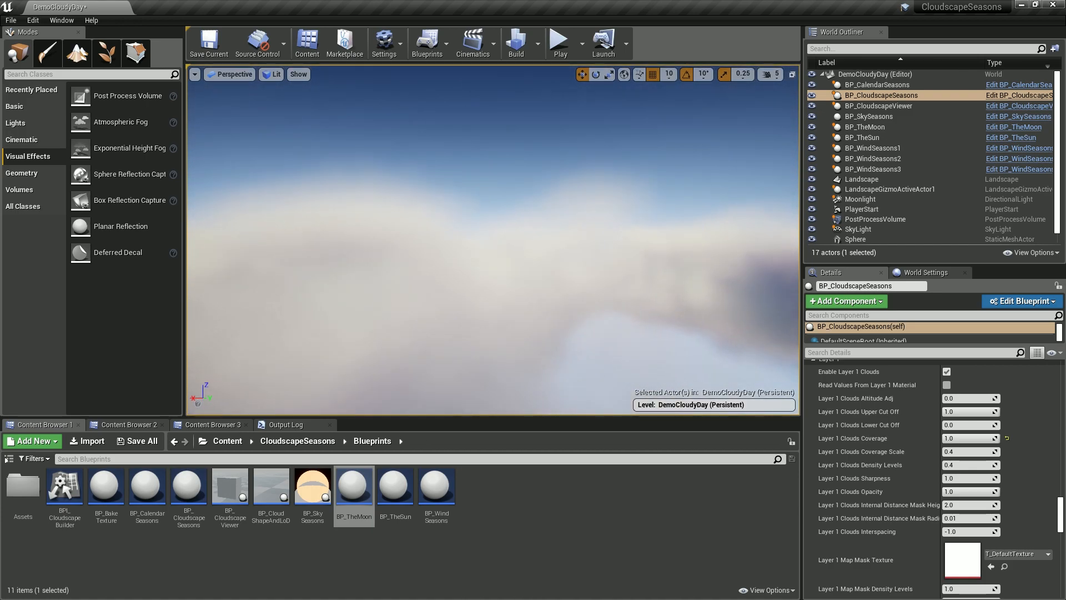
Step: Look over the dense Layer 1 clouds in several directions from within the cloud layer
right_click_drag(493, 239, 145, 200)
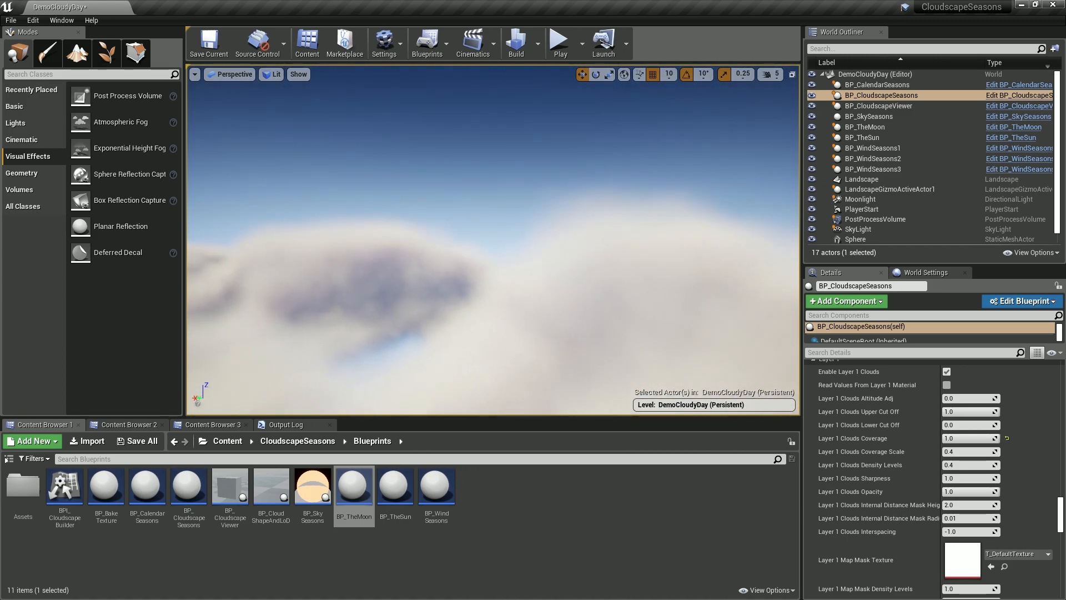
right_click_drag(555, 286, 510, 291)
right_click_drag(493, 240, 345, 226)
right_click_drag(628, 249, 628, 269)
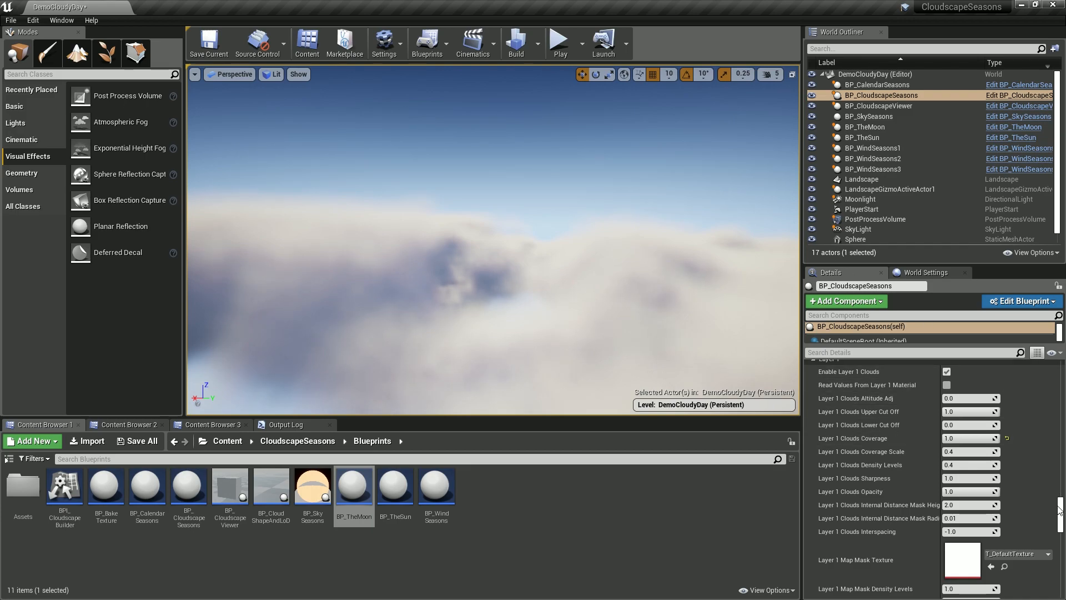
mouse_move(621, 244)
right_mouse_down()
mouse_move(500, 311)
mouse_move(378, 250)
mouse_move(621, 245)
right_mouse_up()
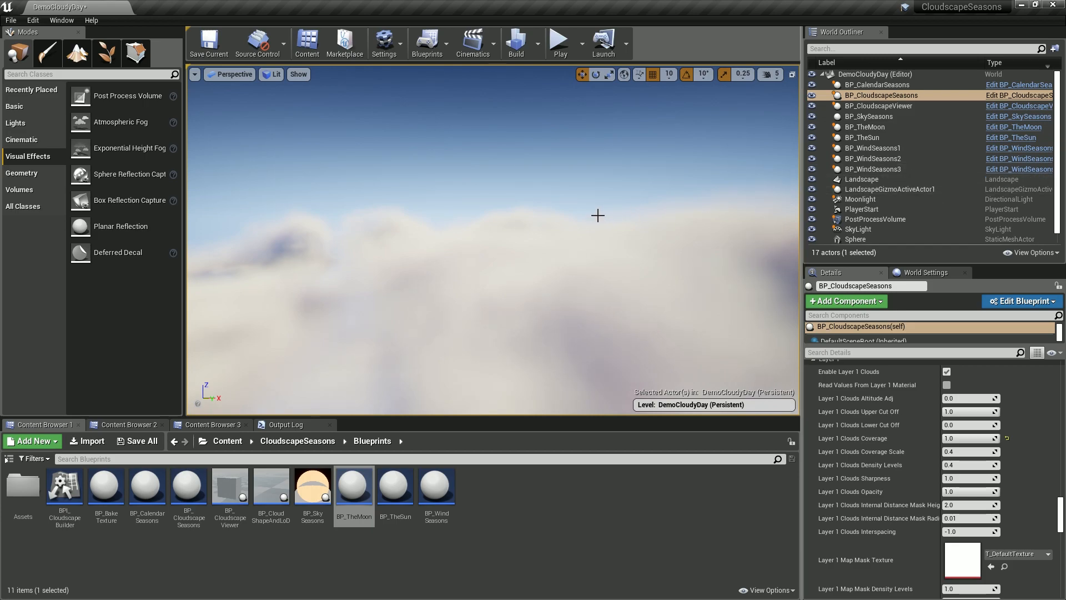
Step: Return the view to BP_CloudscapeSeasons on the ground and look up at the cloud cover from below
key("f")
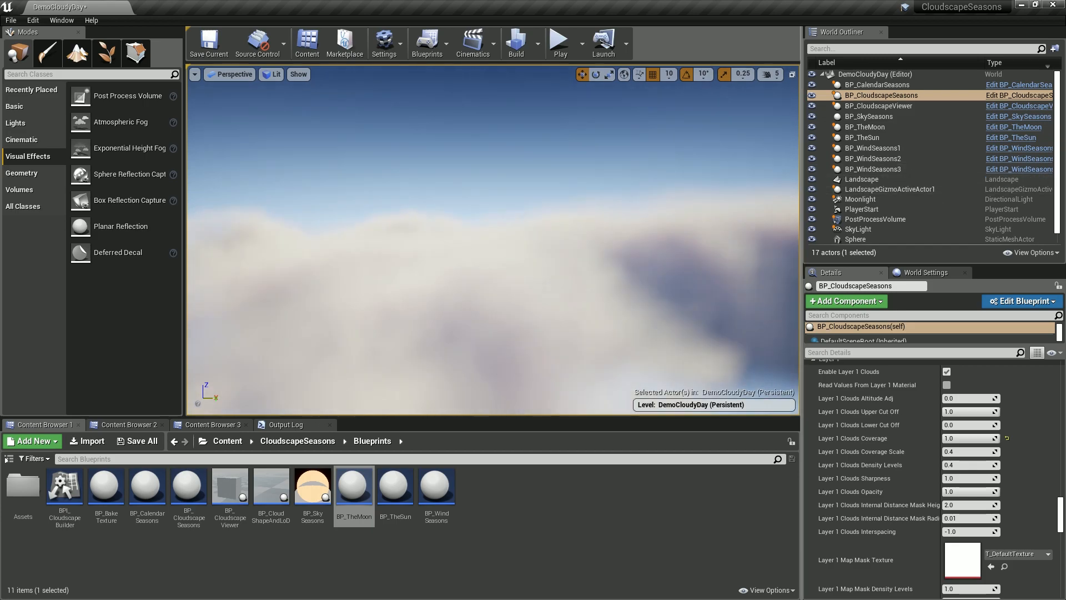
key("w")
right_click_drag(493, 239, 518, 200)
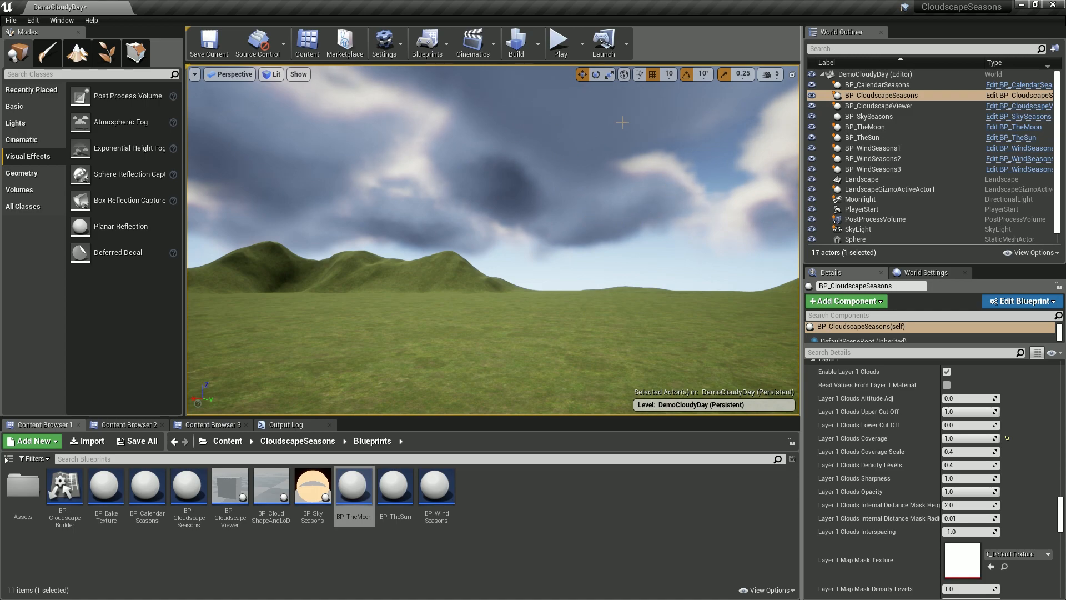
right_click_drag(641, 202, 775, 195)
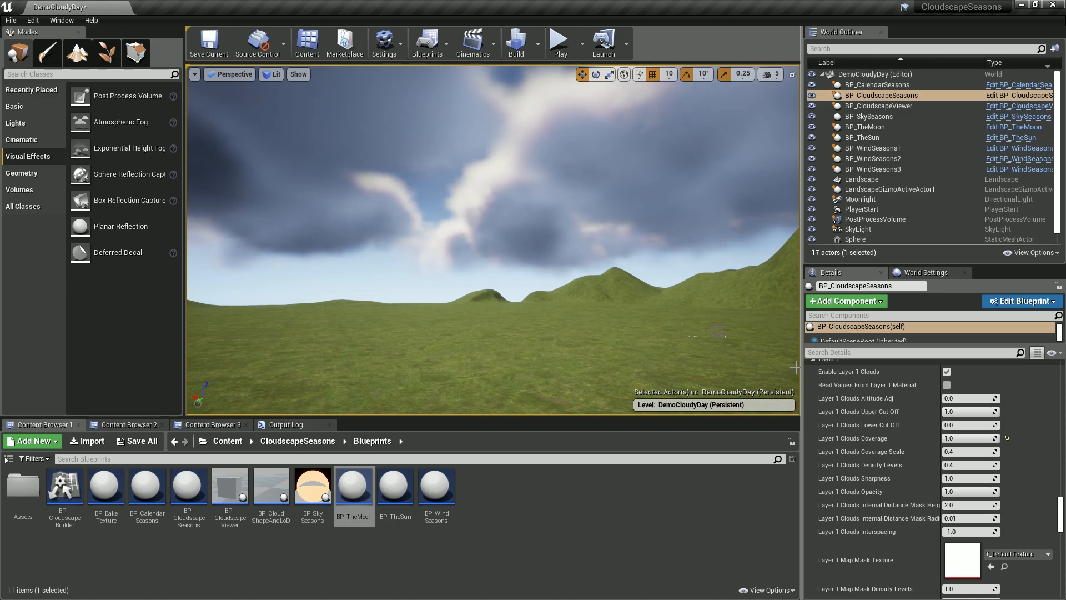
Step: Review the attributes of BP_CloudscapeSeasons from the cloud layers back through moonlight and sunlight to the Ground Cloud Shadow settings
scroll(1061, 516, "down", 3)
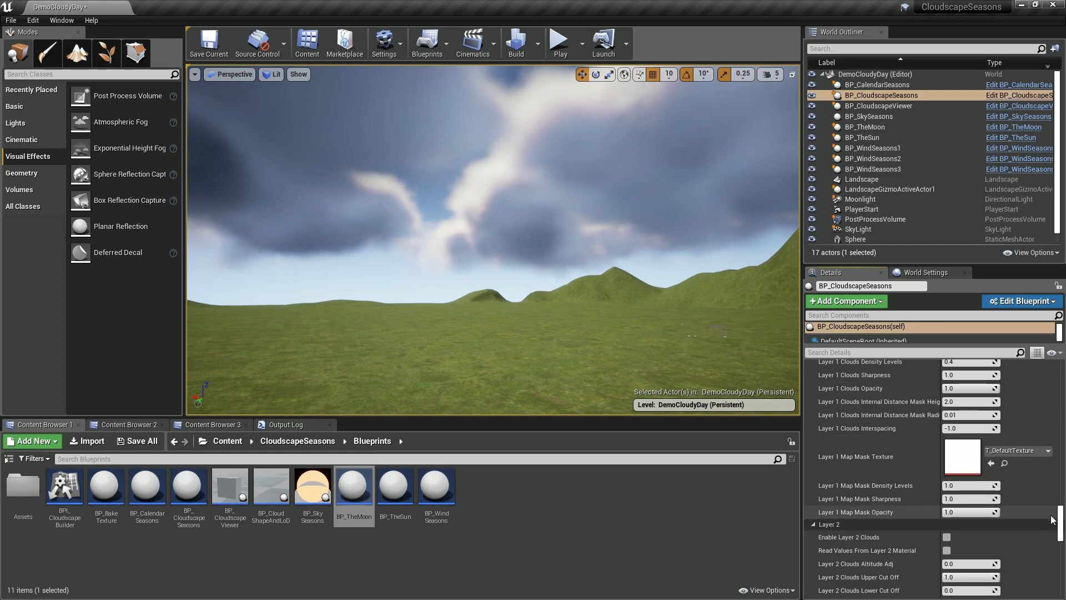
left_click_drag(1064, 519, 1064, 505)
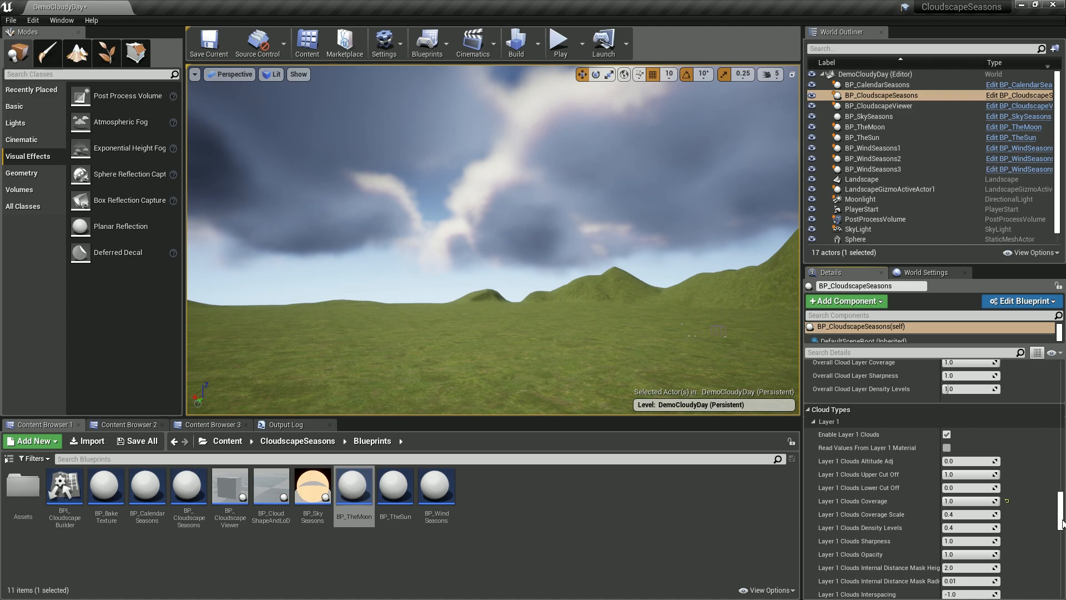
left_click_drag(1062, 523, 1063, 500)
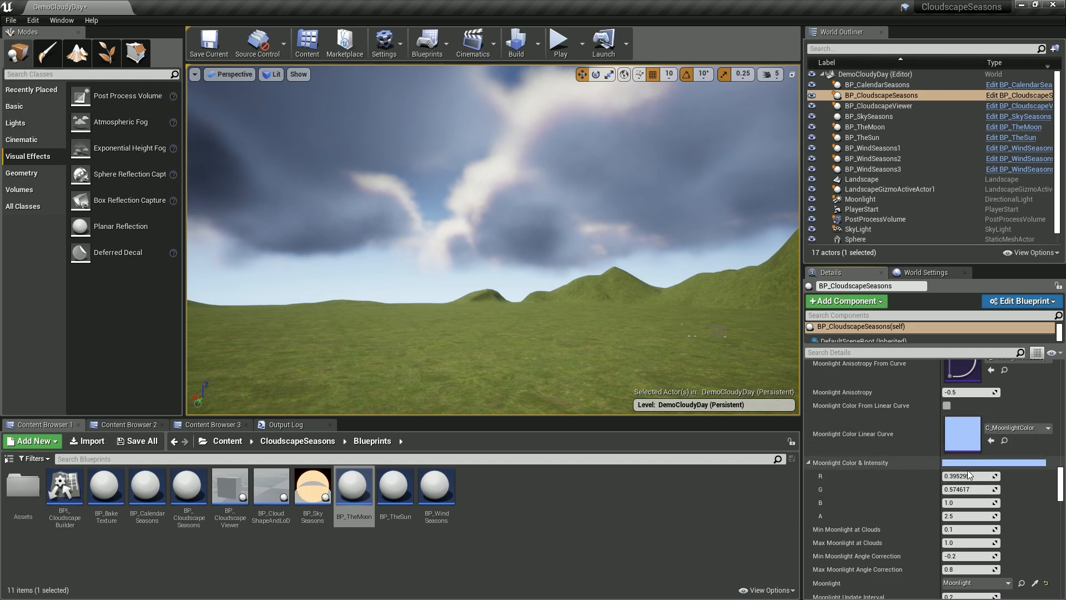
scroll(984, 482, "up", 8)
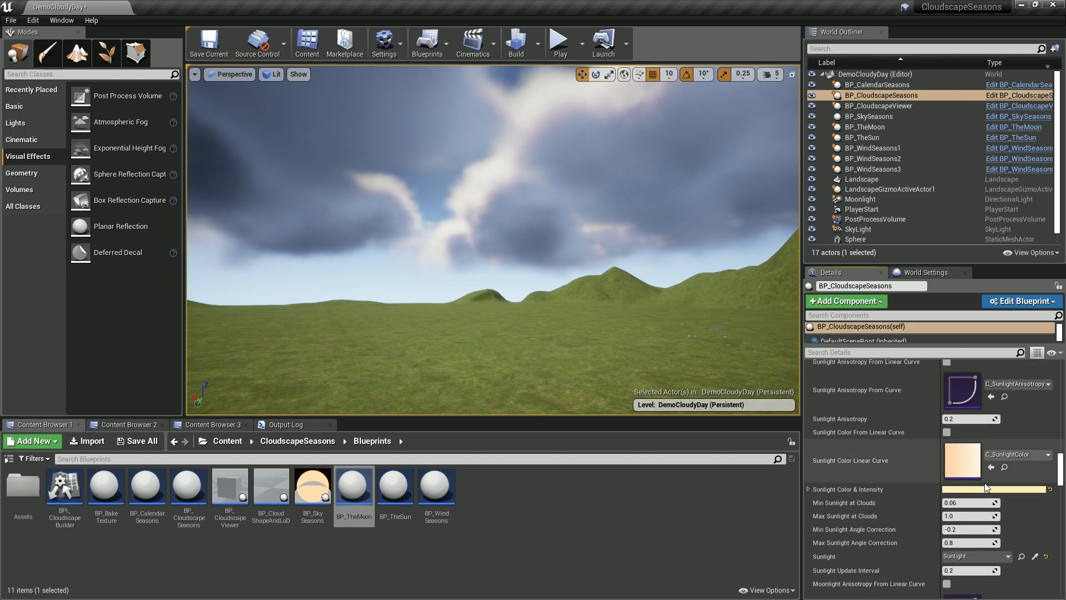
scroll(910, 506, "up", 5)
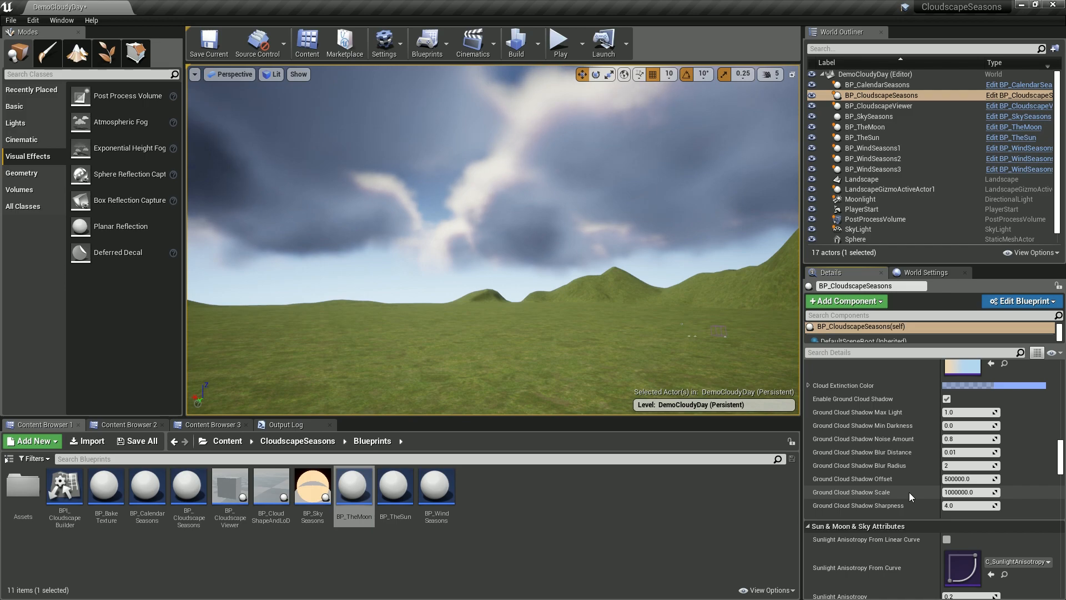
Step: Frame BP_CloudscapeSeasons in the viewport and examine the cloud shadows on the surrounding hills
mouse_move(518, 264)
right_mouse_down()
mouse_move(433, 256)
mouse_move(514, 264)
right_mouse_up()
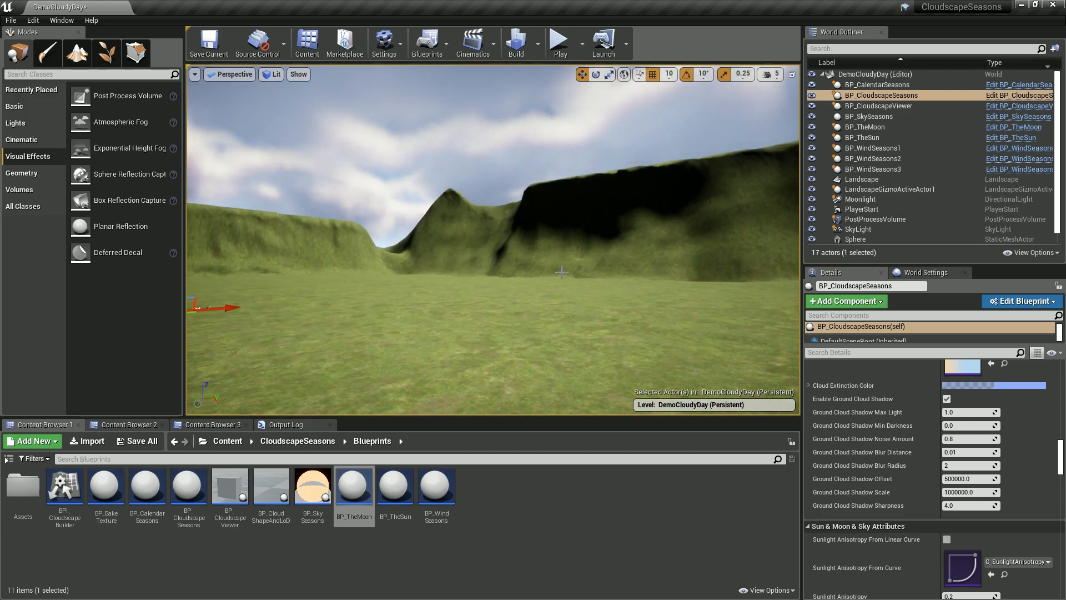
key("f")
key("w")
right_click_drag(609, 299, 578, 268)
key("s")
scroll(578, 268, "up", 3)
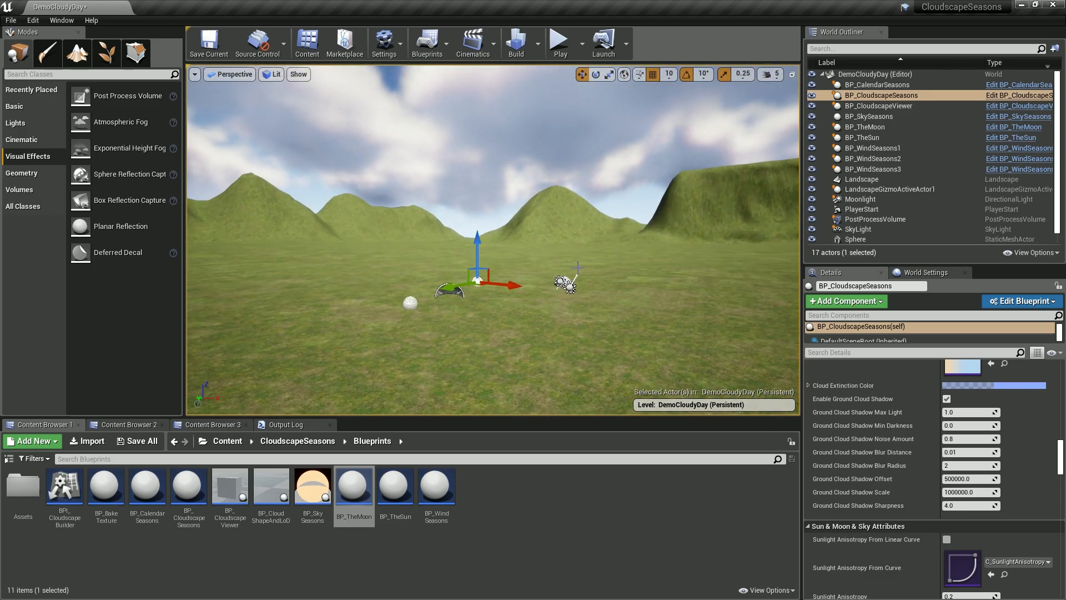
Step: Open the Materials folder of CloudscapeSeasons and look through its cloud shadow functions, material instances and render materials
left_click(294, 441)
double_click(117, 496)
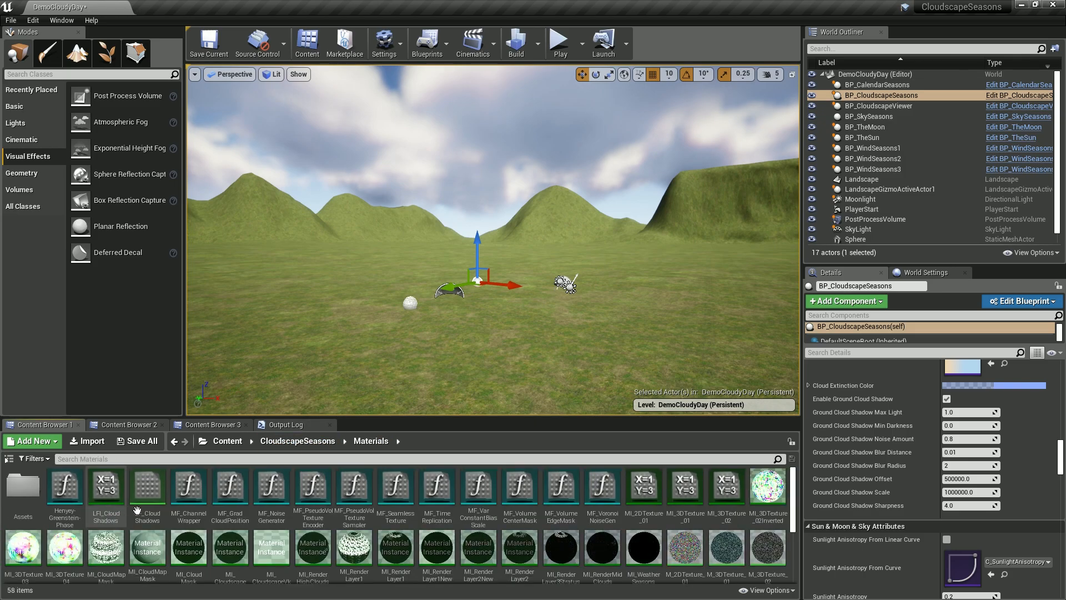
scroll(601, 519, "down", 2)
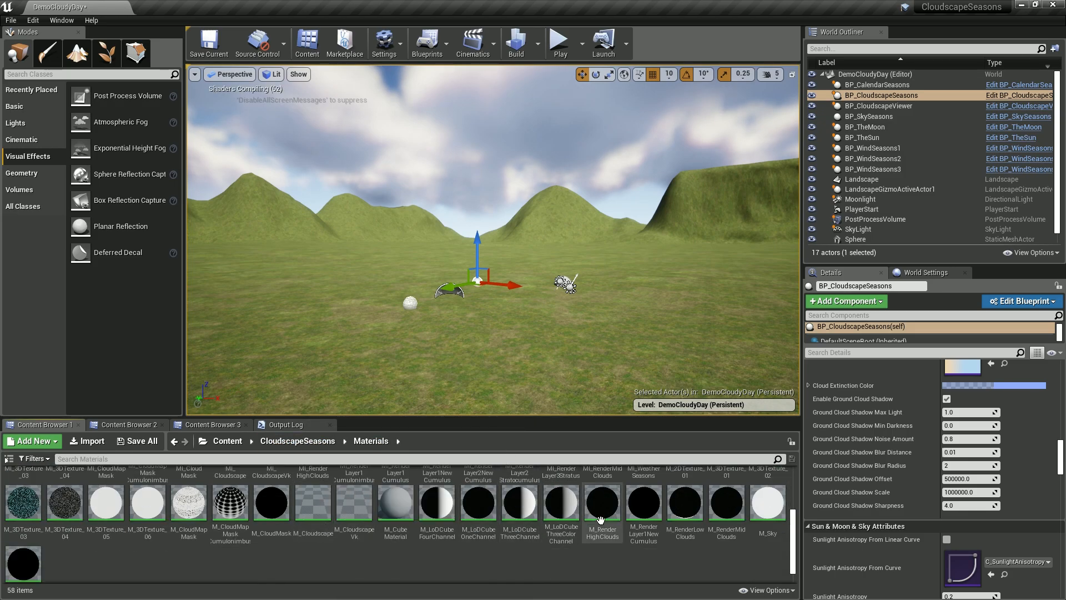
scroll(207, 503, "up", 3)
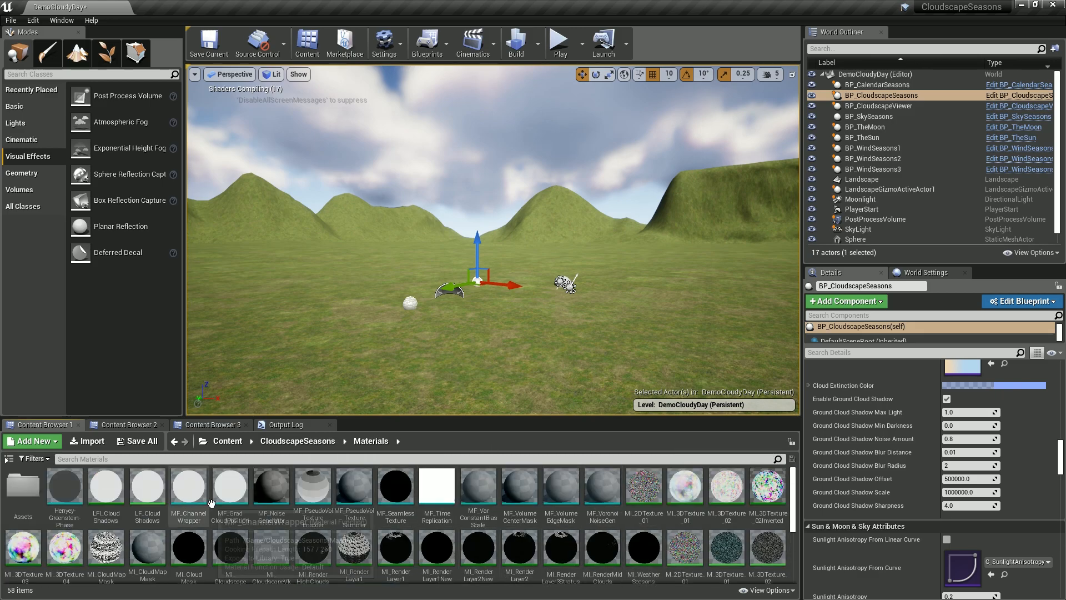
scroll(207, 503, "down", 3)
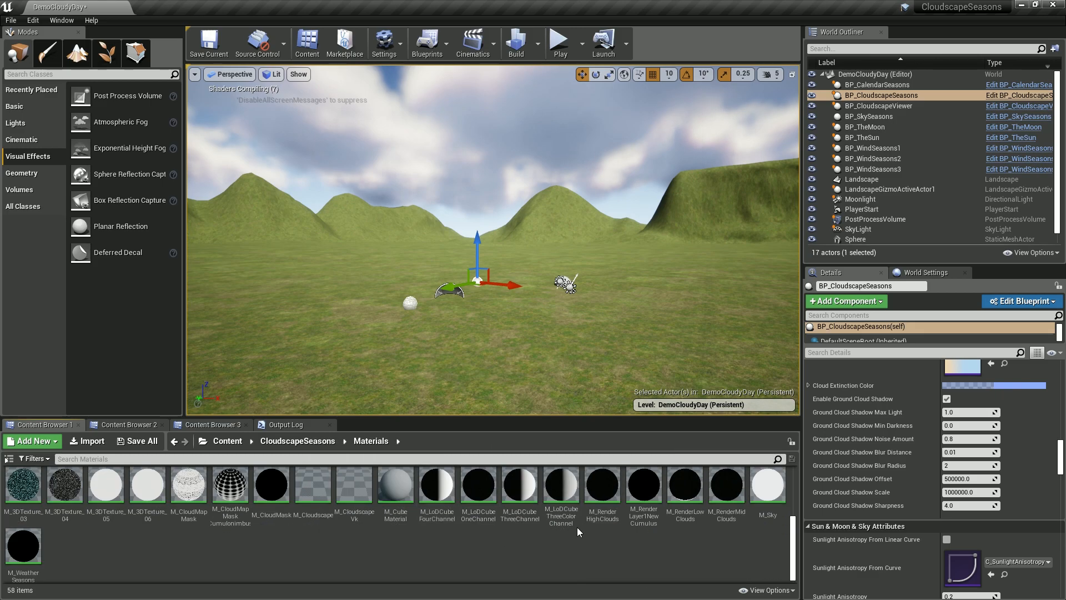
scroll(450, 518, "up", 1)
scroll(450, 518, "up", 2)
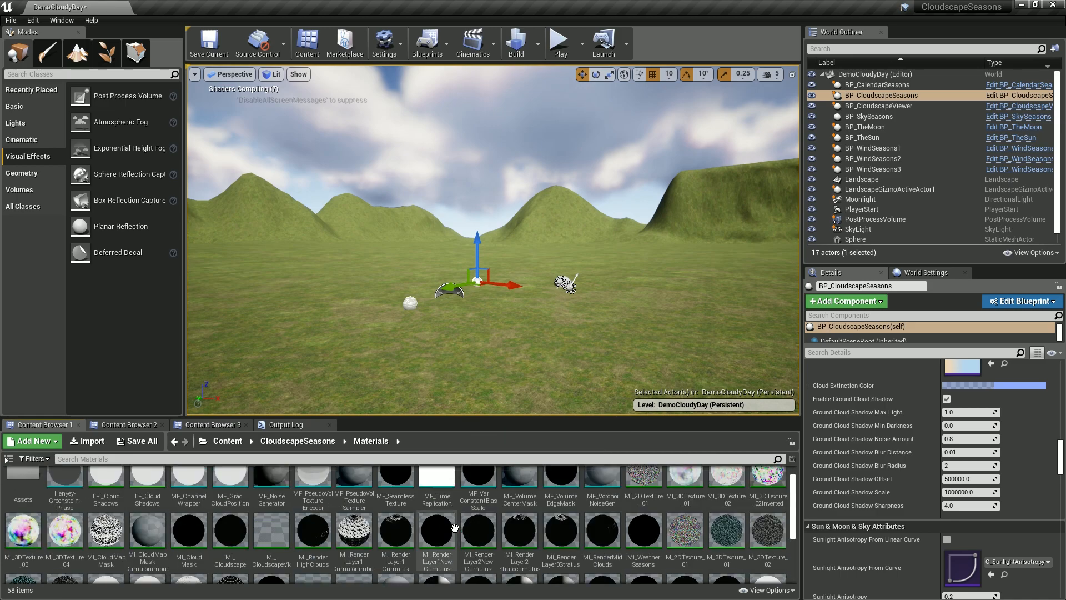
scroll(454, 527, "down", 3)
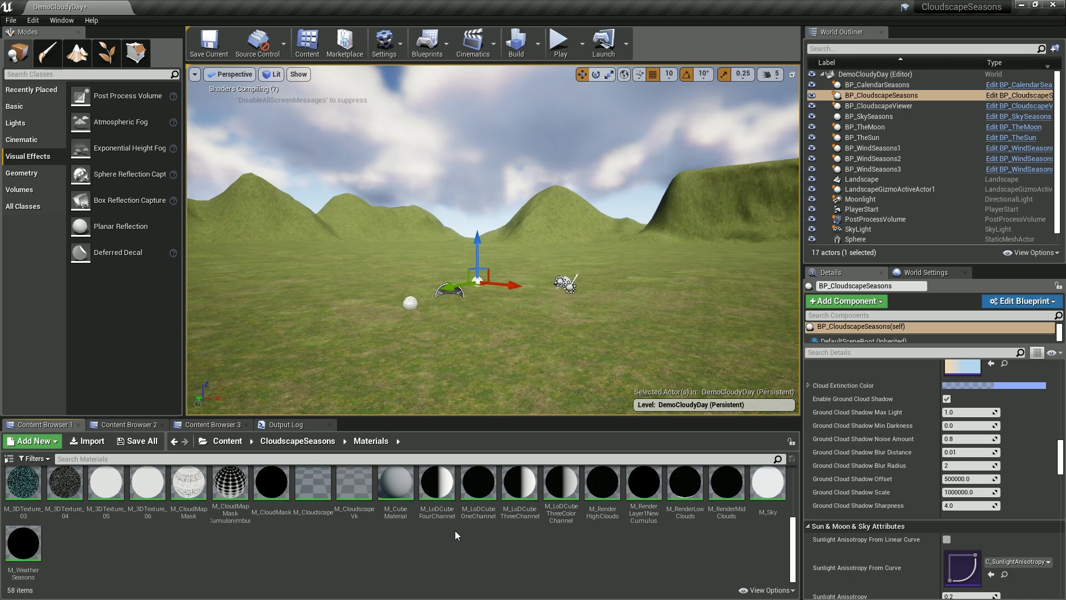
scroll(456, 530, "up", 4)
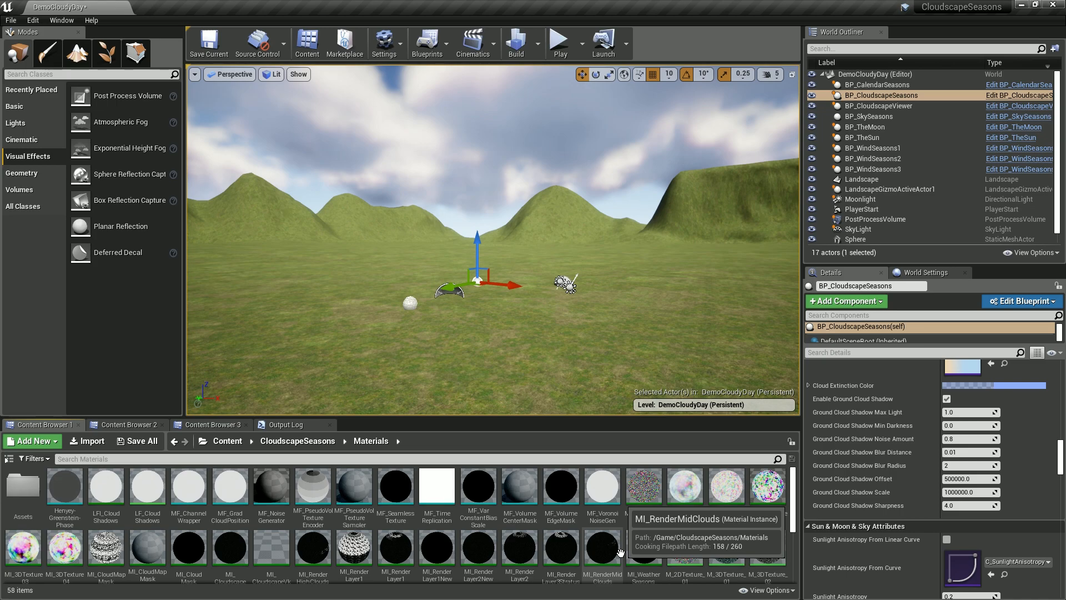
Step: Inspect the landscape and cloudy sky alongside the Default and Material Attributes of BP_CloudscapeSeasons, including Ray March Sample Cut Off
right_click_drag(435, 260, 766, 274)
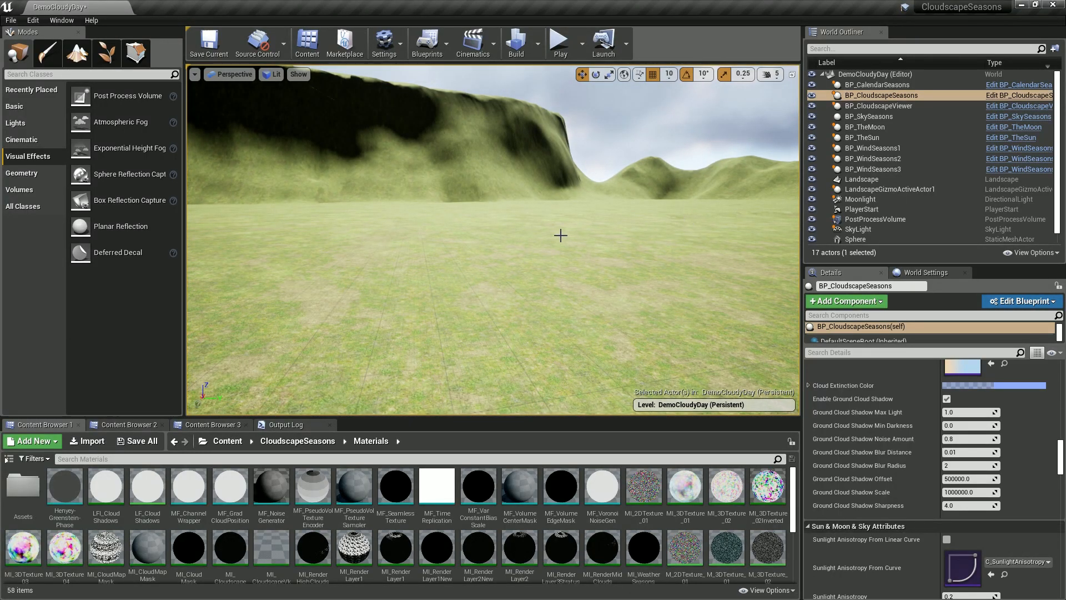
right_click_drag(572, 228, 554, 236)
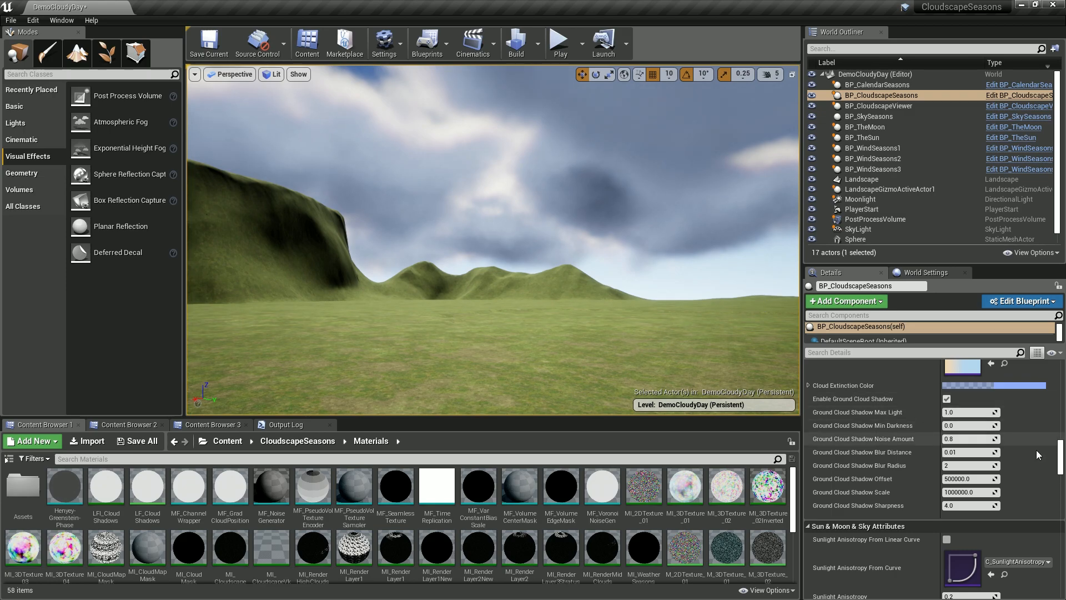
left_click_drag(1062, 459, 1062, 377)
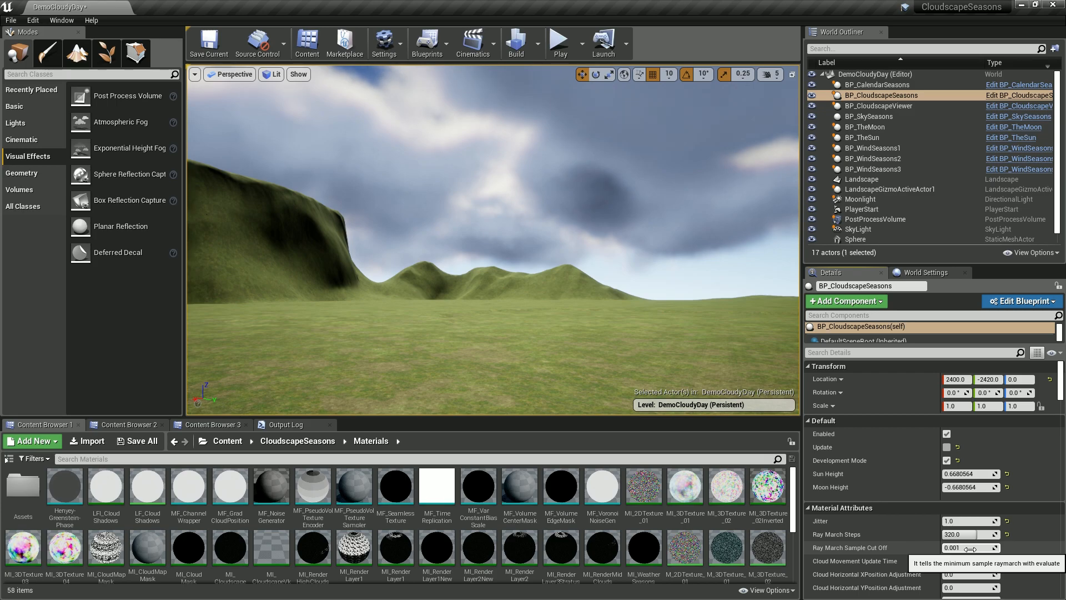
right_click_drag(613, 306, 988, 311)
right_click_drag(560, 306, 595, 322)
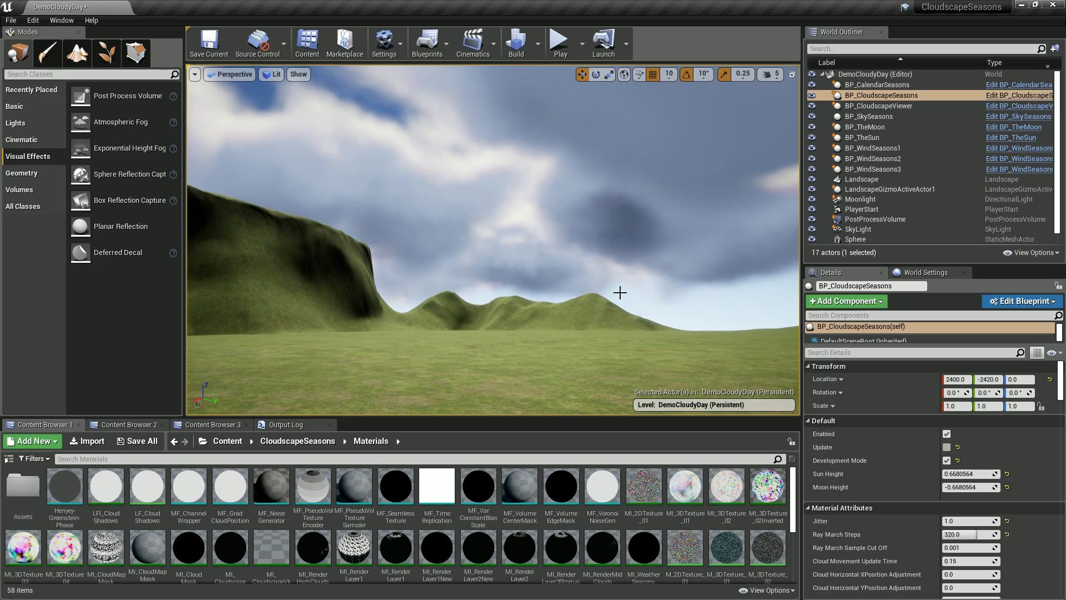
right_click_drag(618, 292, 666, 289)
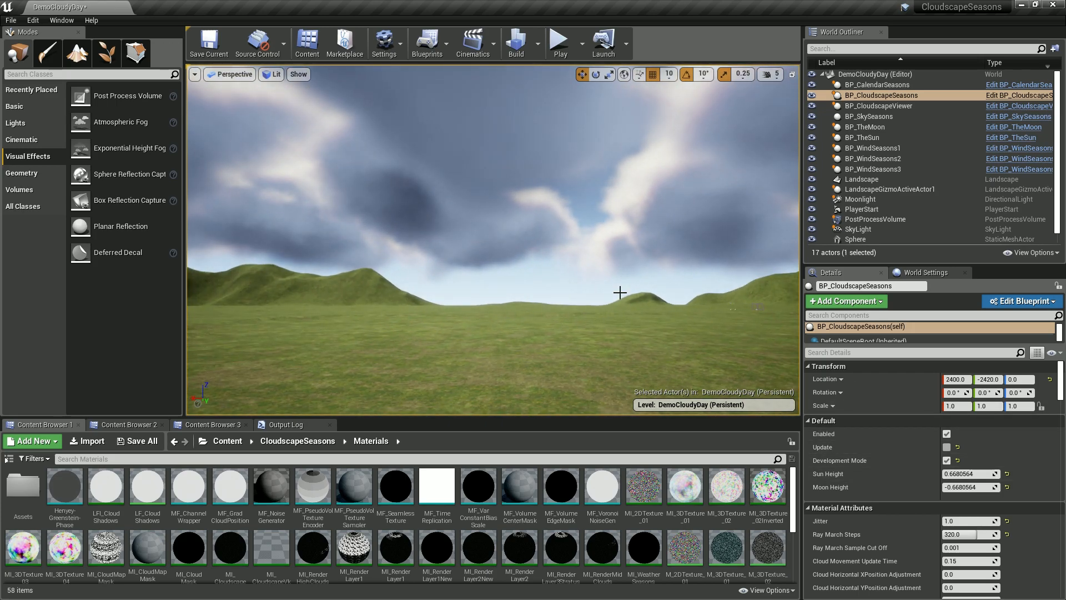